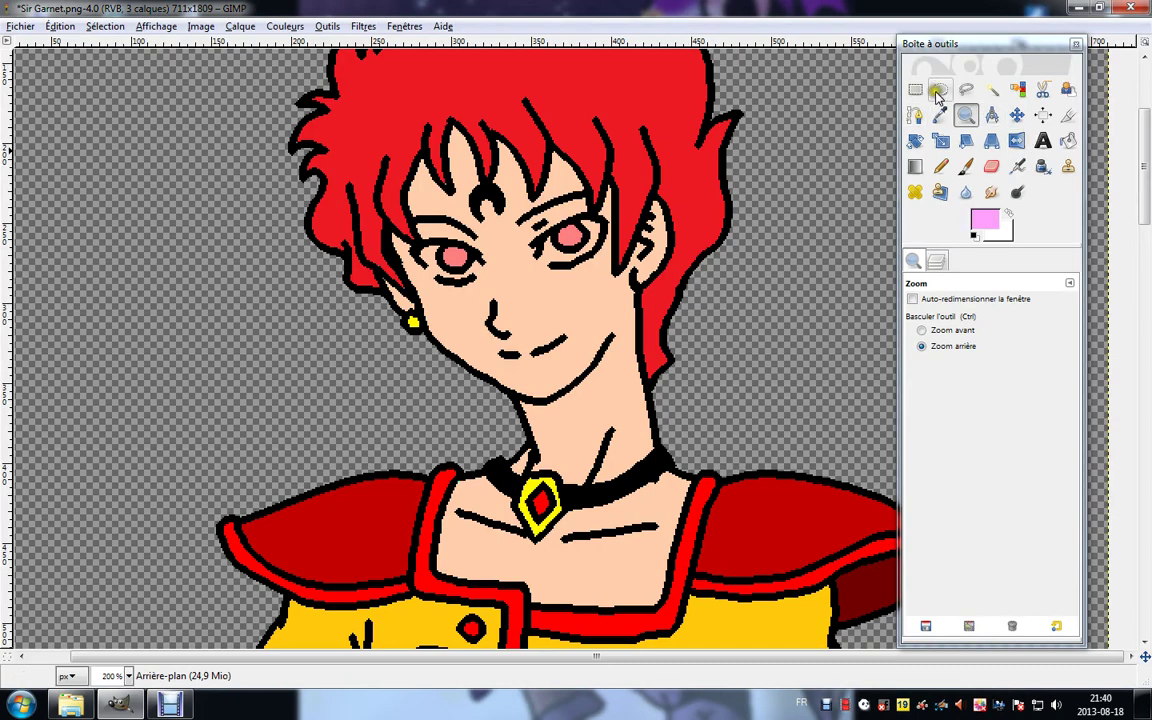
Sample the hair's red from the Arrière-plan layer and add a new transparent layer directly above it.
click(940, 115)
click(937, 260)
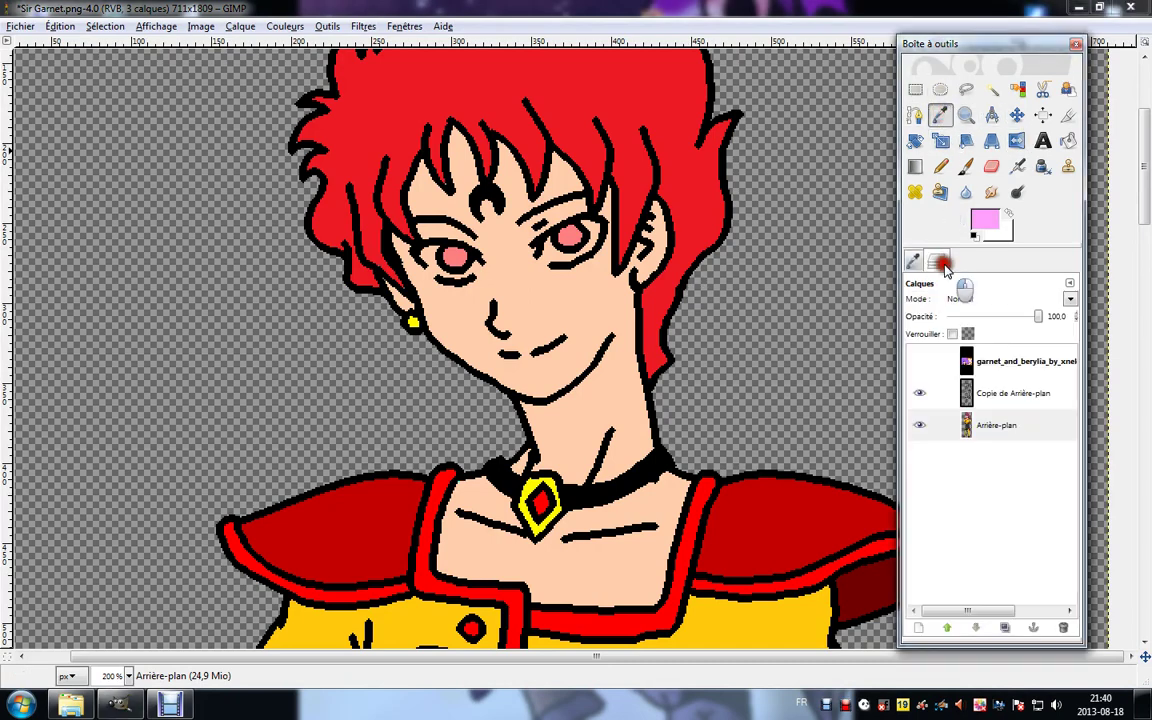
click(945, 425)
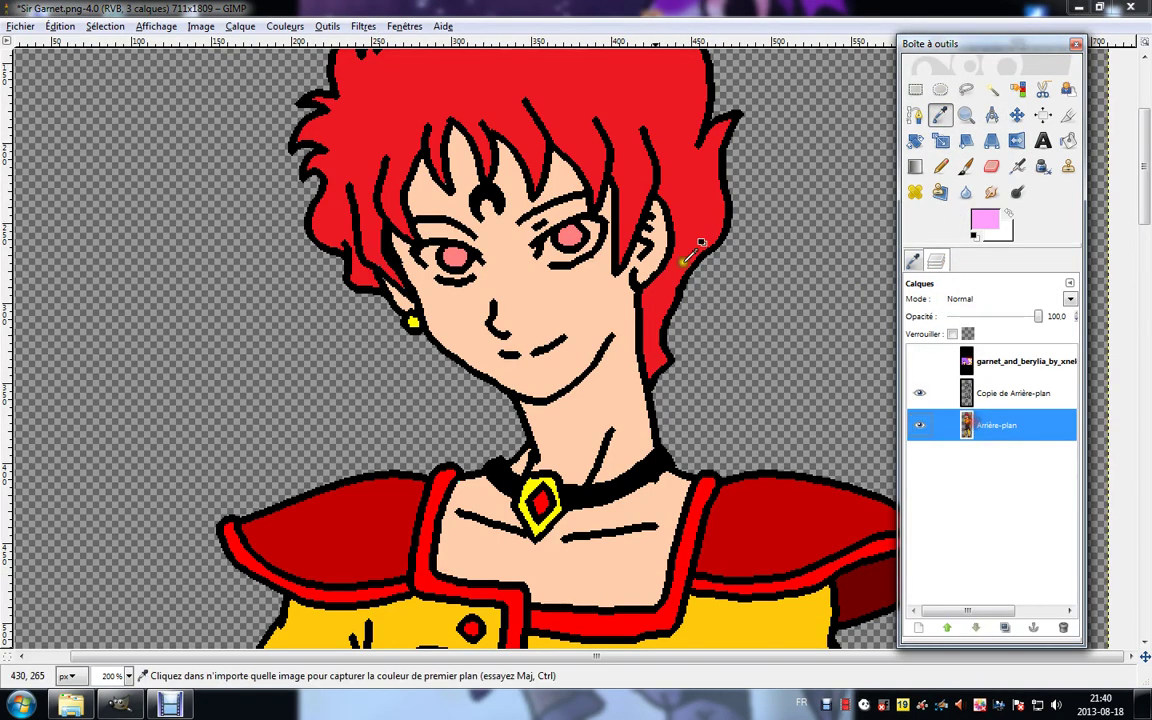
click(635, 124)
click(946, 626)
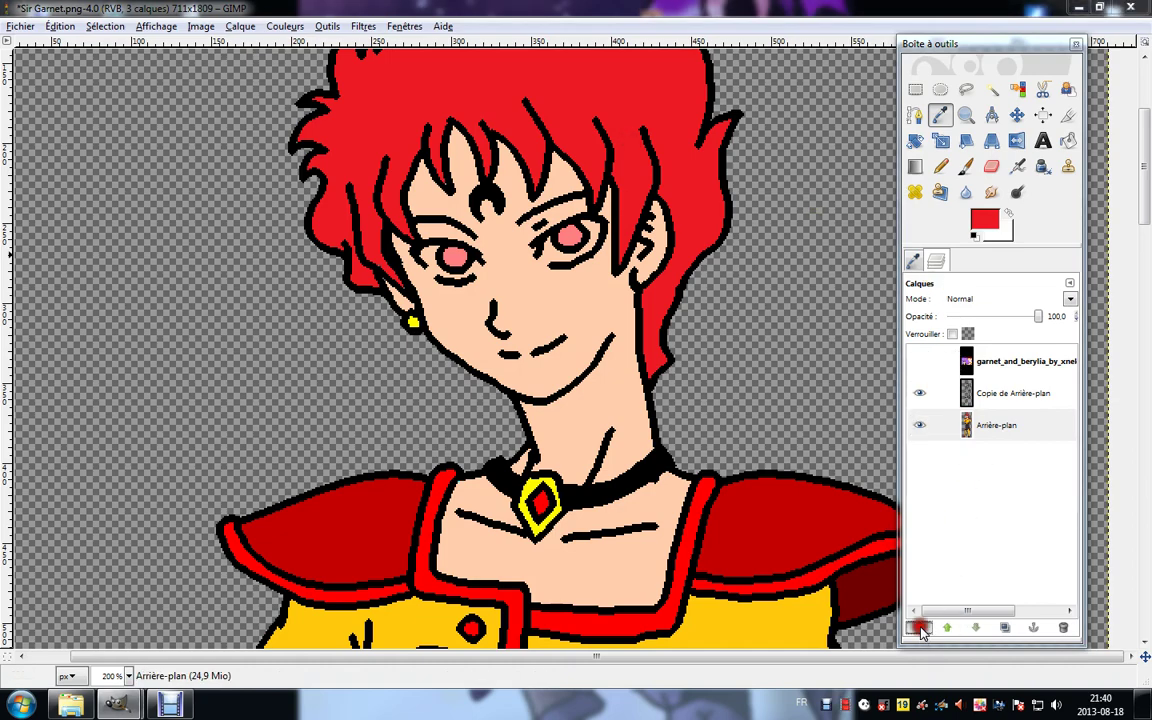
click(286, 412)
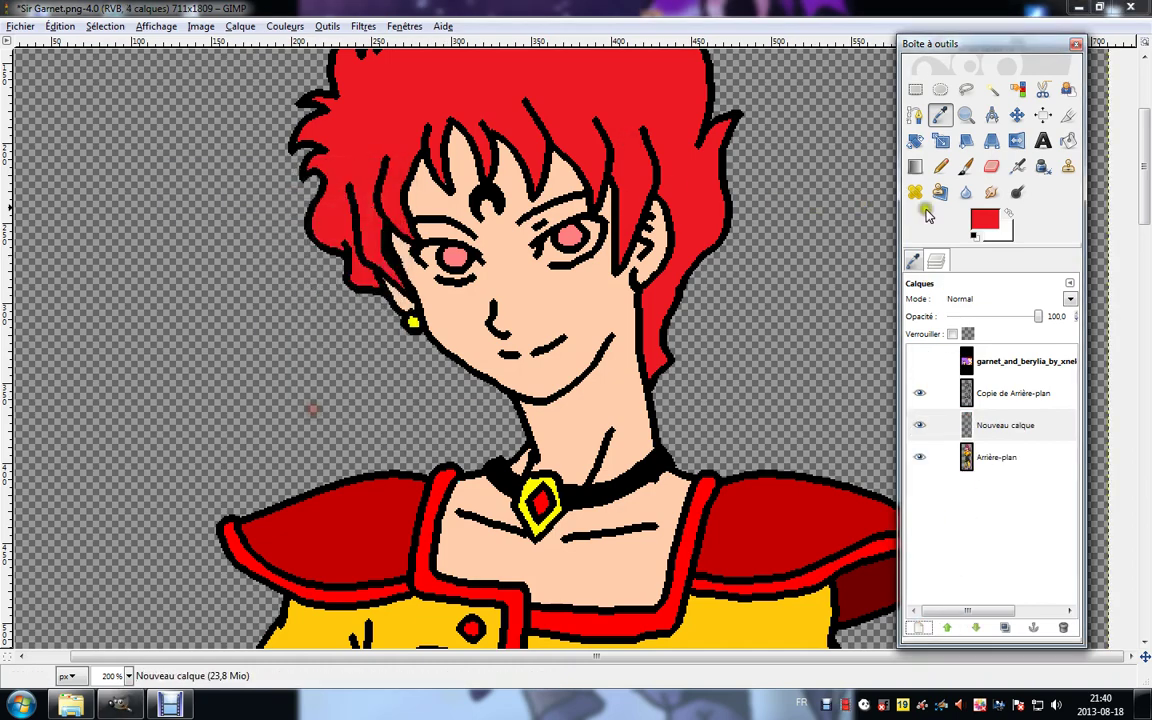
Set the foreground colour to the darker red a0070e.
click(980, 224)
click(200, 143)
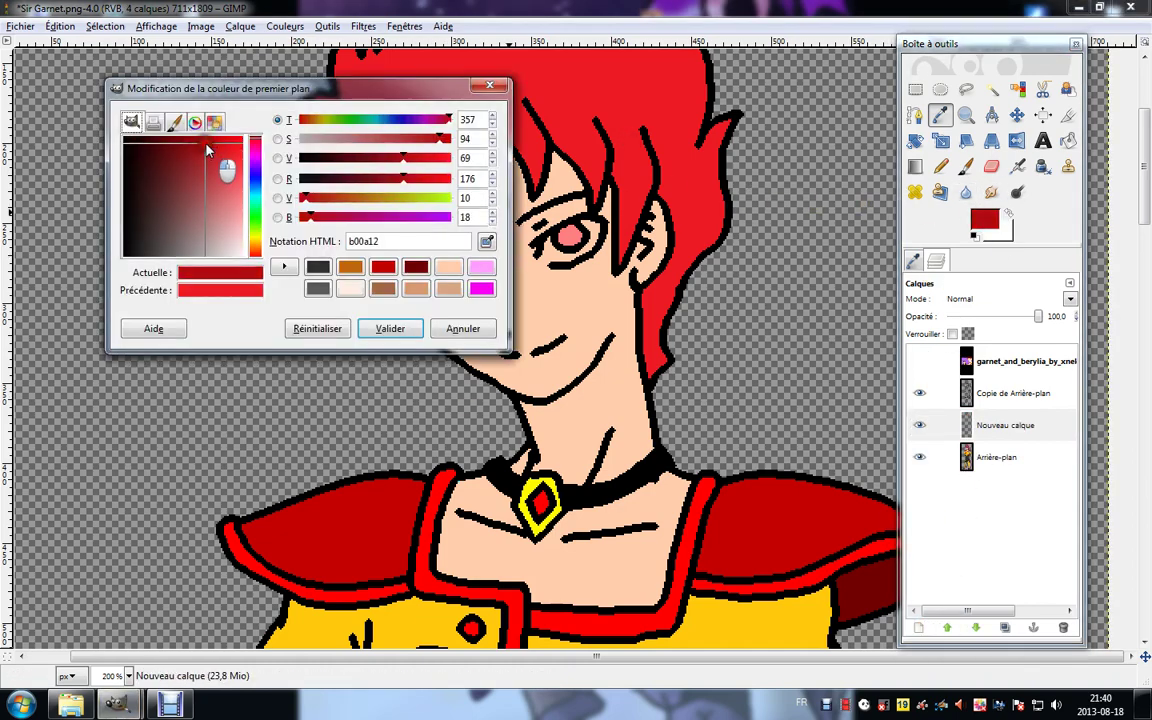
click(390, 328)
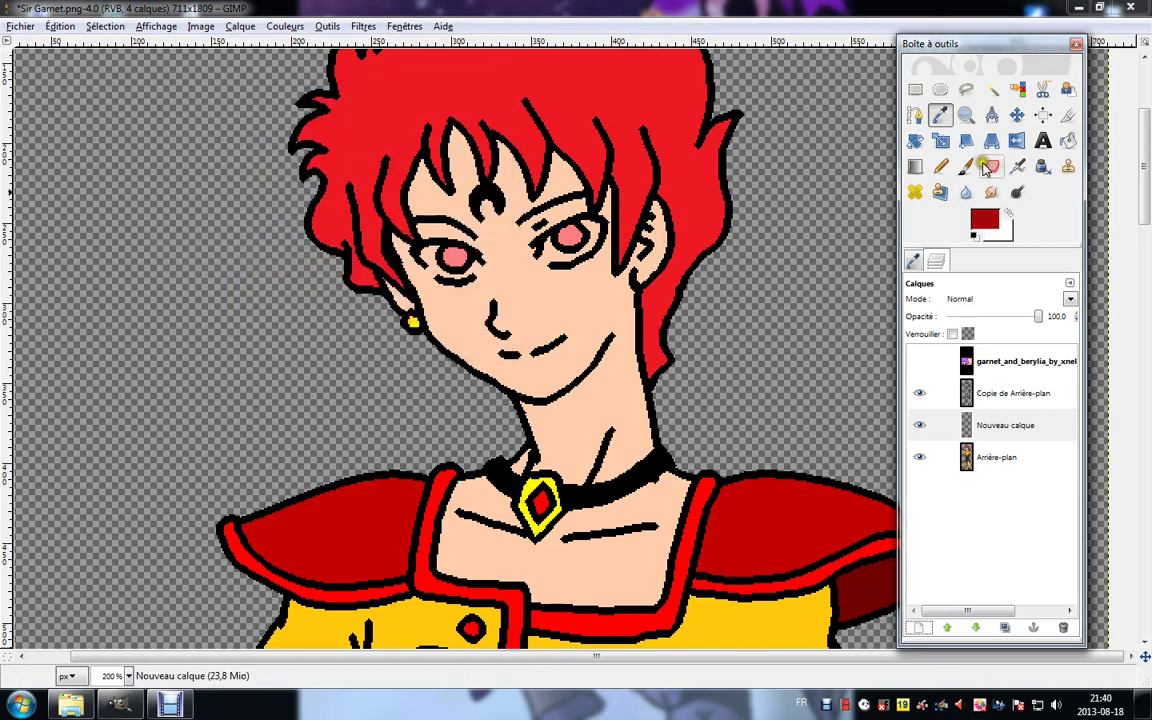
Paint broad dark red shadows with the Paintbrush over the fringe strands and the hair beside the earring-side cheek.
key(p)
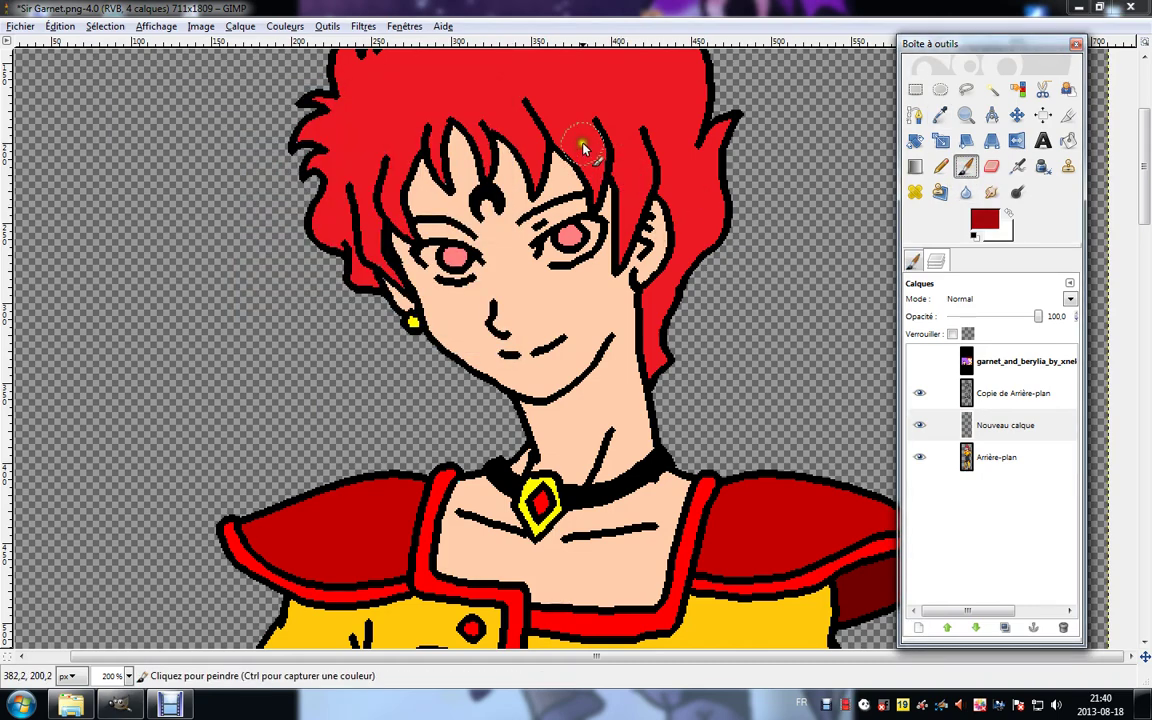
drag(590, 142, 608, 282)
drag(497, 143, 521, 207)
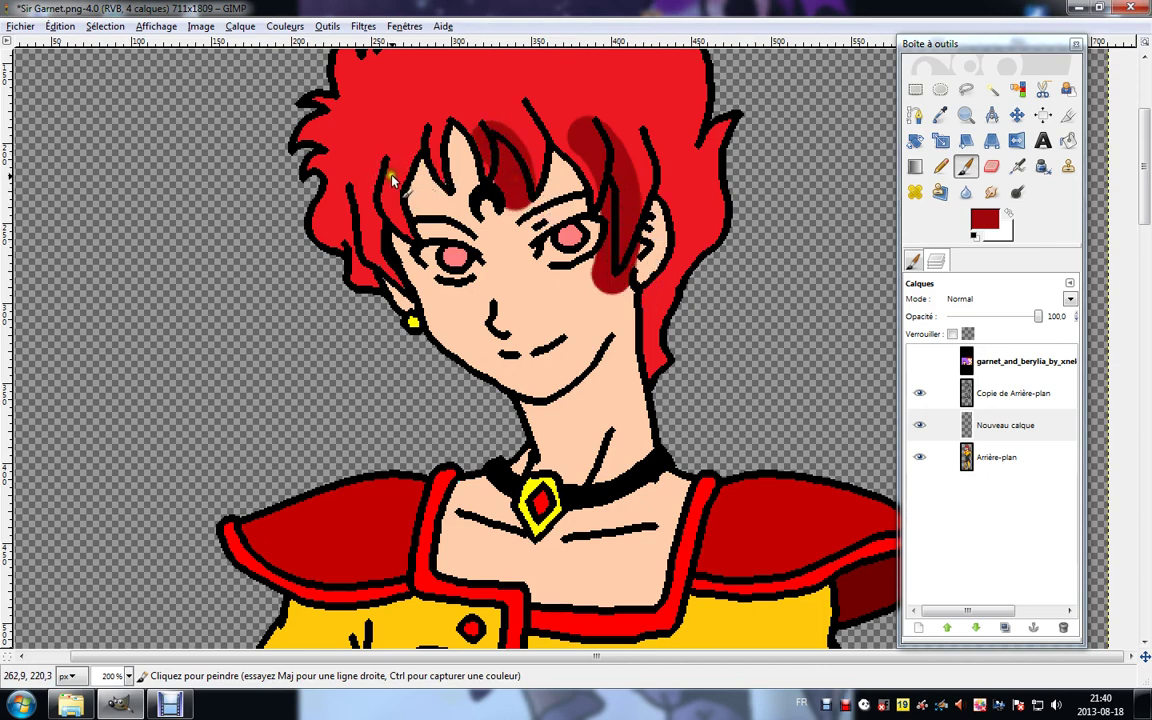
mouse_move(363, 197)
mouse_down()
mouse_move(342, 234)
mouse_move(322, 232)
mouse_move(313, 212)
mouse_move(291, 215)
mouse_move(358, 288)
mouse_up()
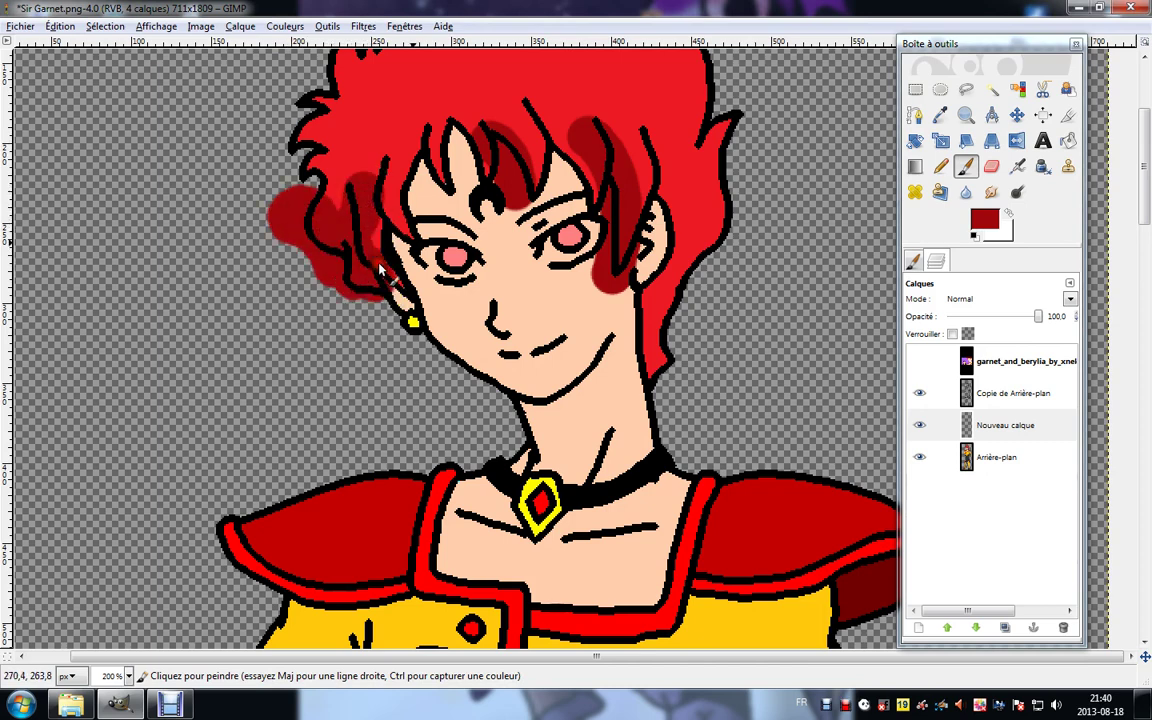
Reduce the brush scale to 0.86 and paint dark red shadows along the upper-left and top edges of the hair.
click(912, 262)
drag(1016, 363, 1001, 363)
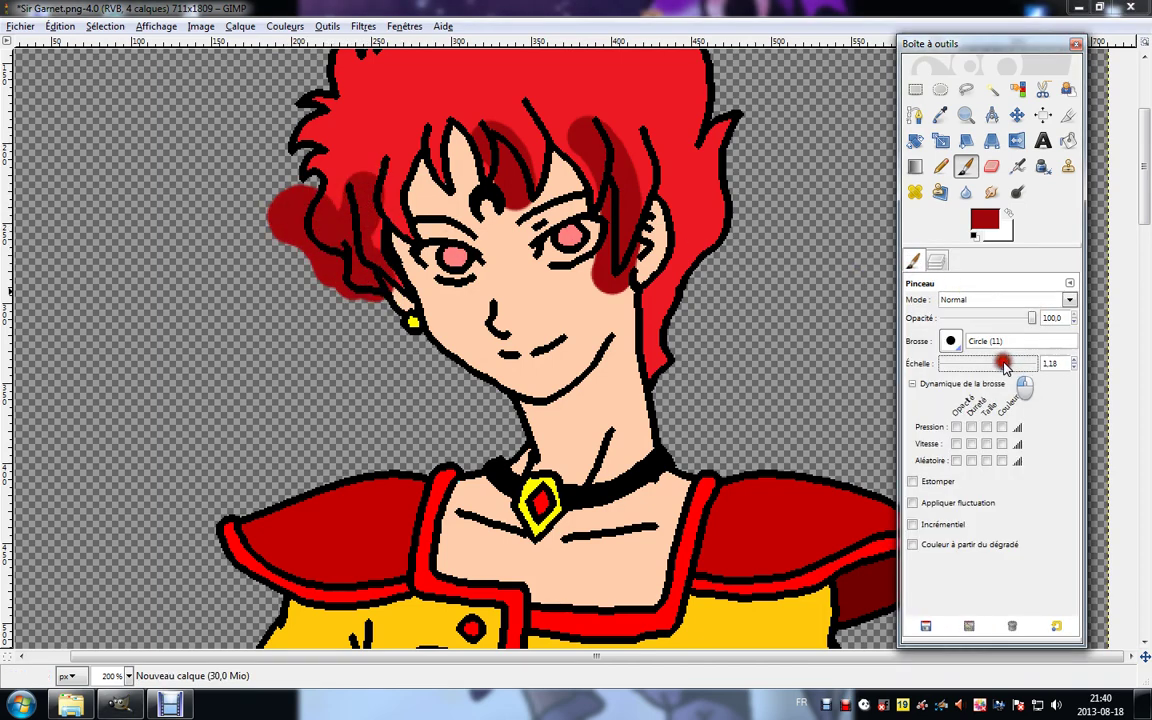
scroll(527, 308, up, 3)
scroll(527, 308, left, 1)
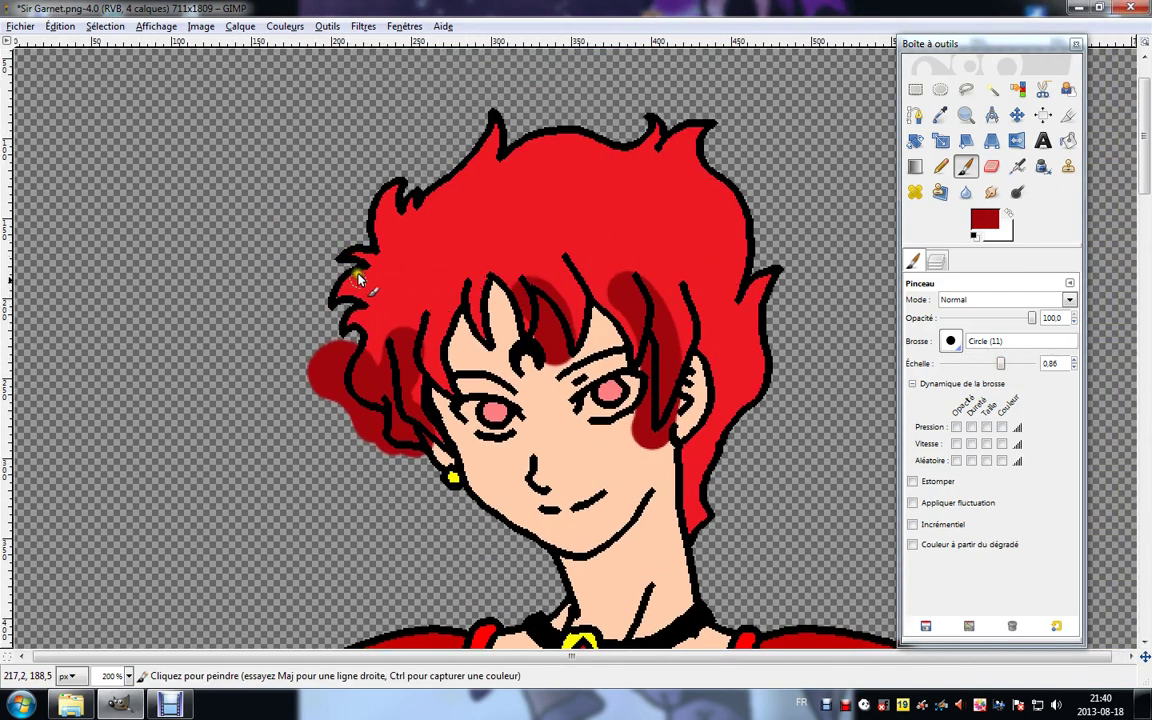
mouse_move(377, 252)
mouse_down()
mouse_move(386, 200)
mouse_move(376, 251)
mouse_up()
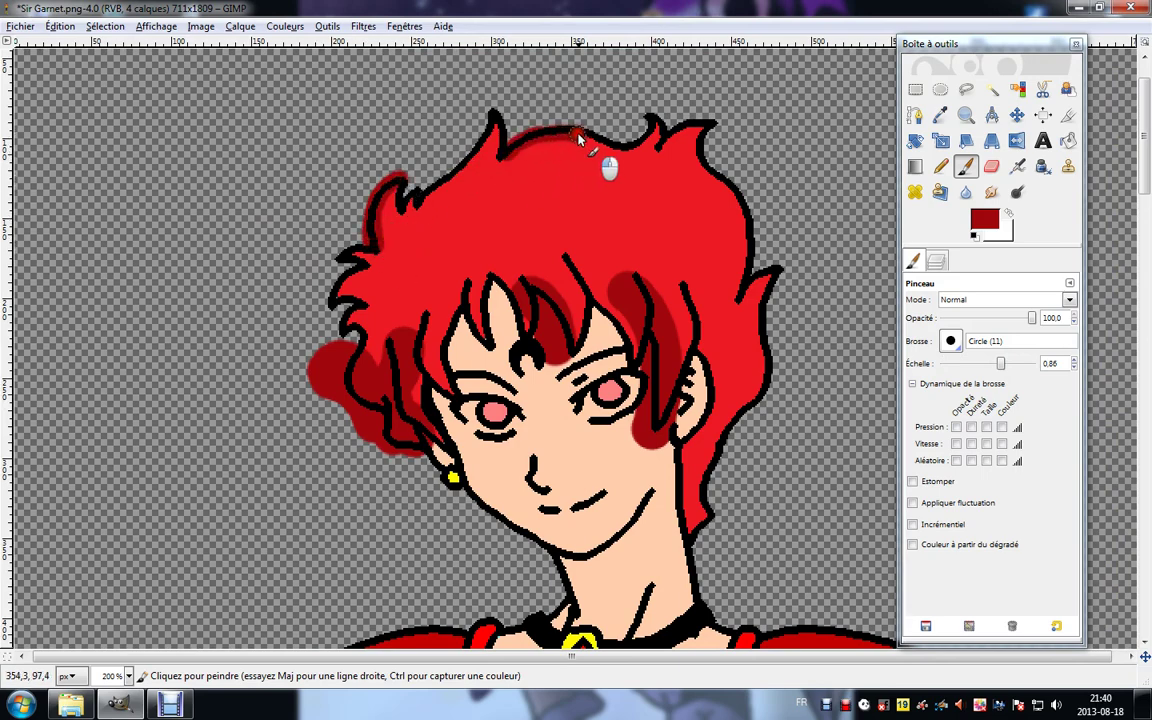
click(659, 119)
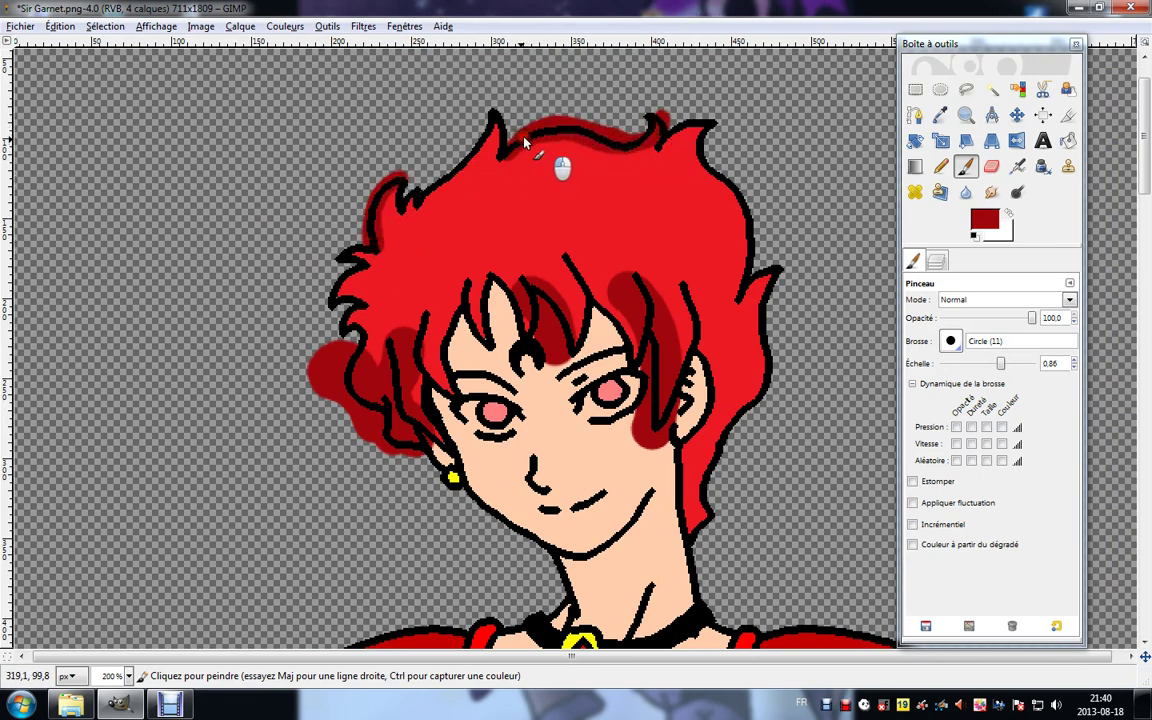
Soften the edges of the painted hair shadows with the Blur tool at scale 10.
scroll(780, 372, down, 2)
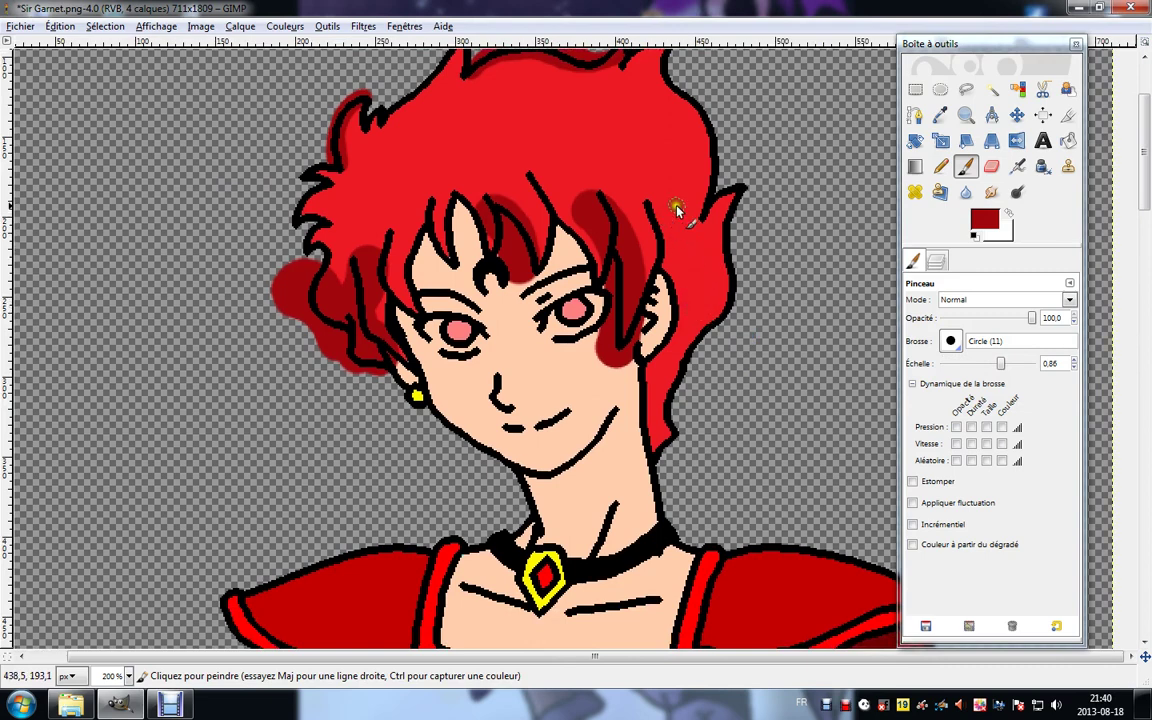
click(965, 192)
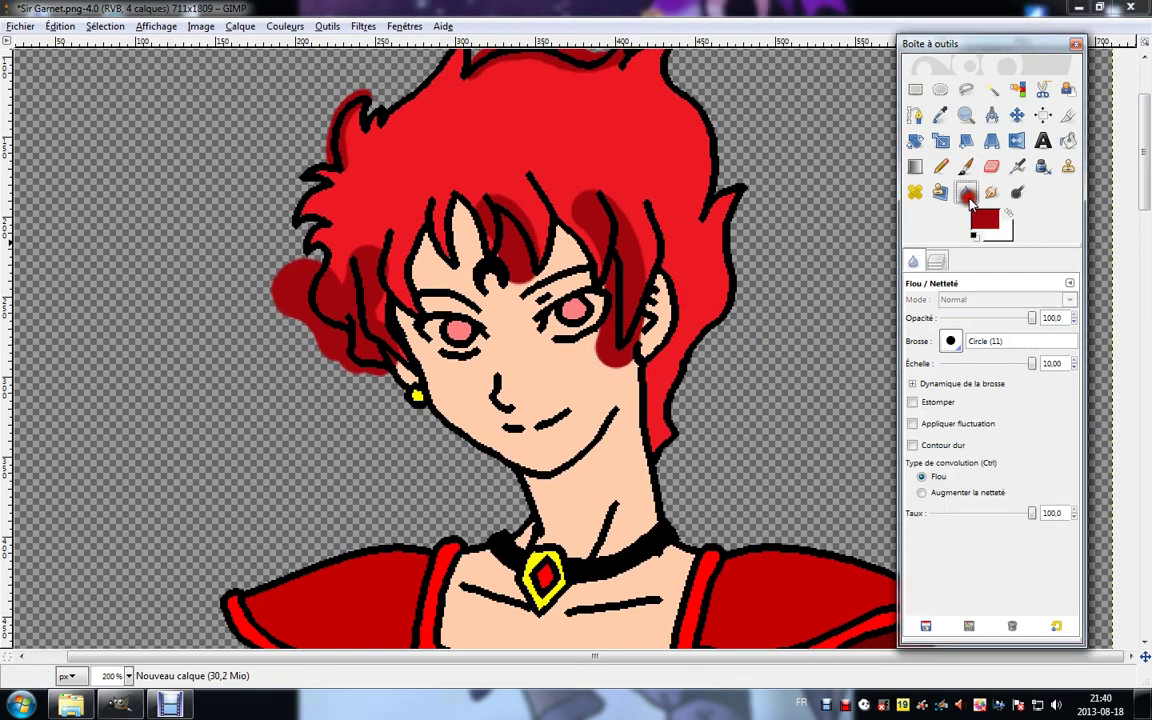
mouse_move(692, 250)
mouse_down()
mouse_move(516, 320)
mouse_move(586, 213)
mouse_move(371, 296)
mouse_move(443, 205)
mouse_move(407, 158)
mouse_move(394, 104)
mouse_move(642, 33)
mouse_up()
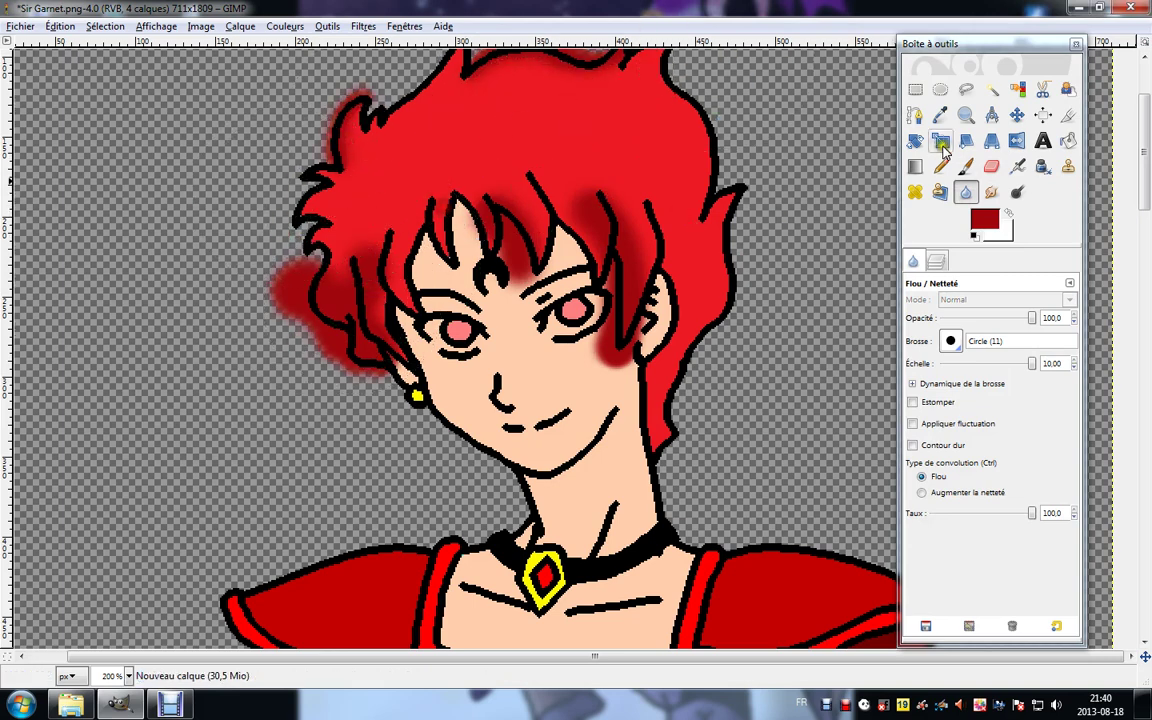
Erase the excess shadow around the fringe, face and left-hand strands using the Eraser at scale 1.34.
click(991, 166)
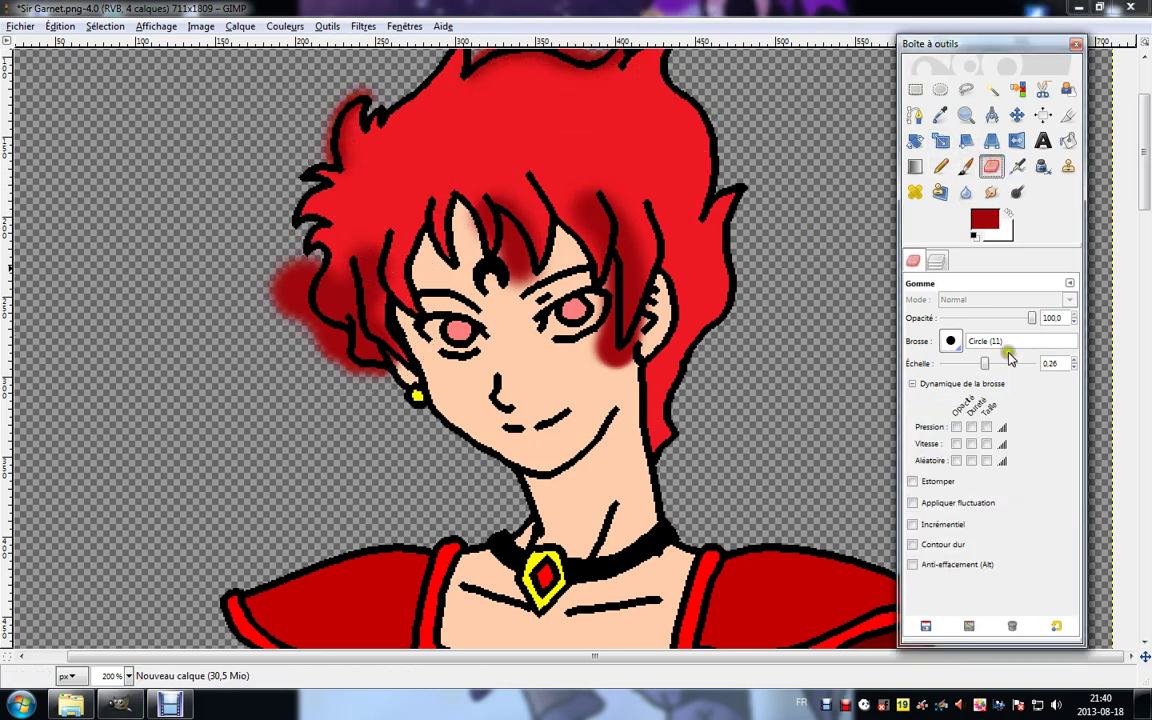
drag(985, 365, 998, 367)
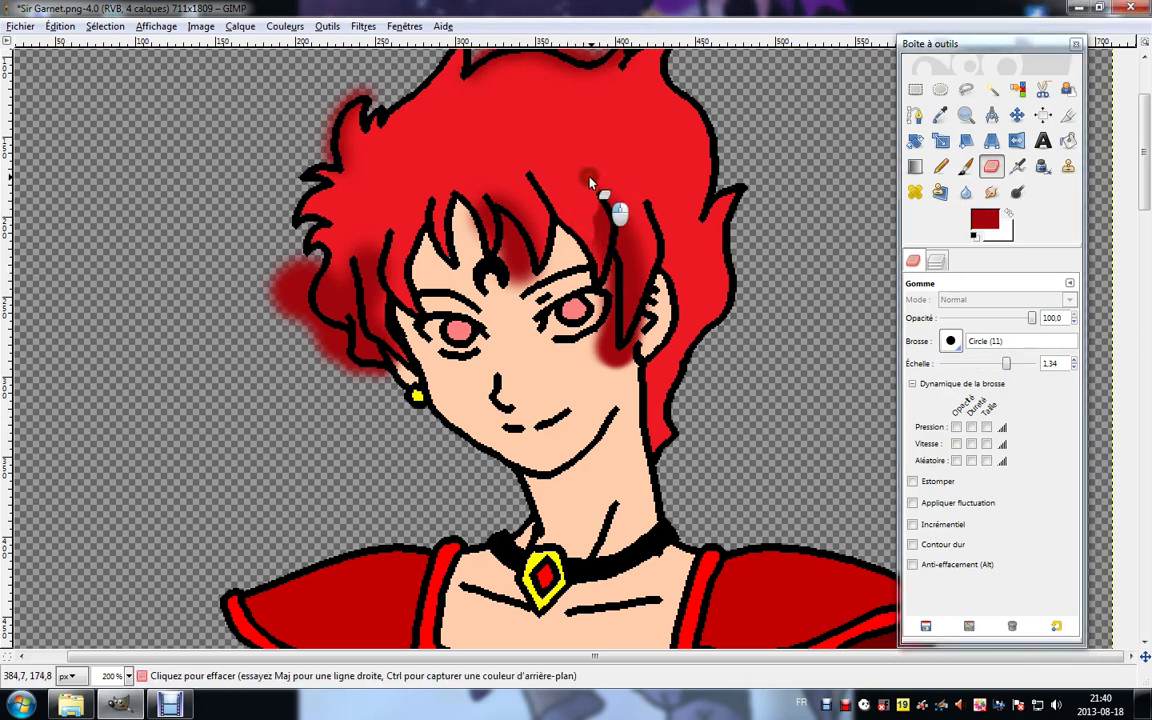
mouse_move(581, 211)
mouse_down()
mouse_move(609, 370)
mouse_move(591, 354)
mouse_move(610, 381)
mouse_move(629, 369)
mouse_move(617, 362)
mouse_move(644, 343)
mouse_move(652, 314)
mouse_move(633, 352)
mouse_up()
mouse_move(456, 210)
mouse_down()
mouse_move(480, 243)
mouse_move(470, 202)
mouse_move(491, 237)
mouse_move(503, 228)
mouse_move(532, 284)
mouse_move(560, 273)
mouse_move(533, 285)
mouse_move(500, 257)
mouse_move(508, 283)
mouse_move(556, 274)
mouse_move(498, 240)
mouse_up()
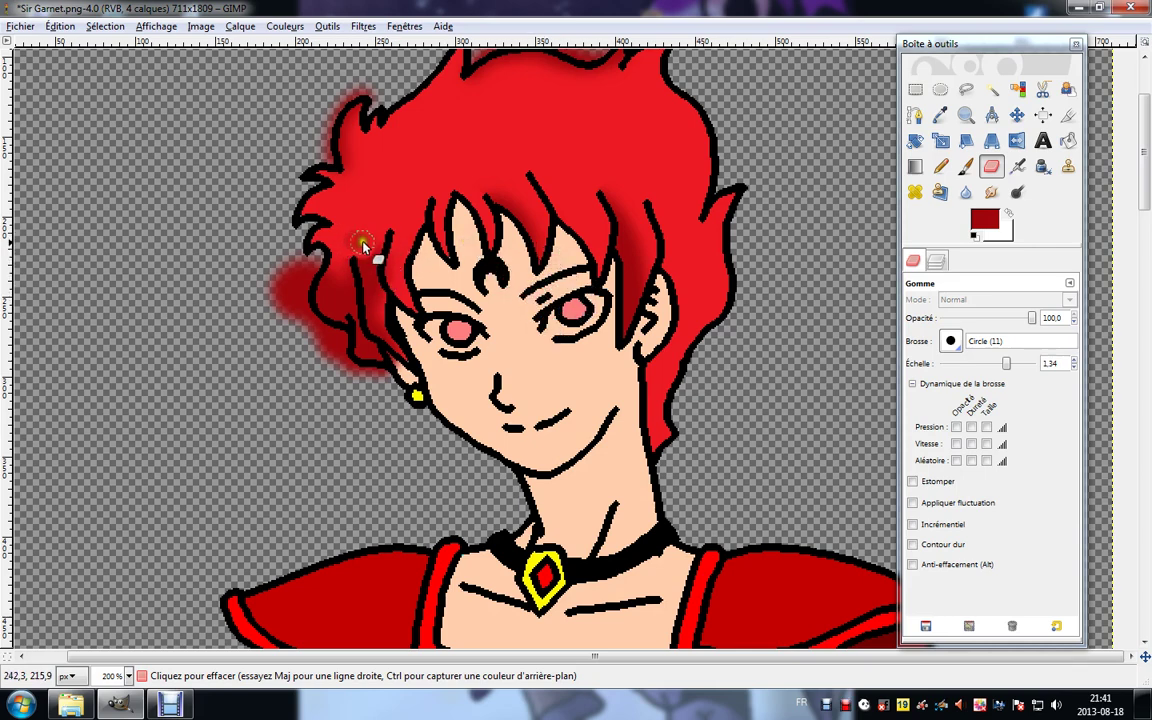
mouse_move(363, 249)
mouse_down()
mouse_move(377, 323)
mouse_move(384, 284)
mouse_up()
drag(383, 334, 404, 361)
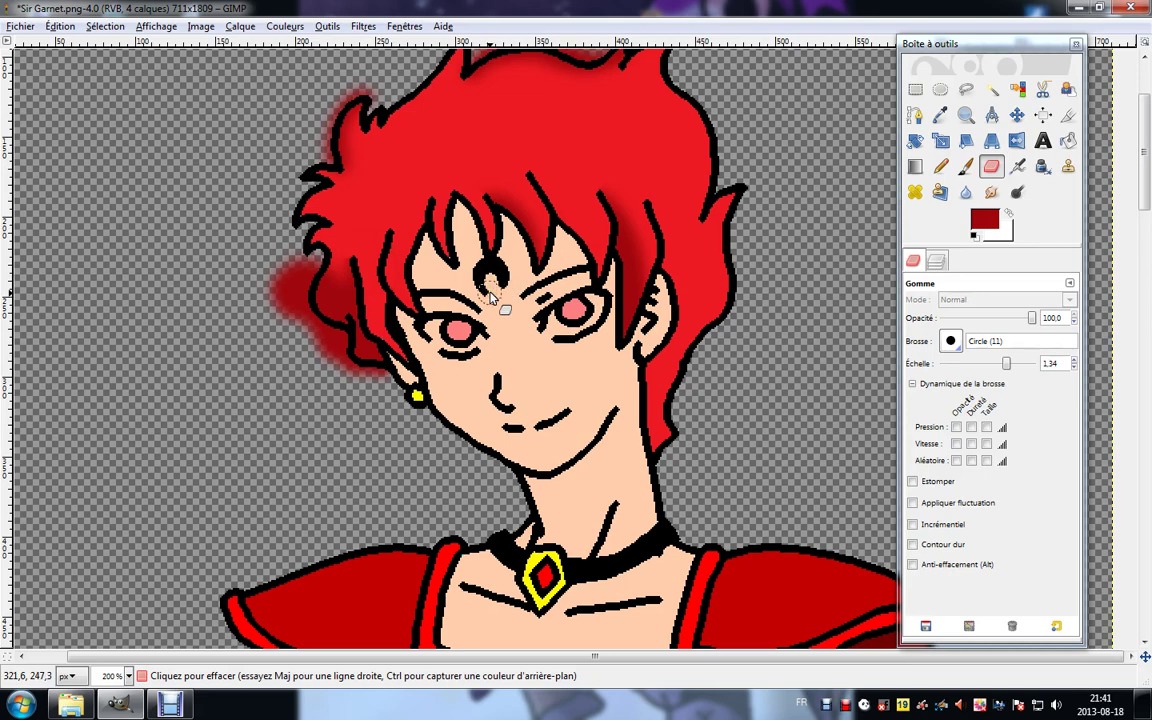
Select the transparent area outside the character on the Copie de Arrière-plan layer with the Fuzzy Select tool.
click(992, 88)
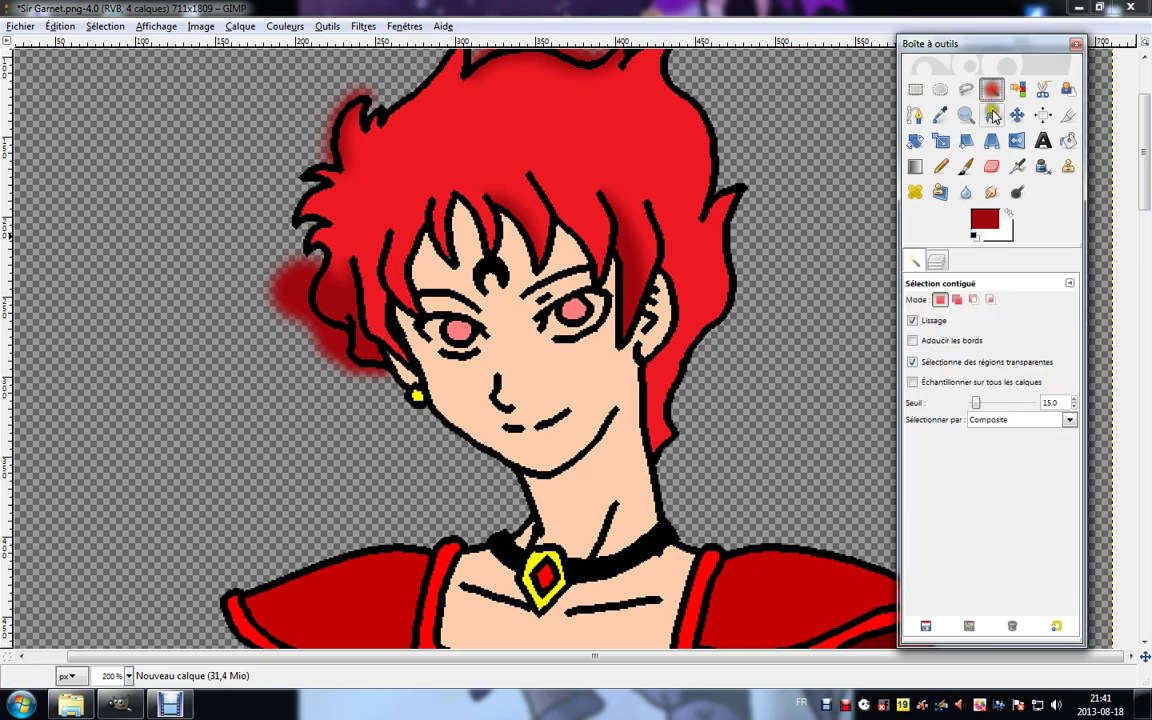
click(936, 260)
click(1013, 393)
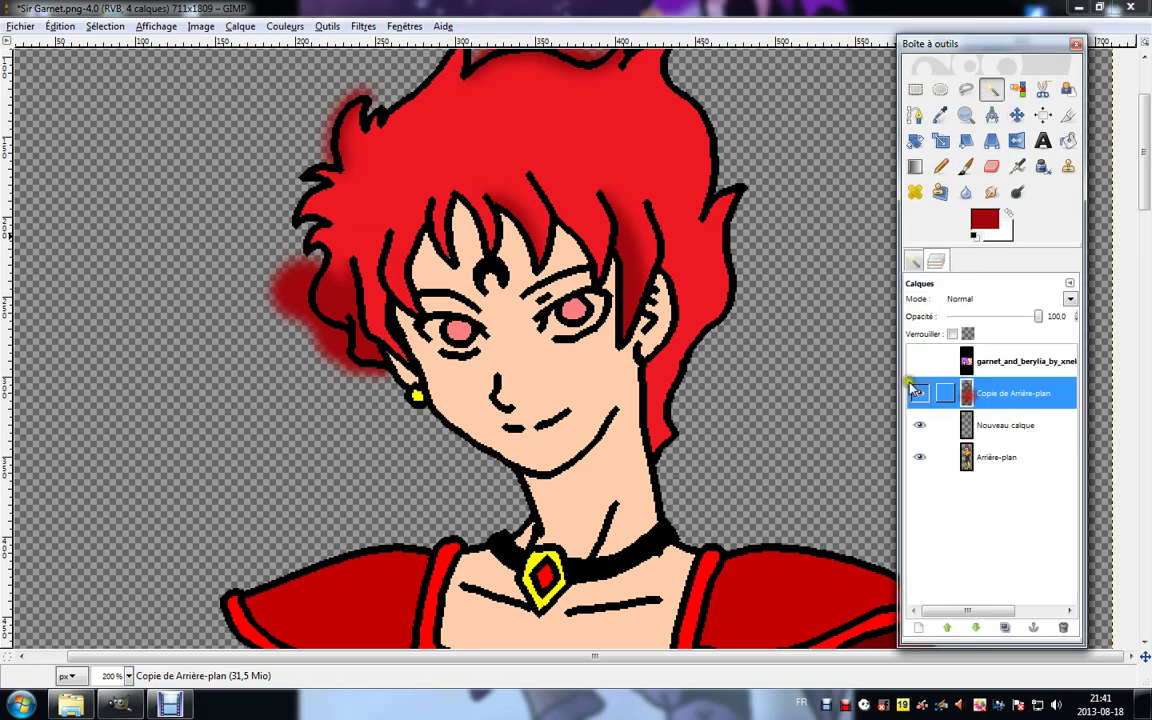
click(823, 360)
Erase the shadow spilling outside the hair outline on the Nouveau calque layer and clear the selection.
click(991, 166)
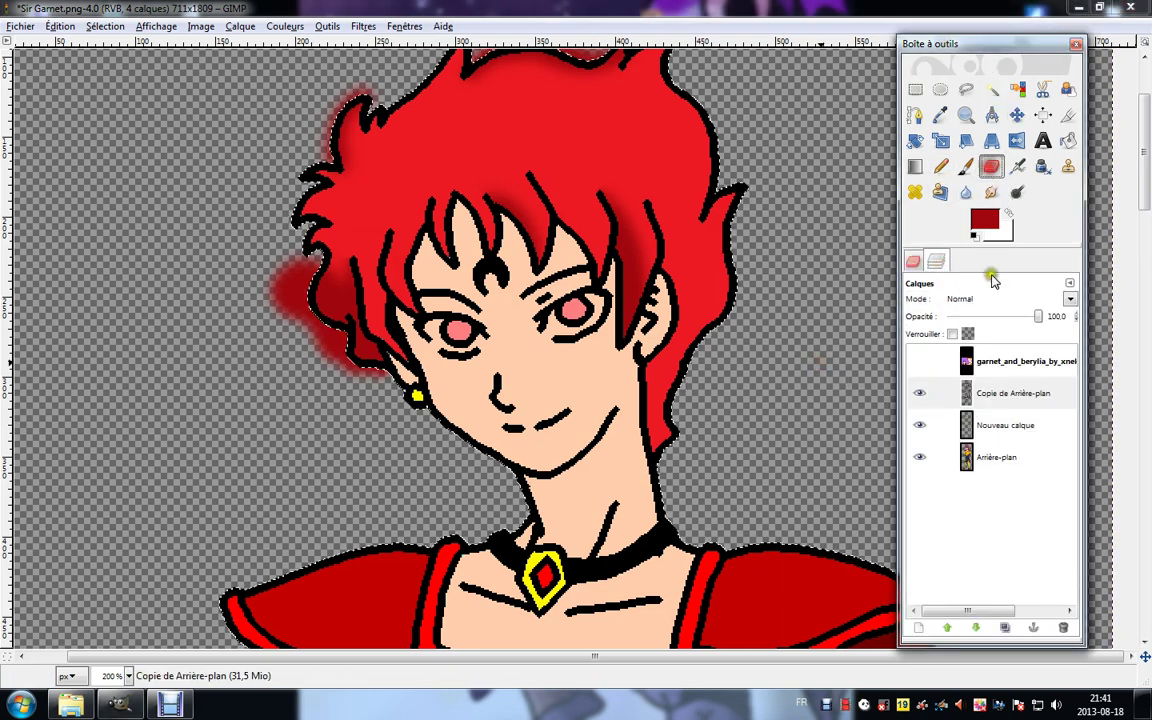
click(1005, 425)
mouse_move(333, 385)
mouse_down()
mouse_move(340, 354)
mouse_move(305, 355)
mouse_move(307, 341)
mouse_move(272, 316)
mouse_up()
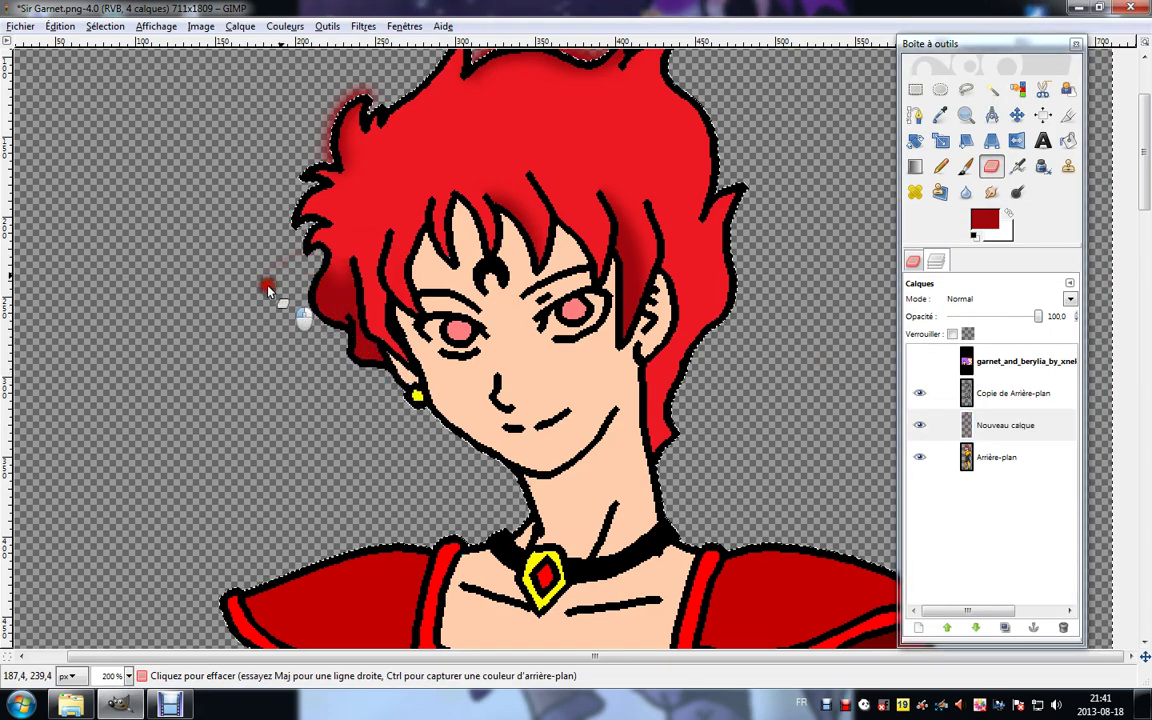
scroll(276, 258, up, 3)
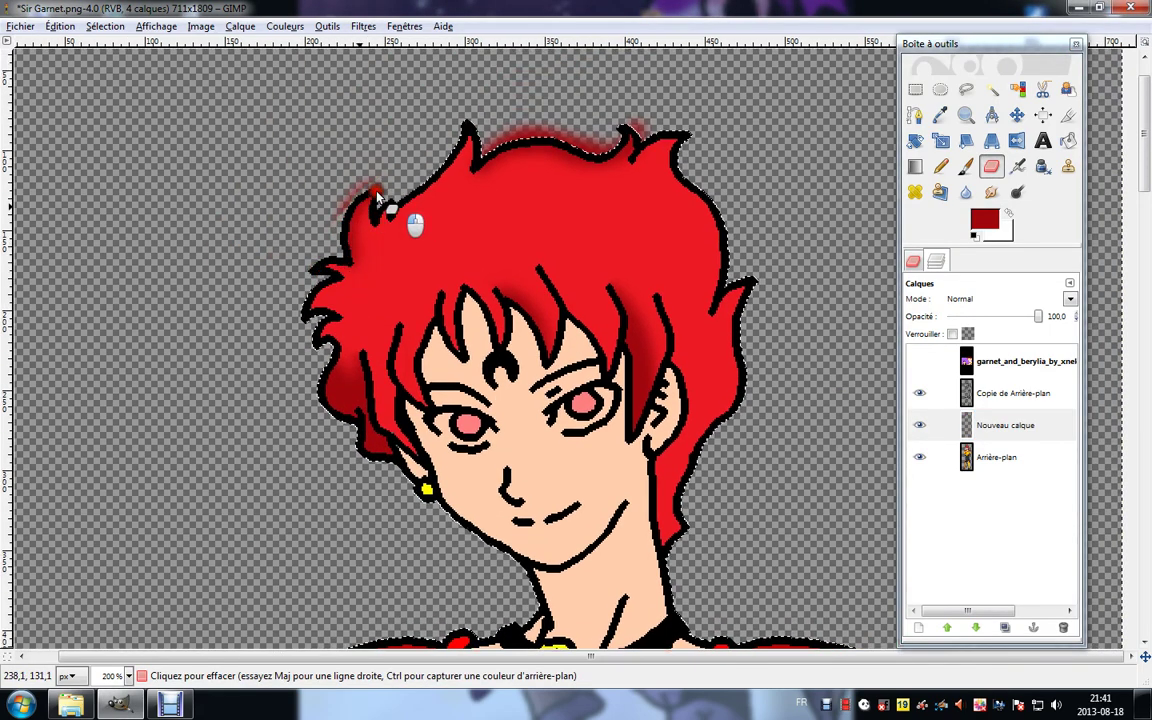
mouse_move(378, 197)
mouse_down()
mouse_move(331, 200)
mouse_move(544, 128)
mouse_move(471, 127)
mouse_move(523, 111)
mouse_move(512, 132)
mouse_move(595, 113)
mouse_move(611, 124)
mouse_move(618, 165)
mouse_move(576, 133)
mouse_up()
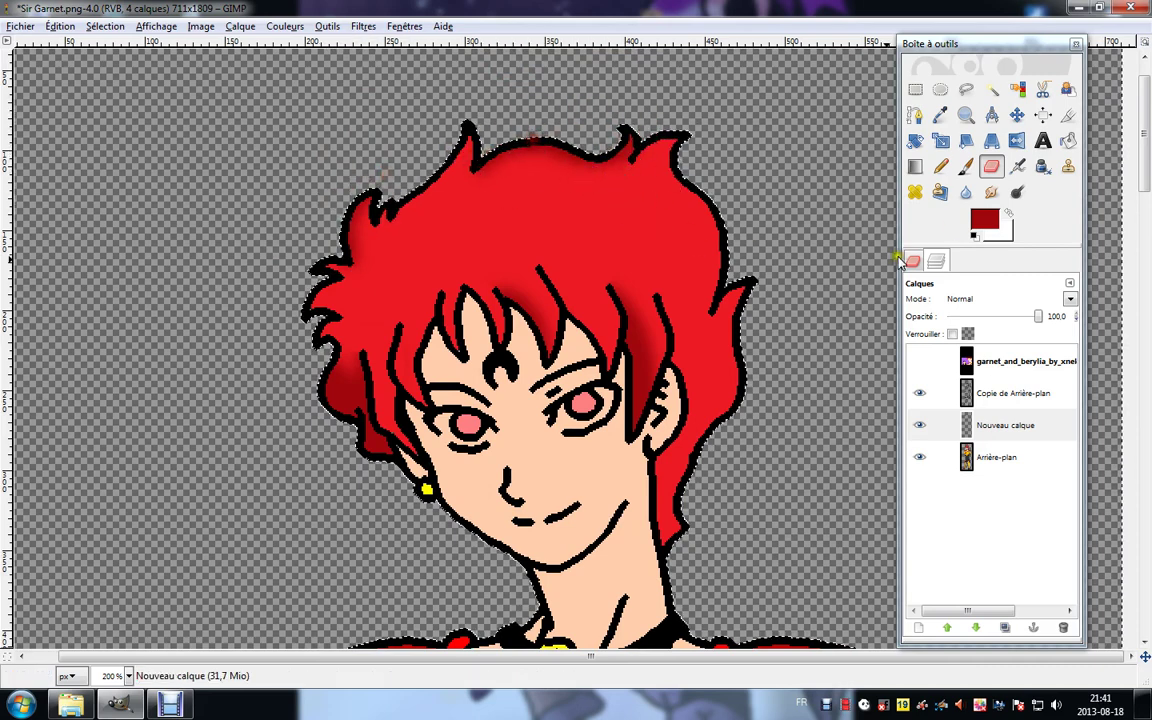
click(940, 91)
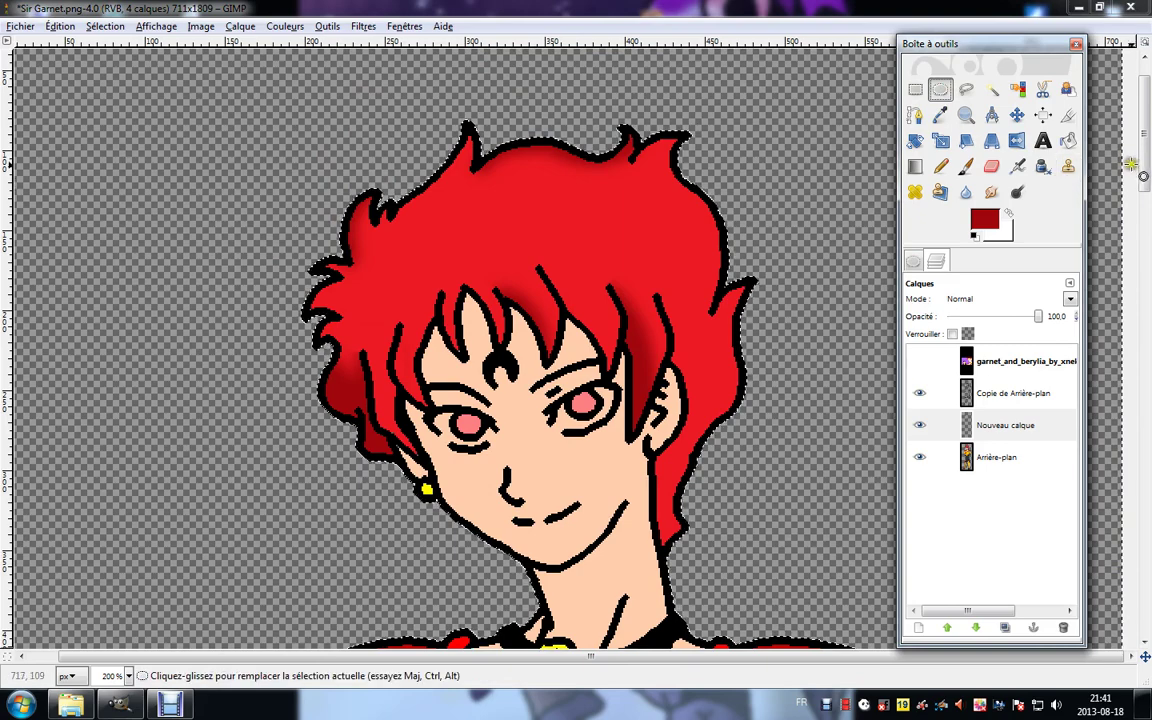
Add a second transparent layer above the Nouveau calque layer for painting with the Paintbrush.
click(966, 166)
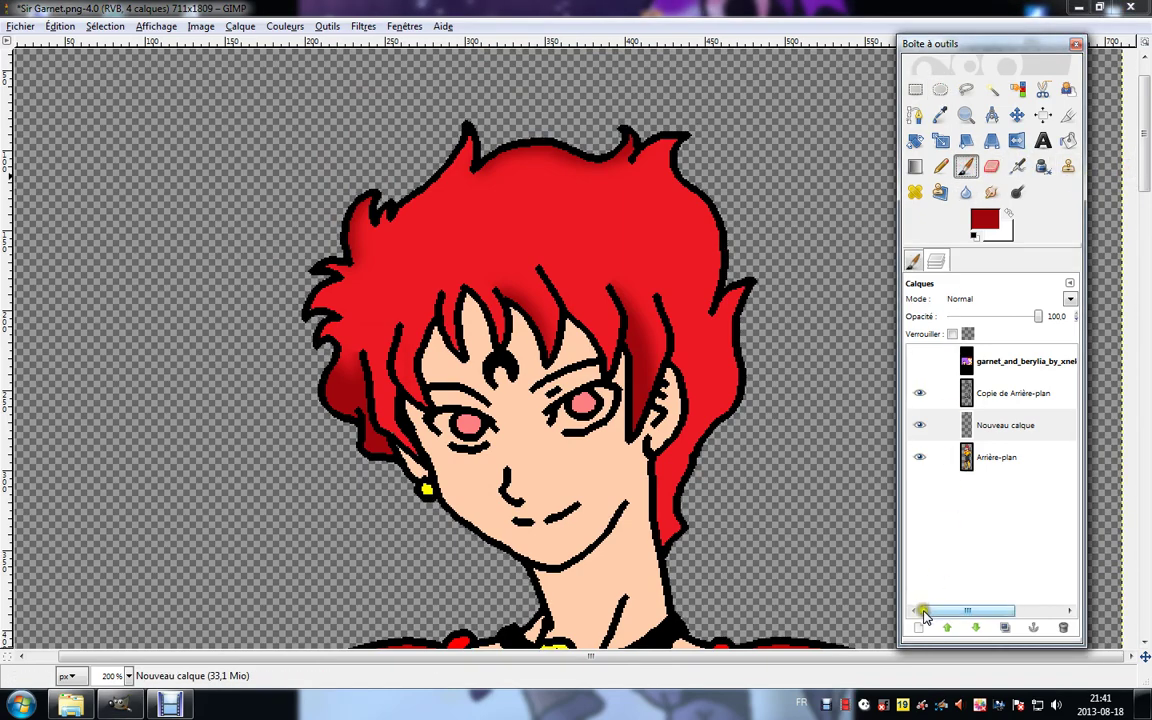
click(918, 627)
click(168, 268)
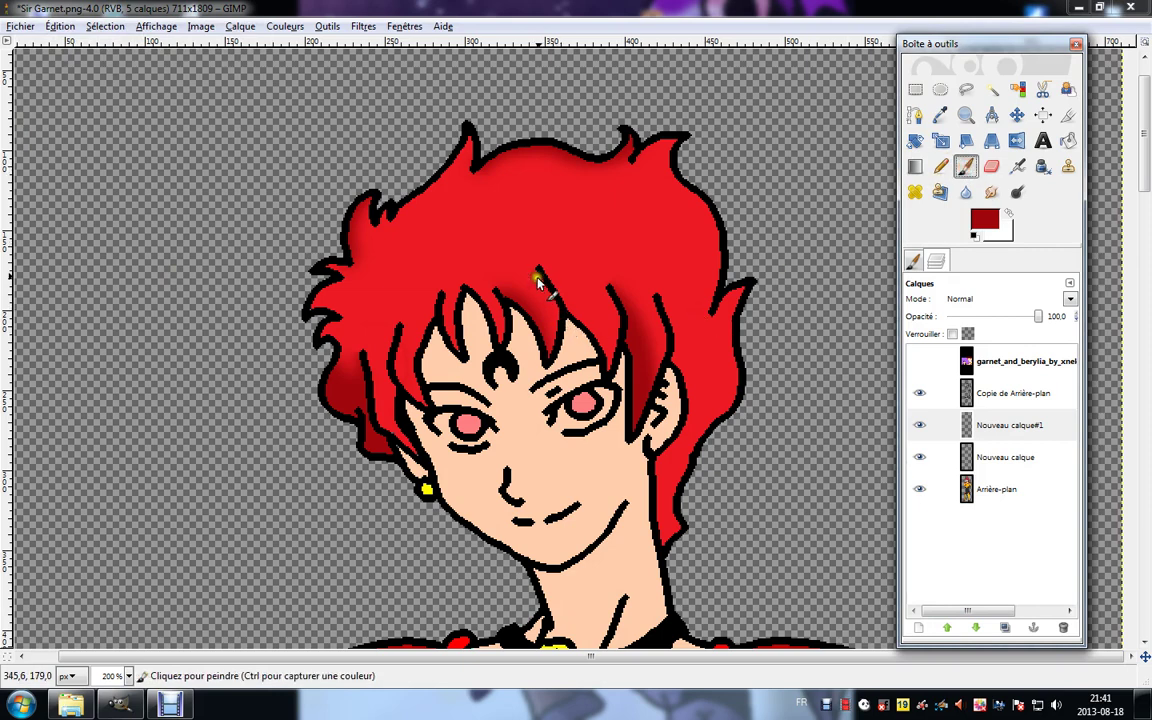
Paint dark red shadows on the new layer over the fringe strands and down the hair behind the ear and neck.
mouse_move(536, 266)
mouse_down()
mouse_move(592, 317)
mouse_move(612, 372)
mouse_move(556, 298)
mouse_up()
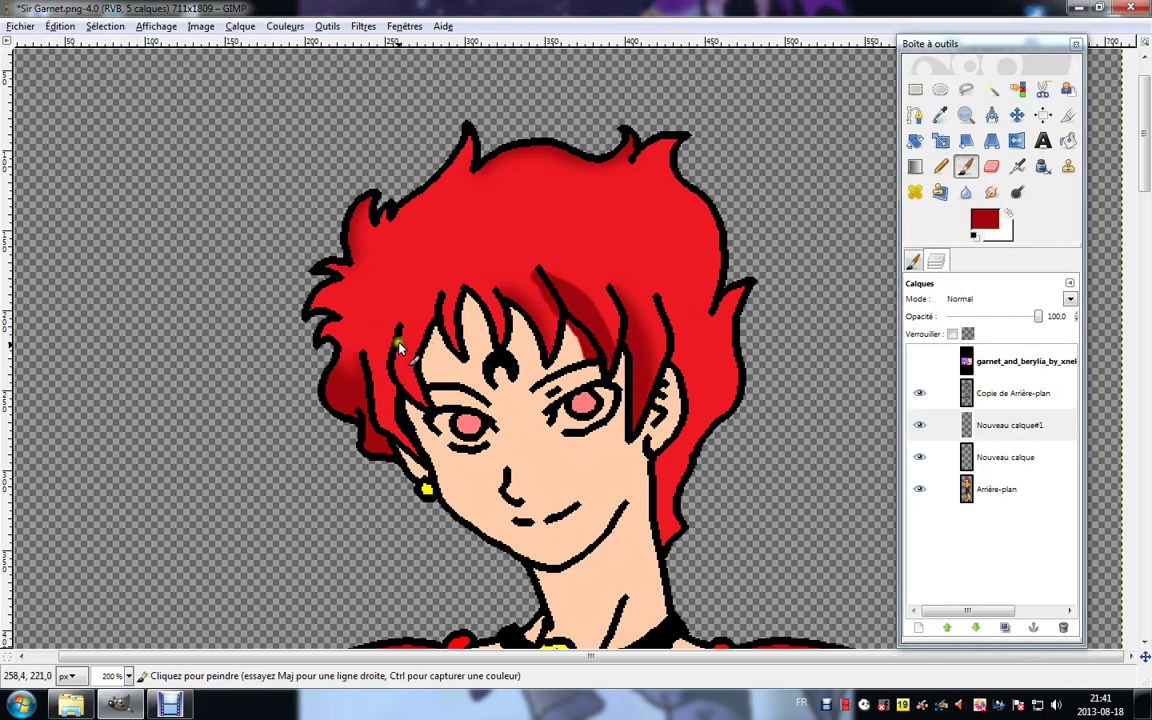
mouse_move(396, 347)
mouse_down()
mouse_move(420, 449)
mouse_move(401, 392)
mouse_move(409, 436)
mouse_up()
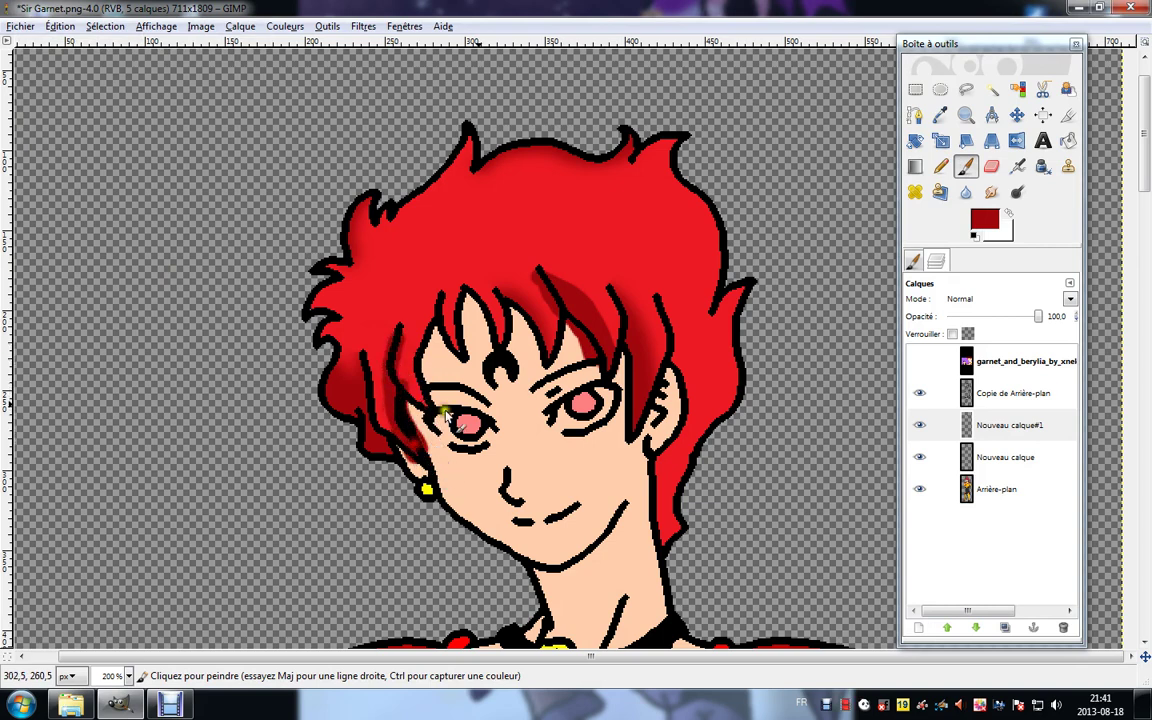
drag(657, 305, 680, 333)
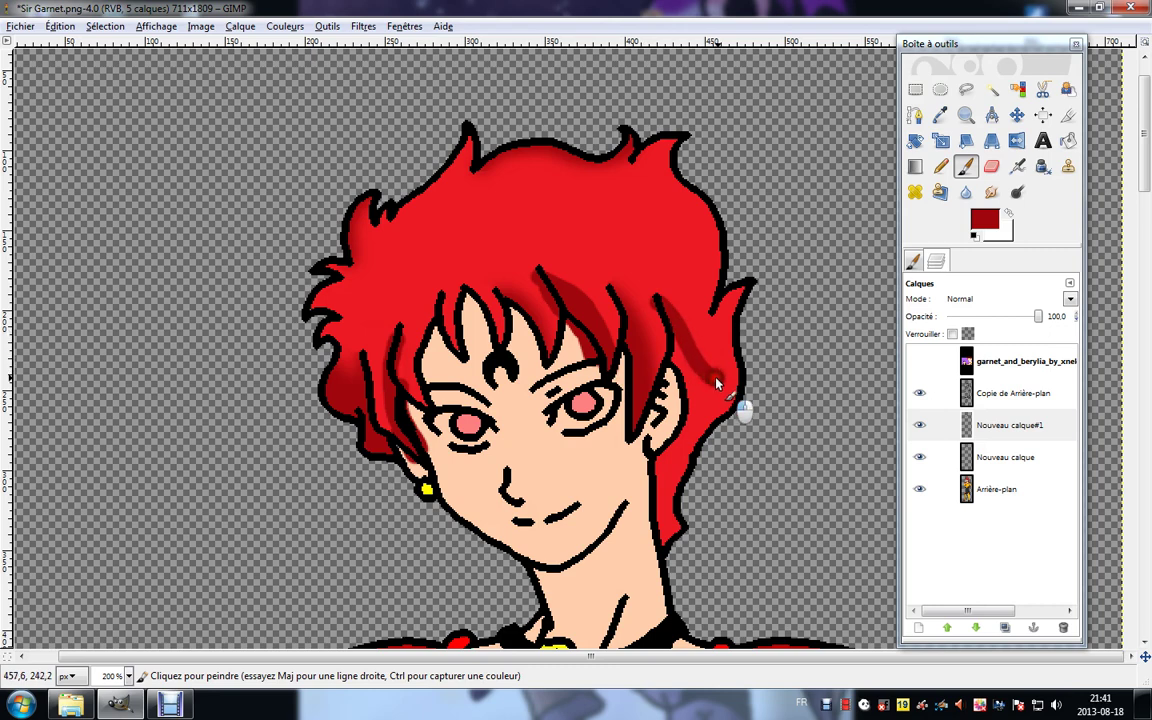
mouse_move(716, 381)
mouse_down()
mouse_move(747, 290)
mouse_move(744, 404)
mouse_move(738, 389)
mouse_move(719, 428)
mouse_move(733, 400)
mouse_move(702, 429)
mouse_move(682, 416)
mouse_move(685, 363)
mouse_move(674, 363)
mouse_move(673, 340)
mouse_move(683, 437)
mouse_move(670, 439)
mouse_move(701, 429)
mouse_move(687, 478)
mouse_move(658, 470)
mouse_move(691, 514)
mouse_move(650, 540)
mouse_up()
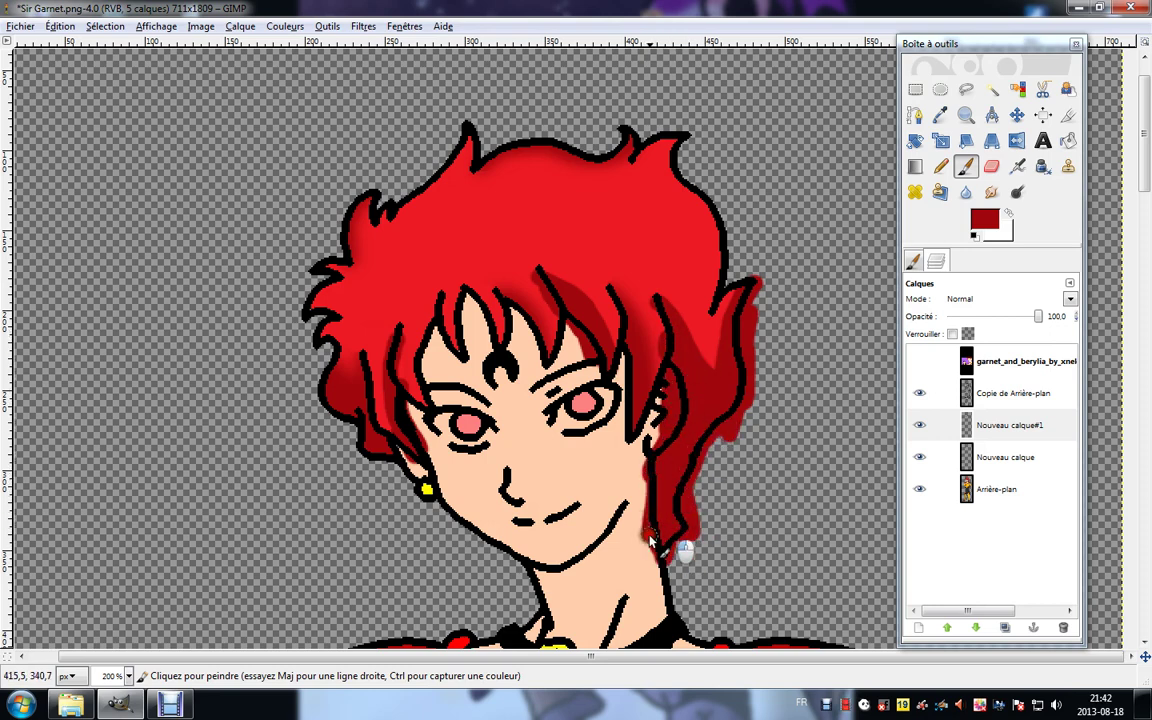
Paint deeper shadows in dark red 5a0206 with brush scale 1.18 over the hair behind the ear and neck on Nouveau calque#1.
click(924, 262)
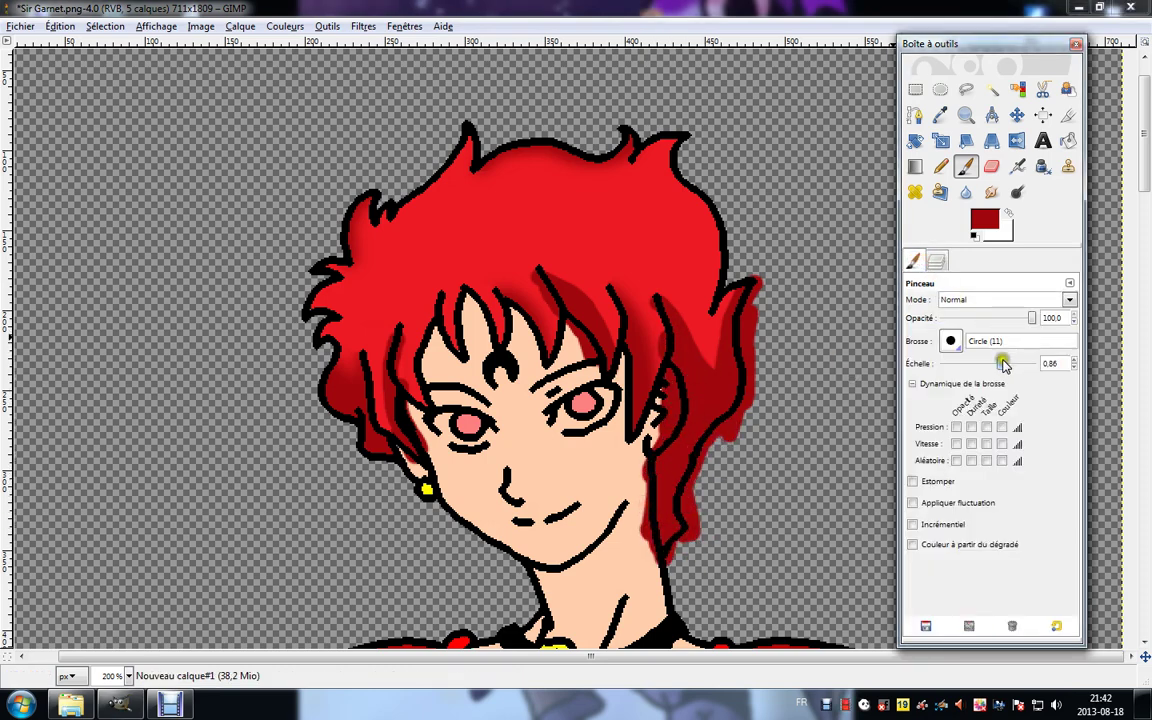
click(982, 218)
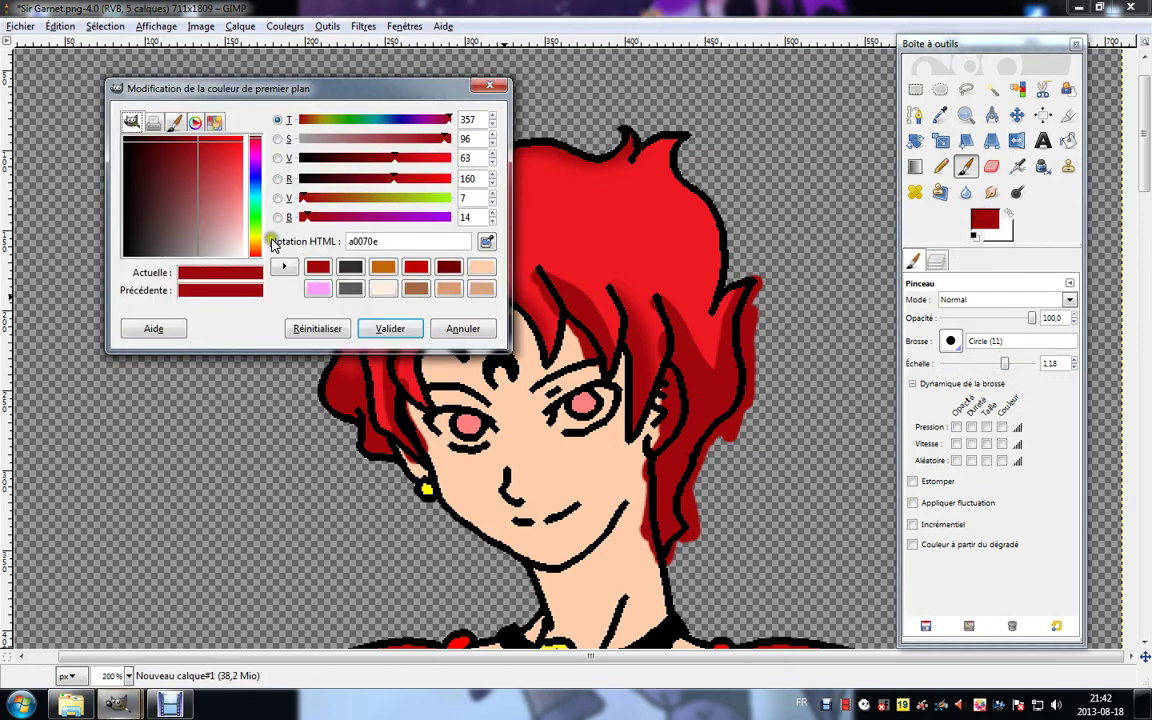
drag(185, 143, 167, 146)
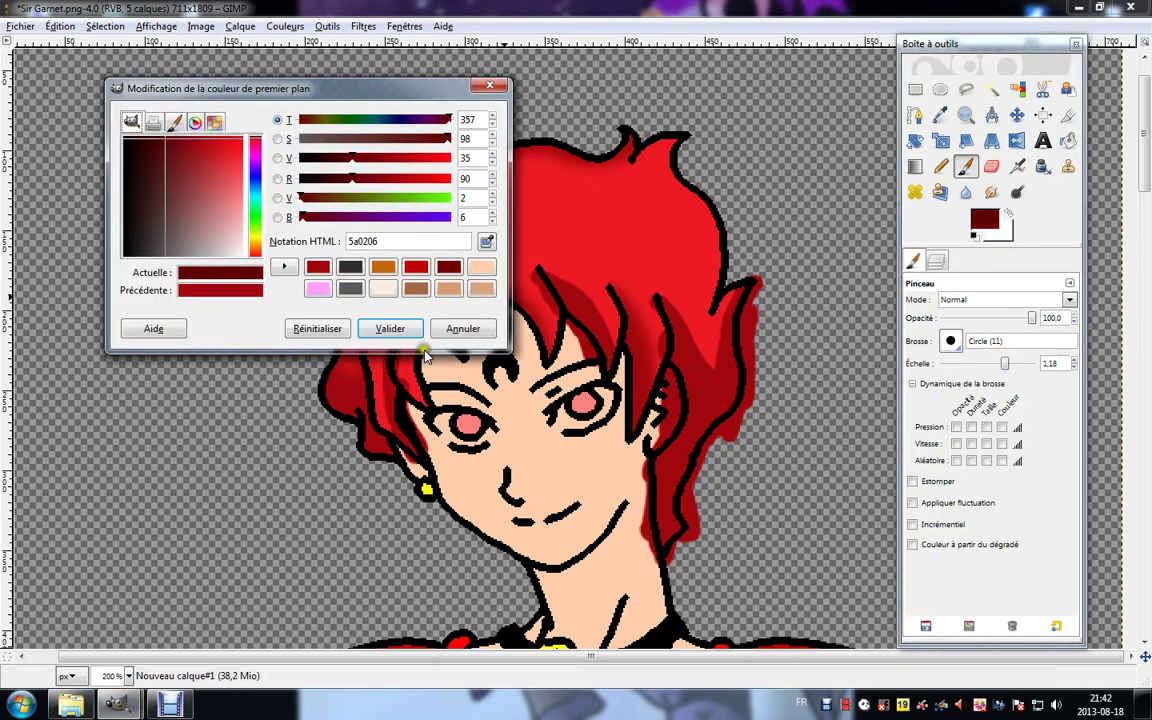
click(390, 328)
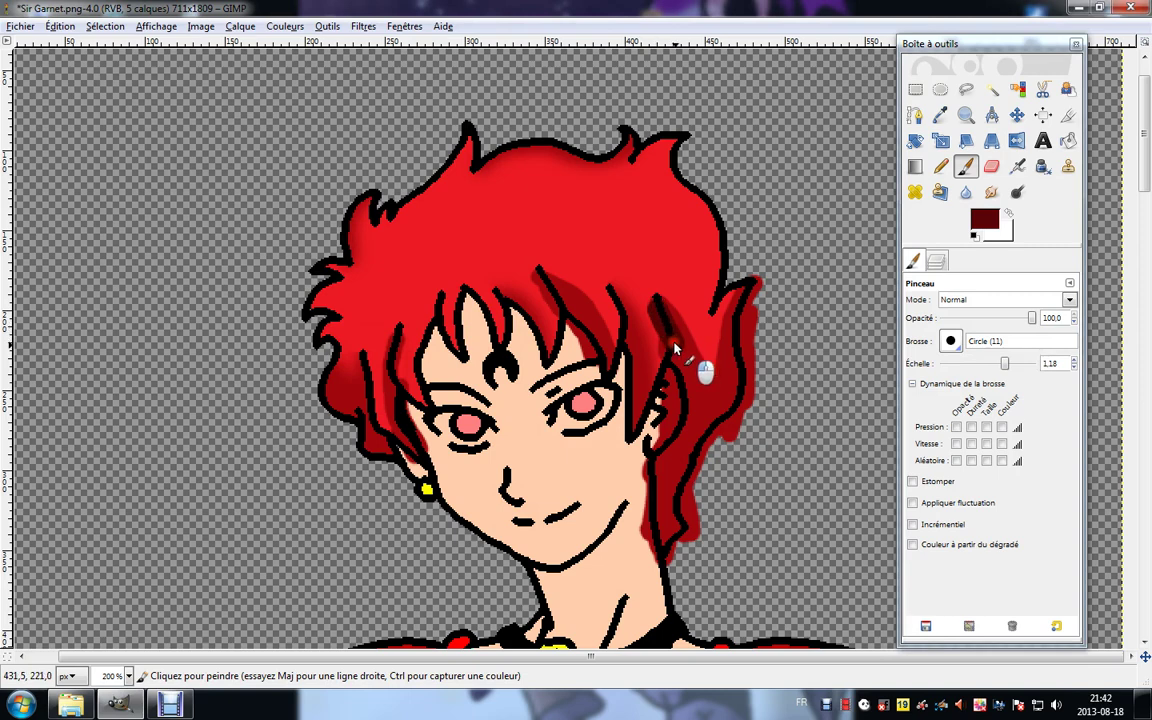
mouse_move(676, 350)
mouse_down()
mouse_move(650, 395)
mouse_move(642, 384)
mouse_move(686, 449)
mouse_move(652, 505)
mouse_move(670, 566)
mouse_move(647, 450)
mouse_up()
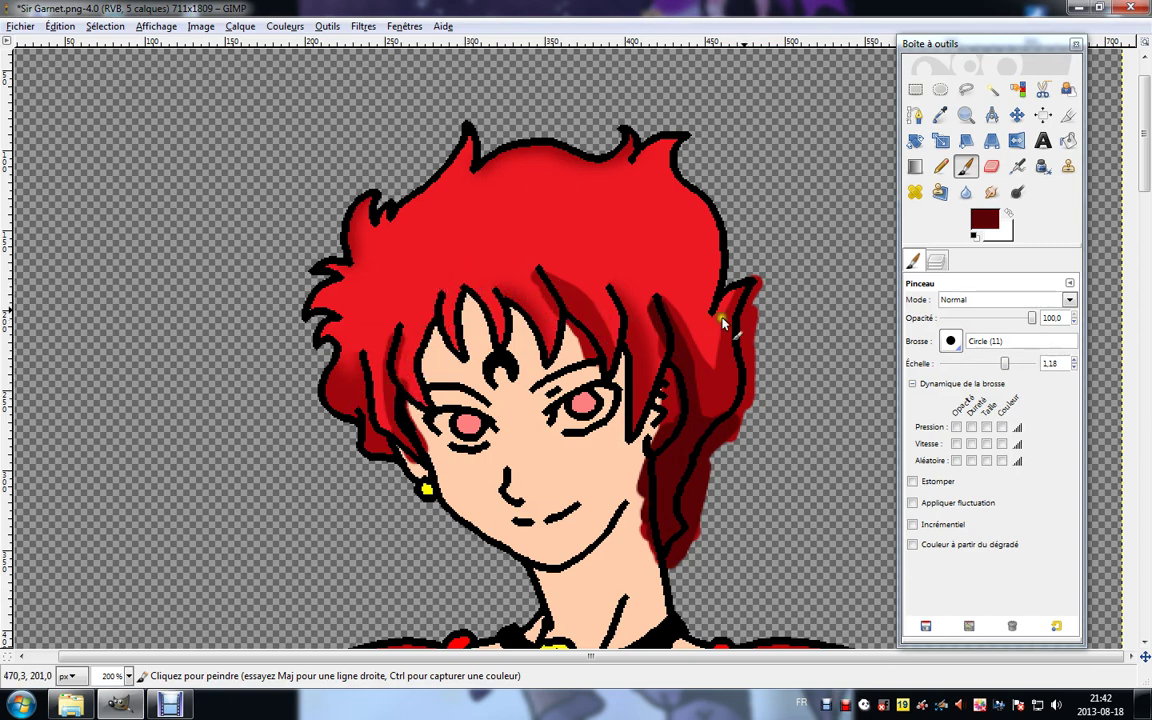
Soften the painted hair shadows on Nouveau calque#1 with the Blur tool, touching up the dark red beside the ear with the Paintbrush.
key(shift+u)
mouse_move(722, 380)
mouse_down()
mouse_move(707, 437)
mouse_move(692, 347)
mouse_move(712, 345)
mouse_up()
click(965, 168)
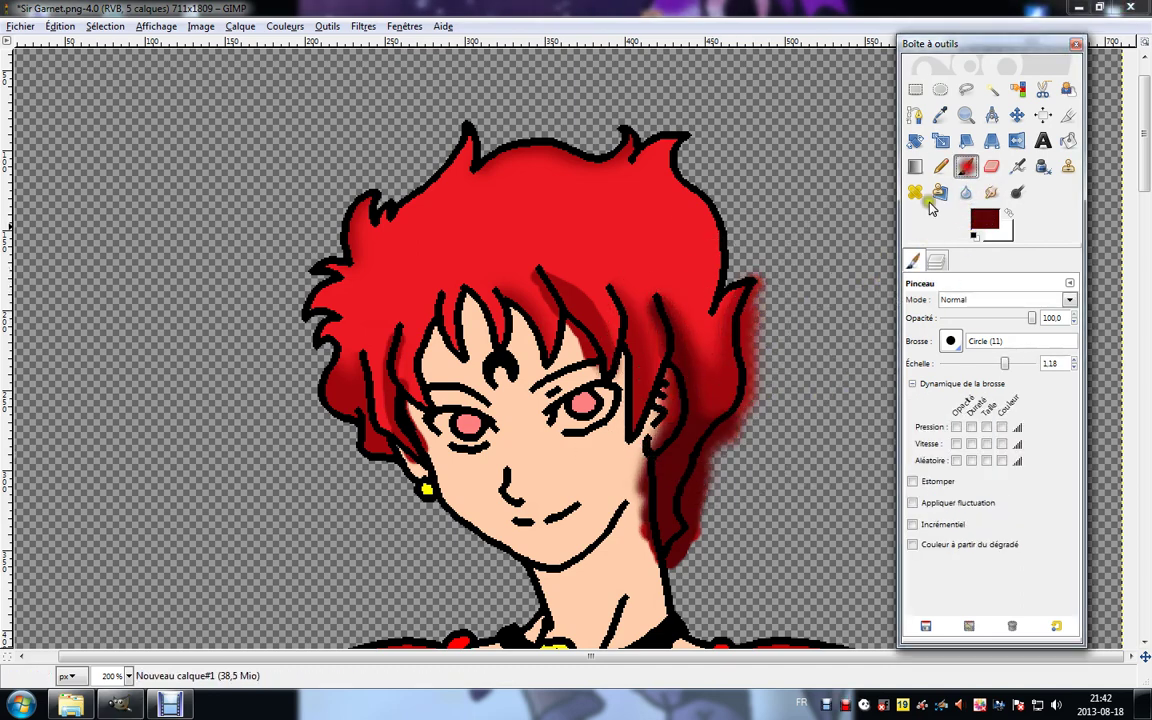
click(668, 368)
key(shift+u)
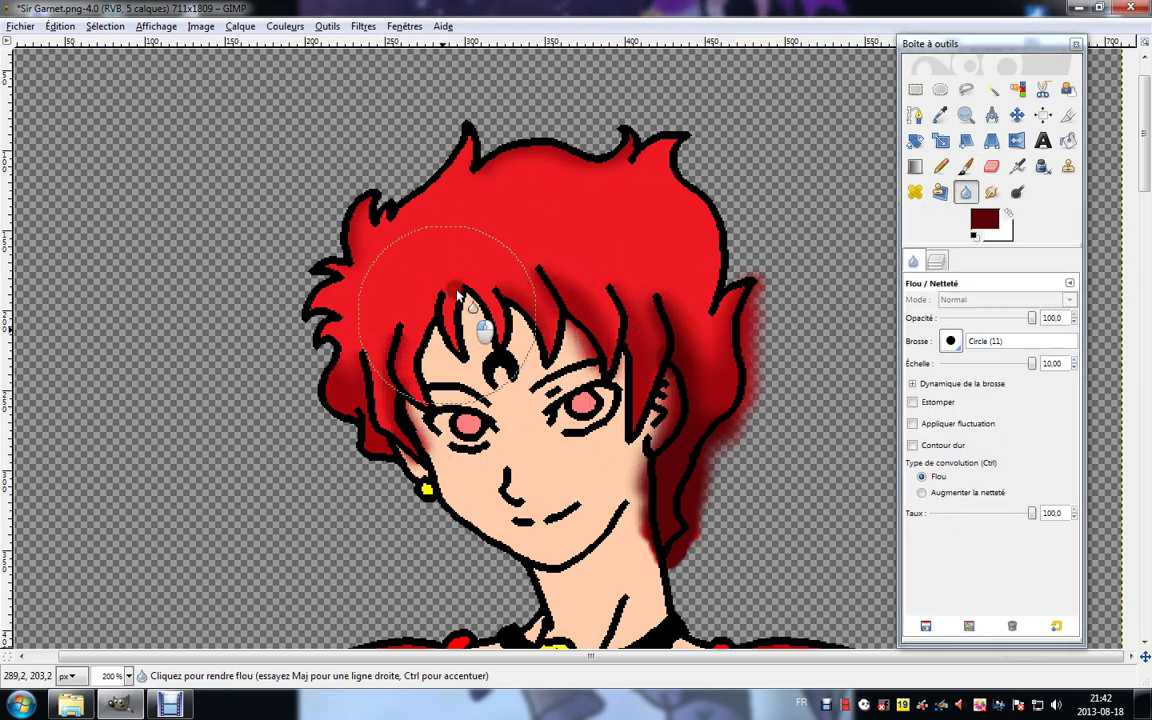
Erase the blurred shadow spilling over the fringe strands, face, ear and neck on the Nouveau calque#1 layer.
click(992, 167)
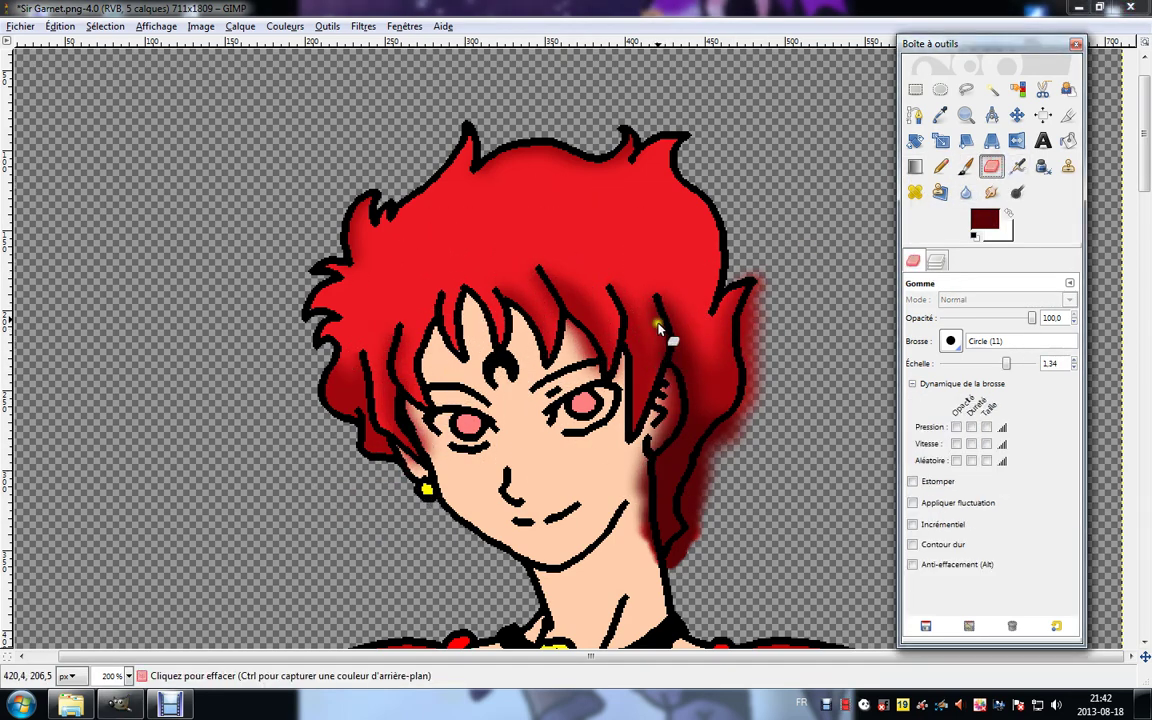
mouse_move(644, 297)
mouse_down()
mouse_move(656, 350)
mouse_move(648, 375)
mouse_up()
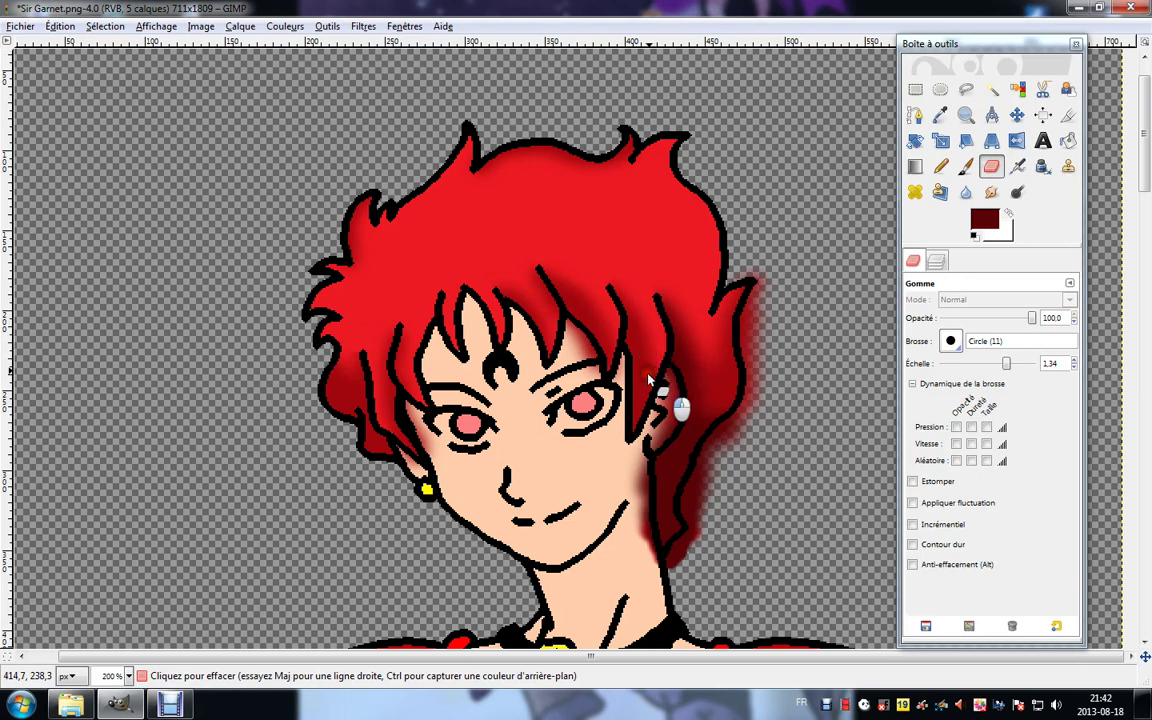
mouse_move(523, 280)
mouse_down()
mouse_move(591, 371)
mouse_move(638, 376)
mouse_move(624, 378)
mouse_up()
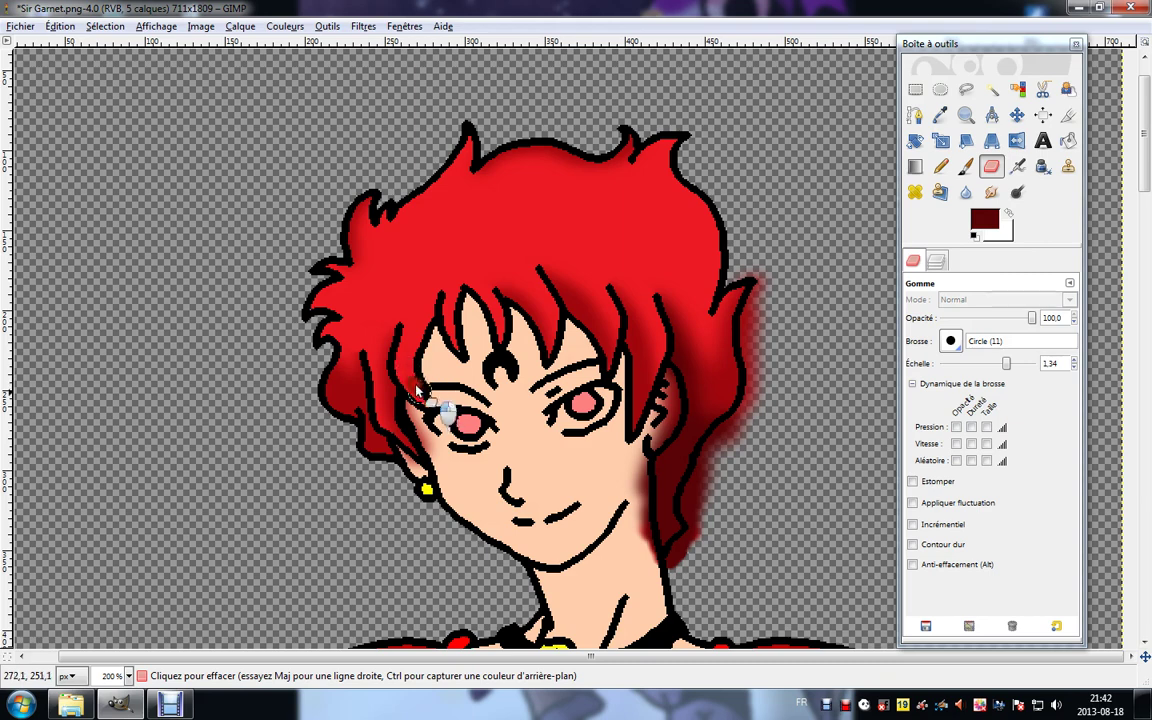
mouse_move(418, 390)
mouse_down()
mouse_move(434, 441)
mouse_move(430, 466)
mouse_move(398, 481)
mouse_move(382, 457)
mouse_move(426, 479)
mouse_up()
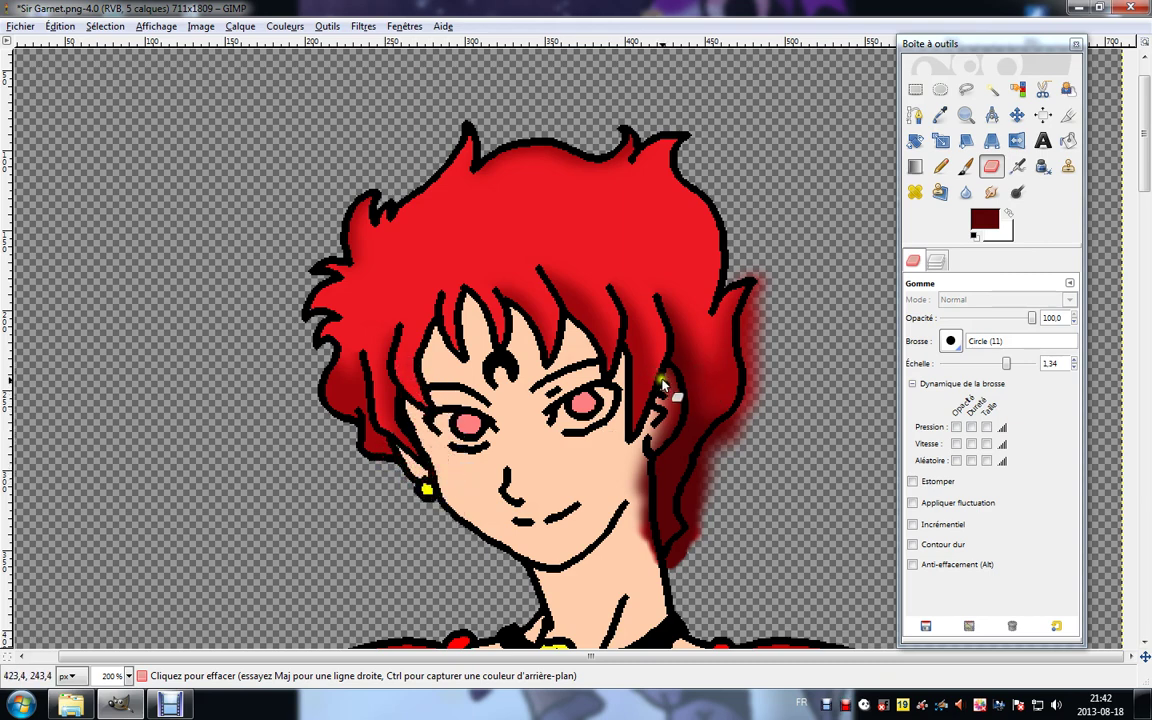
mouse_move(668, 393)
mouse_down()
mouse_move(645, 444)
mouse_move(662, 404)
mouse_move(648, 416)
mouse_move(633, 470)
mouse_move(645, 543)
mouse_up()
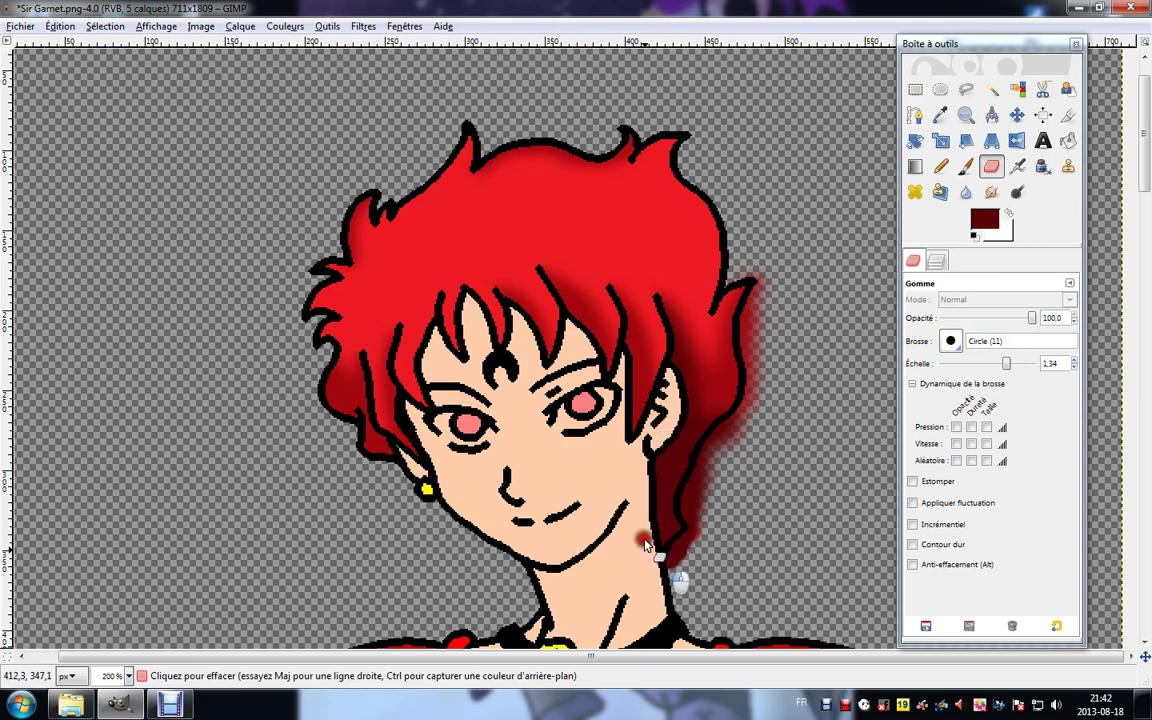
Select the transparent area around the character on the Copie de Arrière-plan layer using Fuzzy Select.
click(991, 89)
click(936, 260)
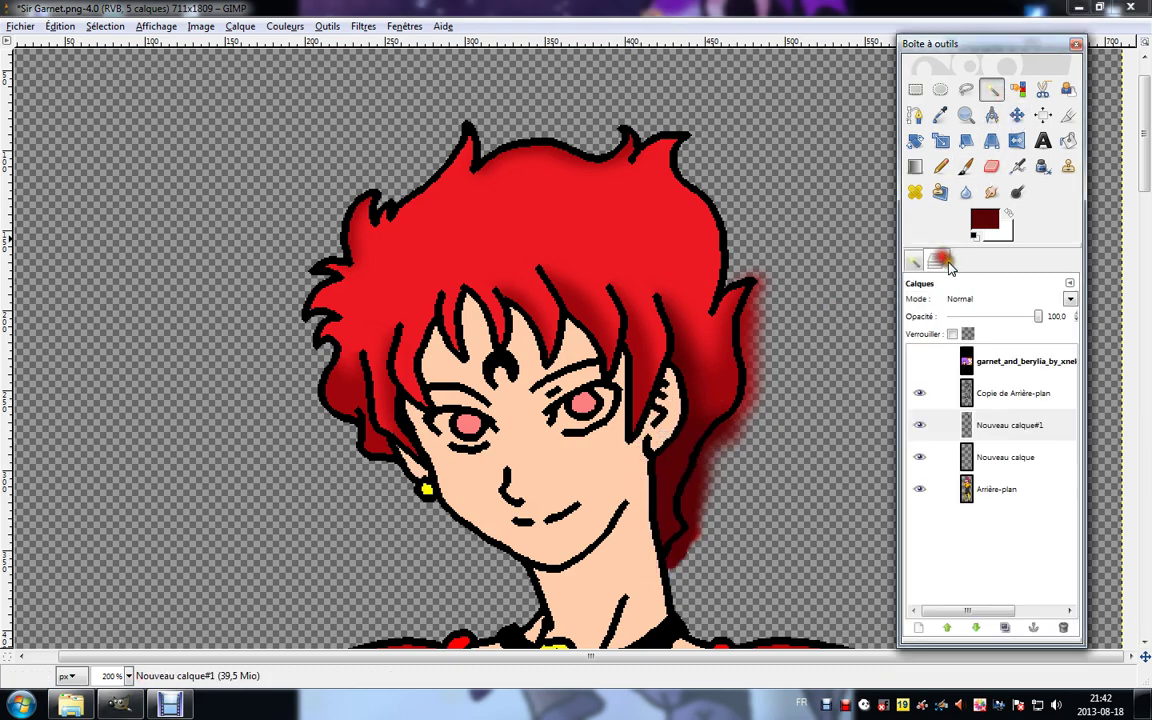
click(975, 392)
click(874, 405)
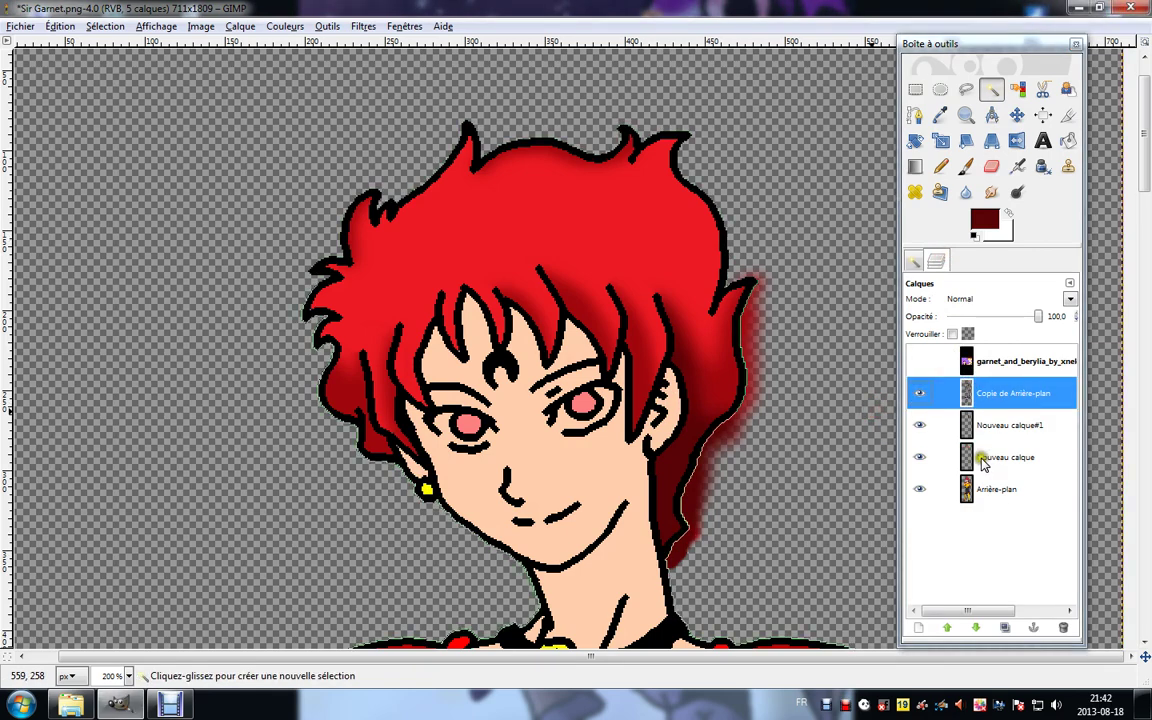
Erase the shadow outside the back hair outline on the Nouveau calque#1 layer and clear the selection.
click(985, 457)
click(991, 166)
click(1008, 425)
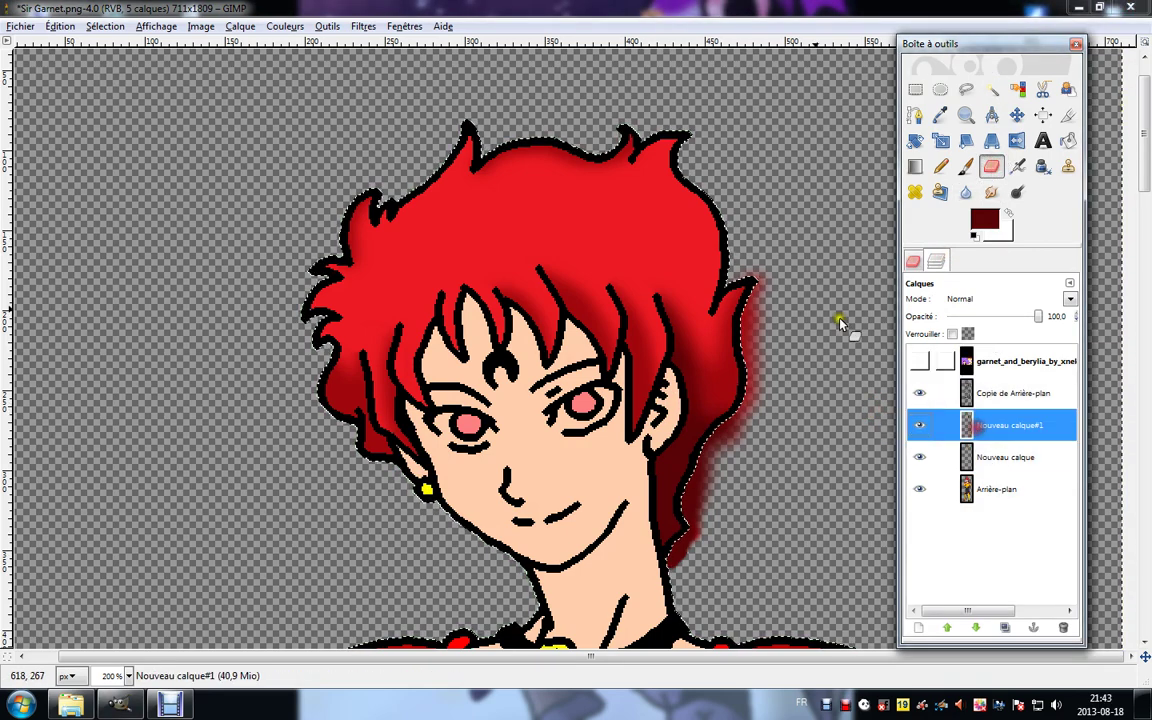
drag(729, 296, 776, 293)
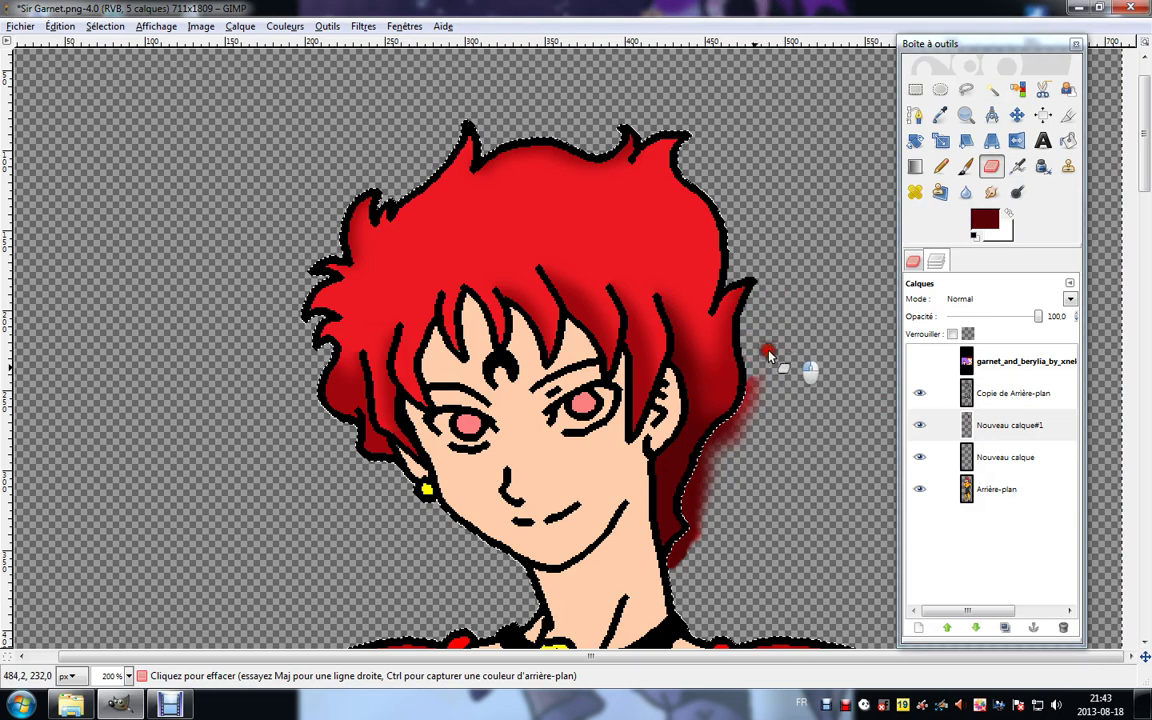
mouse_move(768, 353)
mouse_down()
mouse_move(749, 409)
mouse_move(759, 425)
mouse_move(710, 493)
mouse_move(689, 560)
mouse_up()
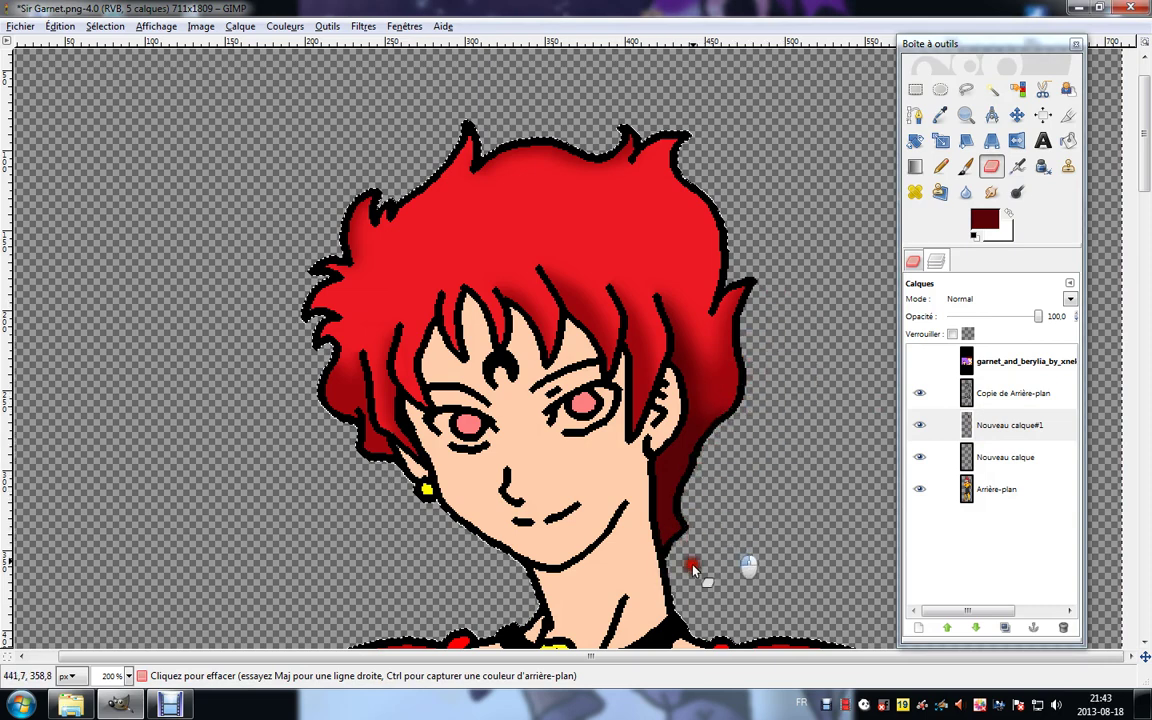
click(940, 89)
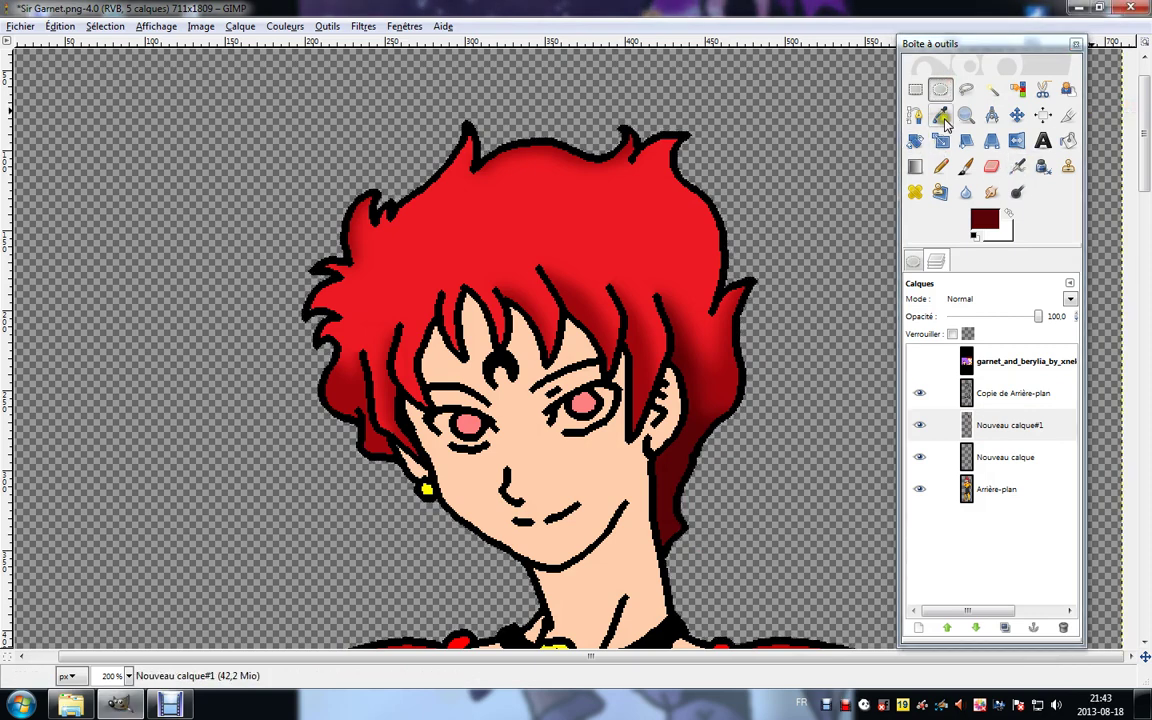
Merge Nouveau calque#1 down into Nouveau calque and pick the hair's base red from the Arrière-plan layer.
right_click(985, 425)
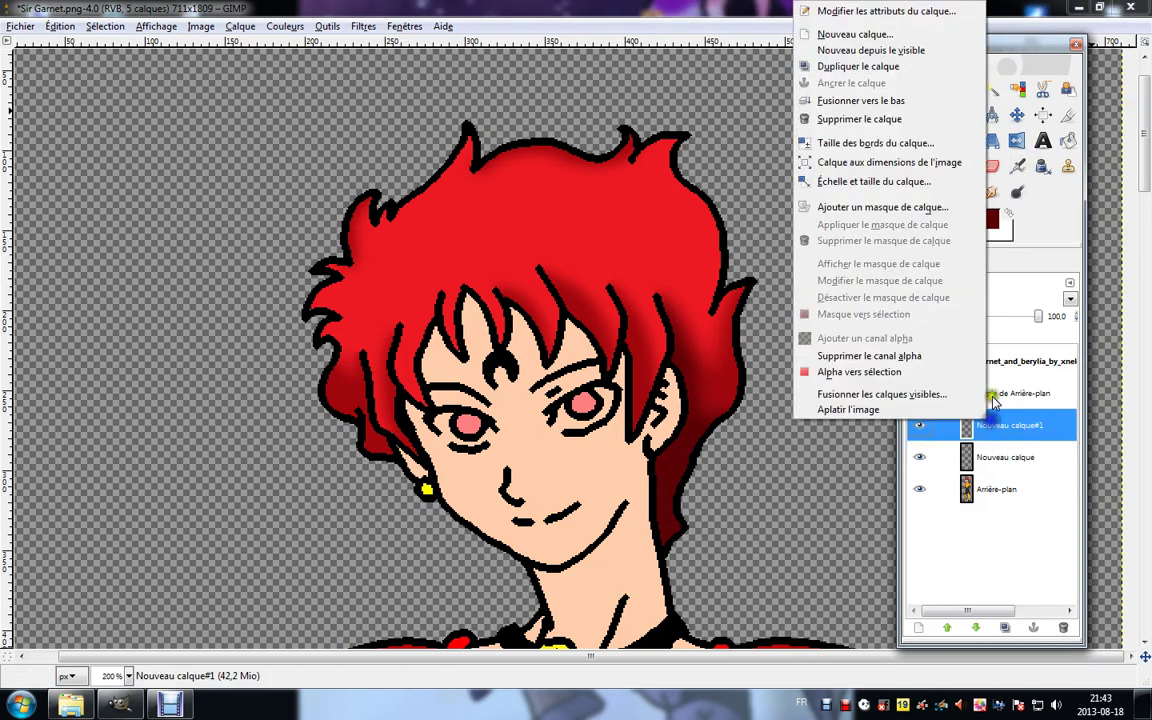
click(853, 101)
click(995, 457)
key(o)
click(676, 240)
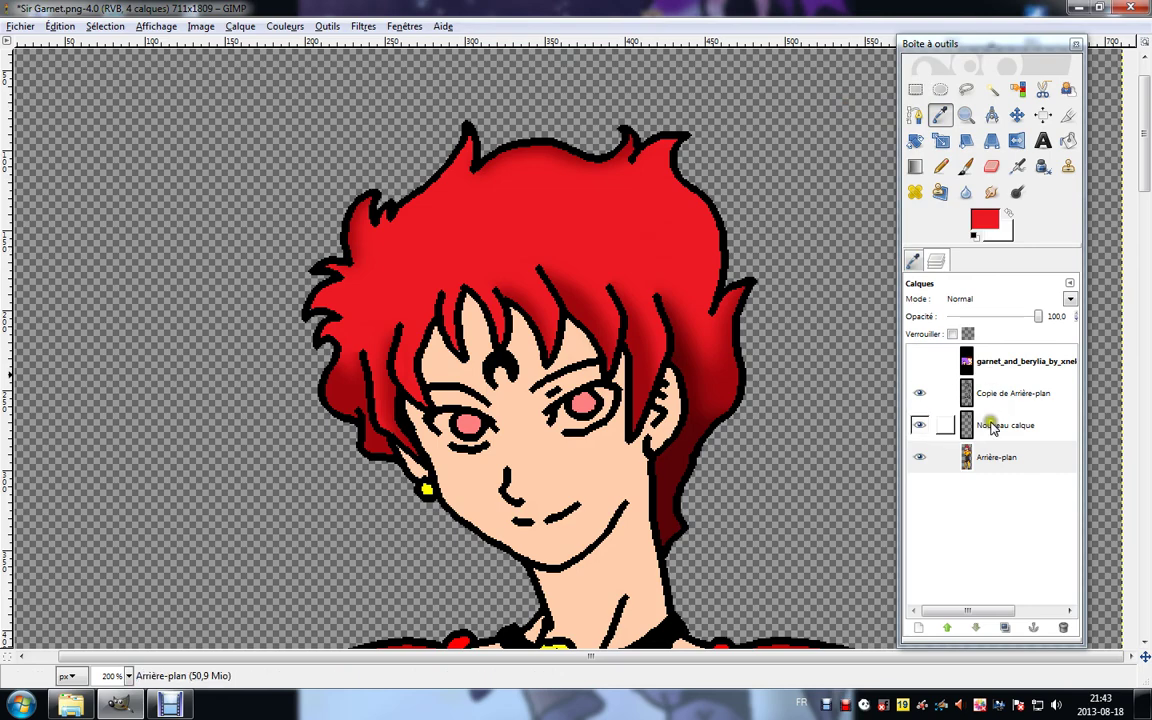
Add a transparent 711 by 1809 px layer and place it directly above the Nouveau calque layer.
click(918, 625)
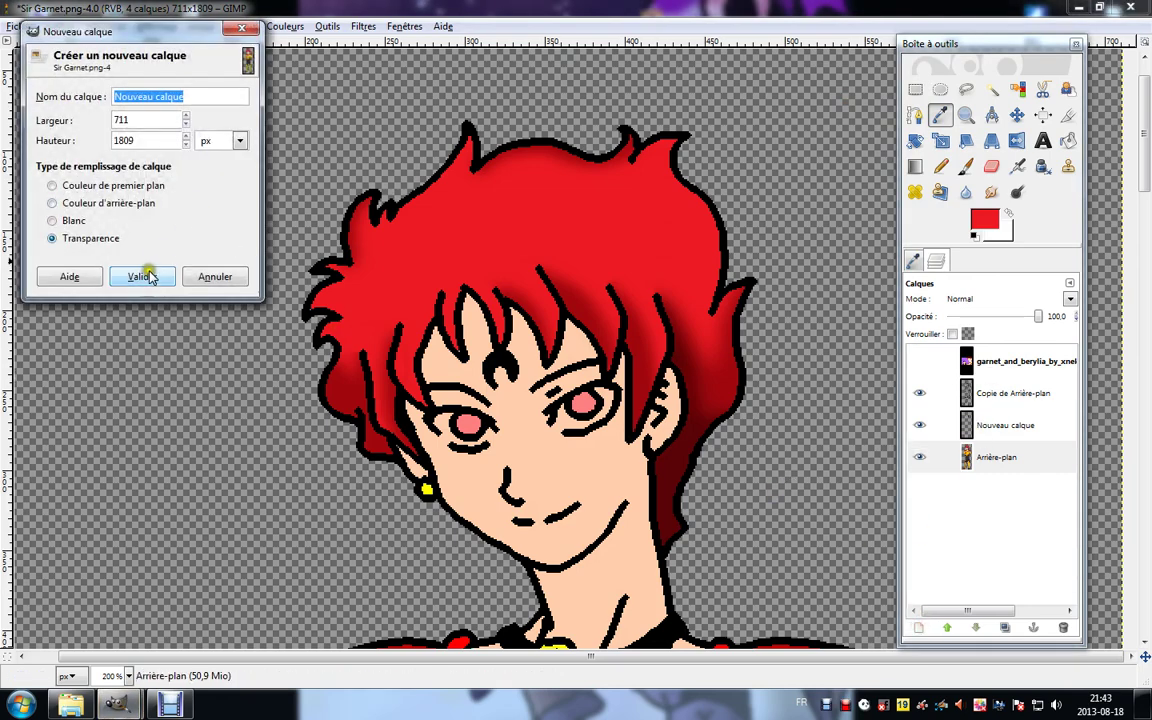
click(145, 274)
drag(965, 425, 968, 466)
click(985, 425)
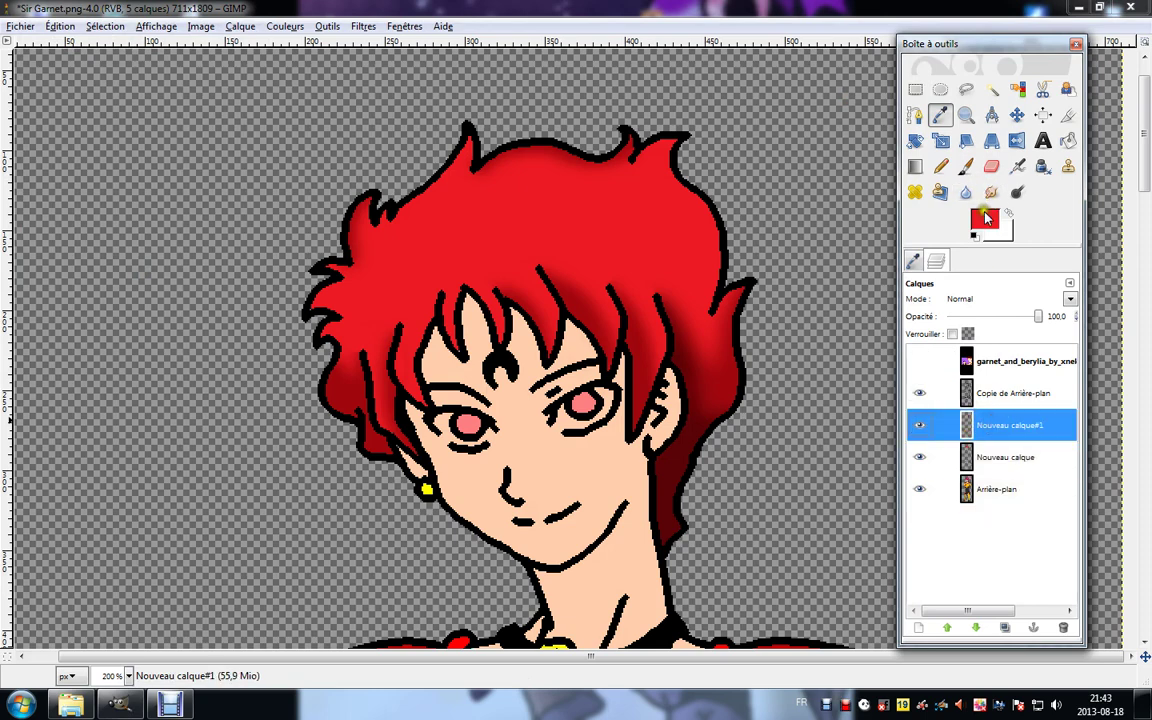
Paint a band of light pink ff6c73 highlights across the hair above the fringe with the Paintbrush and blur it.
click(1002, 224)
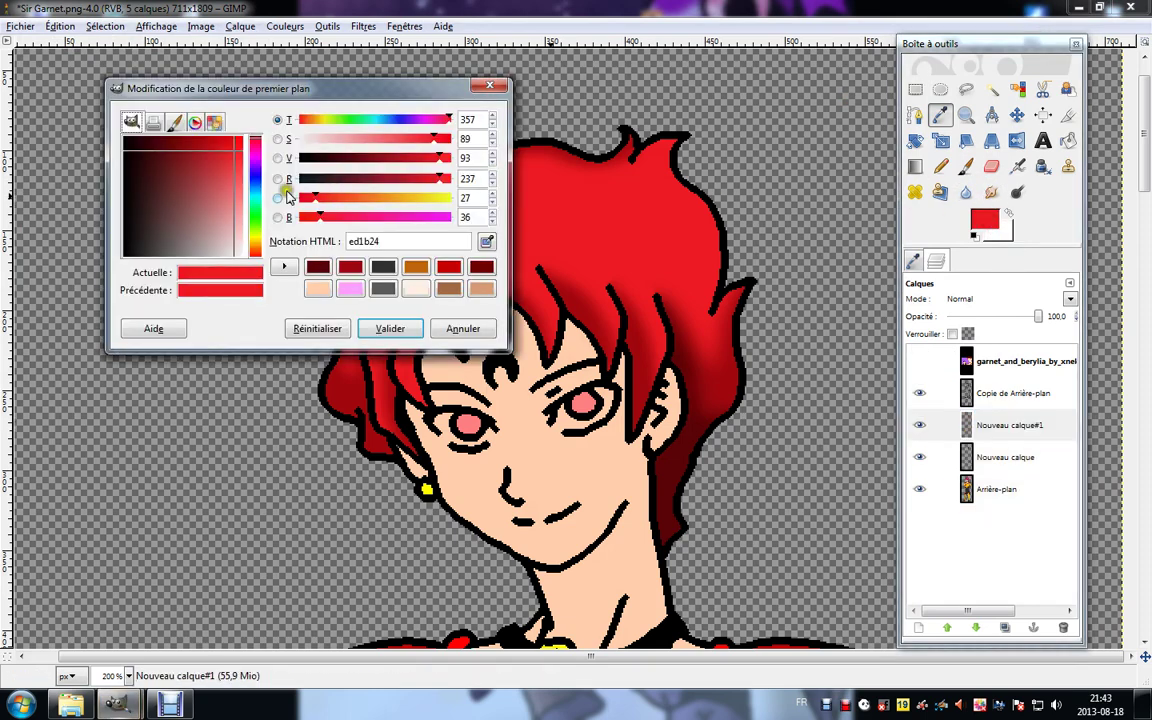
drag(218, 155, 252, 168)
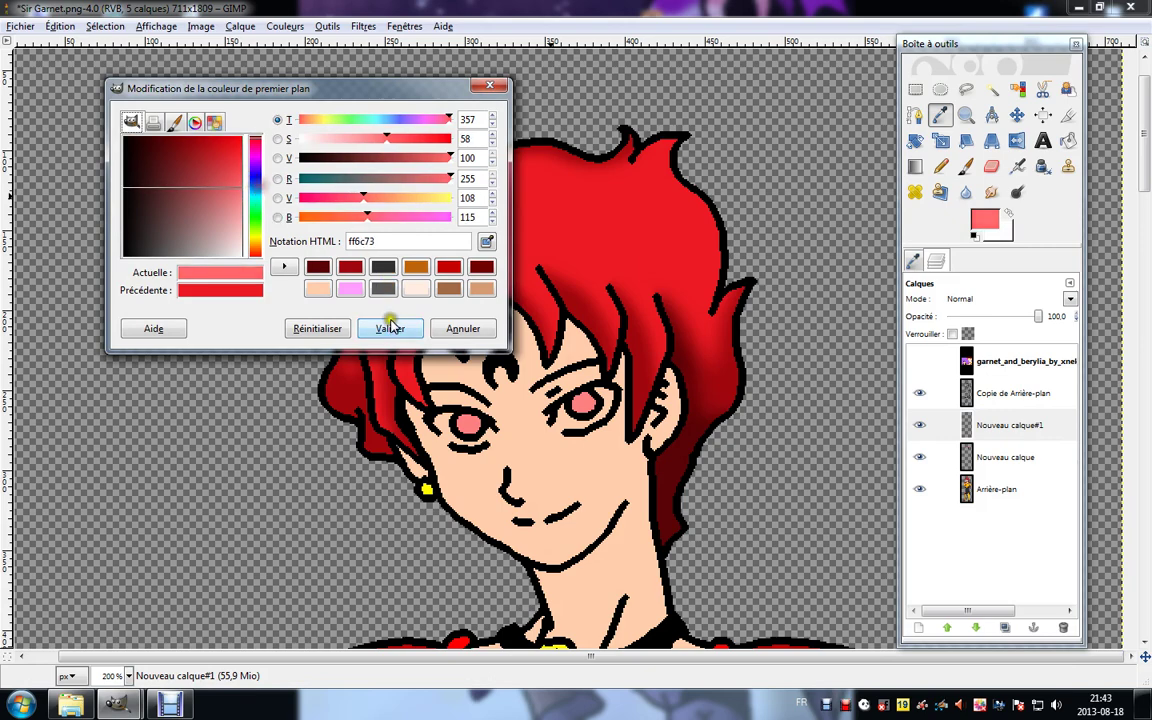
click(390, 328)
click(963, 168)
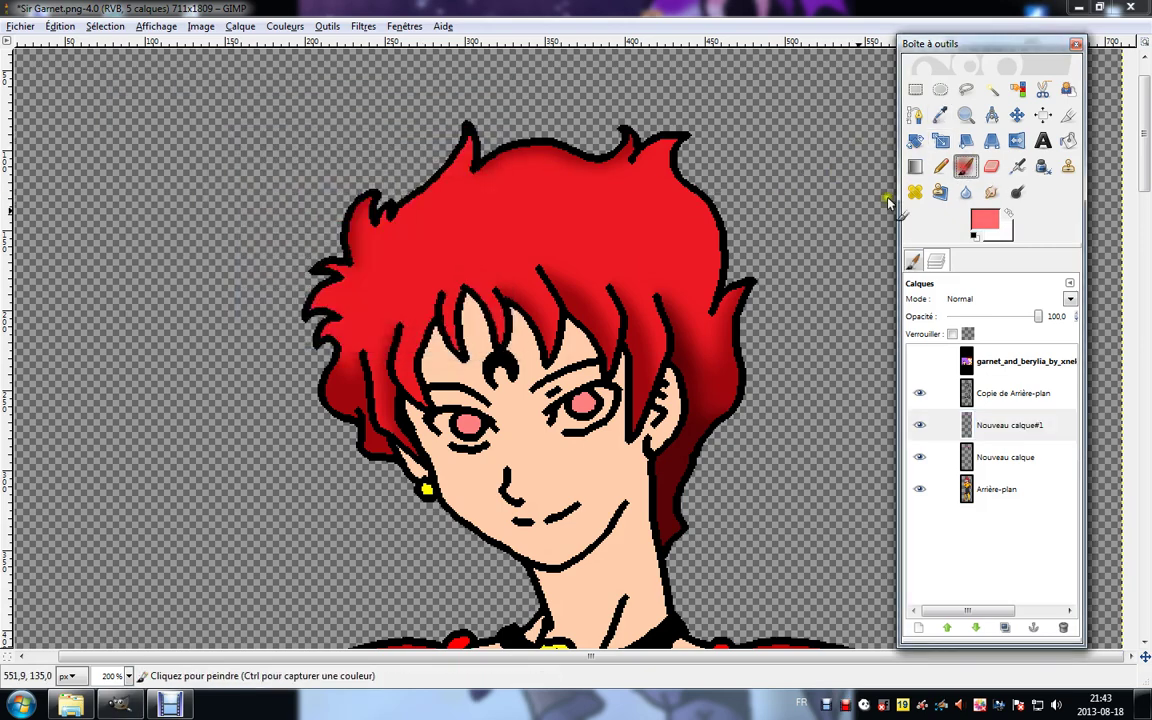
drag(568, 244, 614, 266)
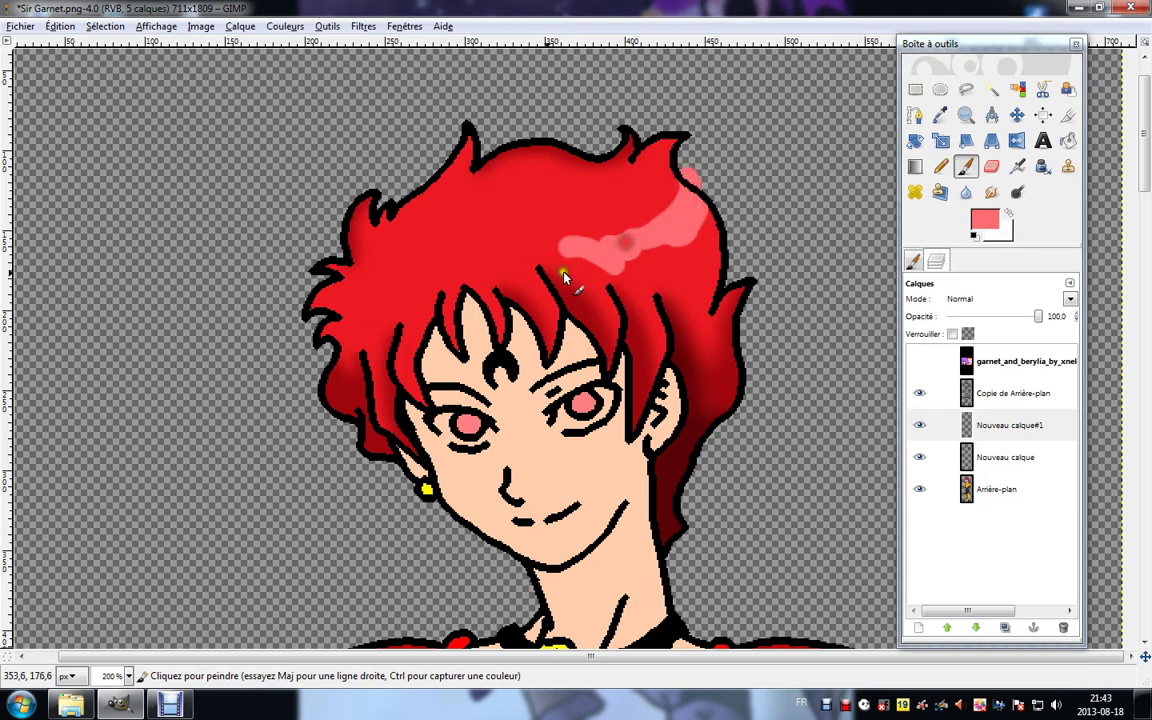
mouse_move(508, 262)
mouse_down()
mouse_move(534, 266)
mouse_move(466, 276)
mouse_move(476, 280)
mouse_up()
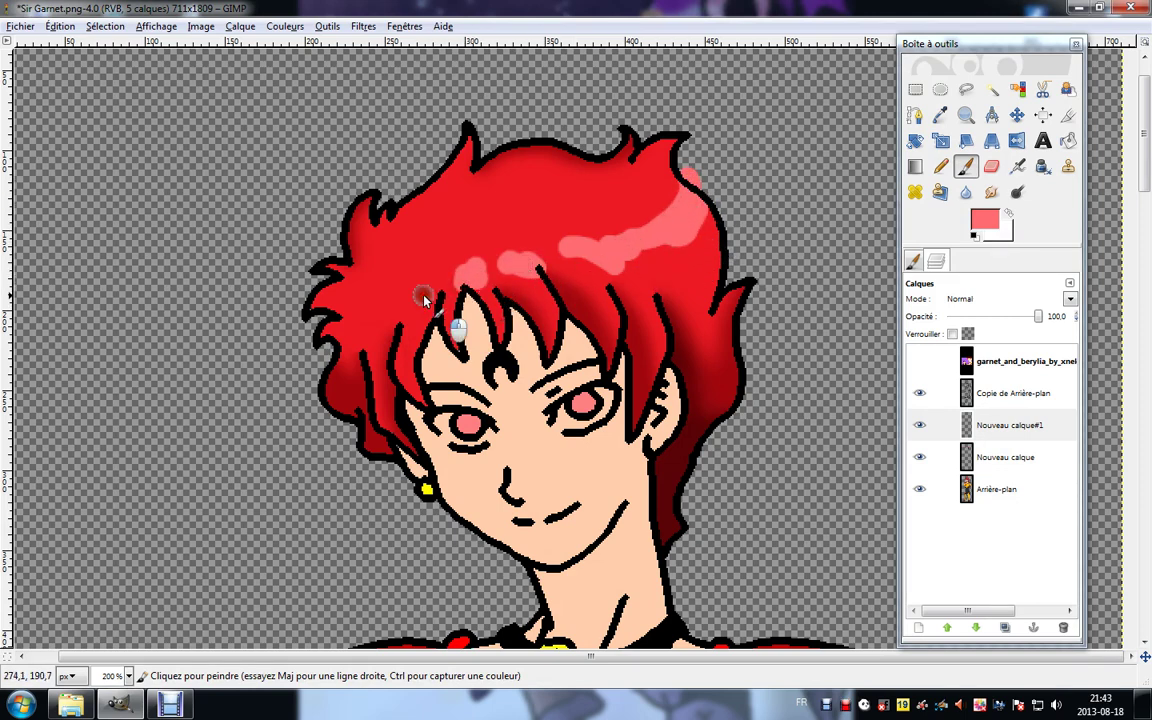
mouse_move(378, 321)
mouse_down()
mouse_move(309, 298)
mouse_move(330, 314)
mouse_move(364, 314)
mouse_move(340, 317)
mouse_move(310, 293)
mouse_up()
drag(367, 328, 318, 296)
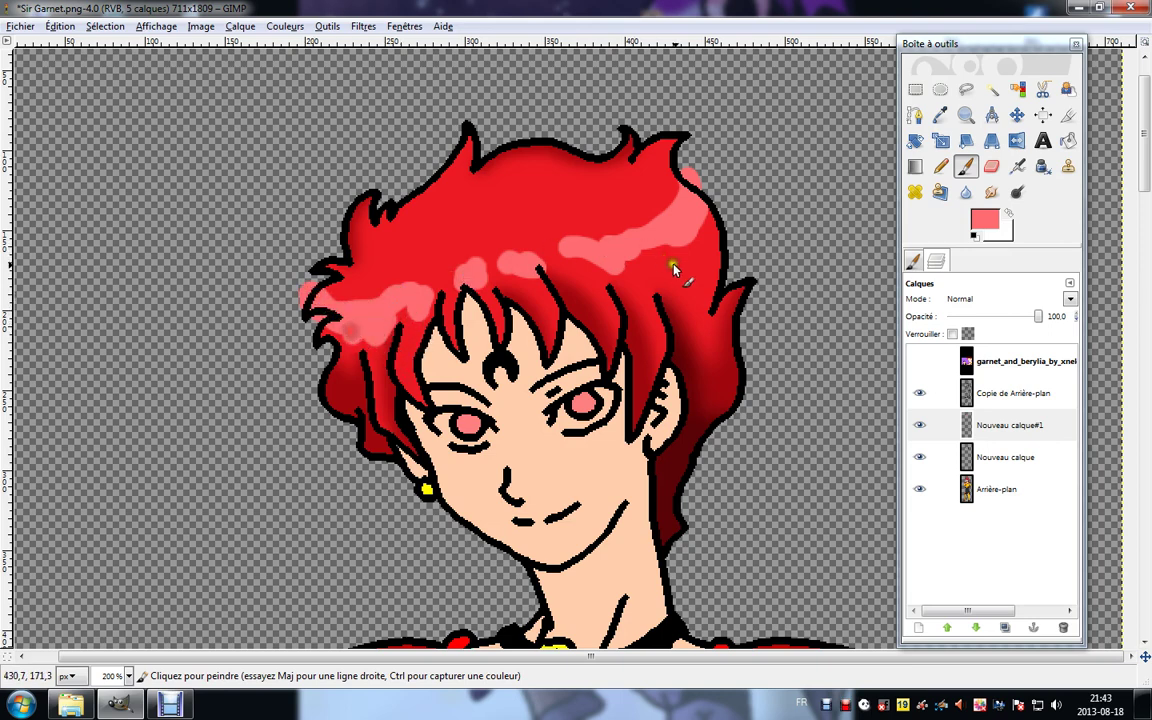
drag(710, 210, 714, 207)
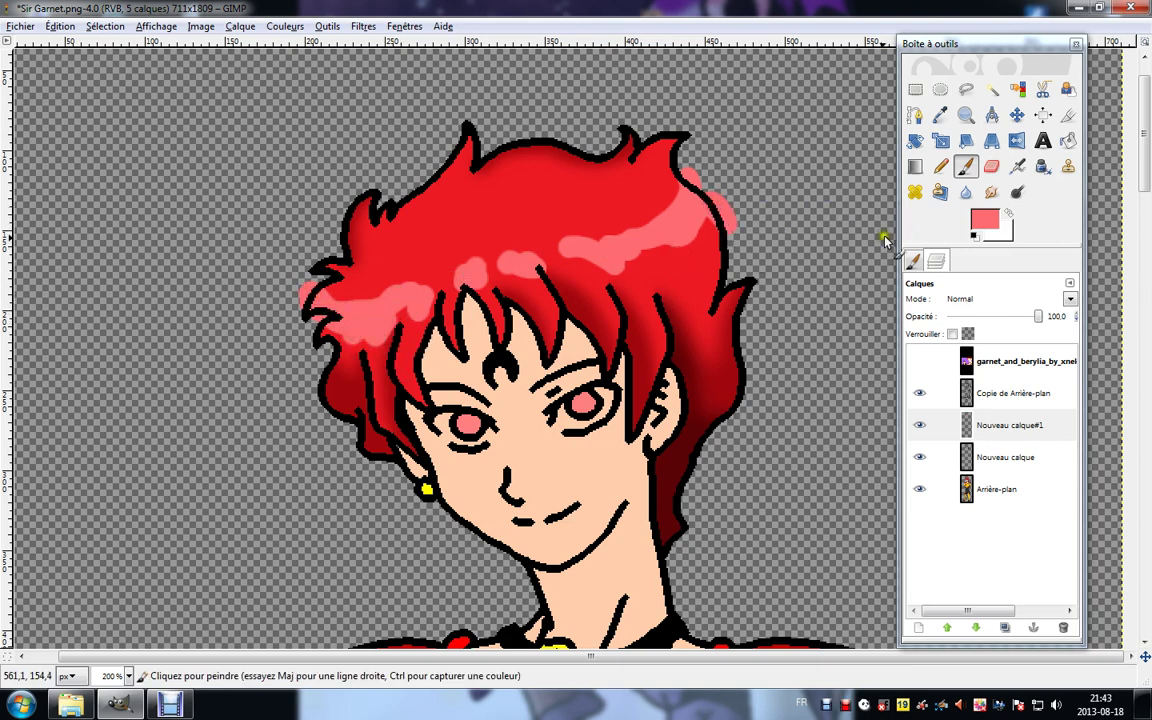
click(965, 192)
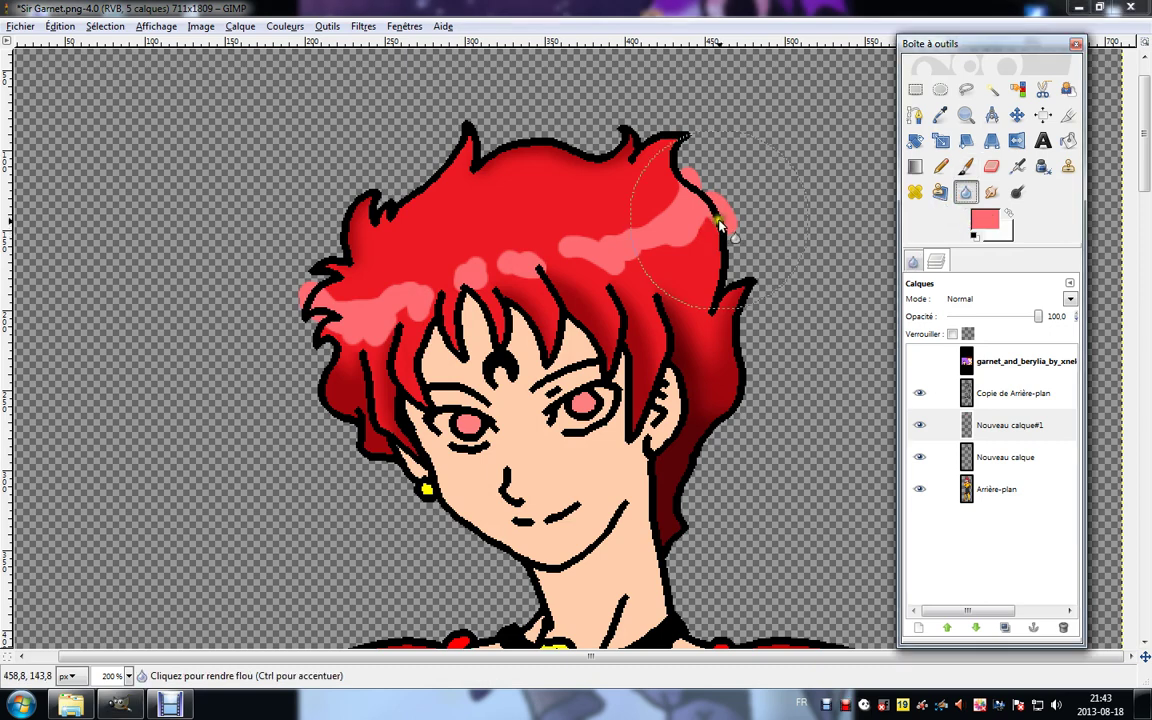
drag(720, 226, 226, 378)
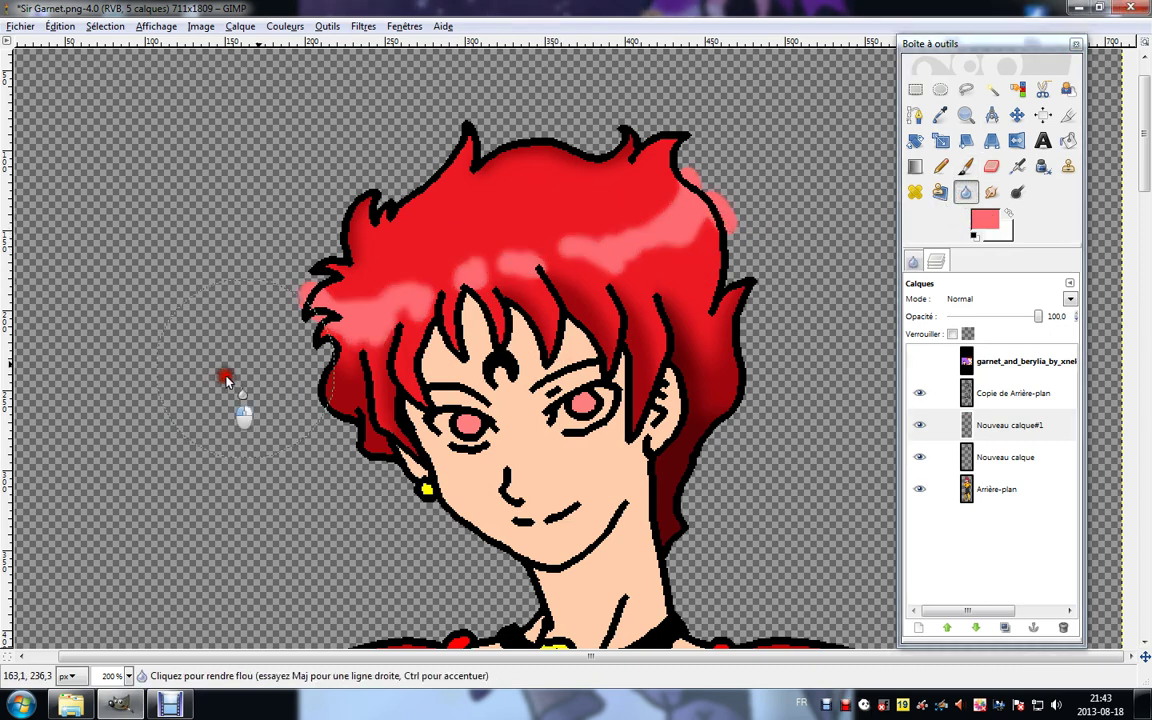
Draw thinner pale pink ffb7b2 highlights inside the blurred highlight band across the hair with the Pencil.
click(941, 166)
click(984, 222)
drag(240, 198, 259, 222)
drag(420, 224, 406, 226)
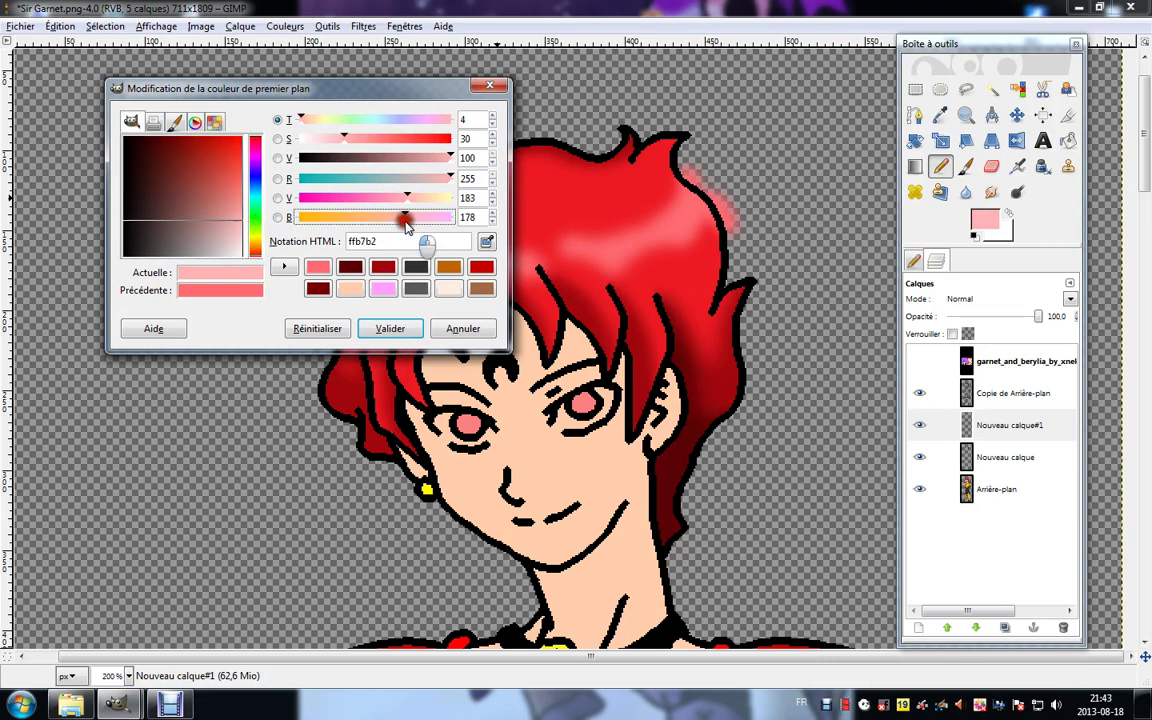
click(390, 328)
mouse_move(589, 252)
mouse_down()
mouse_move(652, 237)
mouse_move(682, 207)
mouse_up()
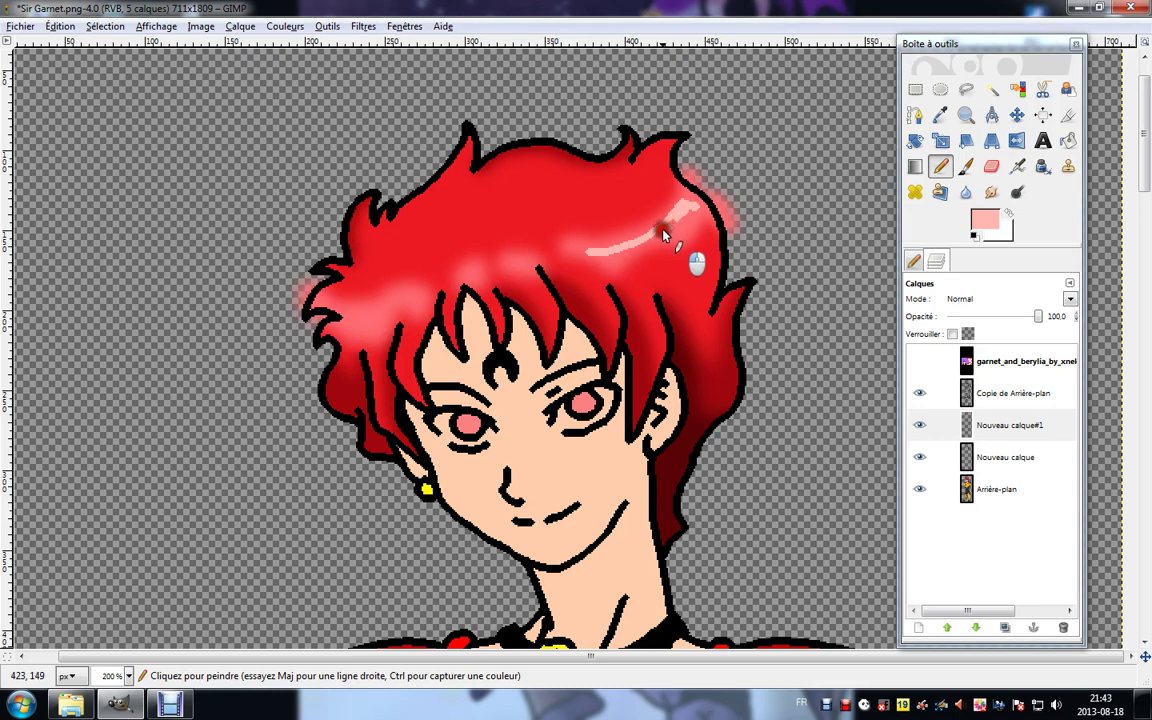
drag(636, 249, 614, 257)
mouse_move(511, 270)
mouse_down()
mouse_move(475, 270)
mouse_move(386, 312)
mouse_move(357, 318)
mouse_move(321, 300)
mouse_move(315, 309)
mouse_move(379, 325)
mouse_up()
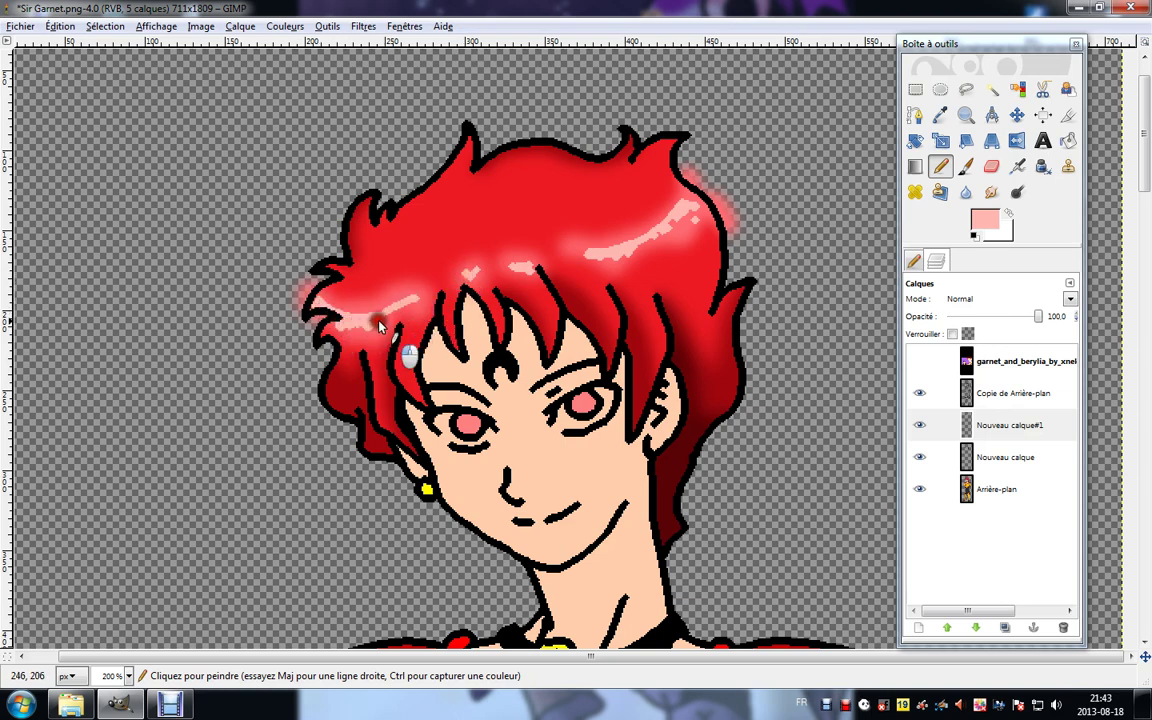
Soften the pale pink ffb7b2 highlights across the hair with the Blur tool.
key(shift+u)
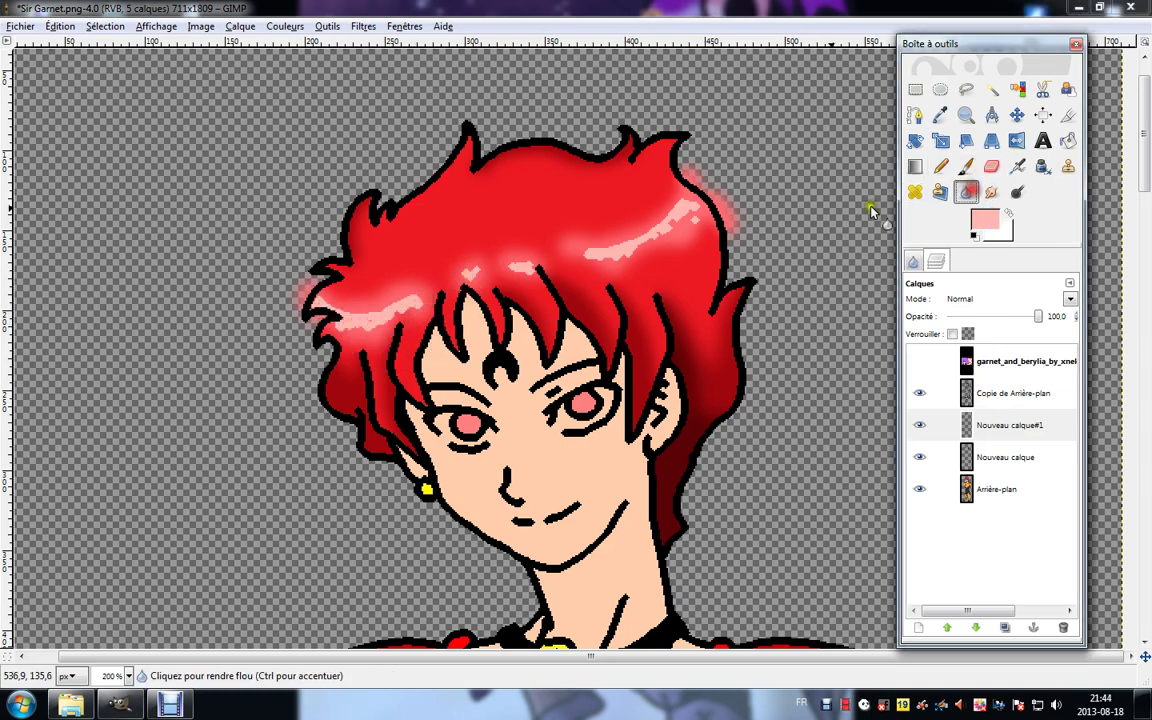
drag(742, 200, 206, 386)
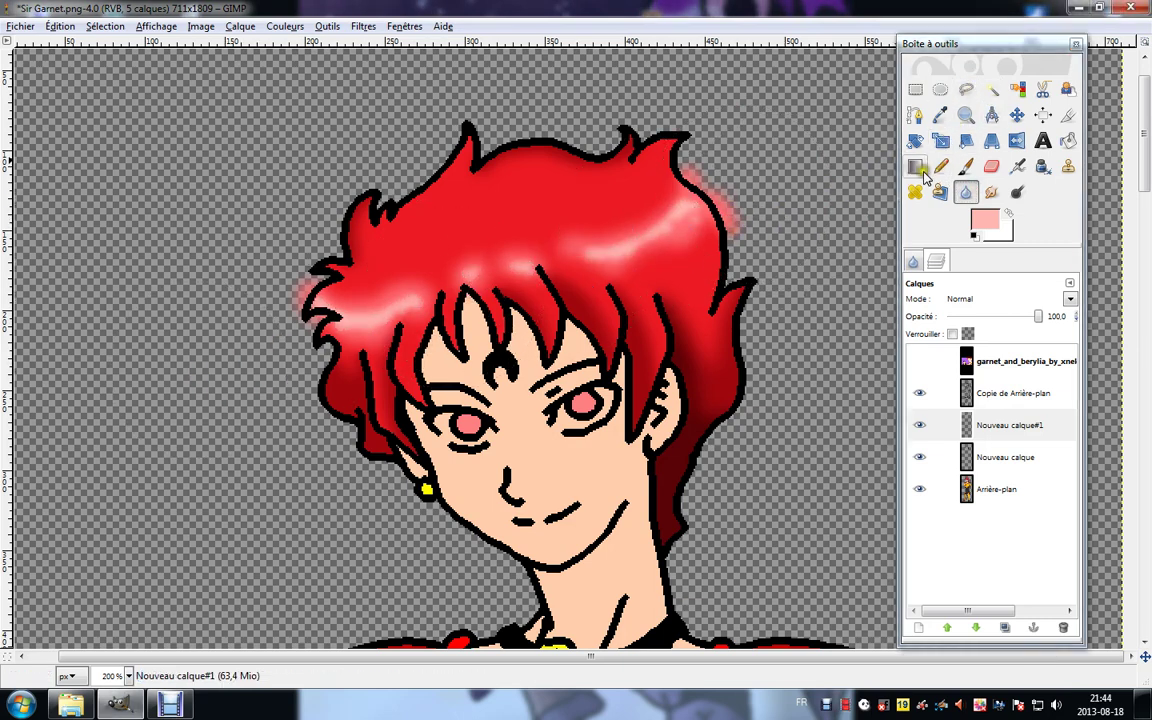
Select the area outside the figure using Copie de Arrière-plan, erase the highlight overspill there on Nouveau calque#1, and clear the selection.
click(991, 89)
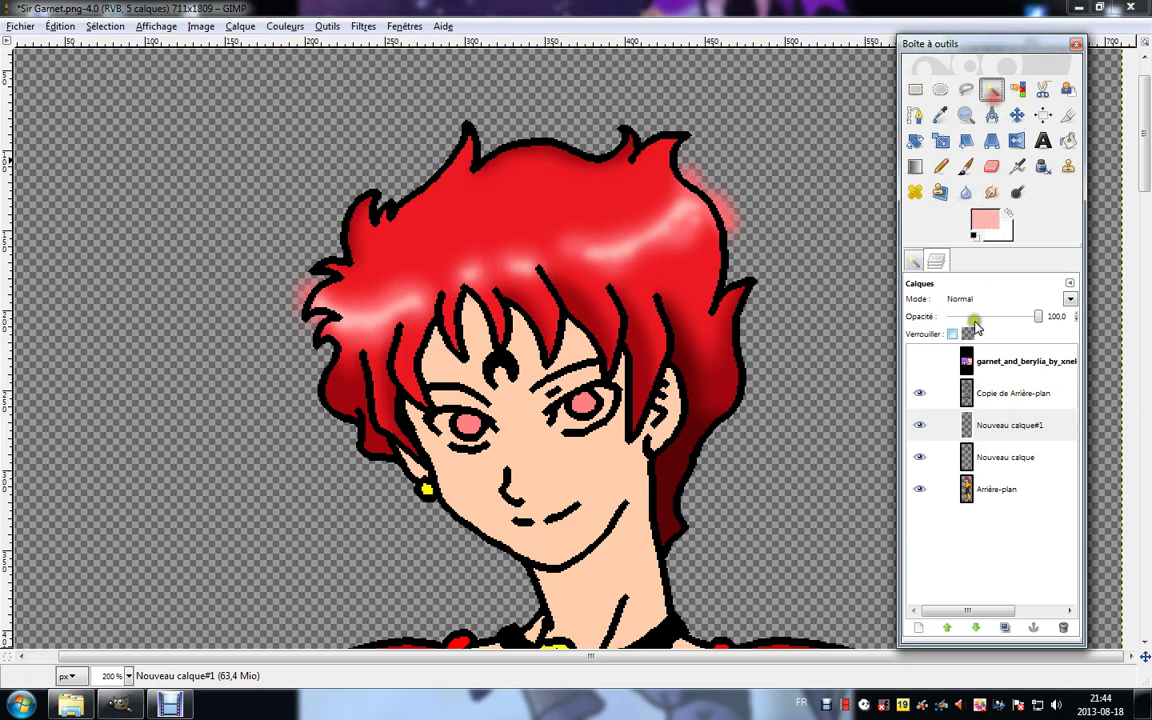
click(1012, 393)
click(823, 398)
click(973, 428)
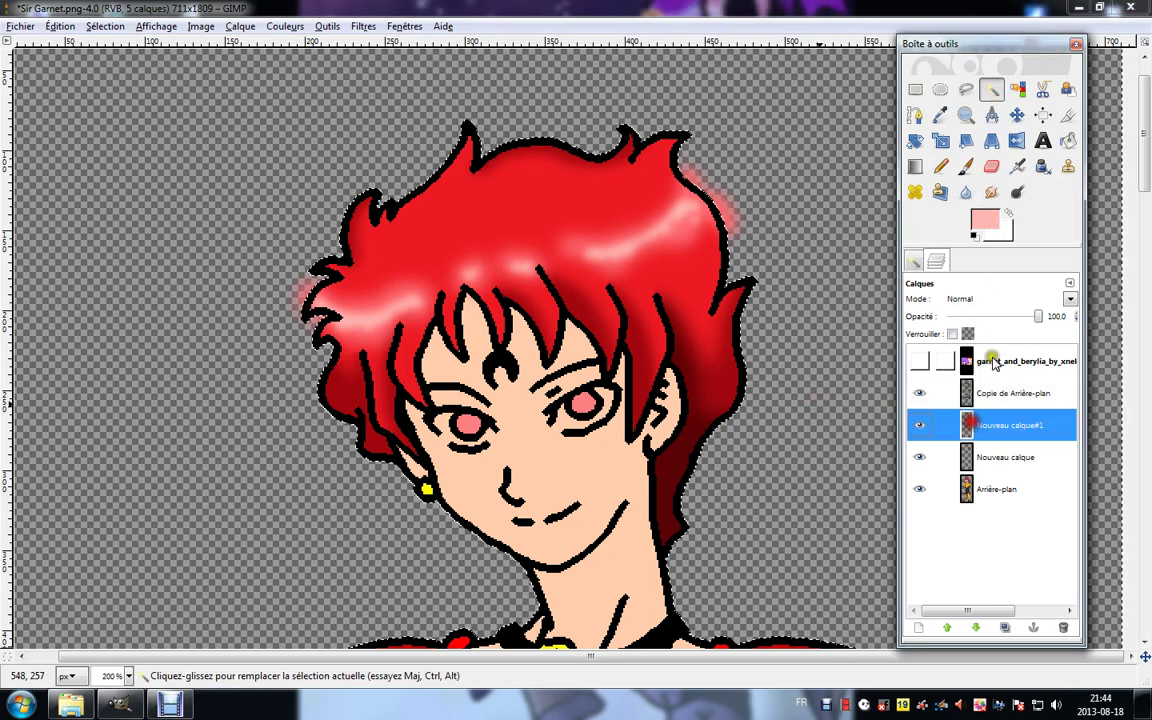
click(991, 166)
mouse_move(688, 197)
mouse_down()
mouse_move(718, 210)
mouse_move(690, 242)
mouse_up()
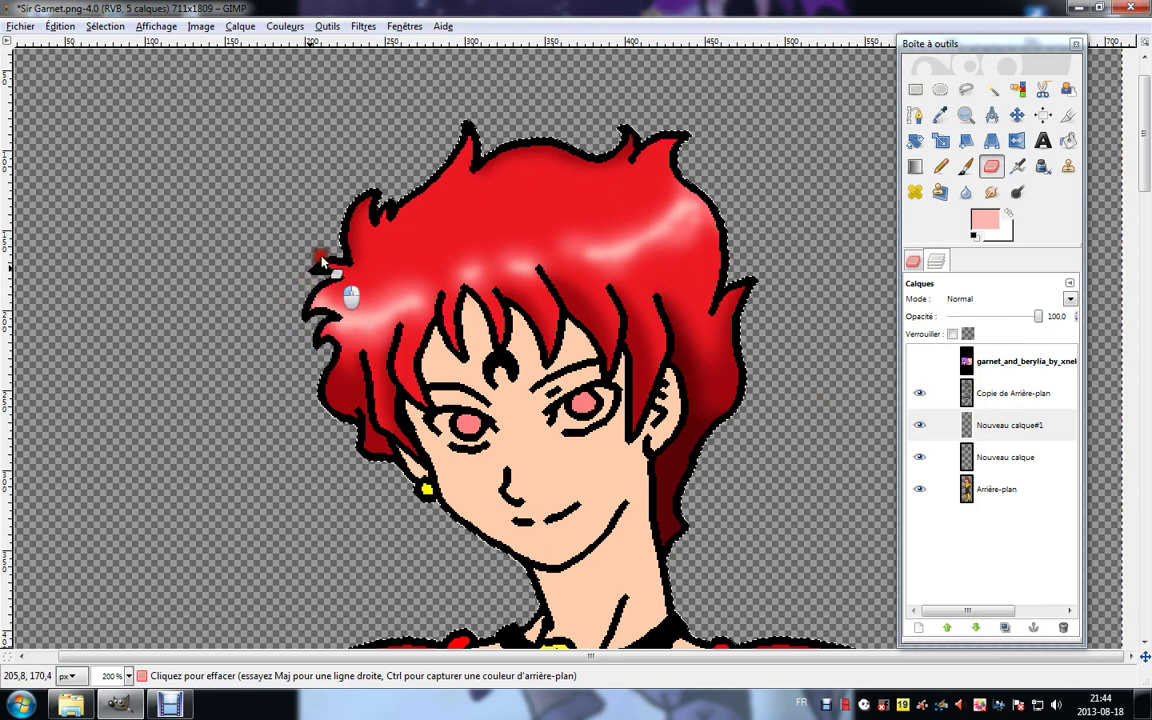
drag(321, 261, 258, 315)
click(917, 95)
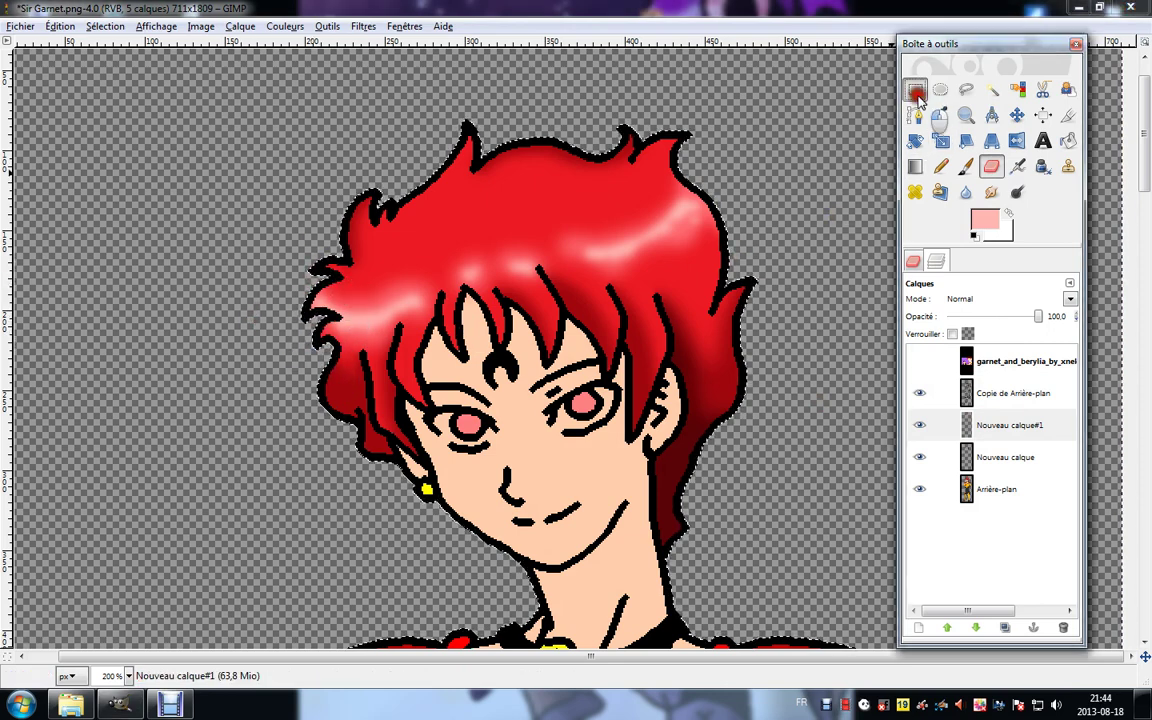
click(917, 92)
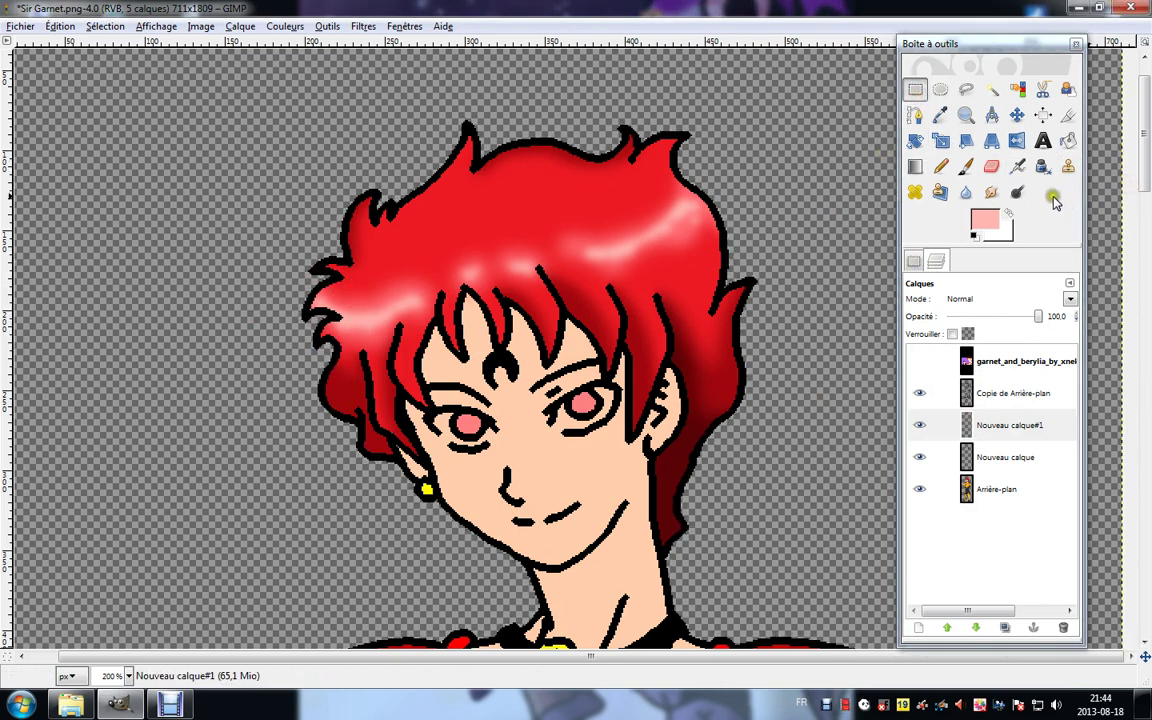
Merge the Nouveau calque#1 highlight layer down into Nouveau calque.
drag(715, 492, 651, 327)
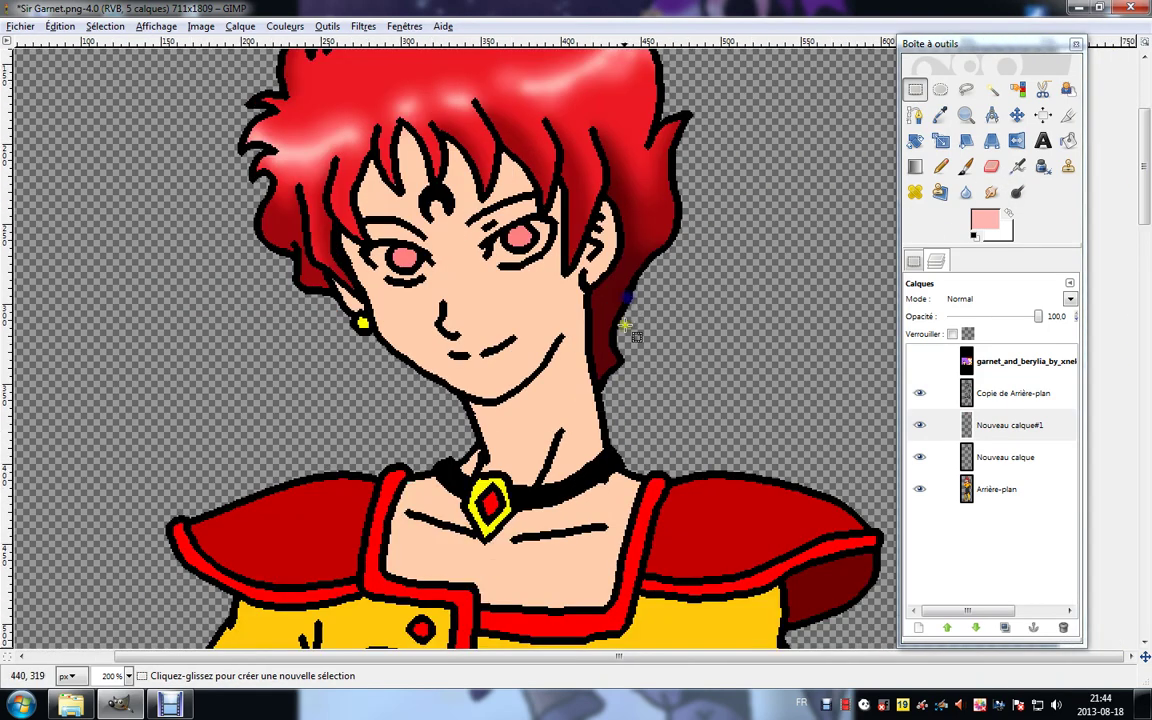
right_click(968, 426)
click(808, 106)
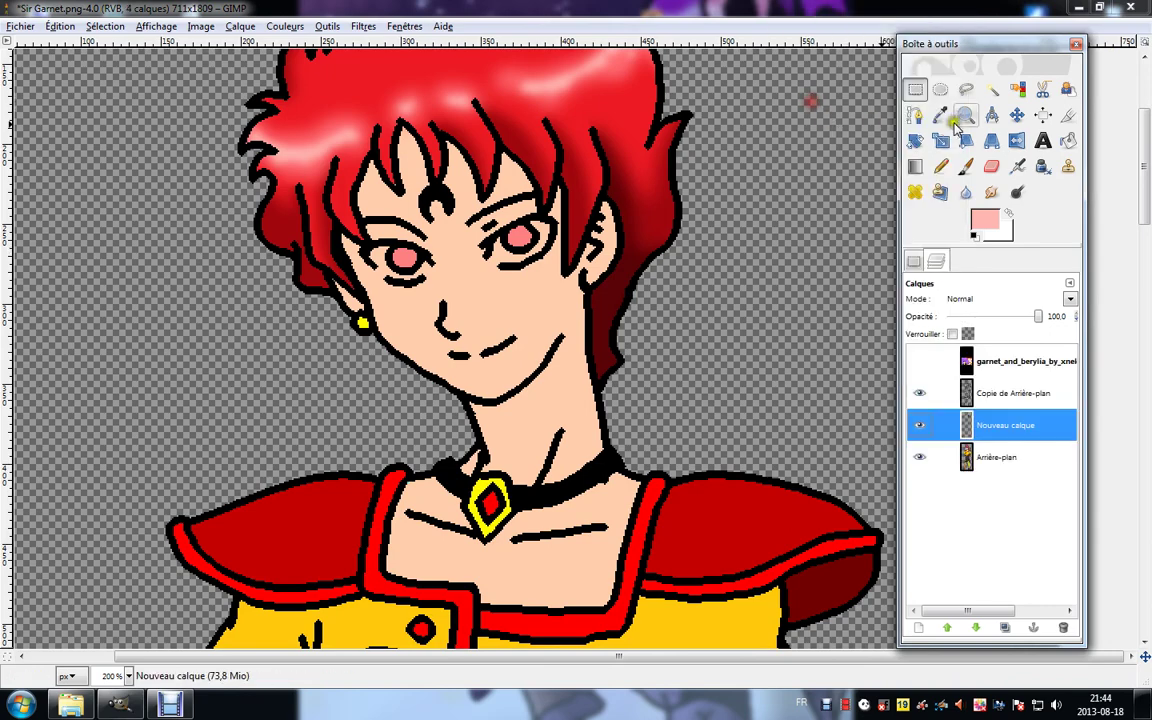
Pick the skin colour from the face on the Arrière-plan layer and add a transparent 711 by 1809 px layer directly above it.
key(o)
scroll(662, 352, up, 1)
scroll(662, 352, left, 2)
scroll(662, 352, left, 2)
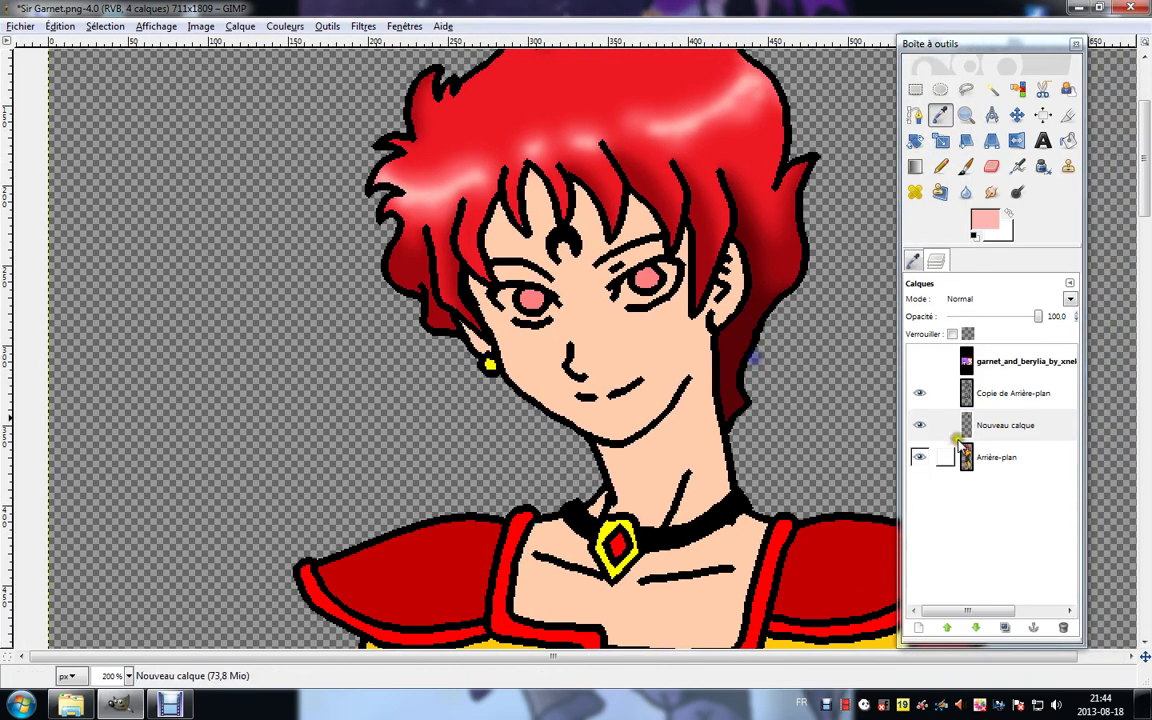
click(990, 458)
click(662, 358)
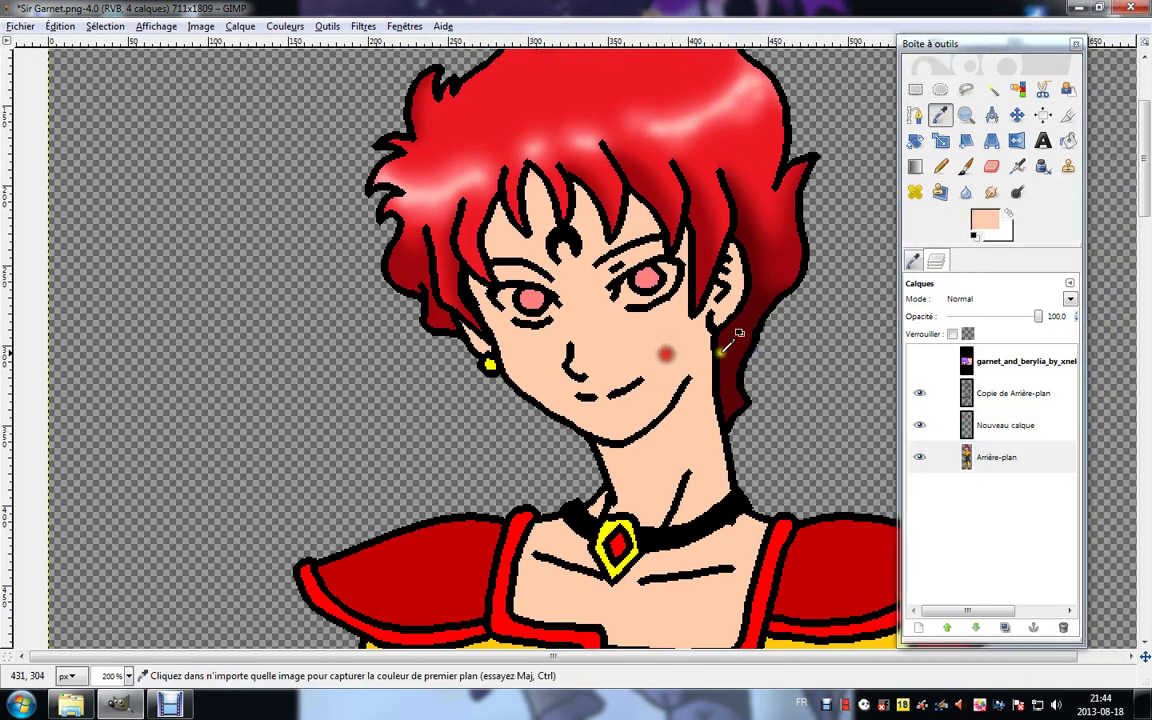
click(918, 627)
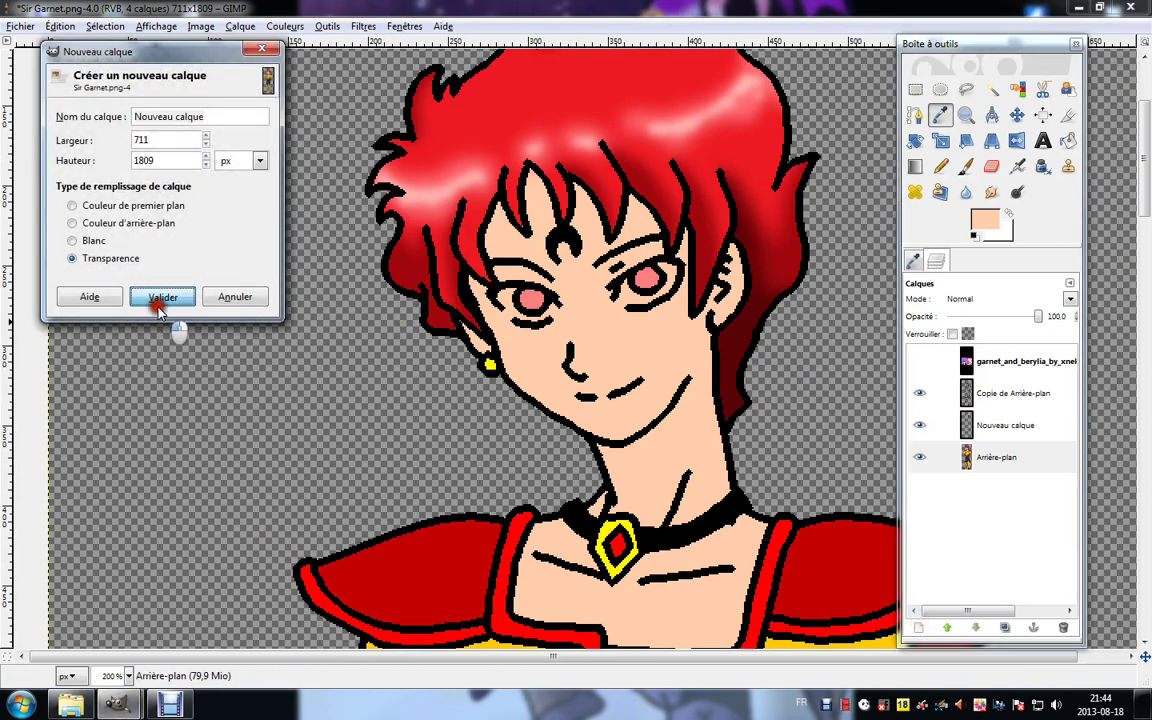
click(162, 297)
Paint tan dba988 shadows around the right-hand eye, inside the ear and down that side of the face with the Paintbrush.
click(986, 219)
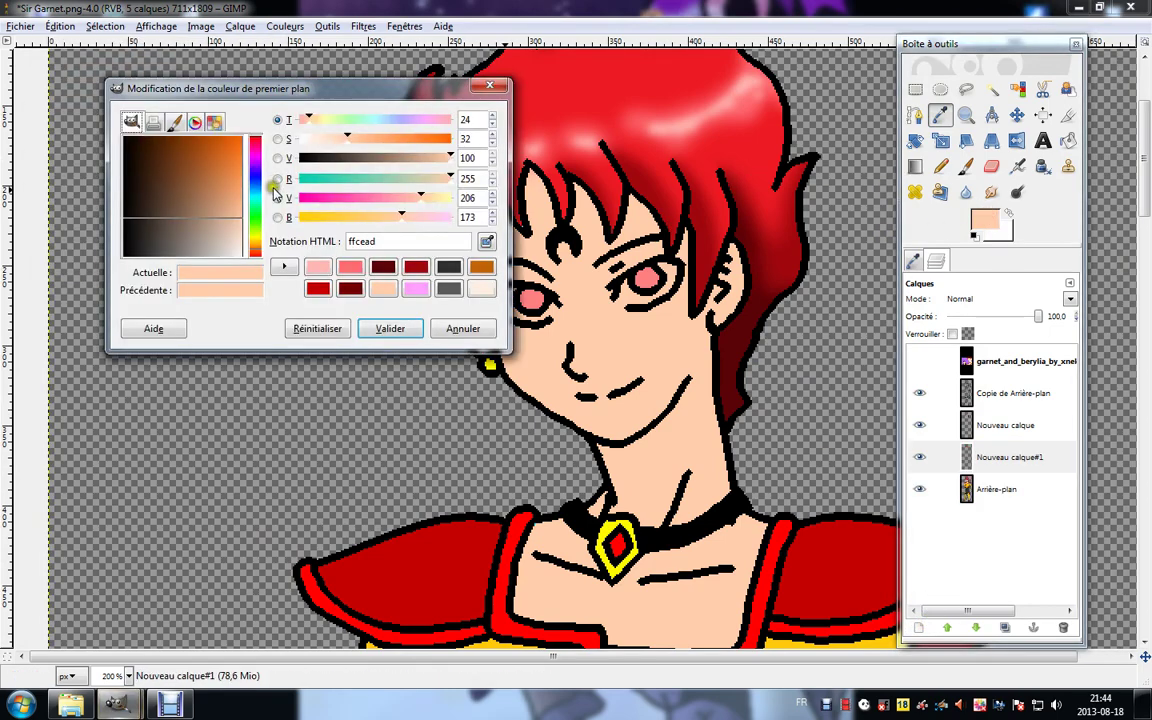
drag(231, 220, 226, 217)
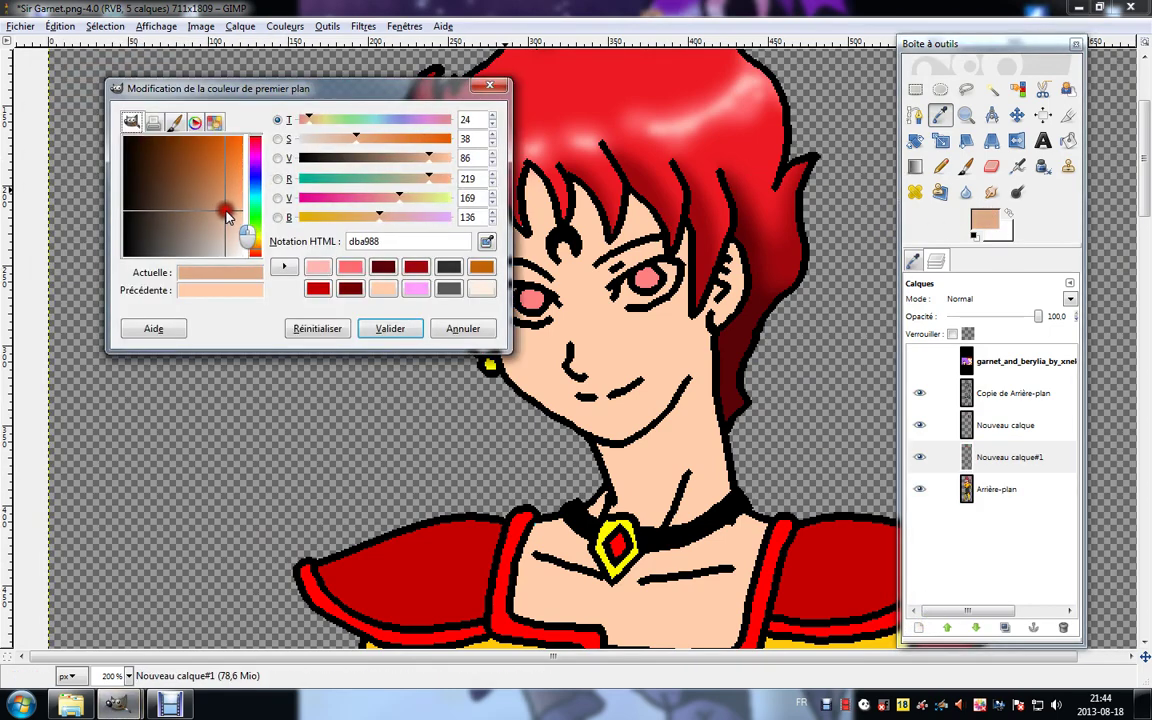
click(408, 330)
click(966, 166)
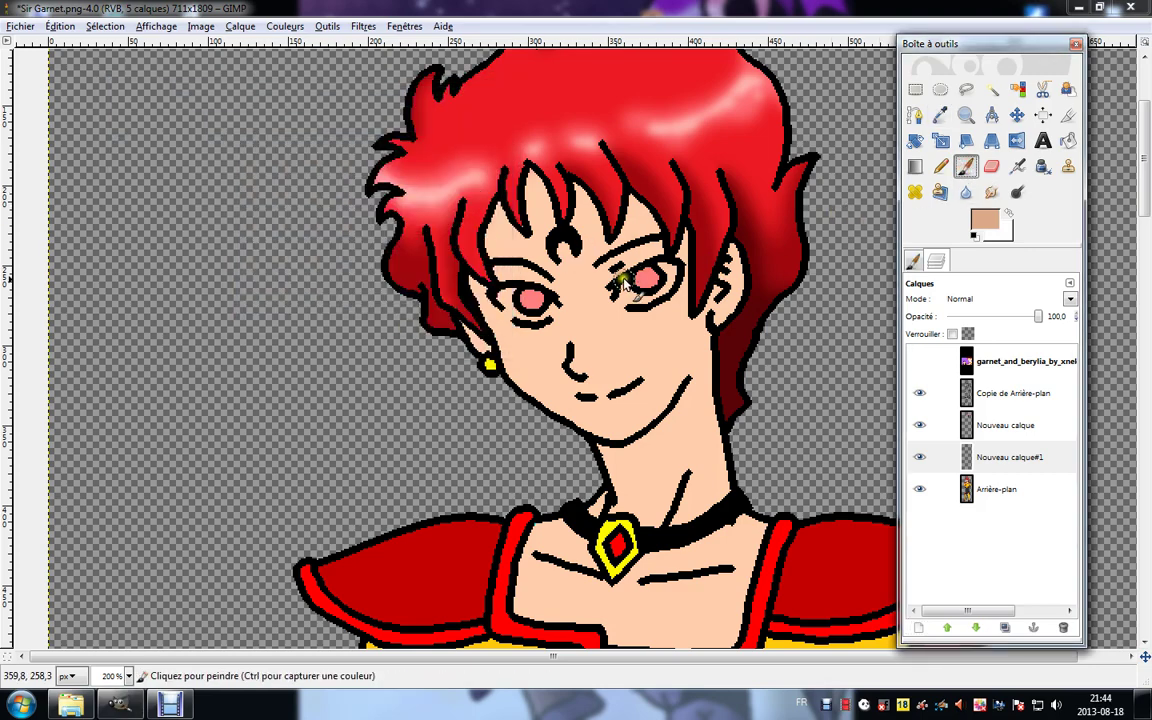
mouse_move(618, 278)
mouse_down()
mouse_move(663, 260)
mouse_move(689, 210)
mouse_move(686, 238)
mouse_move(732, 245)
mouse_move(685, 272)
mouse_up()
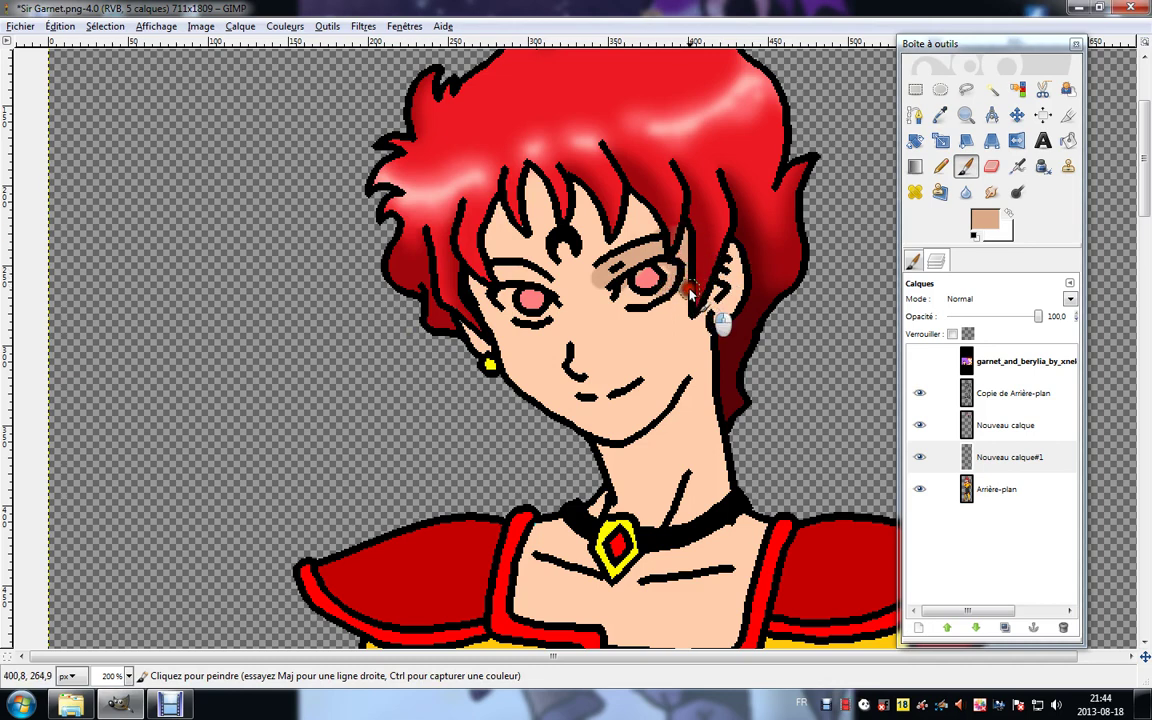
mouse_move(692, 303)
mouse_down()
mouse_move(717, 314)
mouse_move(695, 325)
mouse_move(702, 385)
mouse_move(727, 270)
mouse_up()
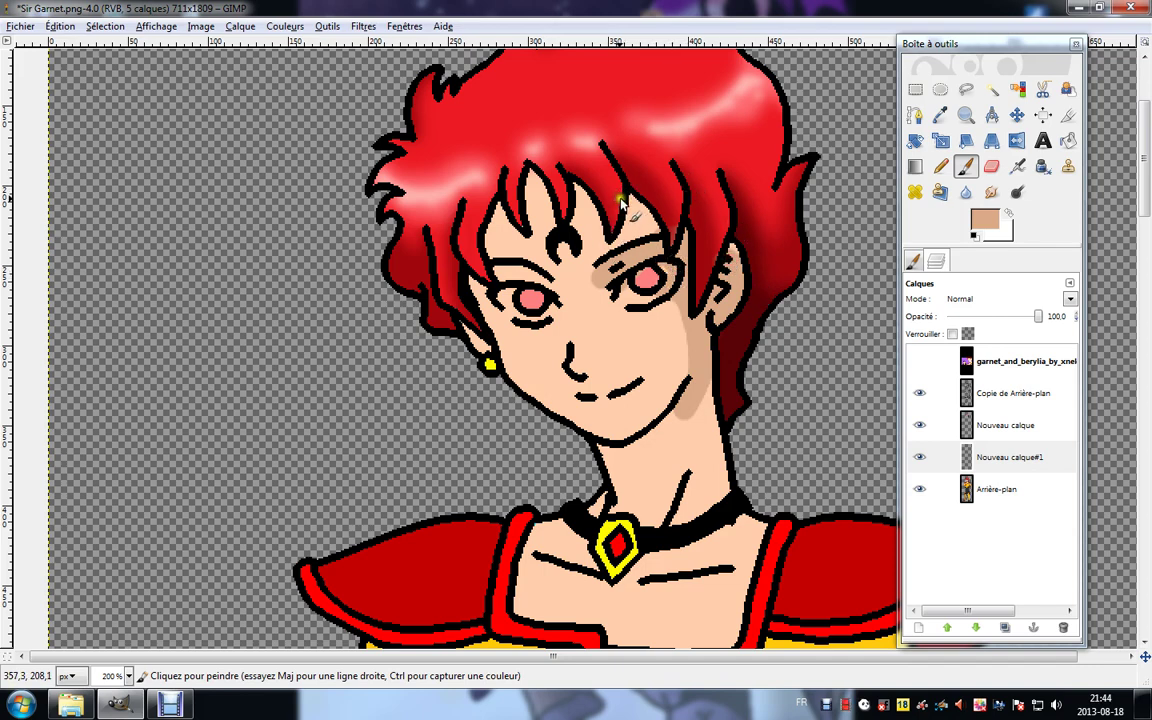
Paint tan shadows on the forehead under the fringe, around the left-hand eye and jaw edge, and over the neck and collarbones.
mouse_move(620, 200)
mouse_down()
mouse_move(648, 253)
mouse_move(629, 207)
mouse_move(641, 240)
mouse_move(618, 232)
mouse_move(618, 254)
mouse_move(659, 229)
mouse_up()
mouse_move(577, 202)
mouse_down()
mouse_move(560, 208)
mouse_move(498, 162)
mouse_move(537, 178)
mouse_move(500, 166)
mouse_move(511, 180)
mouse_move(496, 270)
mouse_move(508, 222)
mouse_move(498, 233)
mouse_move(510, 266)
mouse_move(503, 239)
mouse_move(504, 250)
mouse_up()
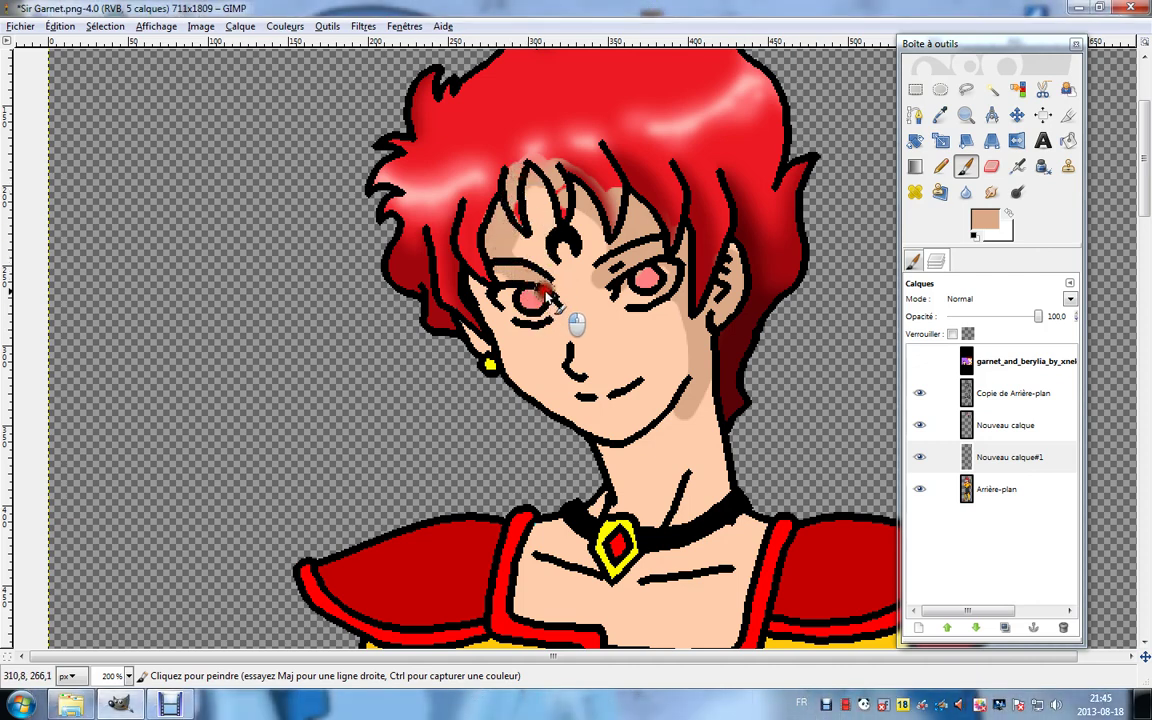
mouse_move(543, 284)
mouse_down()
mouse_move(504, 294)
mouse_move(498, 280)
mouse_move(523, 317)
mouse_move(498, 346)
mouse_move(510, 384)
mouse_move(548, 422)
mouse_move(475, 352)
mouse_move(461, 324)
mouse_move(475, 274)
mouse_move(502, 330)
mouse_move(478, 288)
mouse_up()
mouse_move(581, 326)
mouse_down()
mouse_move(505, 207)
mouse_move(525, 240)
mouse_up()
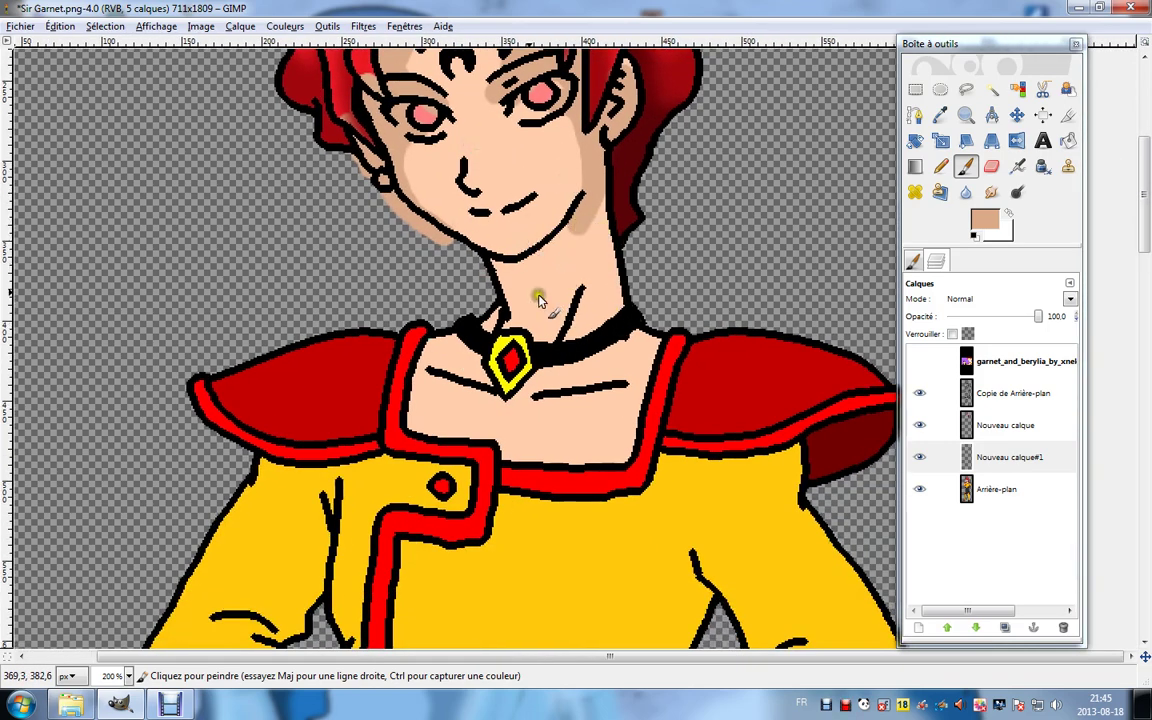
mouse_move(492, 318)
mouse_down()
mouse_move(460, 352)
mouse_move(431, 345)
mouse_move(423, 359)
mouse_move(462, 343)
mouse_move(436, 343)
mouse_move(437, 355)
mouse_move(513, 380)
mouse_move(507, 390)
mouse_move(662, 377)
mouse_move(605, 366)
mouse_move(648, 337)
mouse_move(598, 346)
mouse_move(634, 320)
mouse_move(507, 340)
mouse_move(619, 278)
mouse_move(608, 267)
mouse_move(529, 277)
mouse_move(484, 268)
mouse_move(537, 263)
mouse_move(560, 235)
mouse_move(567, 266)
mouse_move(615, 255)
mouse_up()
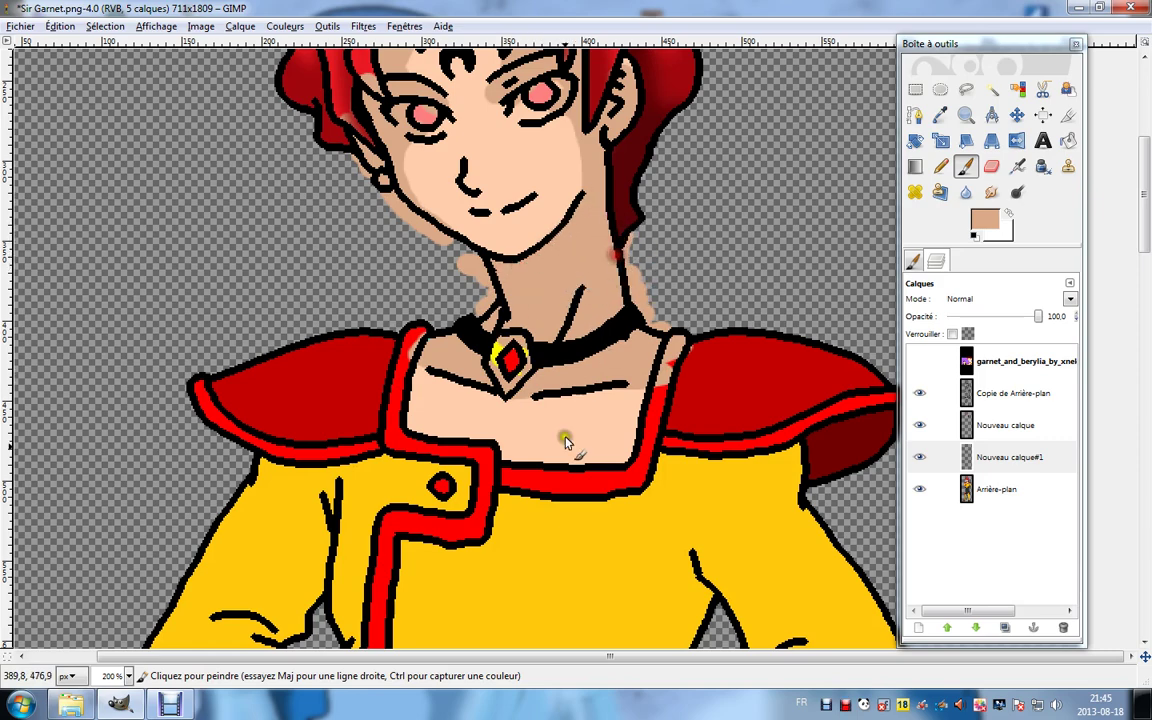
Soften the edges of the tan face shadows with the Blur tool at scale 10 and rate 100.
scroll(565, 440, down, 10)
scroll(522, 309, up, 10)
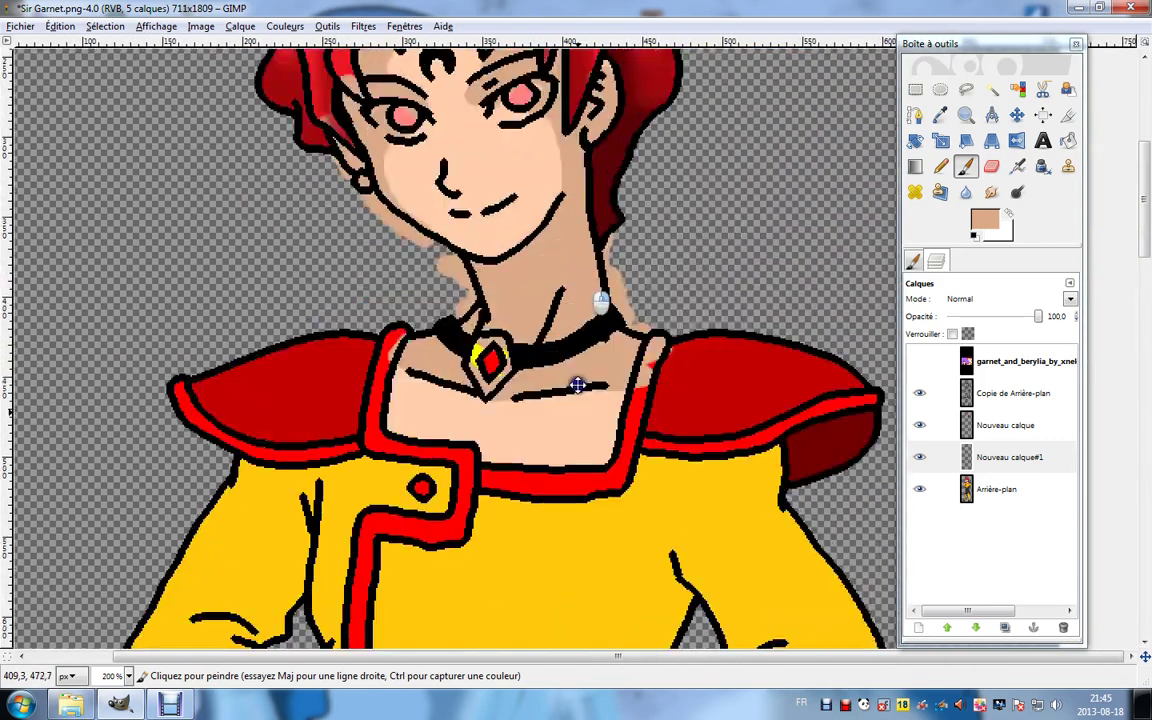
scroll(578, 385, up, 2)
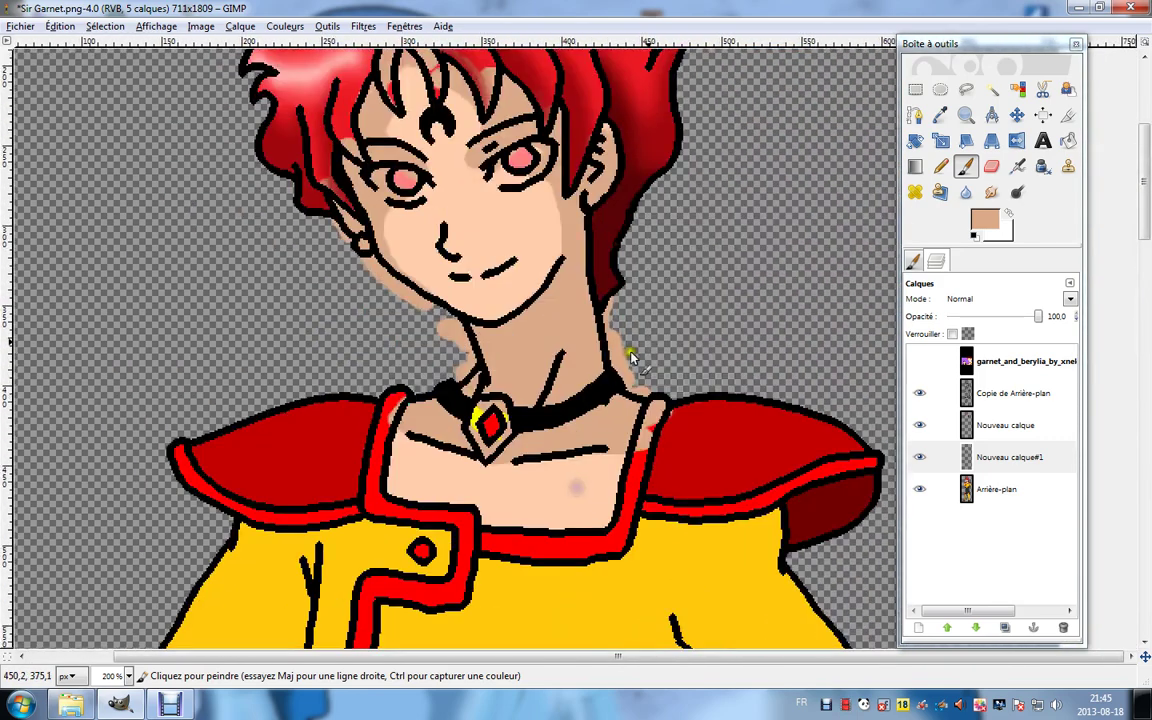
click(914, 261)
click(968, 193)
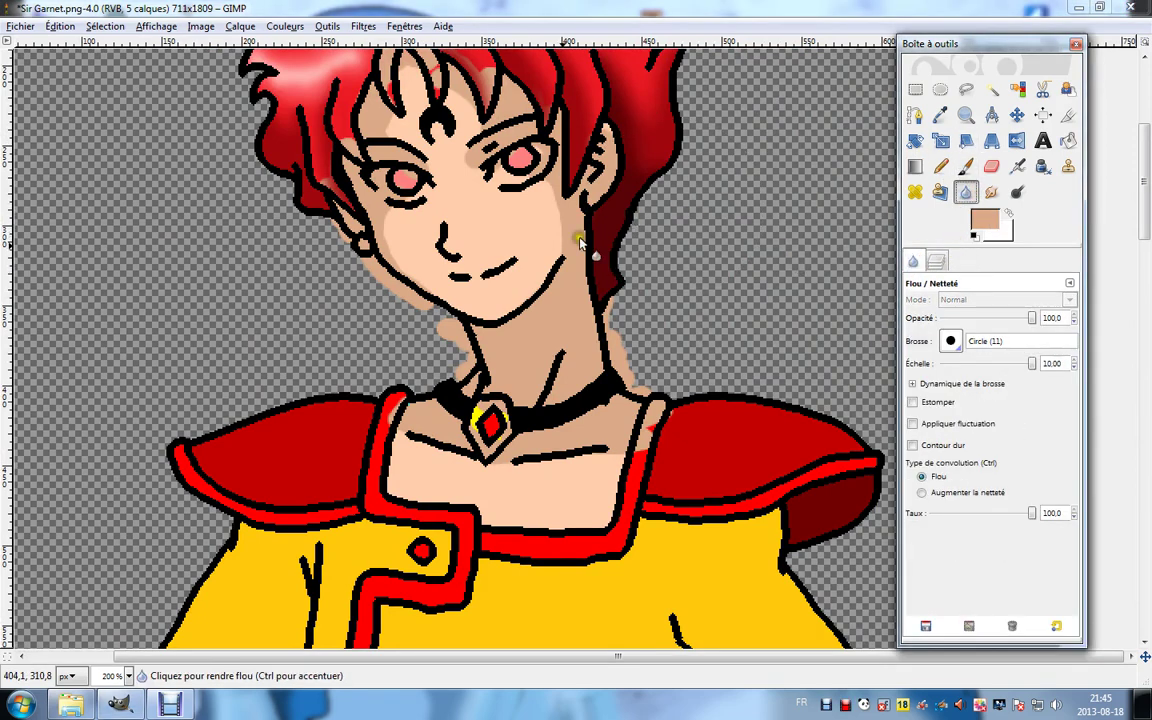
mouse_move(516, 191)
mouse_down()
mouse_move(474, 102)
mouse_move(489, 150)
mouse_move(416, 221)
mouse_up()
drag(620, 224, 651, 264)
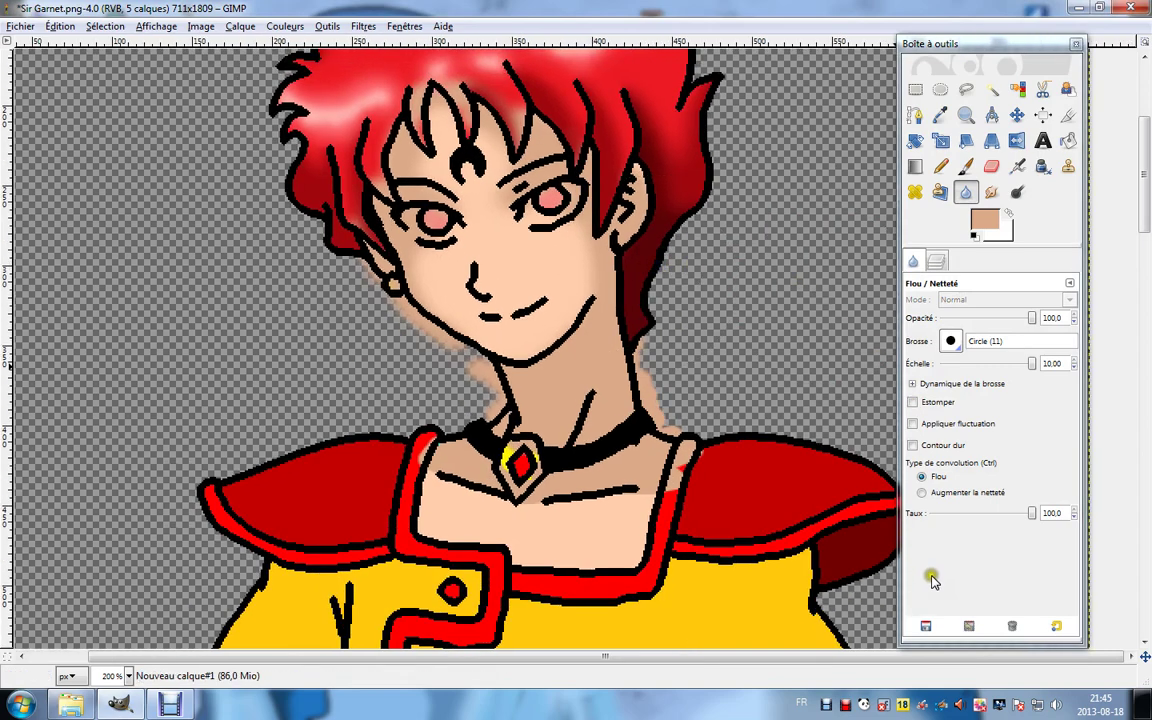
Add a new layer directly above Nouveau calque#1 for the darker skin shadows.
click(936, 260)
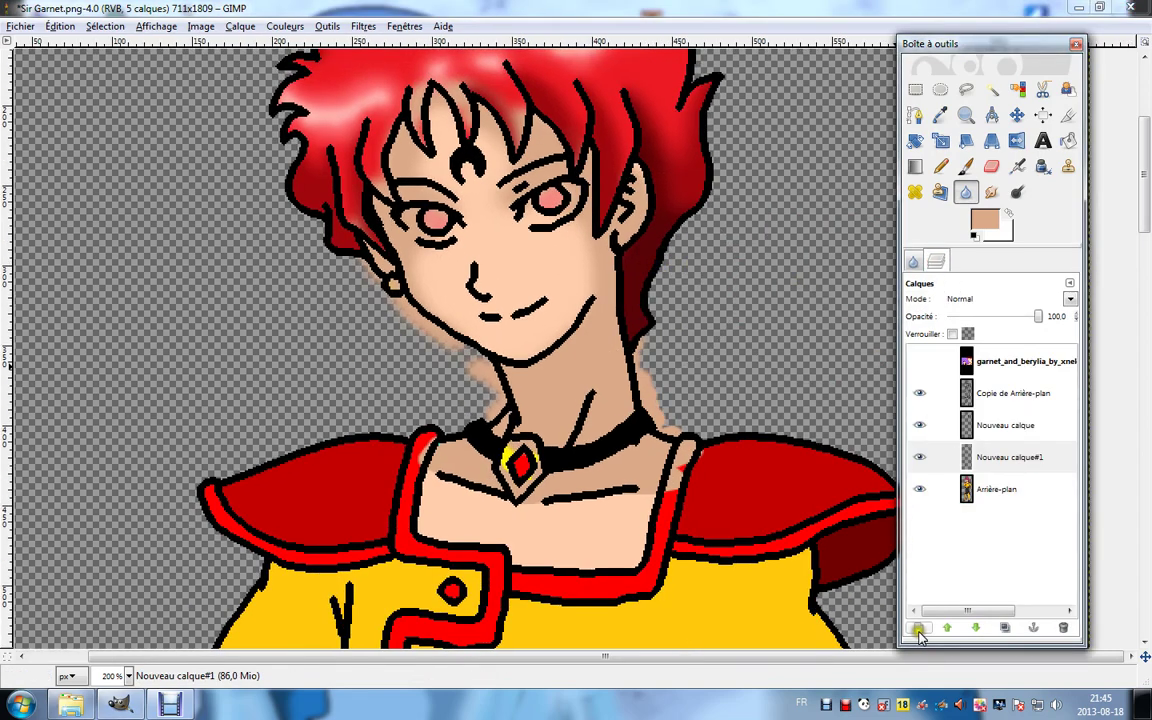
click(918, 628)
click(177, 316)
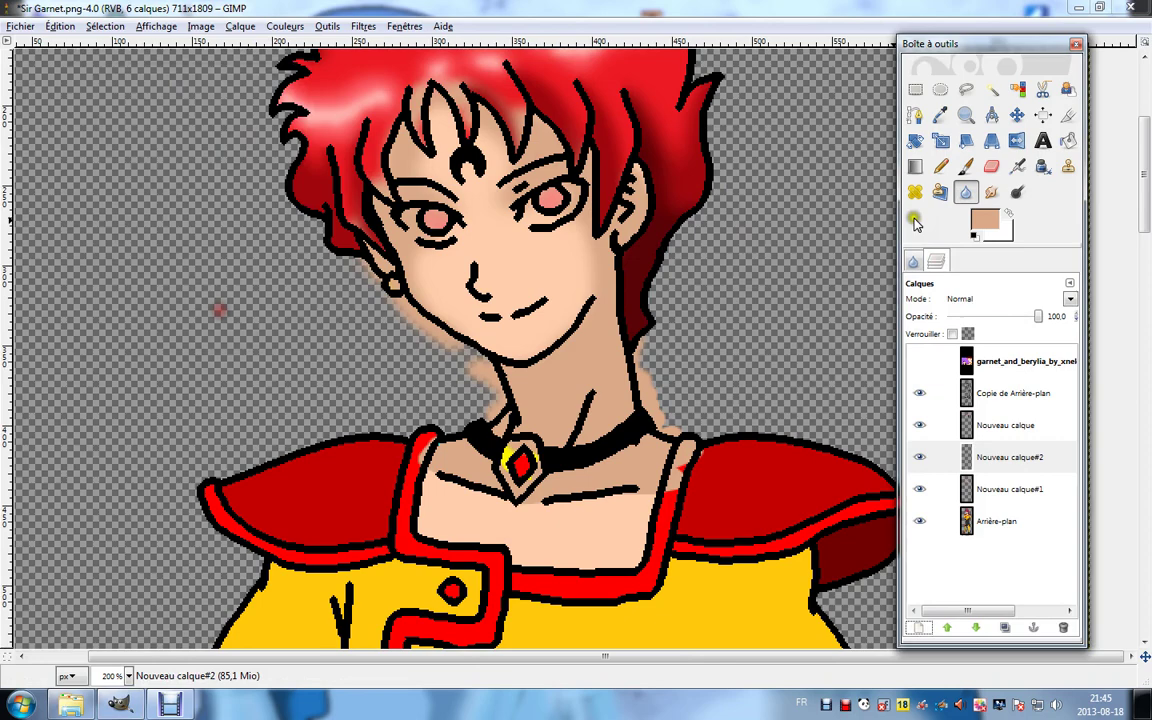
Paint darker brown 9f7152 shadows under the fringe, over the eyes, in the ear, below the chin and along the choker with the Paintbrush.
click(966, 168)
click(984, 219)
click(216, 208)
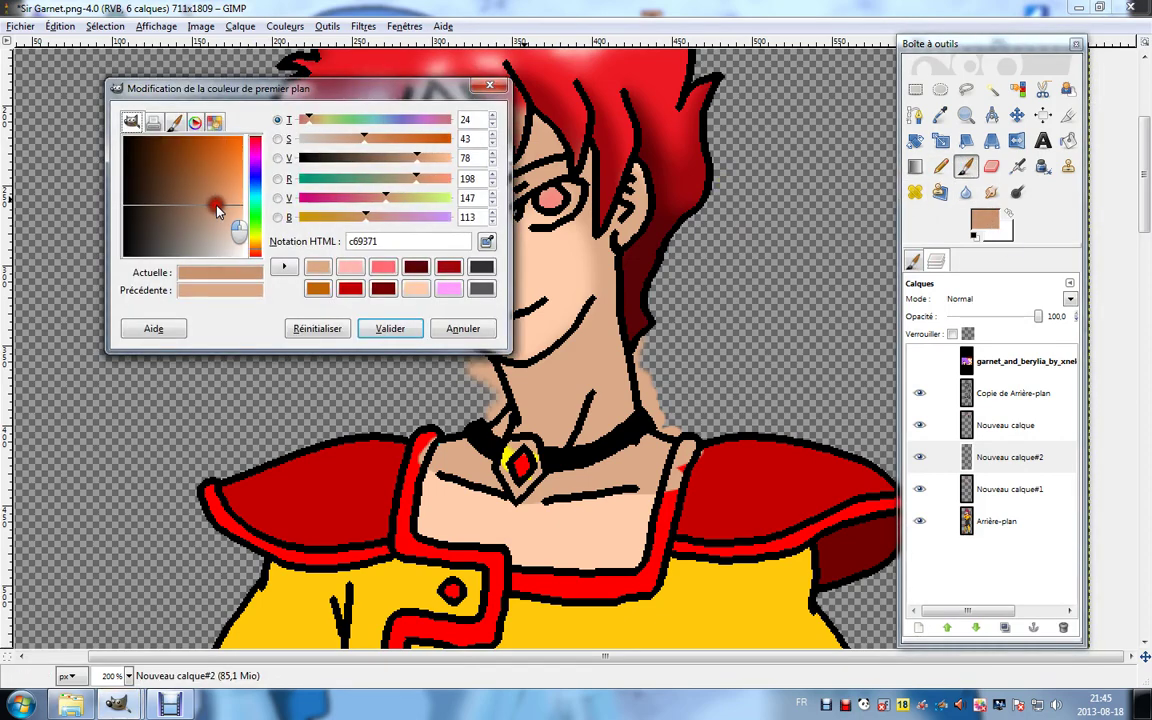
drag(216, 208, 198, 203)
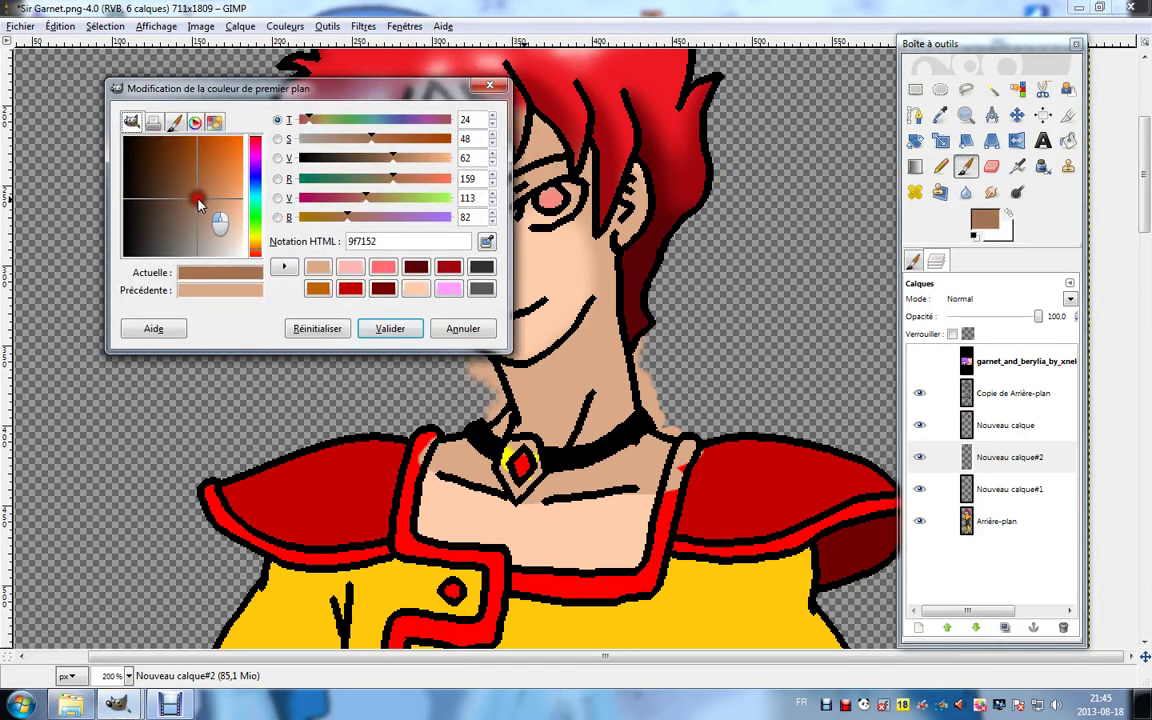
click(364, 335)
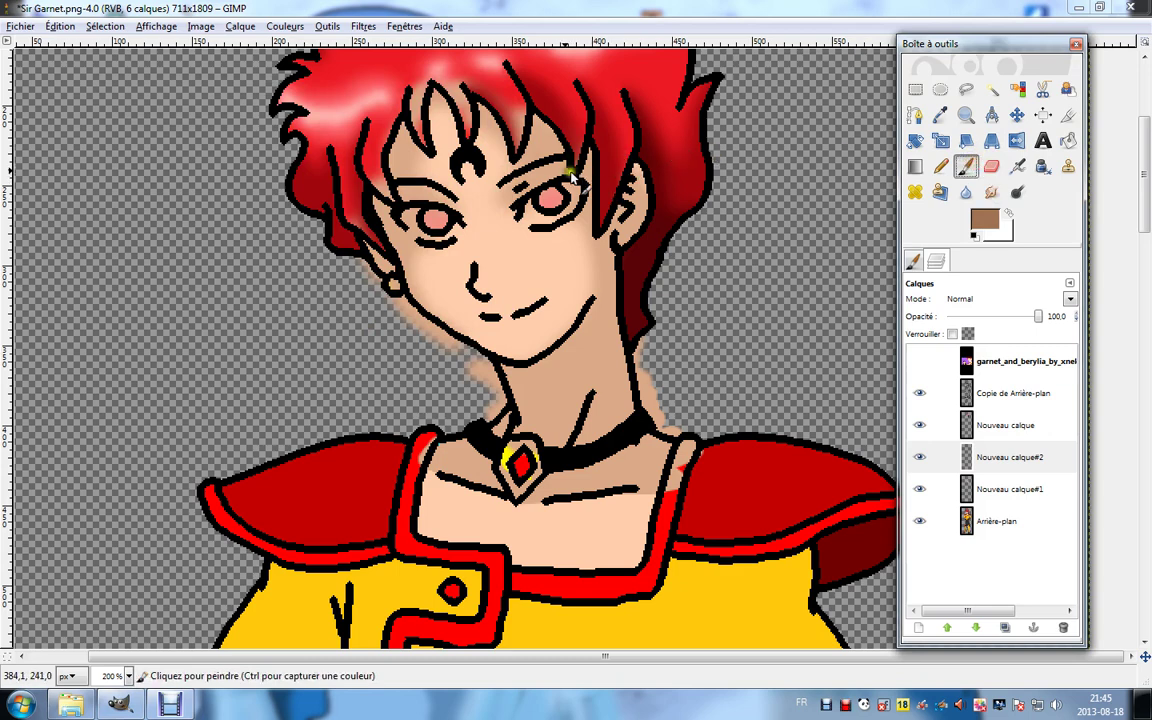
drag(529, 125, 564, 158)
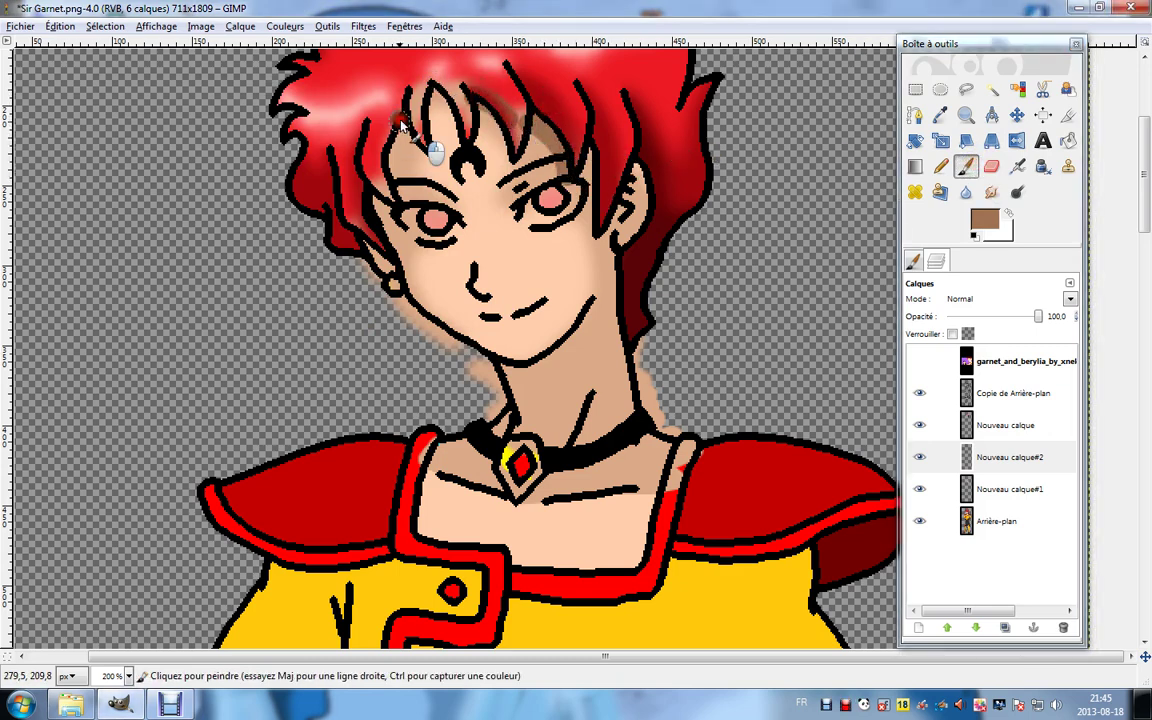
mouse_move(400, 122)
mouse_down()
mouse_move(398, 250)
mouse_move(420, 212)
mouse_move(459, 205)
mouse_move(362, 180)
mouse_move(337, 155)
mouse_up()
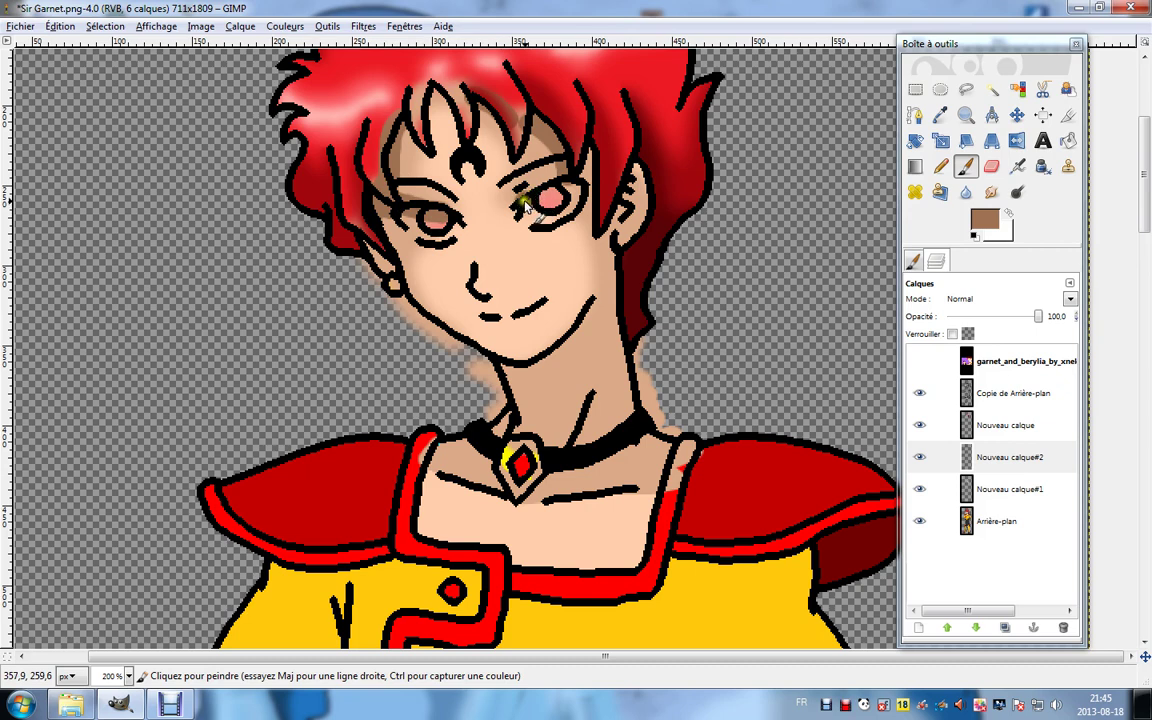
mouse_move(527, 205)
mouse_down()
mouse_move(602, 155)
mouse_move(582, 192)
mouse_move(596, 196)
mouse_move(588, 168)
mouse_move(621, 216)
mouse_up()
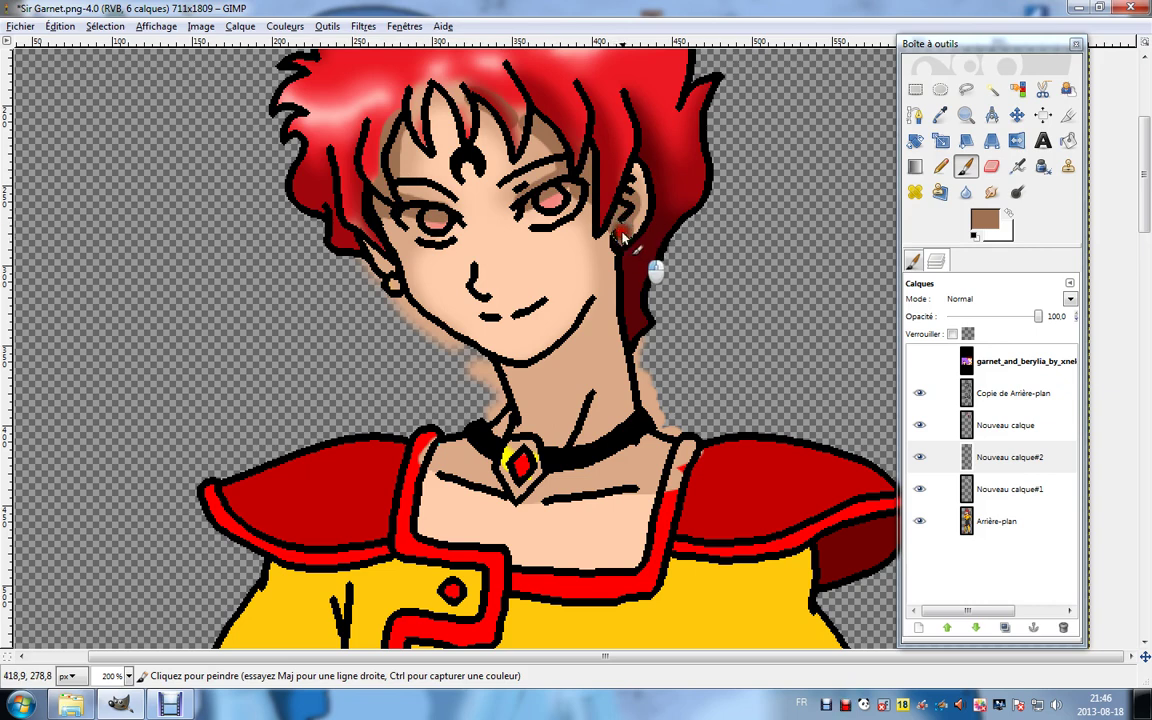
mouse_move(513, 393)
mouse_down()
mouse_move(558, 384)
mouse_move(585, 302)
mouse_move(554, 386)
mouse_move(562, 358)
mouse_move(542, 368)
mouse_move(499, 356)
mouse_move(557, 347)
mouse_up()
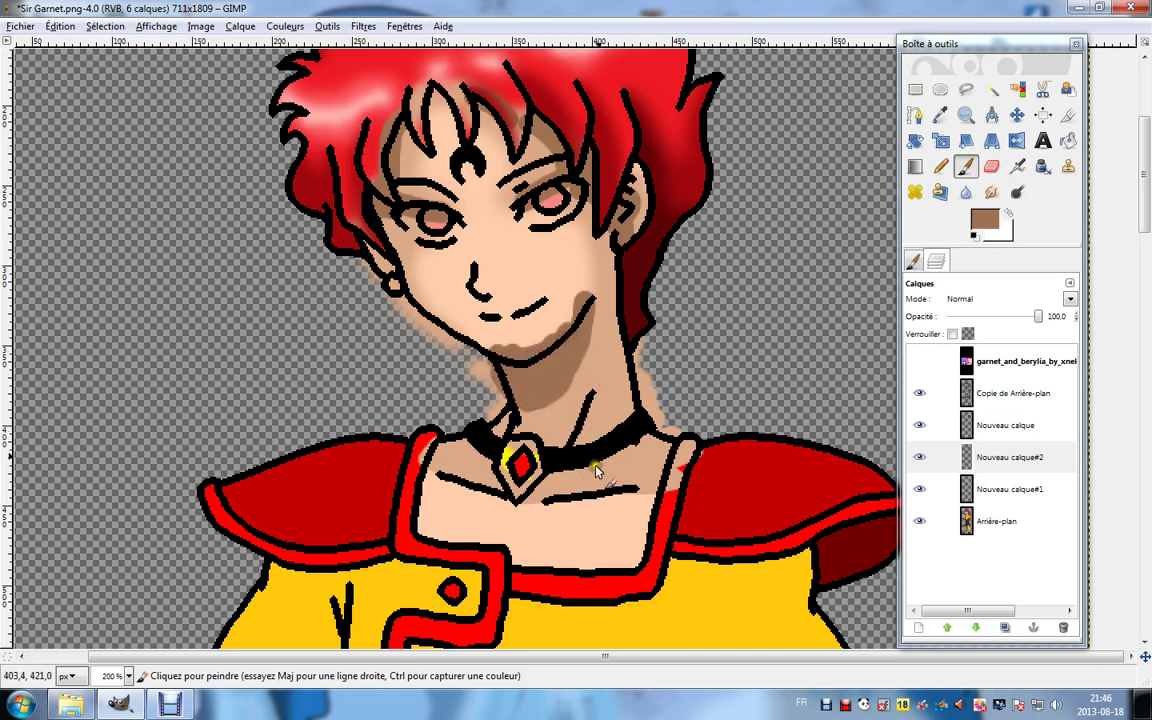
mouse_move(483, 447)
mouse_down()
mouse_move(428, 438)
mouse_move(628, 452)
mouse_up()
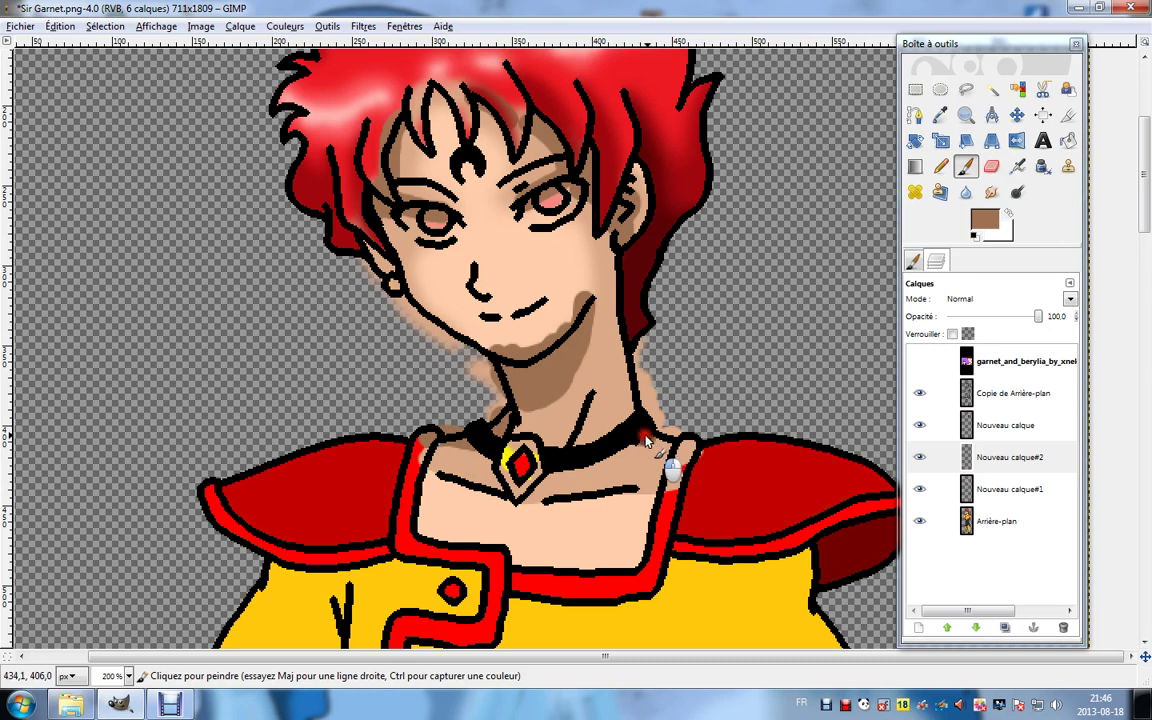
Soften the darker brown shadows on the face, ear, neck and choker area with the Blur tool.
key(shift+u)
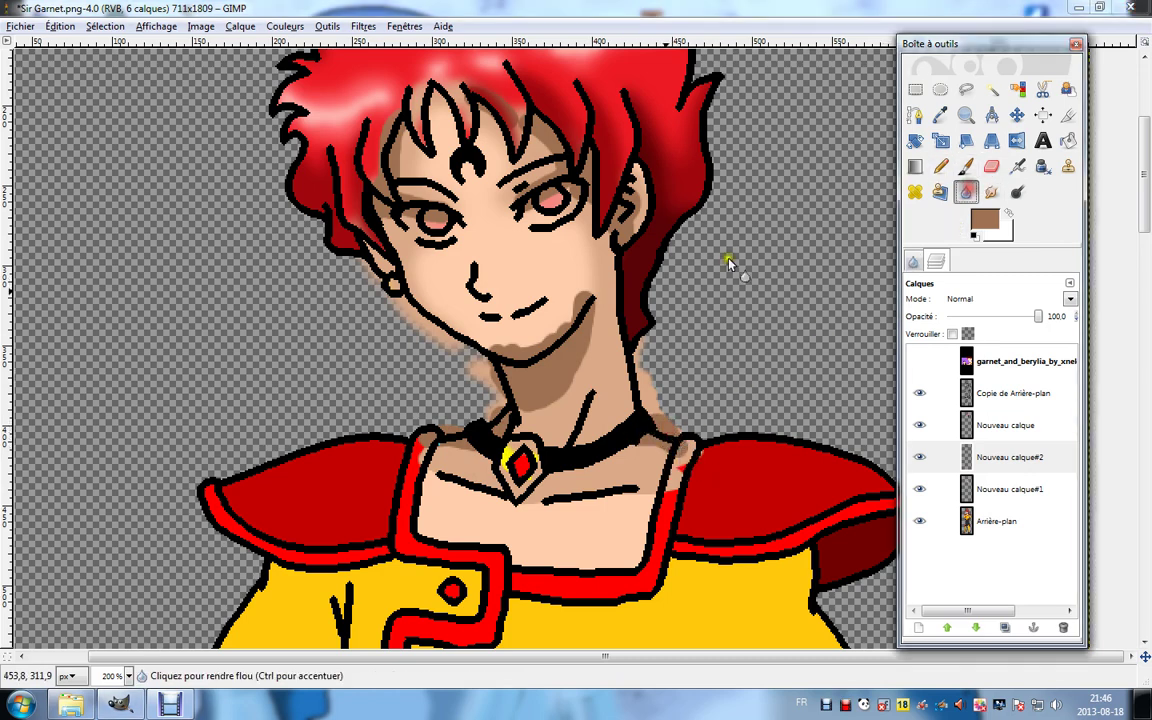
mouse_move(580, 325)
mouse_down()
mouse_move(522, 442)
mouse_move(443, 480)
mouse_move(591, 499)
mouse_move(512, 368)
mouse_move(674, 184)
mouse_move(499, 113)
mouse_move(404, 205)
mouse_up()
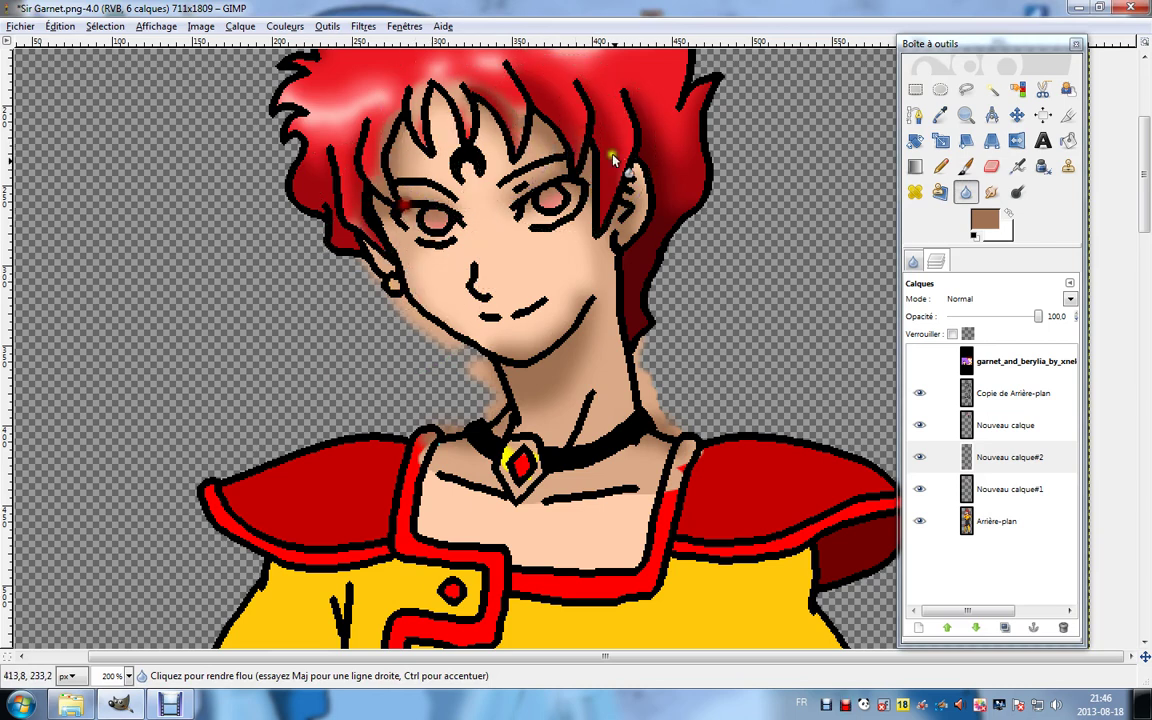
Select the skin area from Copie de Arrière-plan, erase the hair shading spilling onto the face on Nouveau calque, and clear the selection.
click(991, 88)
click(970, 400)
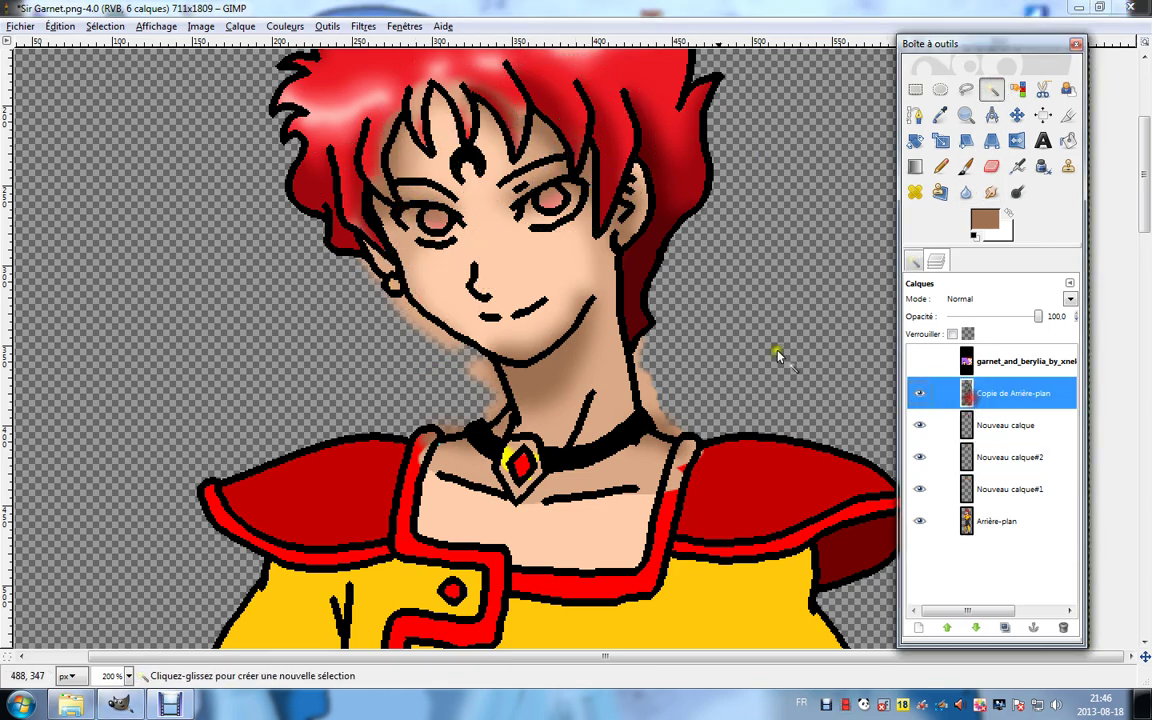
click(604, 288)
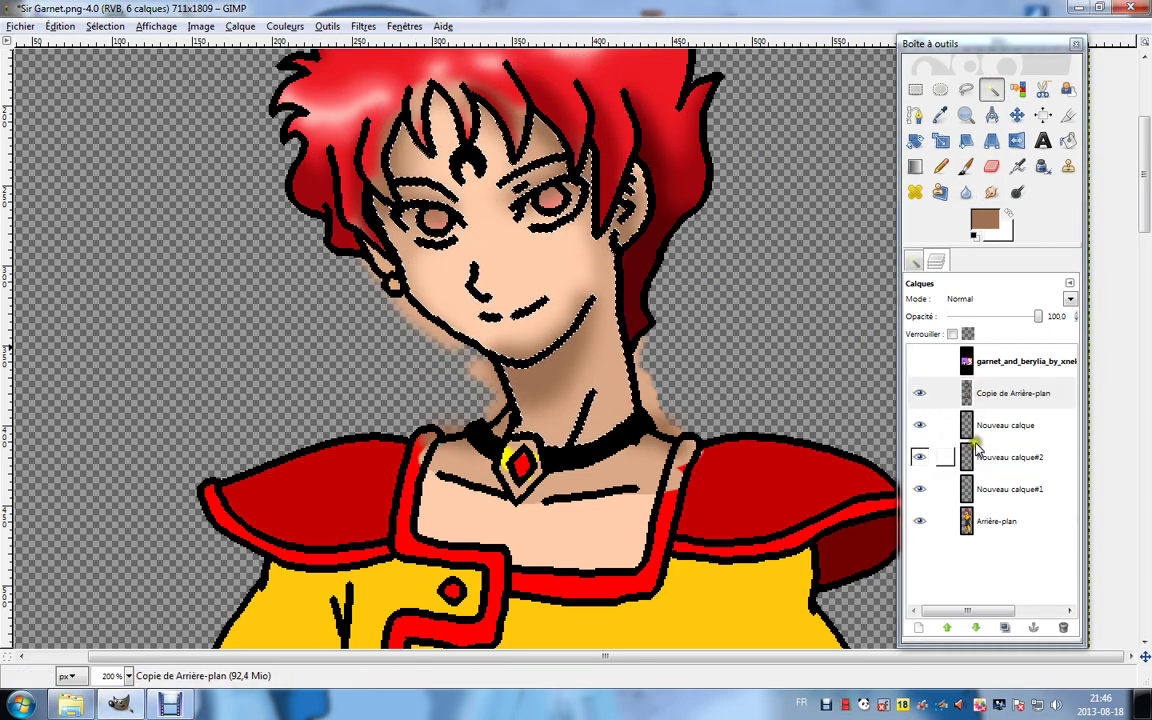
click(1005, 425)
key(shift+e)
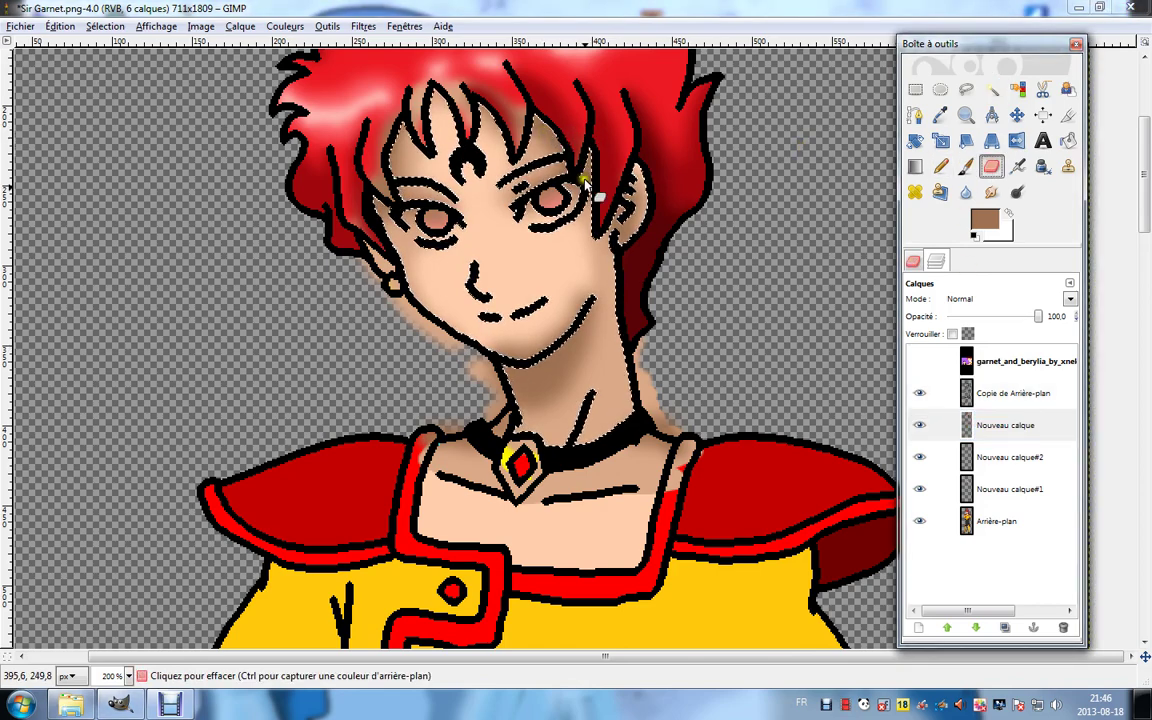
drag(589, 180, 606, 208)
mouse_move(464, 148)
mouse_down()
mouse_move(425, 116)
mouse_move(434, 90)
mouse_move(395, 153)
mouse_move(408, 157)
mouse_move(393, 224)
mouse_up()
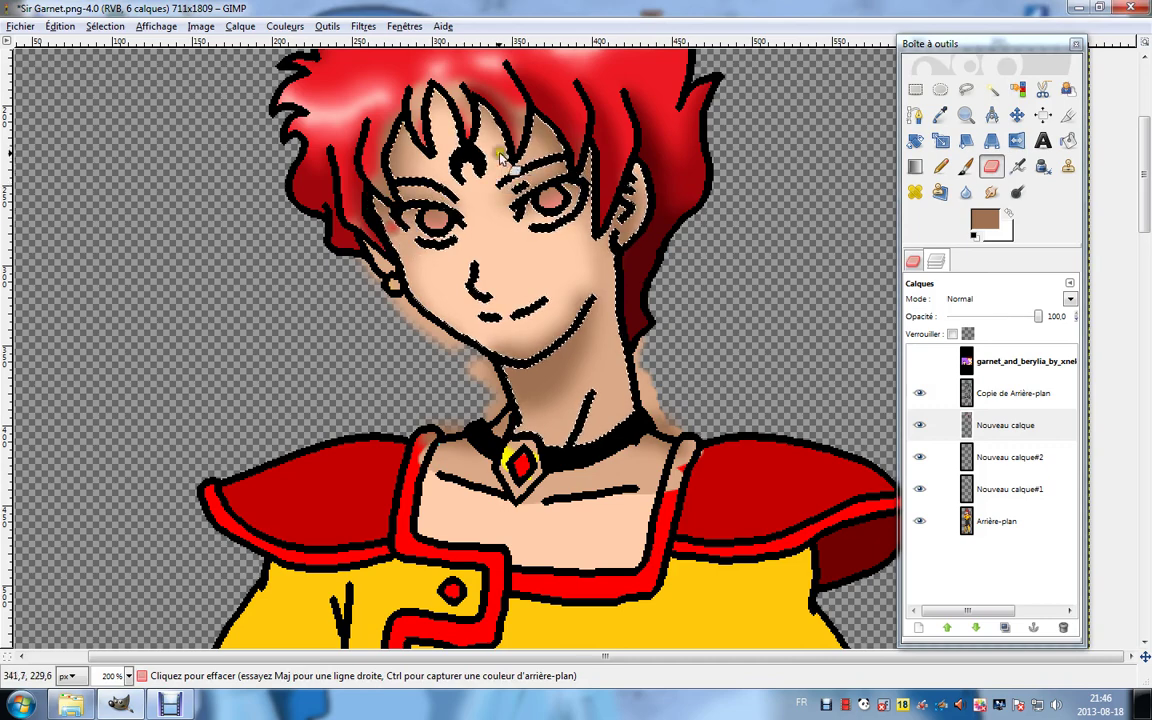
mouse_move(504, 150)
mouse_down()
mouse_move(502, 112)
mouse_move(535, 112)
mouse_move(566, 157)
mouse_up()
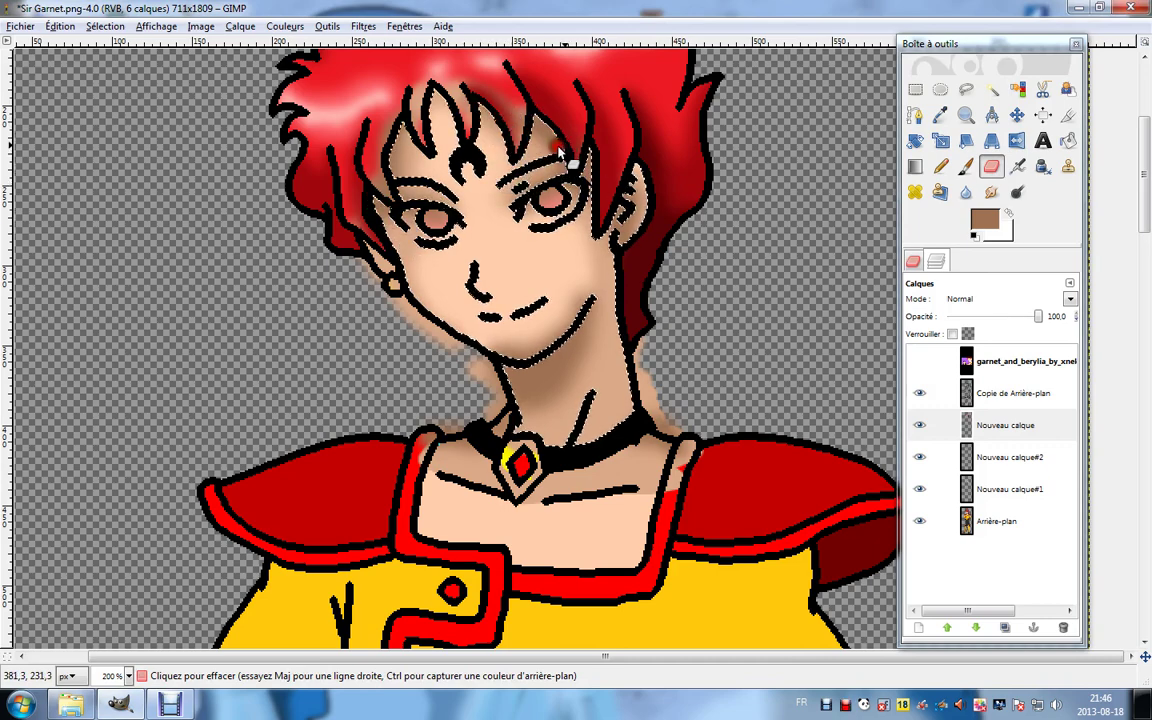
click(939, 90)
key(ctrl+shift+a)
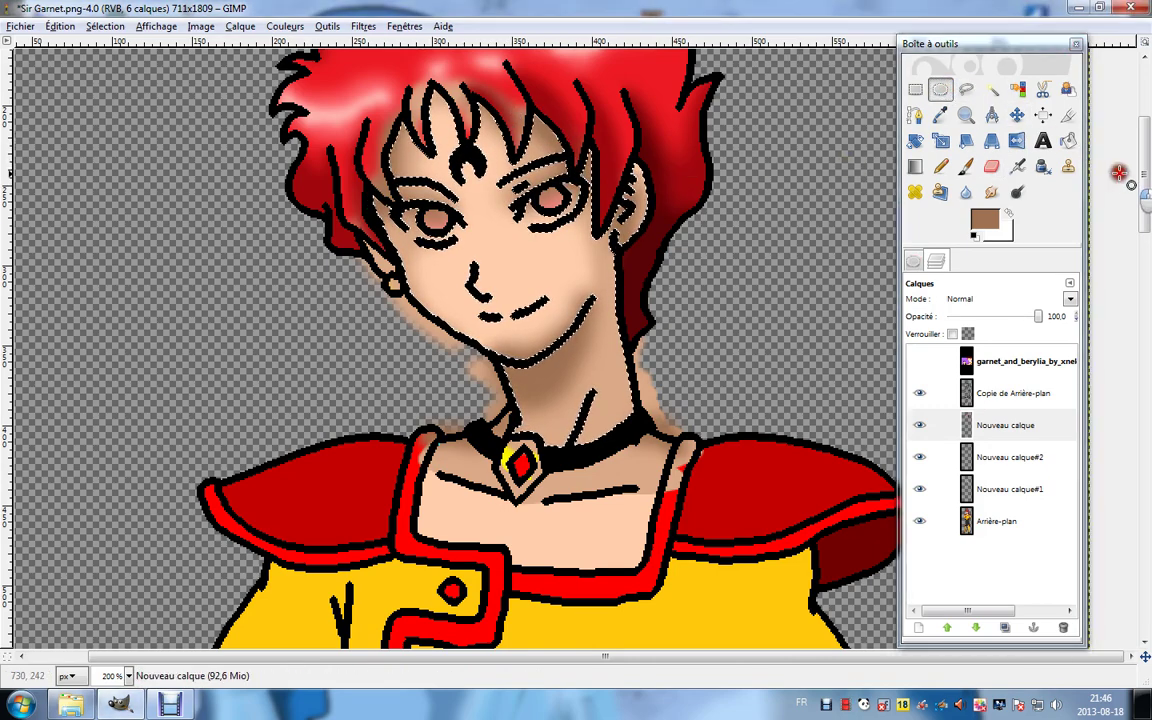
Erase the dark shadow spilling above the chin line on Nouveau calque#2, and merge that layer down into Nouveau calque#1.
click(991, 166)
click(970, 481)
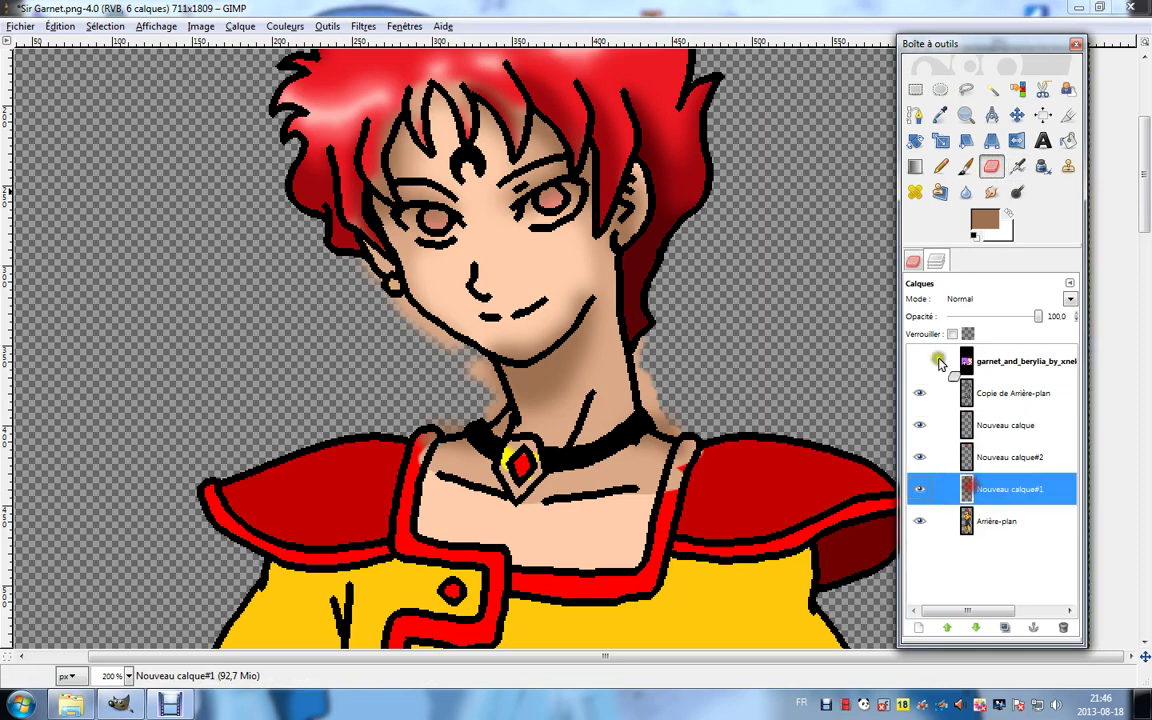
click(985, 457)
mouse_move(496, 342)
mouse_down()
mouse_move(538, 342)
mouse_move(570, 304)
mouse_move(540, 410)
mouse_move(568, 298)
mouse_move(572, 401)
mouse_up()
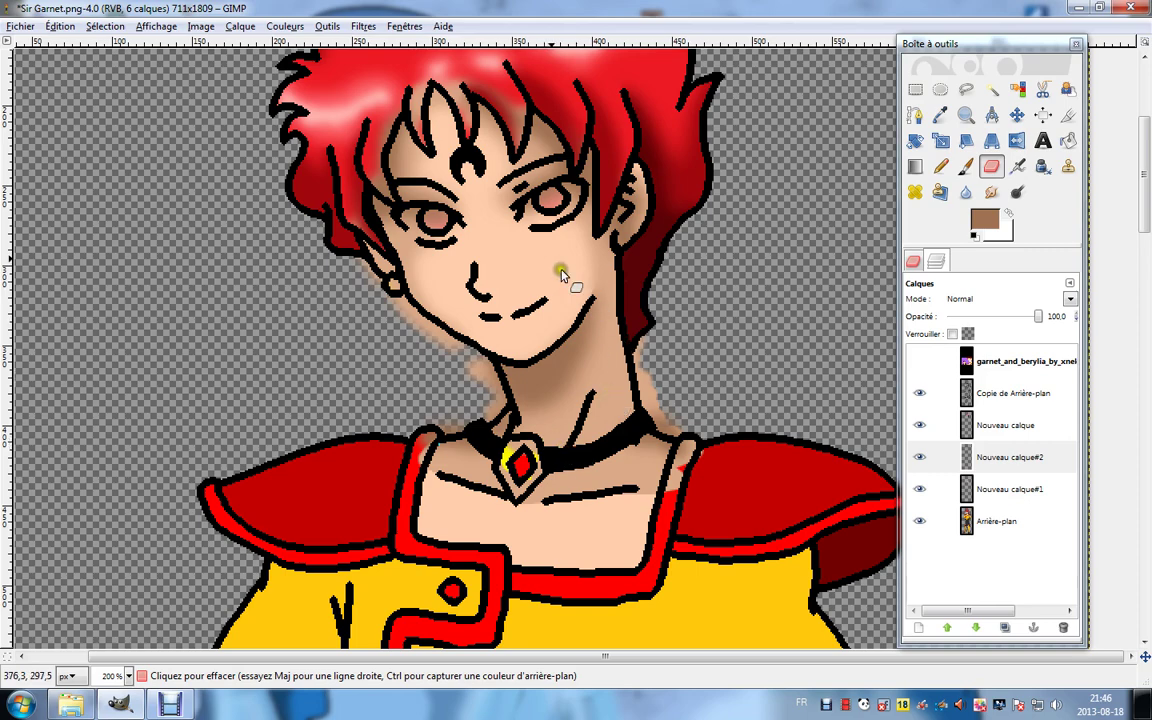
scroll(562, 275, up, 2)
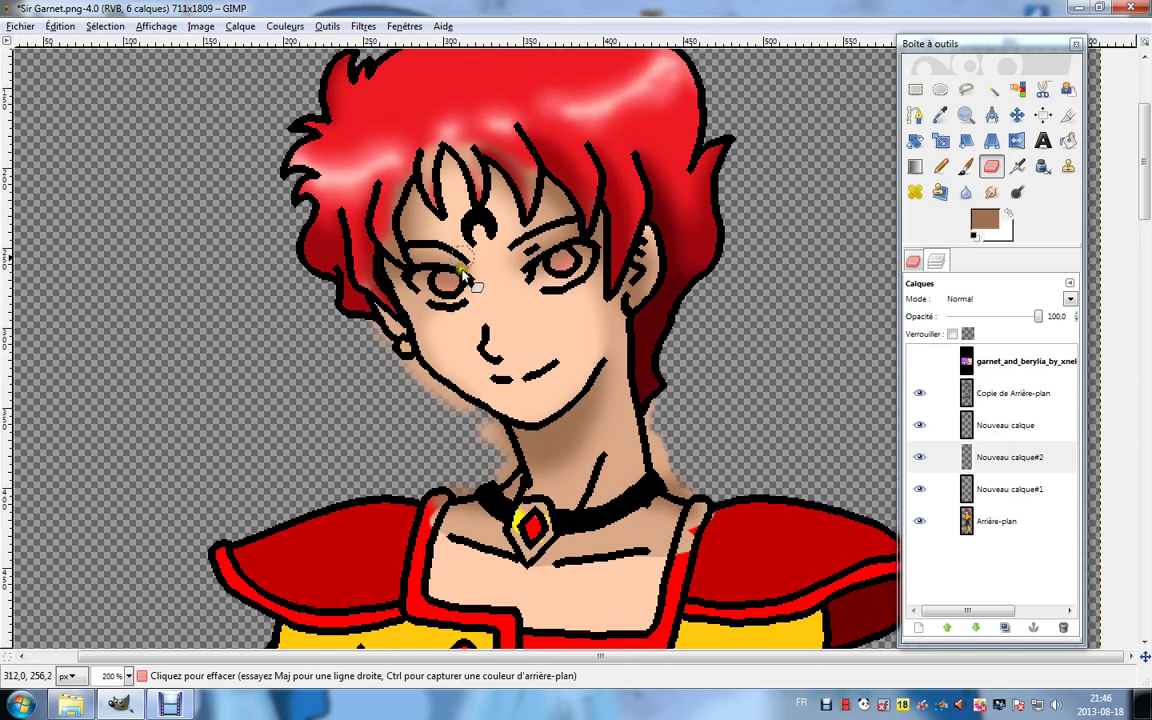
right_click(972, 465)
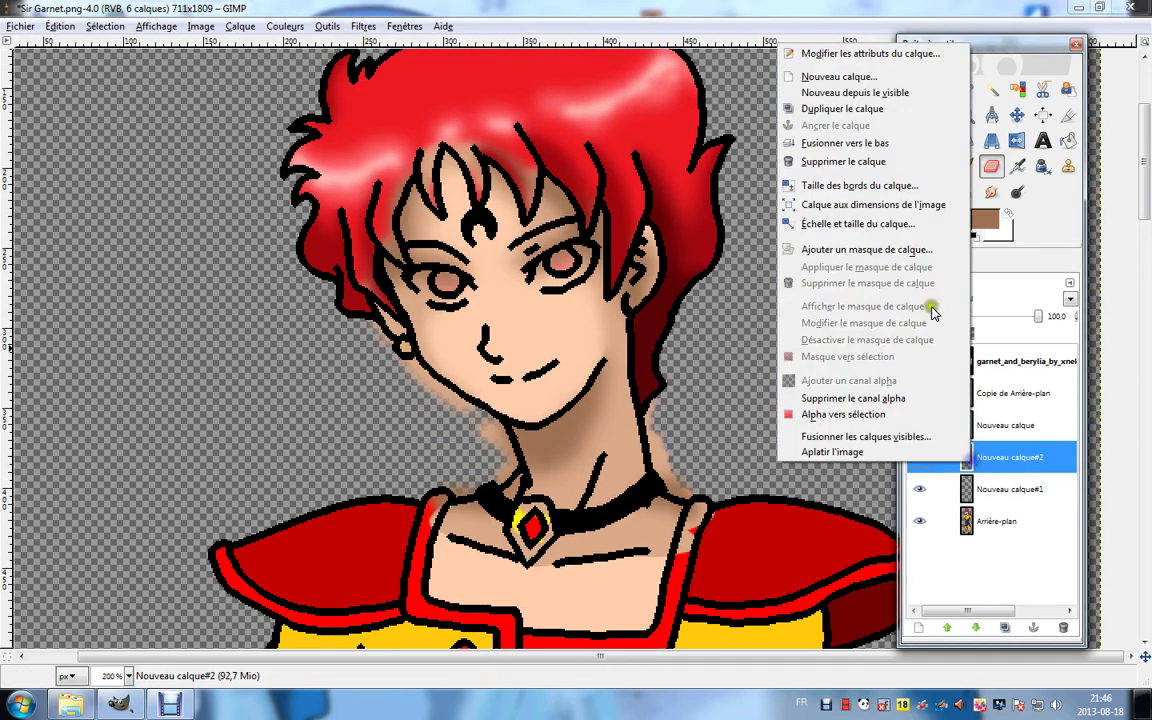
click(810, 155)
Erase the skin shading covering both irises and the yellow earring with the Eraser at brush scale 1.34.
click(971, 112)
drag(740, 173, 453, 477)
click(913, 262)
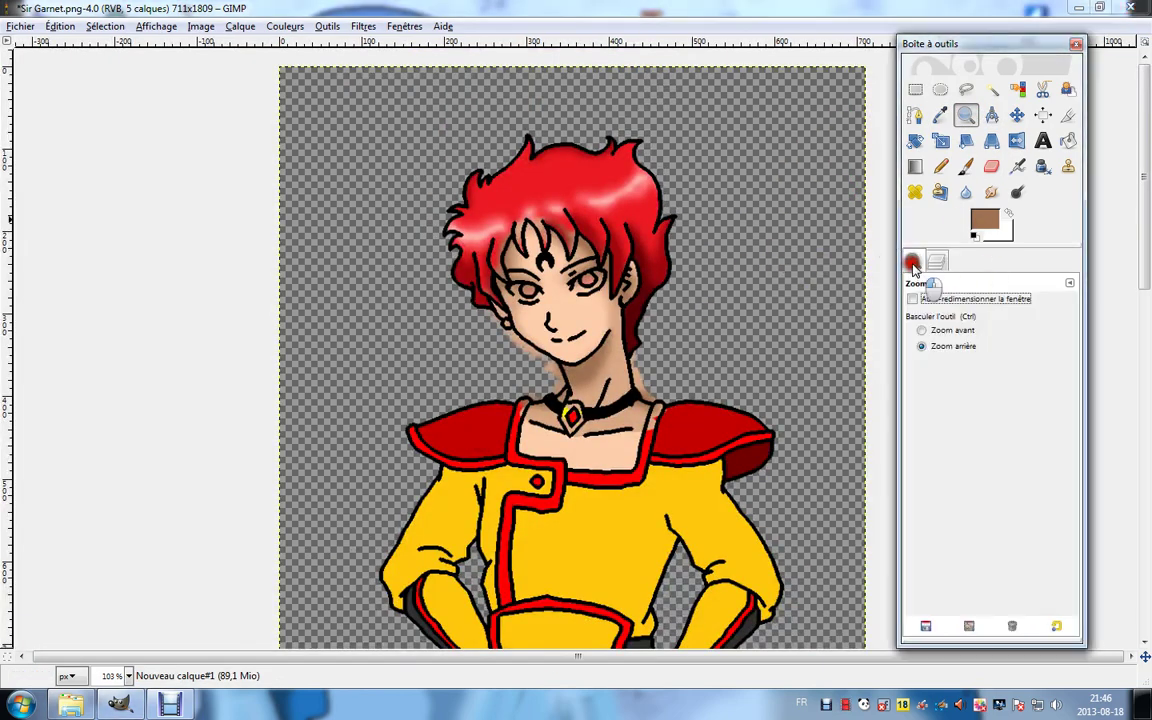
click(942, 332)
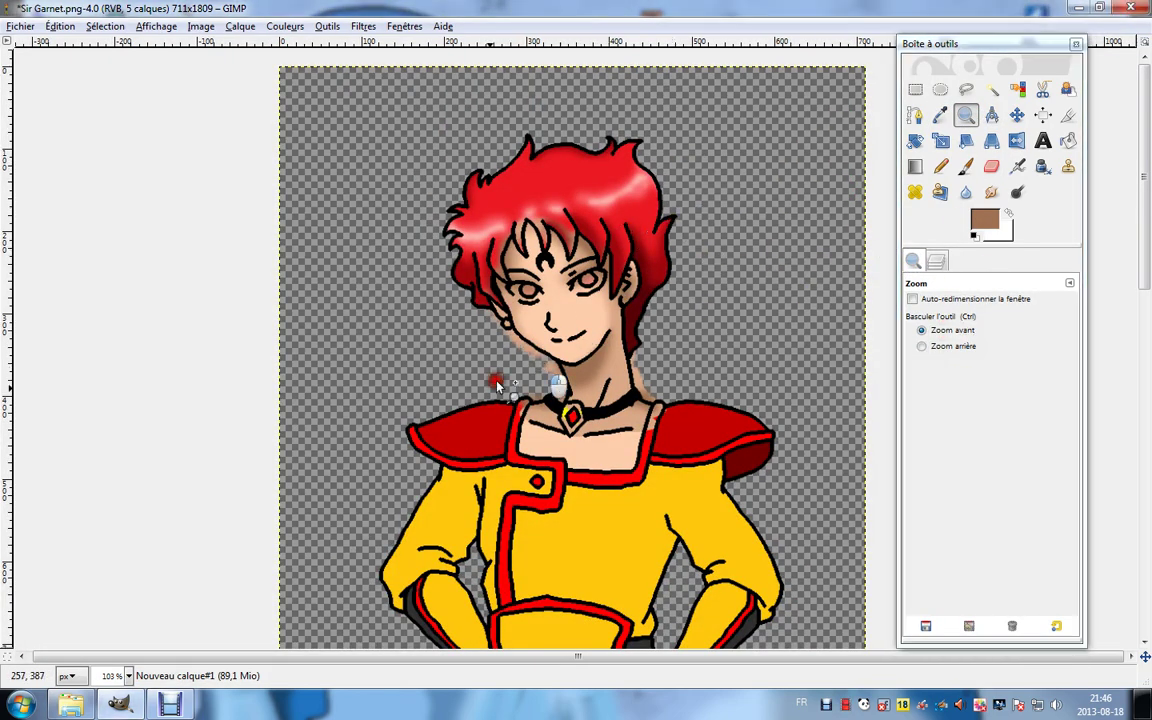
click(607, 262)
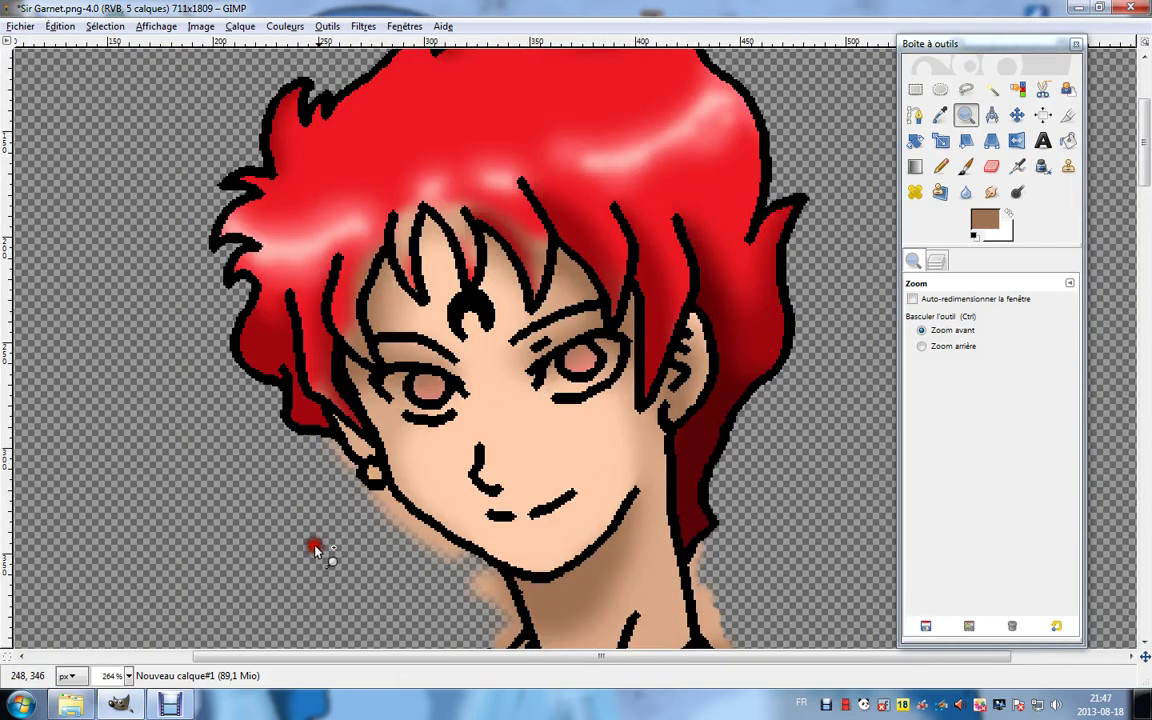
click(285, 490)
click(991, 166)
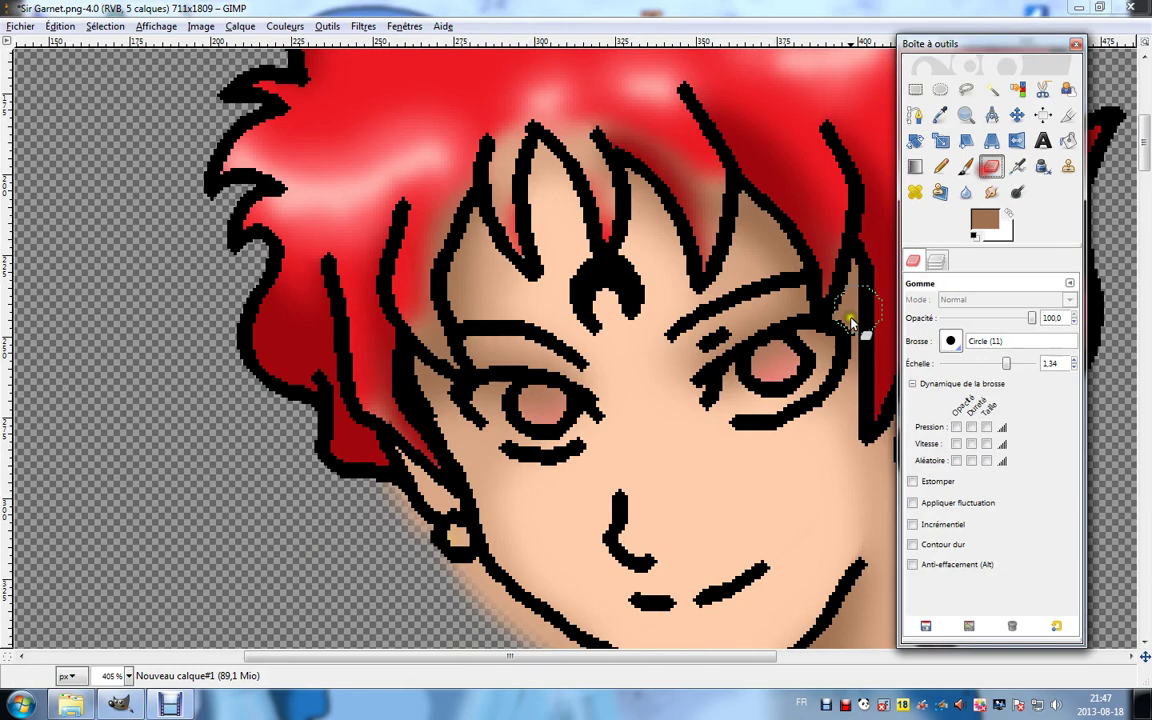
click(772, 362)
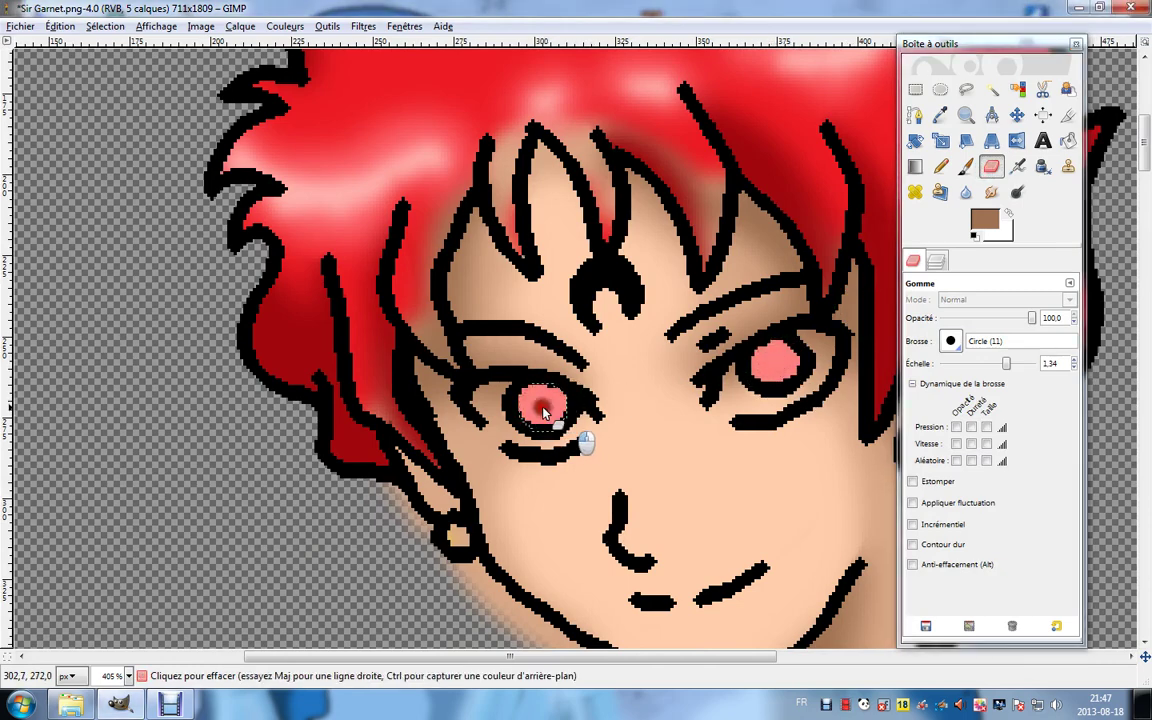
drag(505, 494, 427, 314)
click(377, 361)
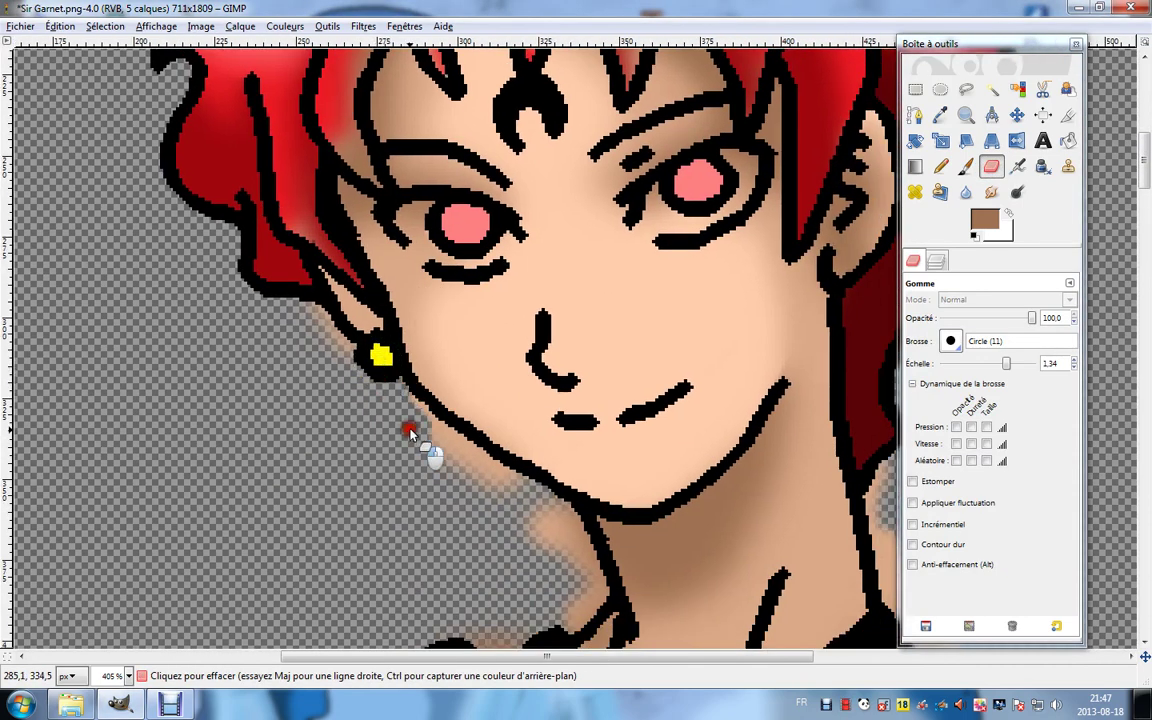
Erase the skin shading outside the left-hand jaw and neck outline and over the left-hand red collar trim.
mouse_move(406, 422)
mouse_down()
mouse_move(453, 460)
mouse_move(569, 520)
mouse_move(587, 588)
mouse_up()
scroll(533, 357, down, 3)
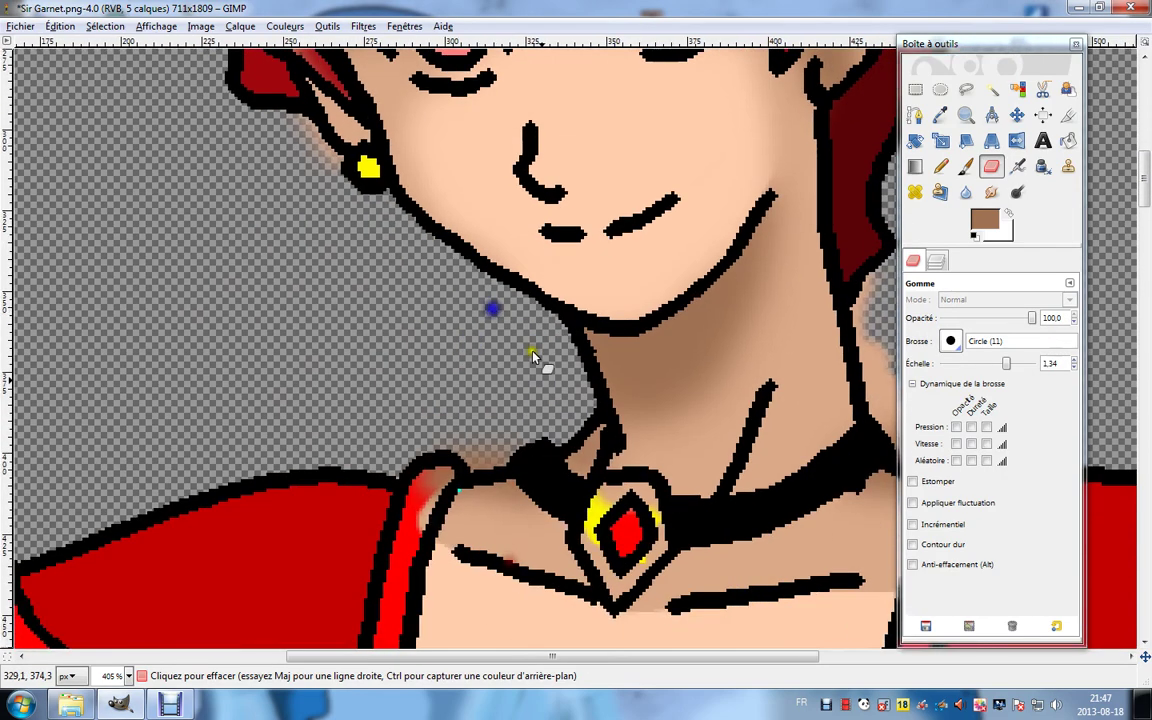
mouse_move(521, 443)
mouse_down()
mouse_move(448, 454)
mouse_move(409, 530)
mouse_up()
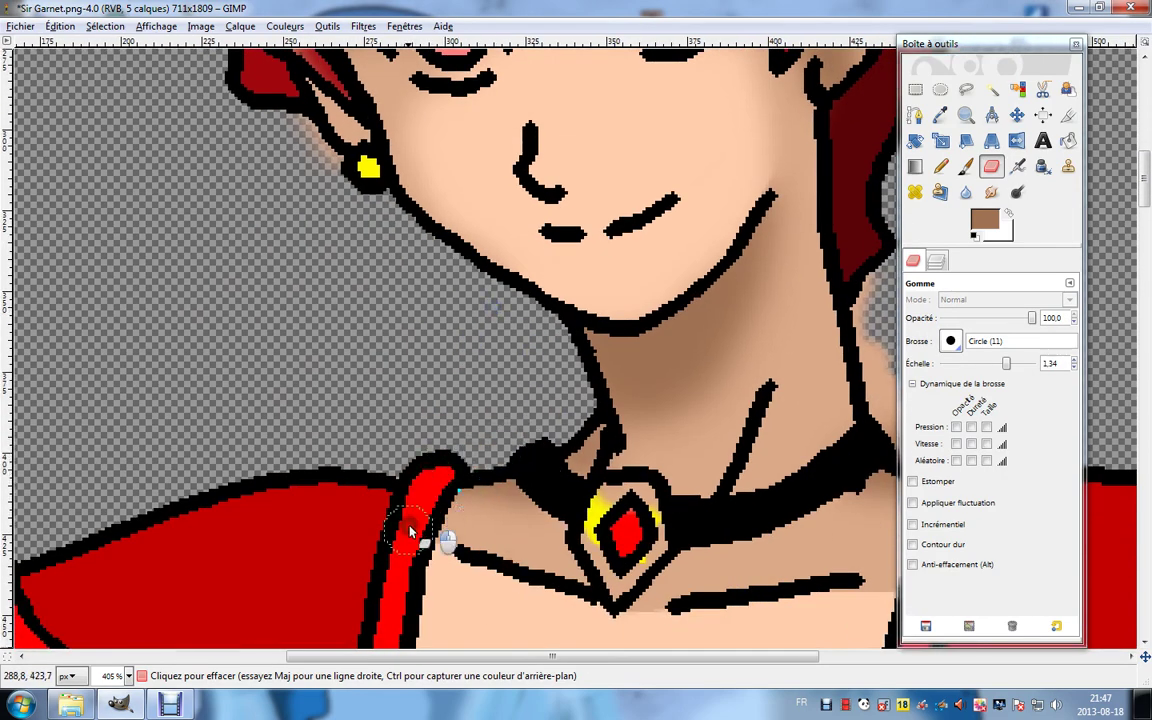
drag(593, 454, 596, 454)
Blur the hard lower edge of the chest shadow below the collarbones with brush scale 2.85.
scroll(596, 453, down, 3)
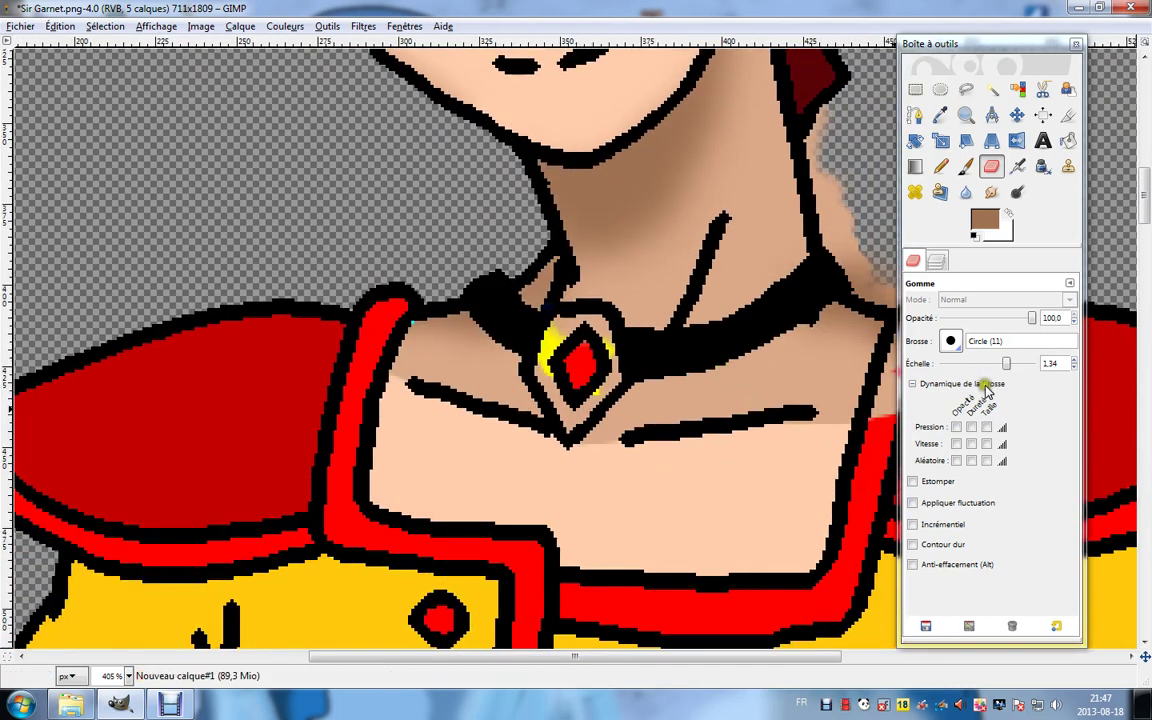
click(965, 192)
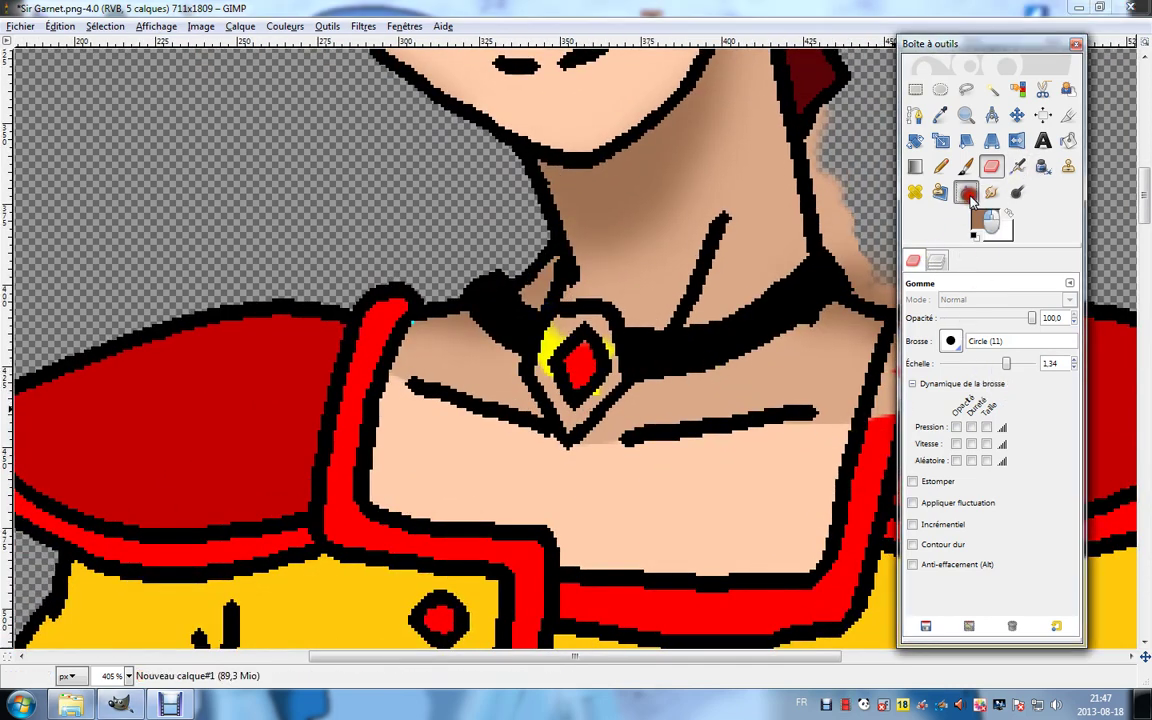
drag(1034, 364, 1018, 364)
mouse_move(826, 432)
mouse_down()
mouse_move(649, 450)
mouse_move(858, 437)
mouse_move(545, 479)
mouse_move(538, 444)
mouse_move(486, 432)
mouse_up()
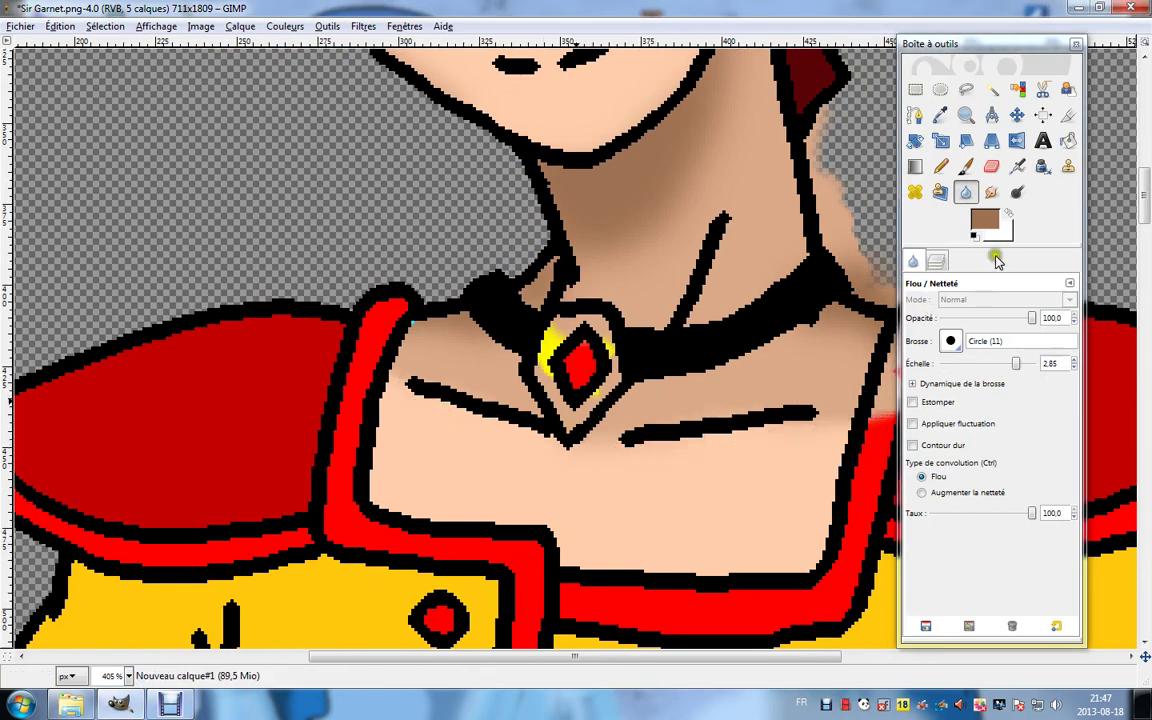
Erase the skin shading over the choker pendant, outside the right-hand neck outline and over the right-hand red collar trim.
click(992, 167)
mouse_move(573, 350)
mouse_down()
mouse_move(556, 332)
mouse_move(591, 335)
mouse_move(601, 358)
mouse_move(556, 385)
mouse_move(571, 416)
mouse_up()
drag(831, 229, 660, 315)
mouse_move(653, 186)
mouse_down()
mouse_move(678, 341)
mouse_move(716, 376)
mouse_move(692, 368)
mouse_move(747, 377)
mouse_move(762, 428)
mouse_move(732, 488)
mouse_up()
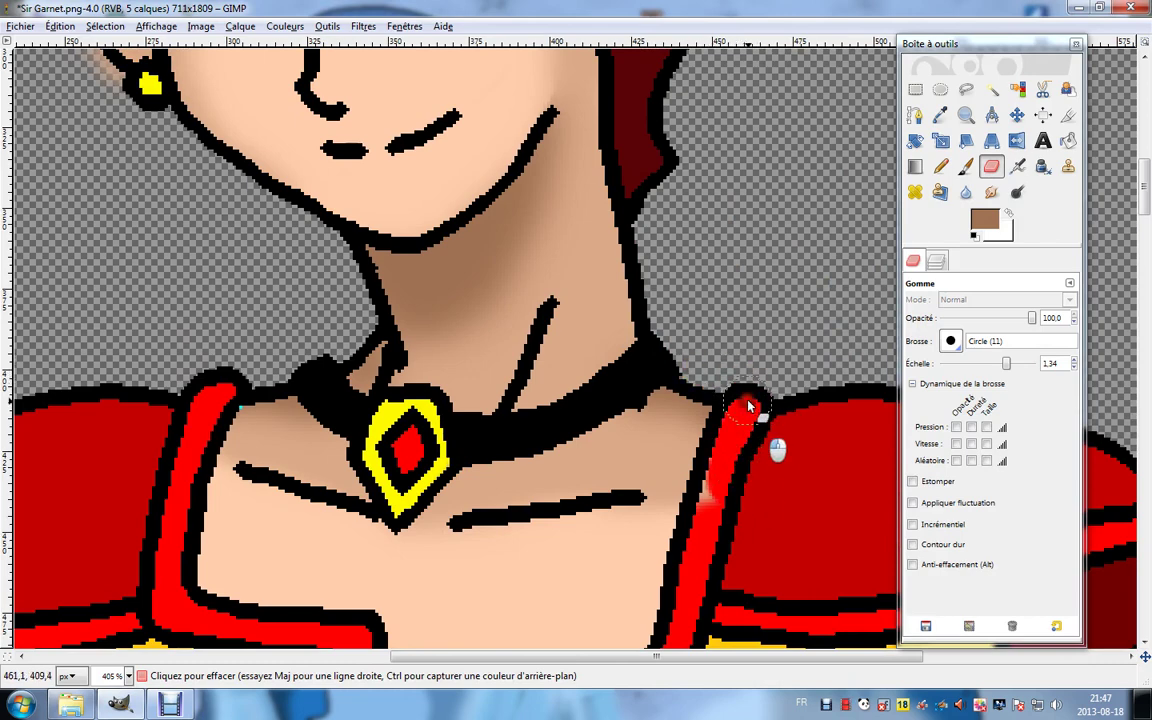
drag(748, 406, 713, 521)
drag(450, 330, 512, 363)
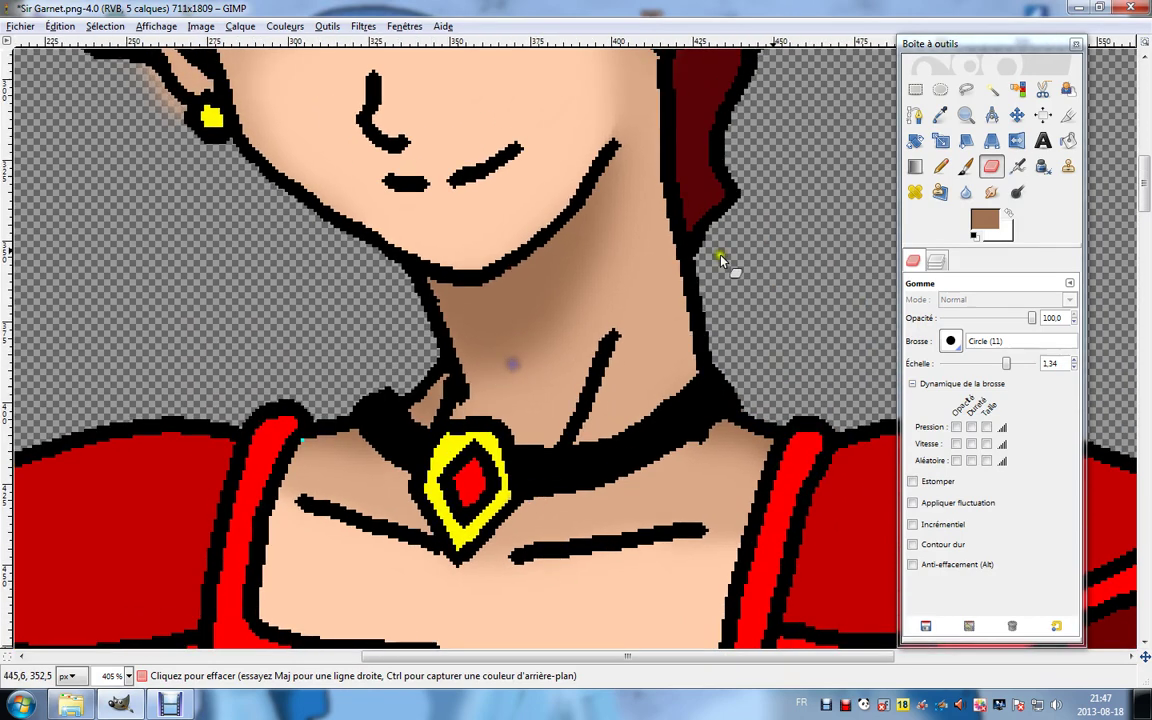
Cover the stray cyan pixel beside the left-hand collar trim with a black Pencil dot on Copie de Arrière-plan.
key(n)
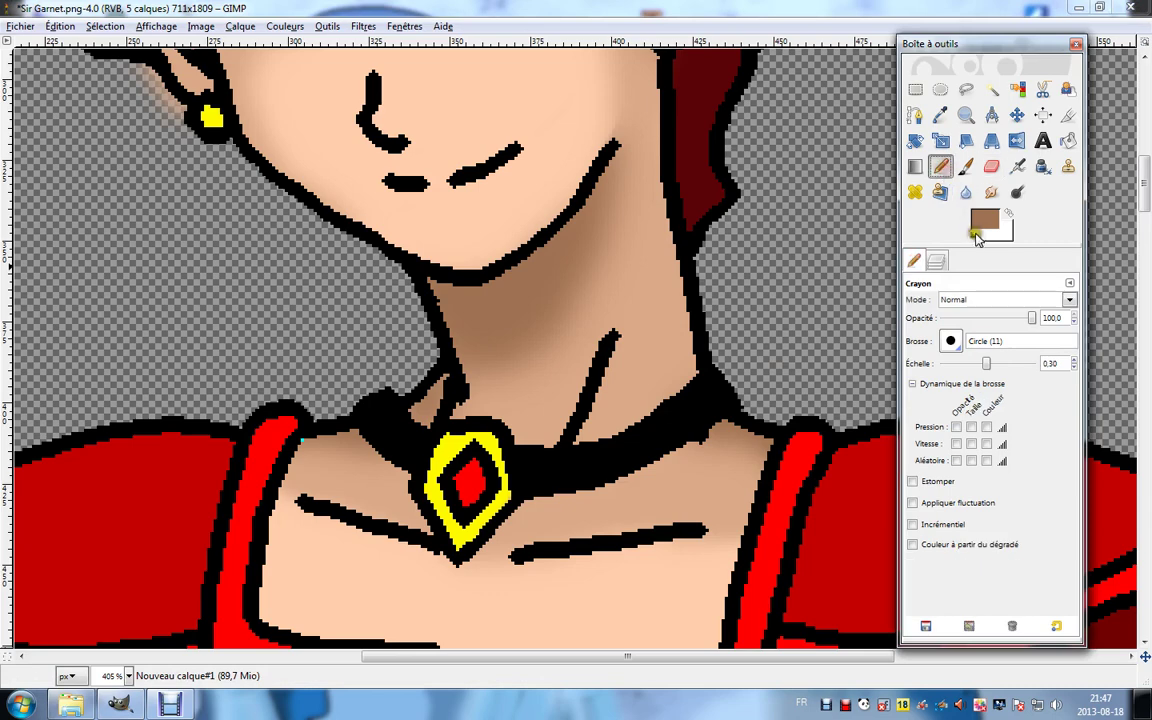
click(936, 261)
click(962, 393)
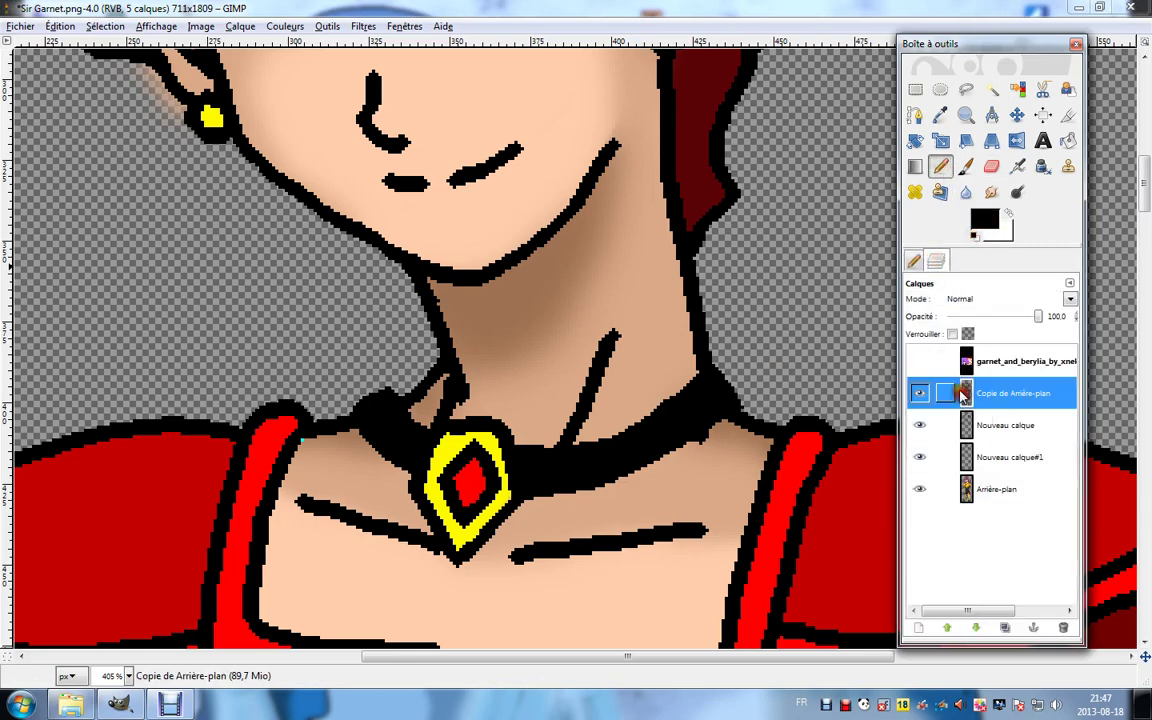
click(297, 438)
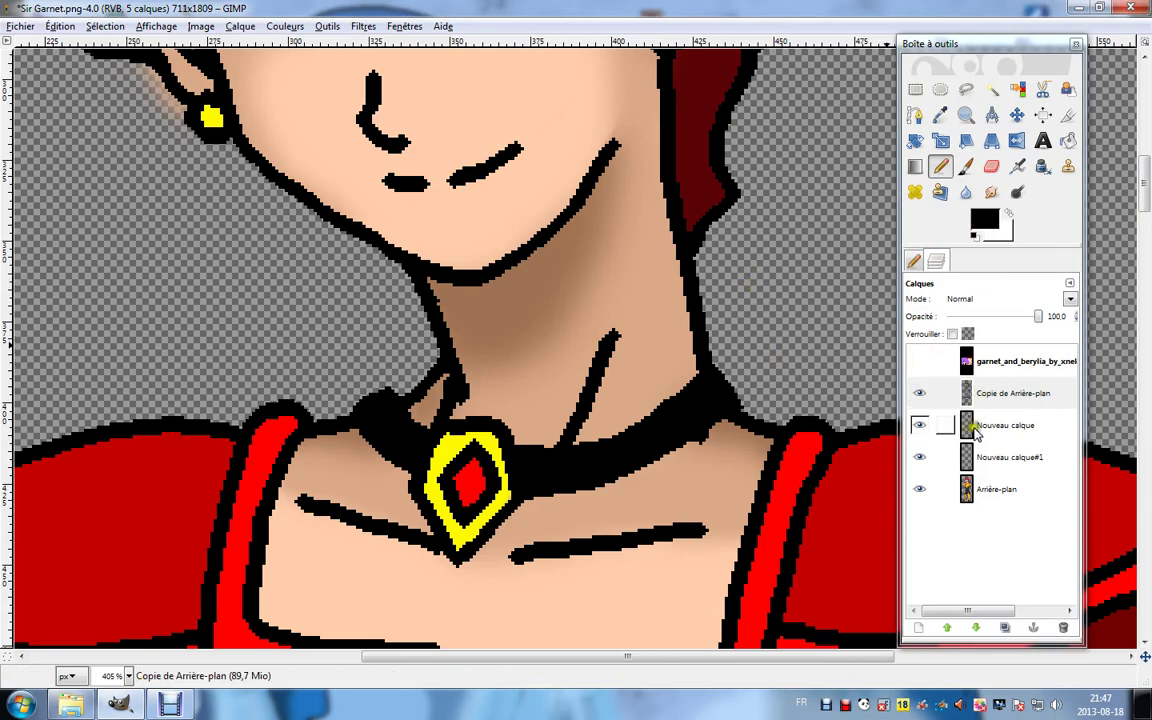
Select the hair area from Copie de Arrière-plan, erase the skin shading over the hair on Nouveau calque#1, and clear the selection.
click(1005, 457)
key(shift+e)
drag(543, 86, 605, 438)
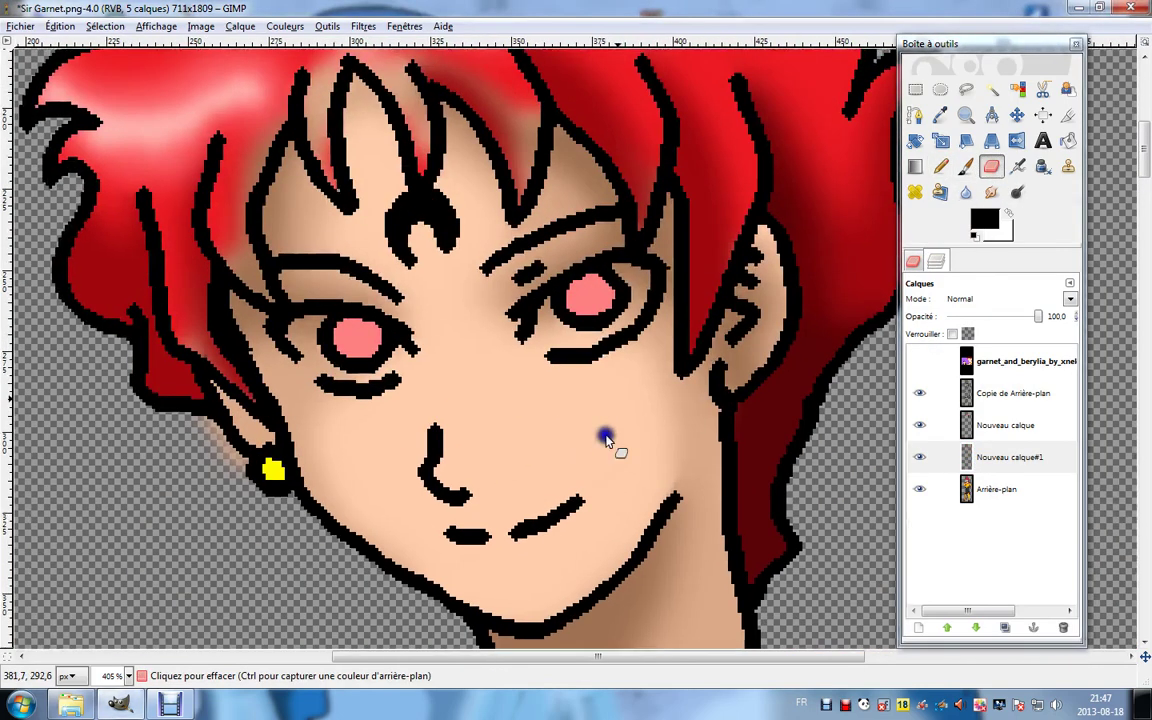
scroll(632, 152, up, 3)
scroll(632, 152, left, 2)
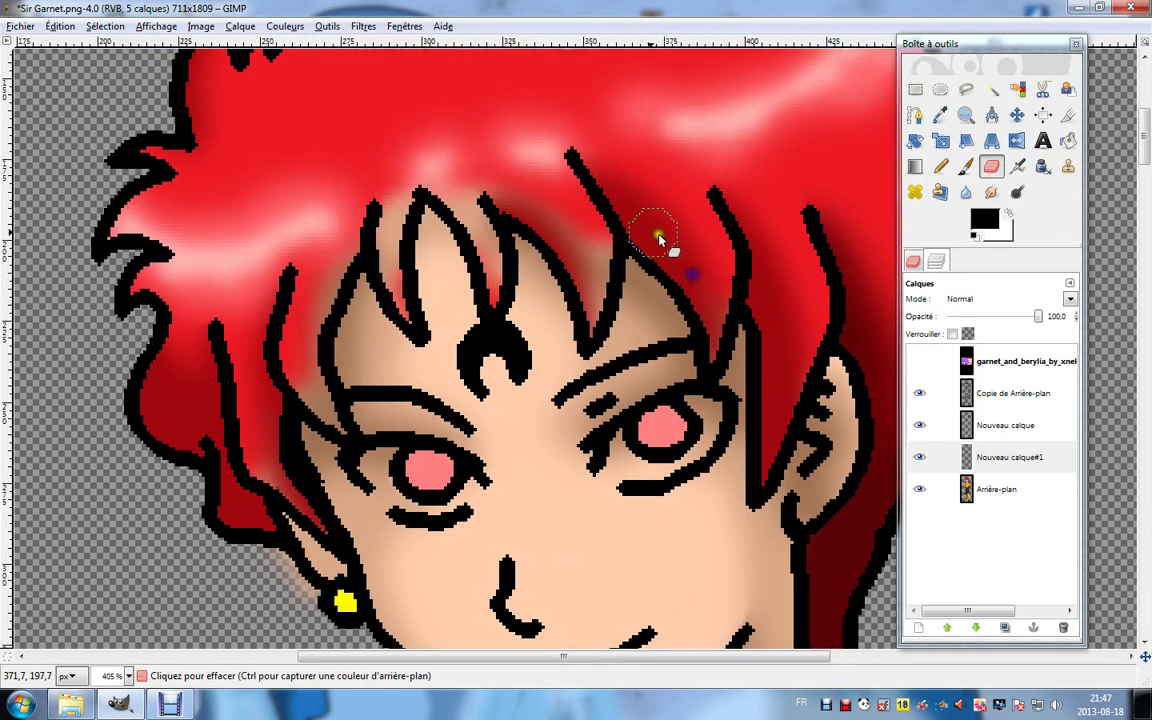
click(991, 92)
click(1005, 393)
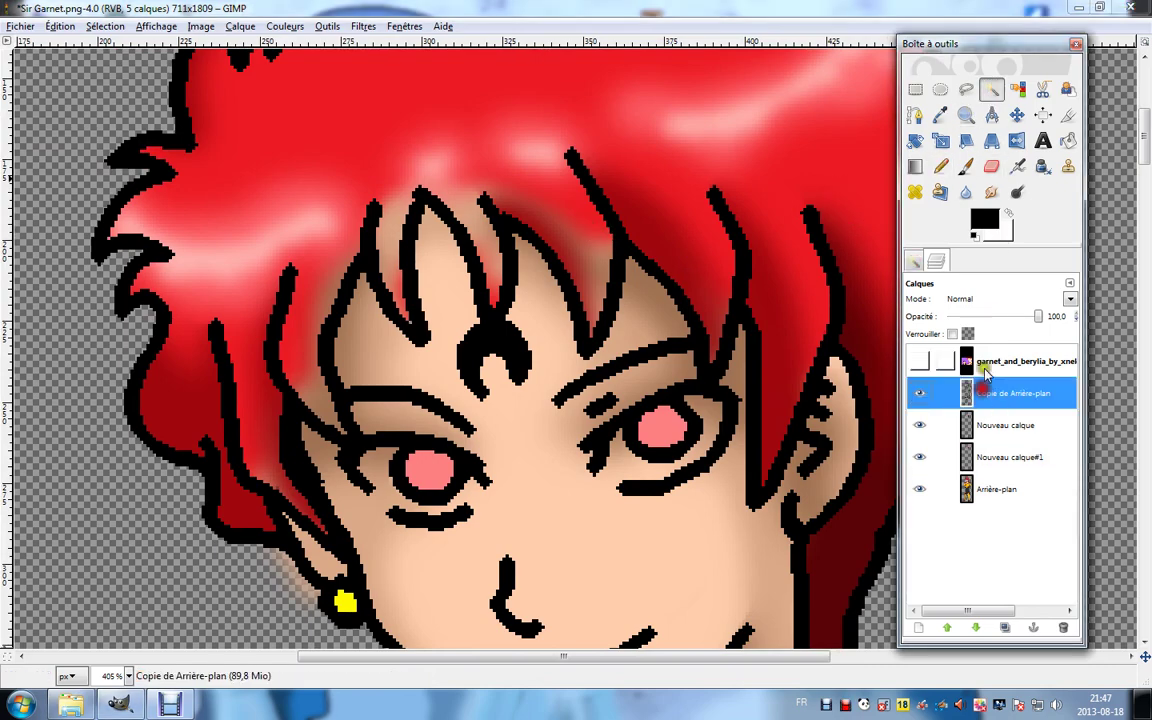
click(882, 244)
click(1005, 457)
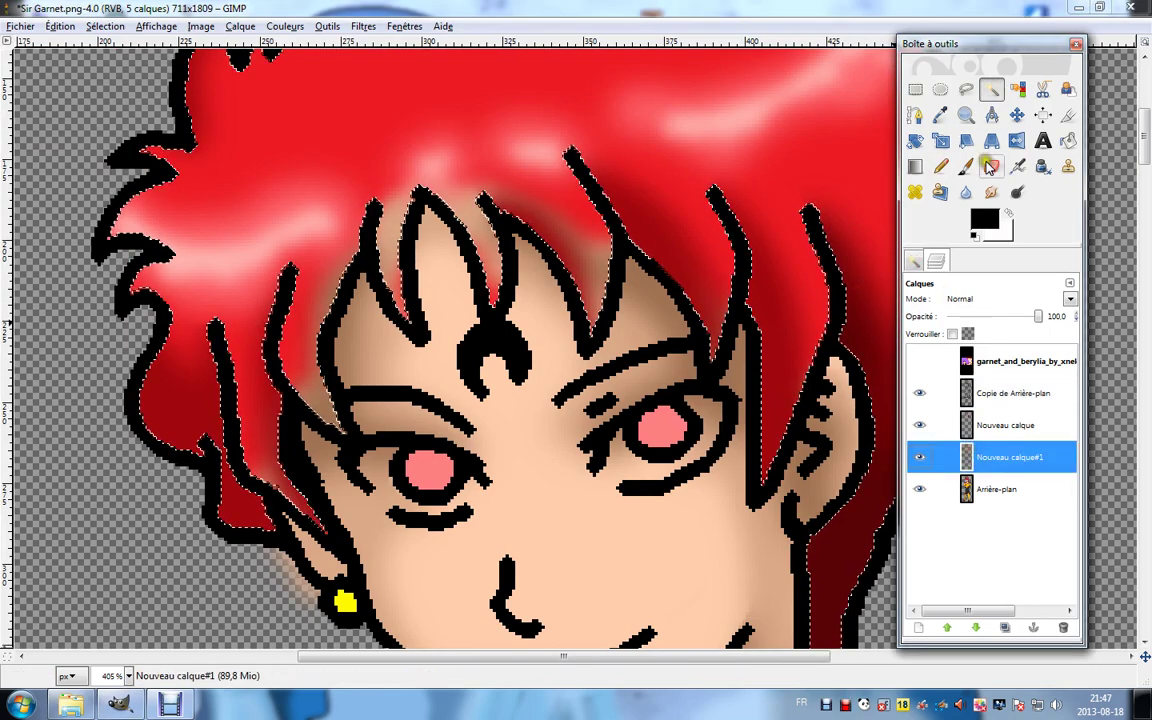
click(991, 166)
mouse_move(678, 264)
mouse_down()
mouse_move(657, 192)
mouse_move(486, 291)
mouse_move(533, 229)
mouse_move(357, 316)
mouse_move(320, 317)
mouse_move(327, 264)
mouse_move(312, 241)
mouse_move(393, 233)
mouse_move(415, 280)
mouse_move(455, 288)
mouse_move(354, 386)
mouse_move(338, 428)
mouse_move(339, 483)
mouse_move(427, 492)
mouse_up()
scroll(630, 535, down, 5)
scroll(630, 535, right, 2)
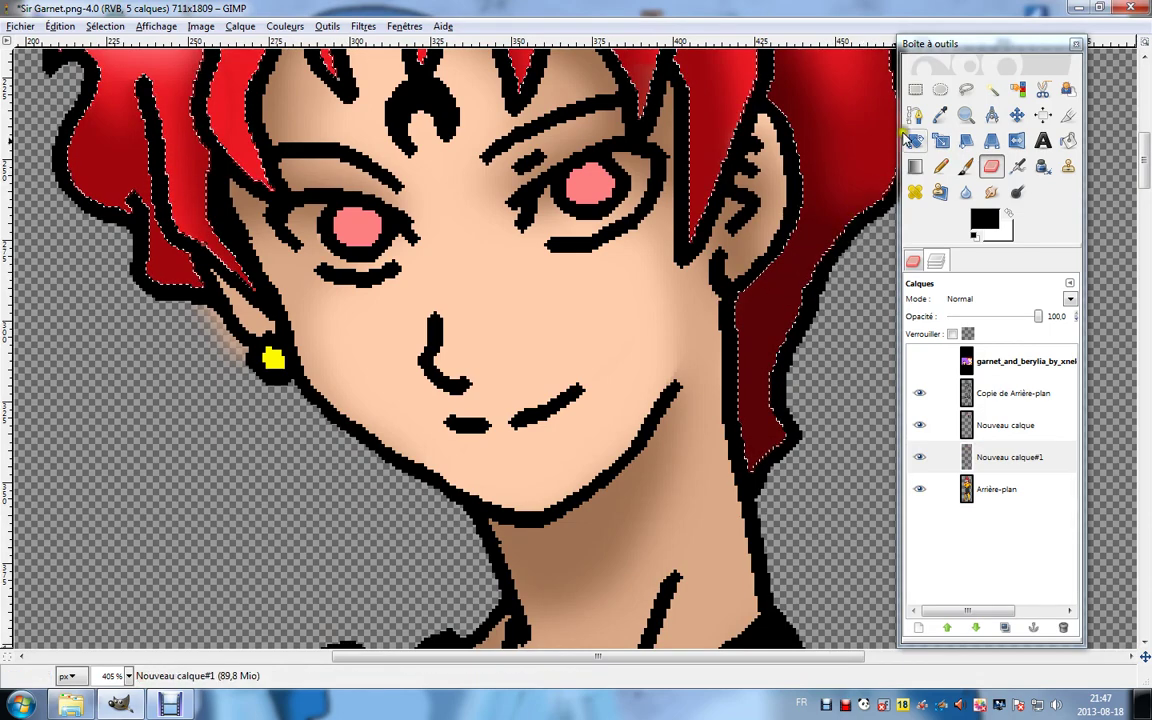
click(940, 89)
click(832, 476)
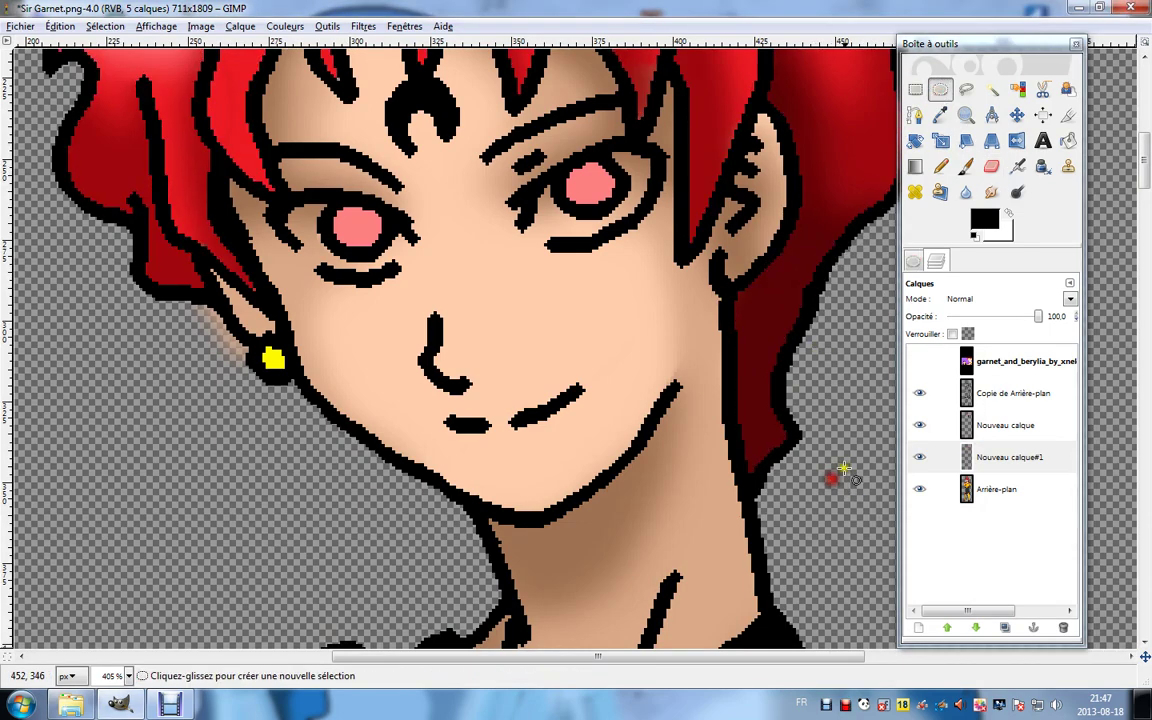
Erase the hair shading spilling onto the forehead and eyelid beside the left-hand hair strand on Nouveau calque.
click(995, 170)
drag(260, 222, 368, 482)
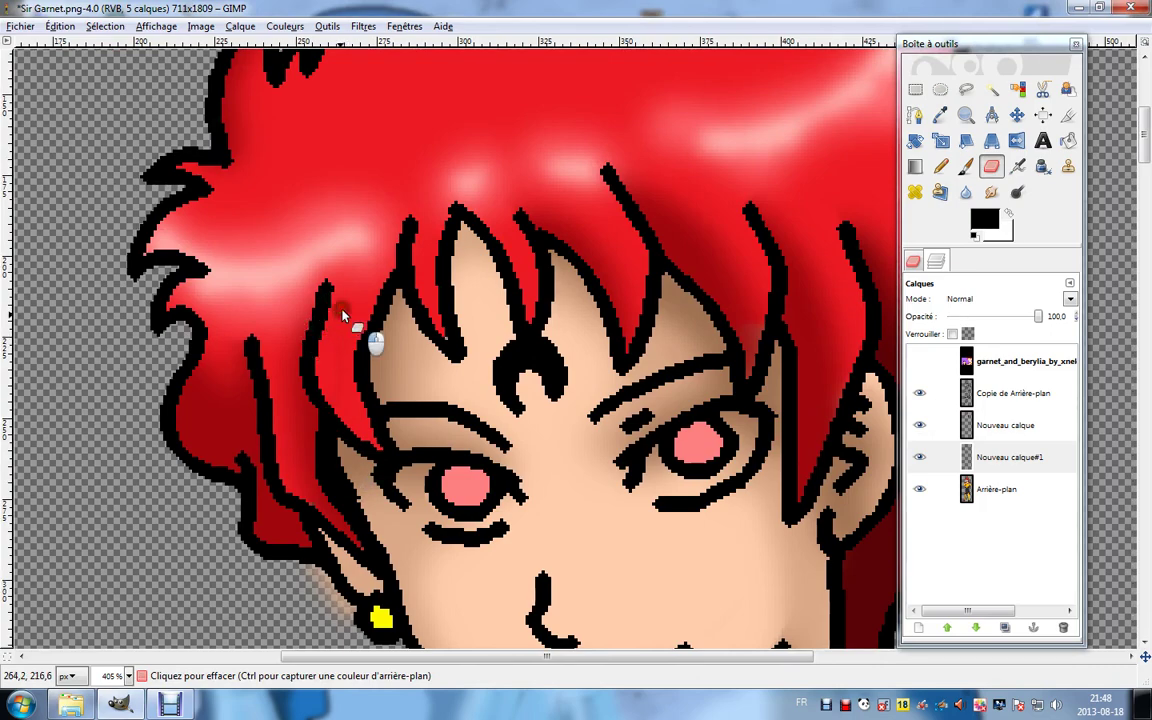
scroll(424, 342, down, 3)
scroll(424, 342, right, 3)
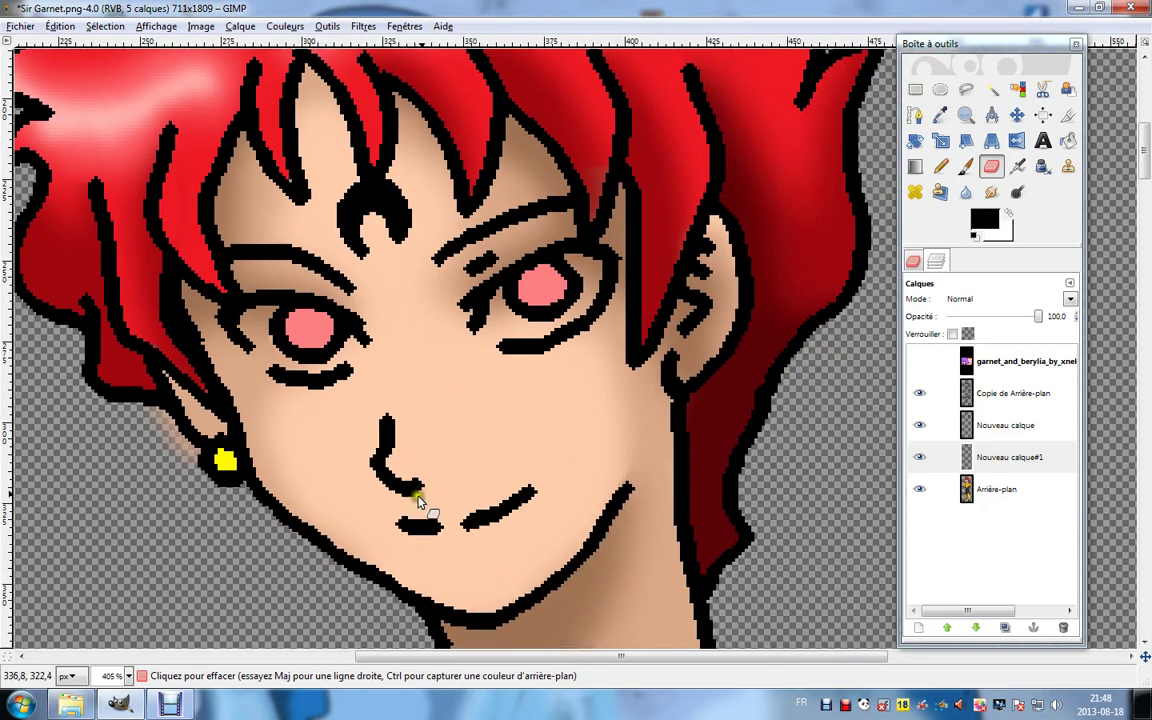
scroll(391, 417, left, 2)
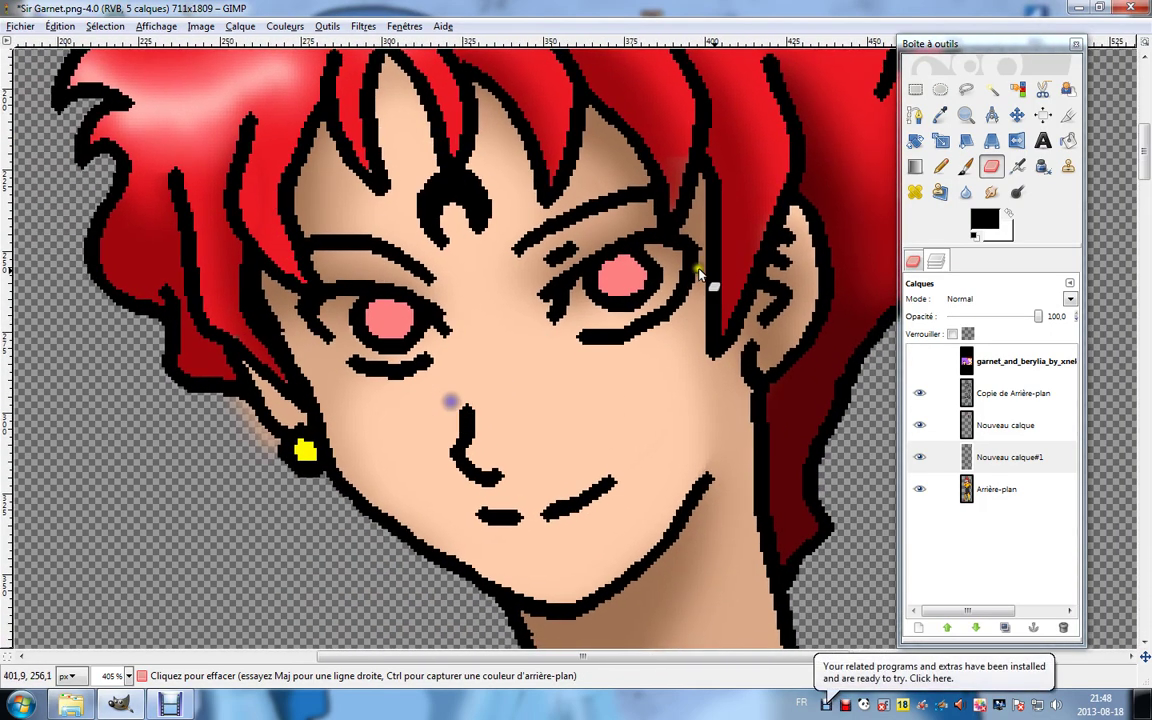
click(985, 427)
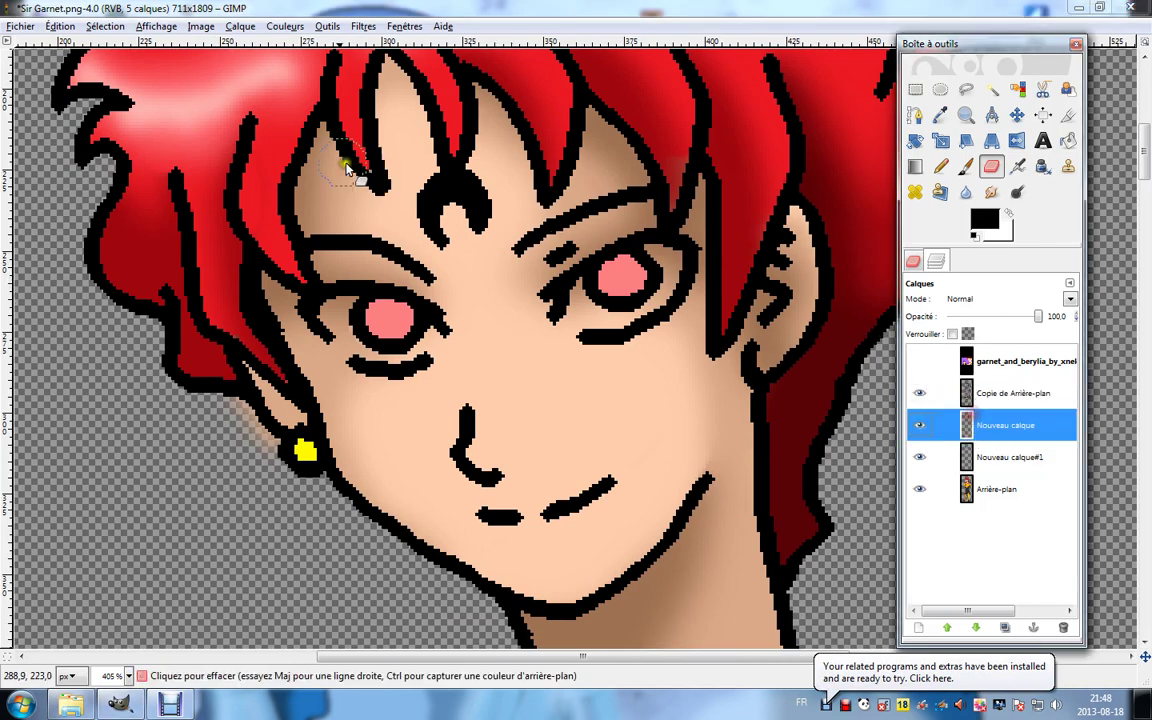
mouse_move(286, 157)
mouse_down()
mouse_move(278, 216)
mouse_move(335, 245)
mouse_up()
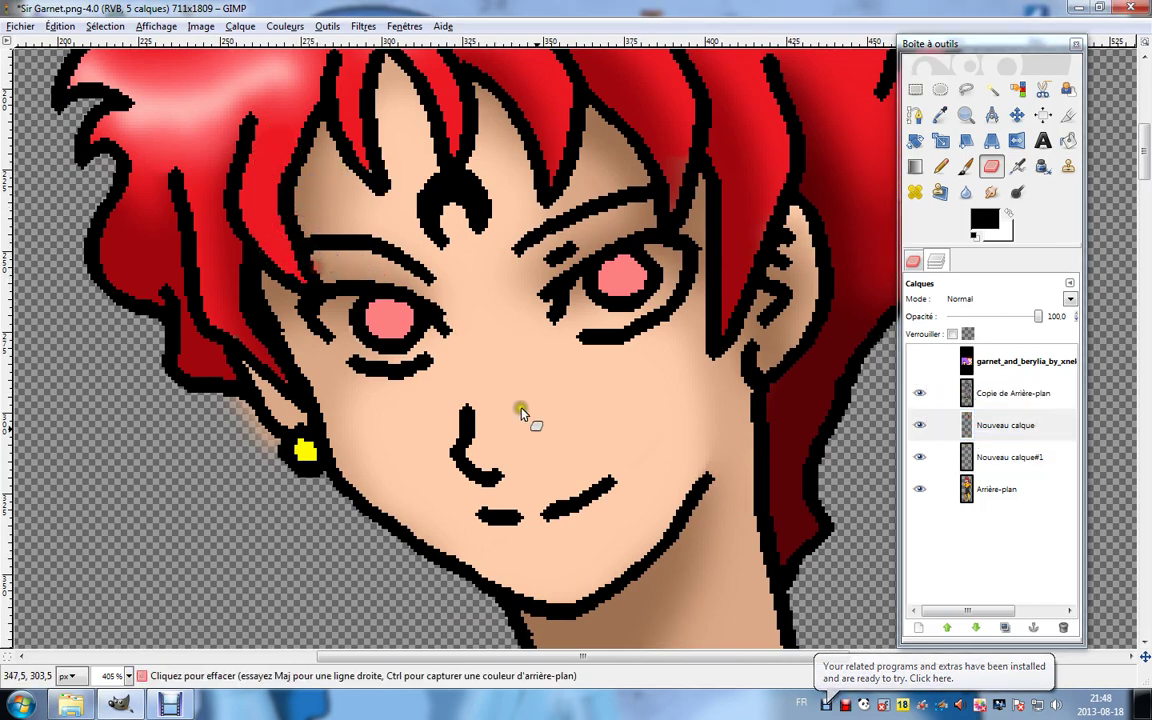
Erase the skin shading outside the left-hand ear and around the earring on Nouveau calque#1.
click(972, 455)
drag(222, 402, 259, 451)
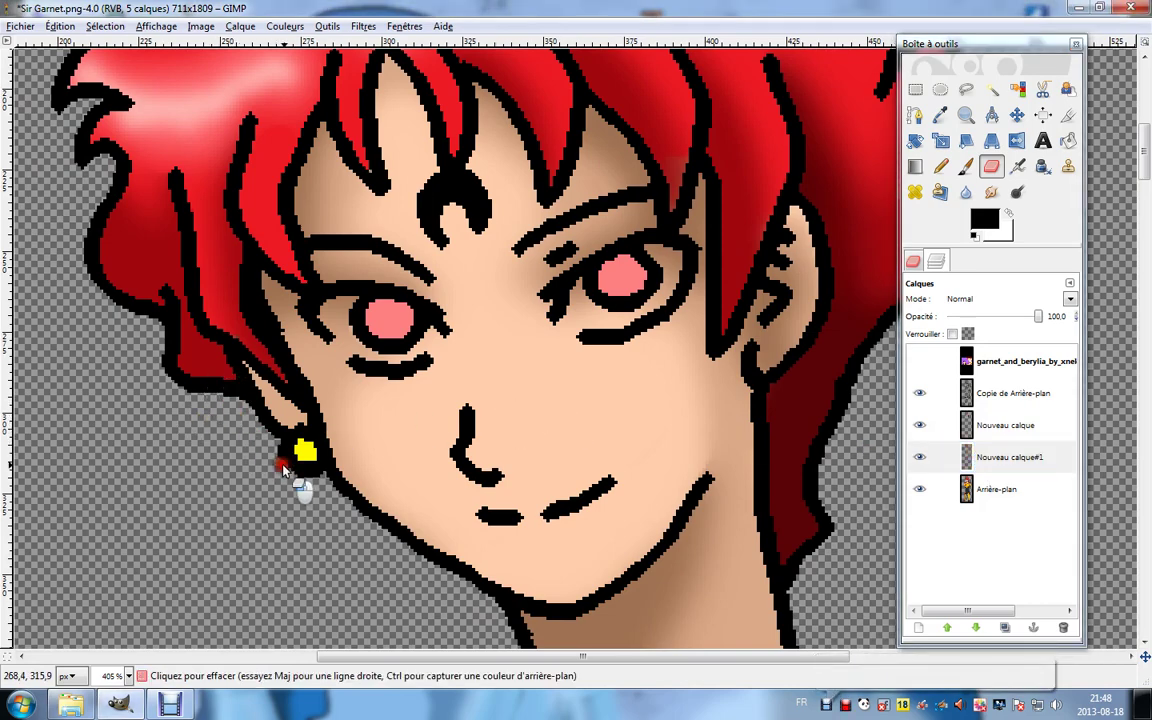
drag(524, 538, 509, 491)
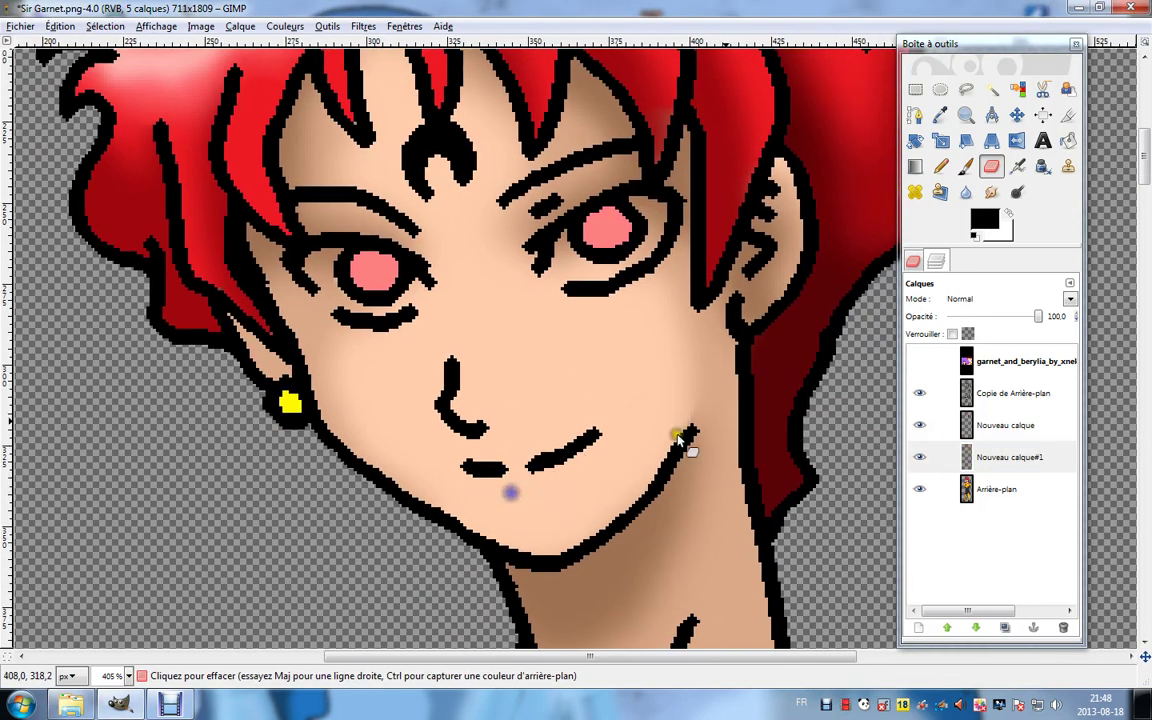
Add a new 711 × 1809 px layer with transparency directly above Nouveau calque.
click(975, 414)
click(918, 627)
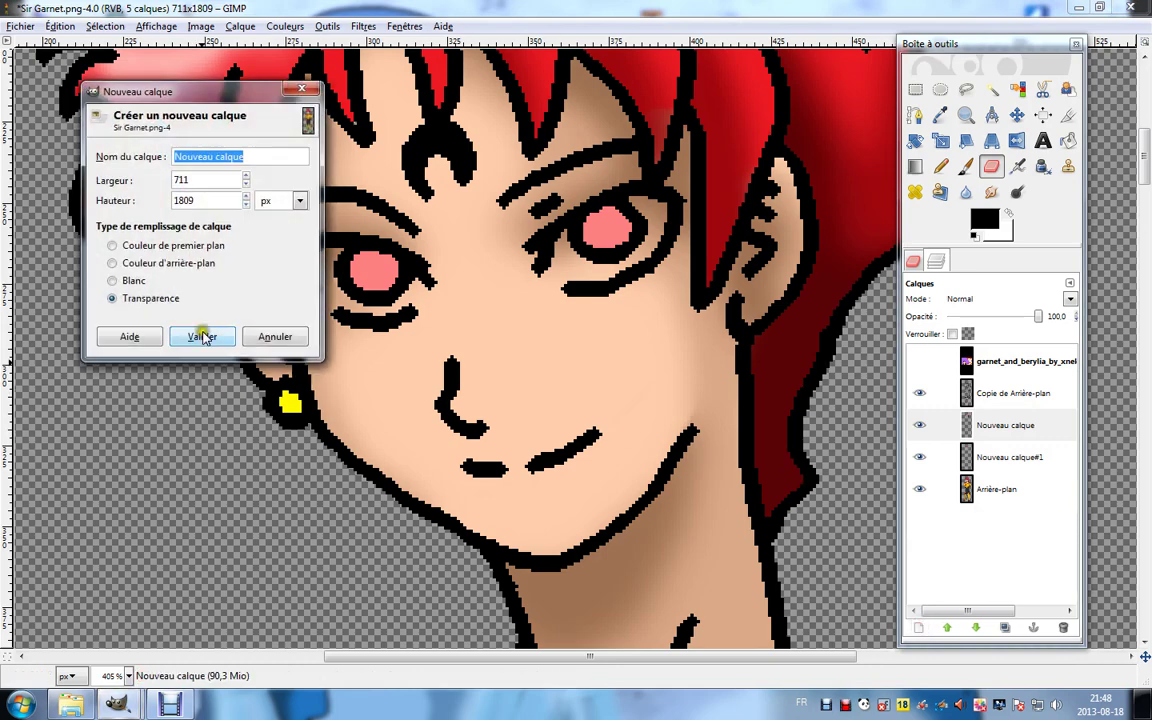
click(203, 336)
Fill in the whites of both eyes on Nouveau calque#2 with the Pencil in white (ffffff).
click(941, 167)
click(984, 219)
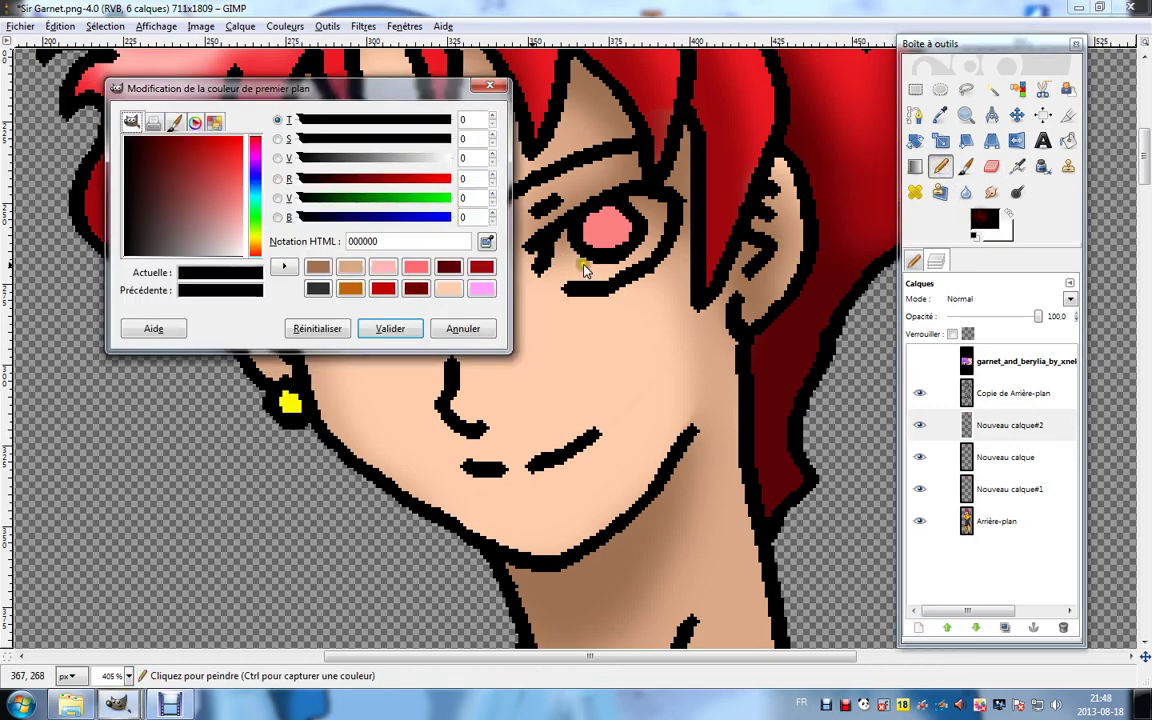
drag(236, 239, 266, 270)
click(388, 330)
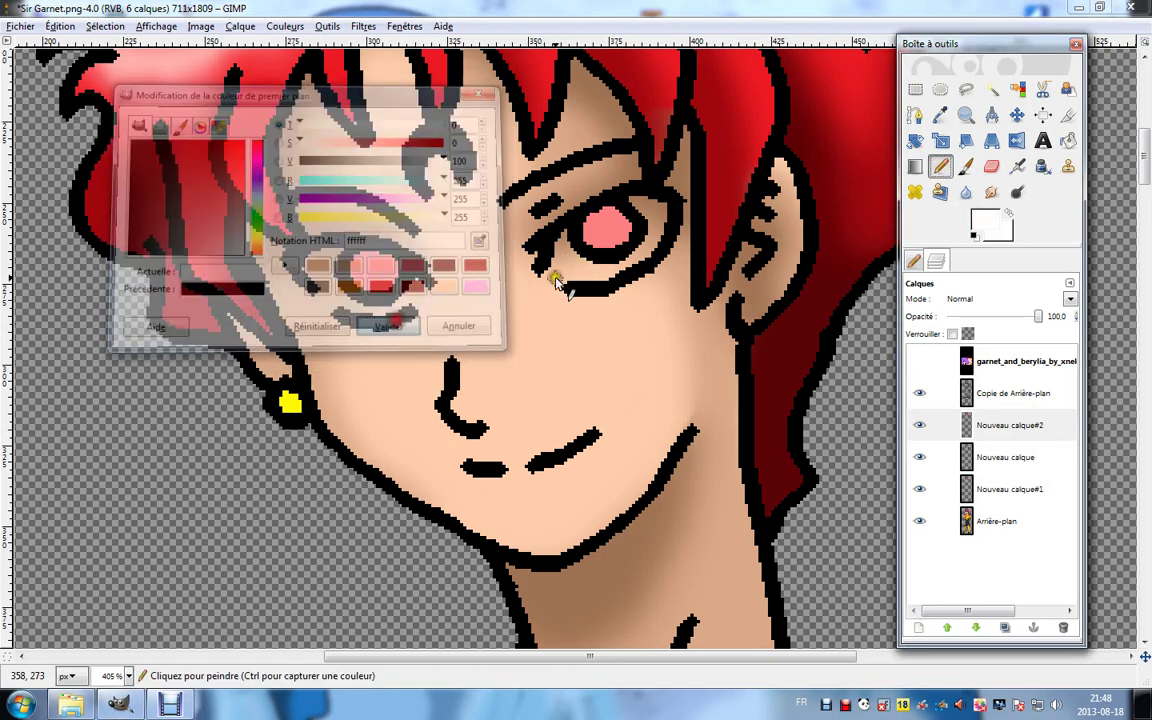
mouse_move(558, 232)
mouse_down()
mouse_move(581, 279)
mouse_move(555, 268)
mouse_move(585, 264)
mouse_move(564, 242)
mouse_move(605, 279)
mouse_up()
mouse_move(657, 240)
mouse_down()
mouse_move(664, 207)
mouse_move(632, 199)
mouse_move(652, 227)
mouse_up()
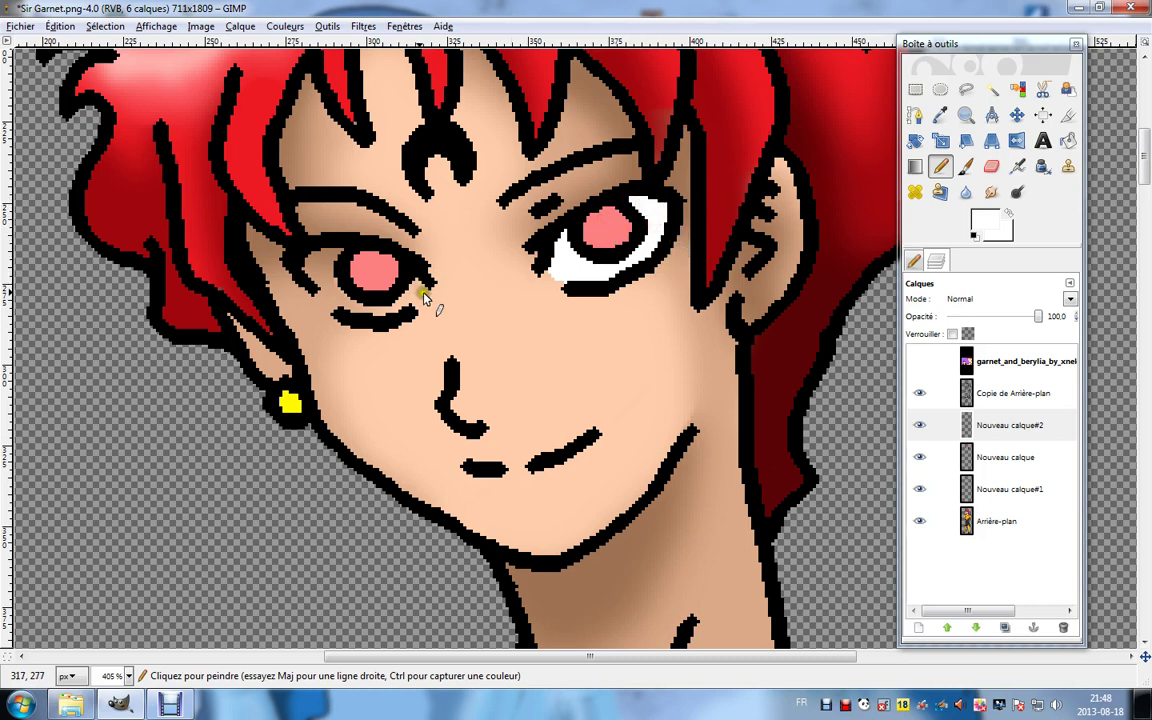
mouse_move(420, 285)
mouse_down()
mouse_move(360, 308)
mouse_move(323, 291)
mouse_move(307, 267)
mouse_move(340, 255)
mouse_move(307, 265)
mouse_move(347, 301)
mouse_up()
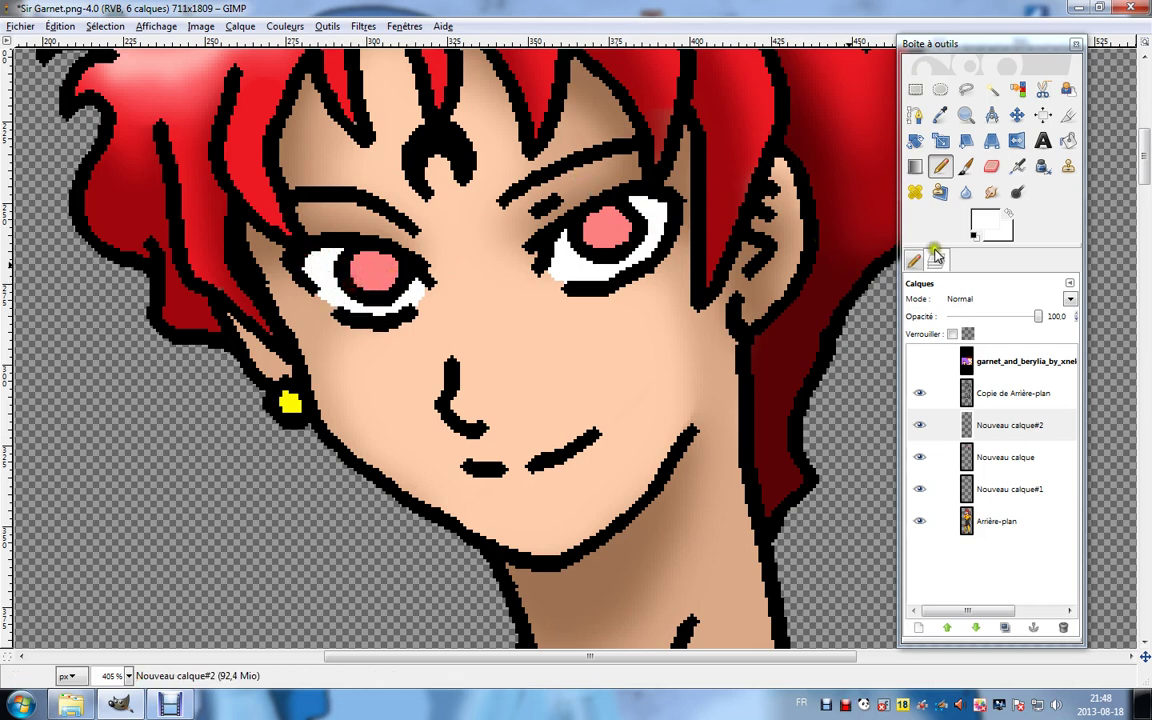
Draw black pupils and iris details in both eyes on Copie de Arrière-plan with the Pencil at brush scale 0.20.
click(976, 233)
click(960, 393)
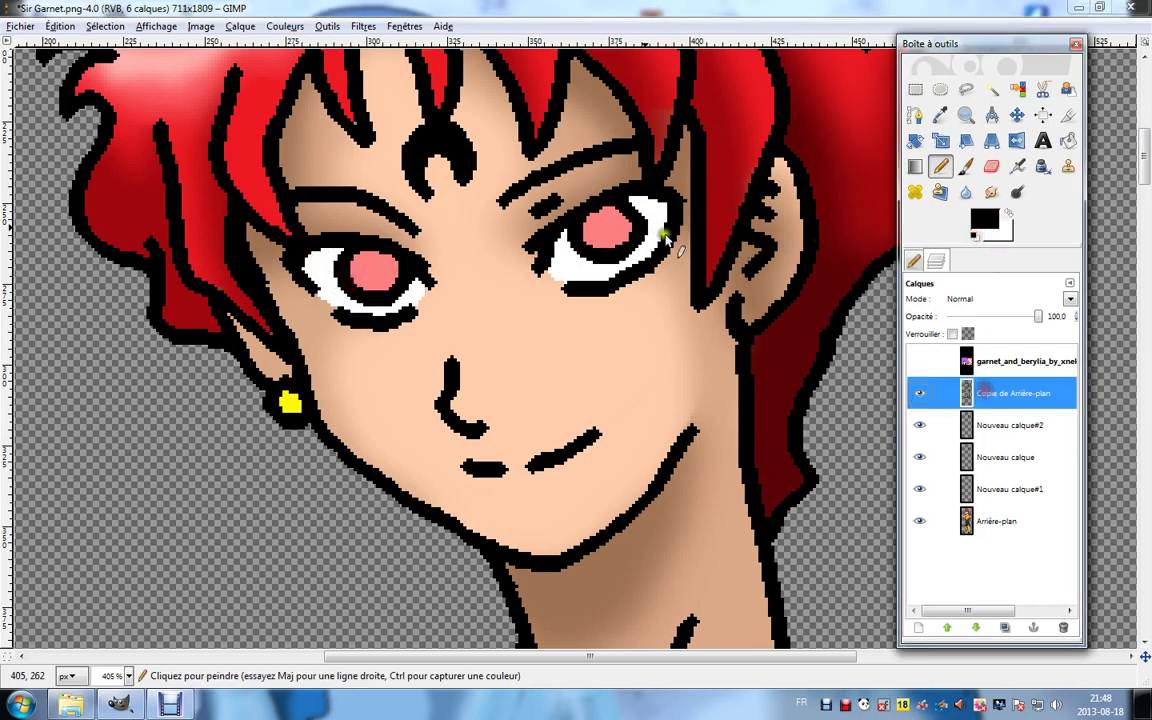
click(916, 263)
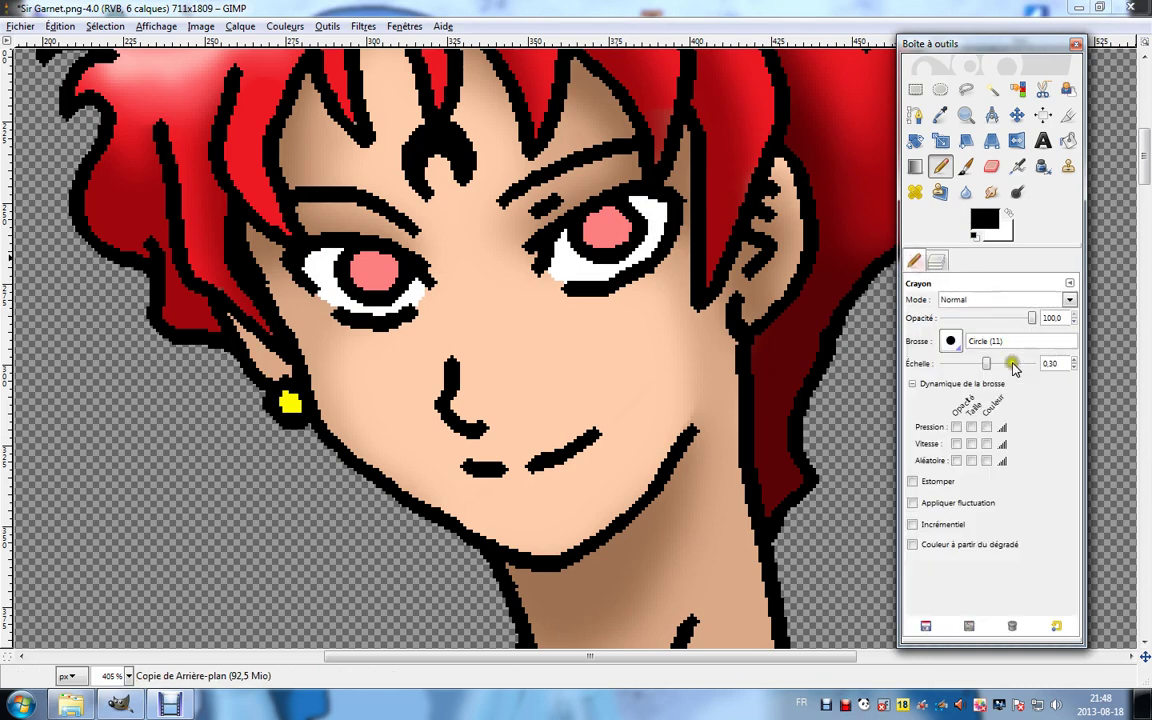
drag(989, 366, 986, 366)
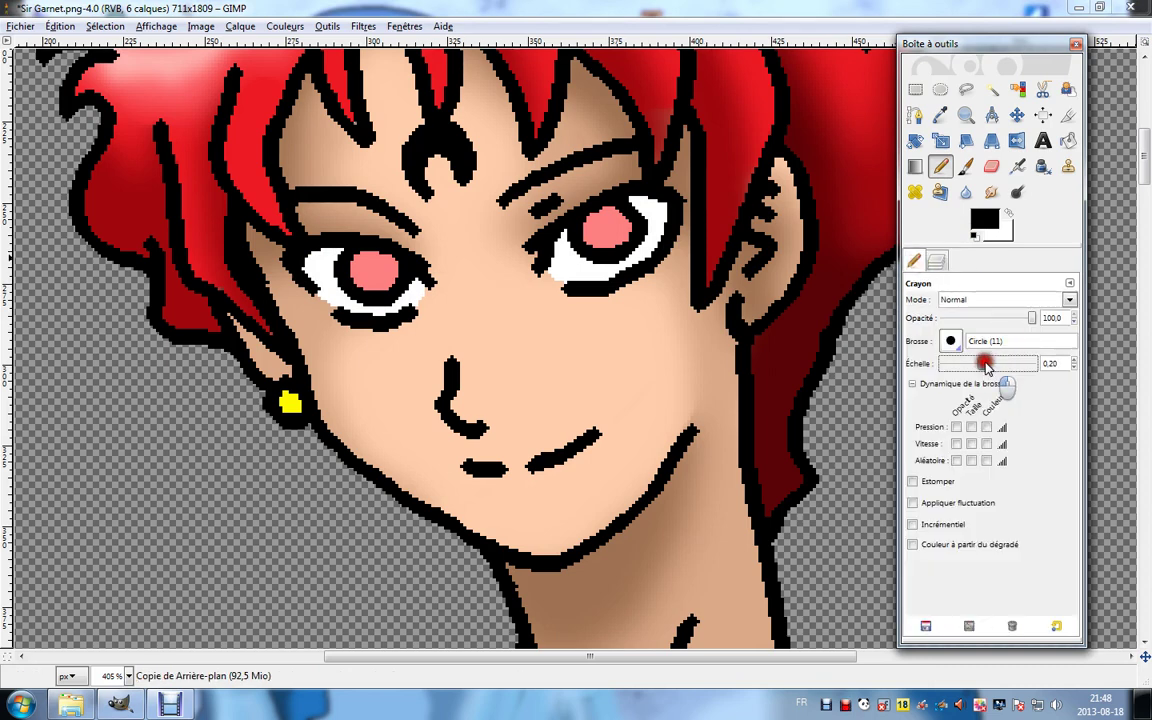
click(1075, 363)
click(597, 214)
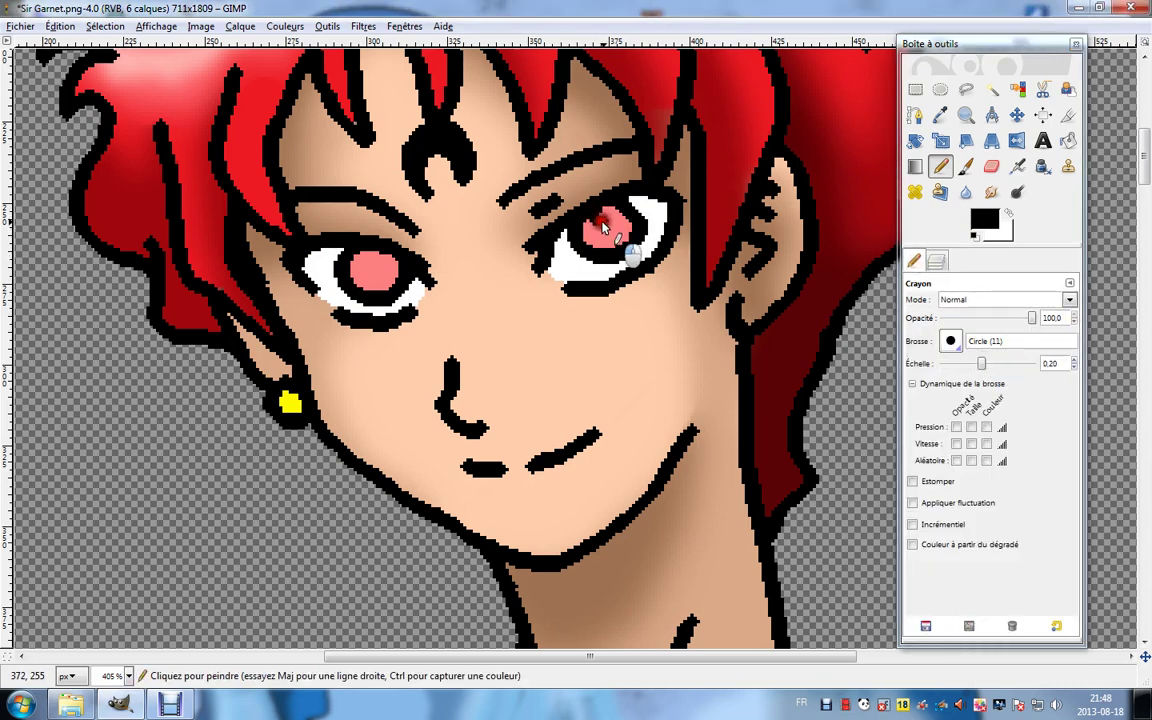
drag(619, 229, 630, 221)
click(600, 232)
click(390, 272)
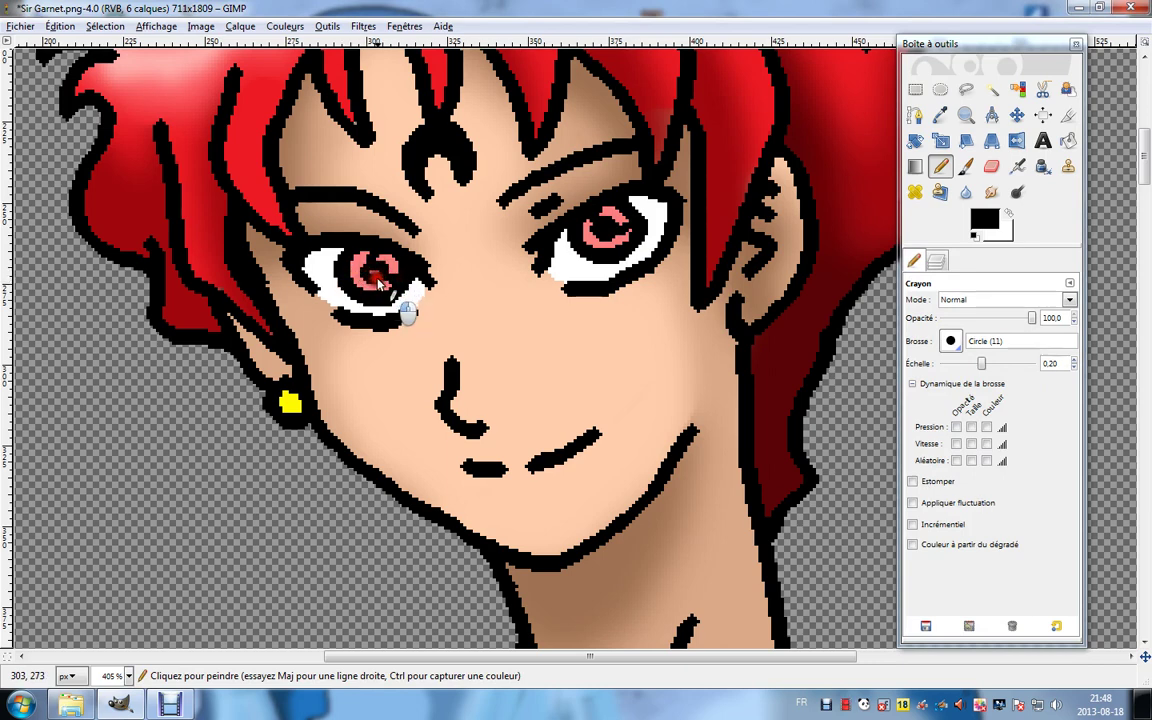
Fill the small enclosed highlight area in each iris with the white background colour using Bucket Fill.
click(945, 243)
click(1068, 141)
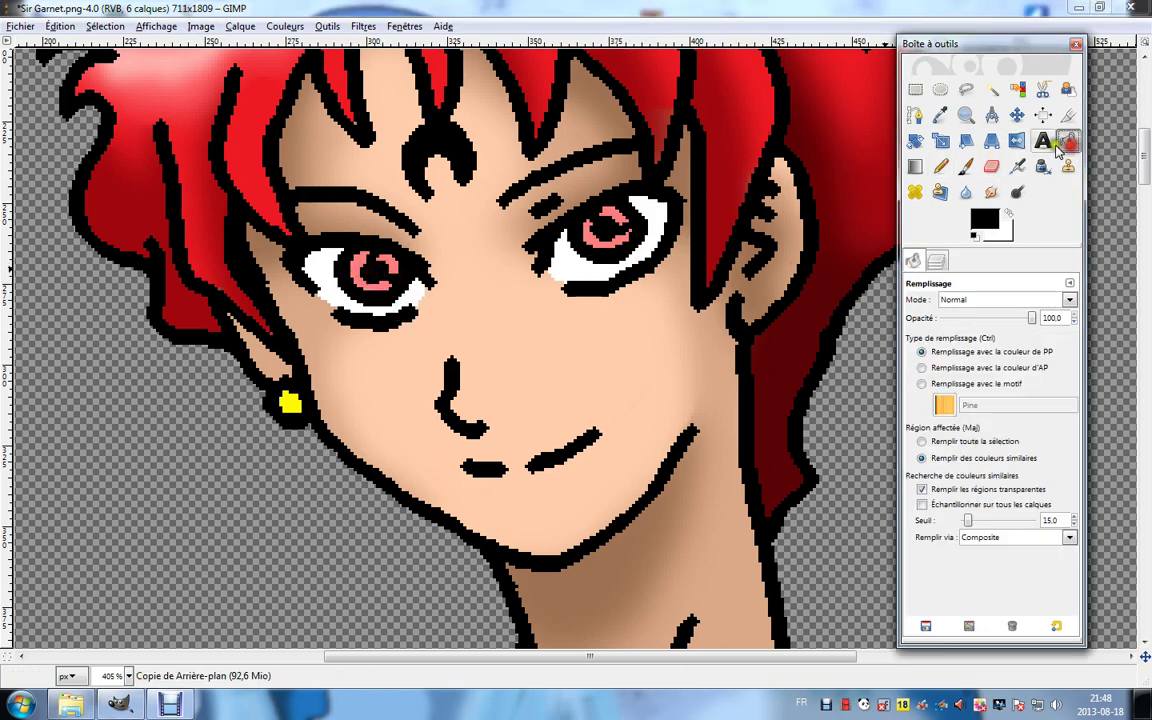
ctrl+click(387, 264)
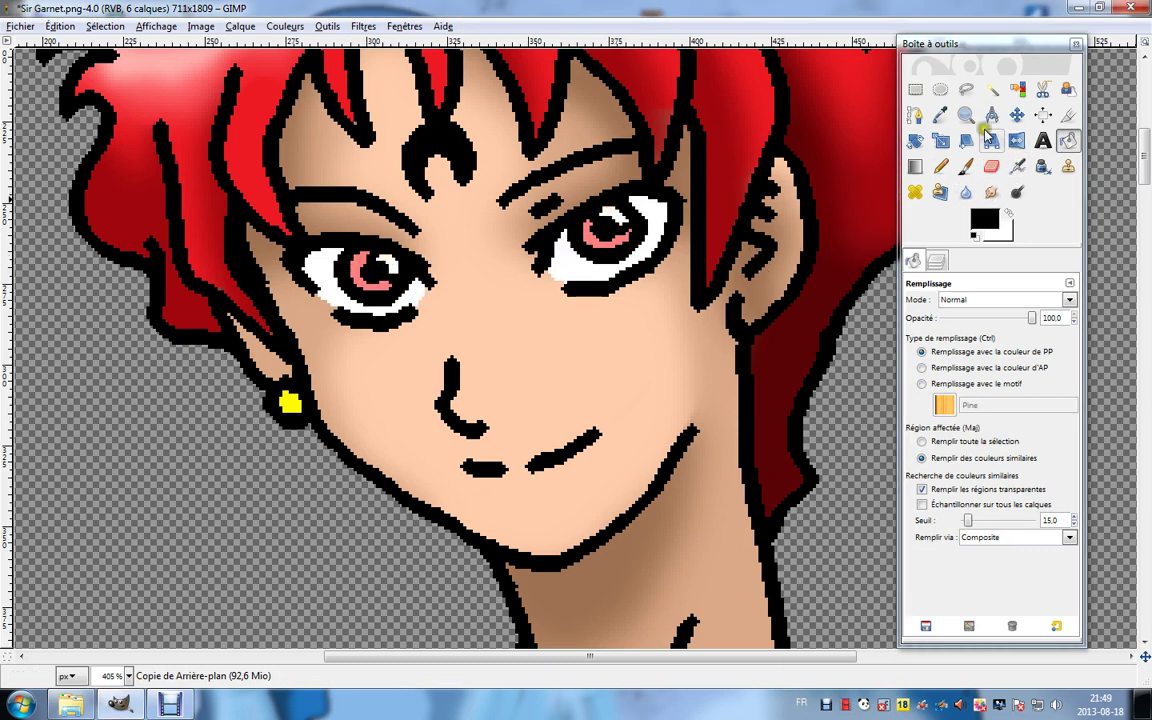
click(940, 116)
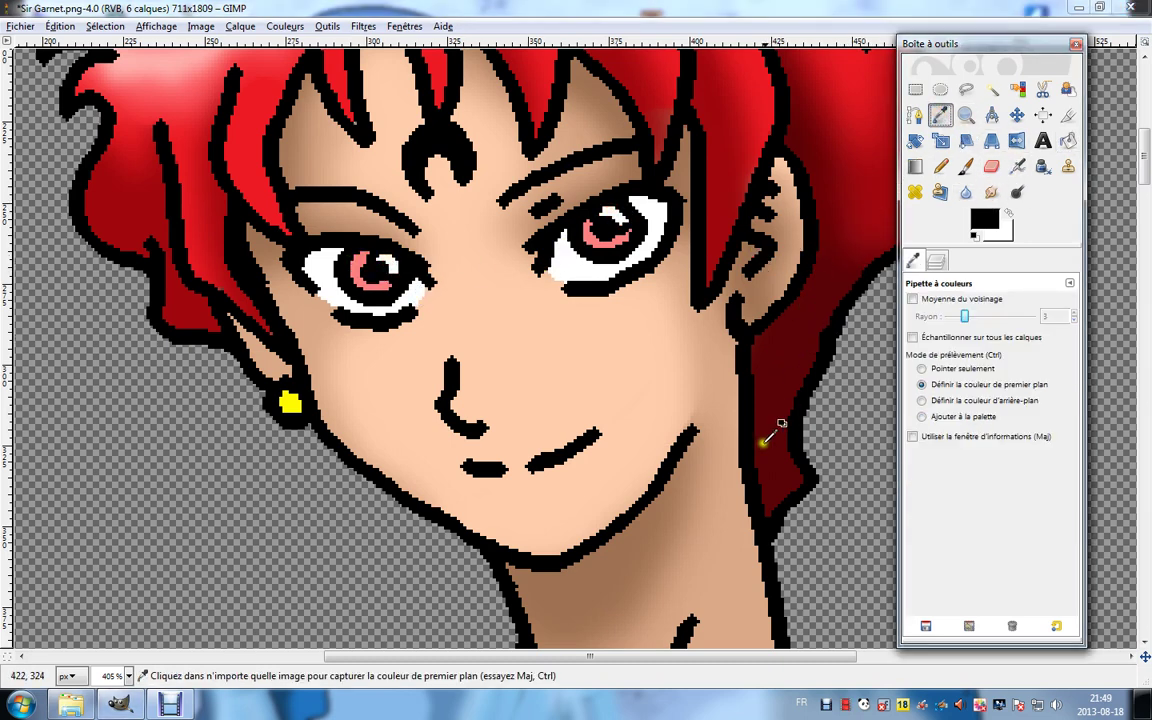
scroll(756, 467, down, 3)
scroll(689, 411, down, 6)
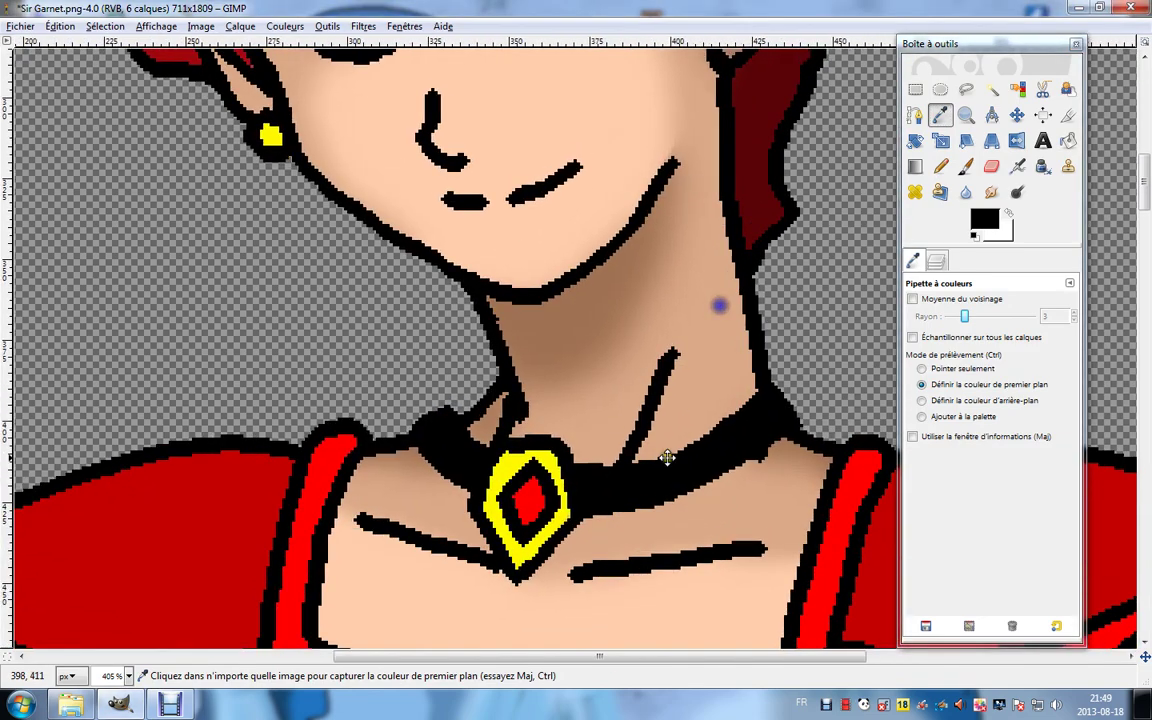
scroll(640, 418, down, 4)
scroll(670, 300, up, 12)
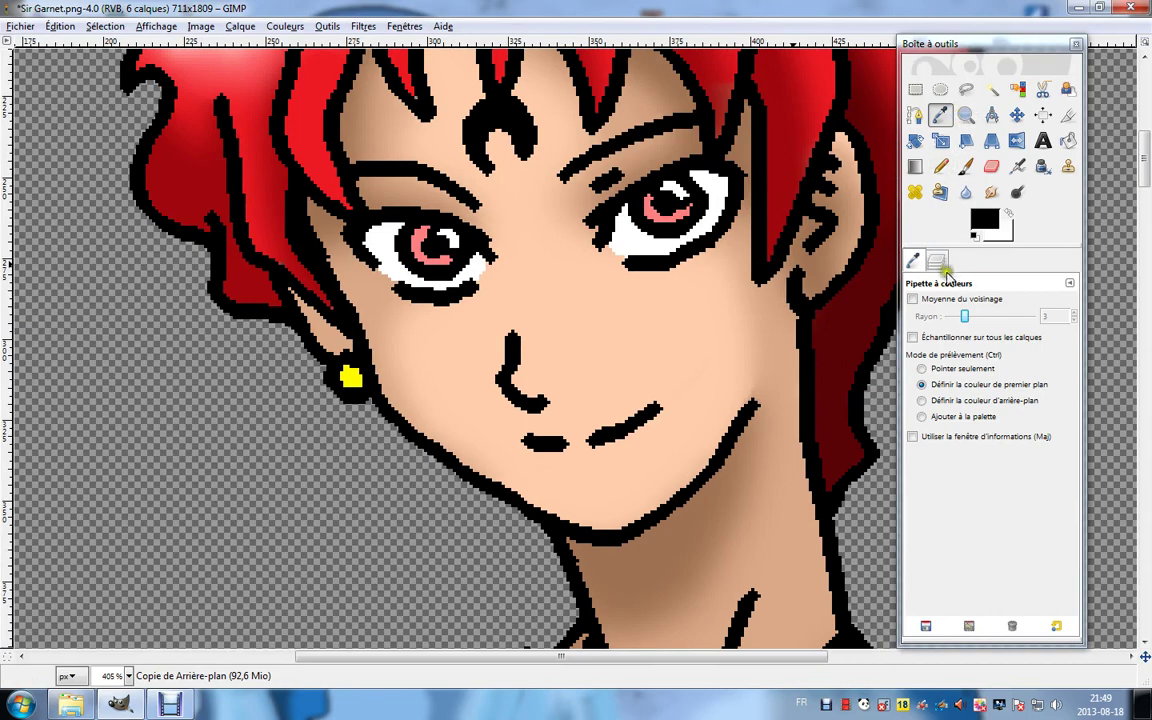
Merge Copie de Arrière-plan down into Nouveau calque#2 and Nouveau calque down into Nouveau calque#1.
click(941, 264)
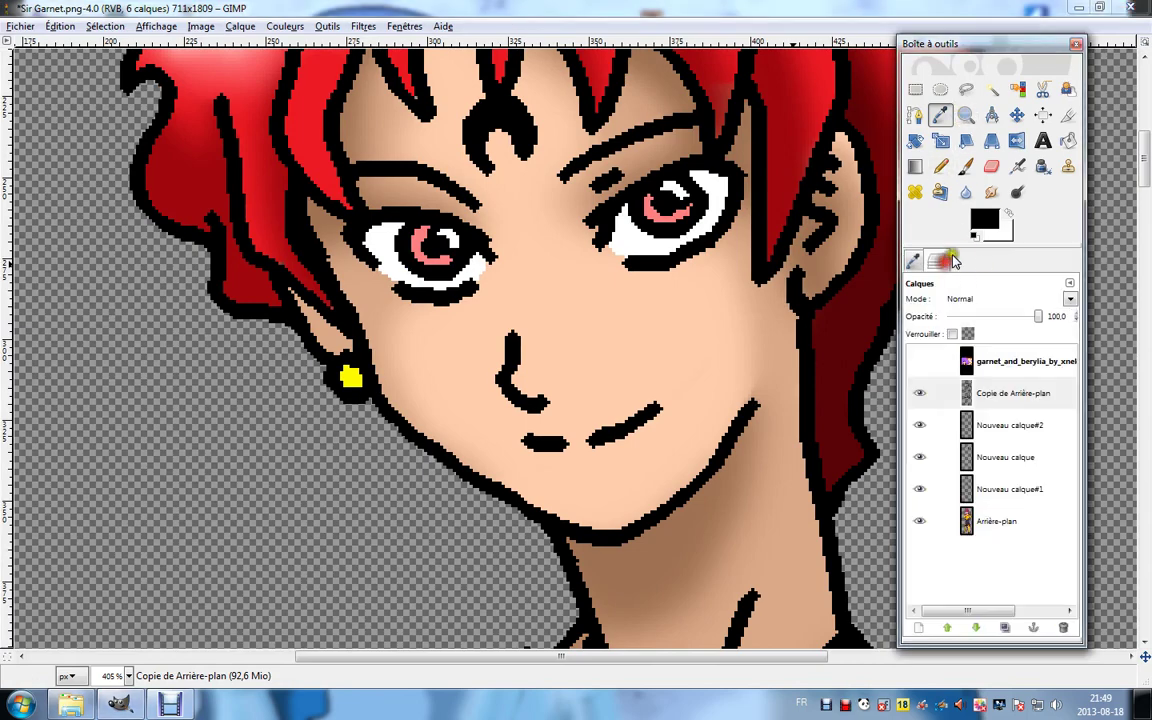
right_click(975, 400)
click(750, 100)
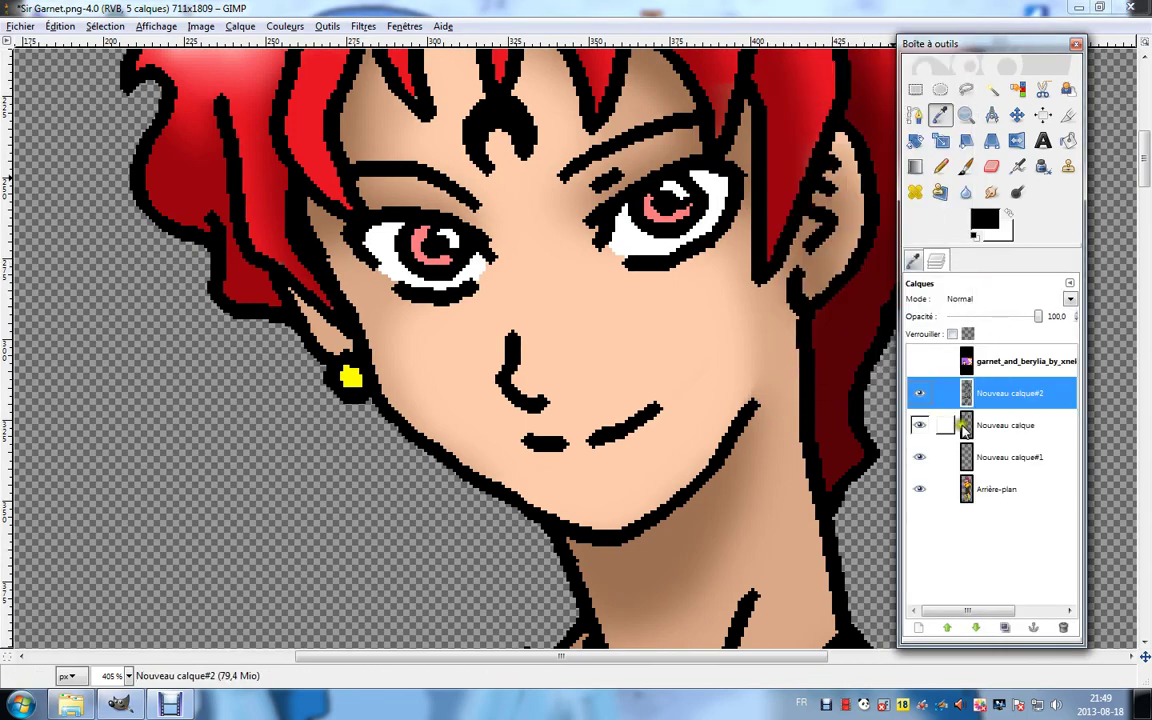
right_click(963, 428)
click(845, 104)
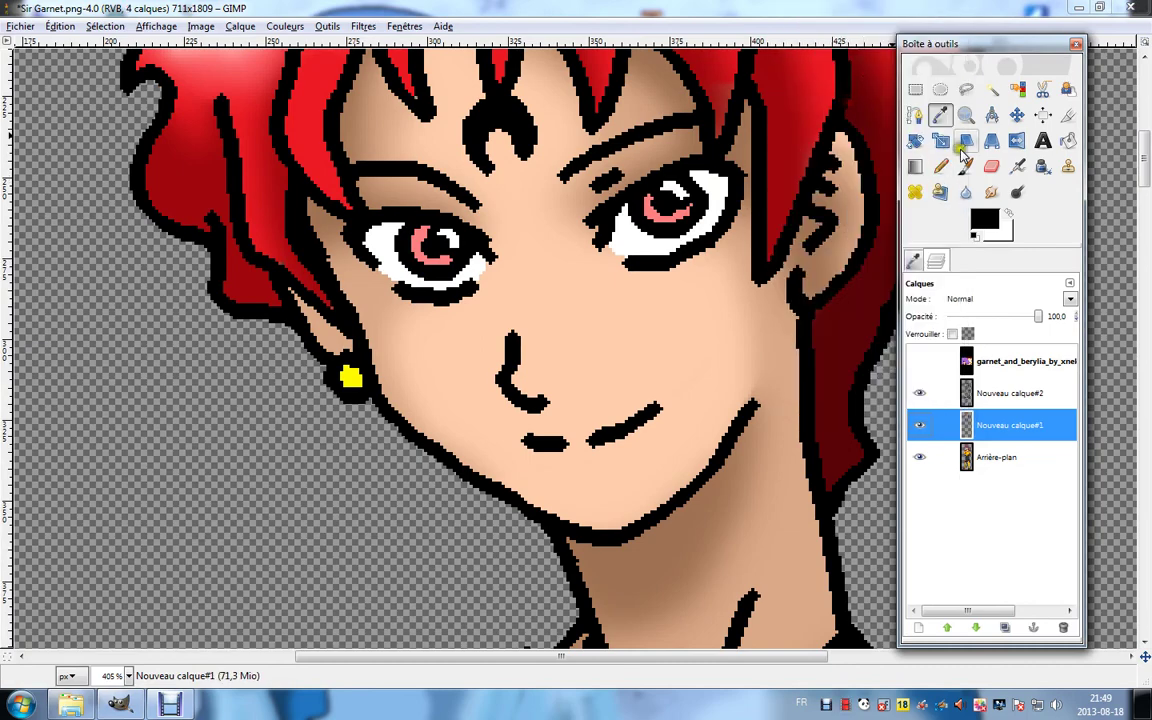
Sample the dark red of the left-hand shoulder pad from Arrière-plan and add a transparent layer directly above it.
scroll(690, 400, down, 15)
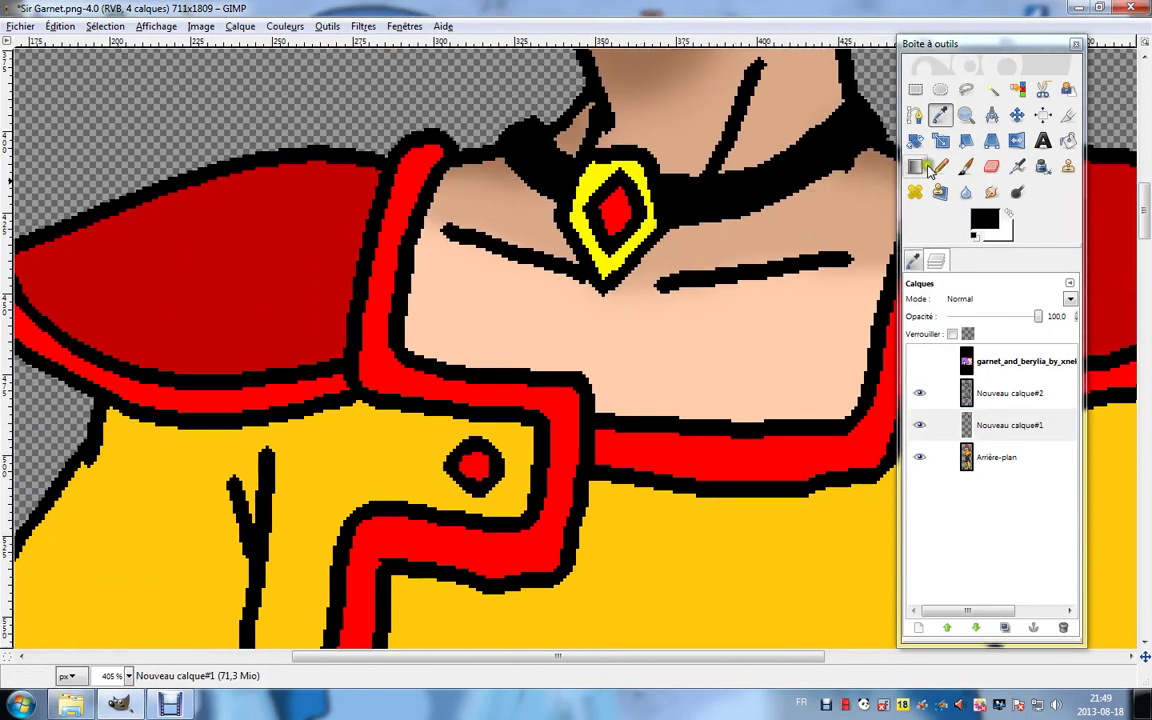
click(940, 116)
click(968, 457)
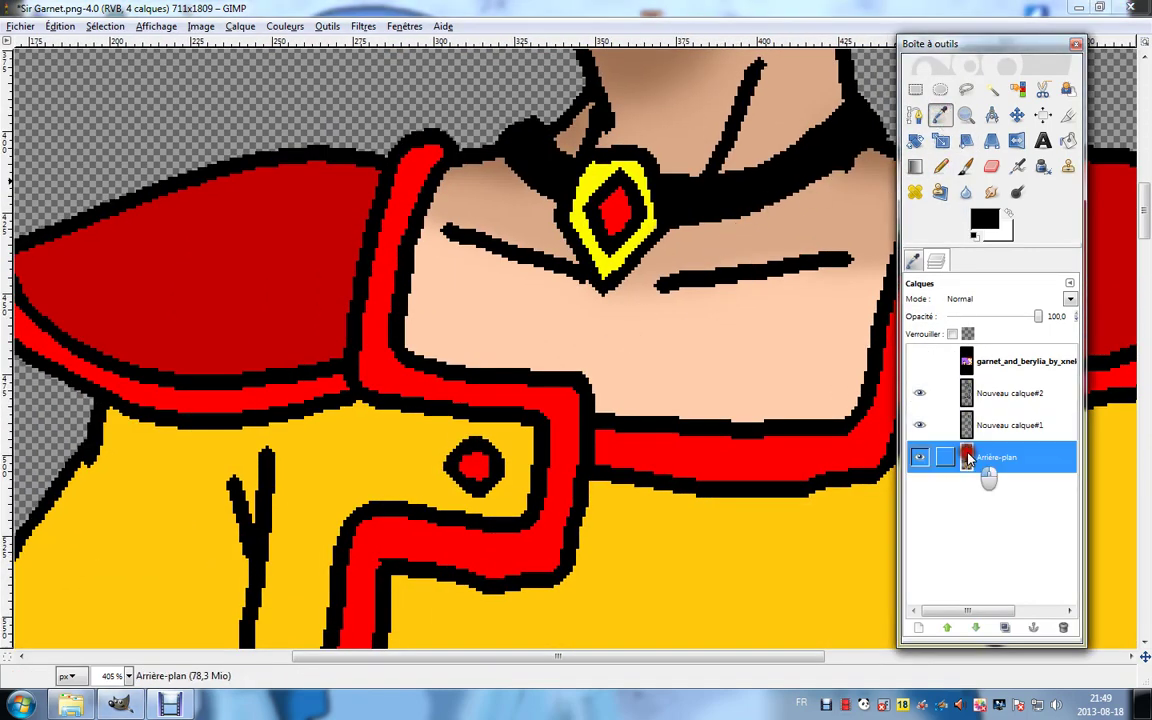
click(285, 292)
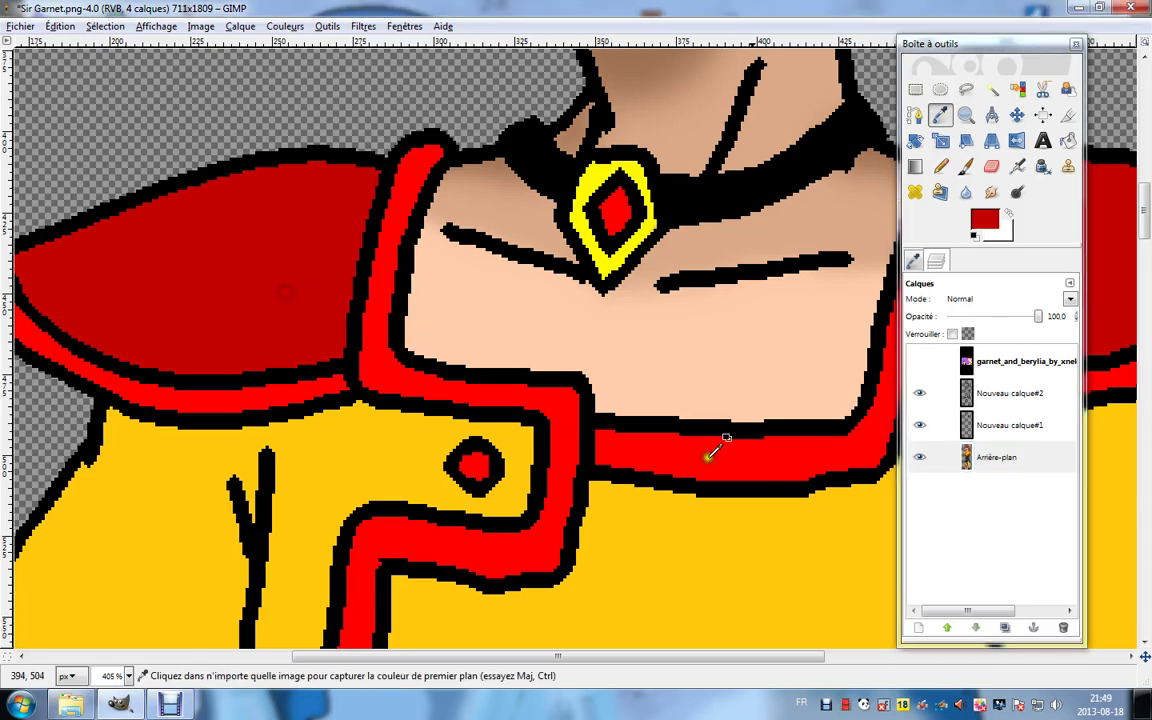
click(918, 628)
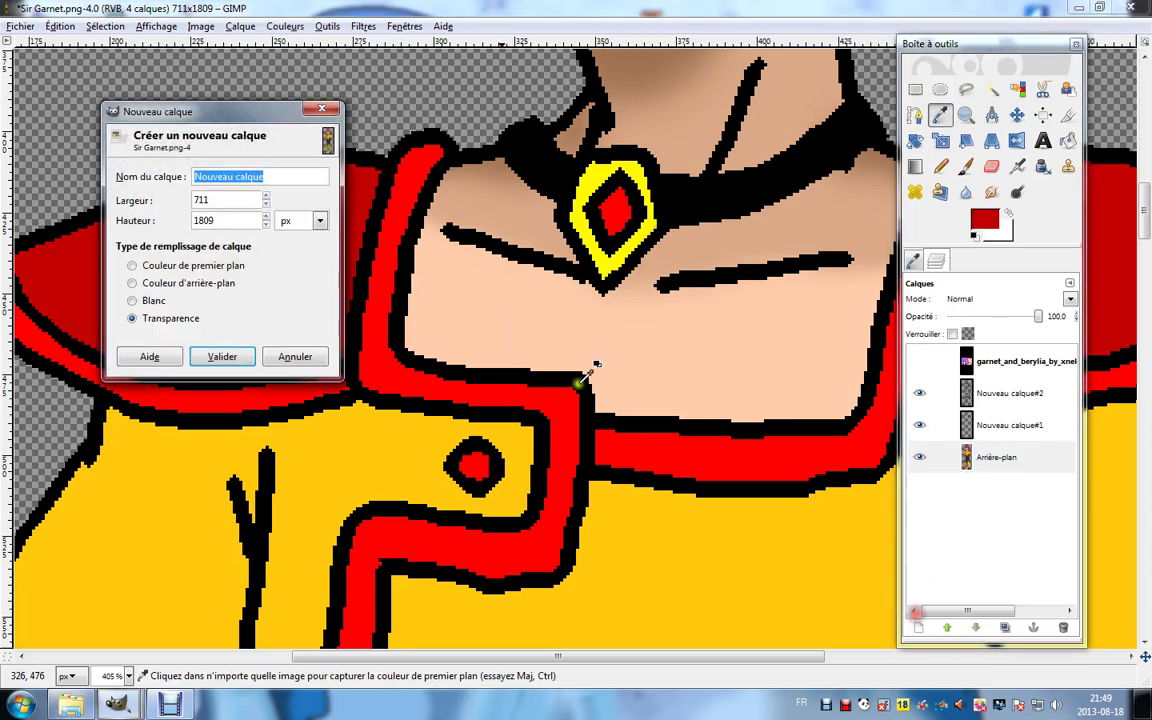
click(226, 356)
Set the Paintbrush colour to 770000 and paint shadows along the edges of the left-hand shoulder pad and its red trim.
click(965, 167)
click(984, 220)
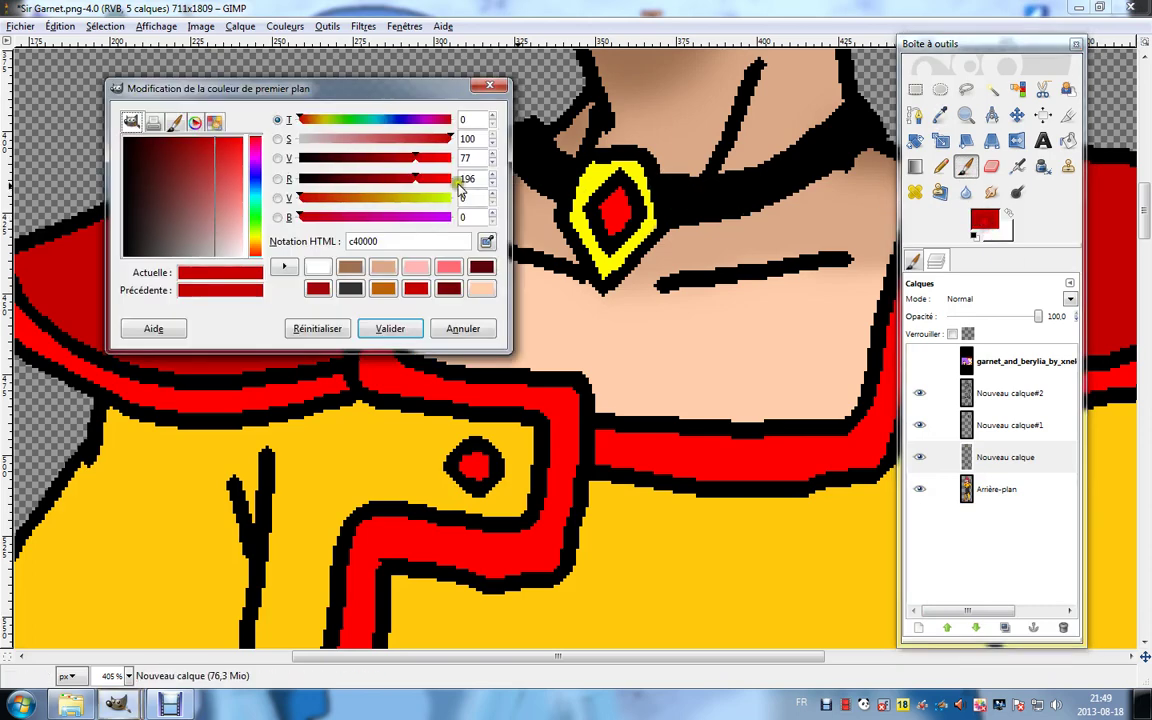
click(181, 140)
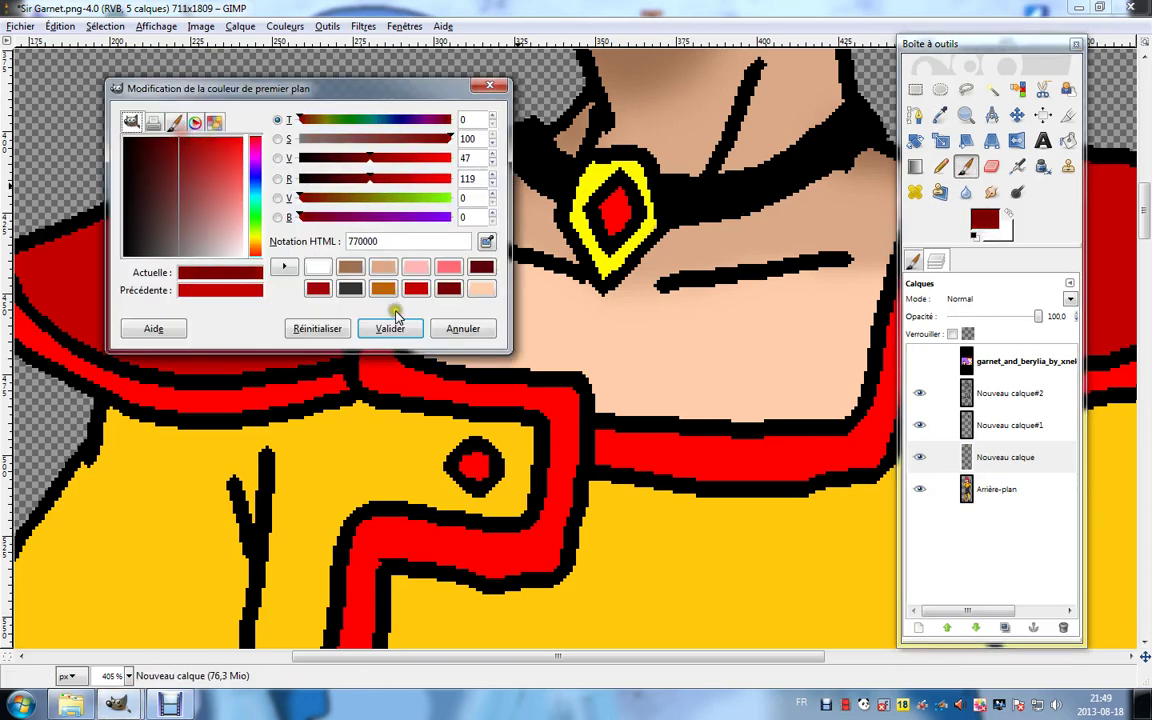
click(390, 328)
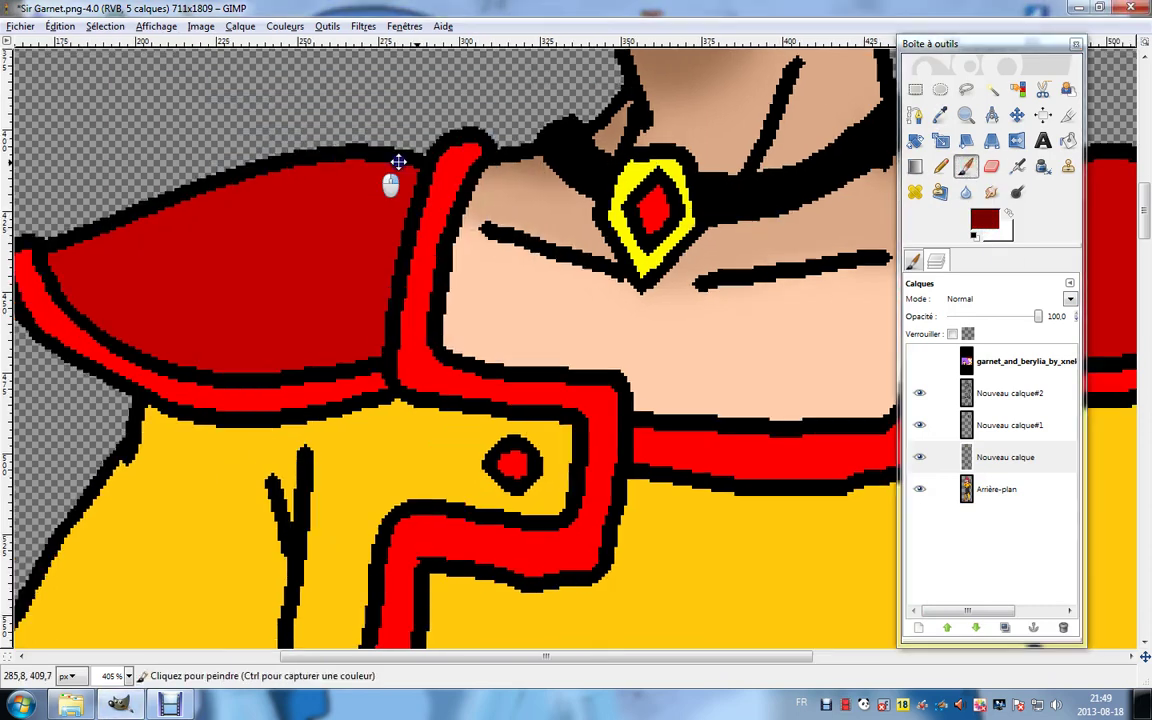
drag(398, 162, 570, 187)
mouse_move(499, 180)
mouse_down()
mouse_move(586, 200)
mouse_move(611, 235)
mouse_move(612, 275)
mouse_move(568, 324)
mouse_move(491, 358)
mouse_move(396, 370)
mouse_move(301, 362)
mouse_move(256, 338)
mouse_move(200, 268)
mouse_up()
mouse_move(447, 390)
mouse_down()
mouse_move(303, 386)
mouse_move(553, 391)
mouse_move(548, 355)
mouse_move(622, 210)
mouse_move(558, 175)
mouse_move(602, 170)
mouse_up()
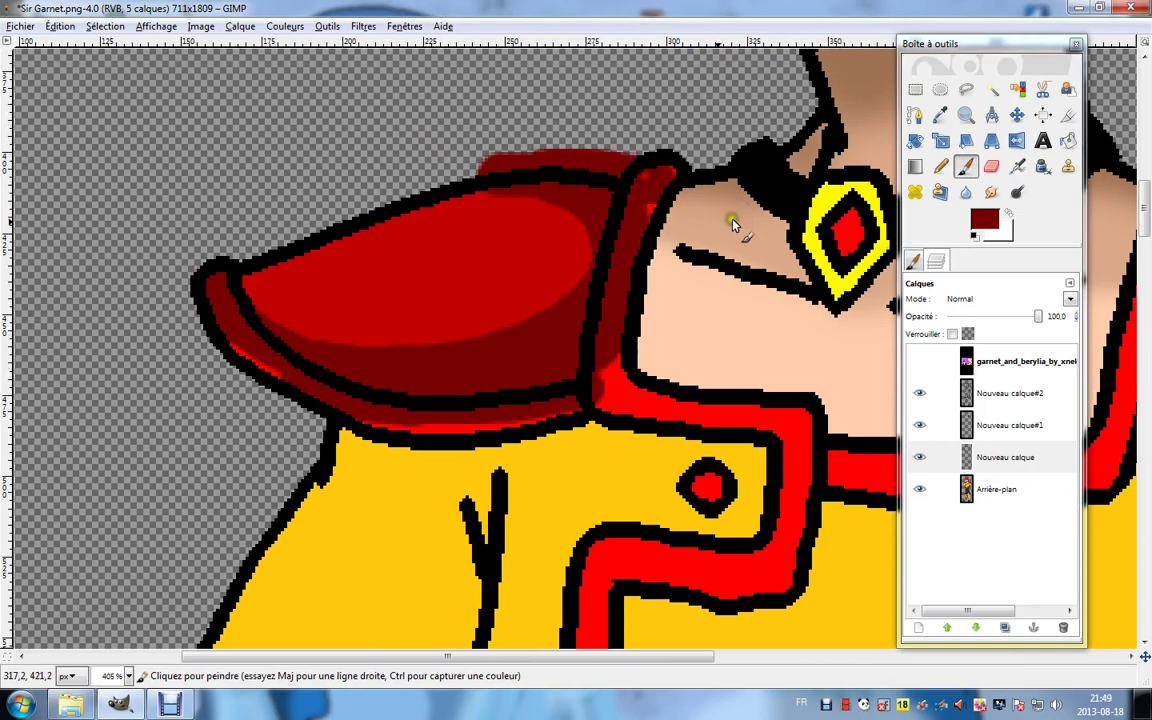
Paint matching dark red shadows along the edges of the right-hand shoulder pad and its trim.
mouse_move(793, 228)
mouse_down()
mouse_move(468, 231)
mouse_move(360, 218)
mouse_up()
drag(708, 214, 432, 163)
scroll(432, 163, right, 2)
mouse_move(542, 103)
mouse_down()
mouse_move(563, 105)
mouse_move(480, 125)
mouse_up()
mouse_move(422, 192)
mouse_down()
mouse_move(415, 225)
mouse_move(444, 269)
mouse_move(511, 290)
mouse_move(594, 297)
mouse_move(727, 257)
mouse_move(789, 256)
mouse_move(526, 332)
mouse_move(450, 306)
mouse_move(443, 282)
mouse_move(402, 246)
mouse_move(410, 299)
mouse_up()
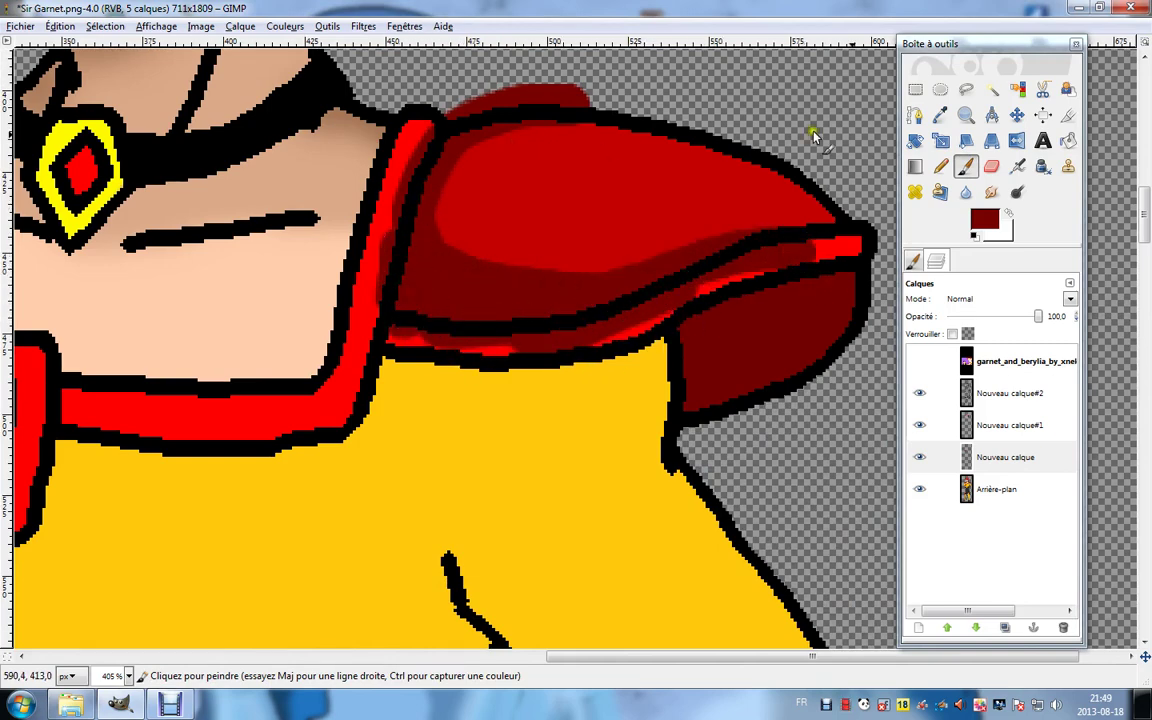
Blur the dark red shadows on both shoulder pads and their trim with the Blur tool.
click(965, 192)
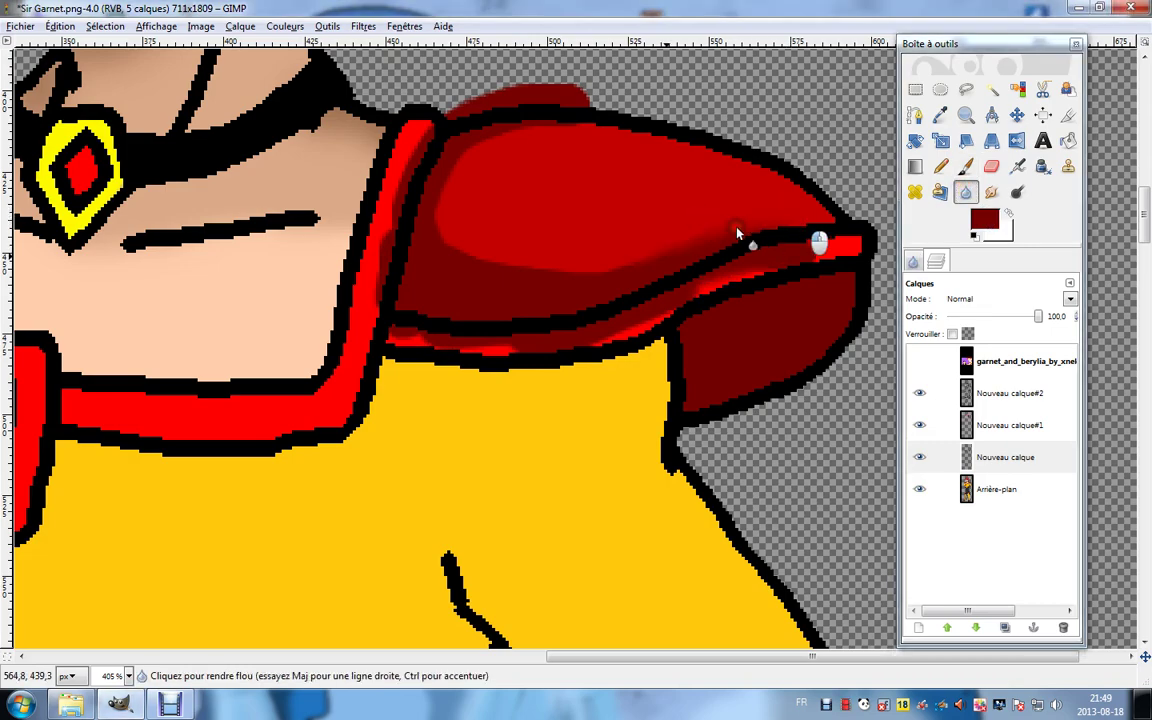
mouse_move(798, 201)
mouse_down()
mouse_move(597, 226)
mouse_move(396, 193)
mouse_move(400, 262)
mouse_up()
drag(278, 227, 396, 215)
scroll(396, 215, left, 10)
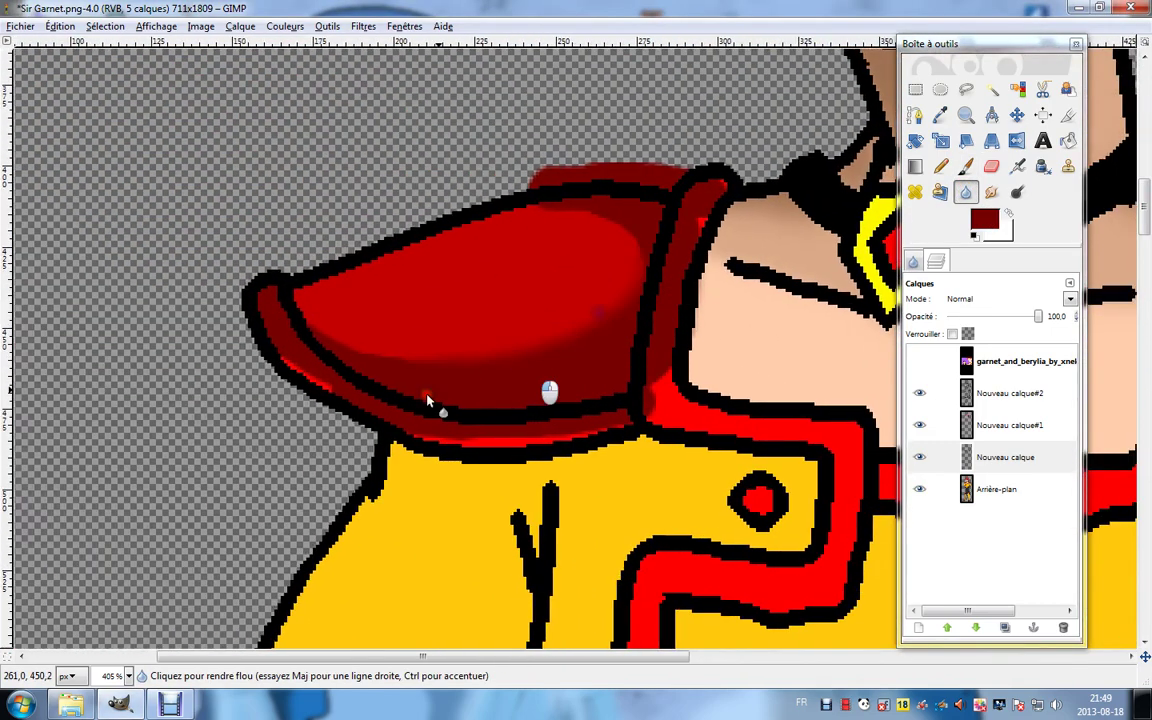
mouse_move(688, 281)
mouse_down()
mouse_move(481, 408)
mouse_move(369, 391)
mouse_move(620, 231)
mouse_move(597, 216)
mouse_move(407, 257)
mouse_move(645, 196)
mouse_up()
Erase the blurred shadow from the red trim and outside the outline of the left-hand shoulder pad.
click(991, 166)
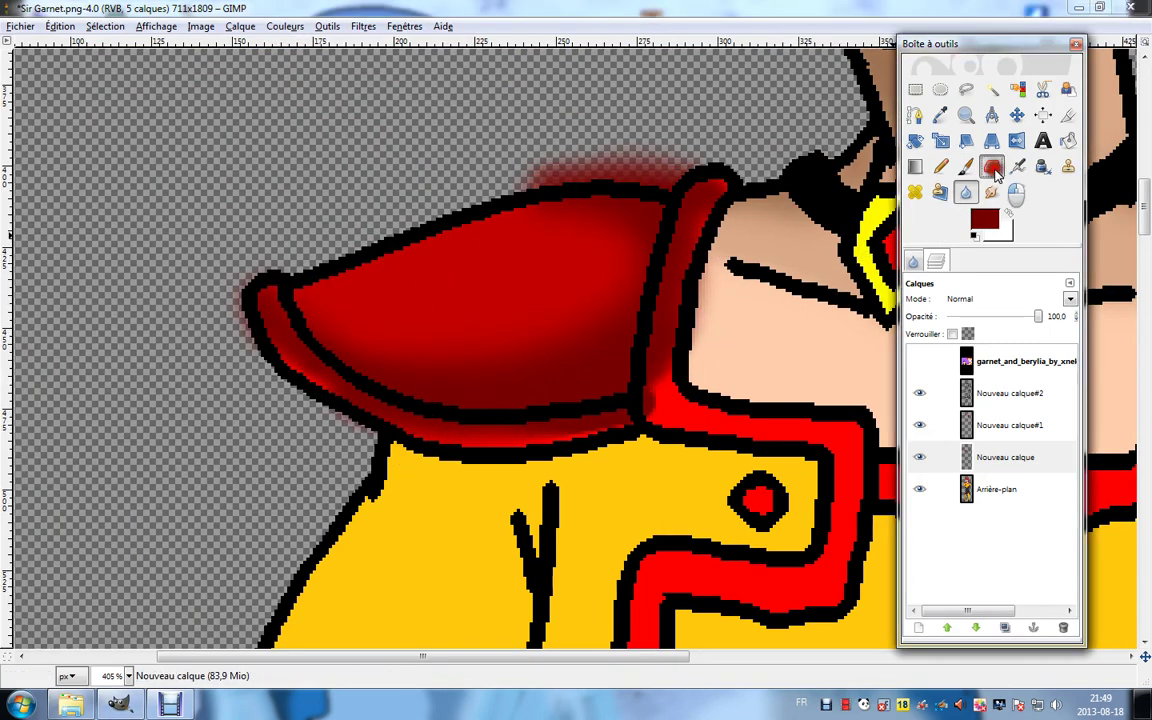
mouse_move(714, 193)
mouse_down()
mouse_move(670, 340)
mouse_move(663, 417)
mouse_up()
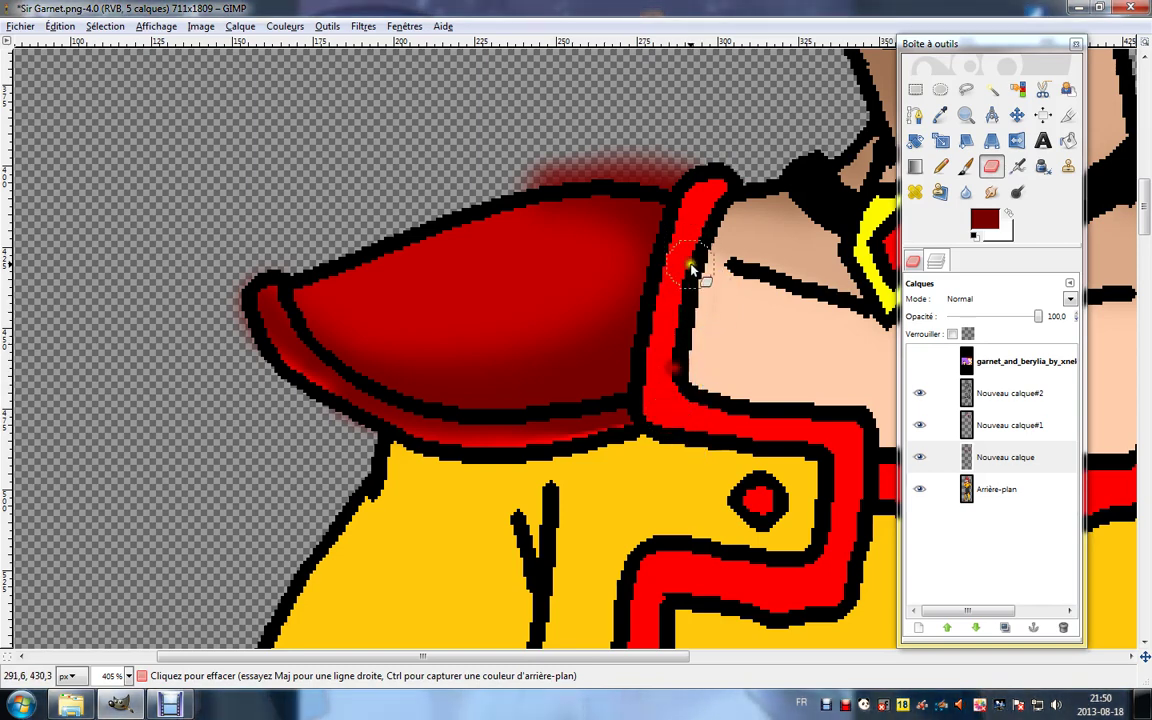
mouse_move(531, 175)
mouse_down()
mouse_move(588, 159)
mouse_move(570, 163)
mouse_move(705, 178)
mouse_up()
mouse_move(260, 280)
mouse_down()
mouse_move(241, 310)
mouse_move(268, 328)
mouse_up()
mouse_move(330, 398)
mouse_down()
mouse_move(358, 413)
mouse_move(330, 407)
mouse_move(397, 433)
mouse_move(377, 427)
mouse_move(525, 445)
mouse_move(496, 448)
mouse_move(648, 430)
mouse_up()
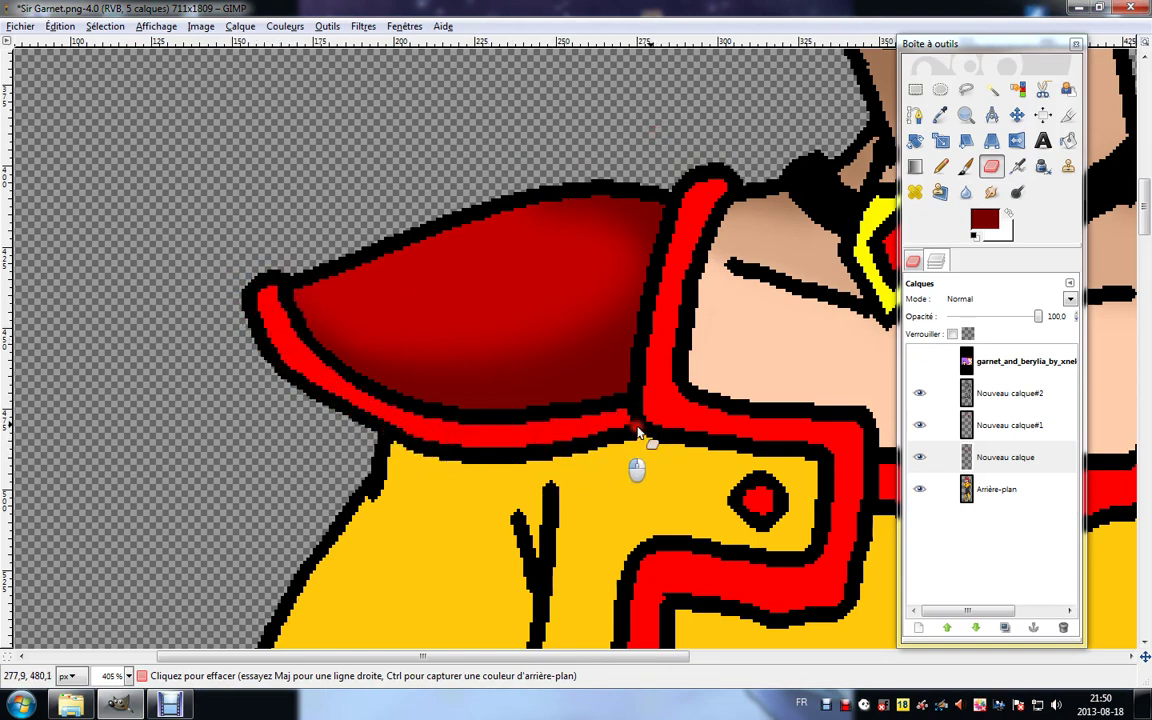
Erase the blurred shadow from the red trim and above the outline of the right-hand shoulder pad.
drag(812, 388, 391, 252)
drag(786, 207, 476, 393)
drag(507, 254, 478, 313)
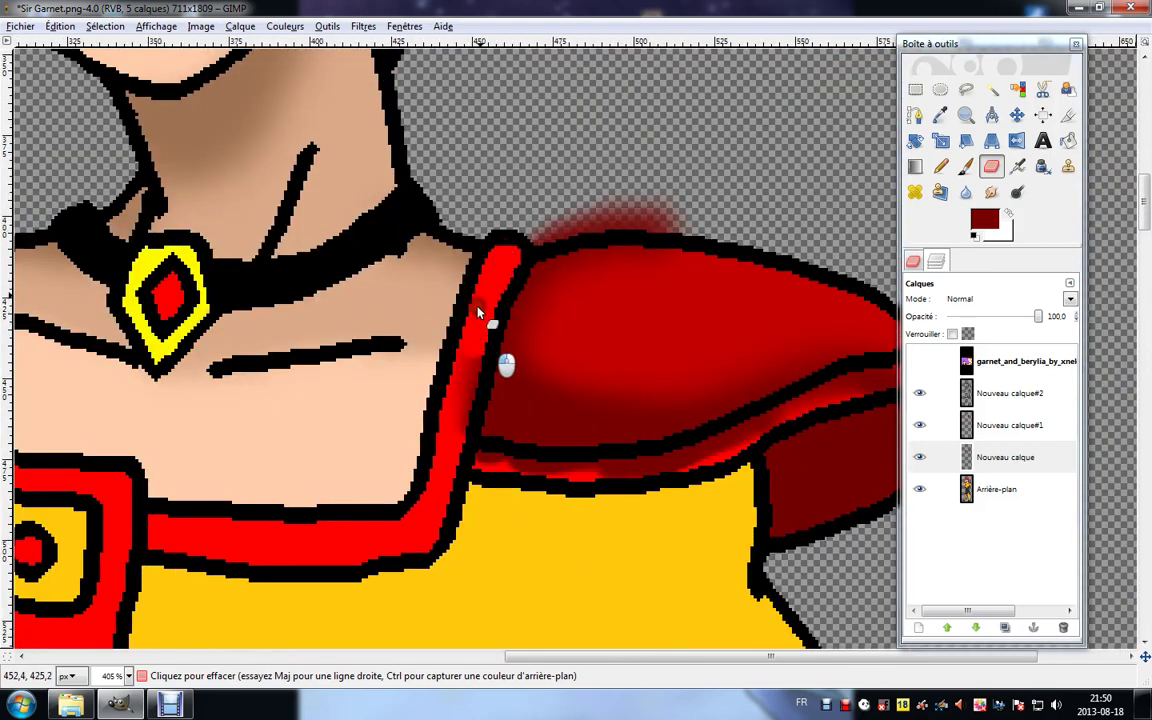
mouse_move(448, 440)
mouse_down()
mouse_move(440, 430)
mouse_move(470, 460)
mouse_move(575, 483)
mouse_move(698, 470)
mouse_move(840, 392)
mouse_move(885, 388)
mouse_up()
mouse_move(888, 387)
mouse_down()
mouse_move(677, 374)
mouse_move(737, 382)
mouse_up()
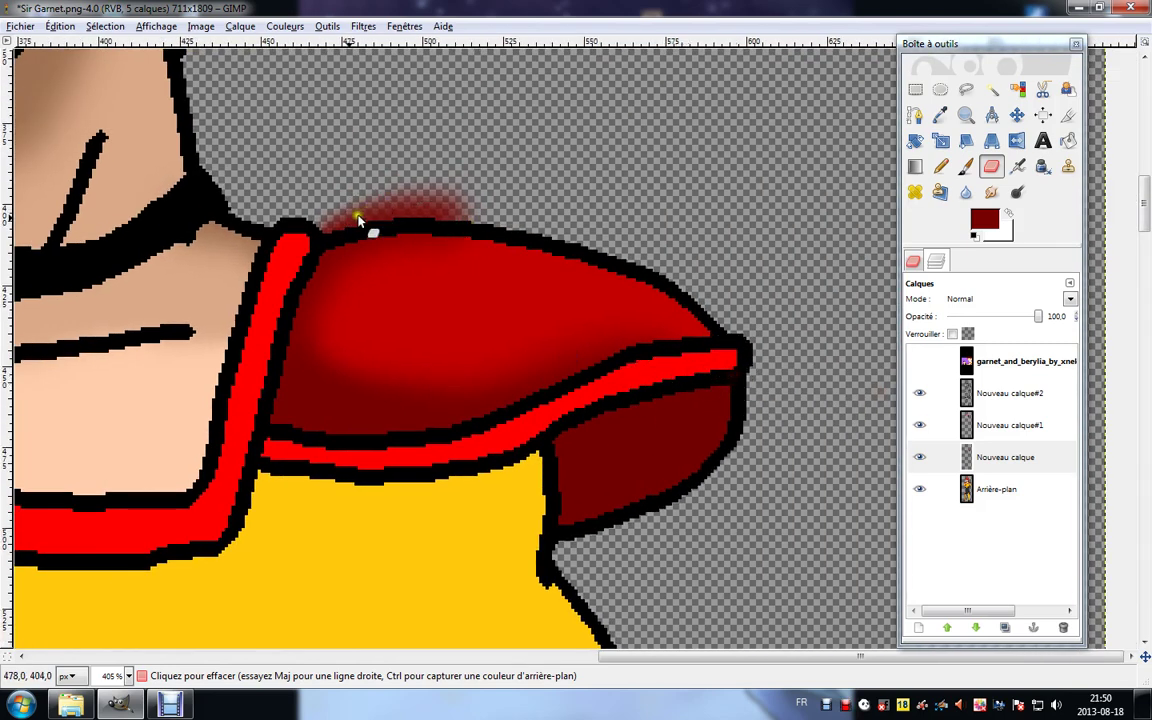
mouse_move(358, 220)
mouse_down()
mouse_move(373, 195)
mouse_move(455, 190)
mouse_move(403, 176)
mouse_move(516, 219)
mouse_up()
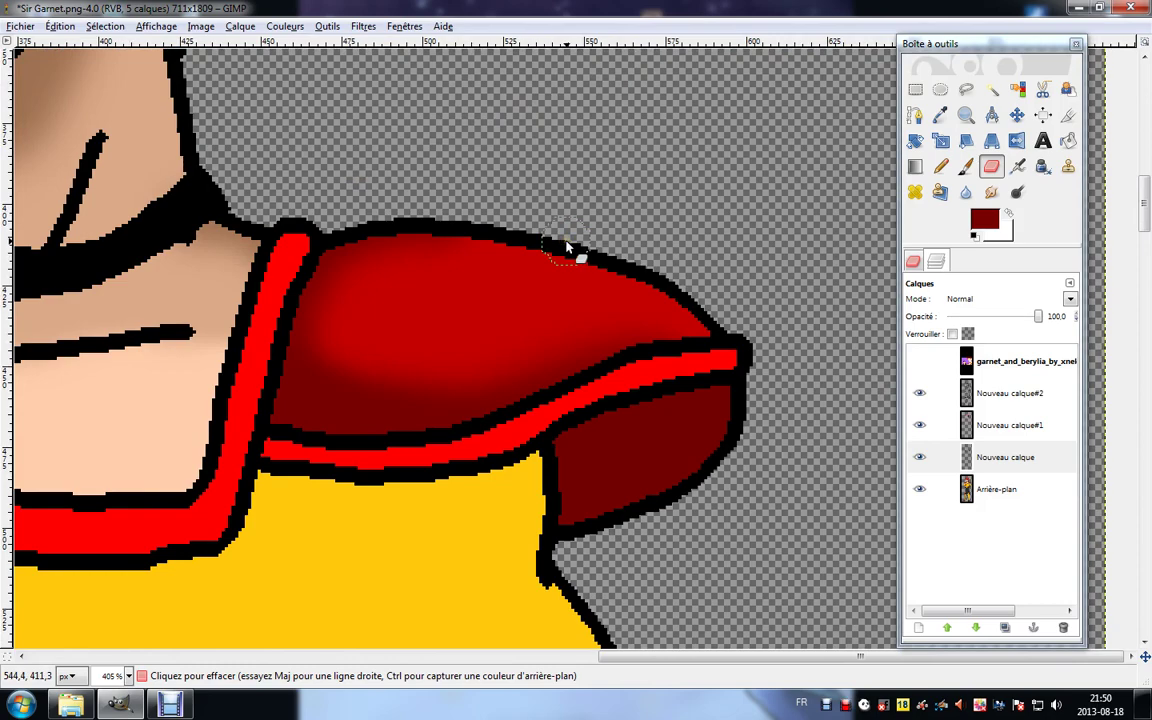
Set the Paintbrush colour to a light pinkish red for the shoulder pad highlights.
scroll(582, 280, down, 3)
scroll(632, 488, down, 2)
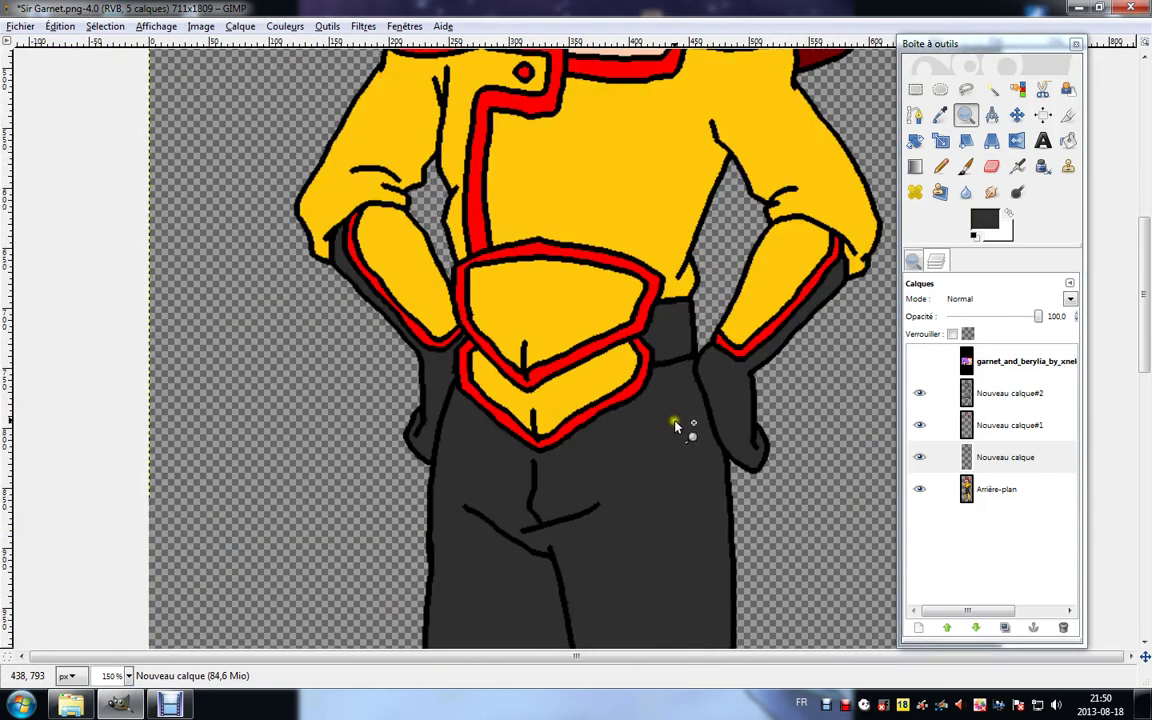
scroll(680, 424, down, 5)
scroll(680, 424, up, 10)
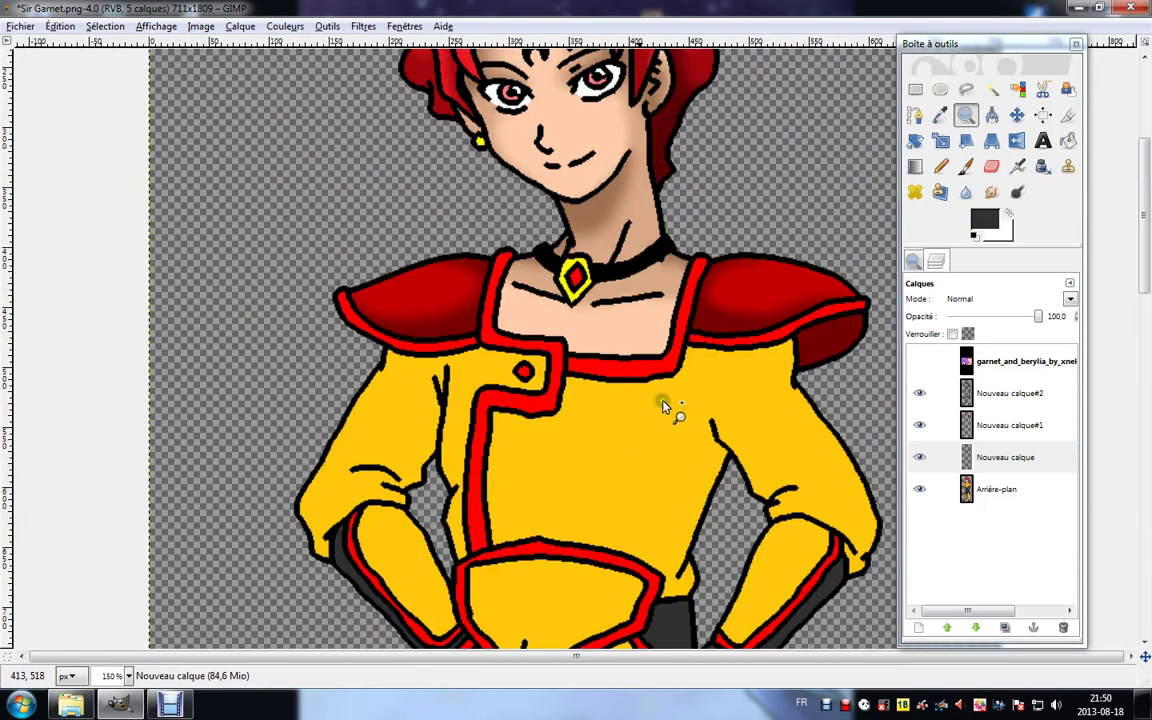
click(624, 391)
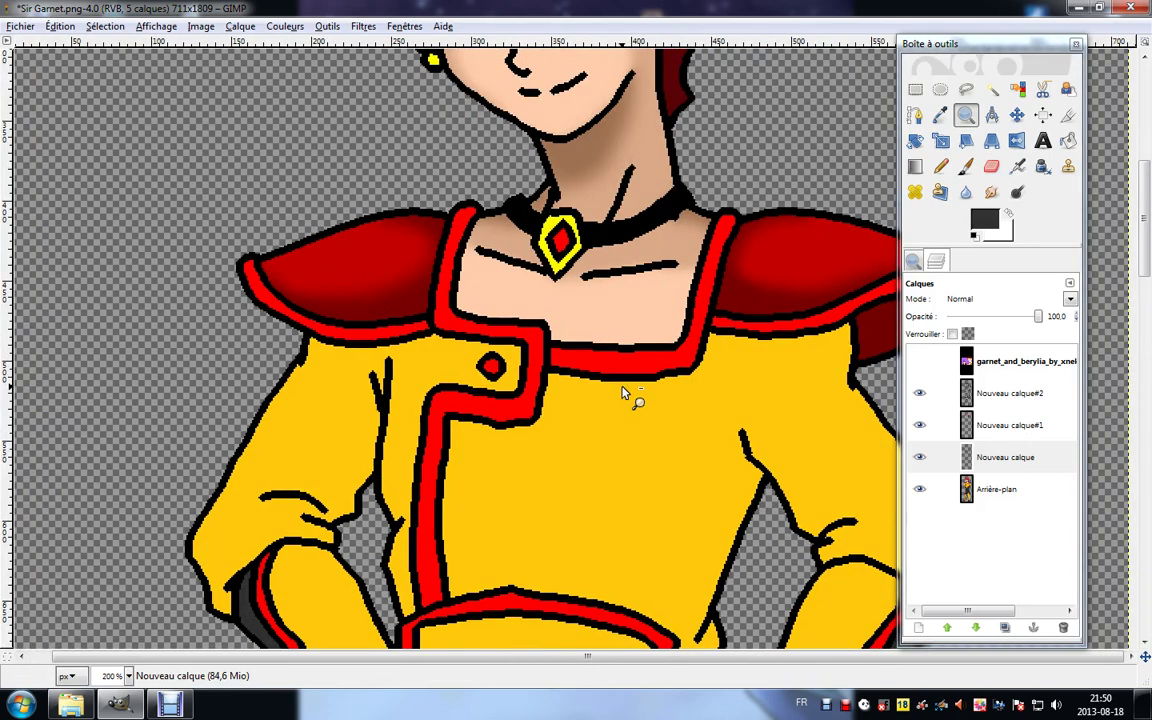
click(979, 221)
click(963, 166)
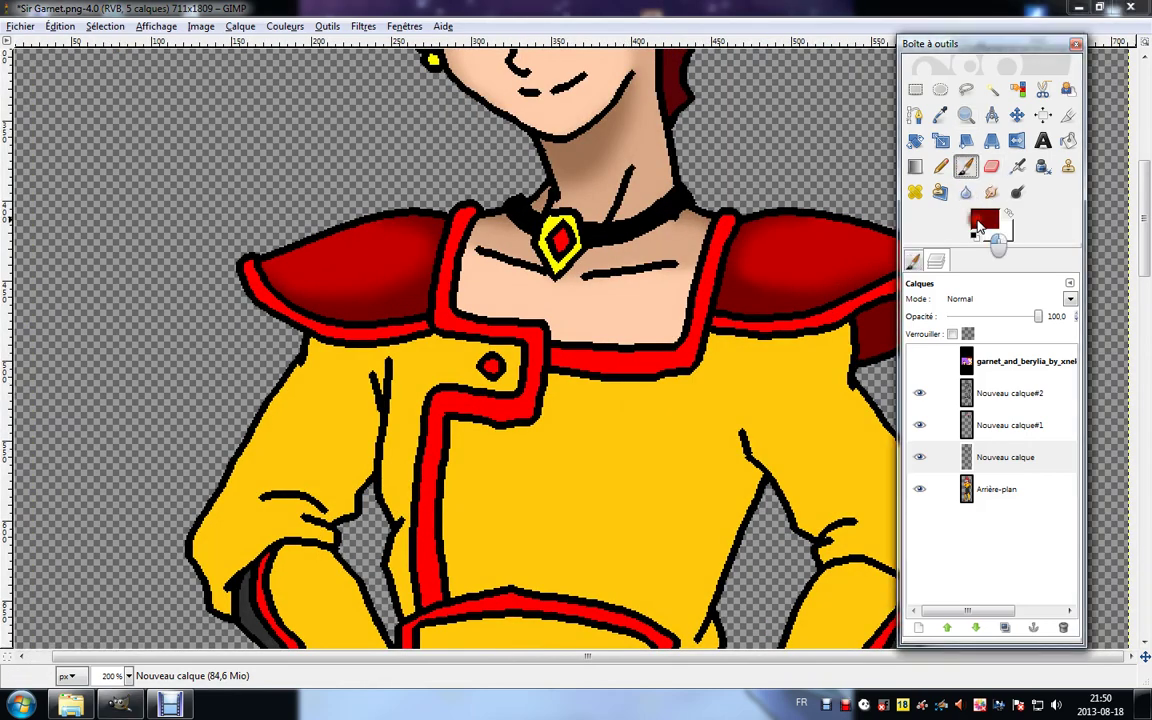
click(982, 219)
click(240, 152)
drag(240, 152, 258, 182)
click(391, 329)
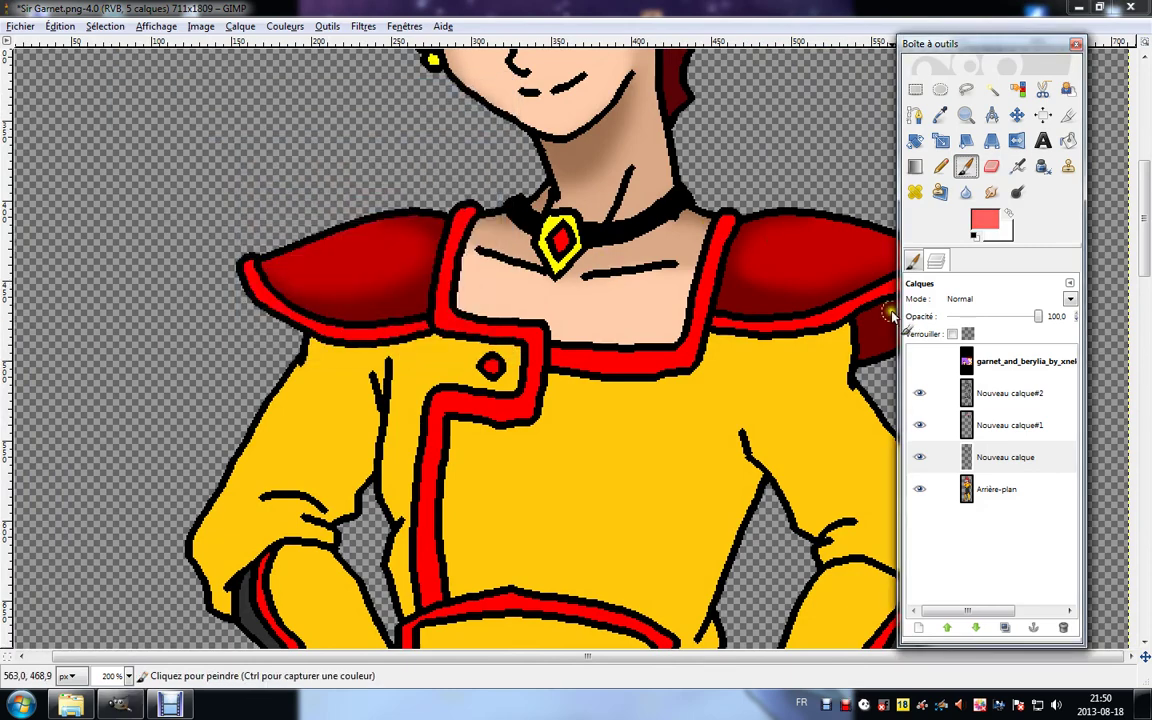
Add a transparent layer directly above Nouveau calque and paint two blurred light red highlight spots on each shoulder pad.
click(920, 627)
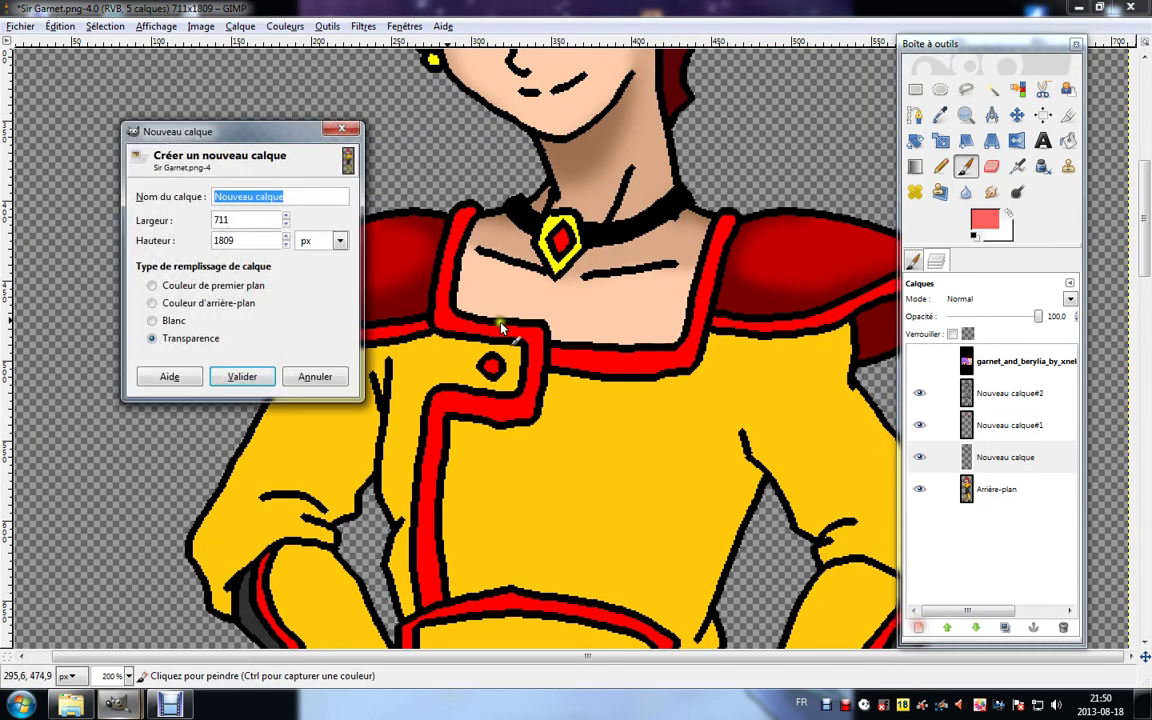
click(239, 375)
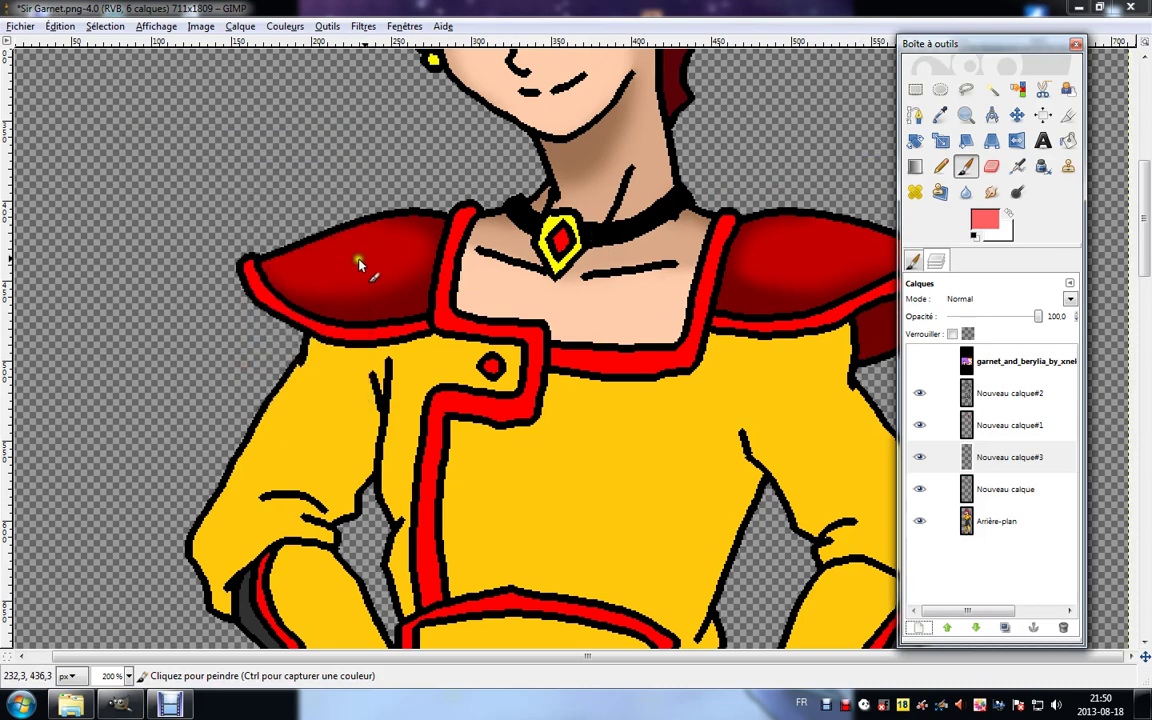
mouse_move(359, 263)
mouse_down()
mouse_move(398, 244)
mouse_move(377, 259)
mouse_up()
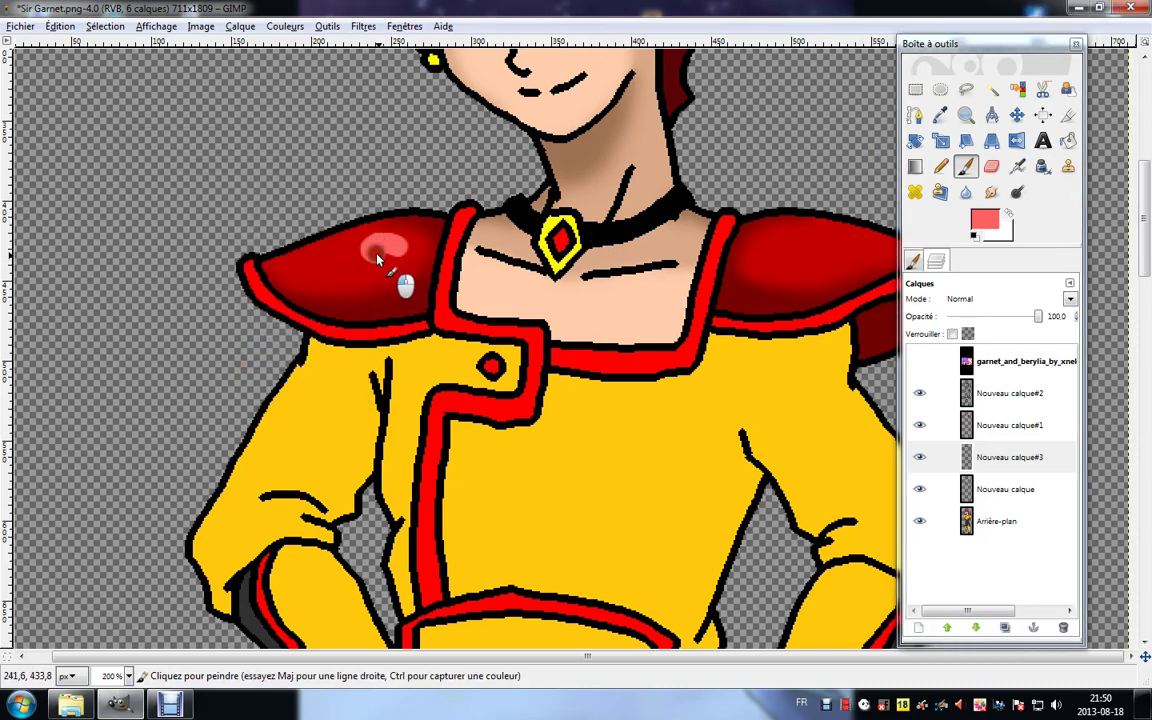
click(844, 251)
click(965, 192)
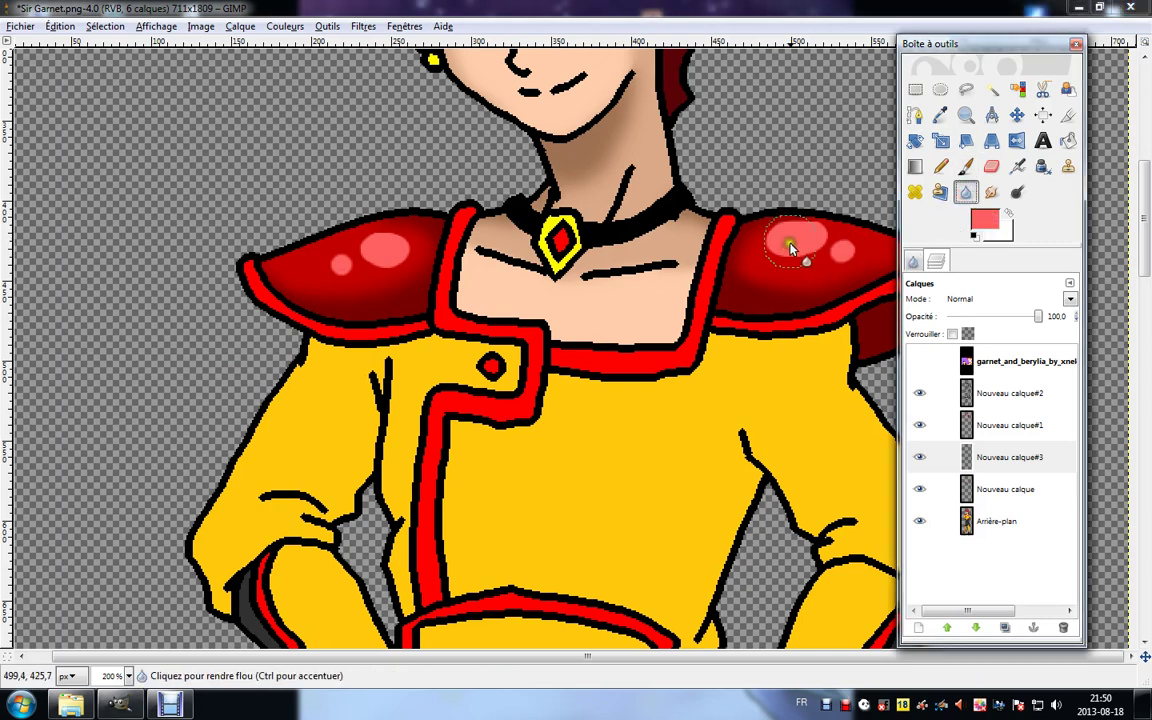
drag(790, 247, 812, 248)
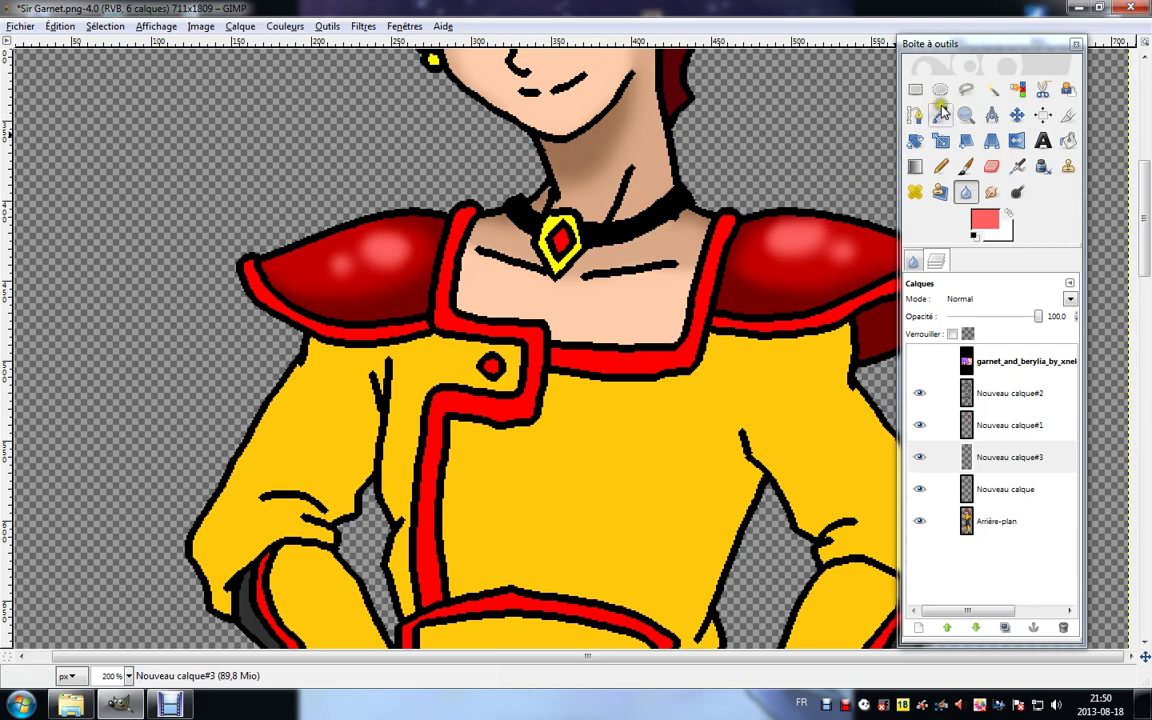
Merge Nouveau calque#1 down into Nouveau calque#3 and that layer down into Nouveau calque.
key(o)
right_click(983, 430)
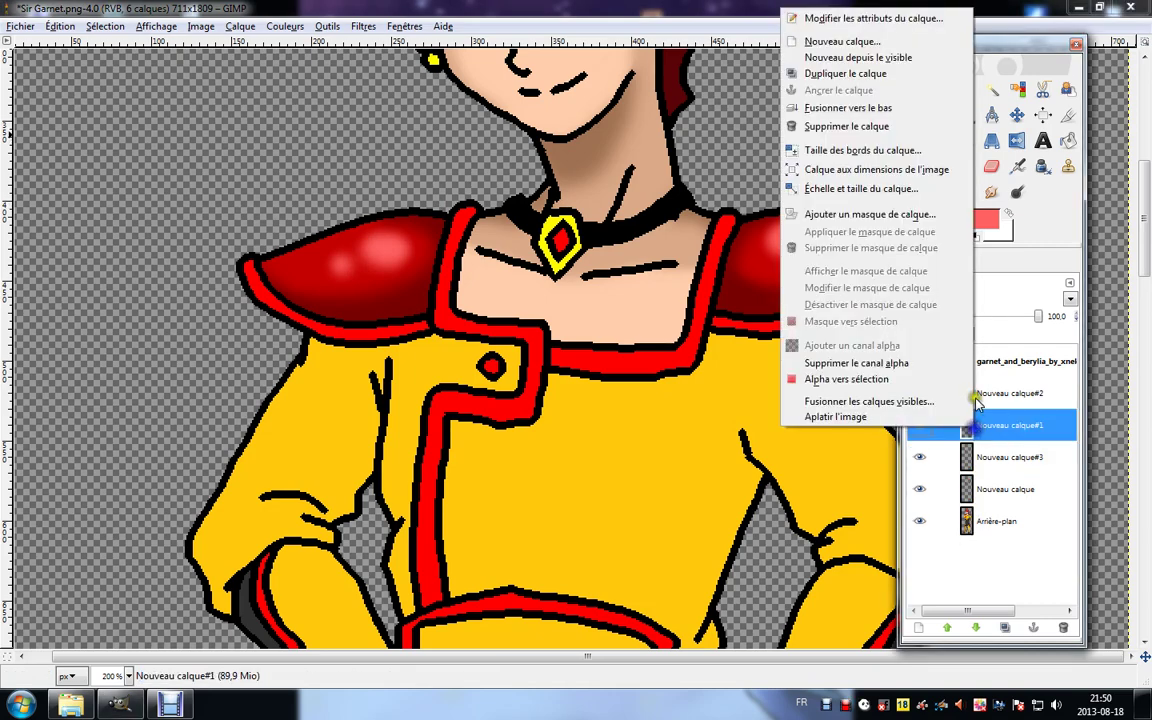
click(840, 104)
right_click(970, 430)
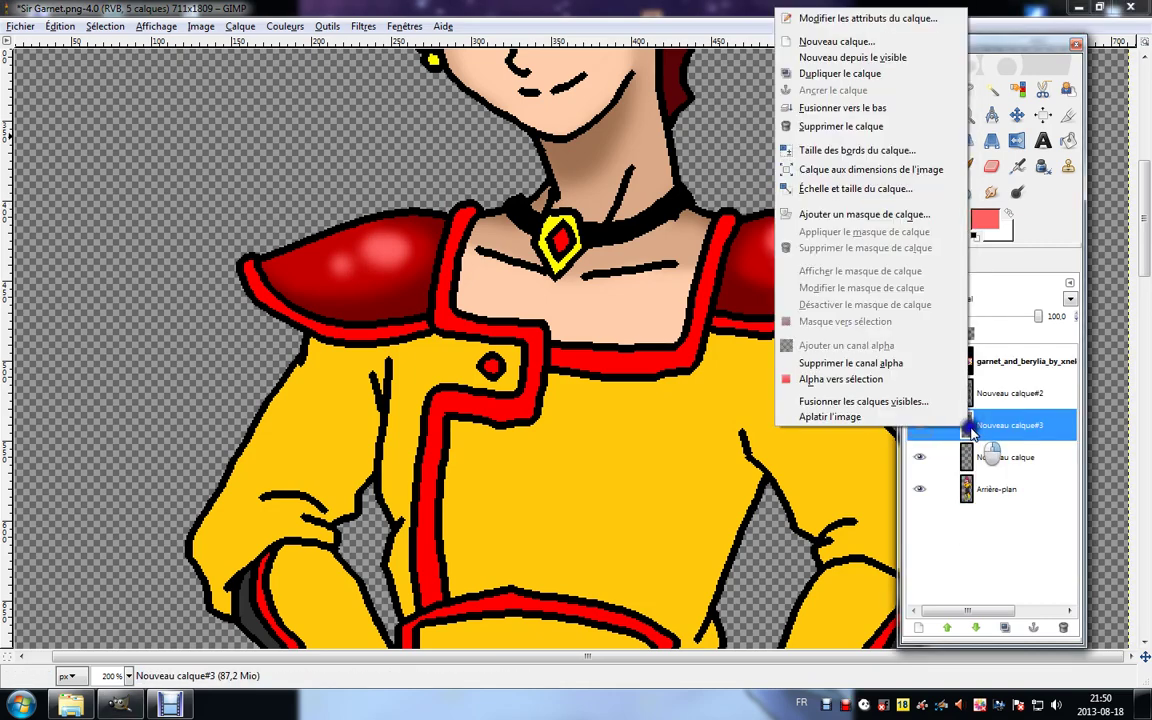
click(818, 106)
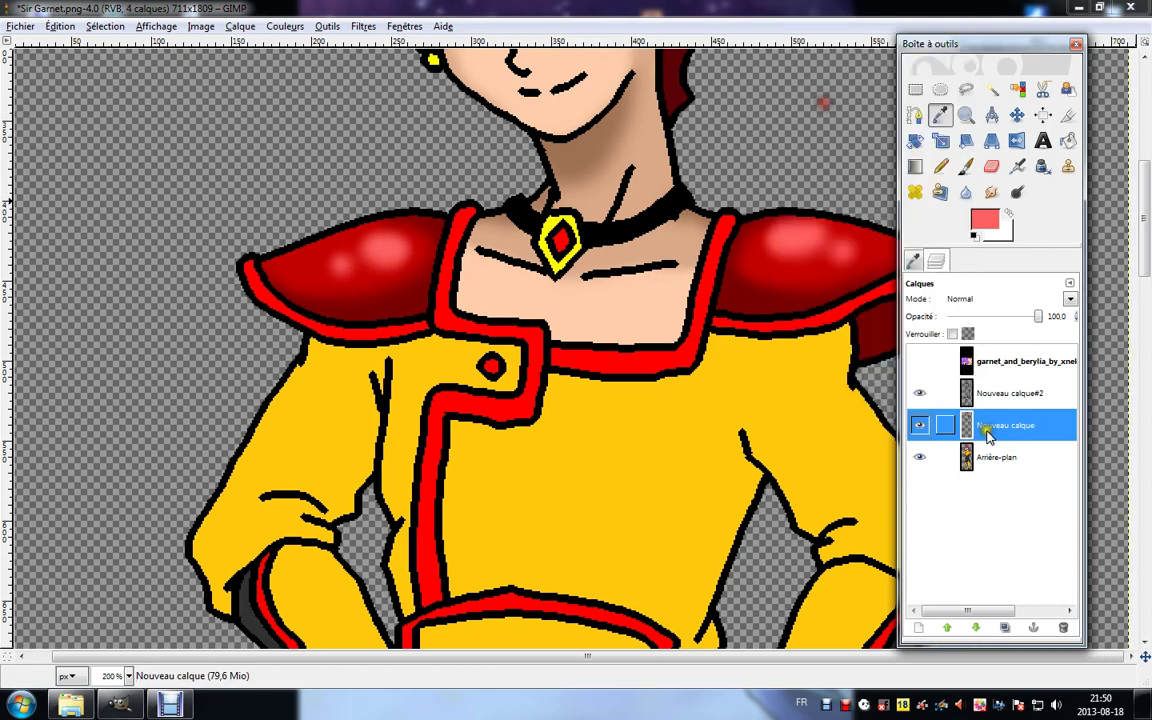
Sample the bright red of the collar trim from Arrière-plan and add a transparent layer directly above it.
click(975, 457)
click(702, 340)
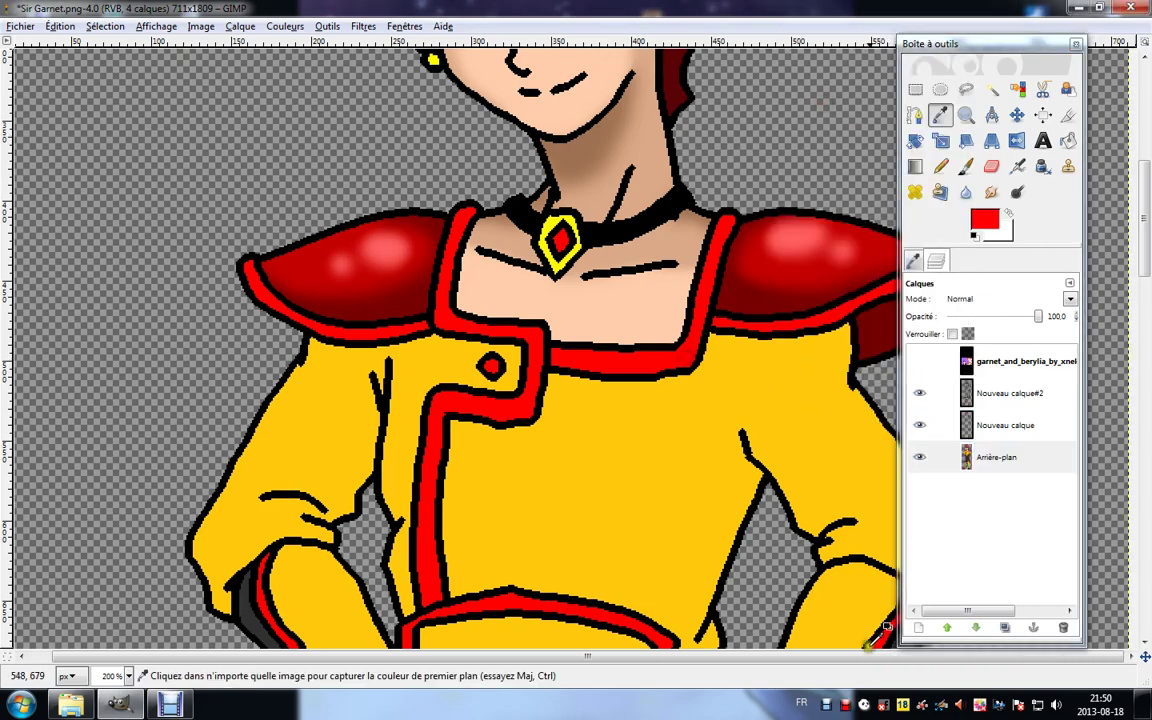
click(918, 627)
click(262, 397)
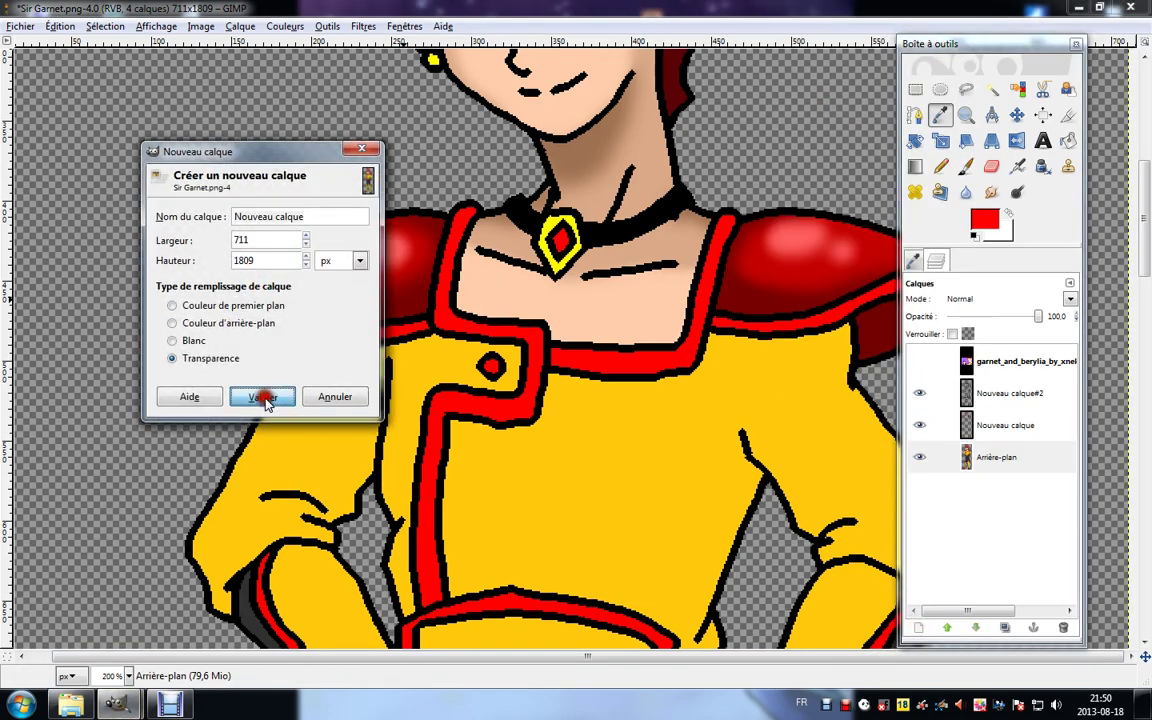
Set the Paintbrush colour to a dark red and paint a shadow on the collar trim beside the buttoned flap.
click(965, 166)
click(985, 222)
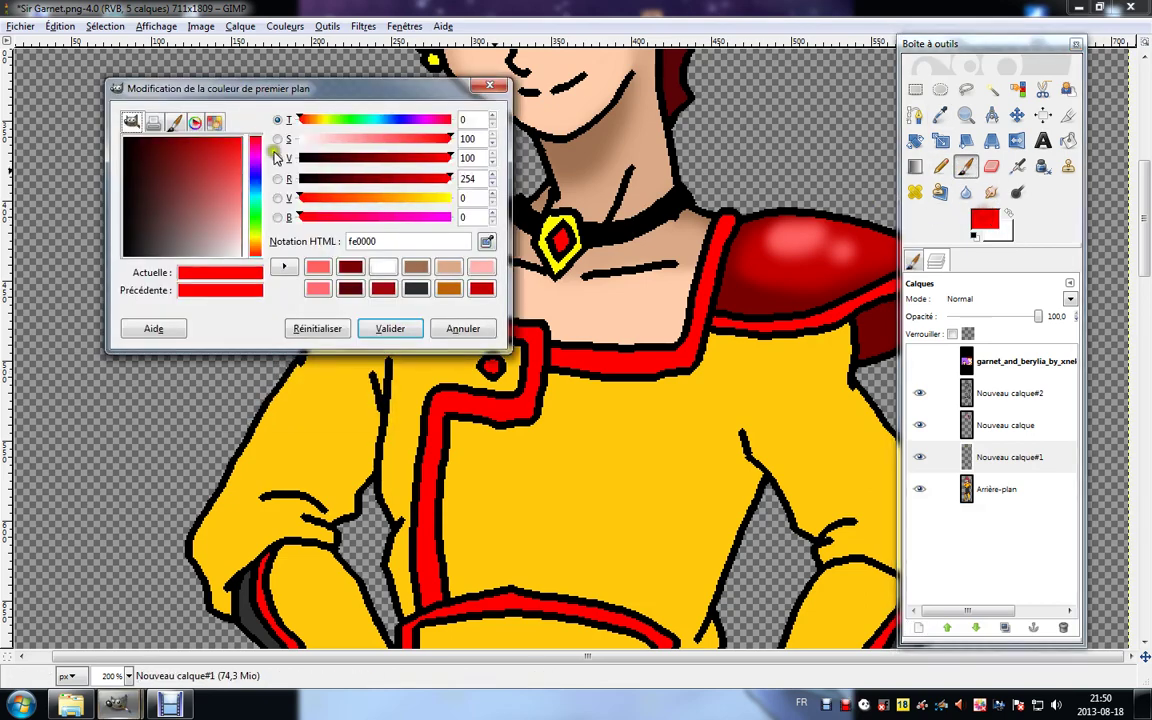
drag(226, 140, 226, 182)
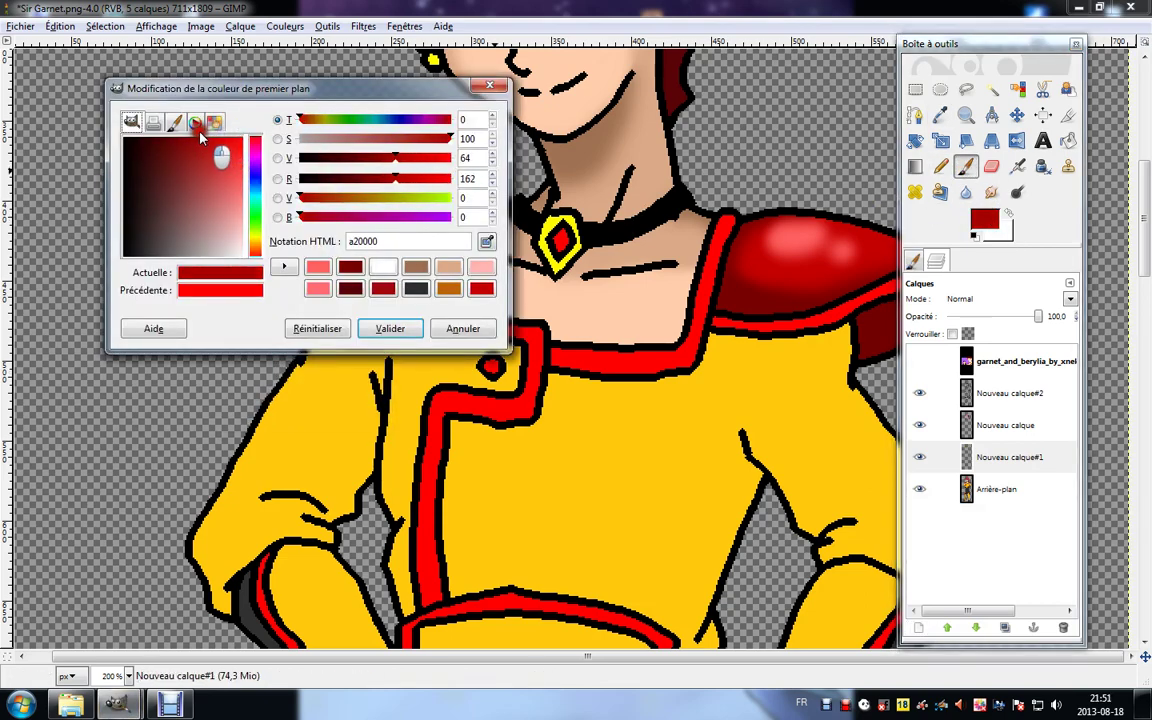
click(388, 328)
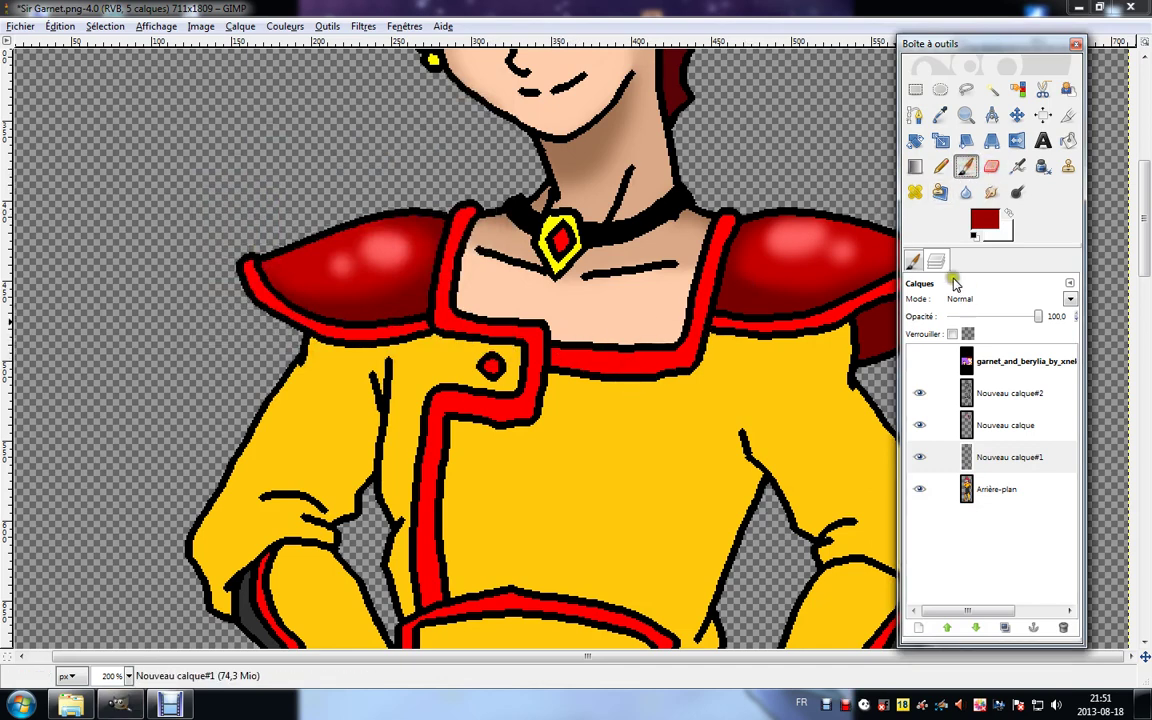
click(912, 262)
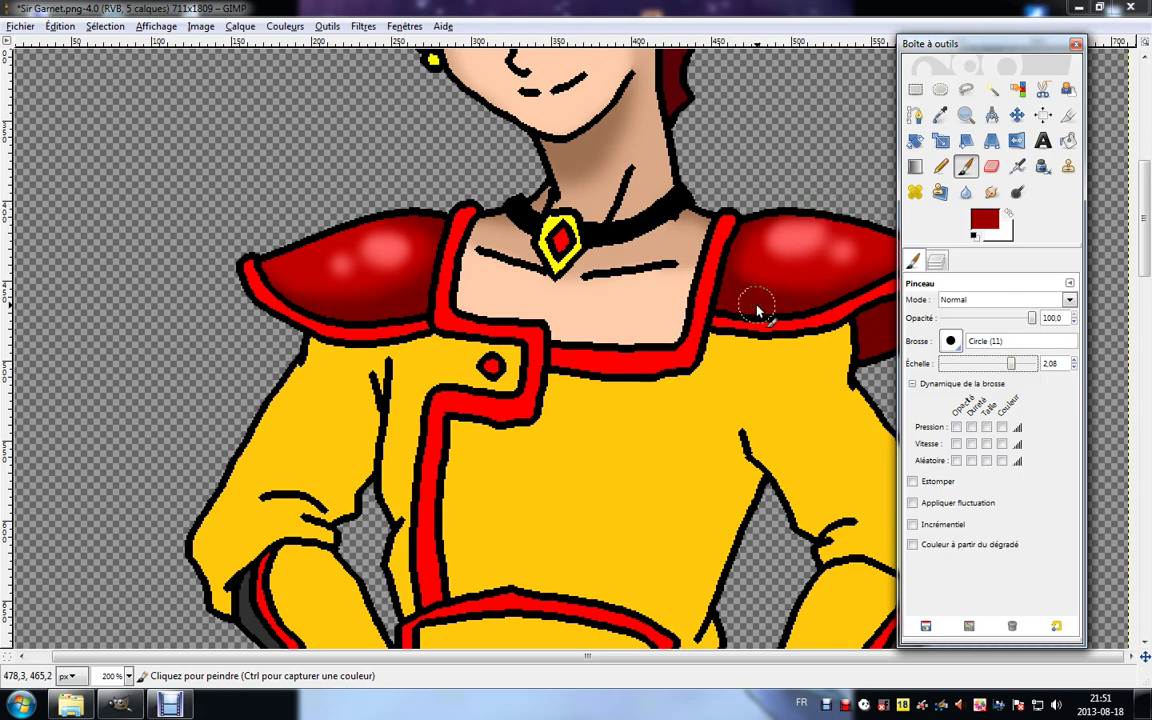
drag(555, 328, 563, 380)
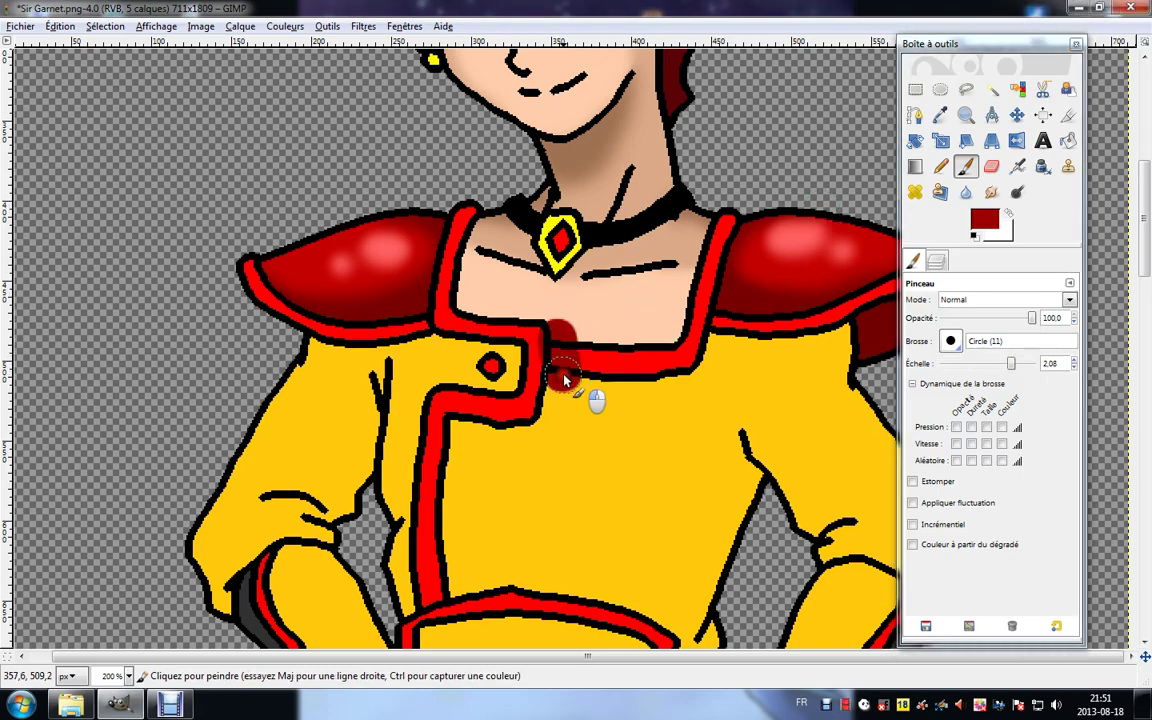
Paint dark red shadows along the sides of the red trim on both waist plates.
scroll(527, 400, down, 5)
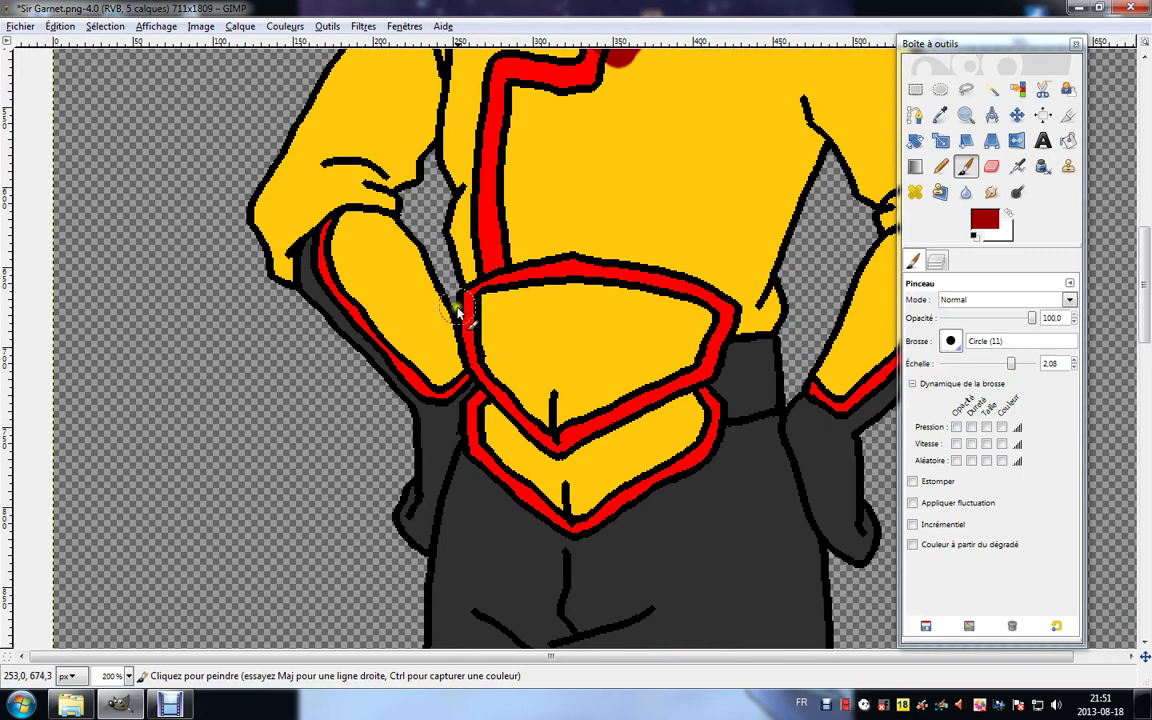
mouse_move(470, 290)
mouse_down()
mouse_move(459, 322)
mouse_move(490, 420)
mouse_up()
mouse_move(640, 428)
mouse_down()
mouse_move(711, 380)
mouse_move(695, 396)
mouse_move(713, 395)
mouse_move(726, 421)
mouse_move(706, 419)
mouse_move(684, 296)
mouse_up()
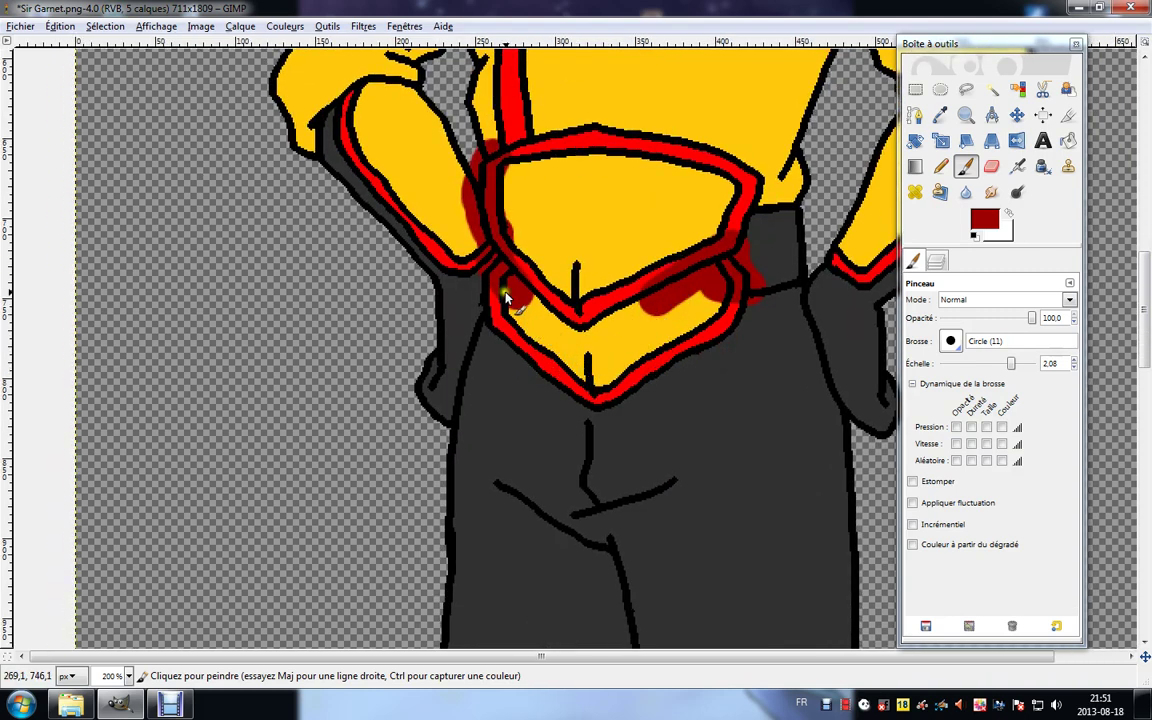
drag(507, 300, 487, 340)
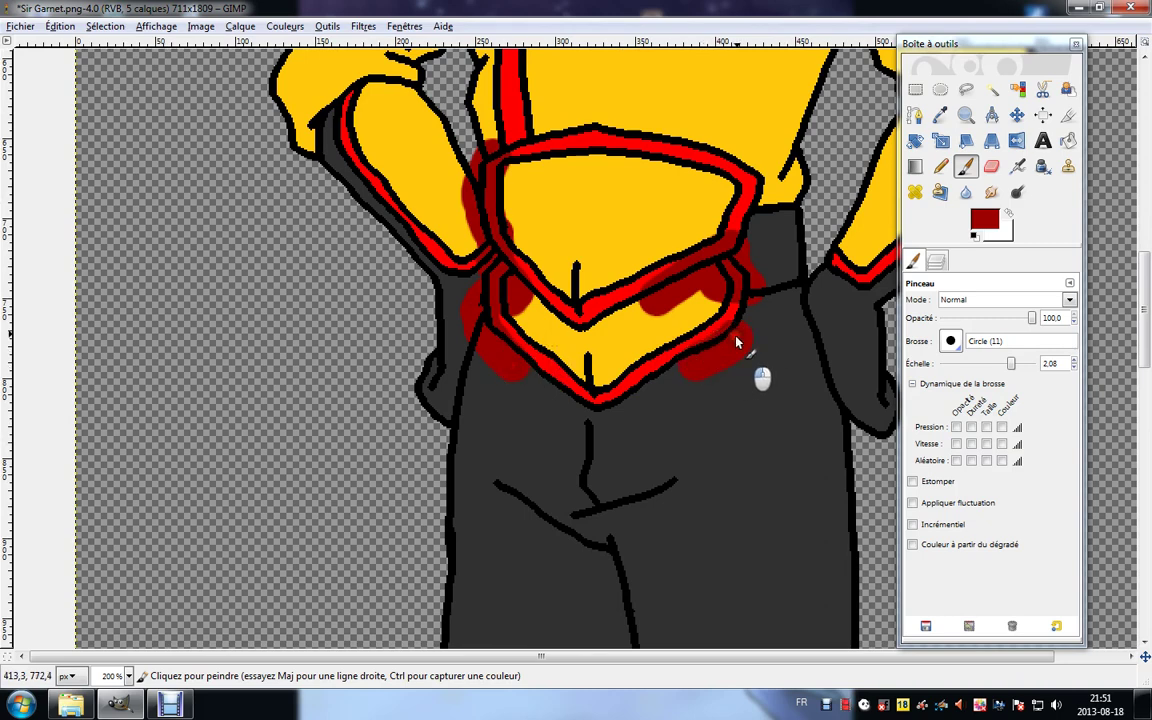
Paint dark red shadows on both ends of the red glove trim on the right-hand arm.
scroll(760, 280, up, 3)
scroll(760, 280, right, 4)
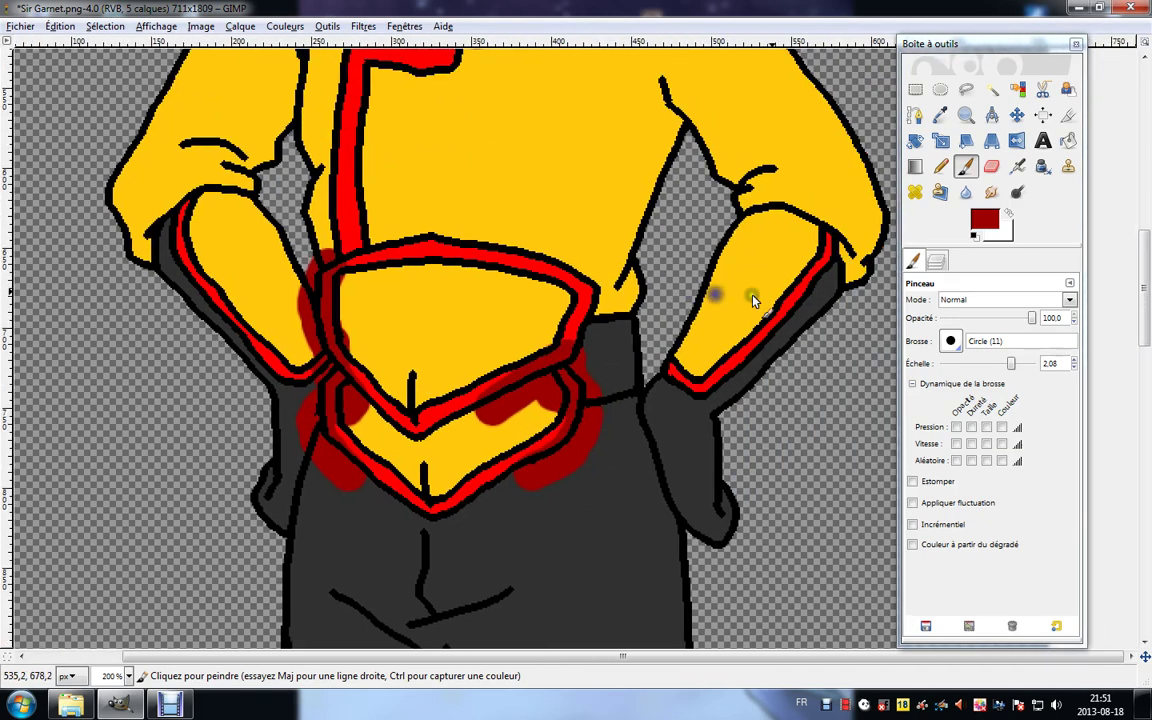
click(806, 256)
drag(808, 259, 831, 245)
drag(658, 375, 666, 376)
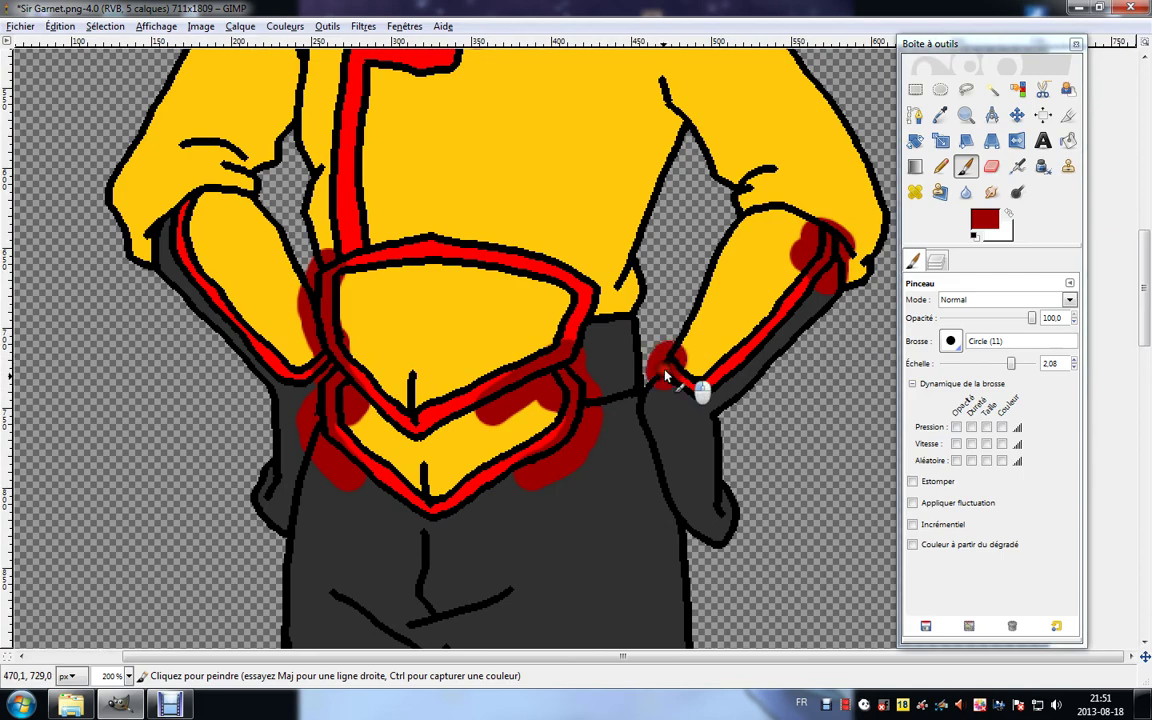
Paint dark red shadows on both ends of the red glove trim on the left-hand arm.
scroll(365, 283, left, 3)
scroll(415, 265, up, 1)
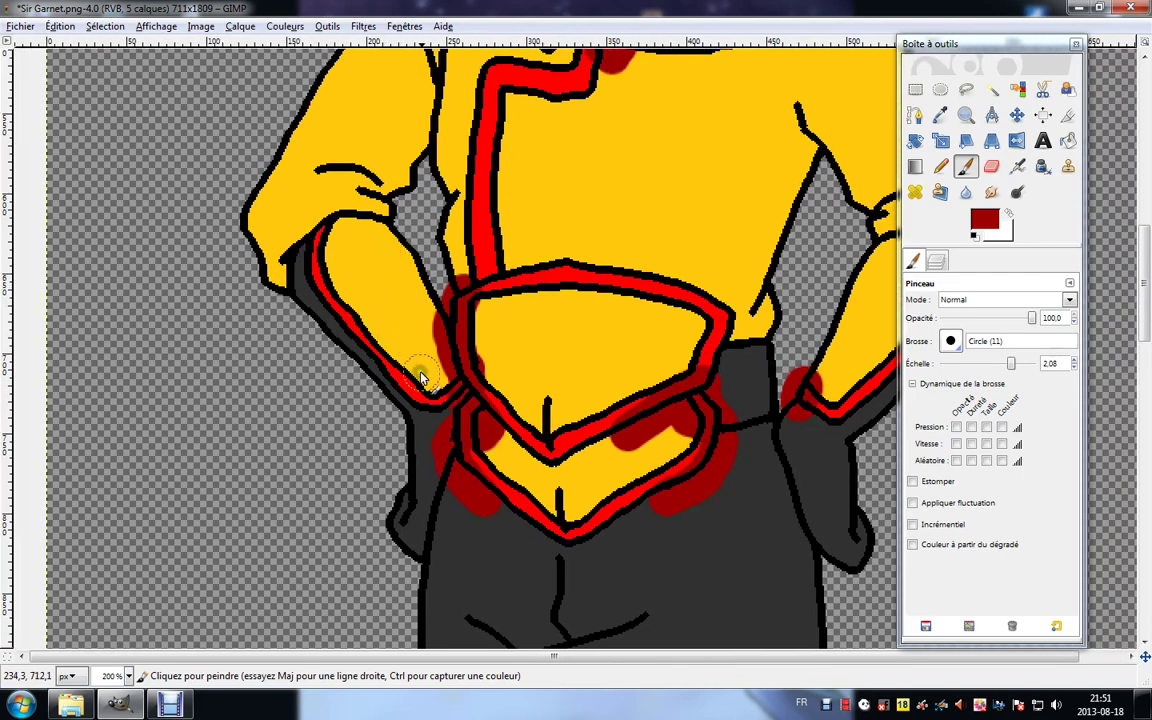
mouse_move(430, 381)
mouse_down()
mouse_move(418, 417)
mouse_move(438, 385)
mouse_up()
drag(393, 309, 434, 383)
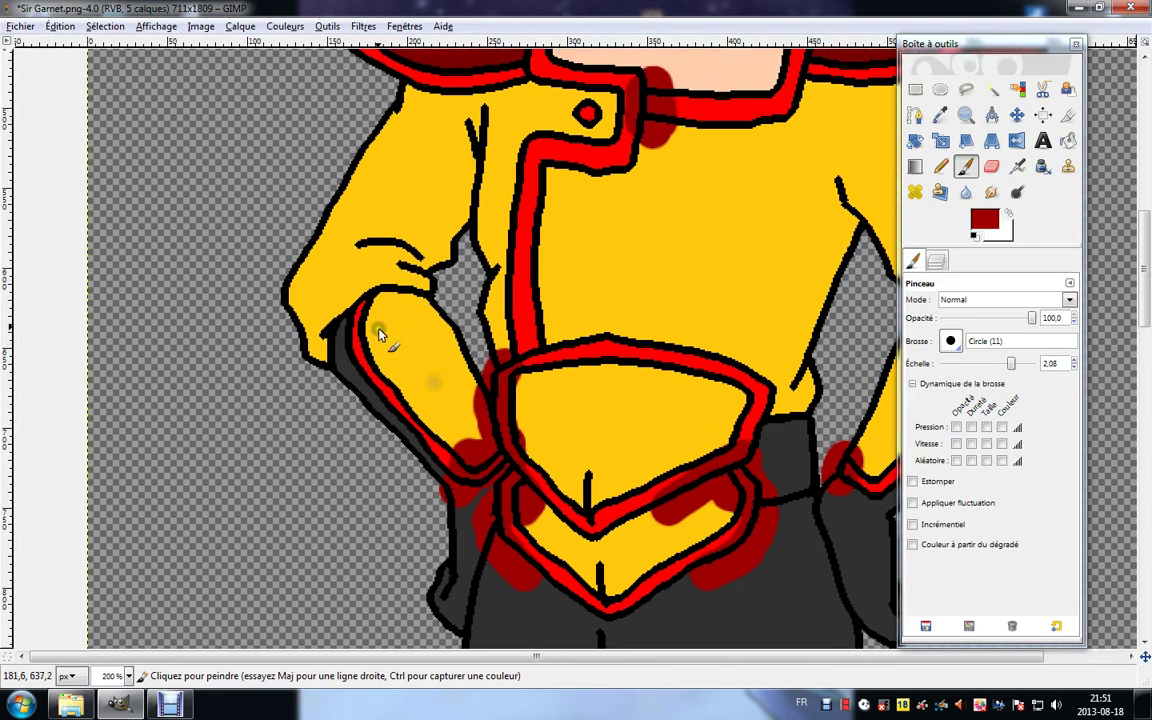
mouse_move(380, 335)
mouse_down()
mouse_move(347, 328)
mouse_move(424, 289)
mouse_up()
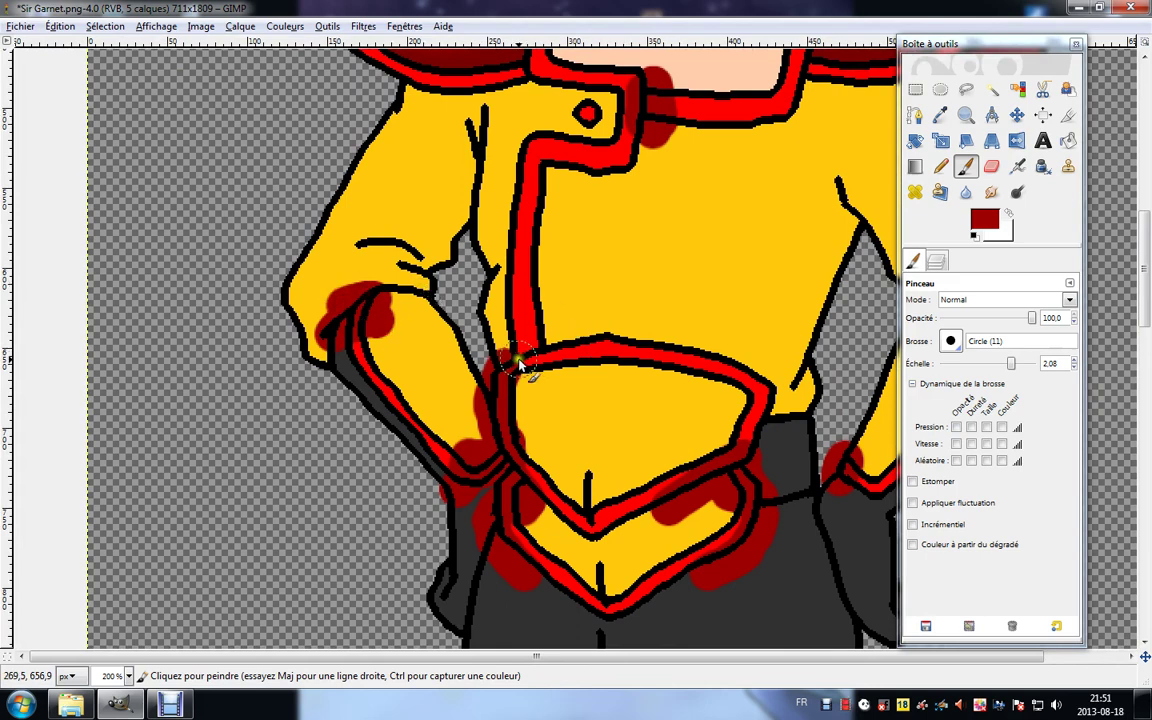
Paint a dark red shadow where the vertical jacket trim meets the upper waist plate and erase the excess over the plate's trim.
mouse_move(519, 365)
mouse_down()
mouse_move(540, 360)
mouse_move(508, 355)
mouse_up()
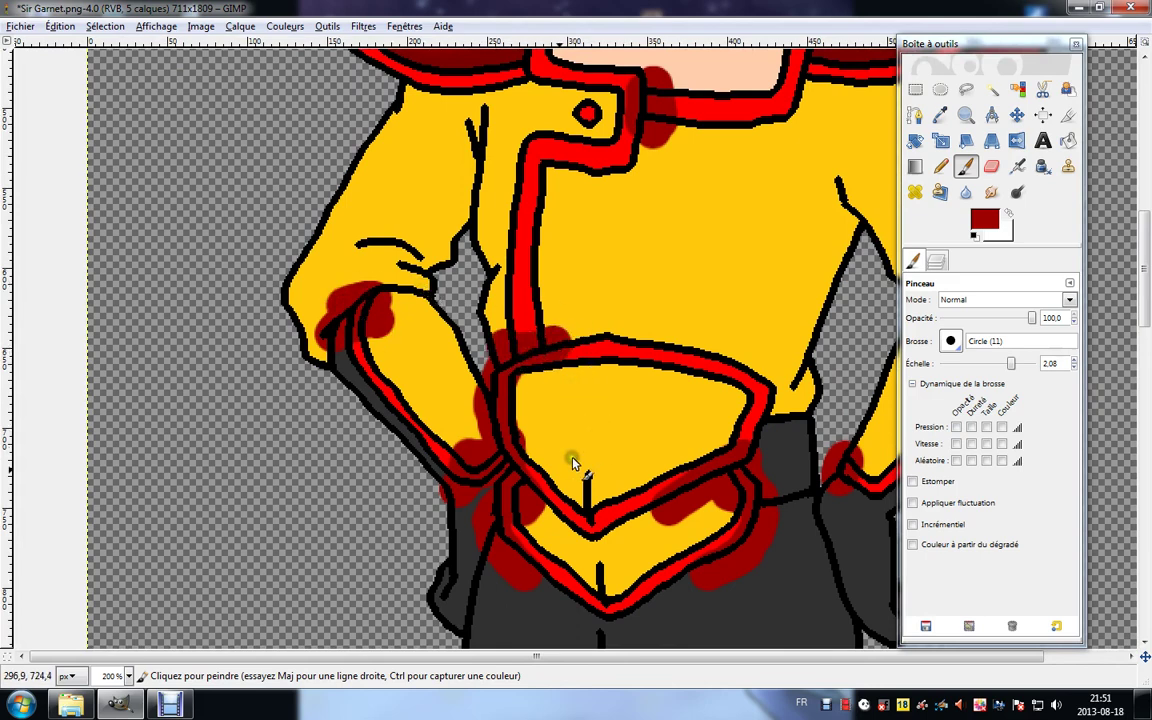
click(992, 168)
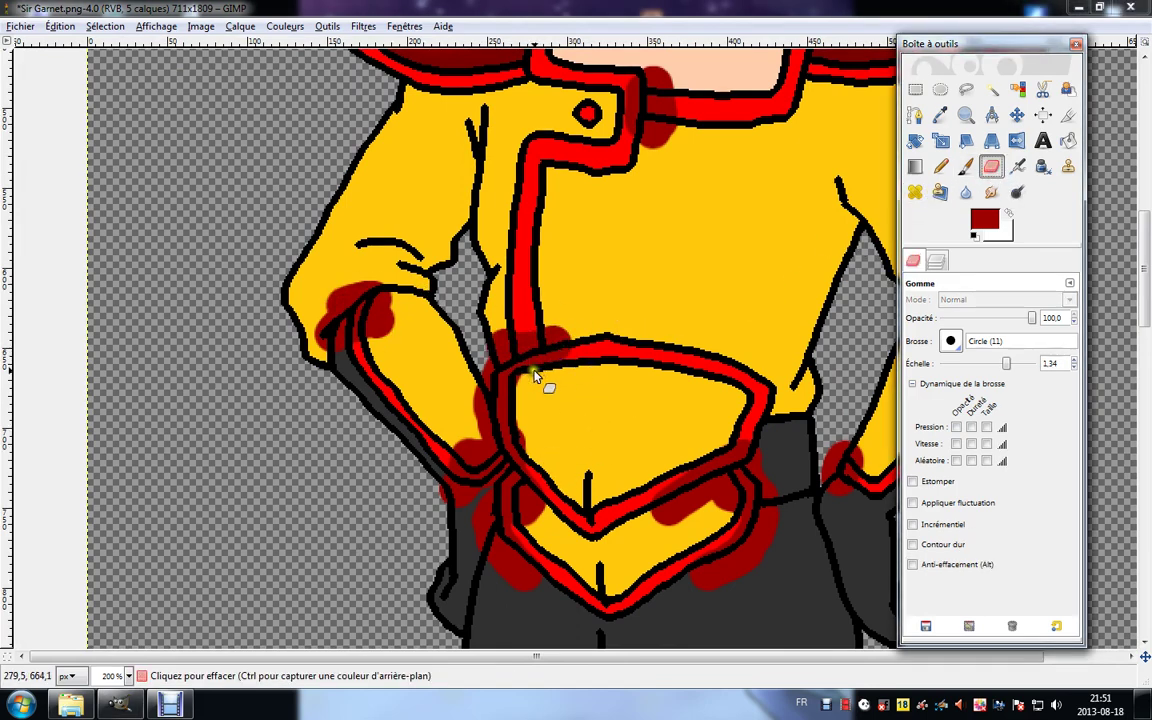
drag(534, 371, 571, 355)
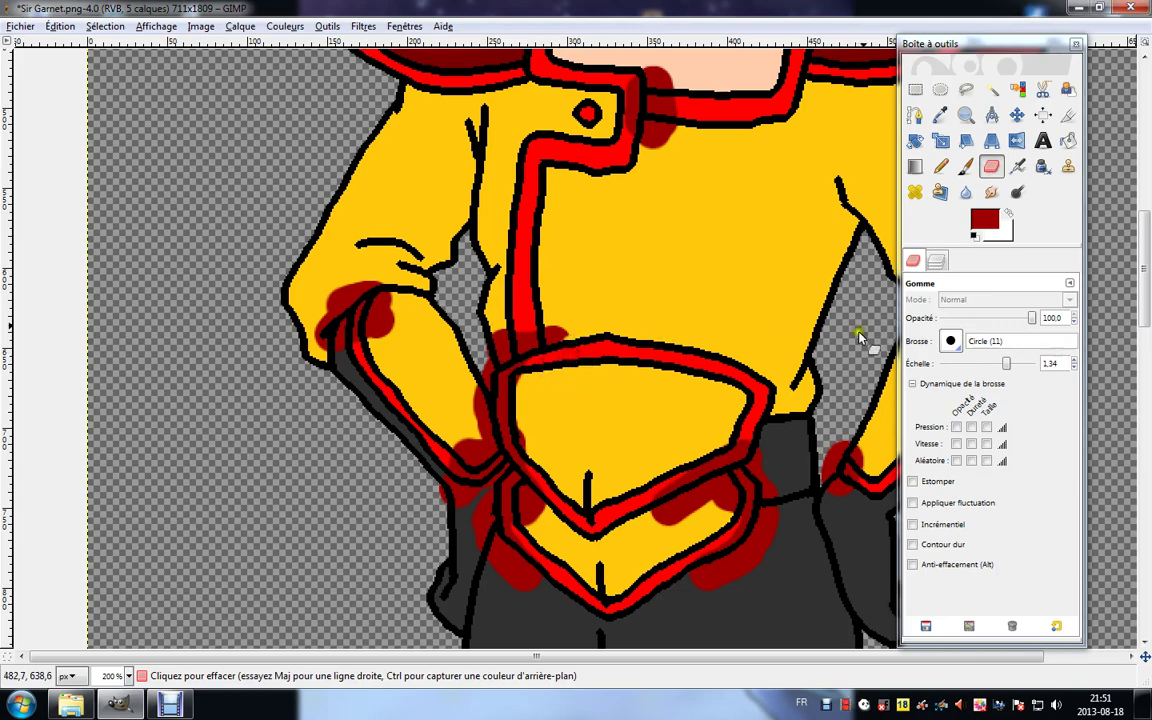
Paint dark red shadows on the outer edges of the left-hand knee pad's trim and where it meets the boot trim.
click(965, 167)
scroll(520, 495, down, 5)
scroll(553, 487, down, 8)
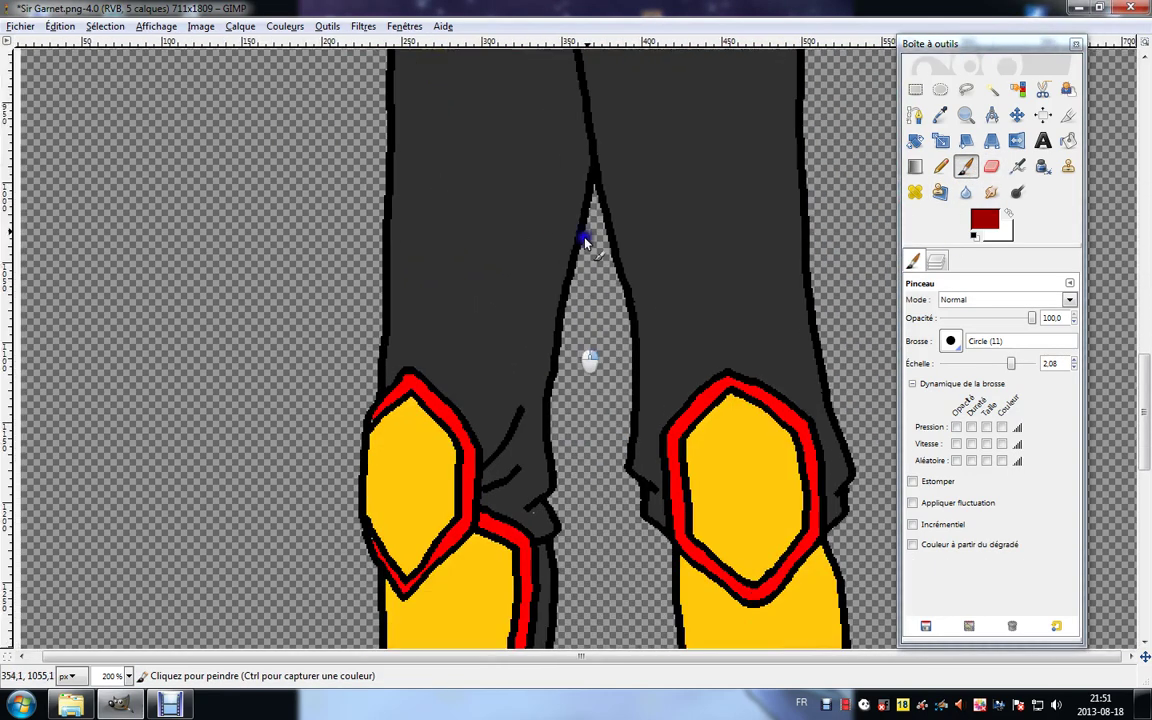
mouse_move(383, 240)
mouse_down()
mouse_move(364, 236)
mouse_move(360, 300)
mouse_up()
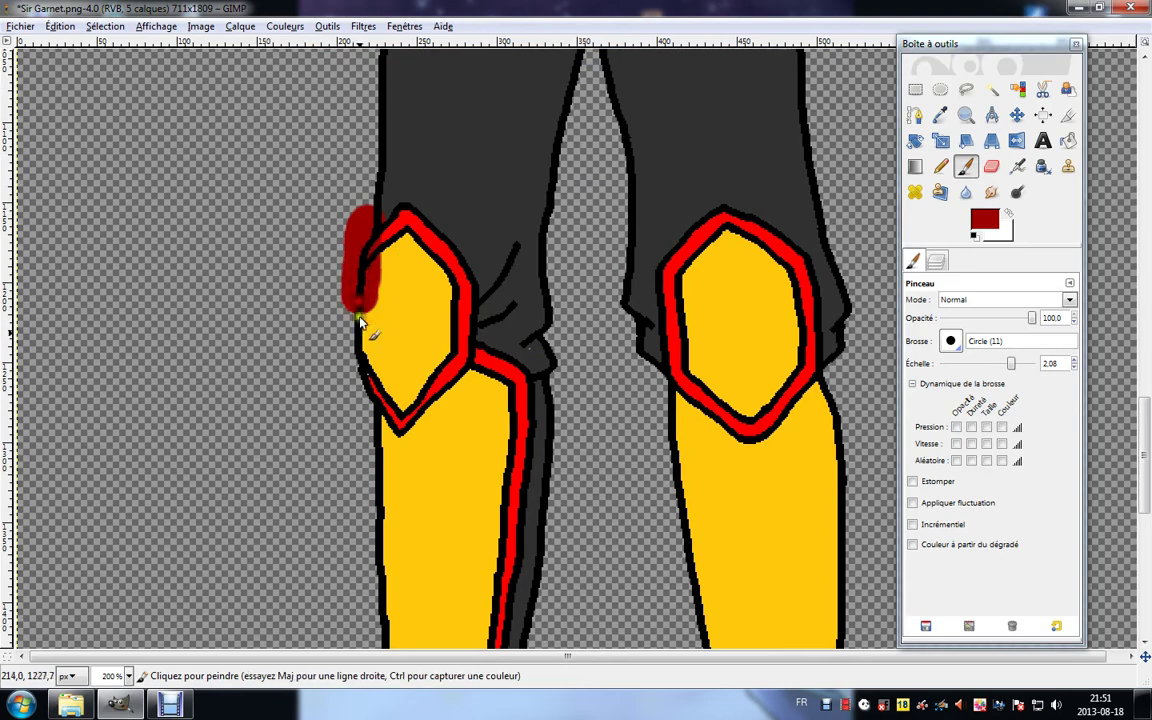
drag(358, 350, 358, 380)
drag(484, 346, 470, 384)
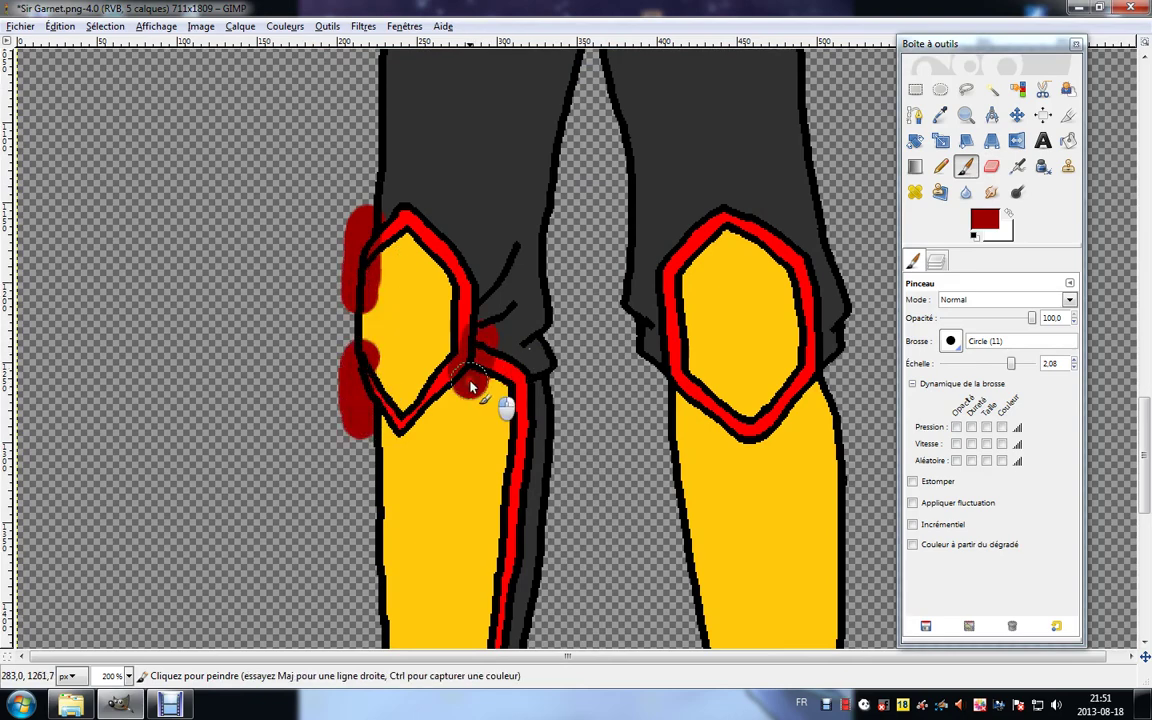
Paint dark red shadow over the left-hand boot's heel sole and along its red side trim up to the knee pad.
drag(488, 494, 475, 254)
mouse_move(445, 465)
mouse_down()
mouse_move(447, 370)
mouse_move(475, 222)
mouse_up()
scroll(418, 470, down, 4)
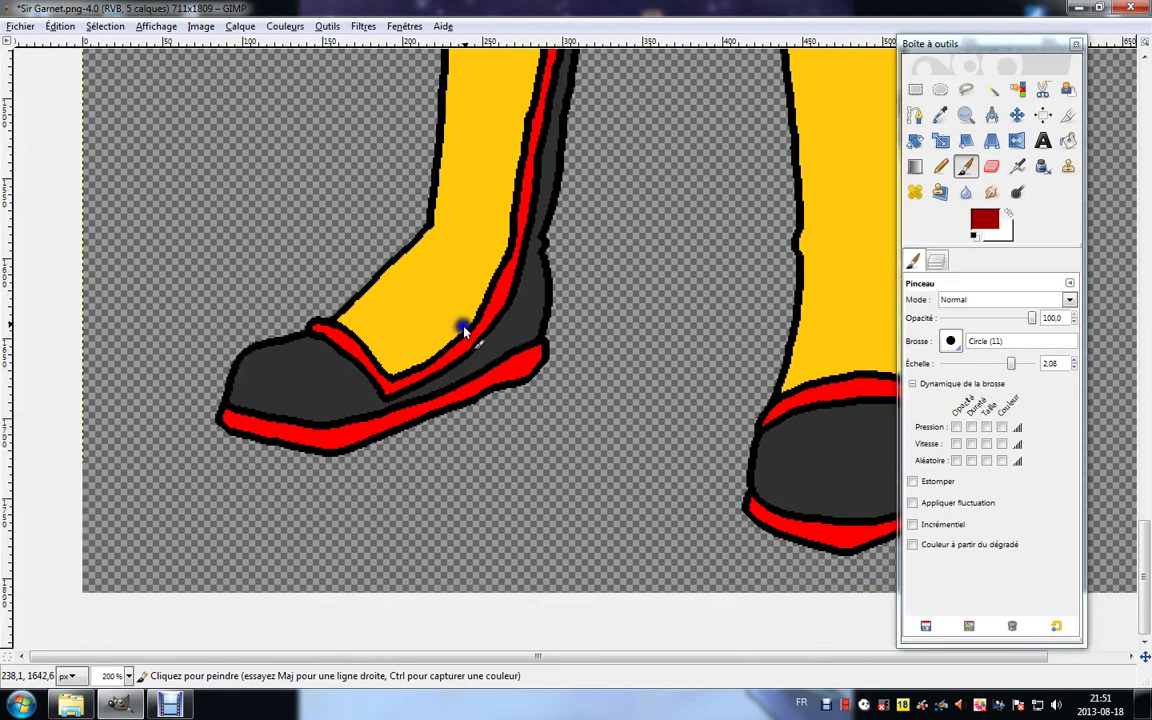
mouse_move(489, 331)
mouse_down()
mouse_move(477, 390)
mouse_move(554, 364)
mouse_move(498, 298)
mouse_move(523, 199)
mouse_up()
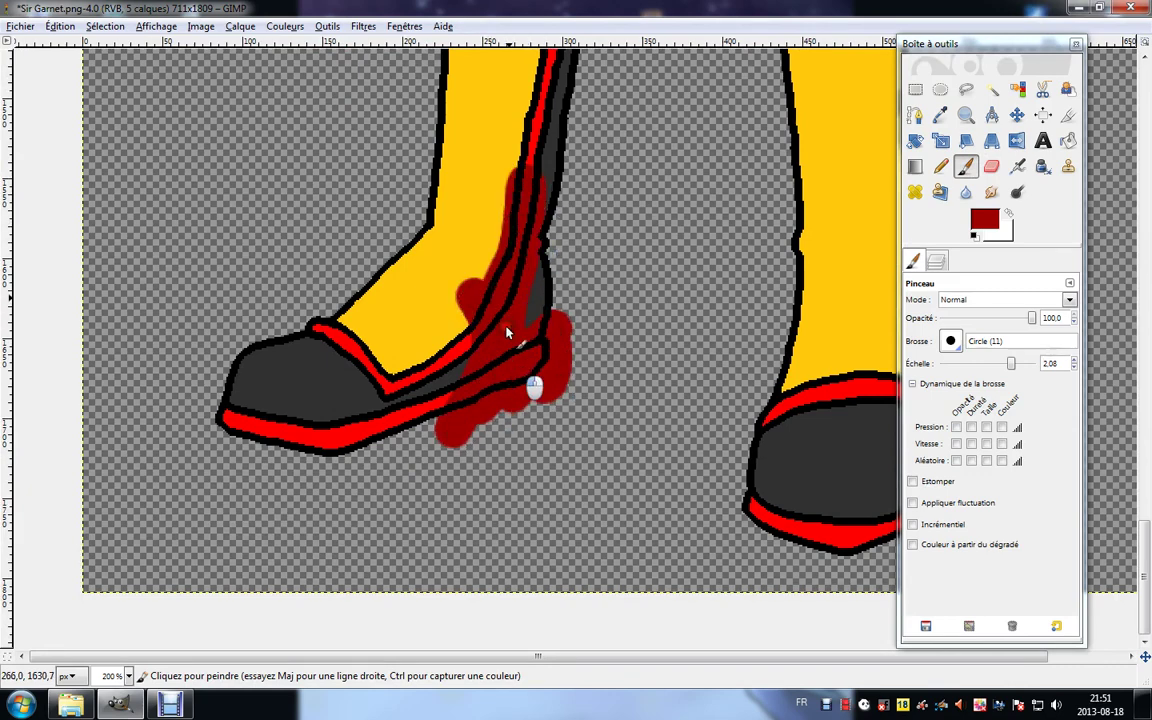
scroll(506, 331, up, 5)
mouse_move(456, 449)
mouse_down()
mouse_move(503, 266)
mouse_move(509, 149)
mouse_move(459, 389)
mouse_up()
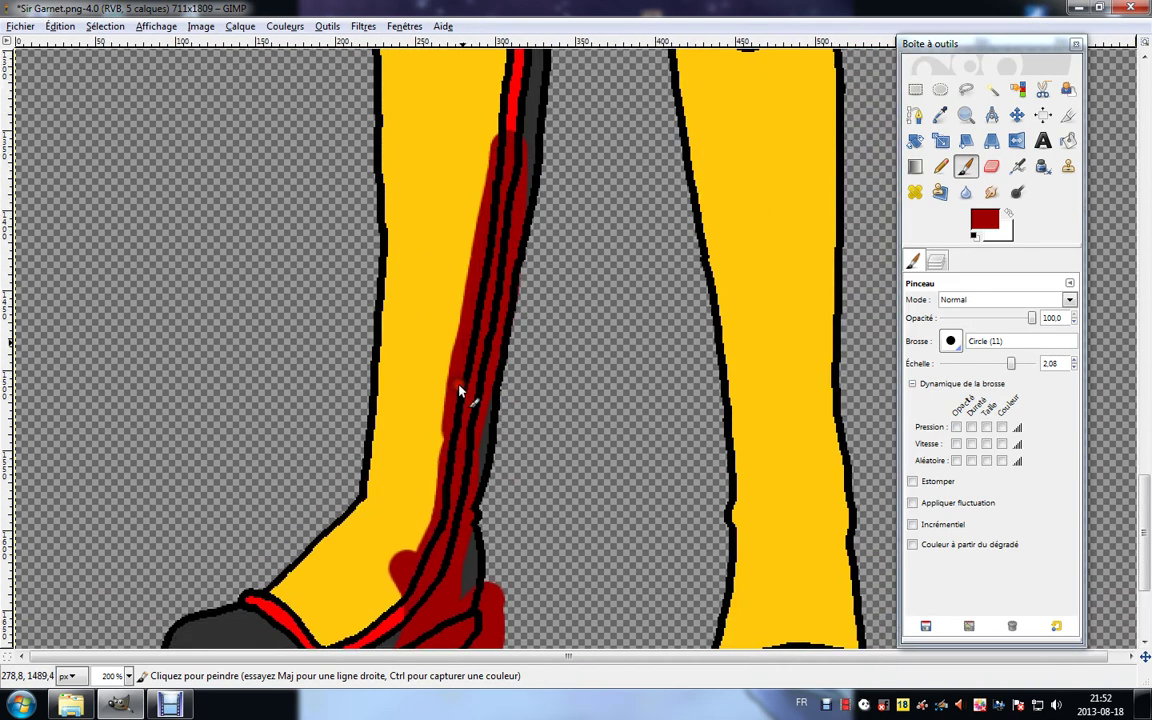
scroll(460, 392, up, 7)
mouse_move(450, 437)
mouse_down()
mouse_move(475, 428)
mouse_move(483, 350)
mouse_up()
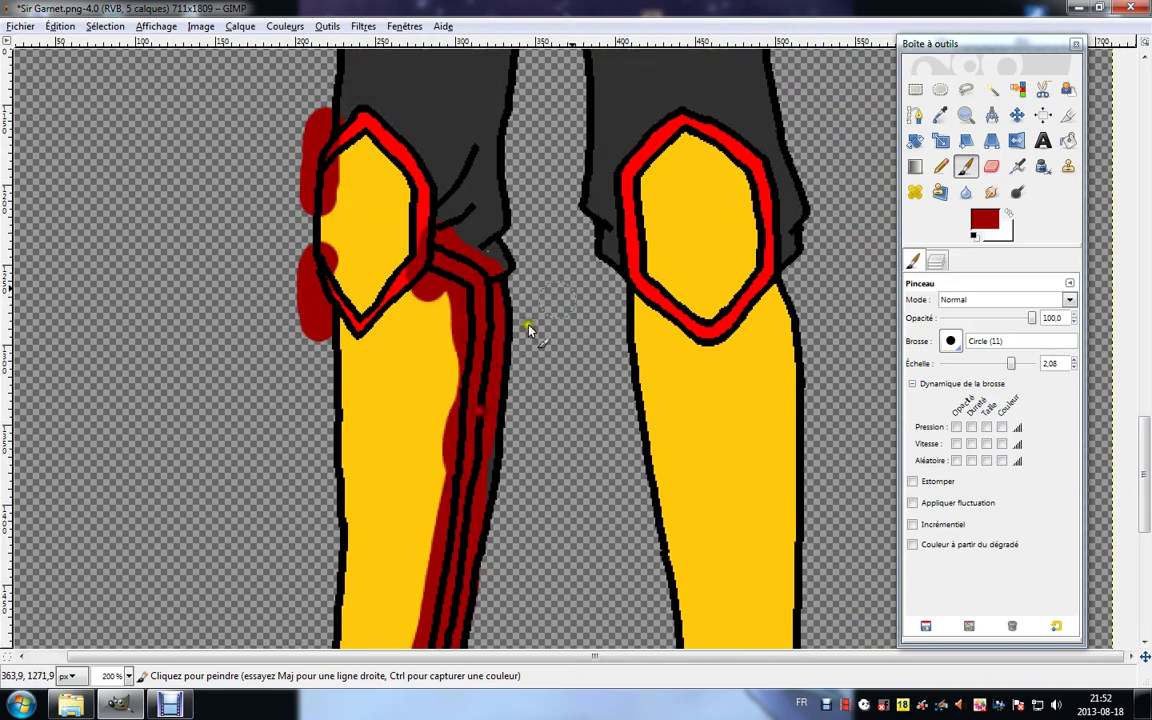
Paint a dark red shadow along the outer side of the right-hand knee pad's red trim.
drag(689, 219, 550, 290)
drag(604, 228, 621, 295)
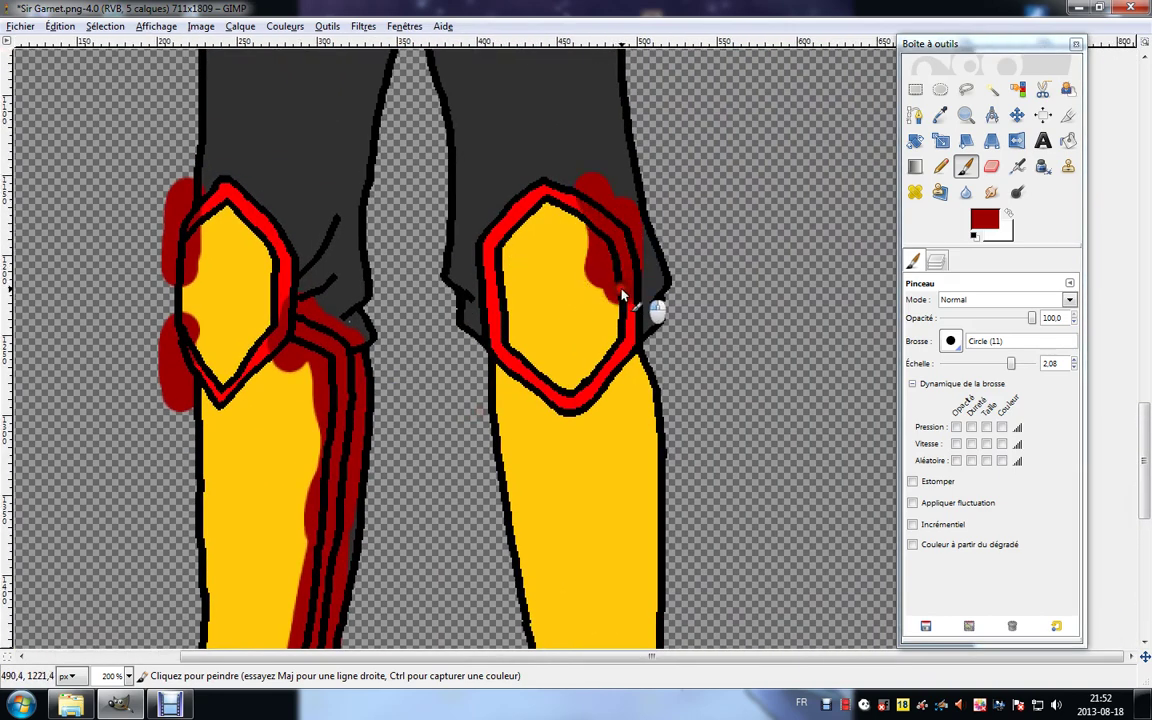
drag(612, 338, 634, 374)
Paint dark red shadows on the outer side of the right-hand boot's upper trim and sole.
drag(601, 522, 548, 234)
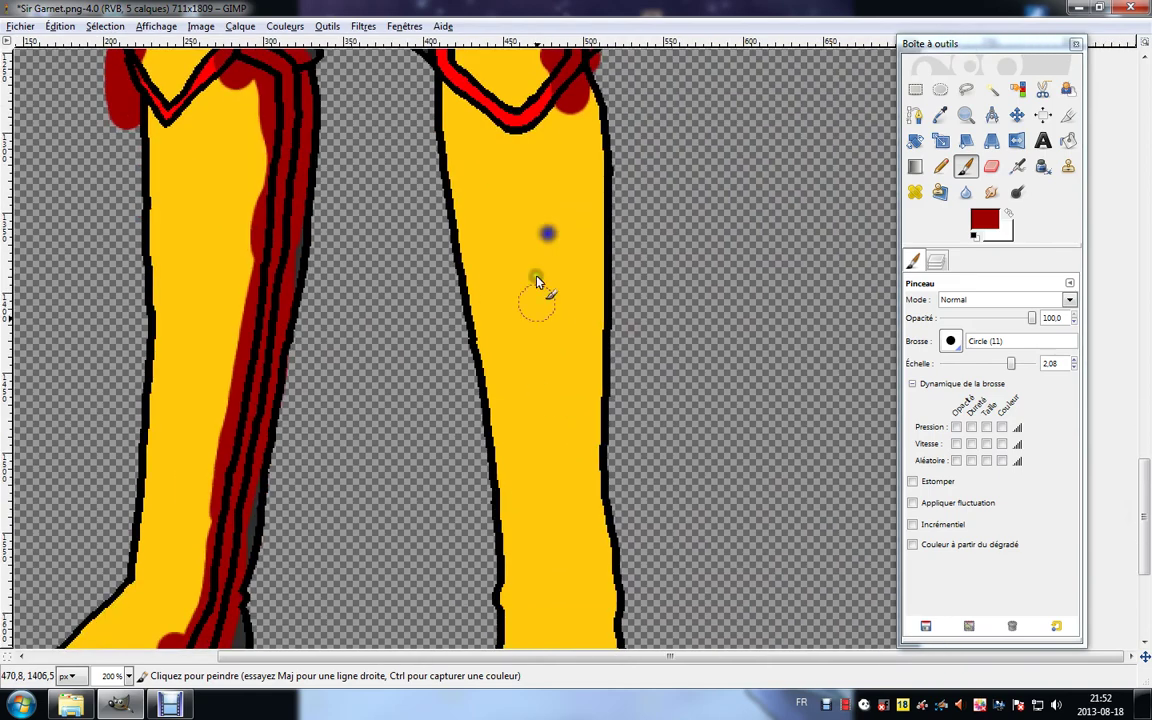
drag(538, 500, 496, 231)
scroll(498, 427, down, 3)
scroll(540, 360, right, 1)
mouse_move(551, 350)
mouse_down()
mouse_move(563, 406)
mouse_move(554, 508)
mouse_move(580, 507)
mouse_move(581, 392)
mouse_up()
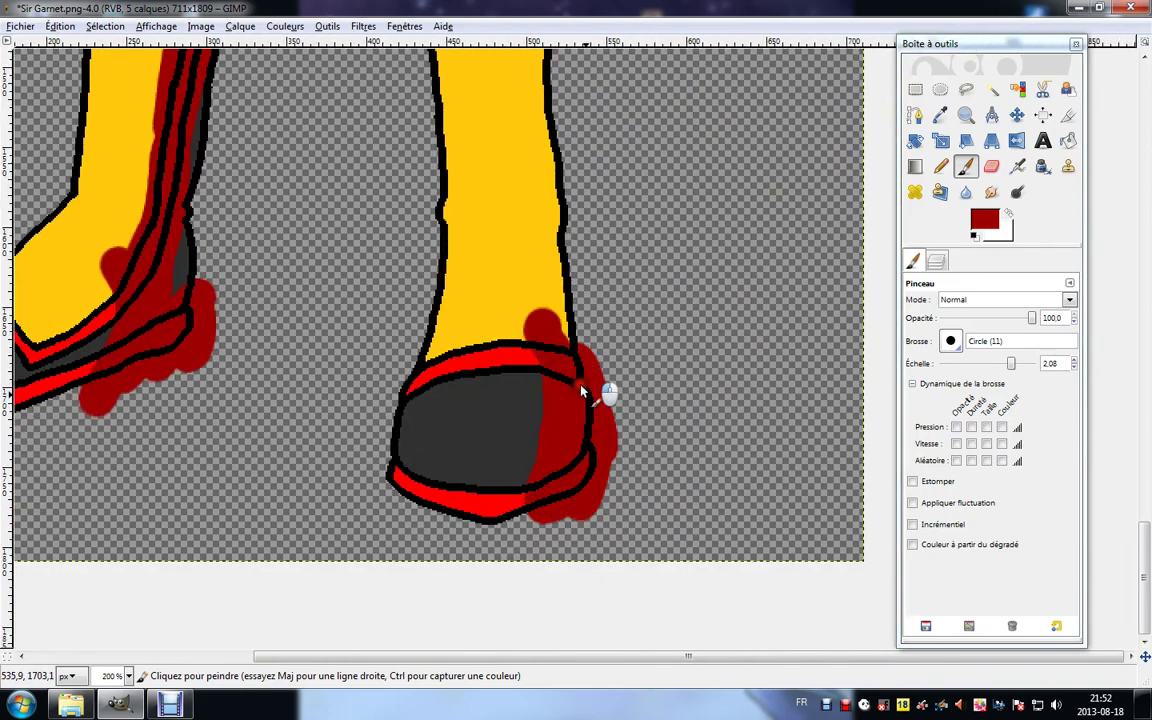
Soften the dark red shadows on the boots and both knee pads with the Blur tool.
click(965, 192)
drag(551, 359, 489, 414)
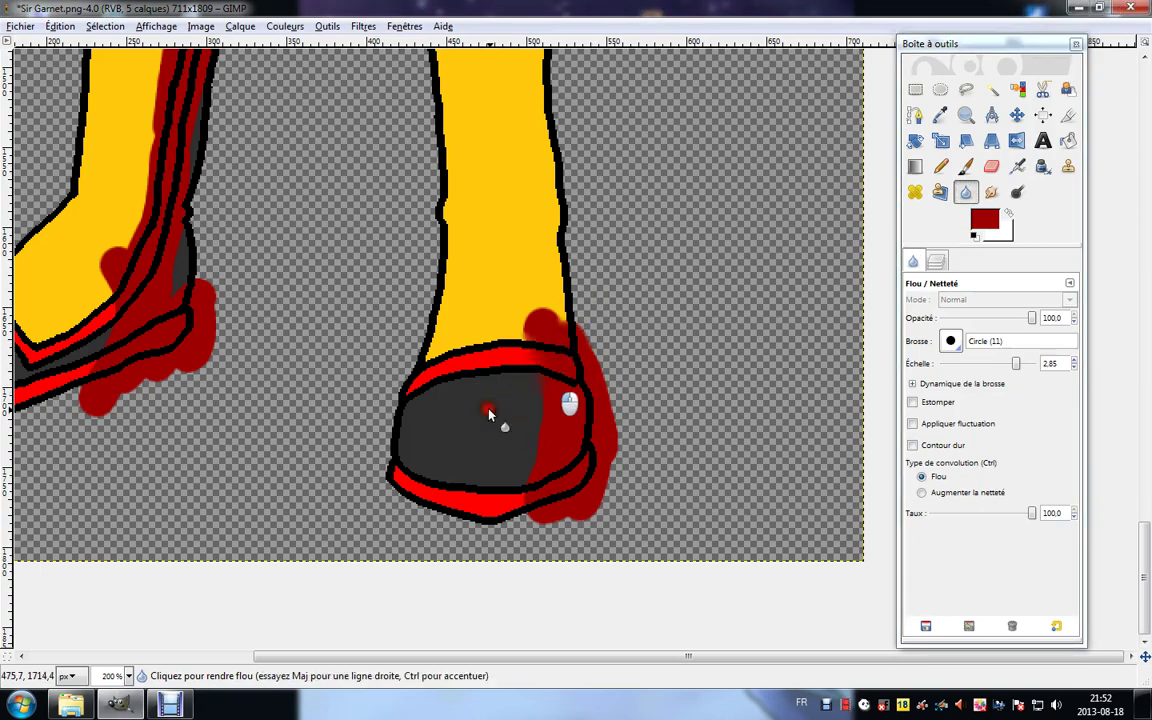
drag(270, 345, 605, 334)
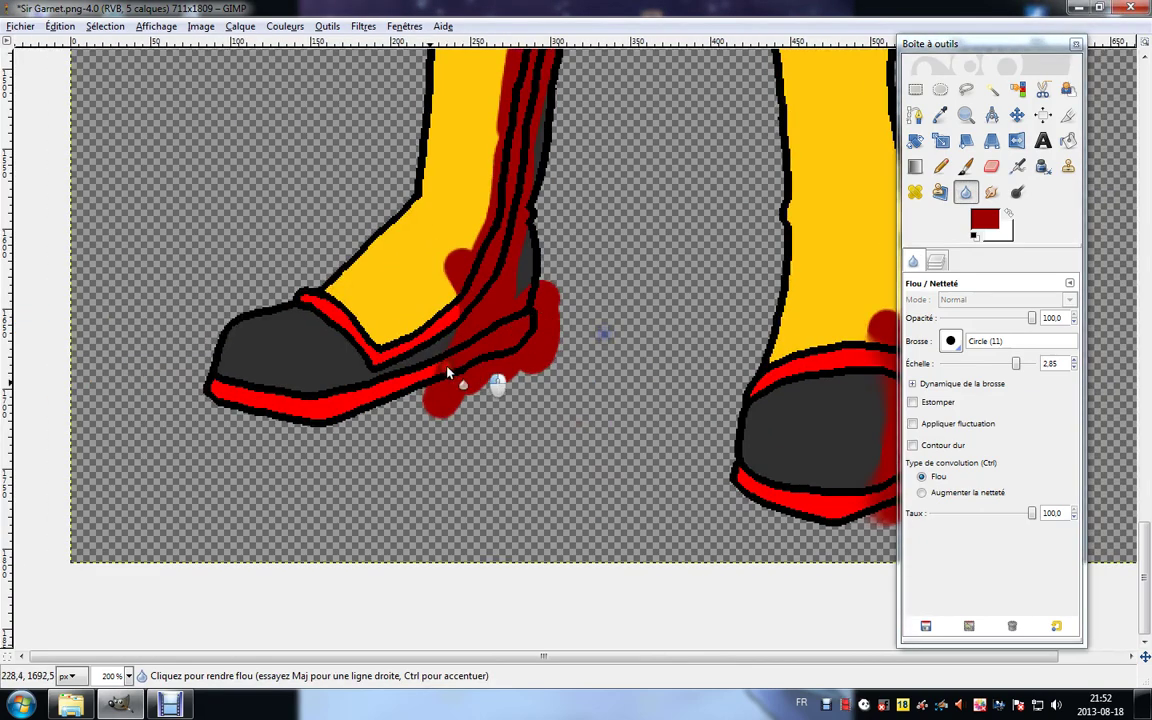
scroll(463, 360, up, 10)
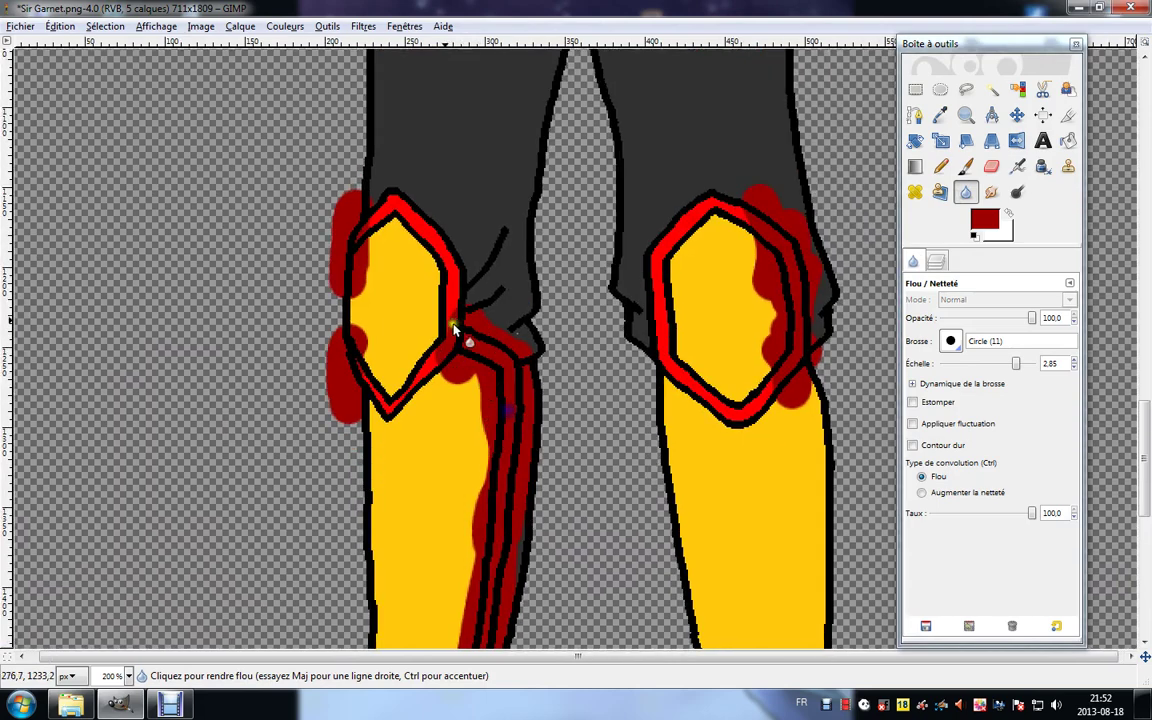
mouse_move(356, 354)
mouse_down()
mouse_move(374, 208)
mouse_move(368, 240)
mouse_up()
mouse_move(745, 238)
mouse_down()
mouse_move(798, 310)
mouse_move(785, 350)
mouse_up()
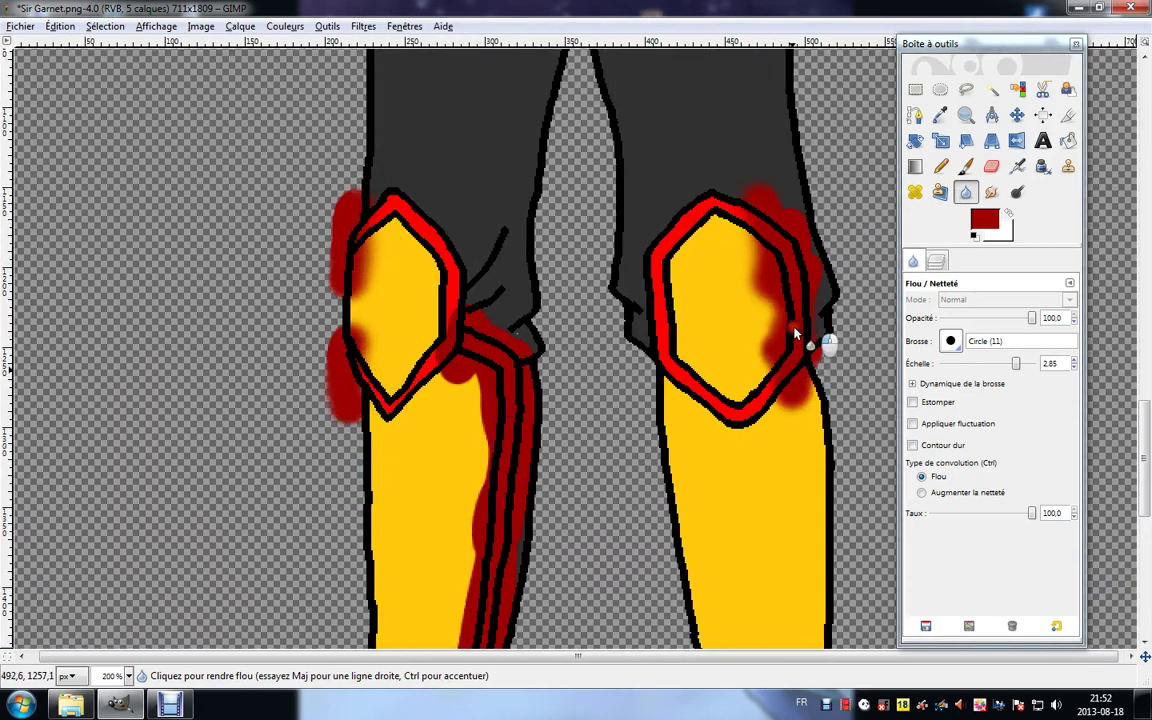
Set the Blur brush scale to 9.39 and soften the dark red shadows around the waist plates.
scroll(663, 473, up, 10)
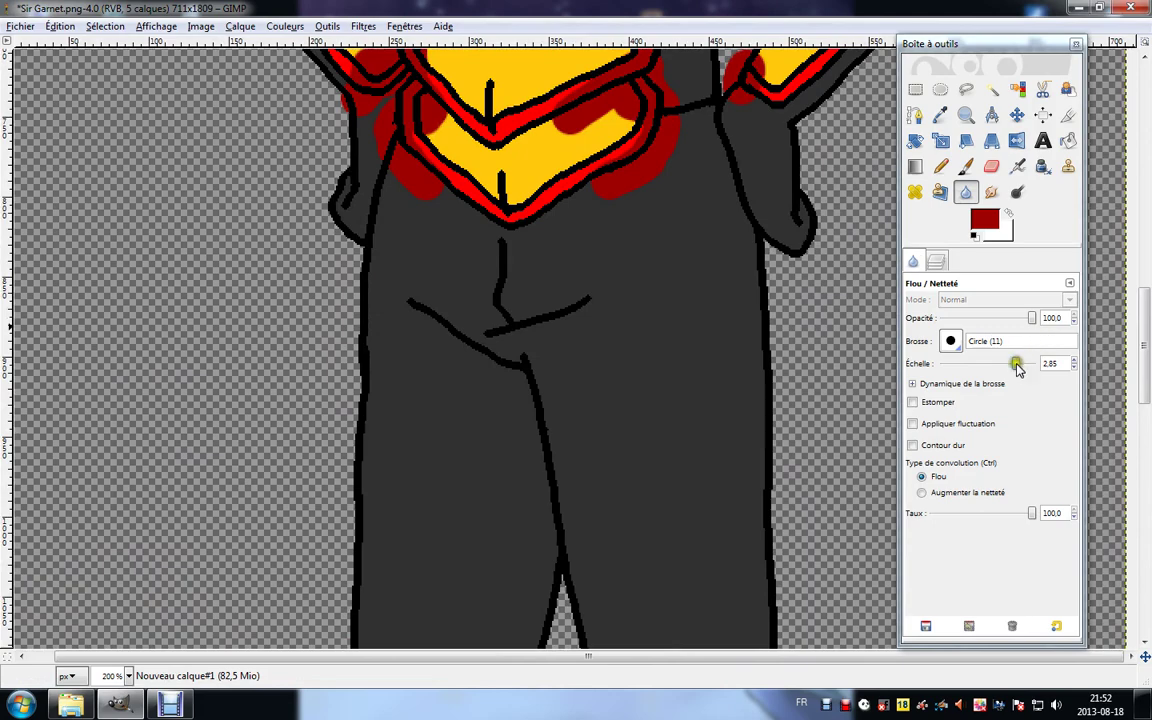
drag(1016, 366, 1040, 366)
scroll(571, 334, up, 4)
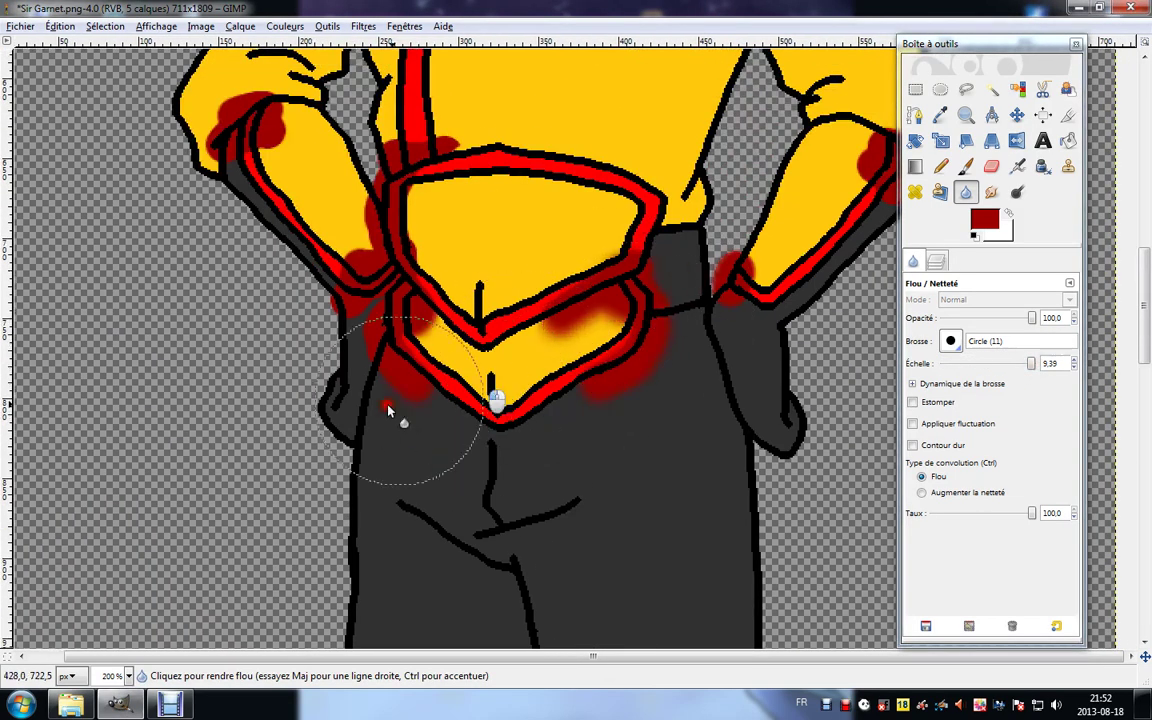
Paint a dark red shadow on the right side of the upper waist plate's trim and blur it.
click(966, 167)
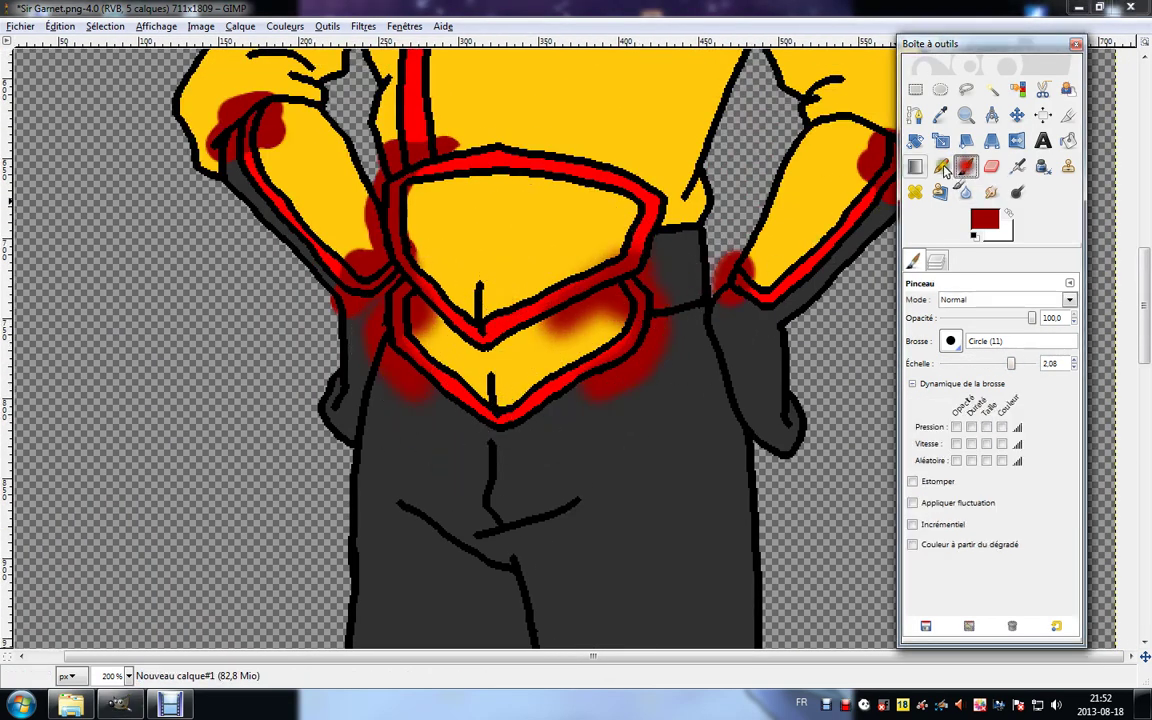
mouse_move(652, 262)
mouse_down()
mouse_move(642, 254)
mouse_move(655, 202)
mouse_move(630, 157)
mouse_up()
click(967, 193)
drag(692, 241, 709, 144)
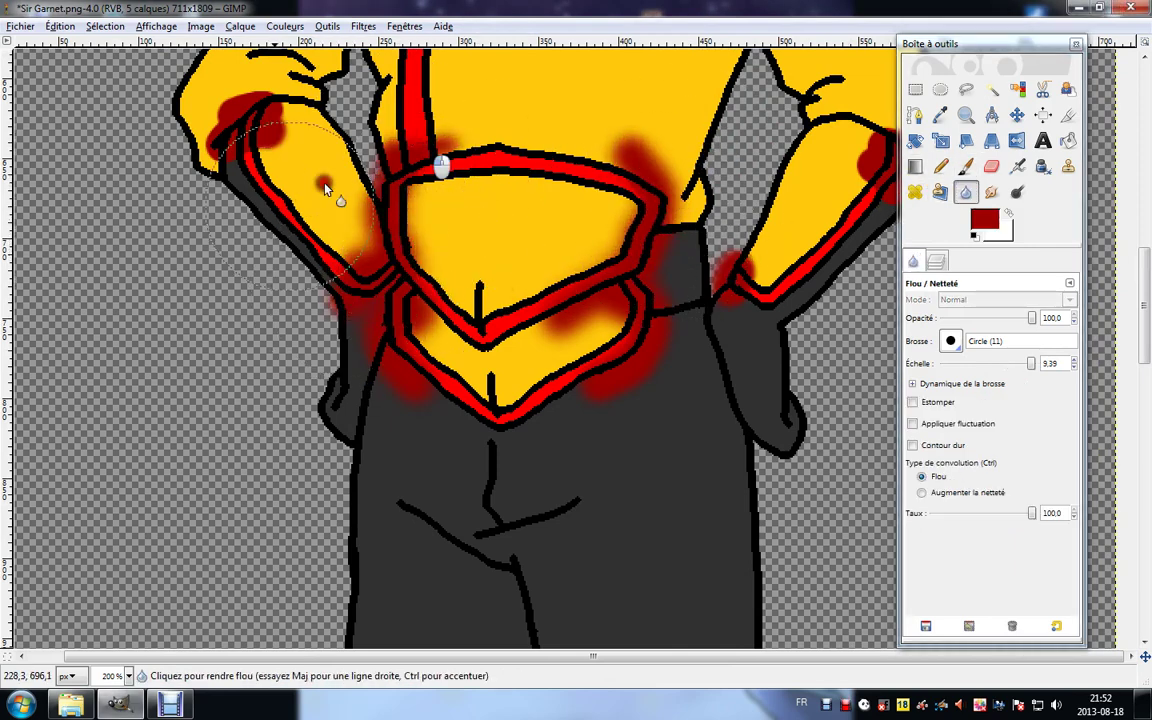
Blur the dark red shadows on the glove trims of both arms and beside the collar's buttoned flap.
drag(258, 132, 228, 160)
mouse_move(690, 240)
mouse_down()
mouse_move(518, 312)
mouse_move(531, 386)
mouse_up()
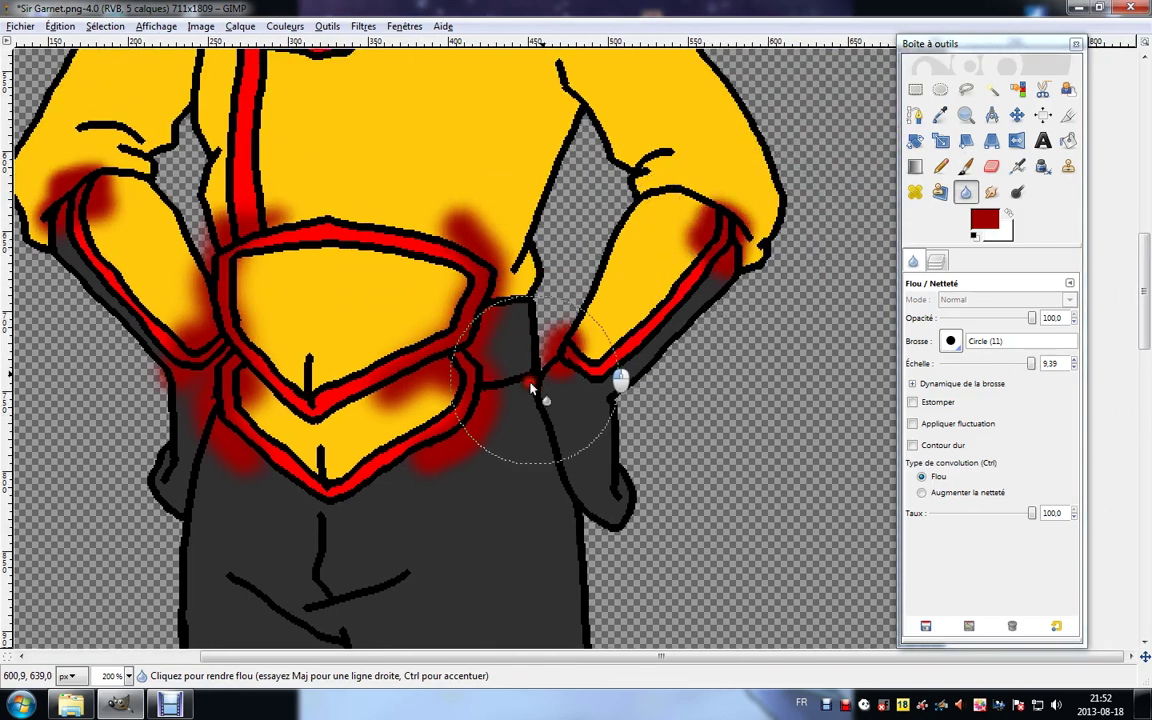
scroll(531, 390, up, 5)
scroll(531, 390, left, 3)
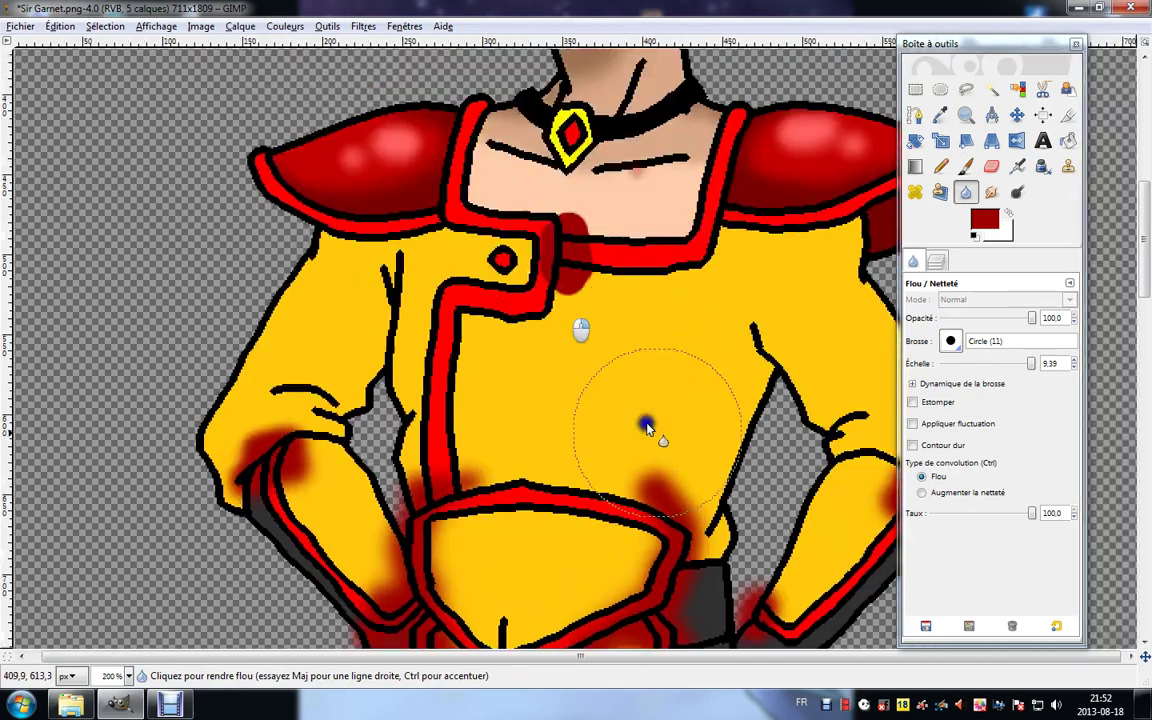
Paint dark red shadows on the collar's upper left end and the lower trim of both shoulder pads, and blur them.
click(966, 166)
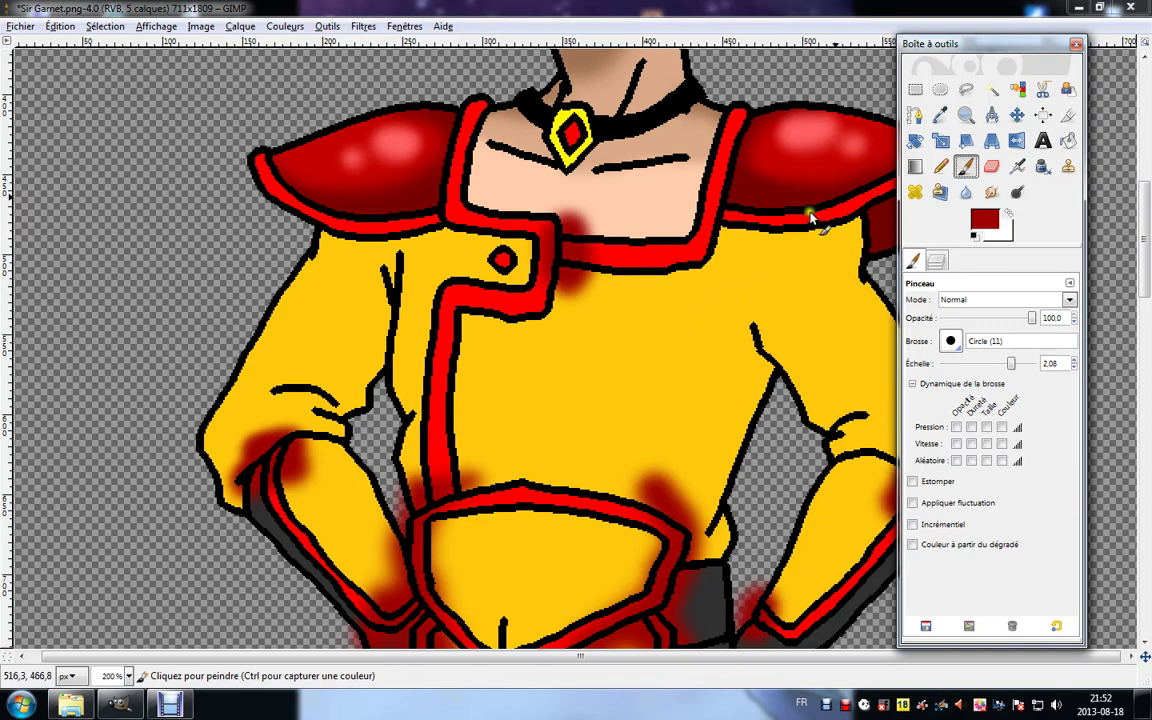
mouse_move(485, 143)
mouse_down()
mouse_move(442, 155)
mouse_move(467, 94)
mouse_up()
drag(786, 215, 683, 265)
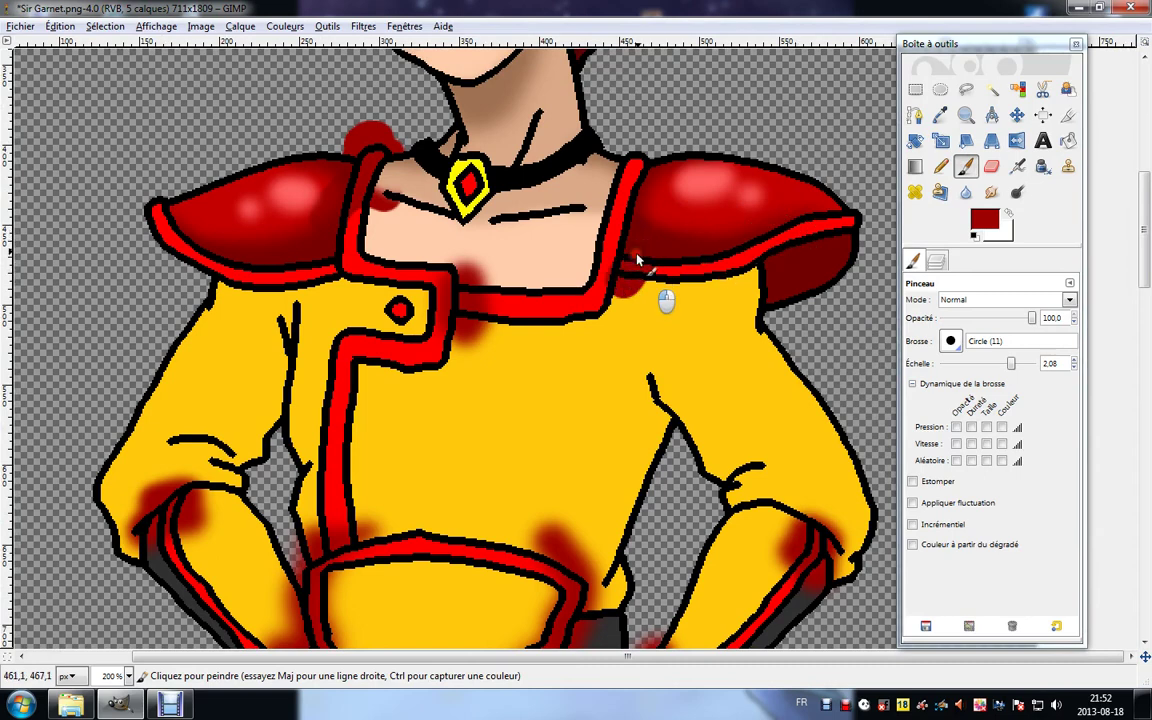
drag(700, 280, 762, 275)
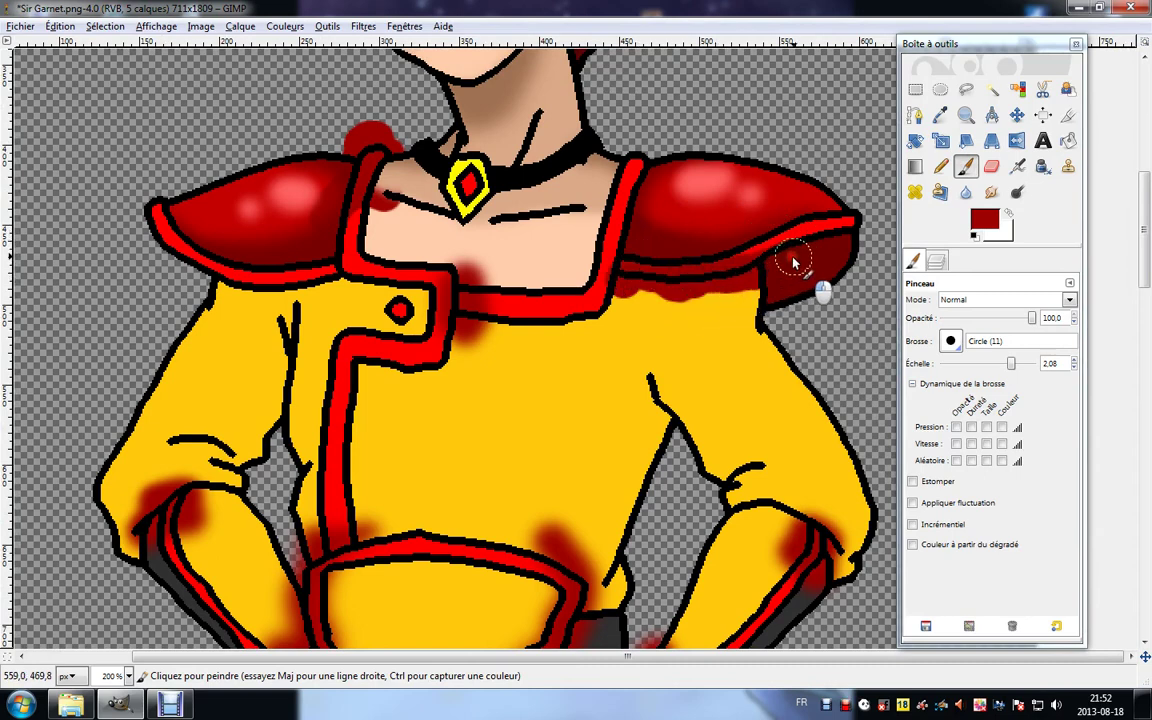
mouse_move(318, 276)
mouse_down()
mouse_move(328, 282)
mouse_move(185, 270)
mouse_up()
click(965, 192)
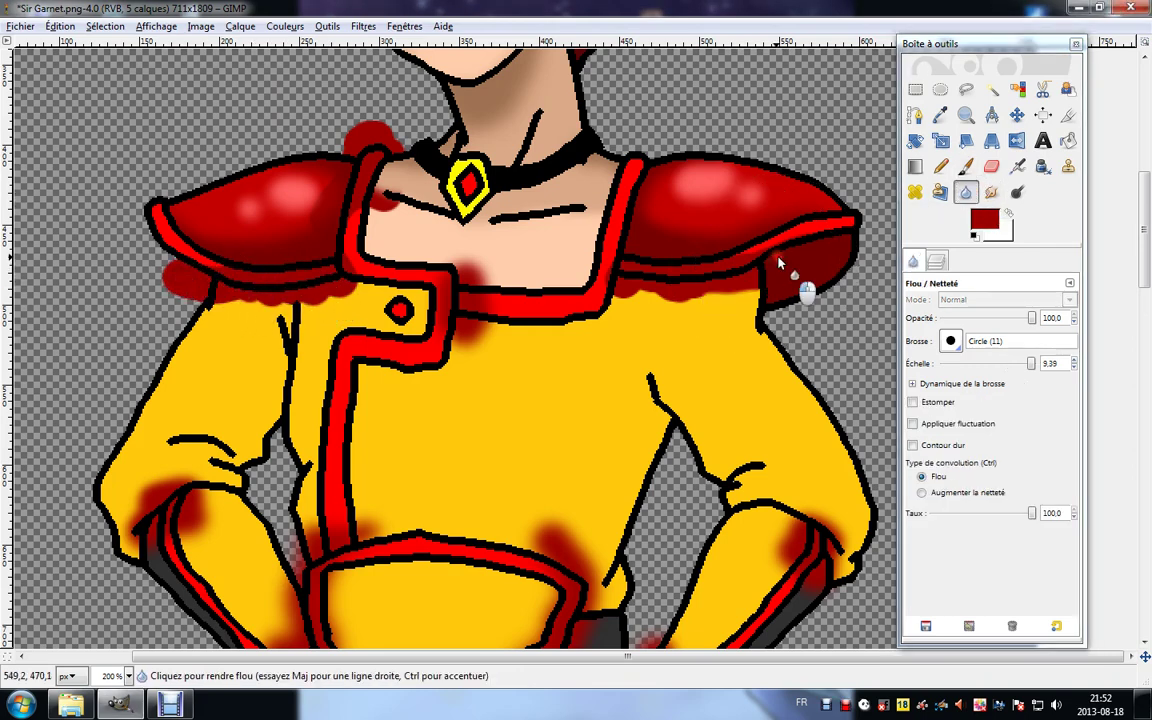
mouse_move(455, 298)
mouse_down()
mouse_move(252, 290)
mouse_move(106, 330)
mouse_move(100, 312)
mouse_up()
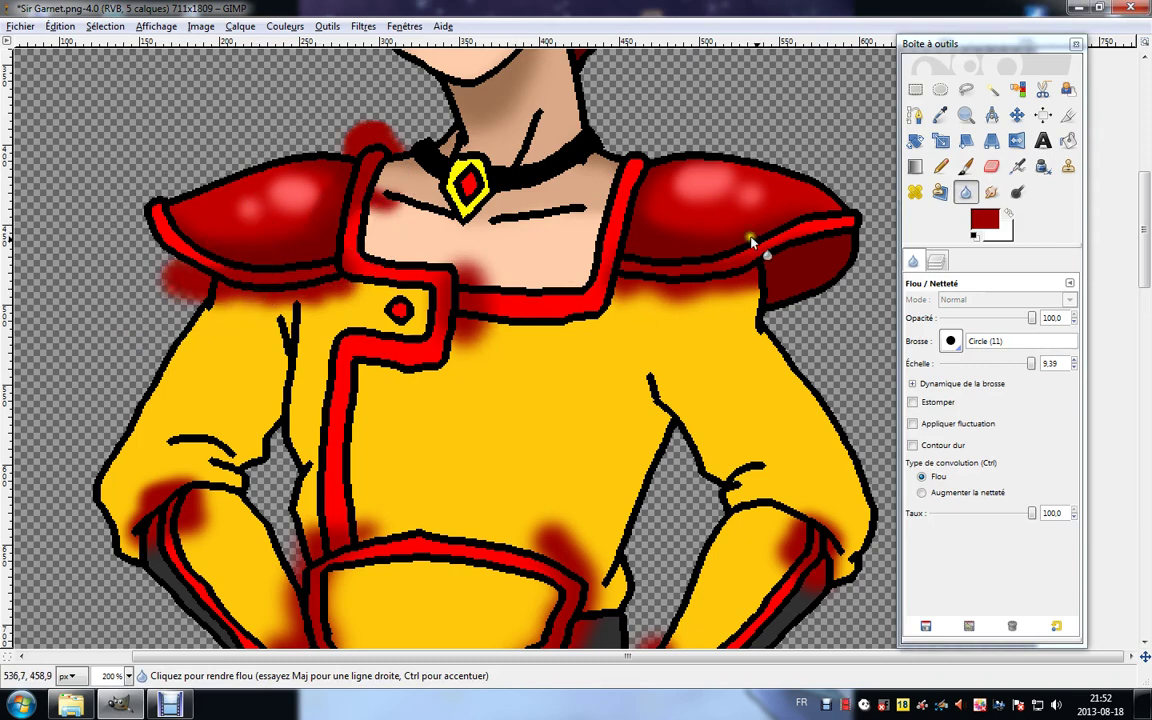
Select the yellow jacket area using Nouveau calque#2 and cut the overflowing shadow inside it from Nouveau calque#1.
click(991, 89)
click(738, 326)
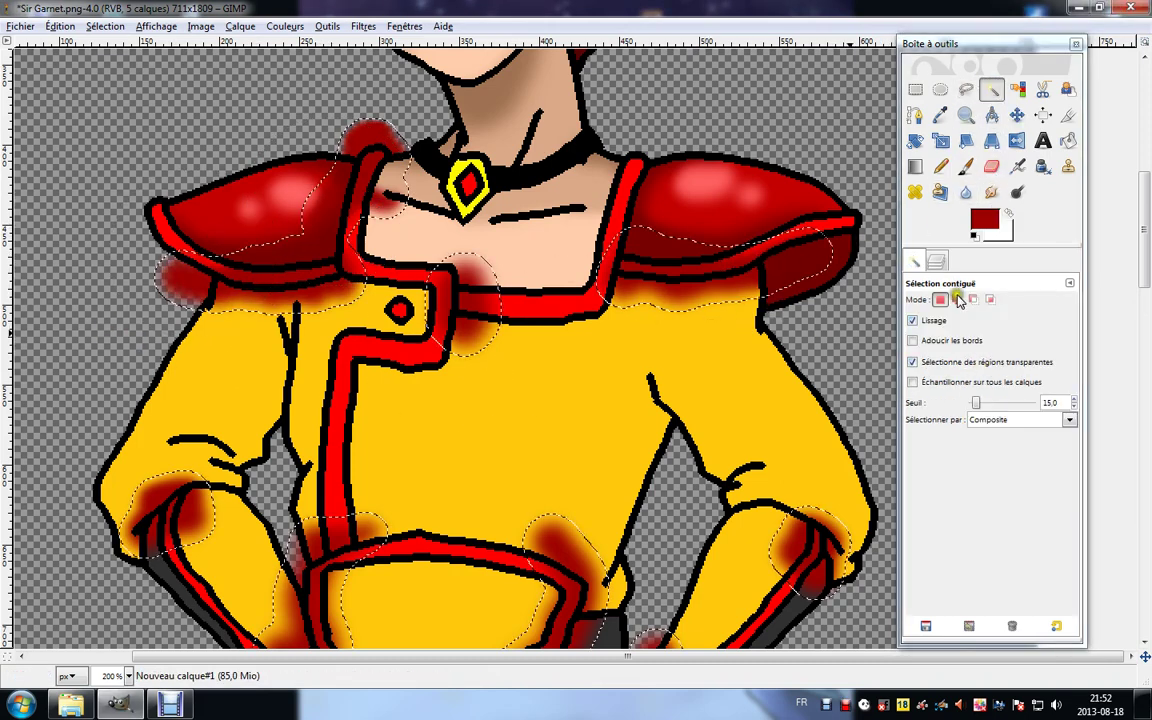
click(936, 260)
click(1005, 393)
click(771, 393)
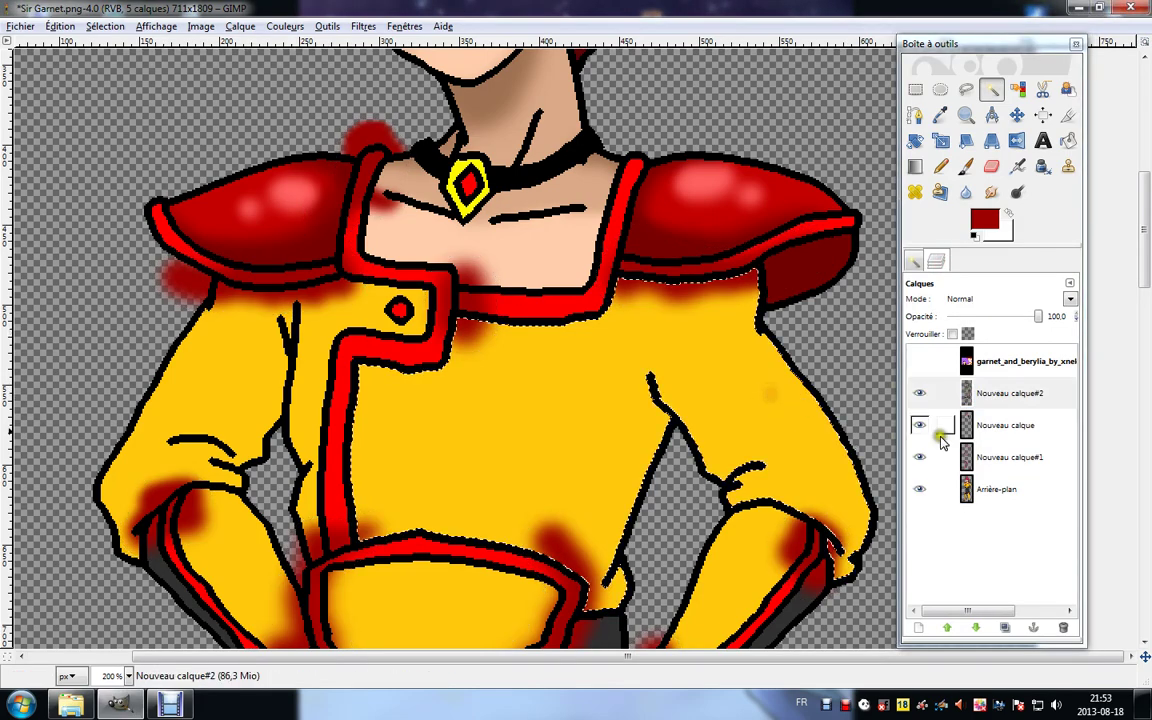
click(950, 456)
key(ctrl+x)
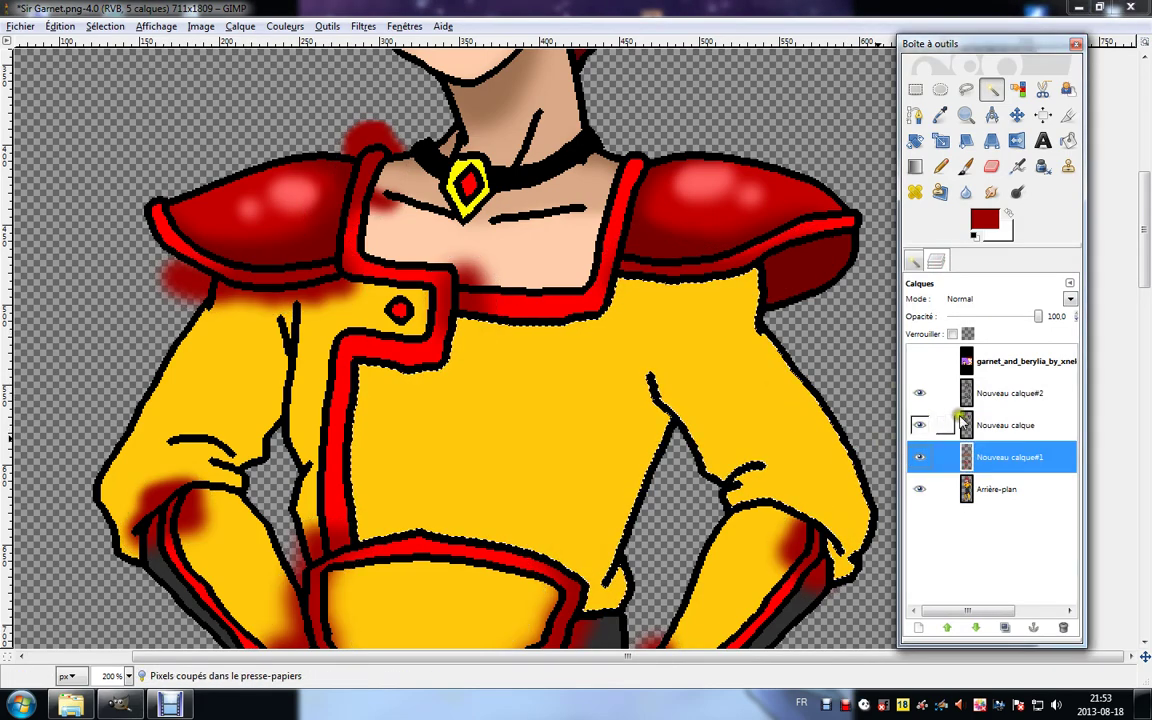
Select the bare chest and the left shoulder pad using Nouveau calque#2, and cut the overflowing shadow inside each from Nouveau calque#1.
click(996, 398)
click(514, 258)
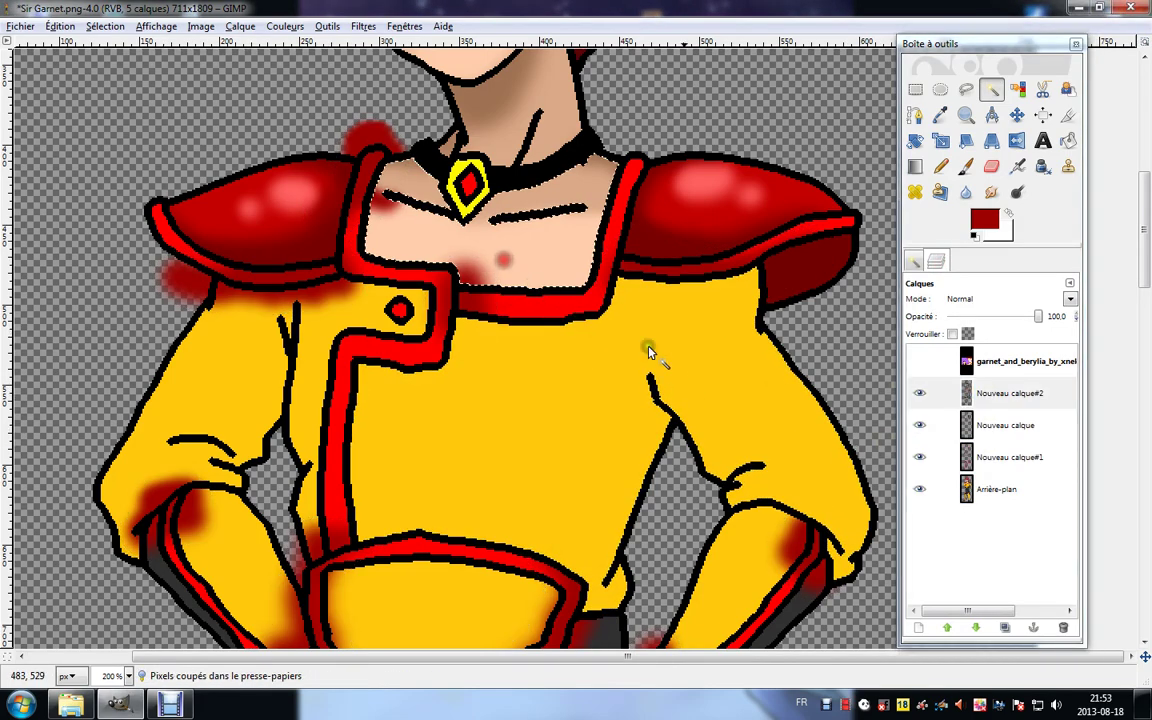
click(971, 457)
key(ctrl+x)
click(975, 402)
drag(329, 288, 528, 412)
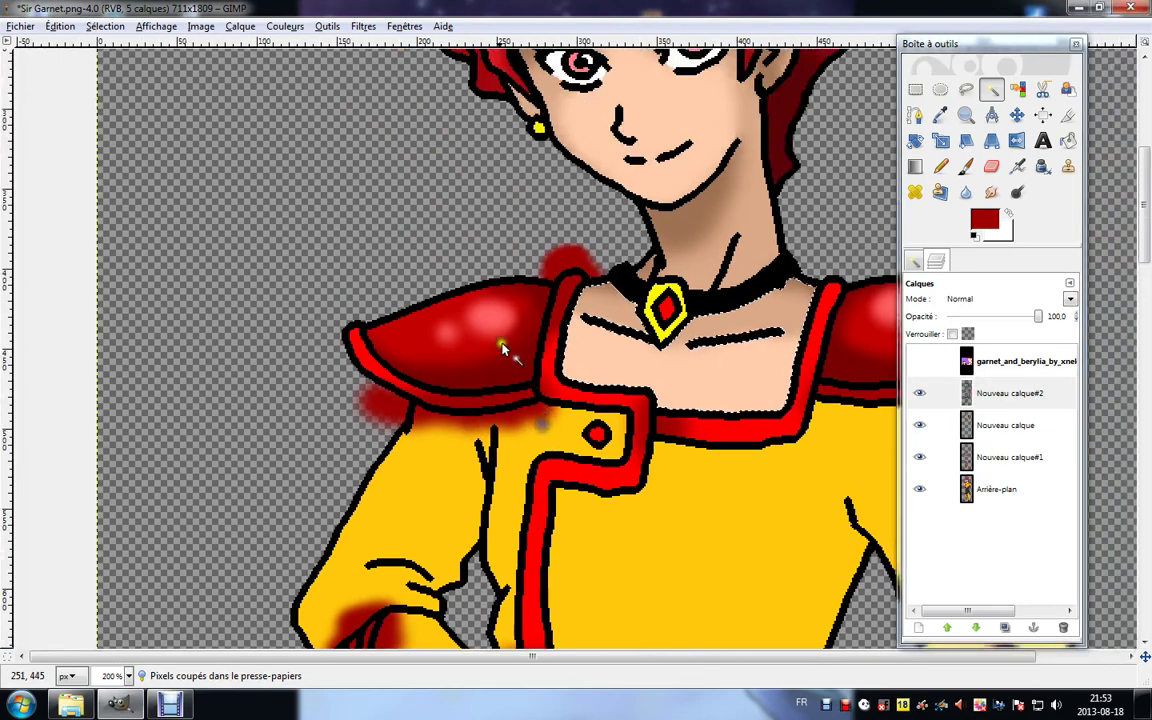
click(503, 347)
click(968, 456)
Select the background around the figure and the left yellow sleeve via Nouveau calque#2, cutting the overflowing shadow inside each from Nouveau calque#1.
click(1005, 393)
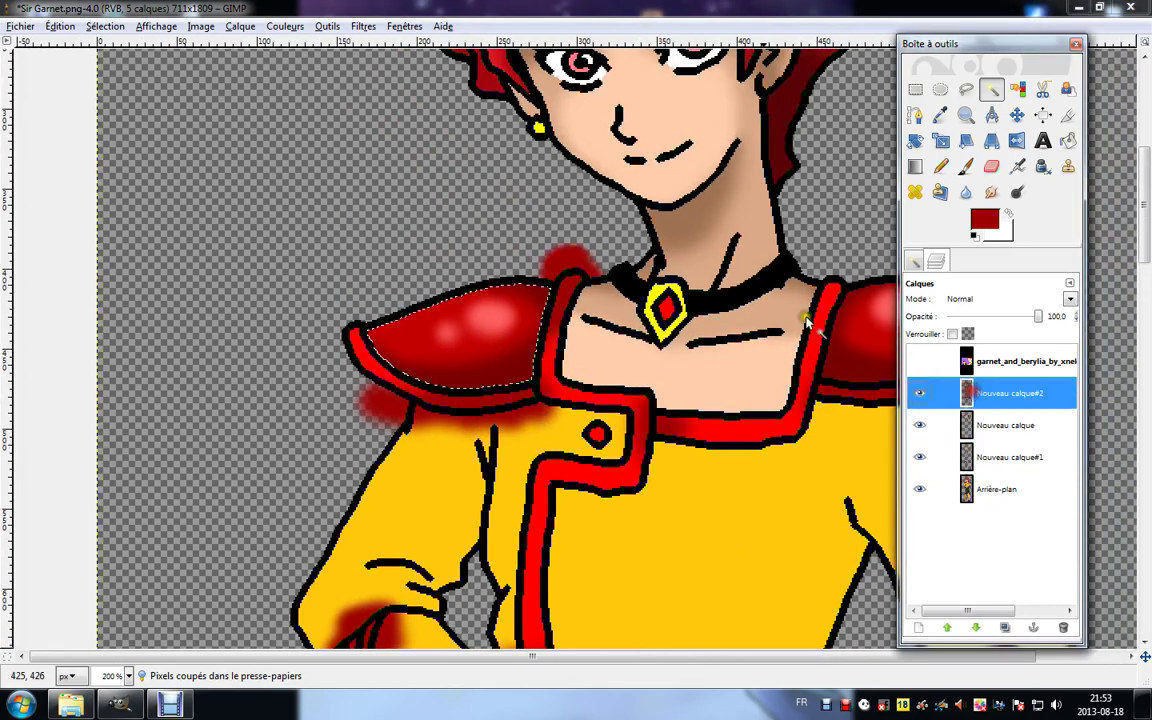
click(617, 244)
click(971, 457)
key(ctrl+x)
click(972, 398)
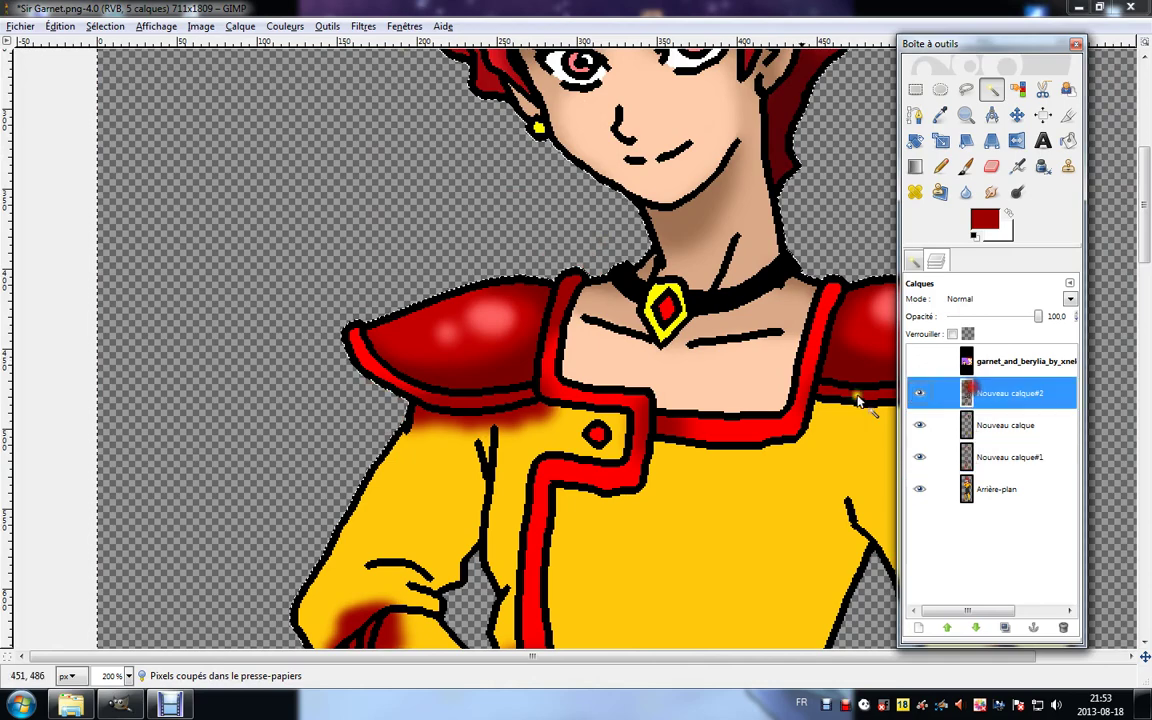
click(522, 466)
click(967, 463)
key(ctrl+x)
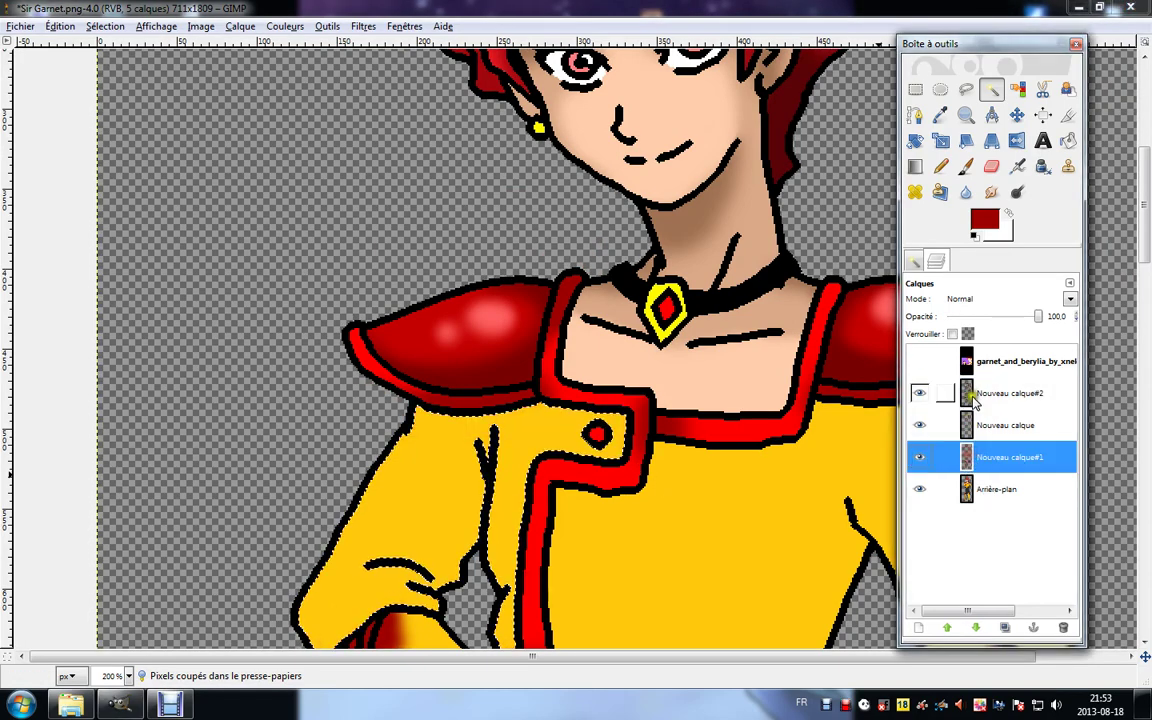
Cut the overflowing shadow from Nouveau calque#1 inside the left yellow forearm and the upper waist plate, selecting each area via Nouveau calque#2.
click(971, 397)
drag(500, 606, 615, 350)
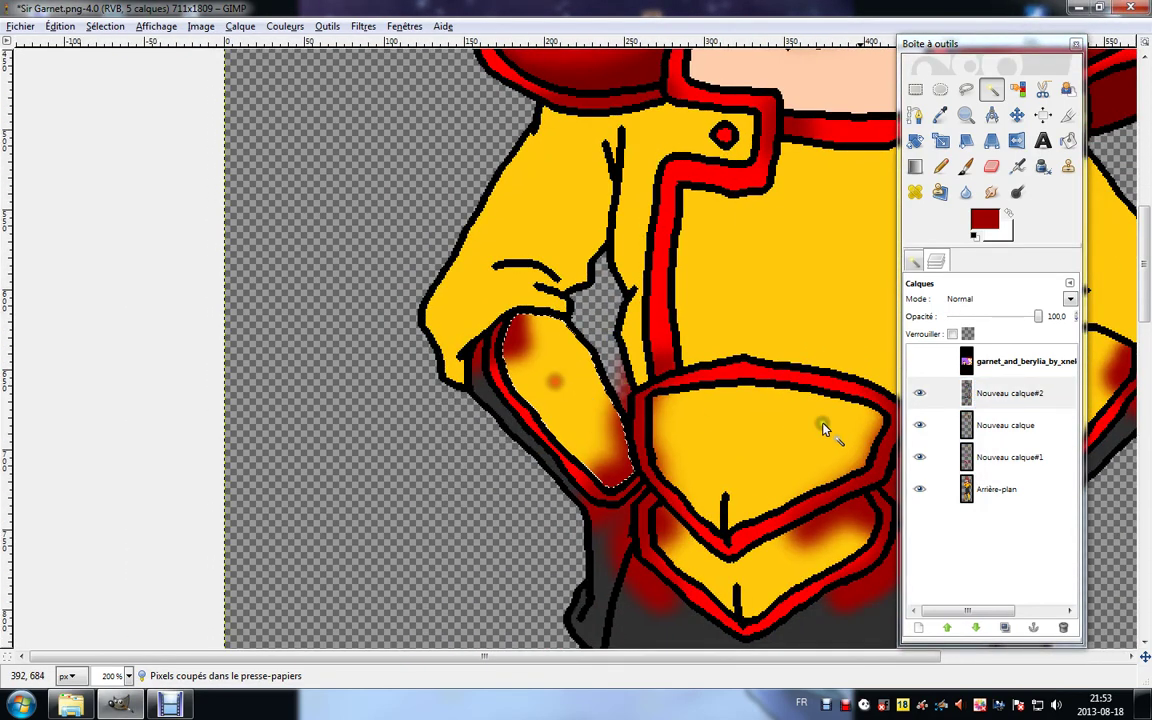
click(968, 456)
click(970, 400)
click(784, 432)
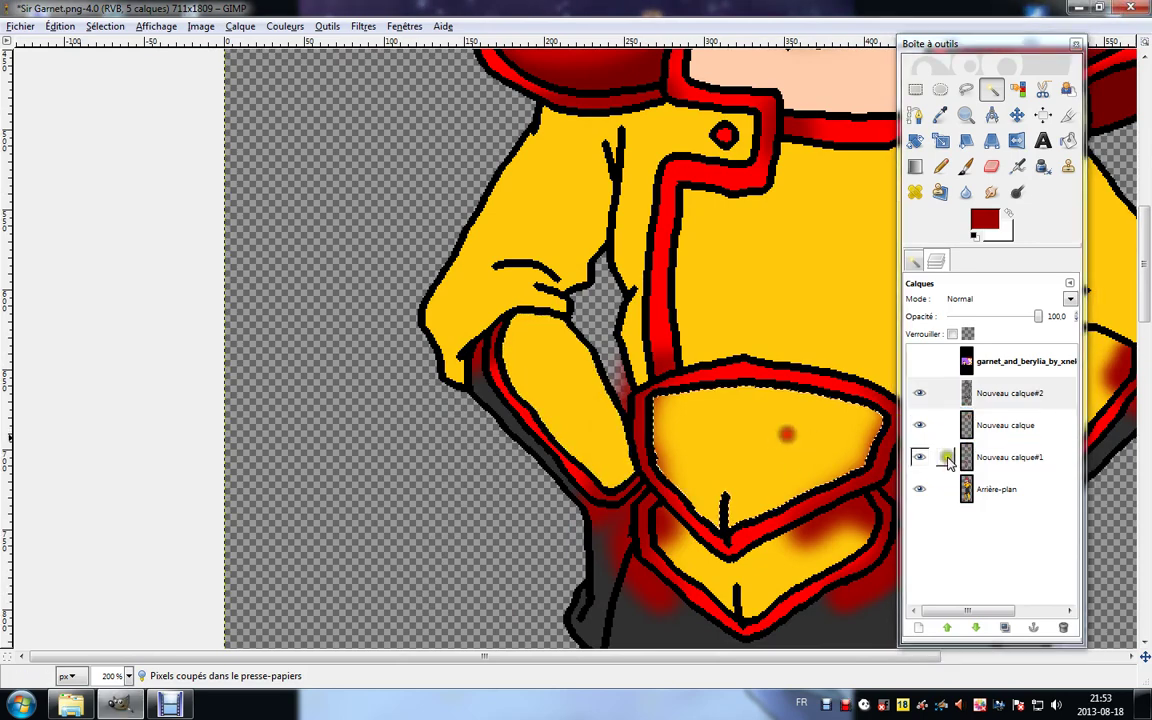
click(968, 456)
Cut the overflowing shadow from Nouveau calque#1 inside the lower waist plate and the dark trousers, selecting each area via Nouveau calque#2.
click(962, 404)
click(872, 513)
click(980, 458)
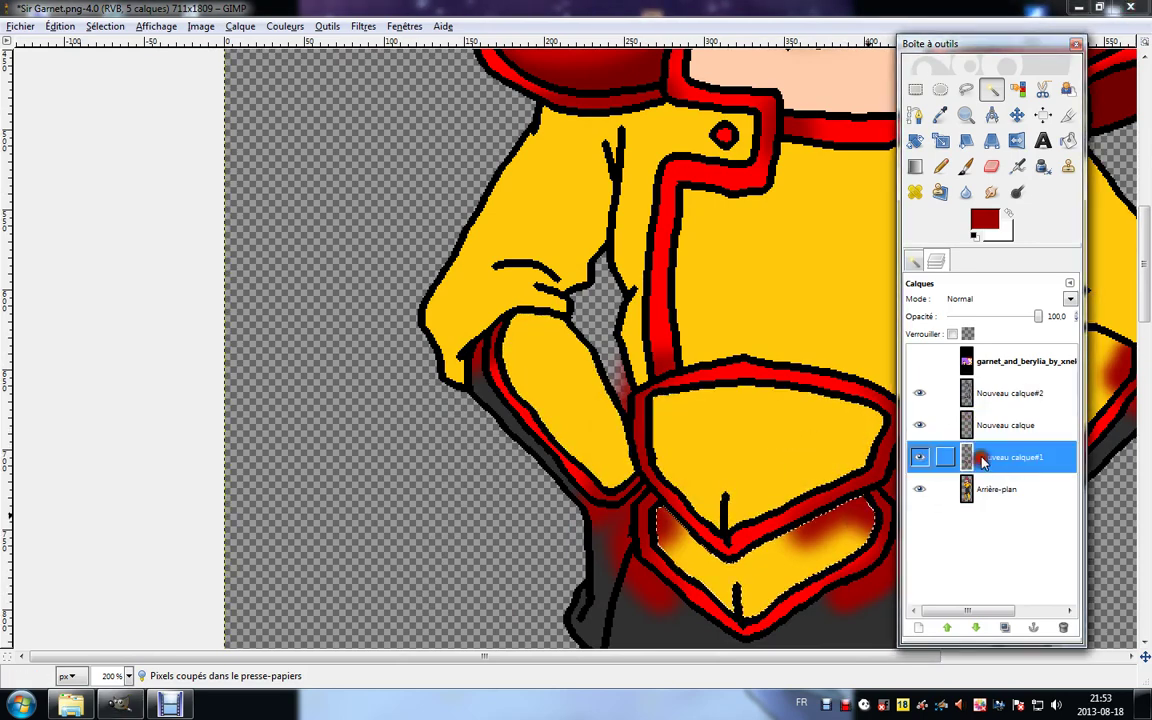
key(ctrl+x)
click(981, 396)
click(662, 560)
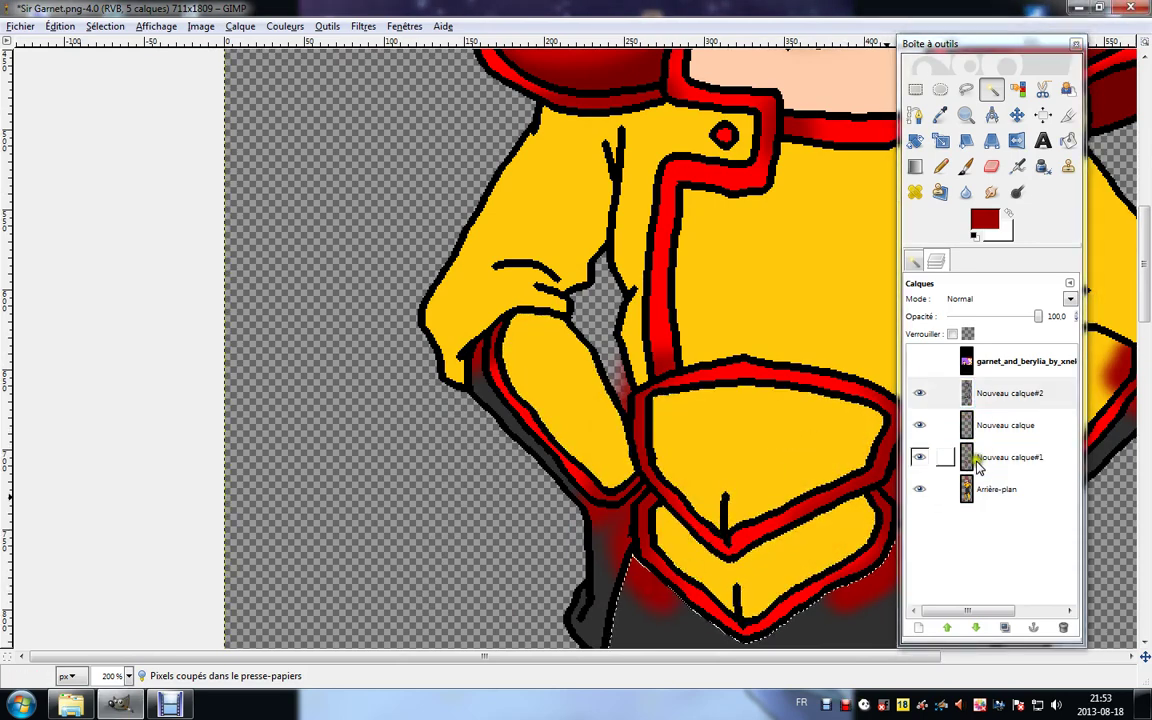
click(977, 460)
Cut the overflowing shadow from Nouveau calque#1 inside the left dark glove and the gap between that arm and the torso.
click(985, 393)
click(622, 540)
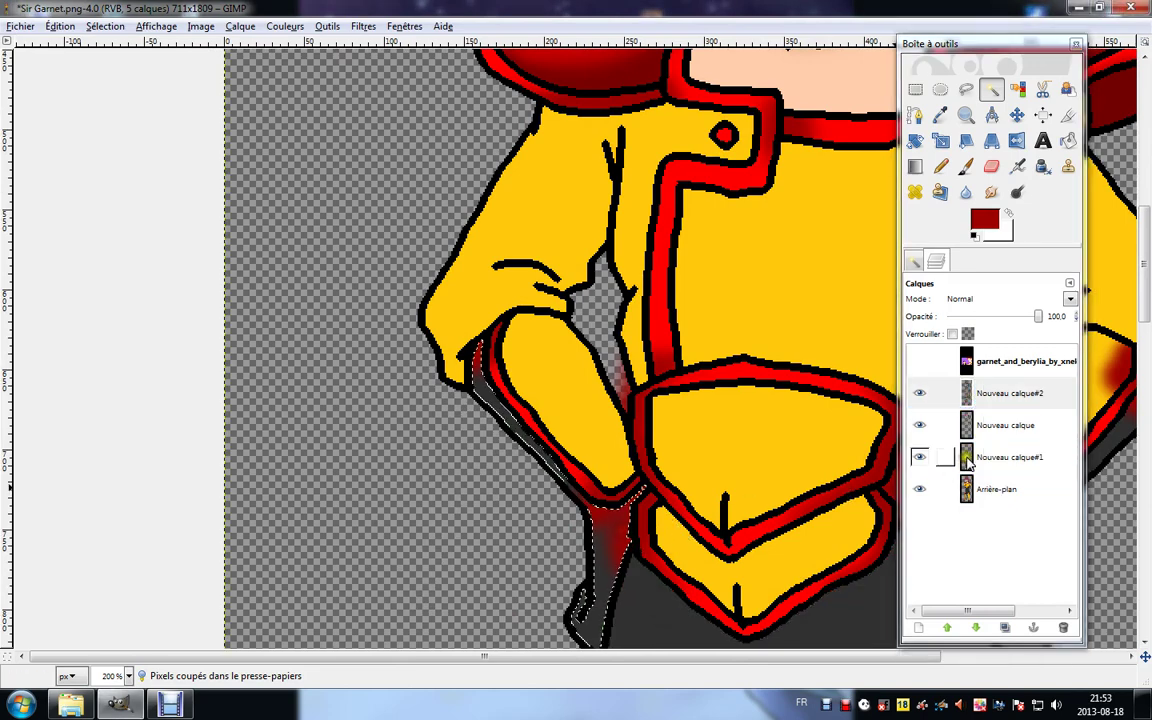
click(968, 458)
click(985, 393)
click(599, 329)
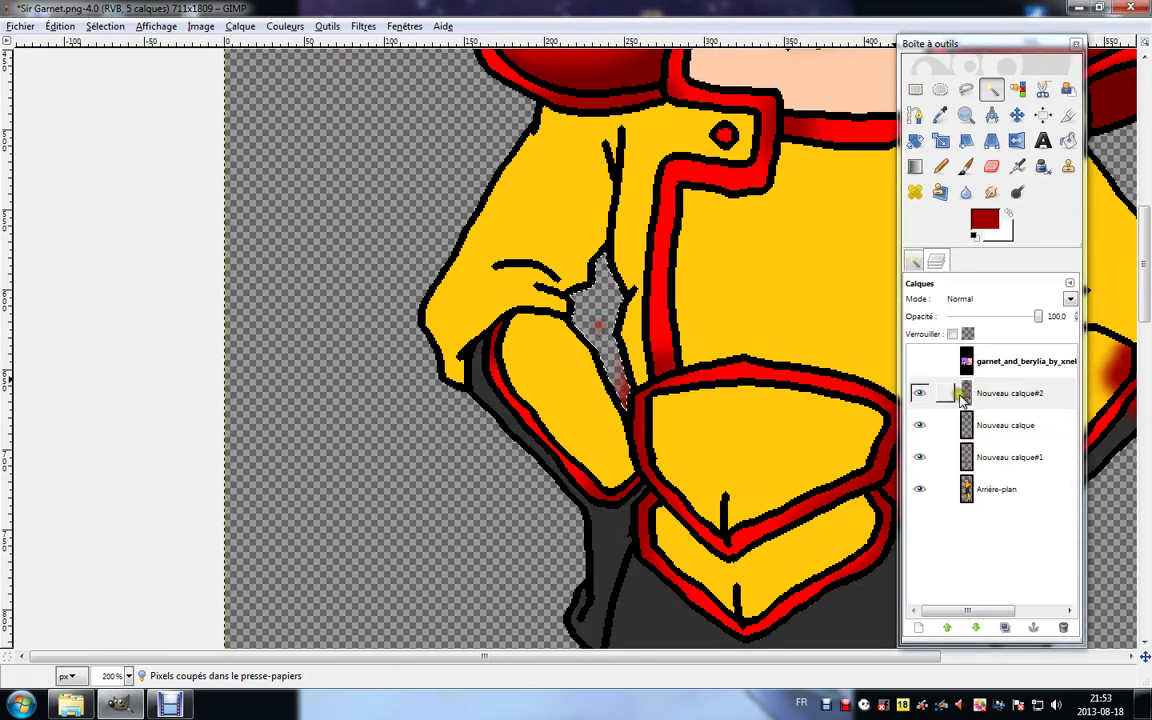
click(972, 452)
Cut the overflowing shadow from Nouveau calque#1 inside the dark waist section beside the plates and the right yellow forearm.
mouse_move(764, 362)
mouse_down()
mouse_move(329, 355)
mouse_move(372, 332)
mouse_up()
click(920, 460)
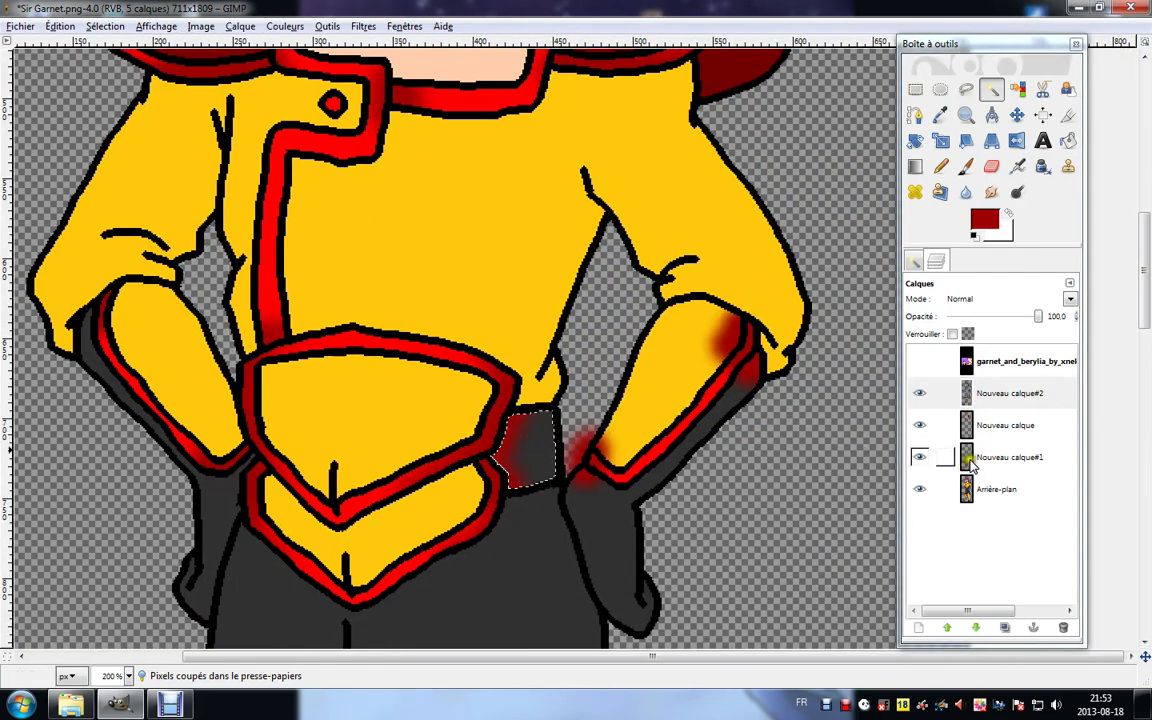
click(970, 462)
key(ctrl+x)
click(971, 396)
click(702, 355)
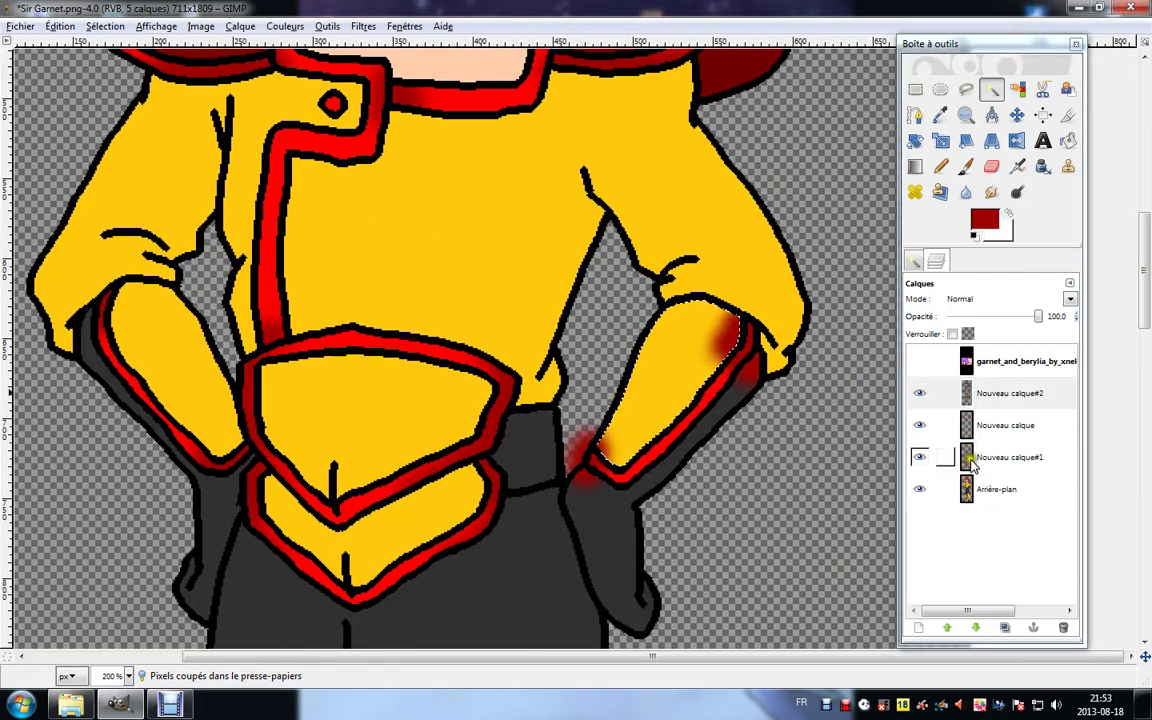
click(971, 460)
key(ctrl+x)
Cut the overflowing shadow from Nouveau calque#1 inside the right dark glove and the gap between the right arm and the torso.
click(970, 394)
click(682, 453)
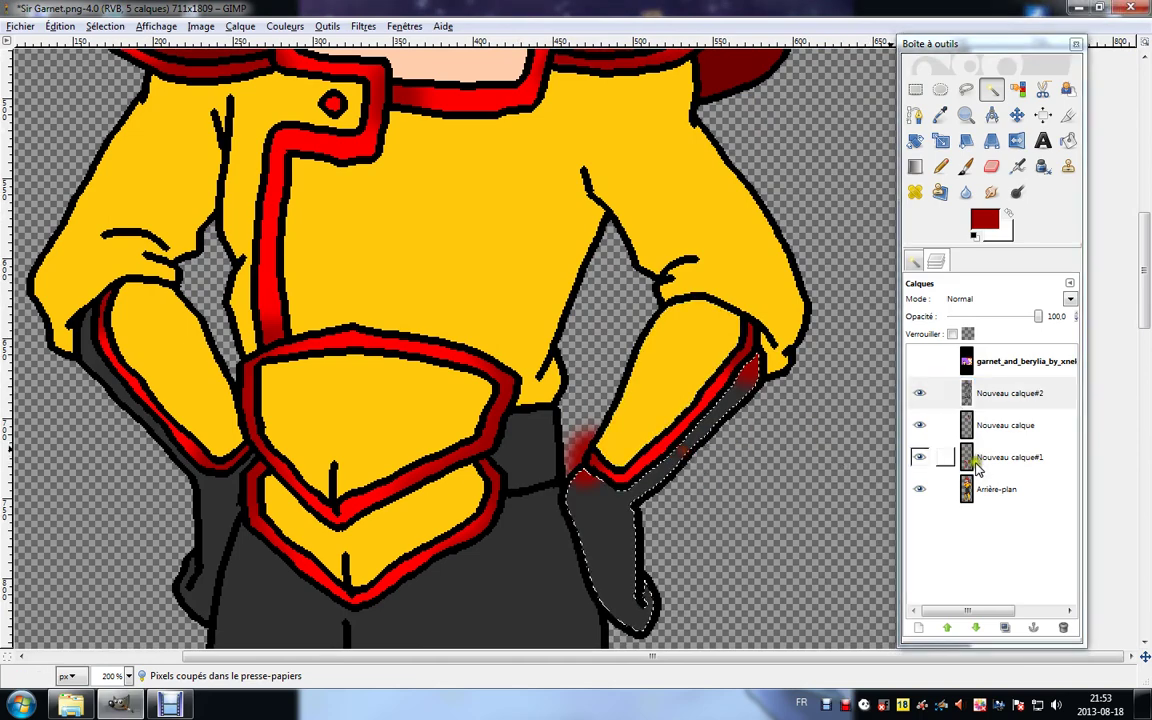
click(977, 463)
key(ctrl+x)
click(968, 396)
click(596, 383)
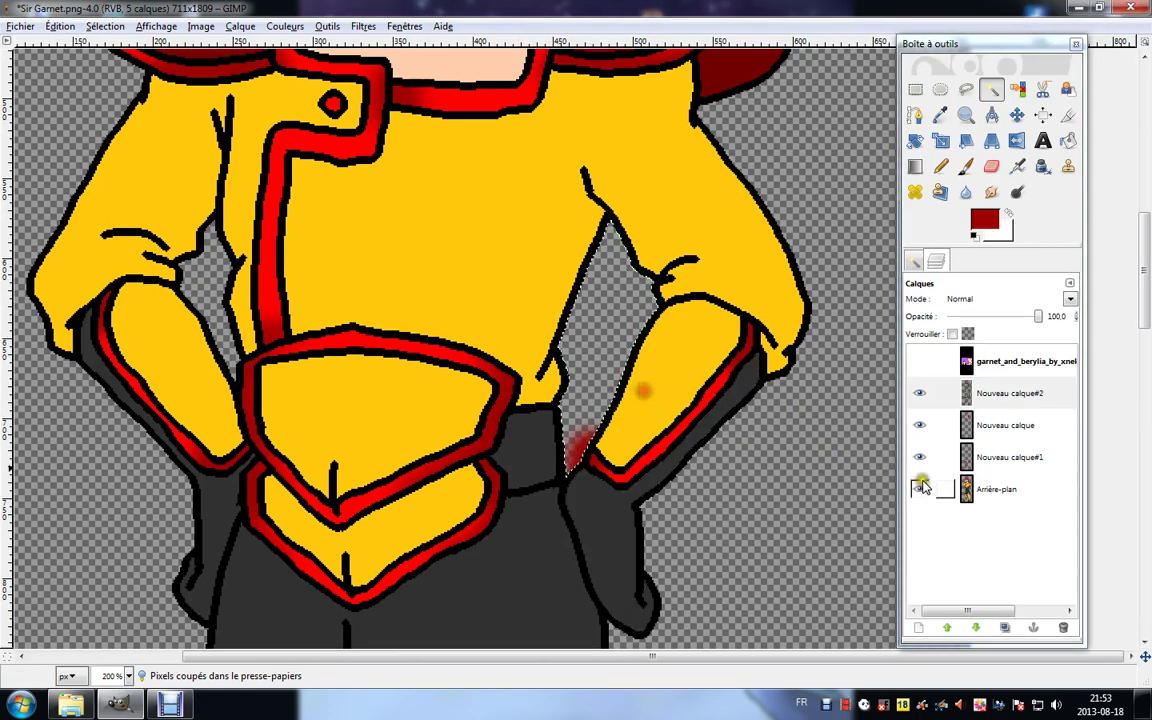
click(966, 462)
key(ctrl+x)
Cut the overflowing shadow from Nouveau calque#1 inside the right leg's yellow knee plate and the yellow shin below it.
click(966, 397)
drag(355, 580, 385, 542)
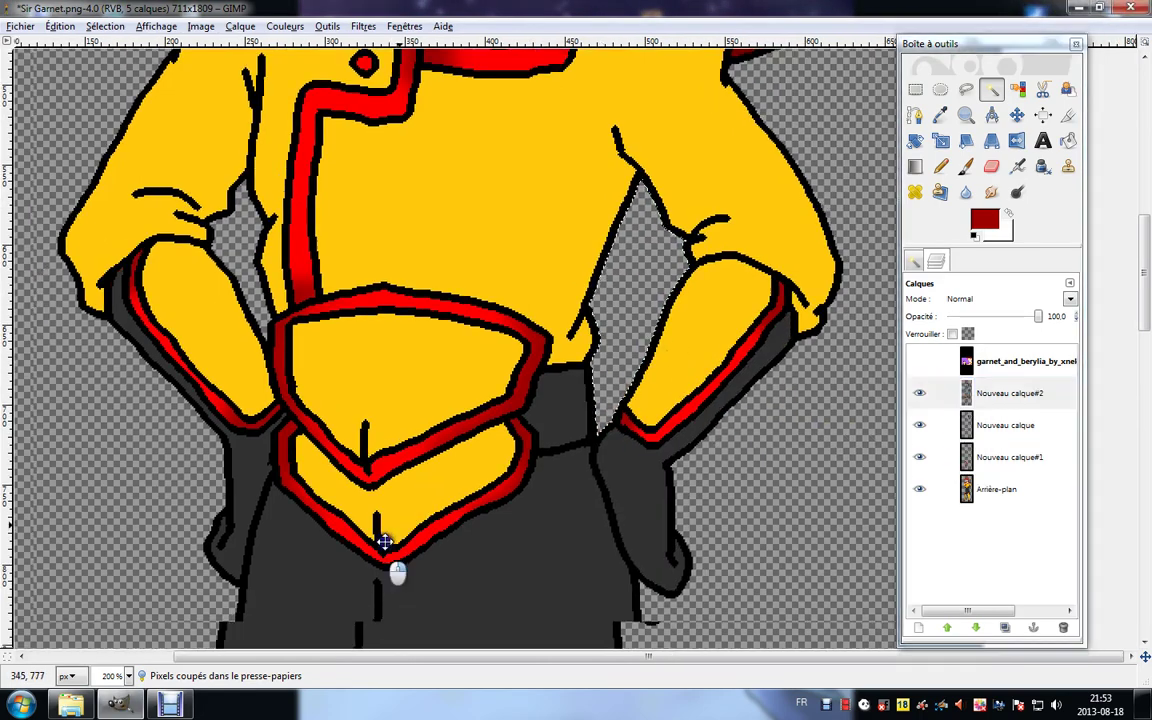
scroll(385, 541, down, 15)
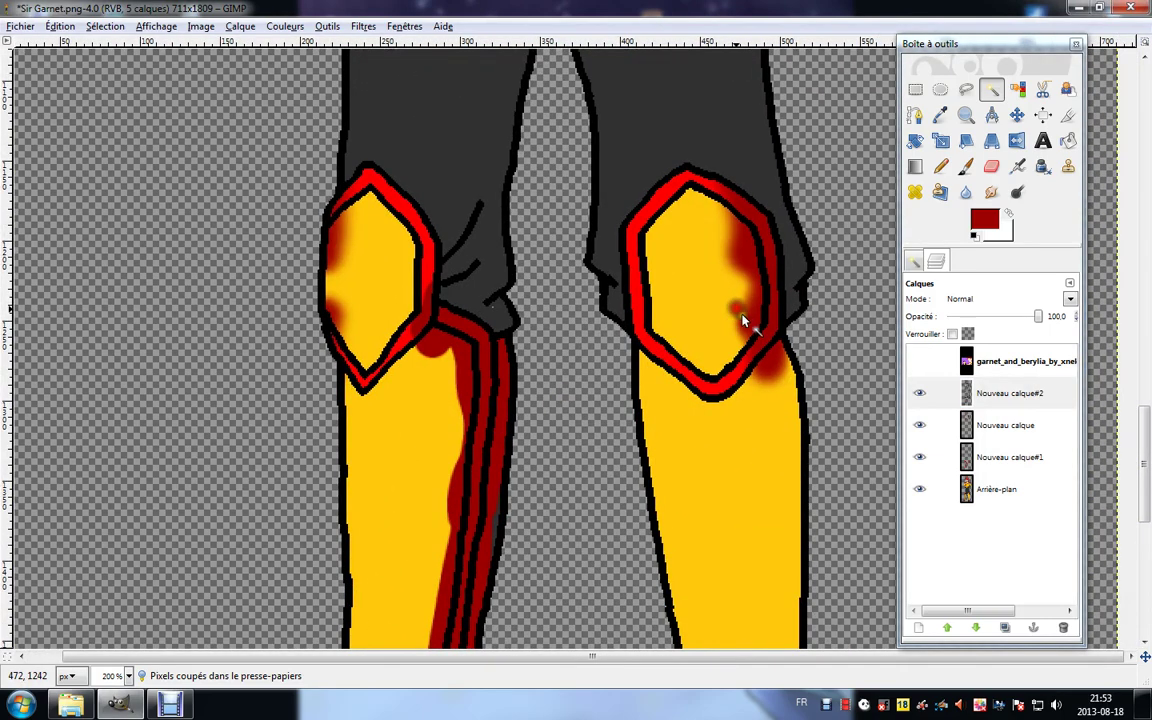
click(743, 320)
click(920, 457)
click(967, 457)
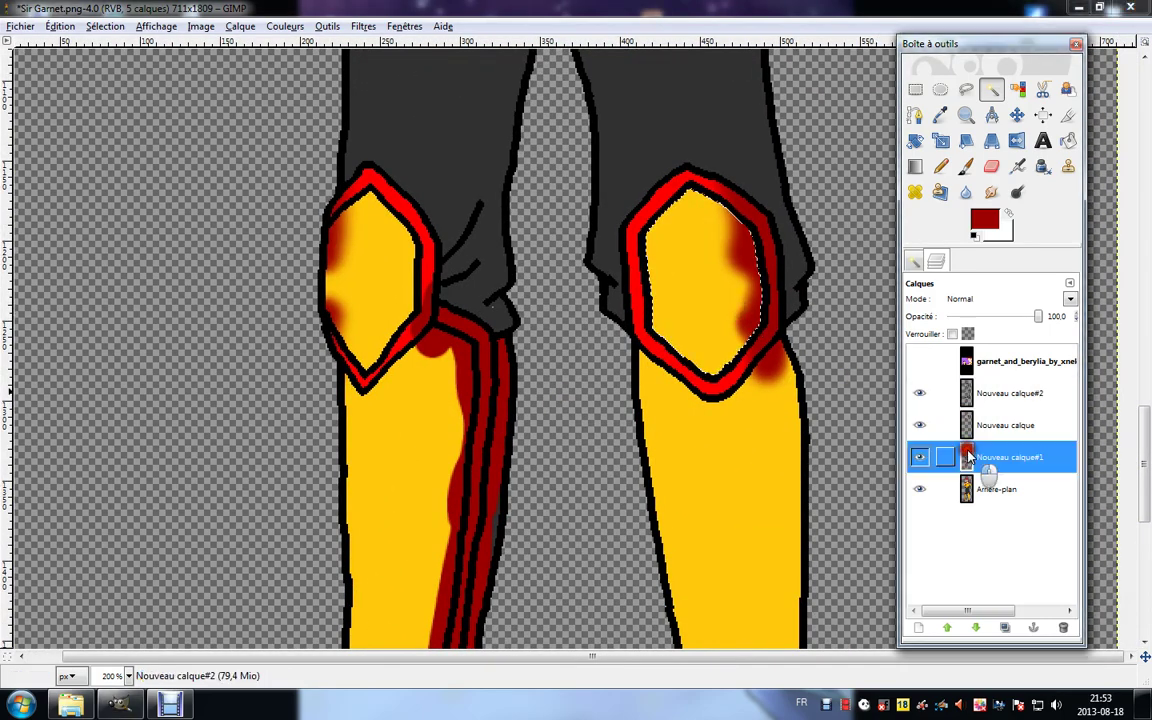
key(ctrl+x)
click(971, 397)
click(777, 458)
click(965, 461)
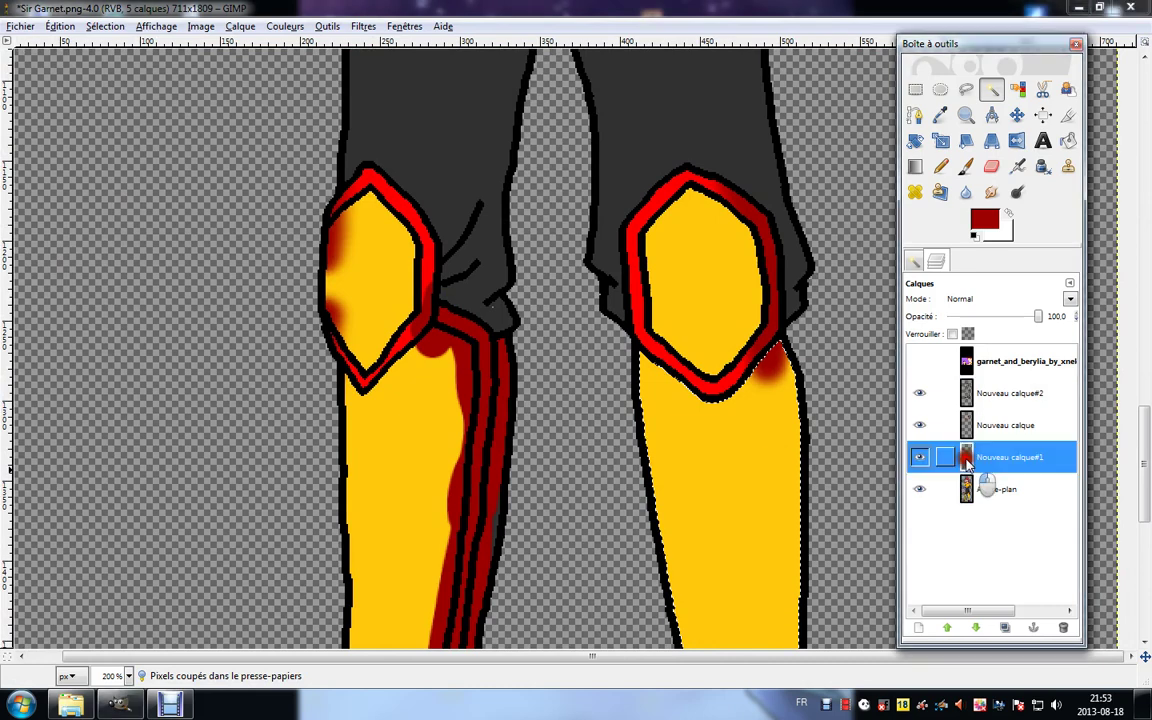
key(ctrl+x)
Cut the overflowing shadow from Nouveau calque#1 inside the left leg's dark side strip and its yellow shin.
click(972, 396)
click(500, 474)
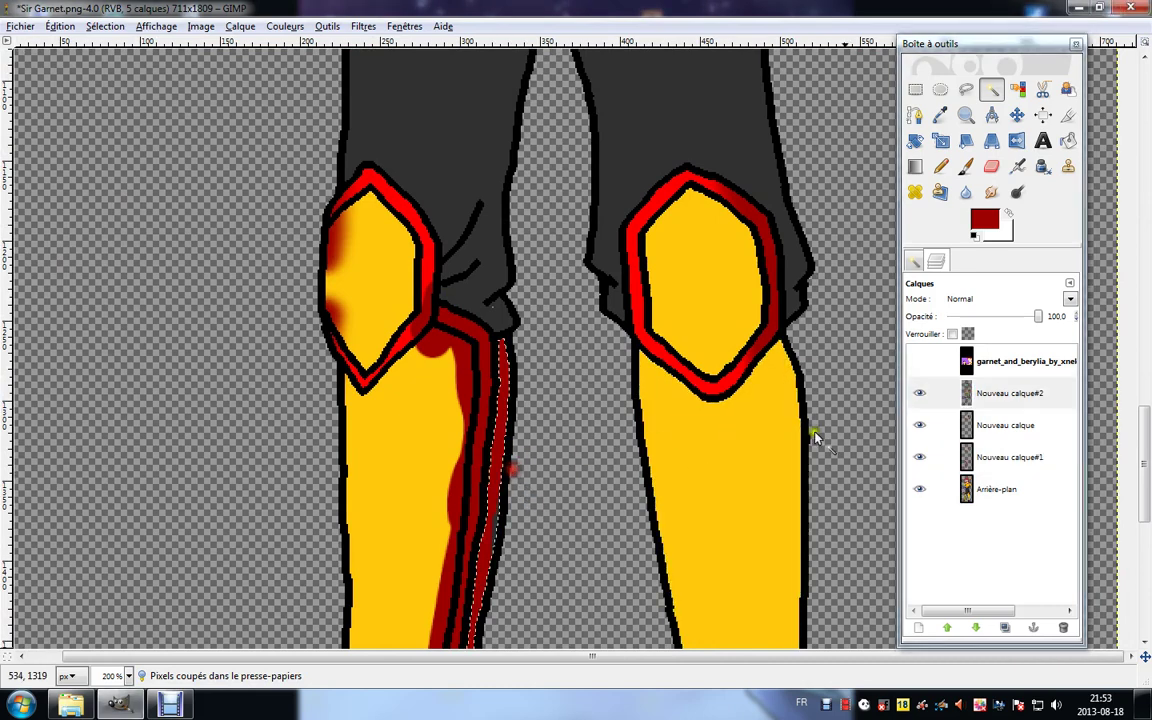
click(972, 459)
key(ctrl+x)
click(974, 397)
click(460, 460)
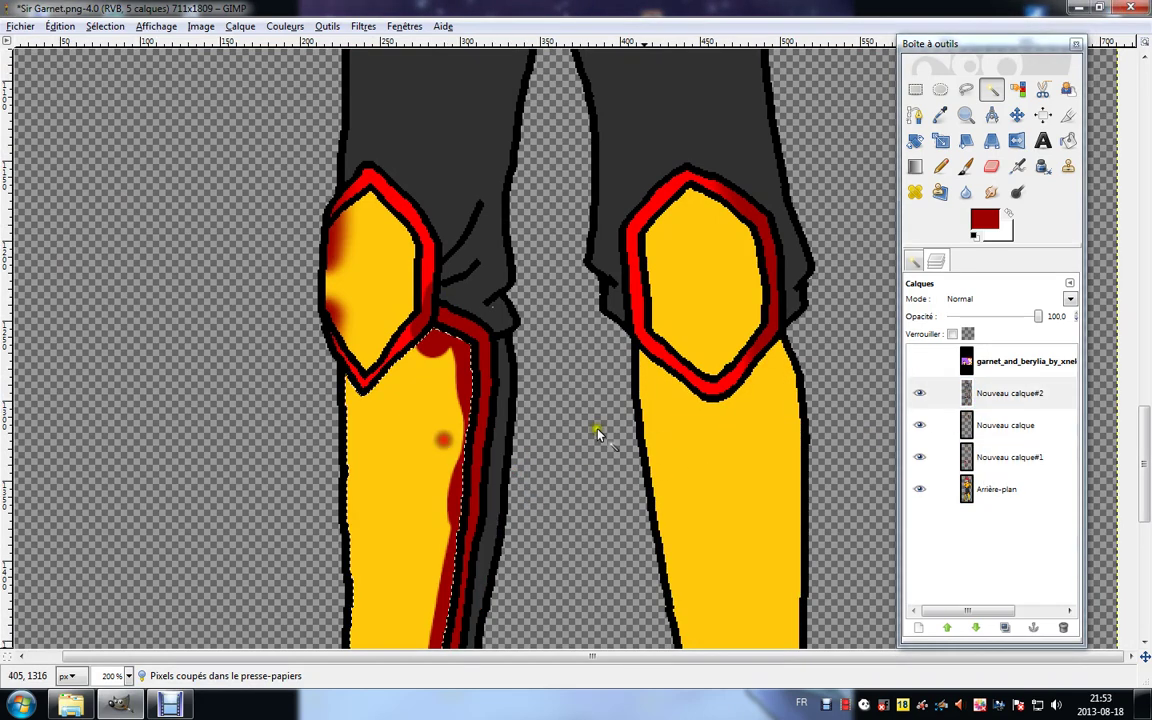
click(967, 457)
Select the dark toe area of the right shoe using Nouveau calque#2 and cut the overflowing shadow inside it from Nouveau calque#1.
click(1005, 393)
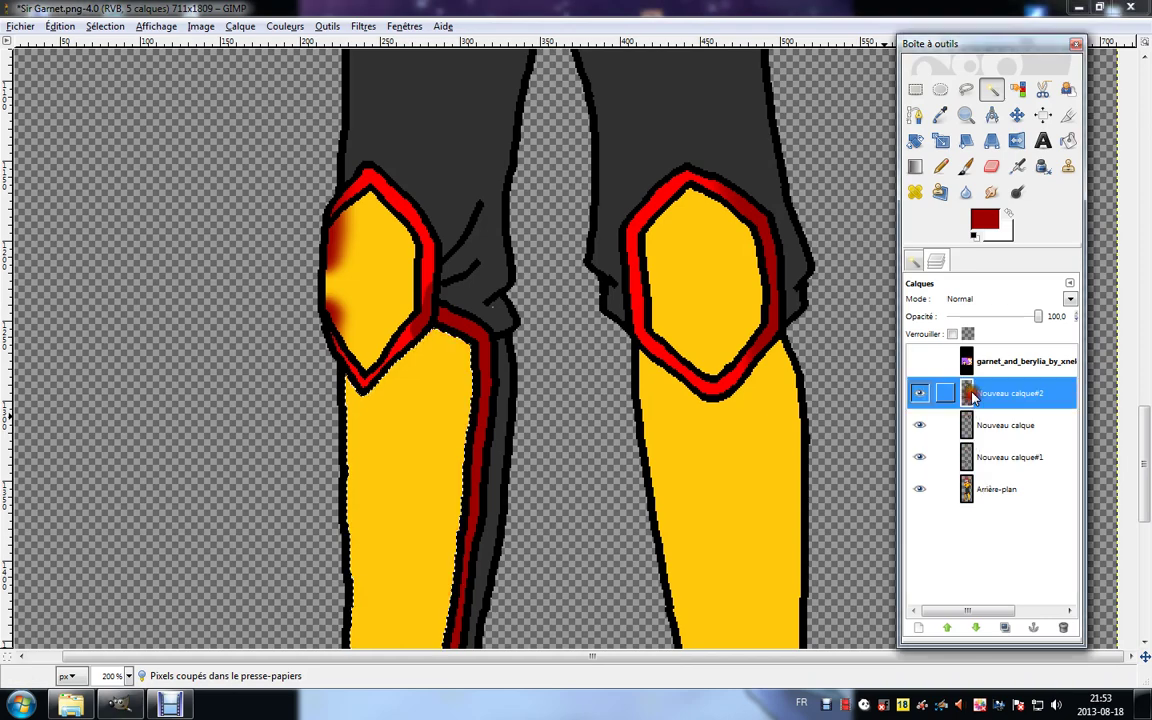
scroll(483, 327, down, 8)
drag(749, 403, 563, 514)
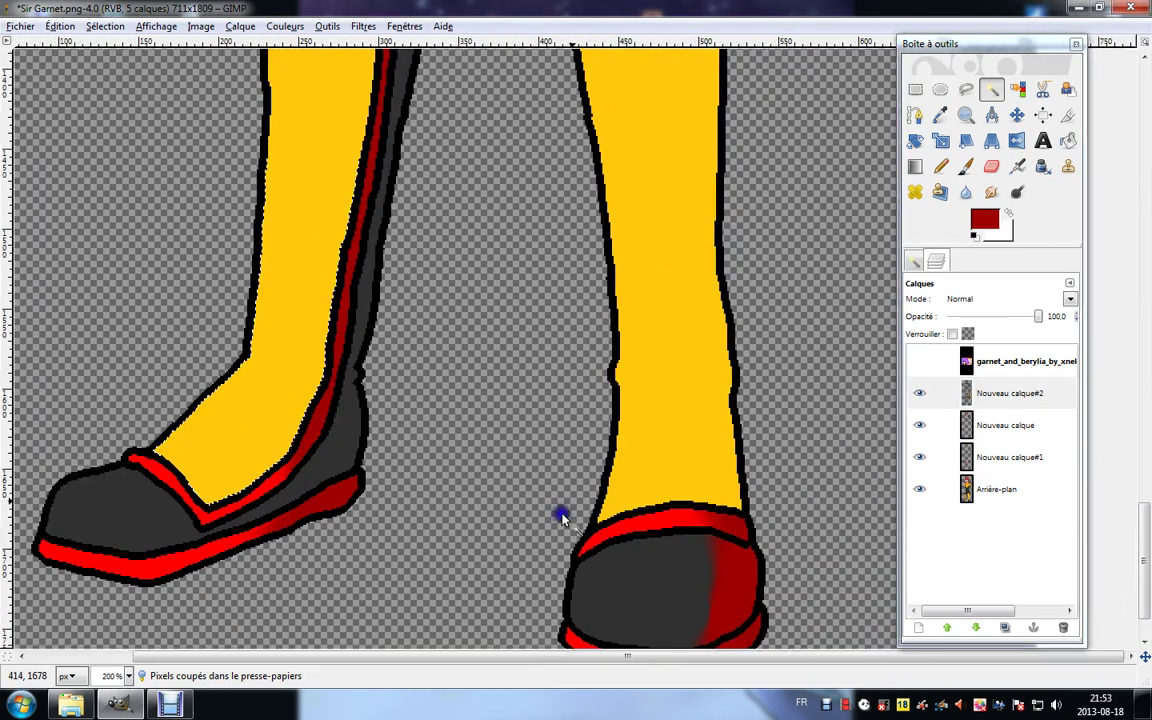
click(717, 583)
click(978, 460)
Select the left knee plate's red trim using Nouveau calque#2 and erase the shadow on its right side from Nouveau calque#1.
click(1005, 393)
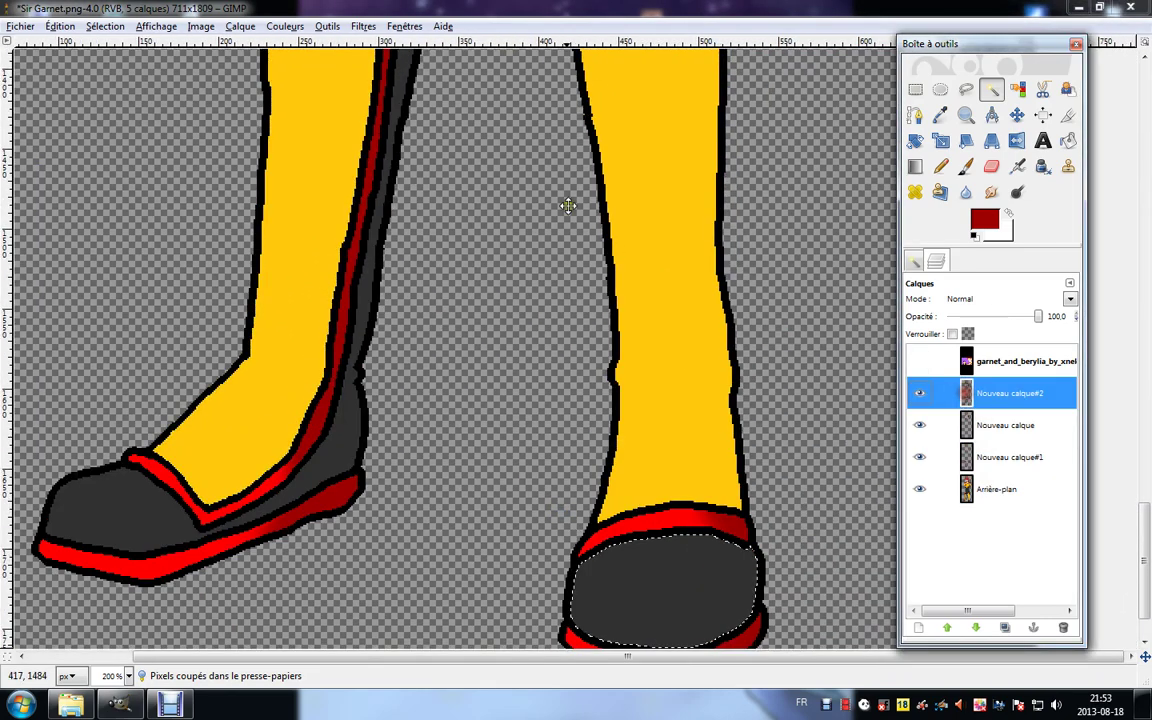
scroll(571, 200, up, 8)
click(420, 390)
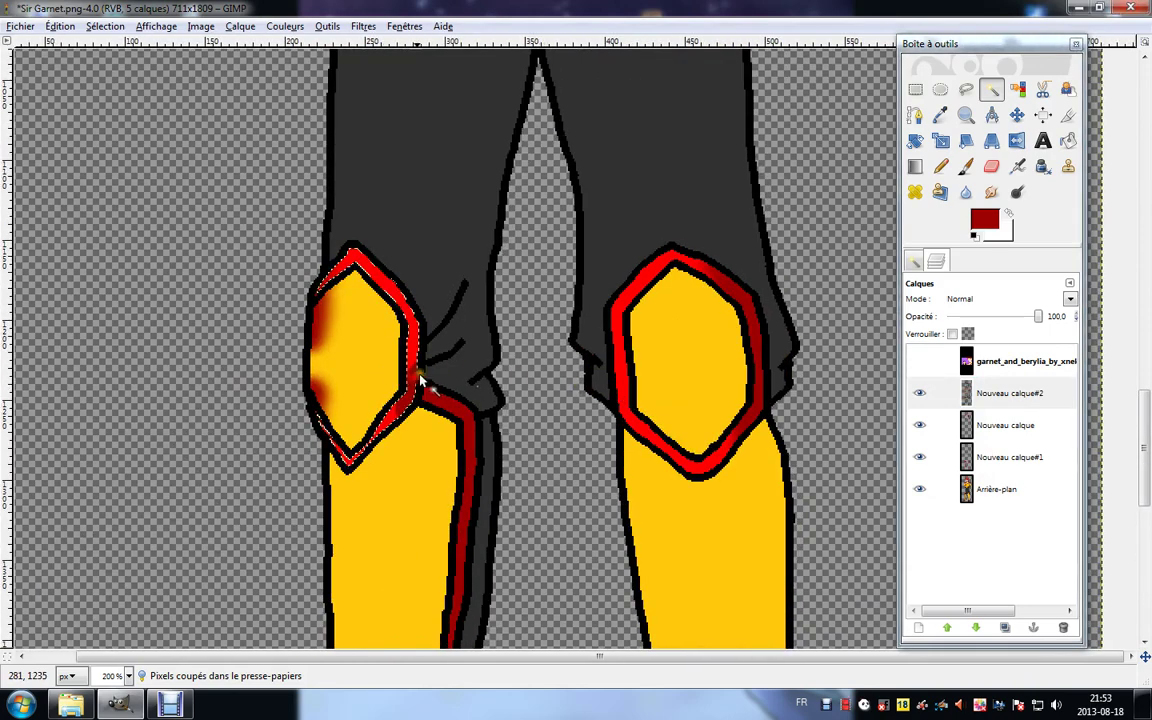
click(991, 166)
click(966, 455)
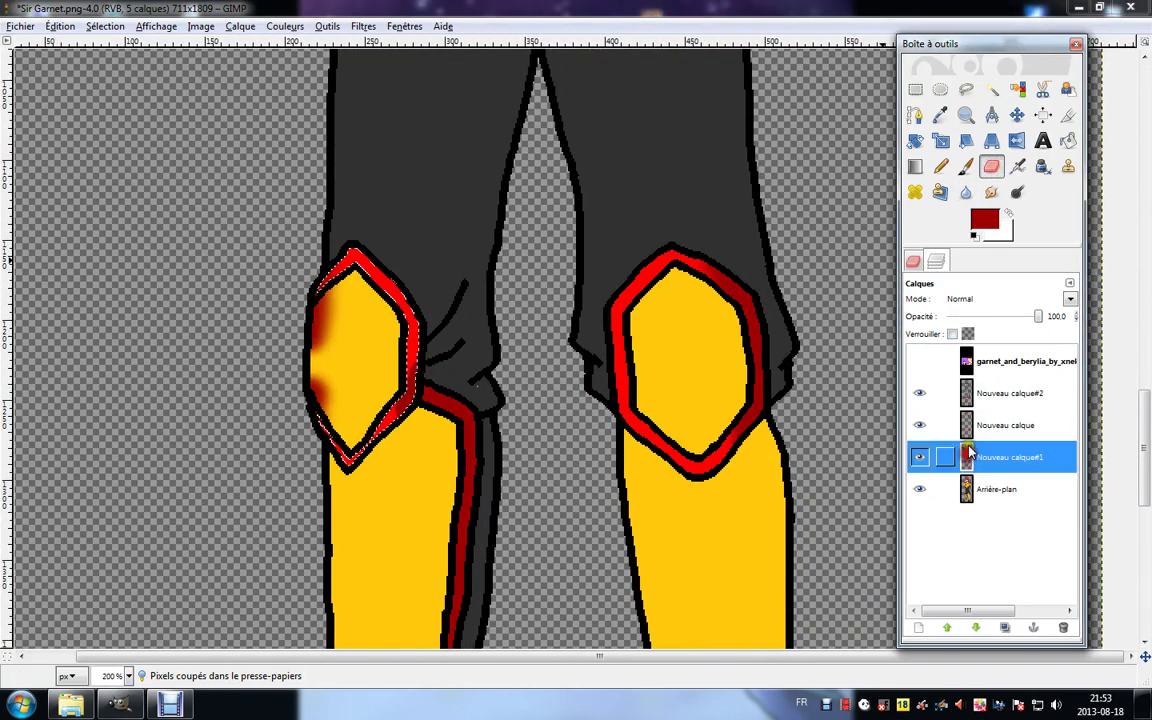
mouse_move(415, 370)
mouse_down()
mouse_move(414, 360)
mouse_move(396, 419)
mouse_up()
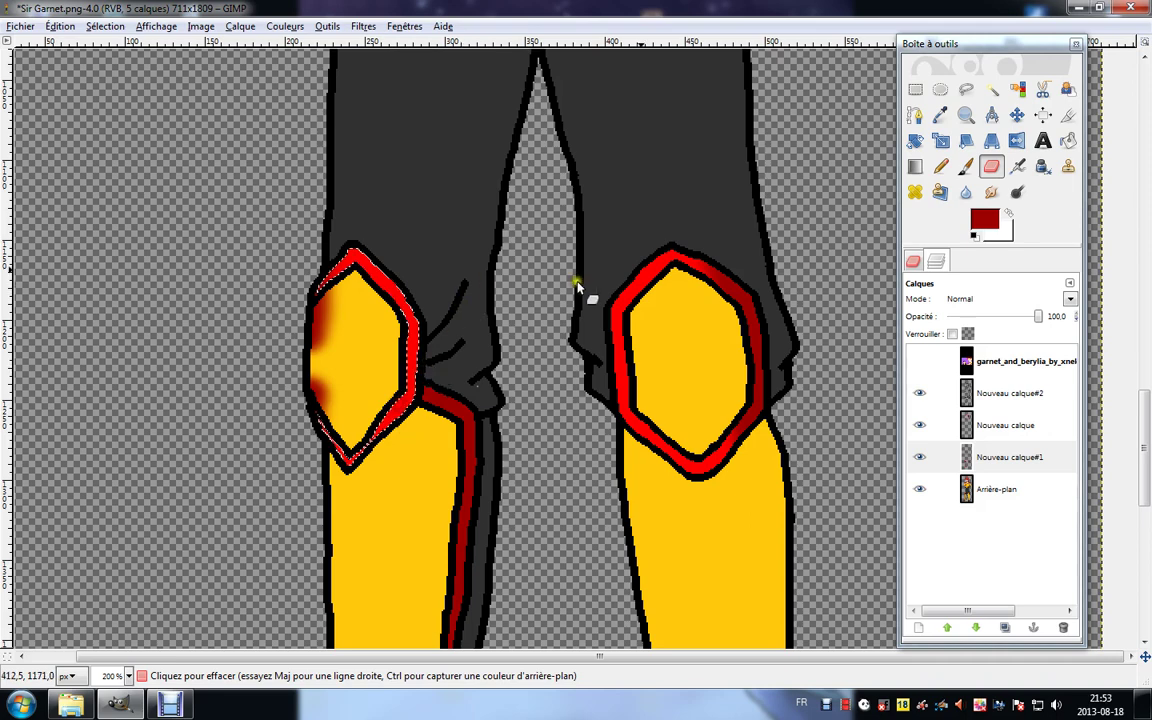
Select the left knee plate's yellow interior using Nouveau calque#2 and erase the overflowing shadow inside it from Nouveau calque#1.
click(991, 89)
click(960, 397)
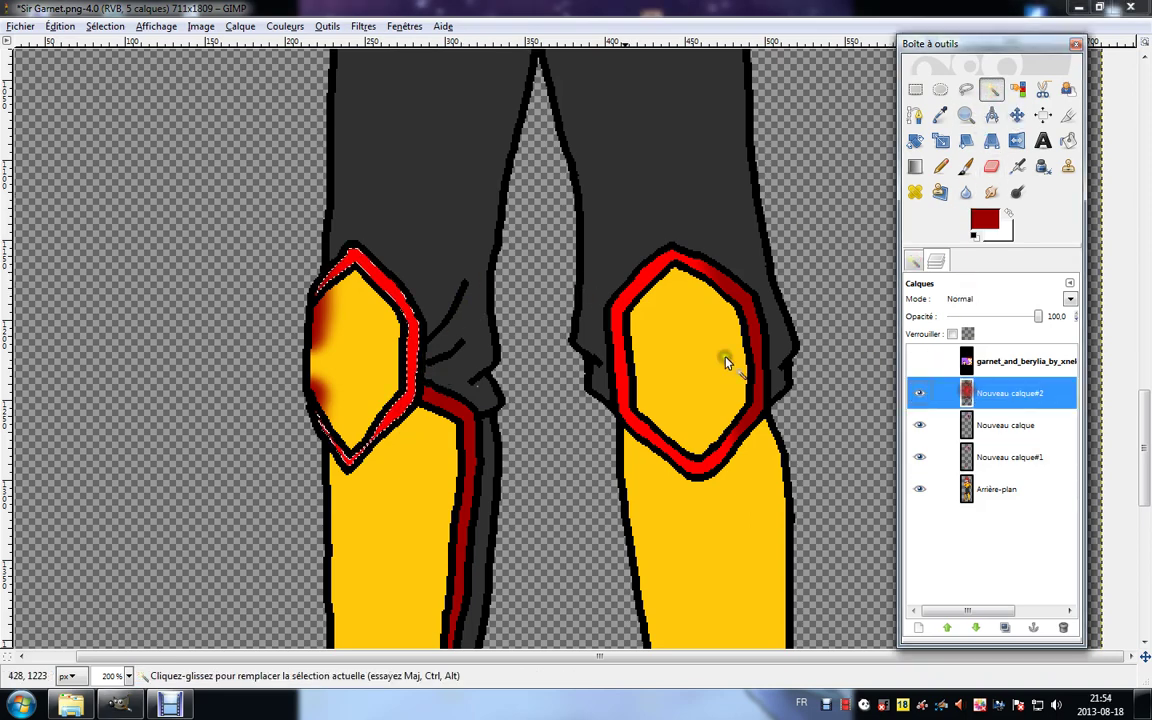
click(324, 307)
click(993, 167)
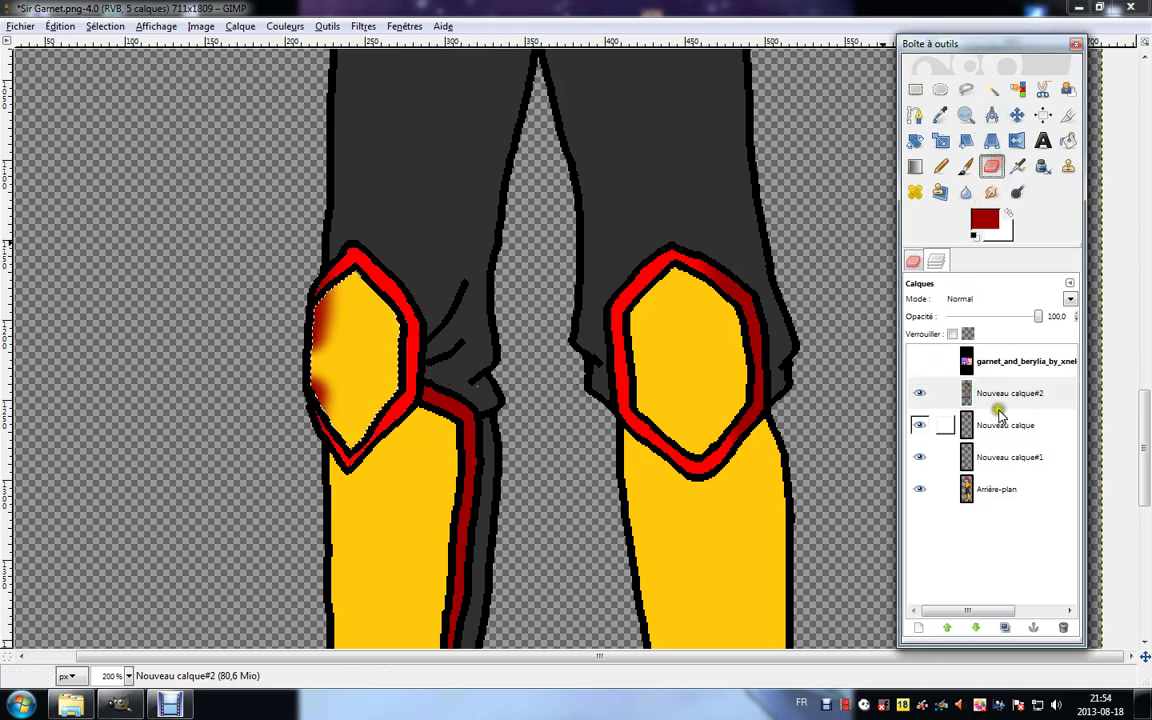
click(1010, 457)
mouse_move(391, 303)
mouse_down()
mouse_move(298, 340)
mouse_move(291, 363)
mouse_move(309, 360)
mouse_move(361, 302)
mouse_move(329, 404)
mouse_move(350, 390)
mouse_move(352, 432)
mouse_up()
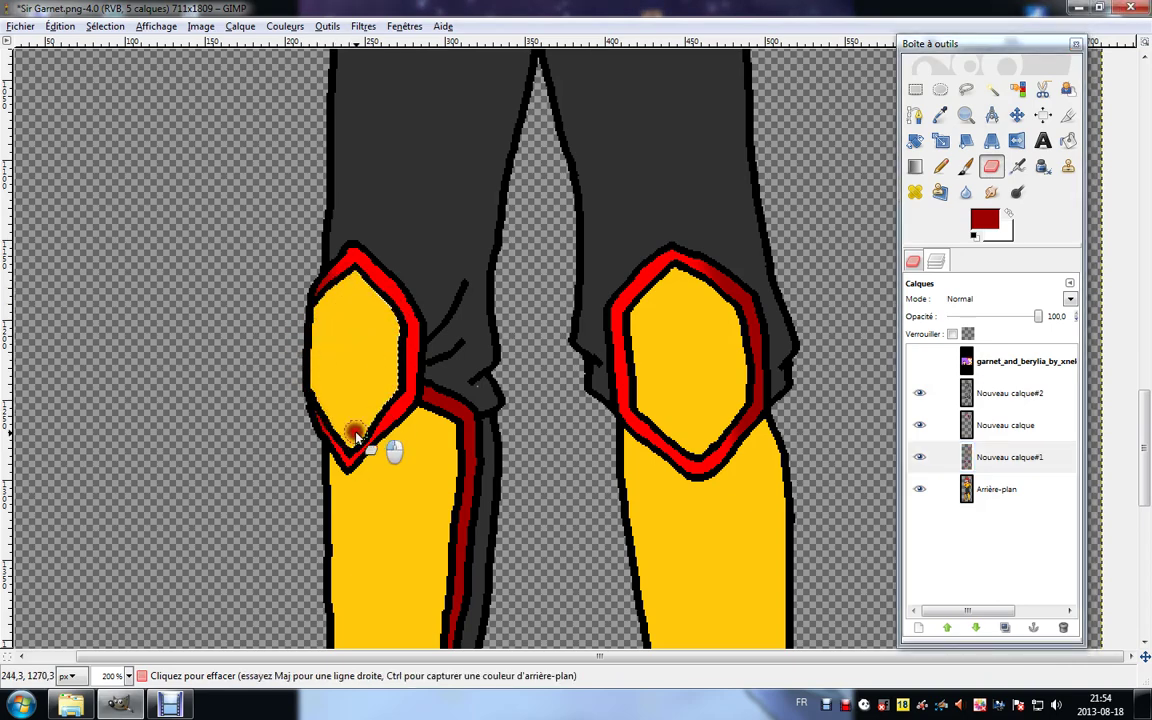
click(941, 89)
Set the Pencil's foreground colour to light pink ff8282 and add a new transparent 711 by 1809 px layer above Nouveau calque#1.
scroll(504, 216, down, 6)
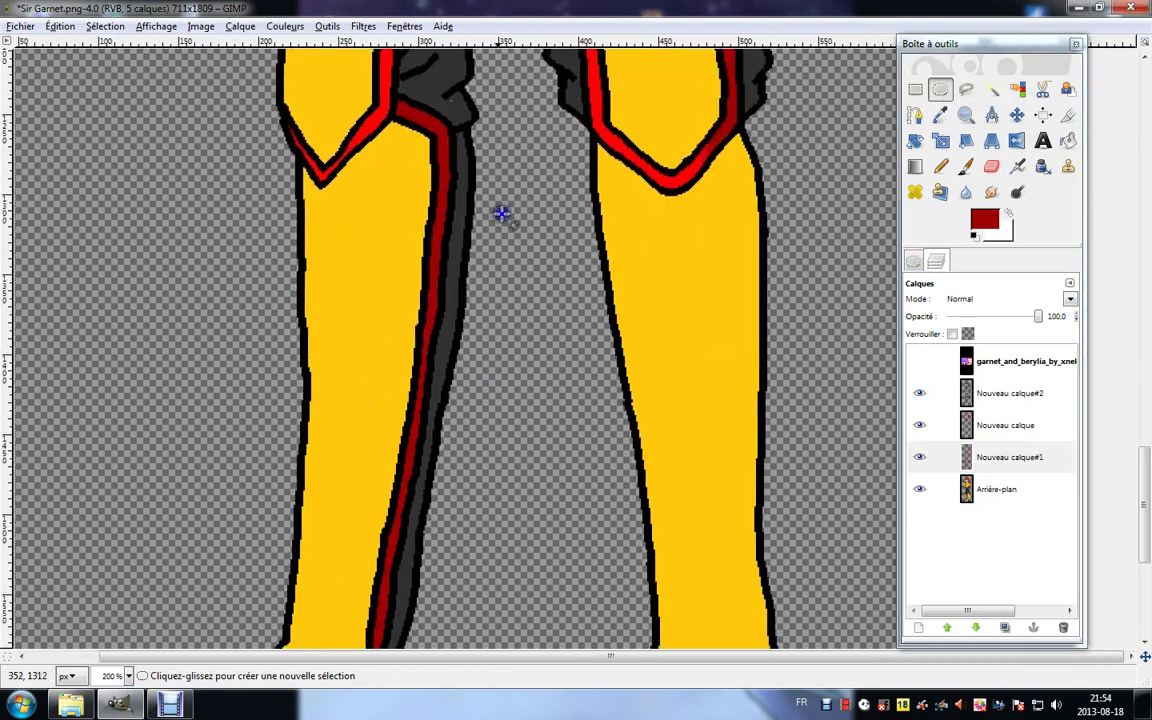
scroll(514, 260, up, 2)
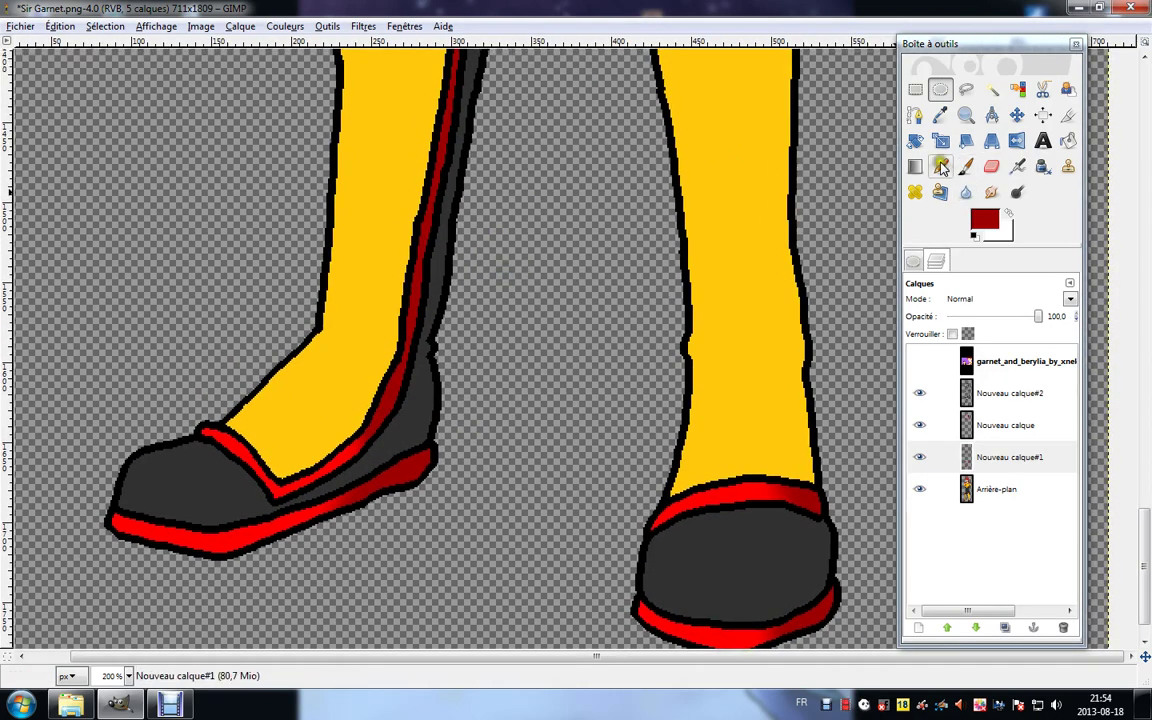
click(941, 166)
click(979, 218)
drag(237, 159, 263, 193)
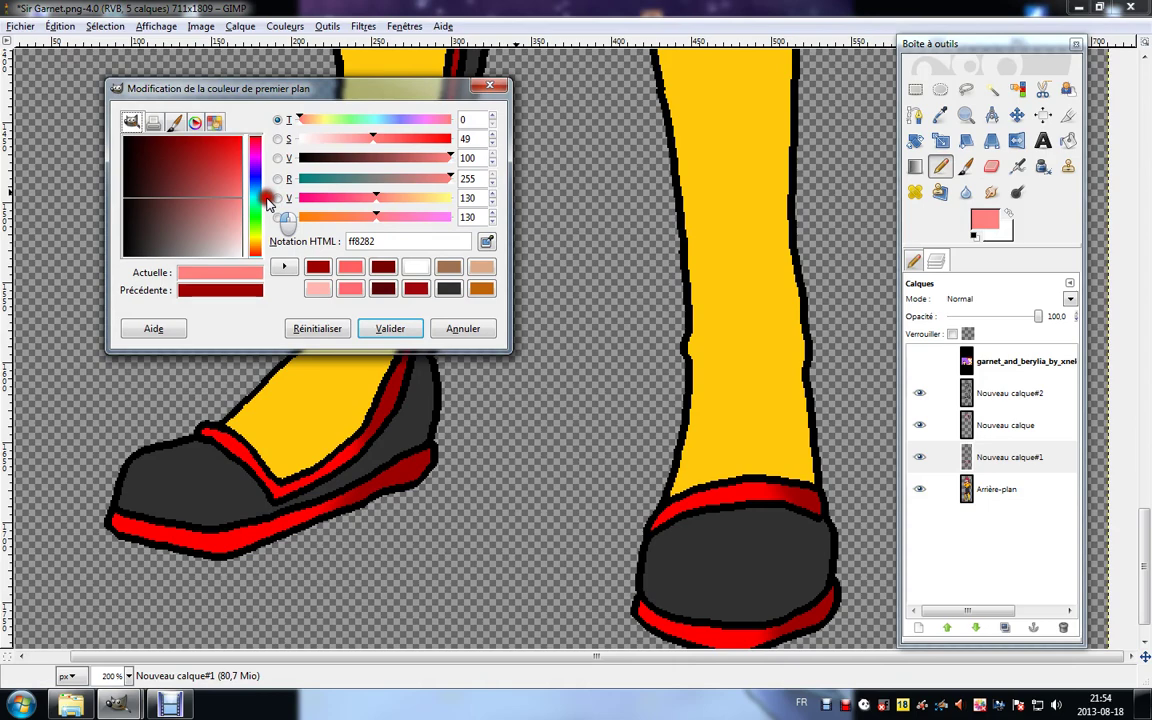
click(388, 327)
click(919, 628)
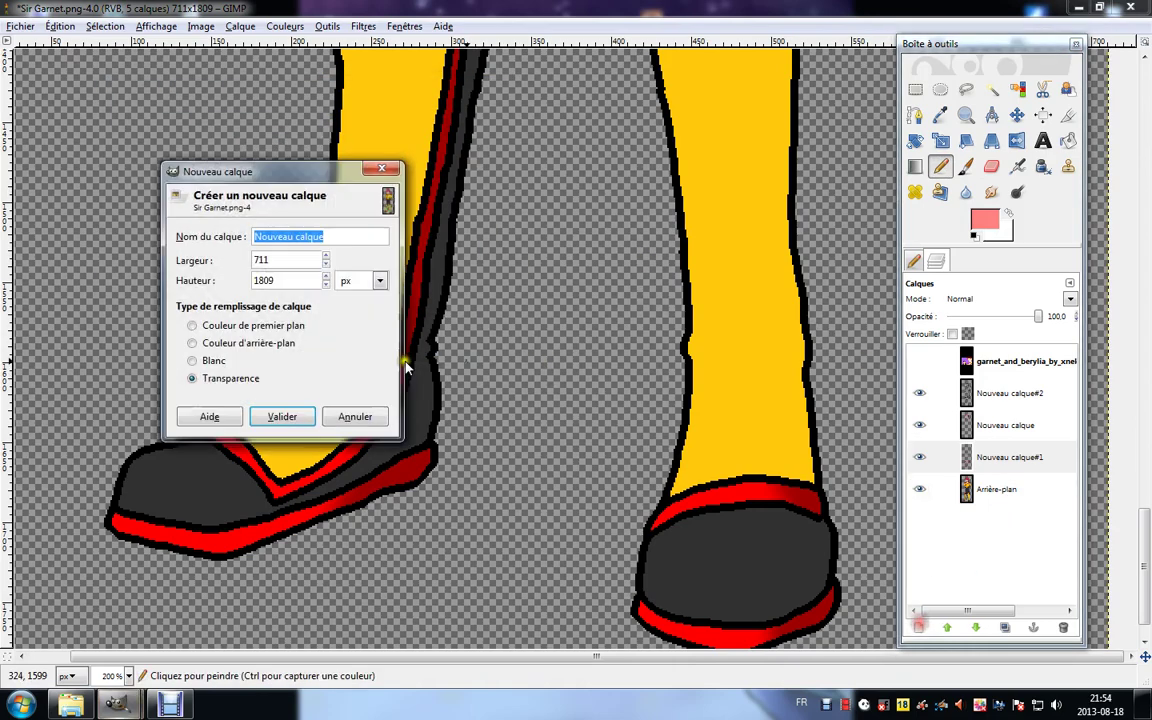
click(309, 412)
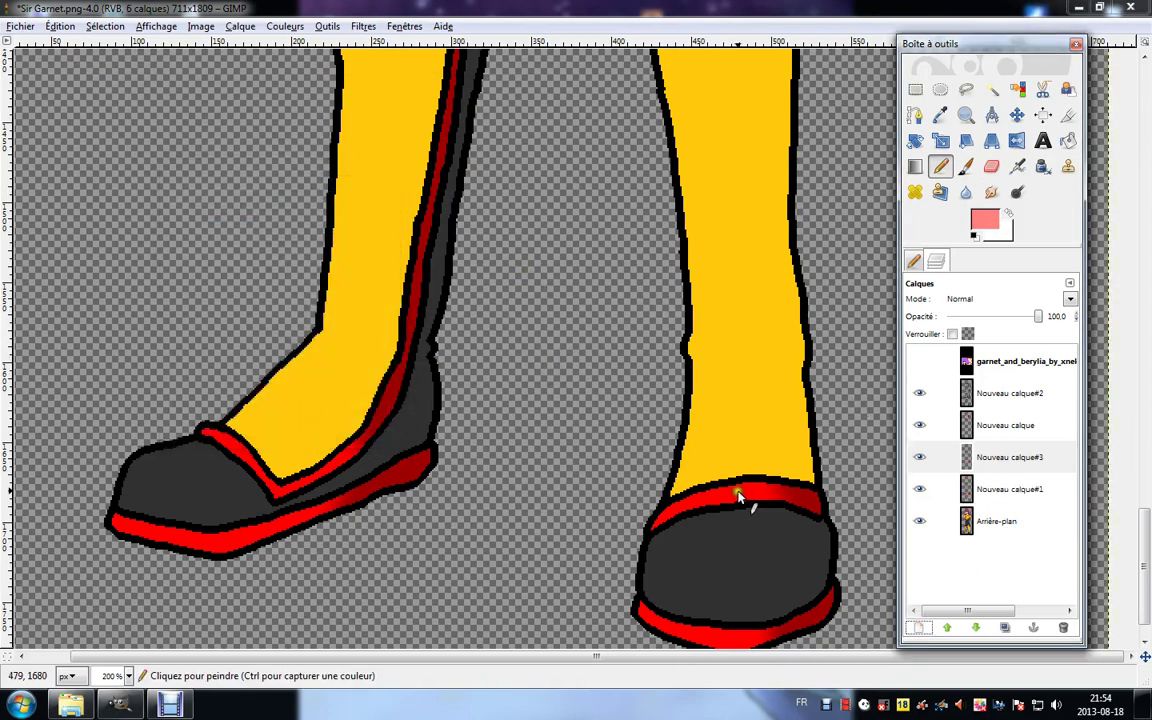
Set the Pencil's scale to 0.46 and paint pink highlights on the right shoe's upper red trim and sole on Nouveau calque#3.
click(916, 263)
drag(981, 365, 982, 366)
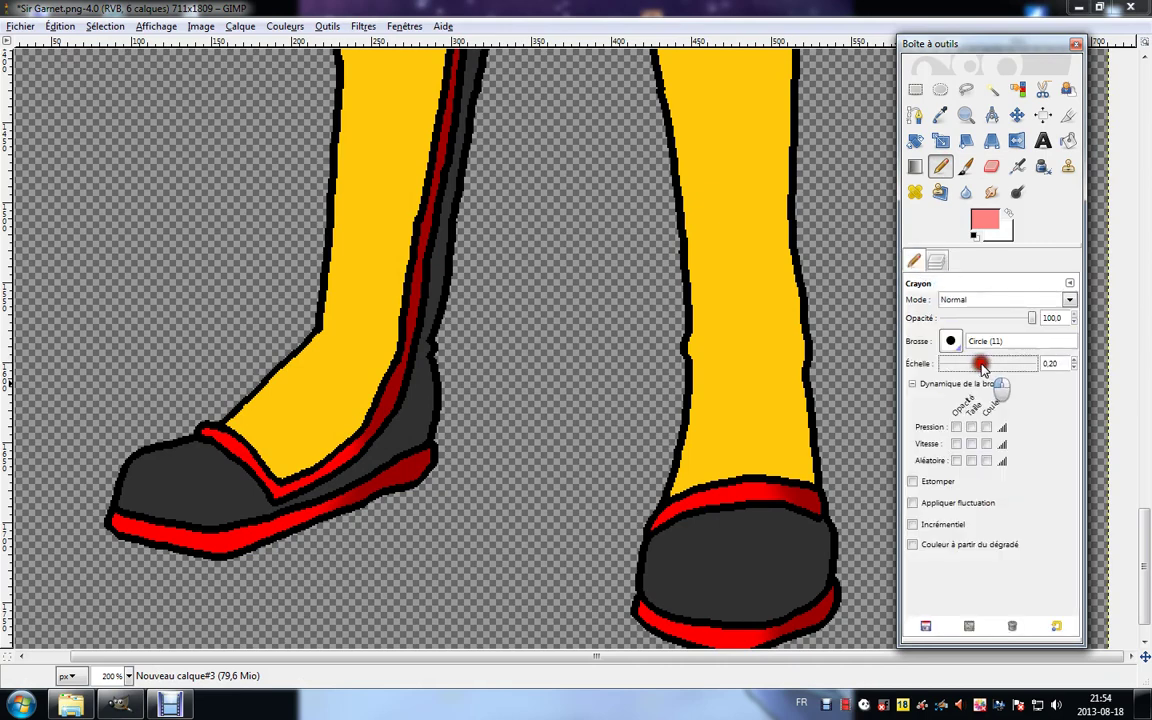
click(746, 493)
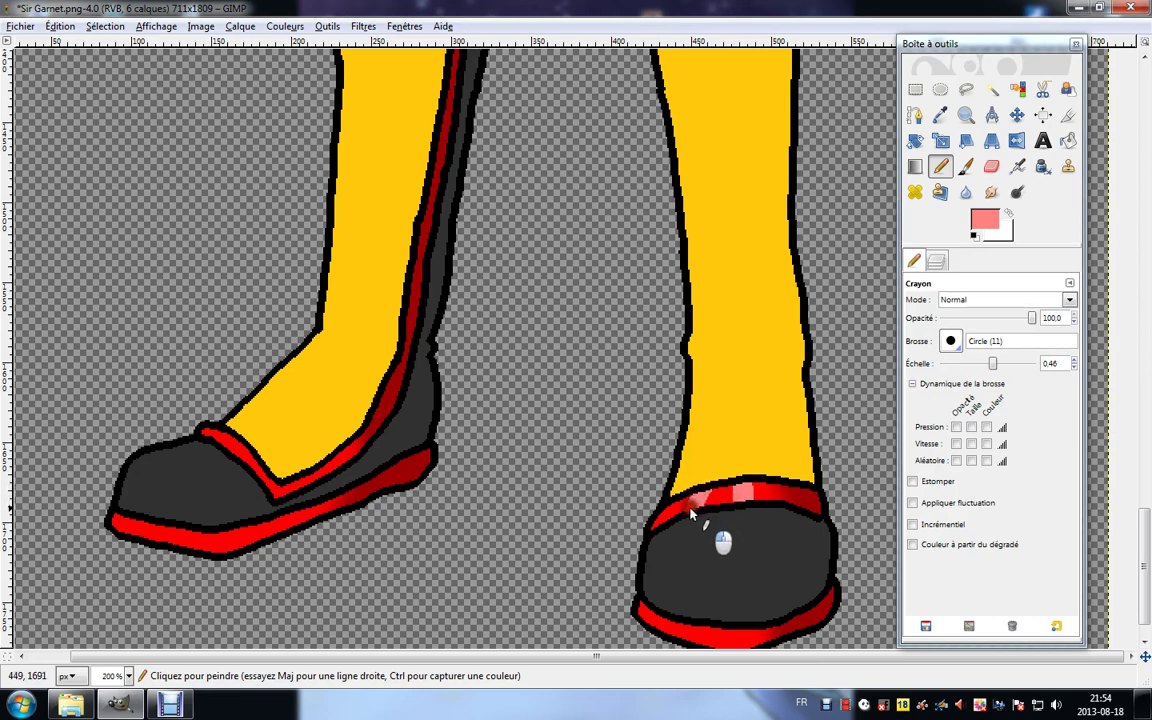
scroll(670, 403, down, 3)
mouse_move(657, 476)
mouse_down()
mouse_move(683, 488)
mouse_move(709, 481)
mouse_up()
Paint short pink highlights on the left shoe's upper red trim and the front of its sole.
drag(292, 307, 492, 375)
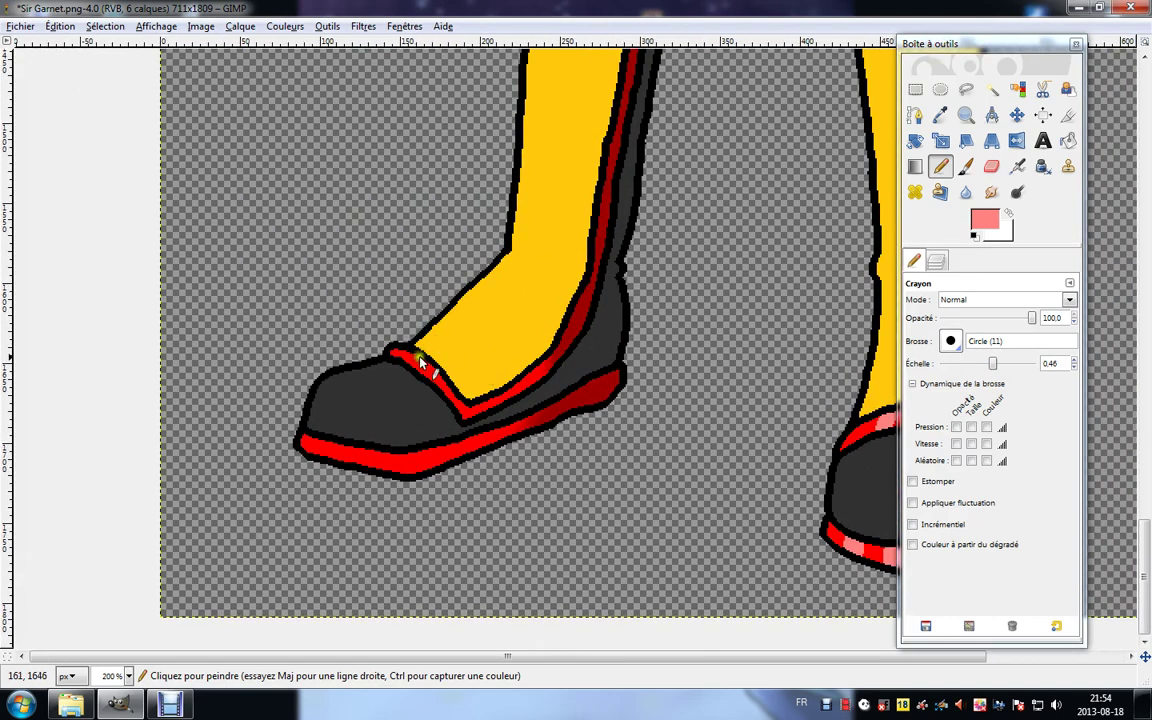
mouse_move(419, 360)
mouse_down()
mouse_move(400, 362)
mouse_move(433, 388)
mouse_up()
drag(334, 449, 366, 464)
Paint pink highlights on the upper and lower diagonal edges of both knee plates' red trim, on the sides facing each other.
scroll(420, 372, up, 10)
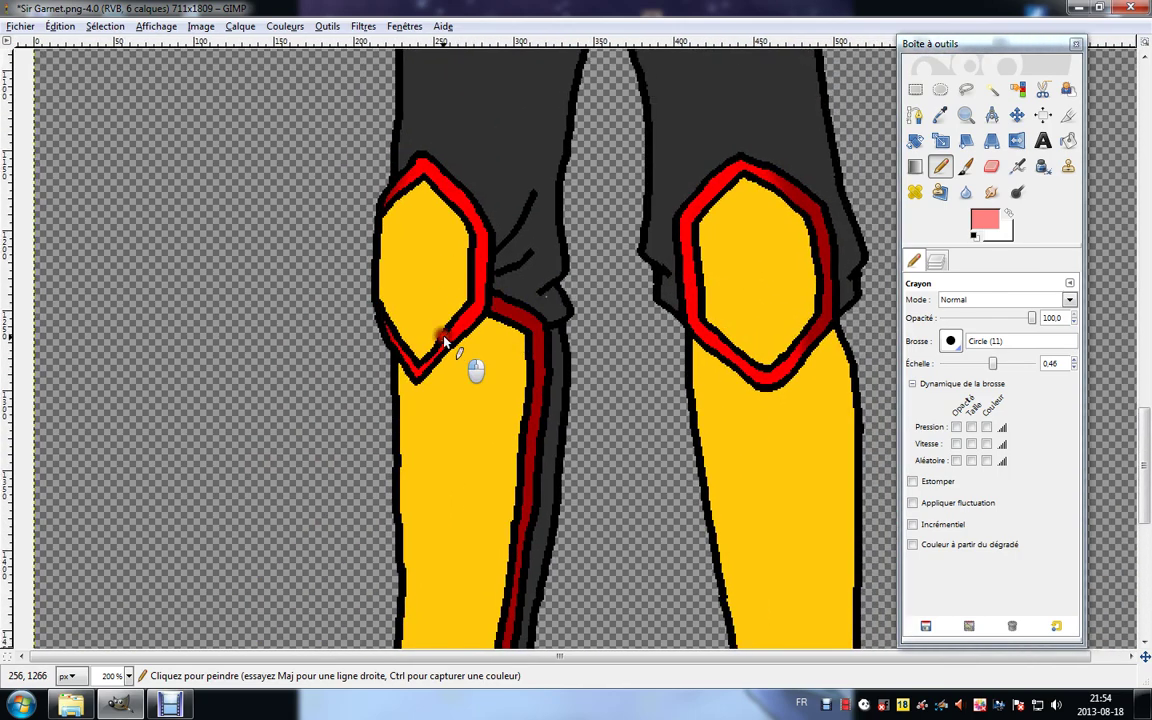
drag(444, 342, 463, 318)
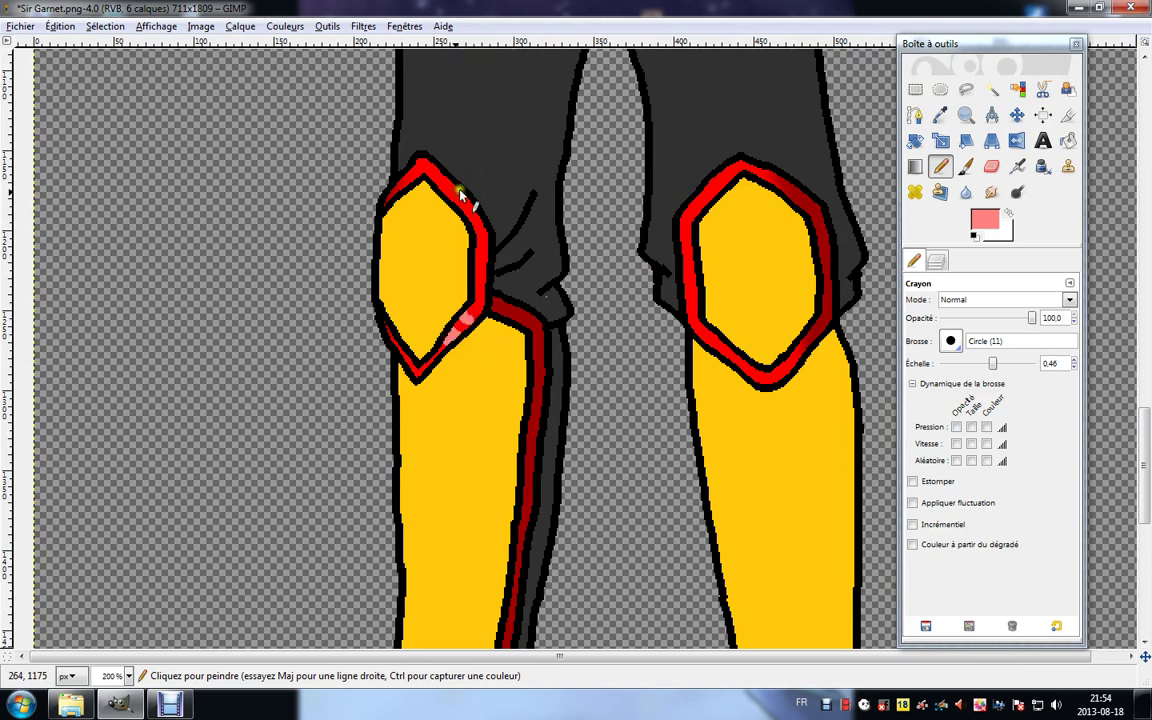
drag(441, 177, 462, 200)
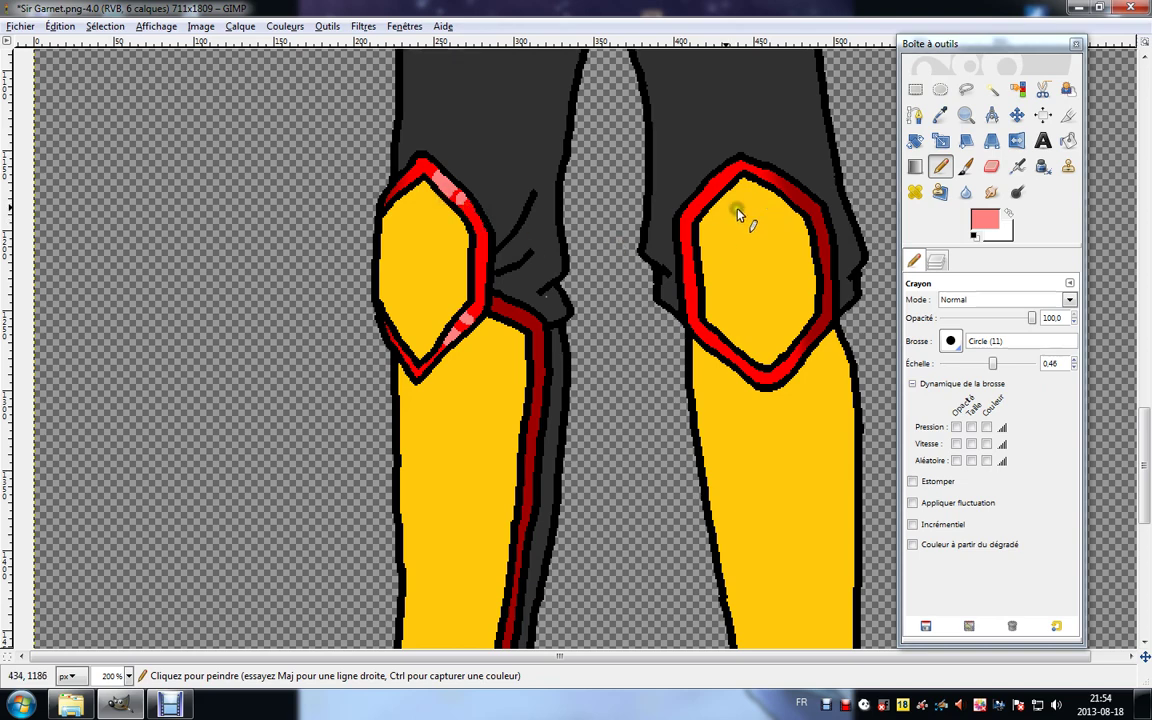
drag(714, 201, 731, 170)
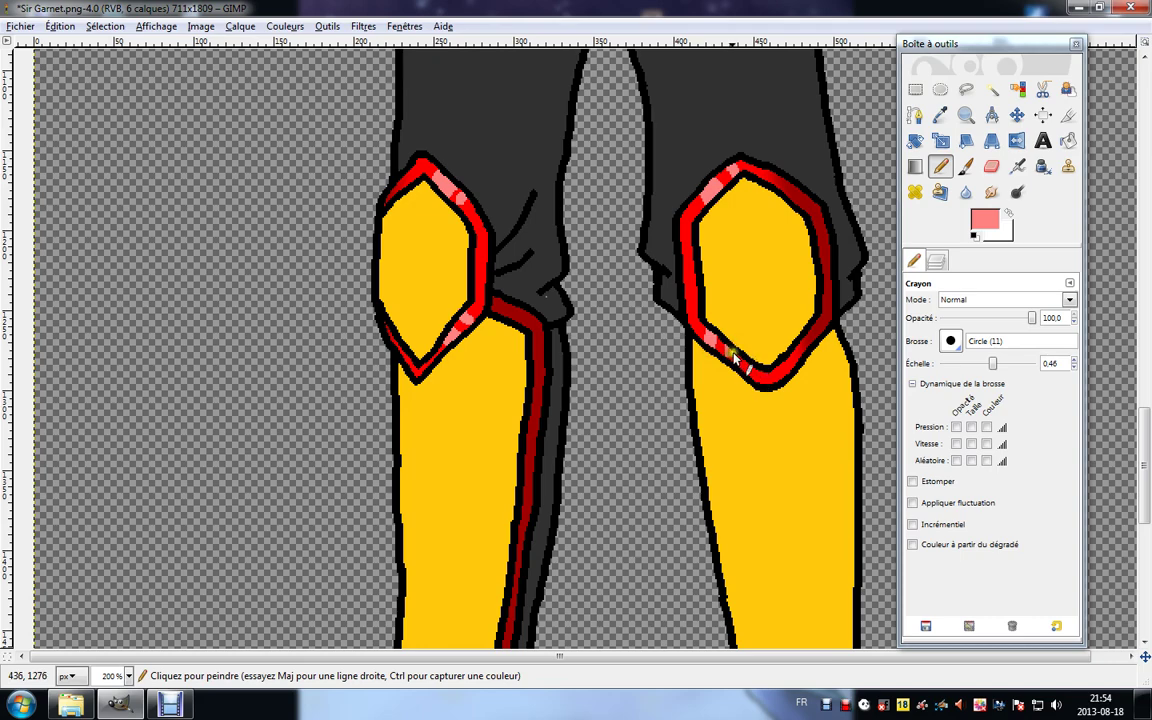
Paint pink highlights on the red trim of both forearm guards and both waist plates.
scroll(748, 357, up, 12)
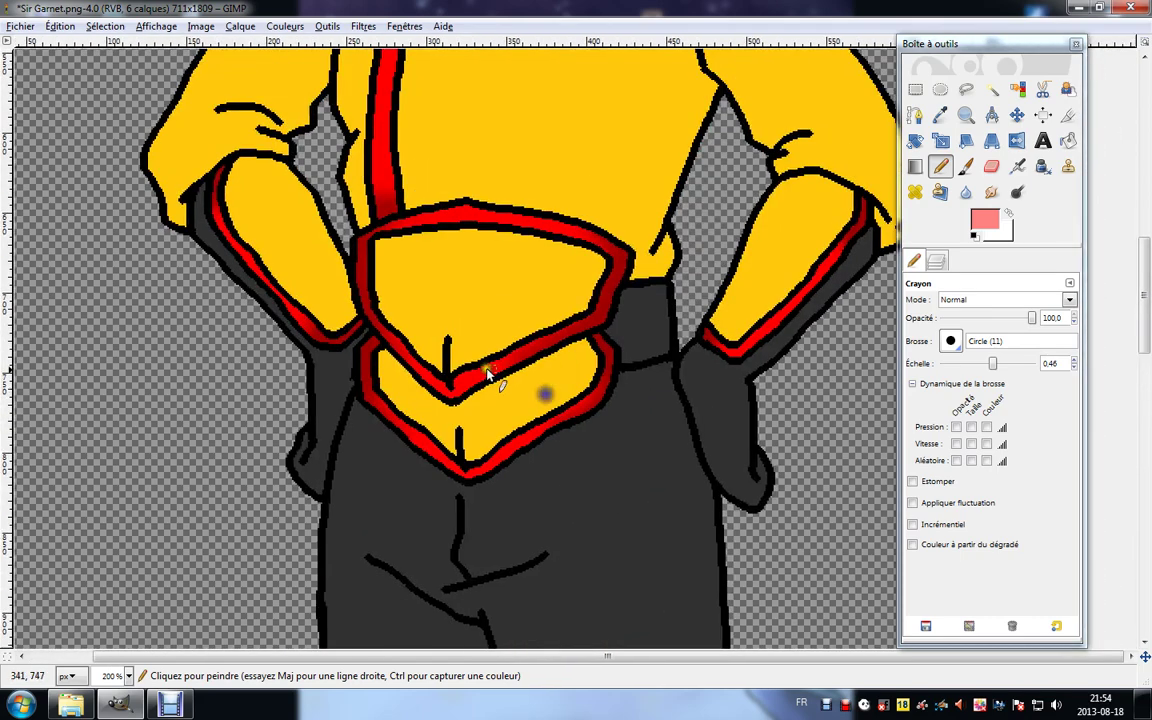
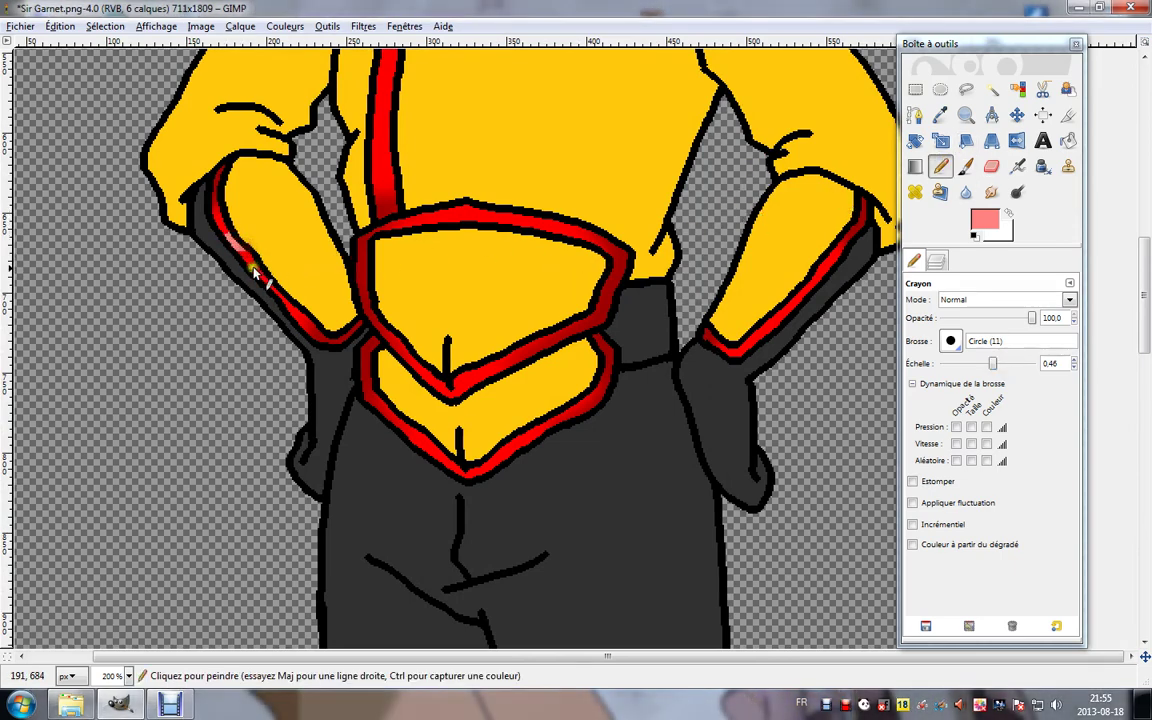
drag(233, 246, 258, 270)
drag(430, 217, 488, 208)
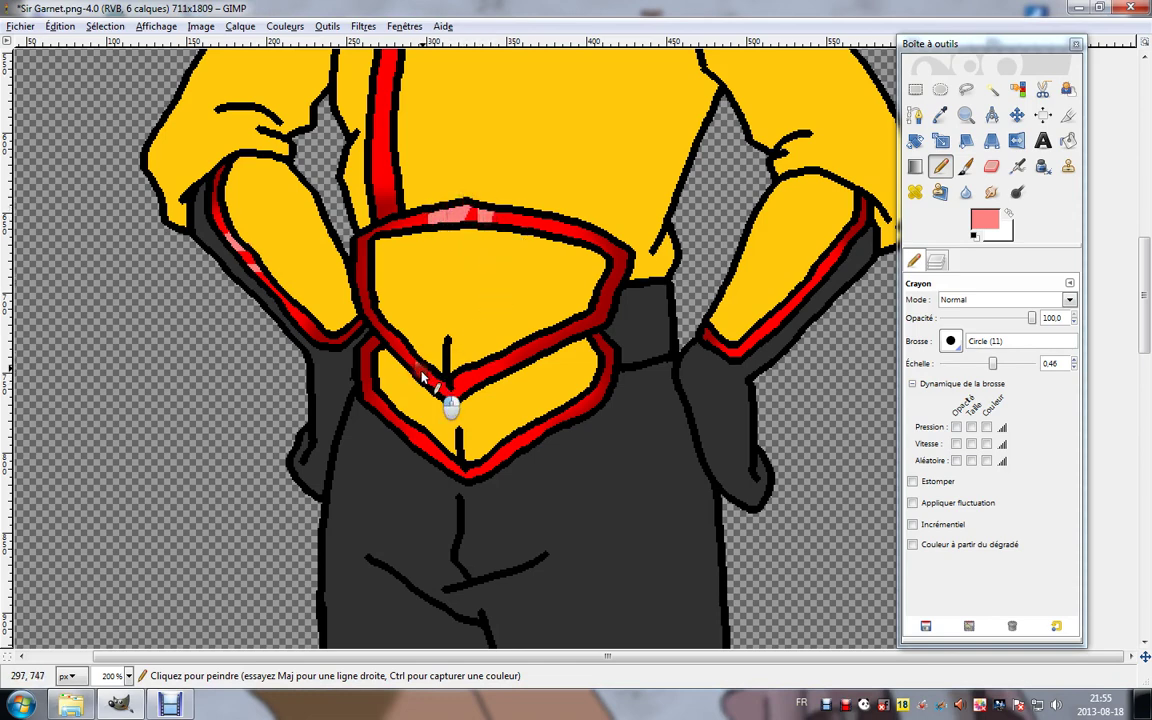
drag(422, 376, 467, 396)
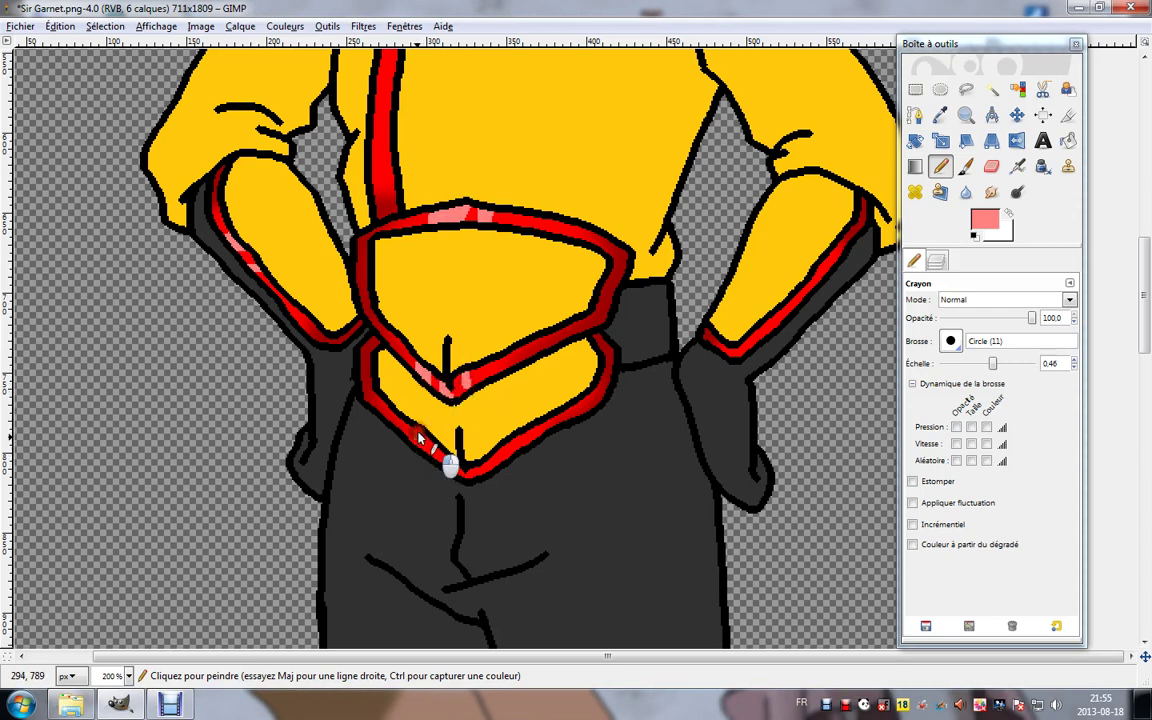
drag(418, 437, 464, 471)
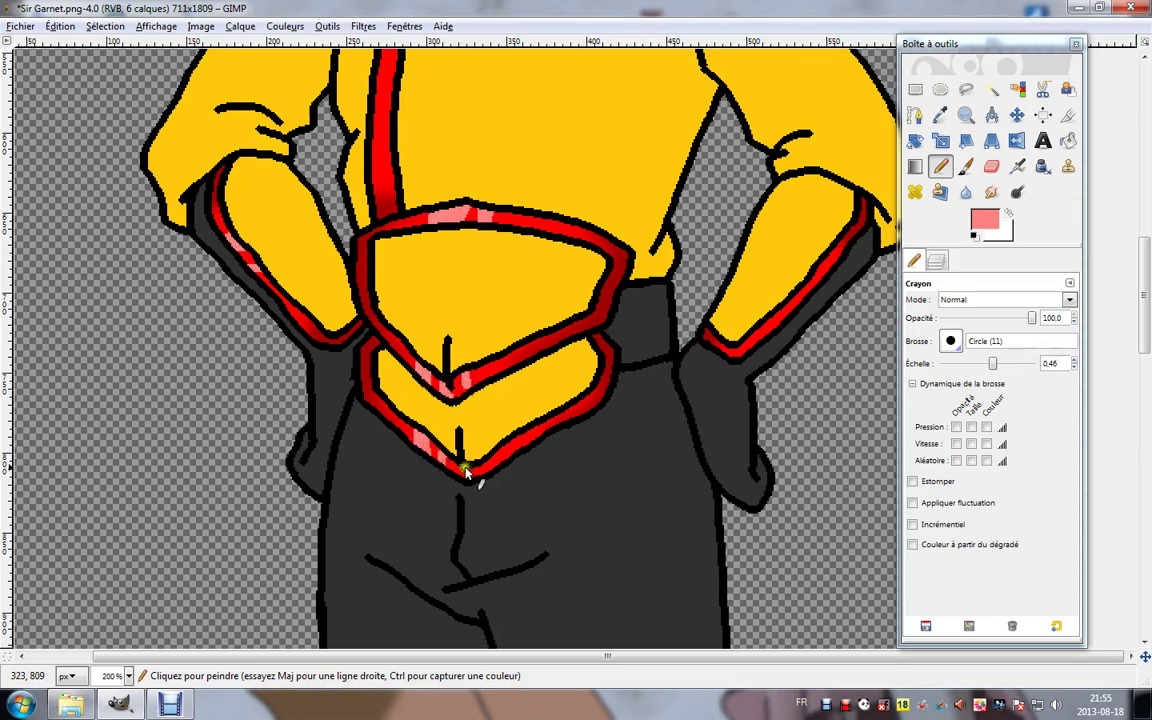
drag(792, 306, 803, 298)
Erase the shadow from the red trim around the buttoned collar flap on Nouveau calque#1.
scroll(514, 154, up, 5)
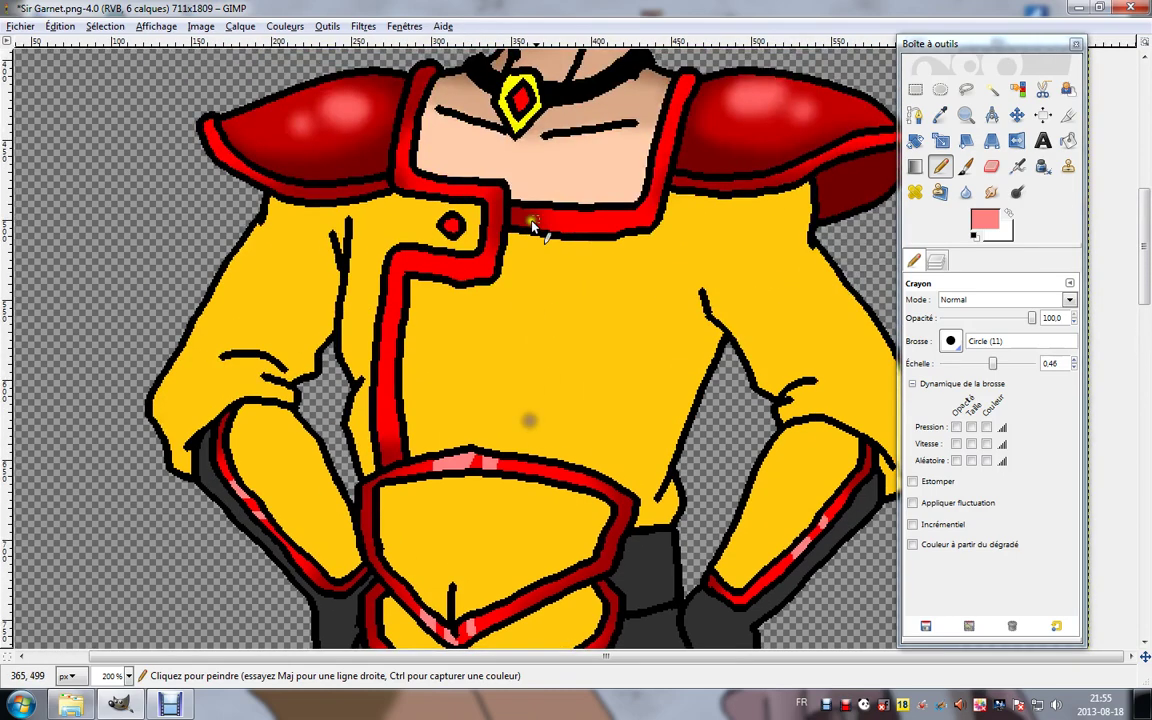
click(991, 166)
click(936, 260)
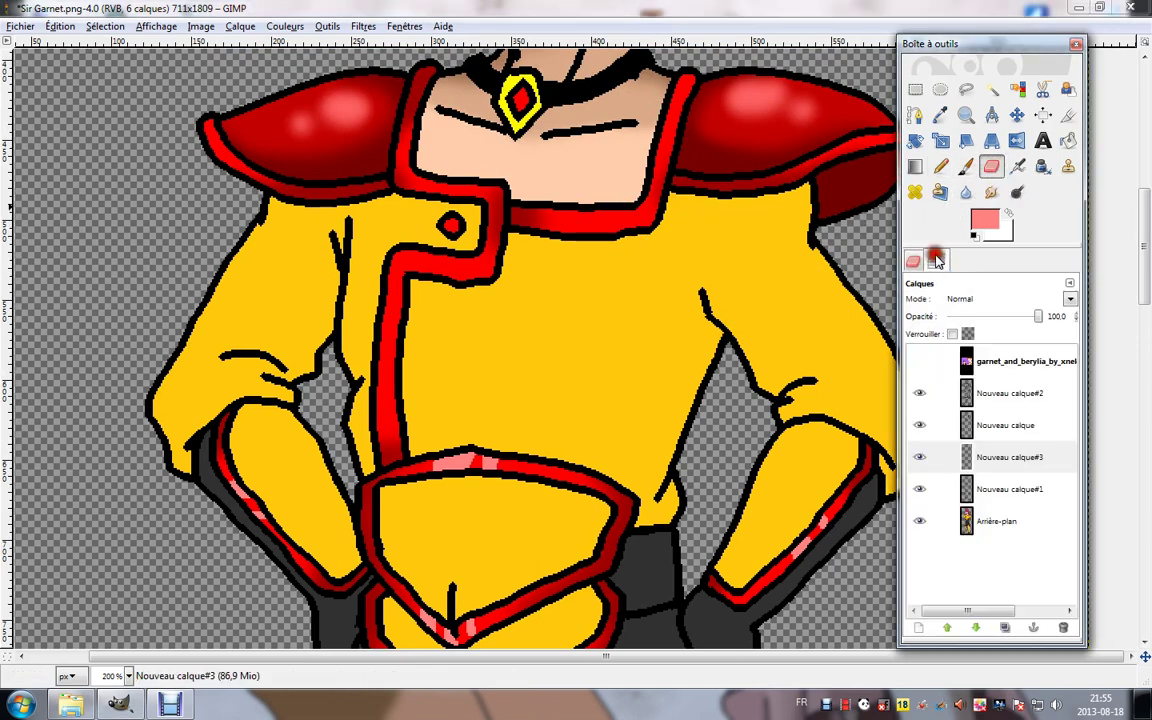
click(1000, 489)
click(405, 180)
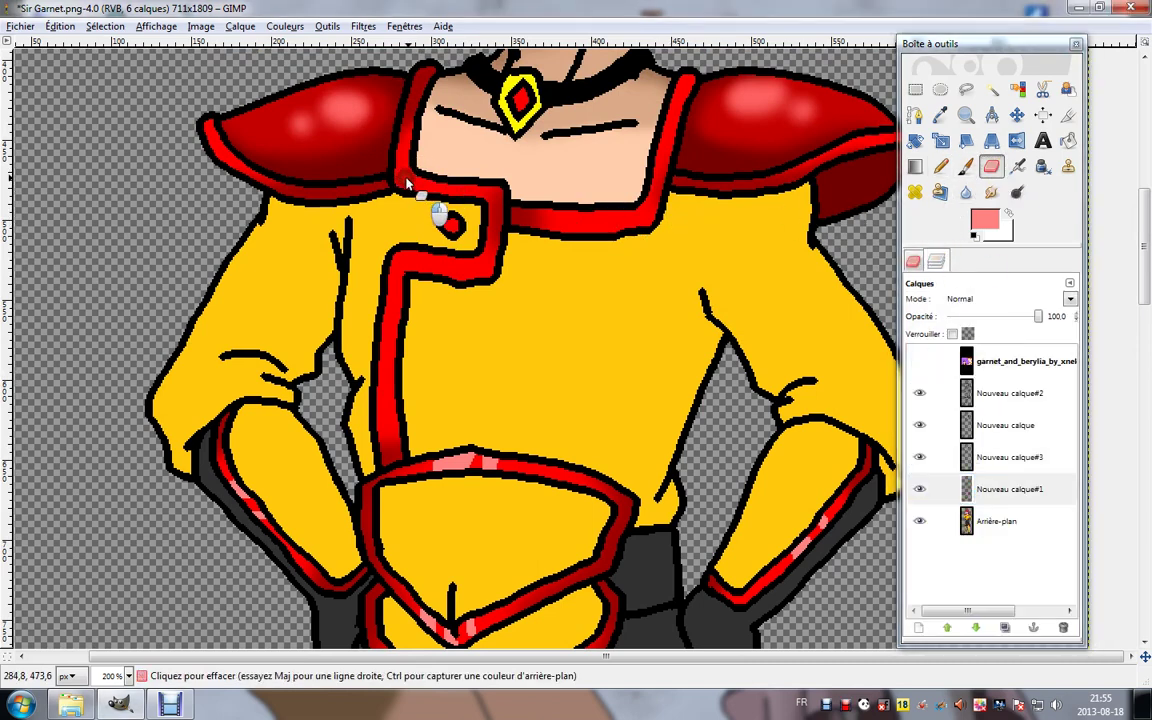
drag(405, 180, 491, 195)
drag(492, 253, 581, 233)
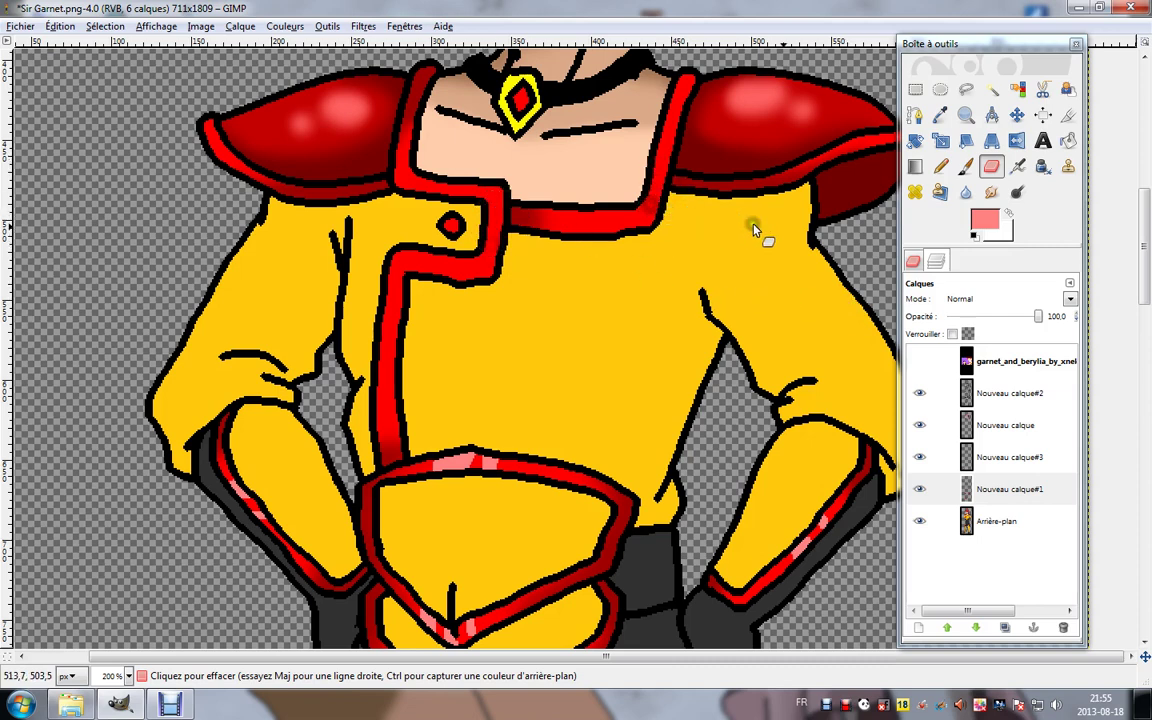
Paint pink Pencil highlights on the neckline's red trim and the collar flap's upper and lower edges on Nouveau calque#3.
click(970, 462)
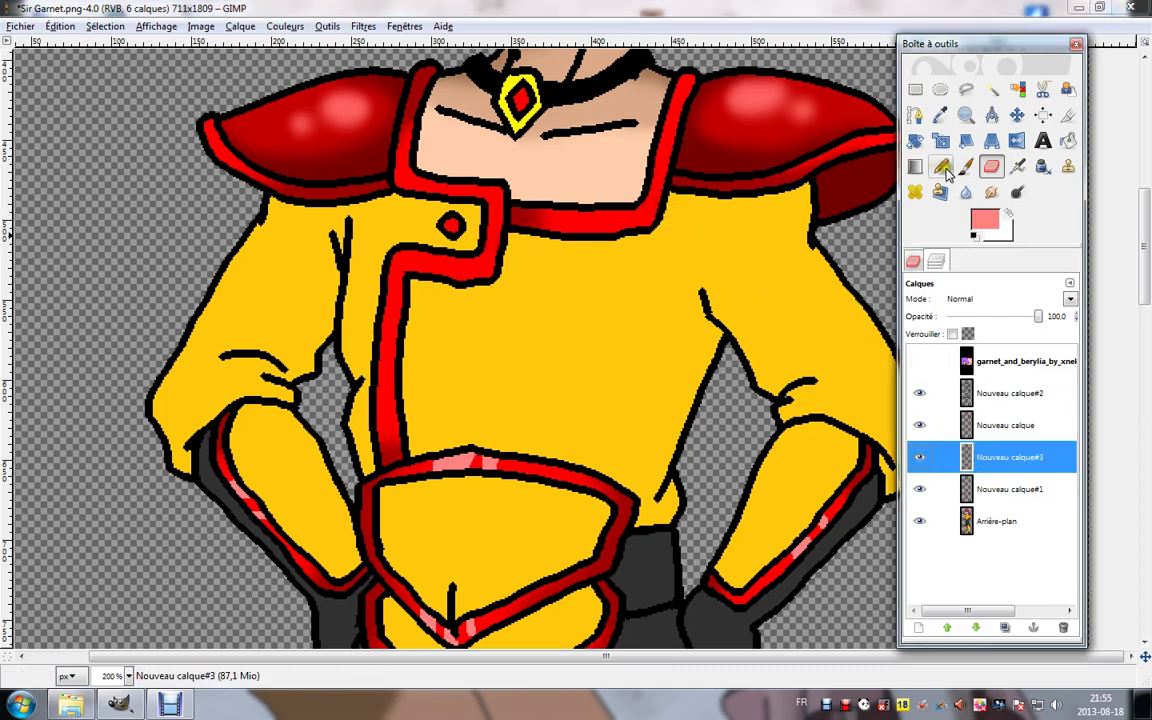
key(n)
drag(596, 225, 618, 226)
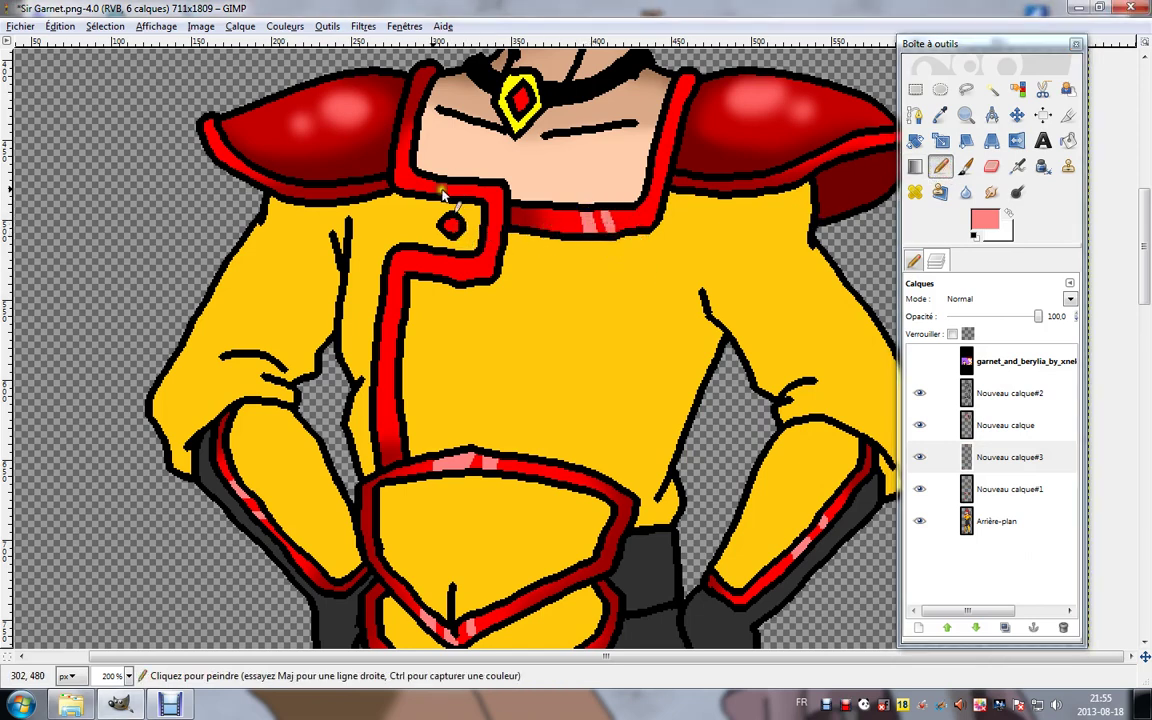
drag(424, 187, 446, 188)
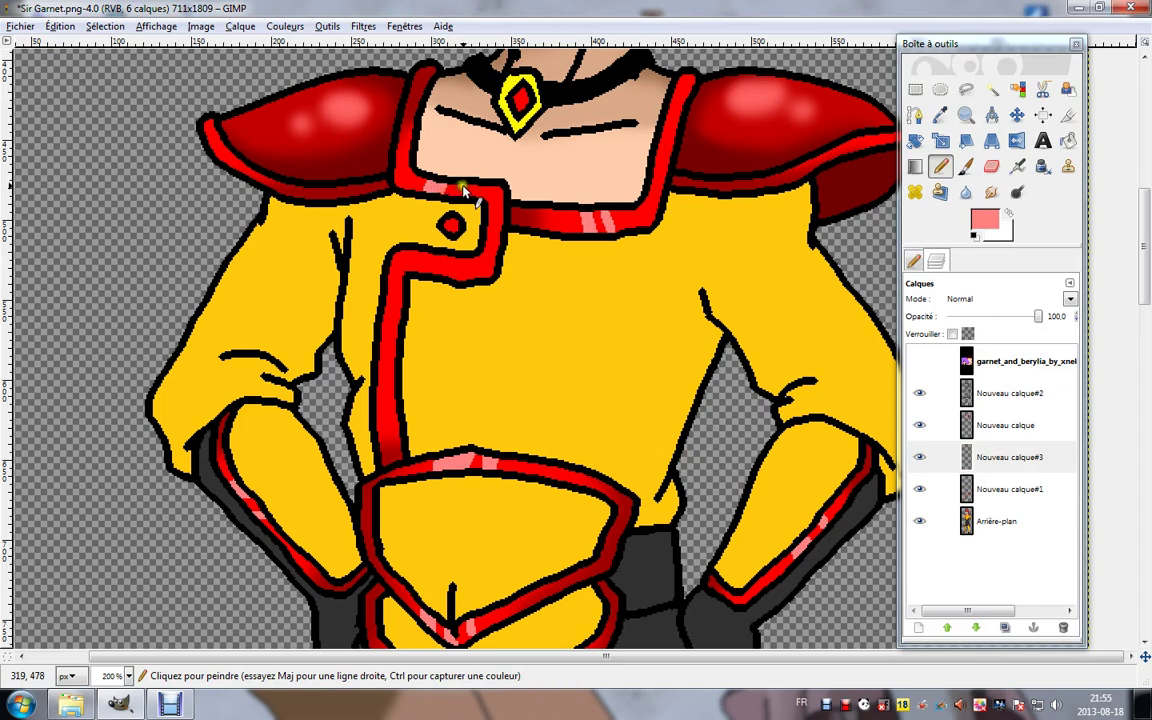
mouse_move(437, 260)
mouse_down()
mouse_move(442, 273)
mouse_move(463, 272)
mouse_up()
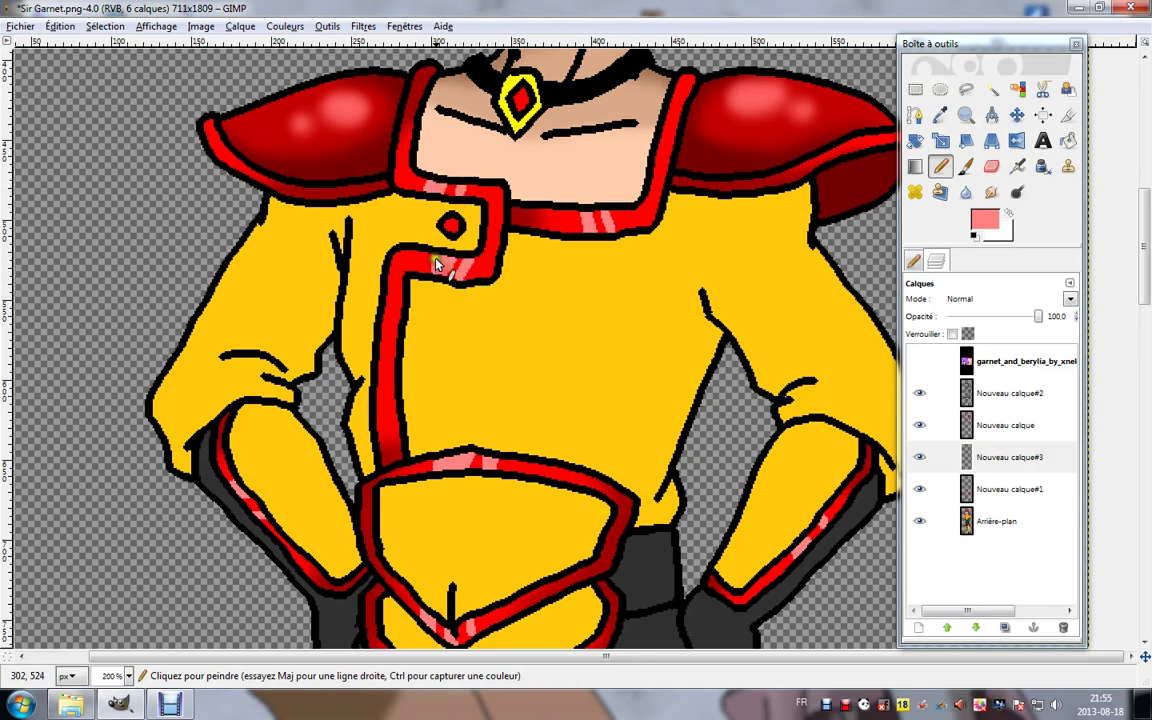
Paint pink highlights on the outer red rims of both shoulder pads.
drag(466, 213, 372, 273)
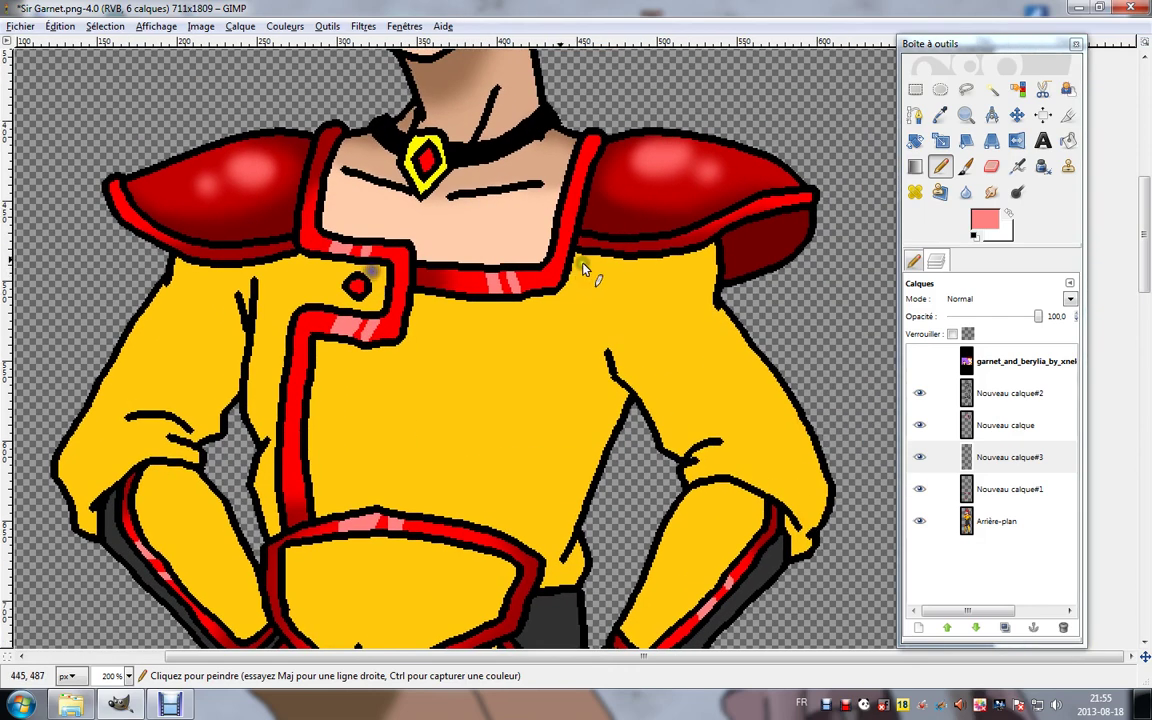
mouse_move(127, 209)
mouse_down()
mouse_move(137, 220)
mouse_move(146, 207)
mouse_up()
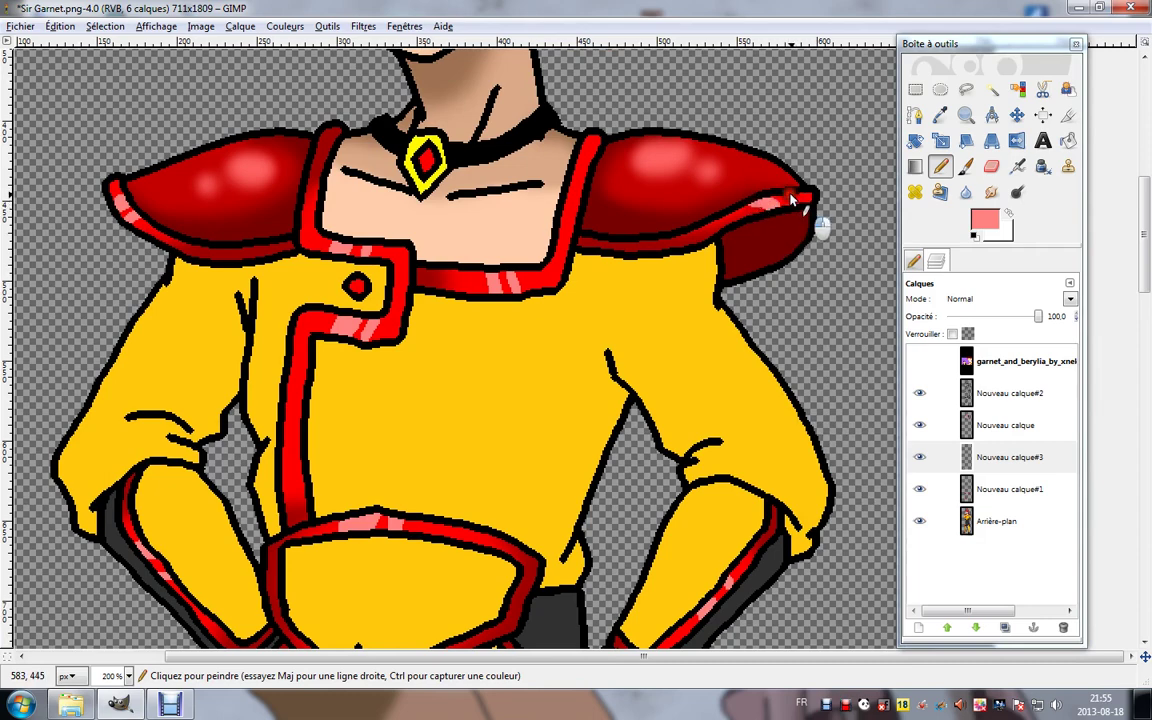
drag(669, 527, 700, 316)
drag(447, 361, 501, 339)
drag(505, 247, 527, 374)
scroll(530, 340, up, 3)
scroll(520, 400, up, 3)
scroll(520, 400, right, 1)
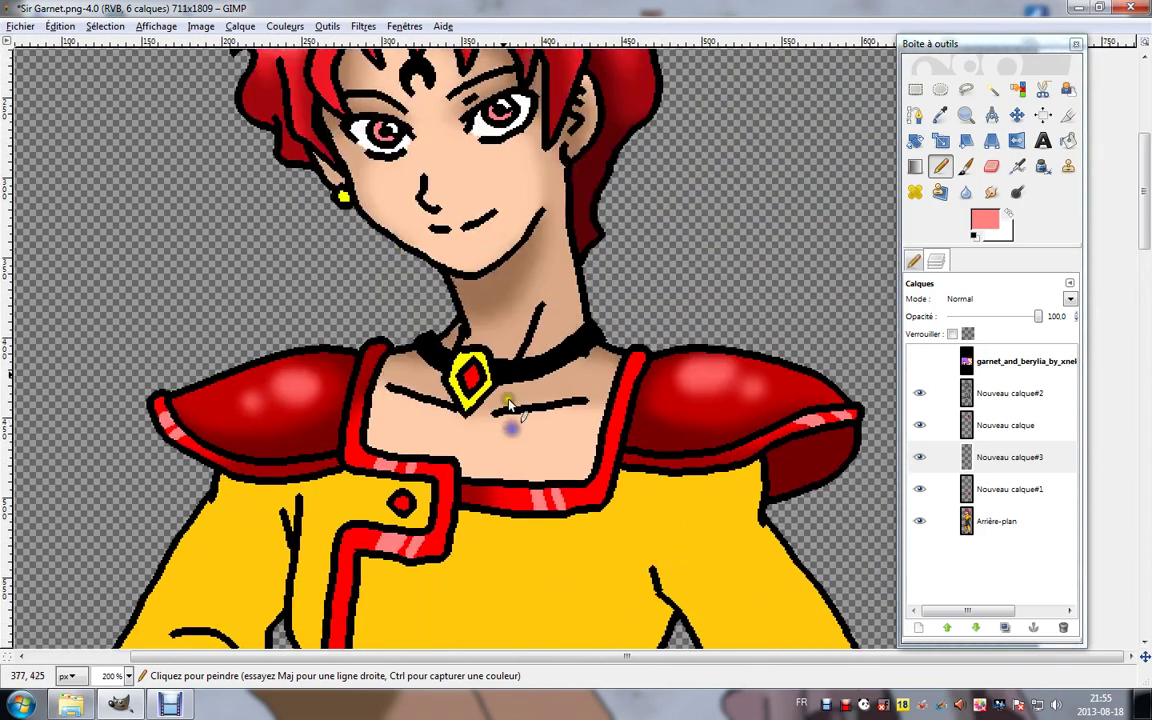
Merge the layer Nouveau calque#3 down, and merge Nouveau calque down into Nouveau calque#1.
drag(478, 372, 483, 382)
scroll(458, 442, down, 10)
scroll(442, 450, left, 3)
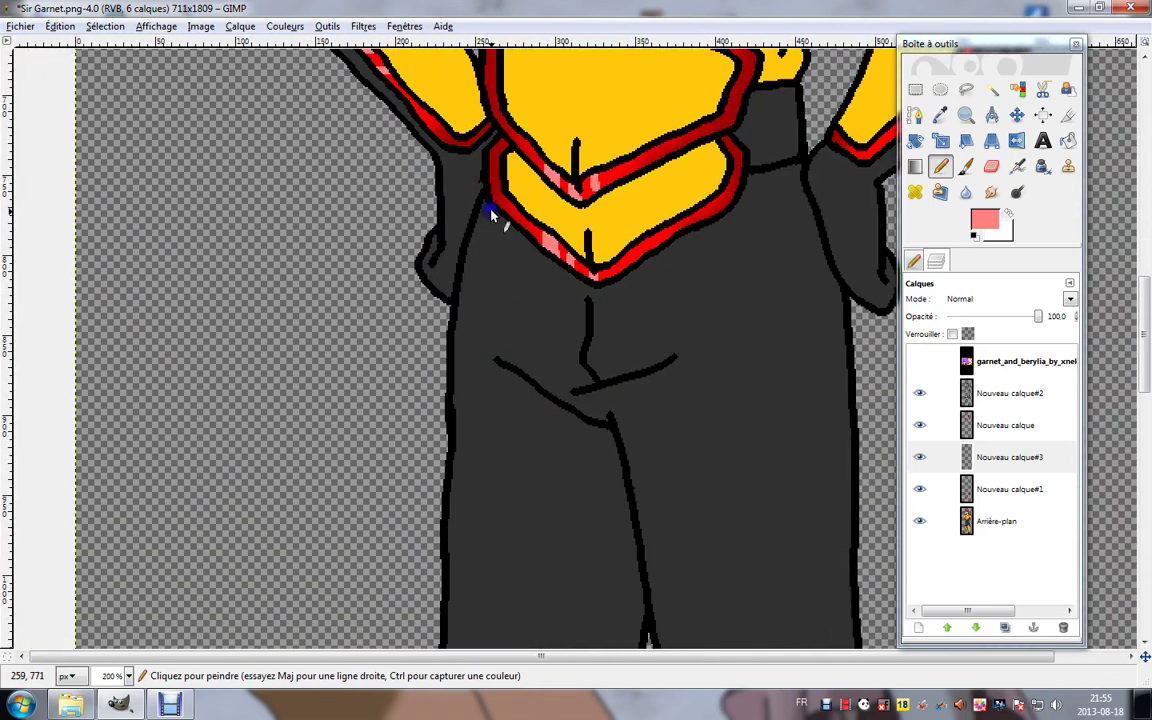
scroll(491, 215, down, 15)
scroll(437, 270, right, 3)
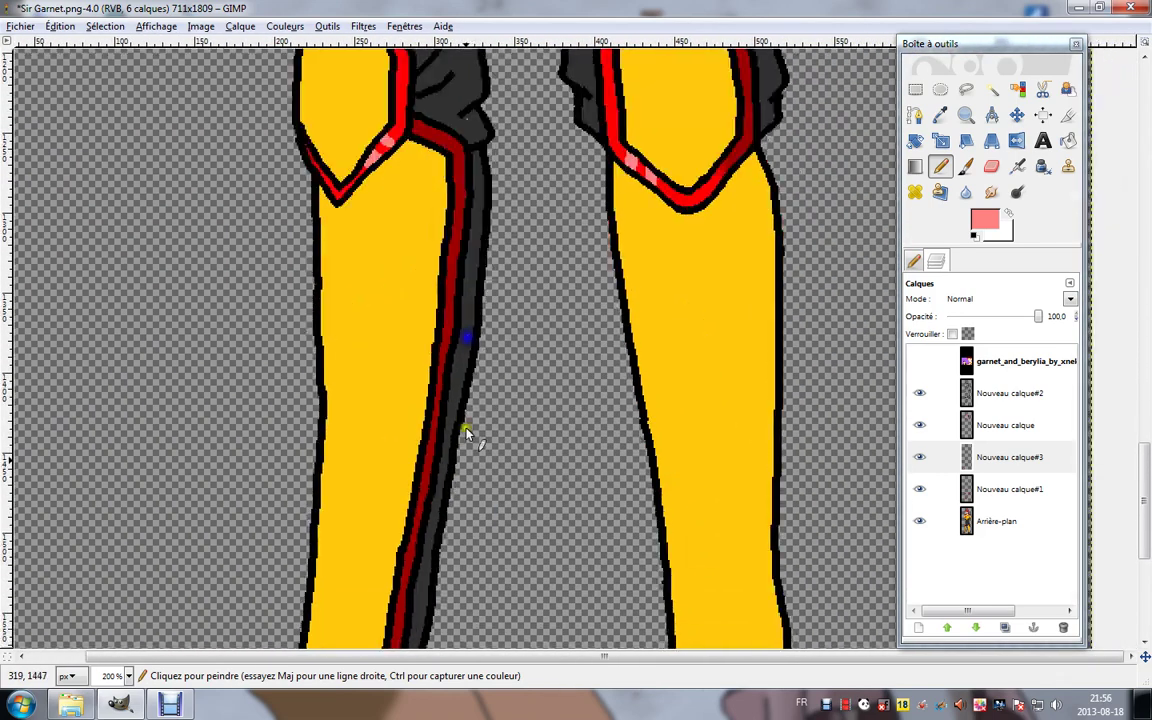
scroll(465, 432, down, 8)
scroll(475, 410, left, 1)
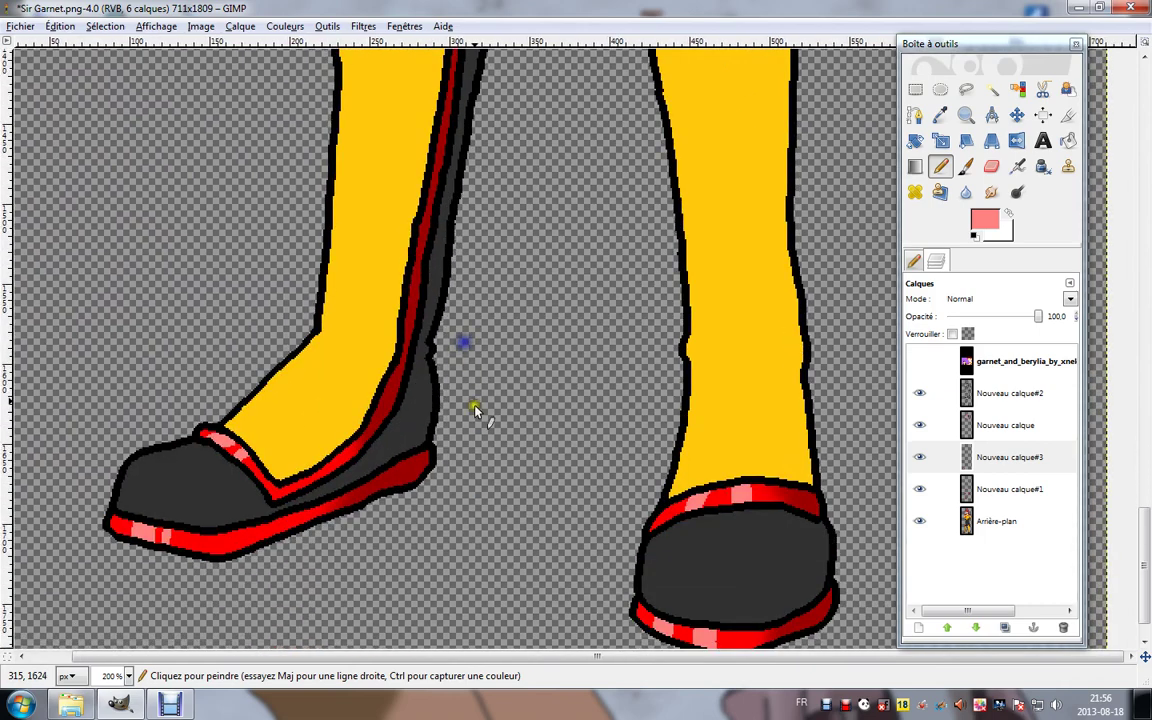
right_click(950, 460)
click(840, 142)
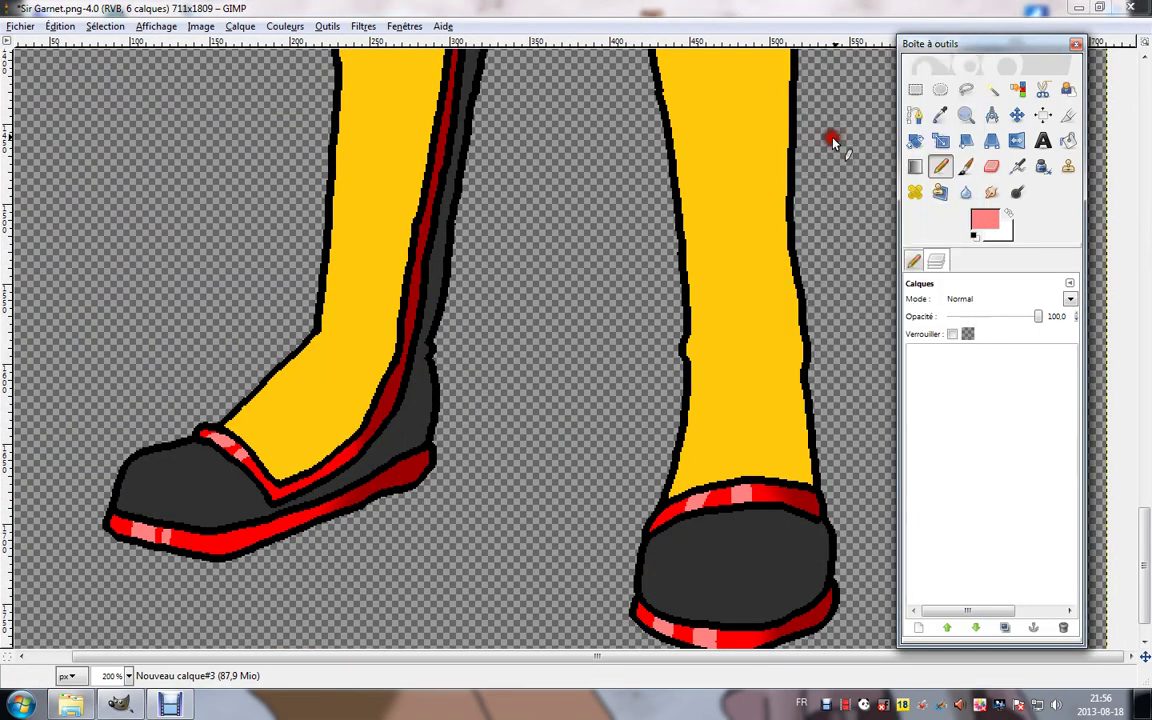
right_click(983, 428)
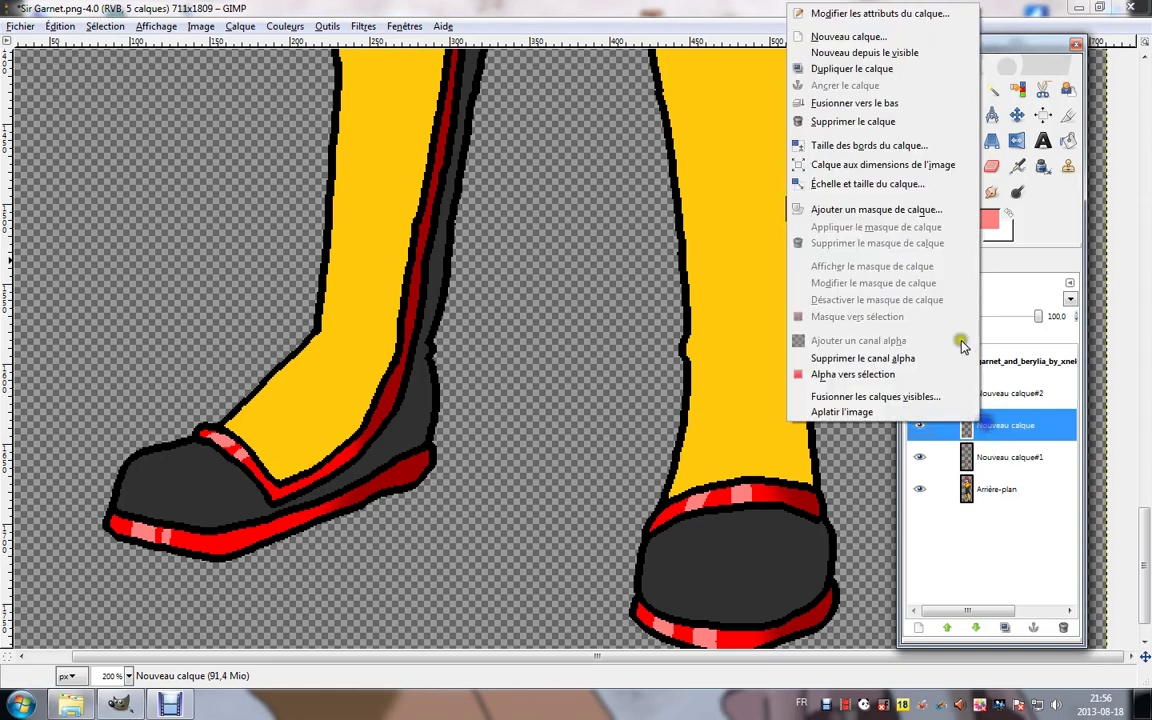
click(840, 104)
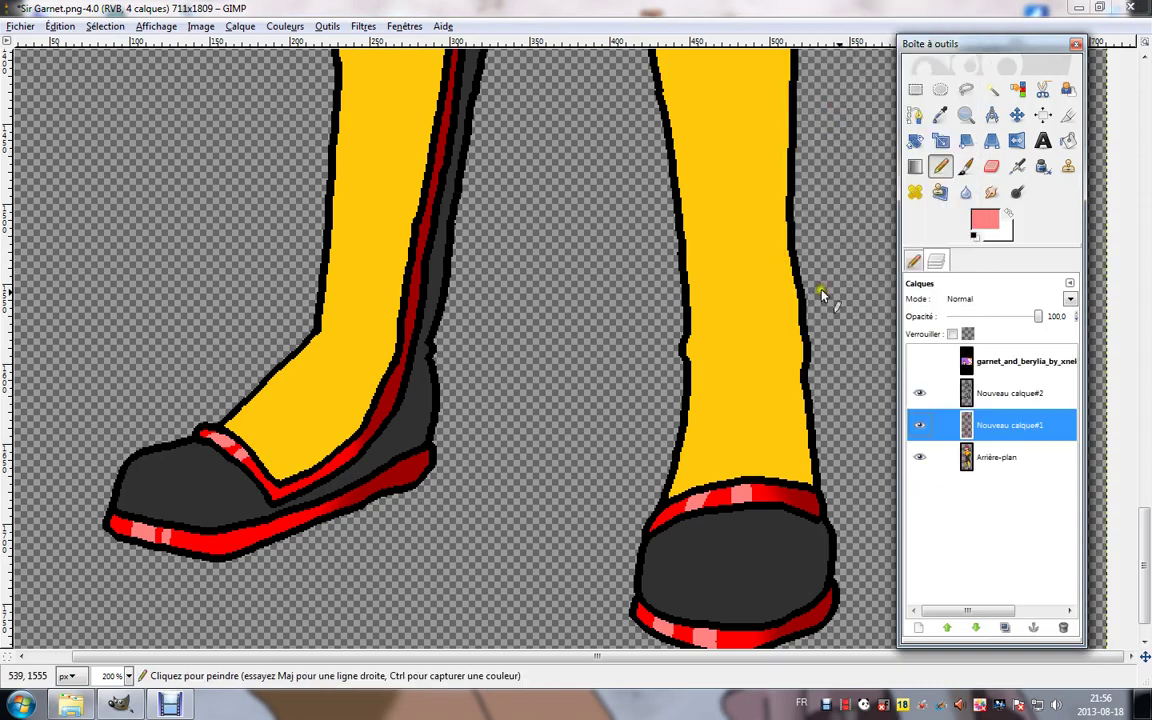
Add a new layer and order it directly below Nouveau calque#1, above the Arrière-plan layer.
click(922, 630)
click(152, 274)
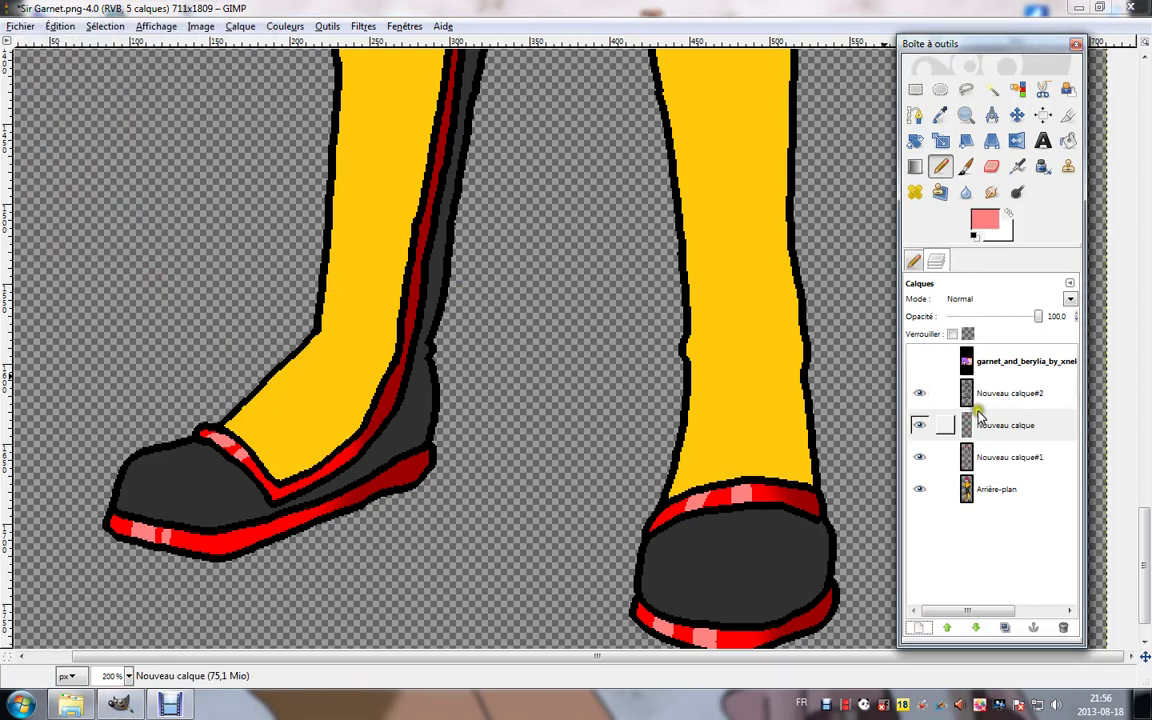
drag(970, 456, 974, 417)
Sample the leg's yellow from Arrière-plan, make Nouveau calque the active layer, and darken the foreground colour to orange e5830c.
click(981, 494)
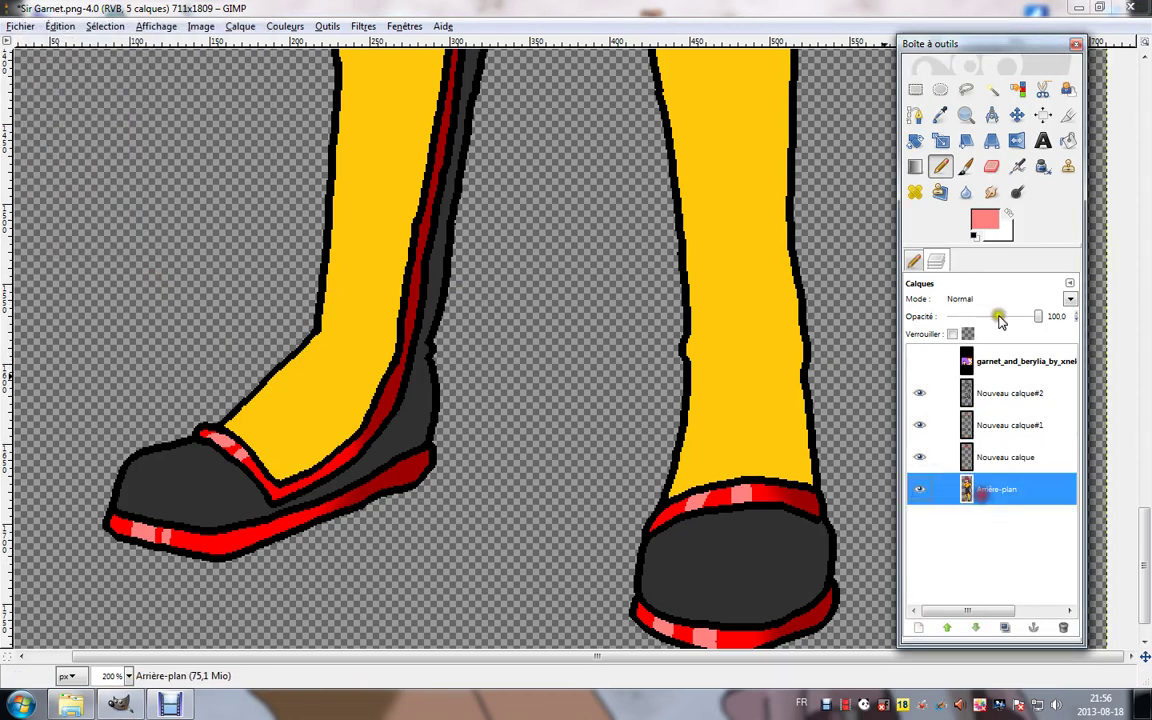
key(o)
click(761, 228)
click(968, 452)
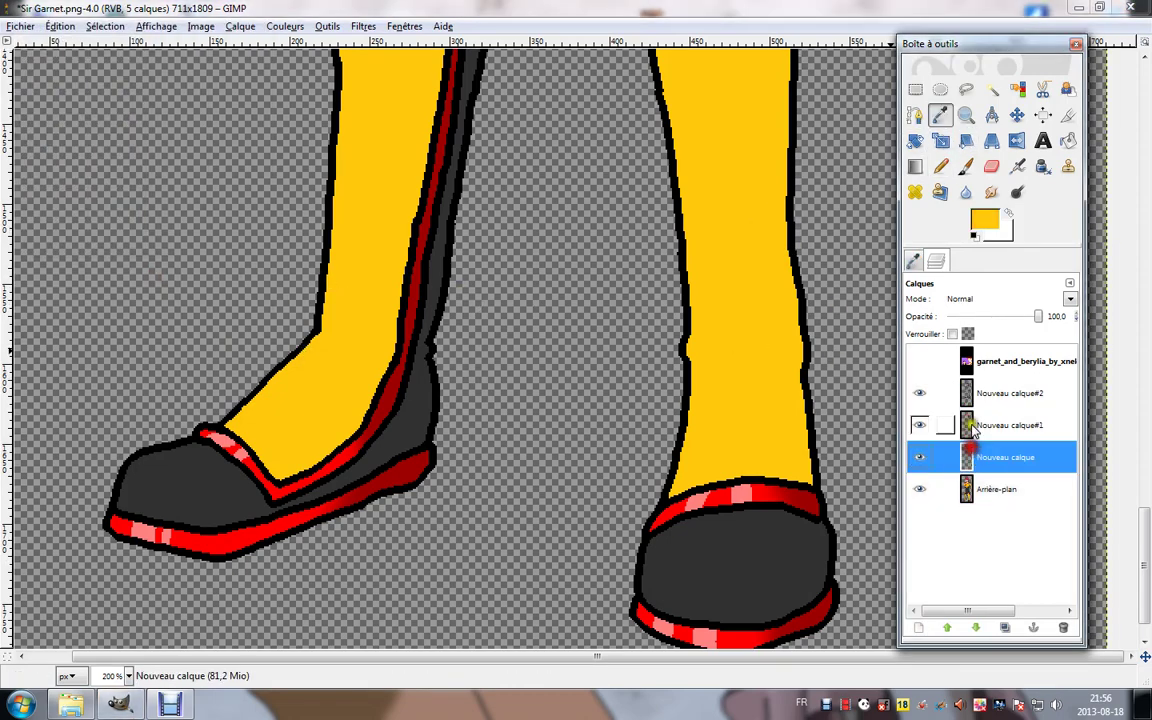
click(985, 222)
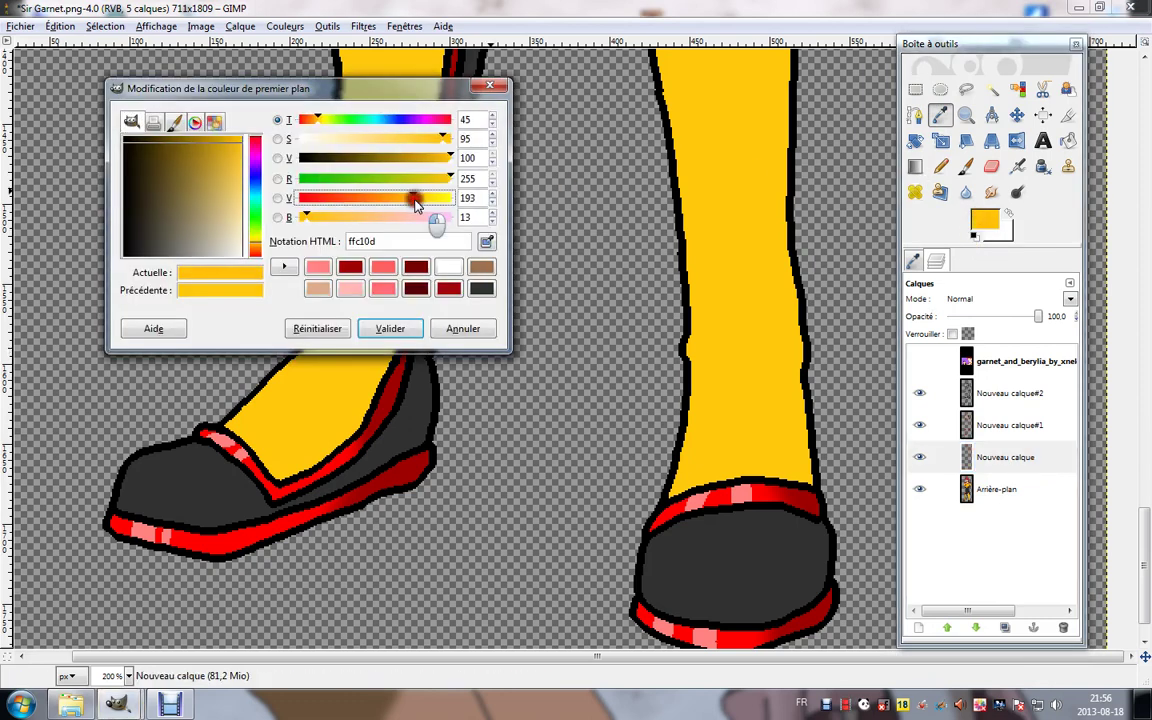
drag(414, 199, 391, 199)
drag(450, 159, 435, 161)
drag(381, 201, 378, 201)
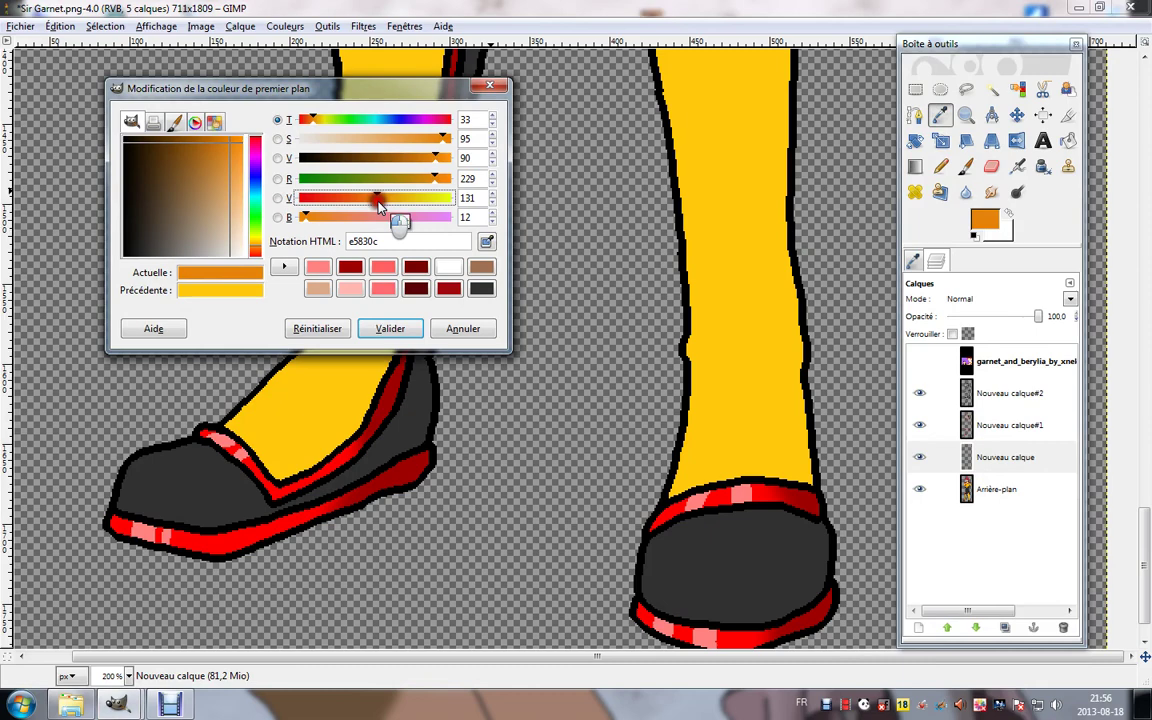
click(389, 328)
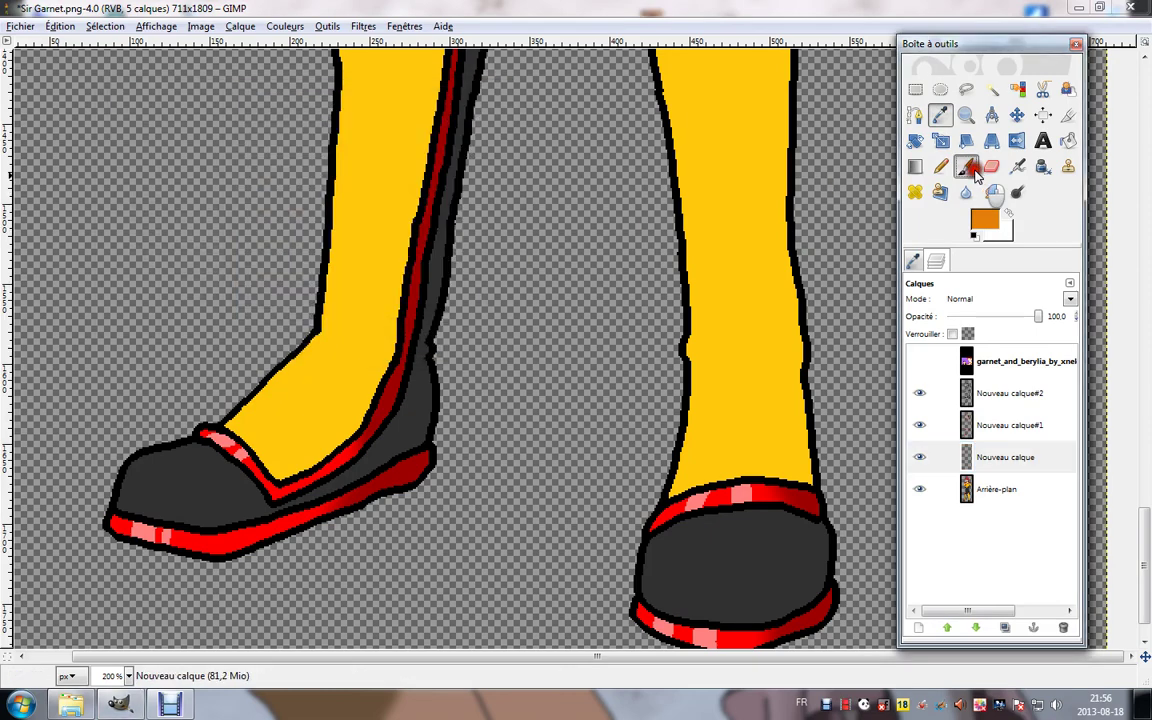
Paint orange shadows with the Paintbrush on the upper part of the left-hand shin guard and along the edges of its knee guard.
click(966, 166)
scroll(494, 396, up, 10)
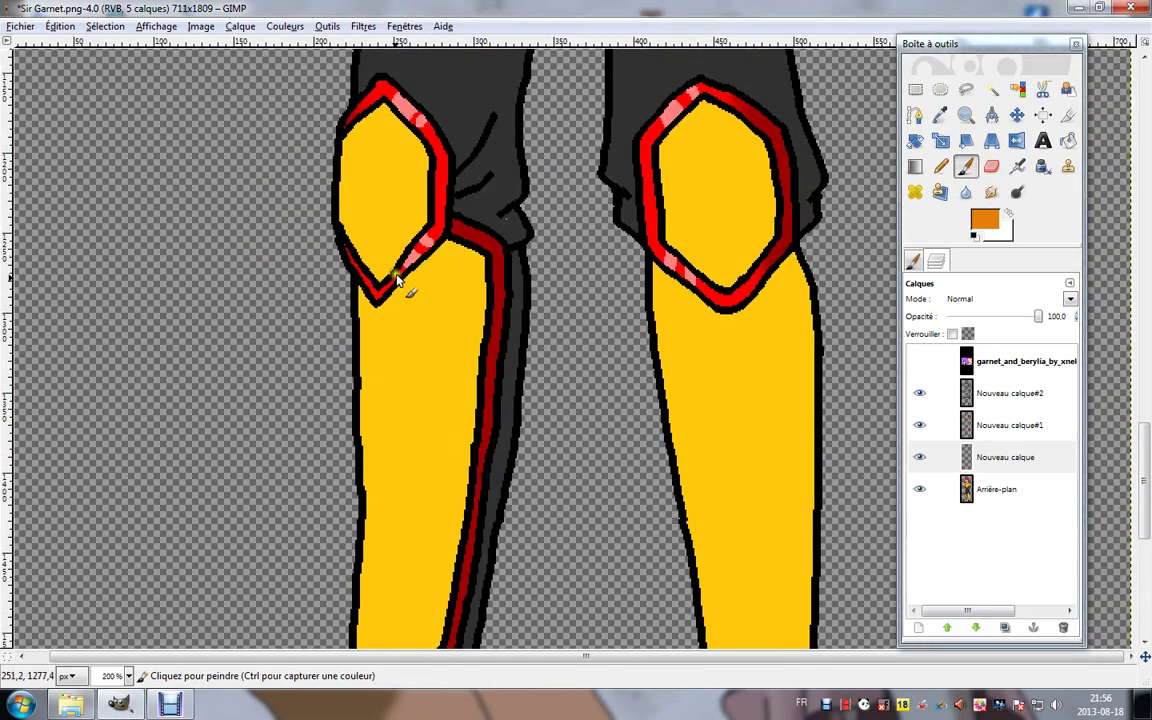
mouse_move(335, 305)
mouse_down()
mouse_move(375, 342)
mouse_move(450, 270)
mouse_move(477, 279)
mouse_move(487, 320)
mouse_move(468, 464)
mouse_move(458, 310)
mouse_move(440, 285)
mouse_move(384, 301)
mouse_move(355, 293)
mouse_move(410, 280)
mouse_move(461, 229)
mouse_up()
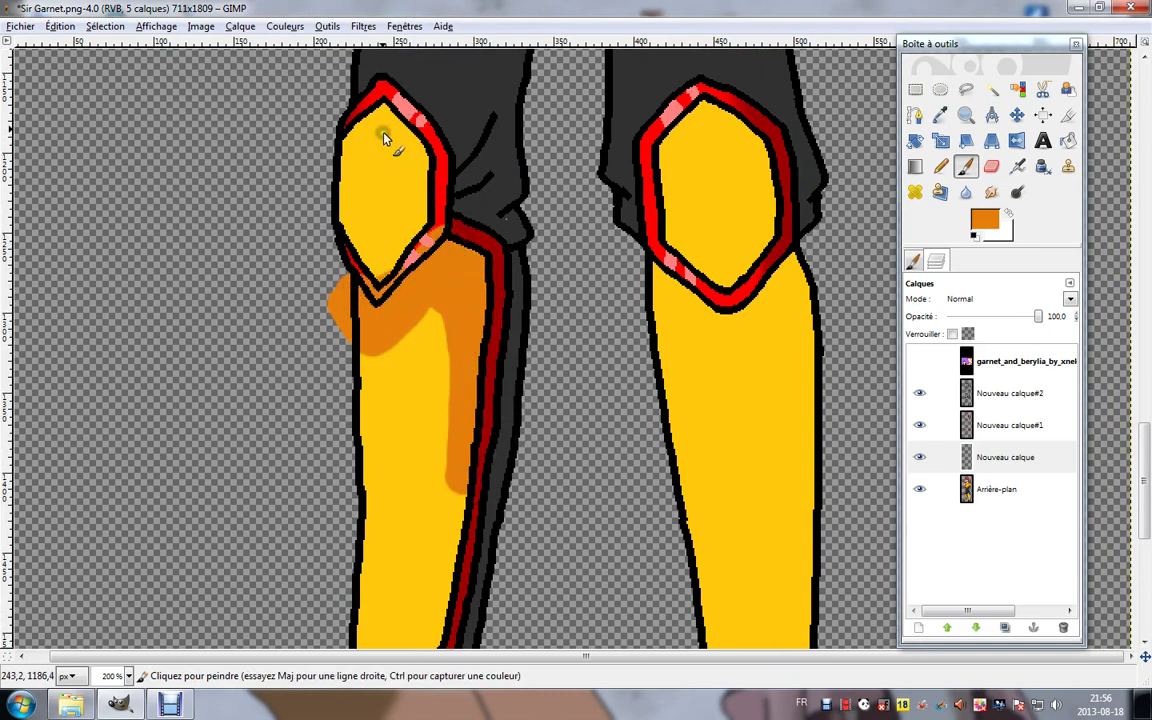
mouse_move(365, 108)
mouse_down()
mouse_move(343, 150)
mouse_move(338, 238)
mouse_move(348, 285)
mouse_move(360, 287)
mouse_up()
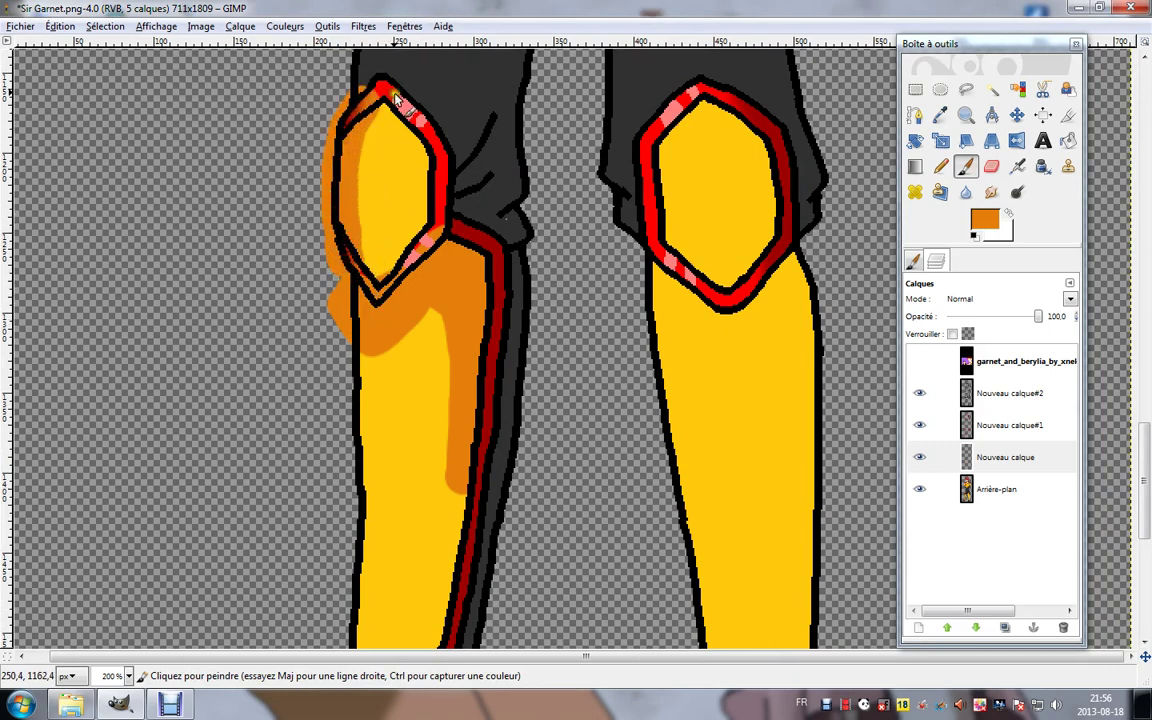
drag(370, 105, 425, 136)
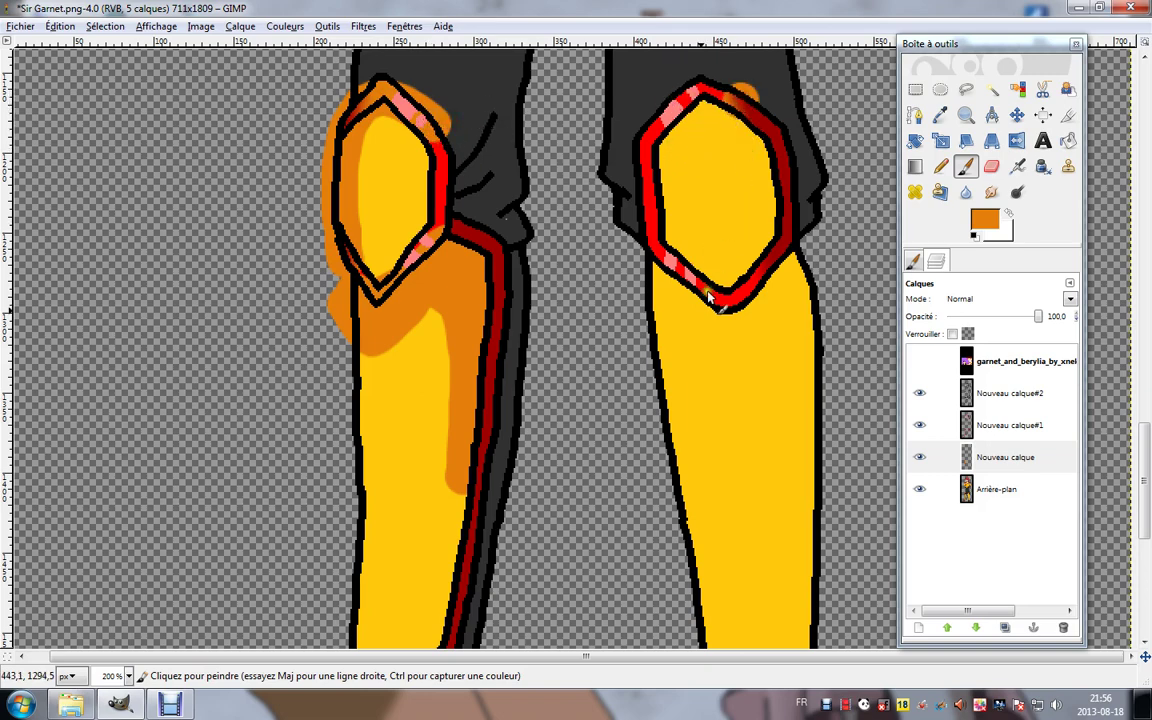
Extend the orange shadow down the inner edge of the left-hand shin guard to the shoe.
drag(645, 393, 435, 283)
drag(449, 580, 491, 256)
drag(357, 234, 557, 371)
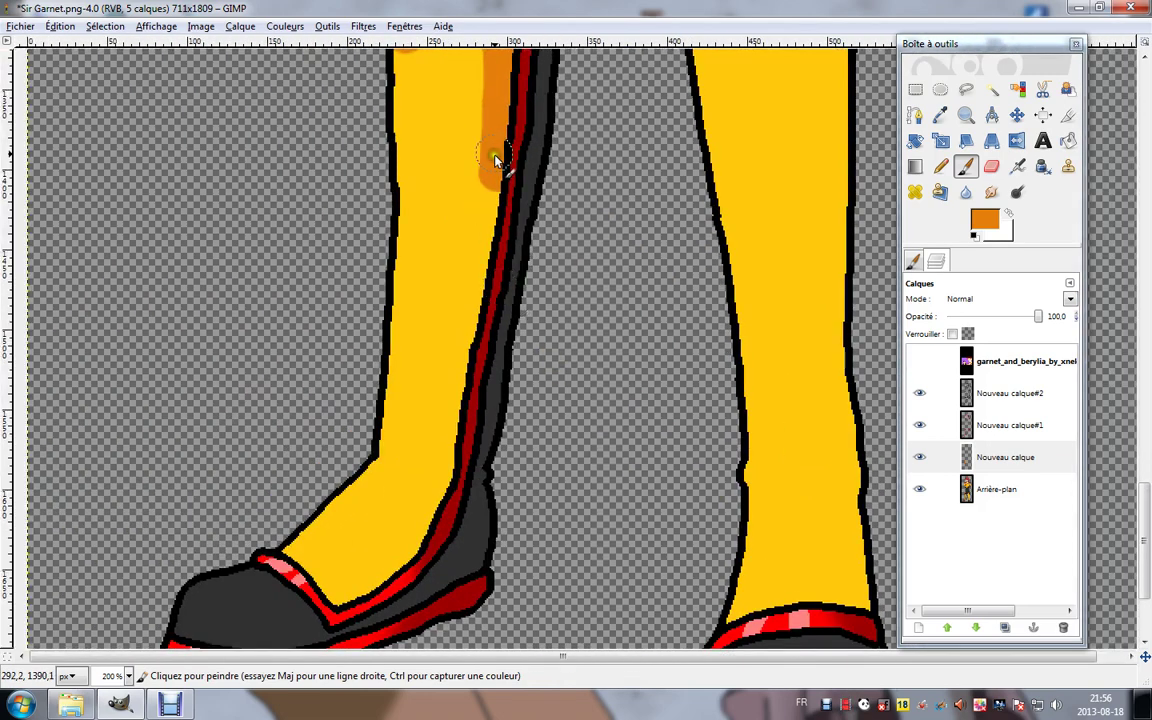
mouse_move(495, 160)
mouse_down()
mouse_move(465, 245)
mouse_move(410, 545)
mouse_move(425, 570)
mouse_up()
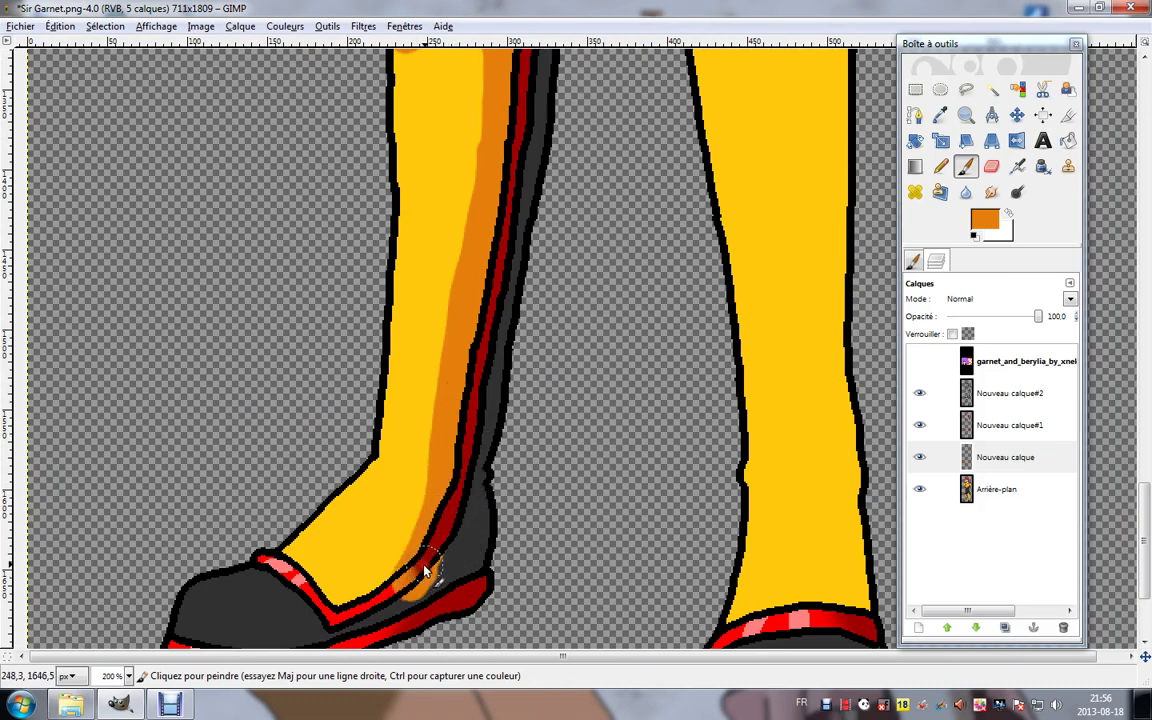
Paint orange shadows on the right-hand leg, along the shin guard's outer edge, beneath the knee guard and on the knee guard's outer side.
drag(585, 519, 385, 326)
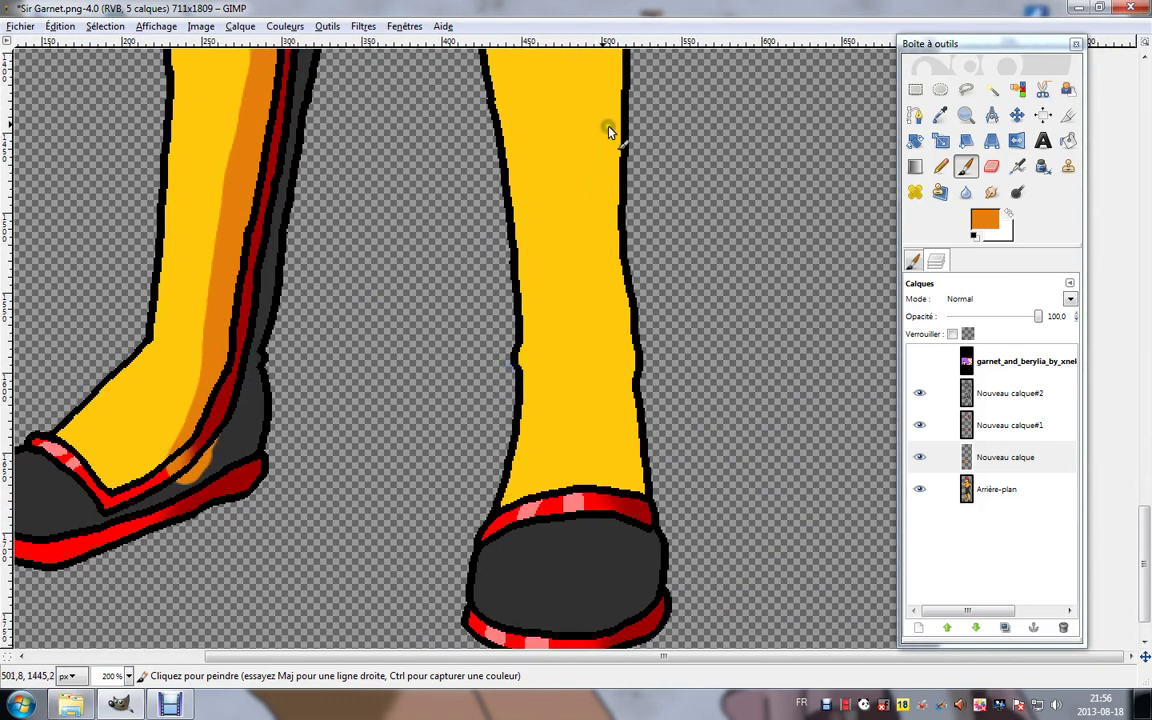
mouse_move(598, 115)
mouse_down()
mouse_move(629, 505)
mouse_move(648, 480)
mouse_move(623, 213)
mouse_move(638, 218)
mouse_move(658, 122)
mouse_up()
scroll(658, 122, up, 5)
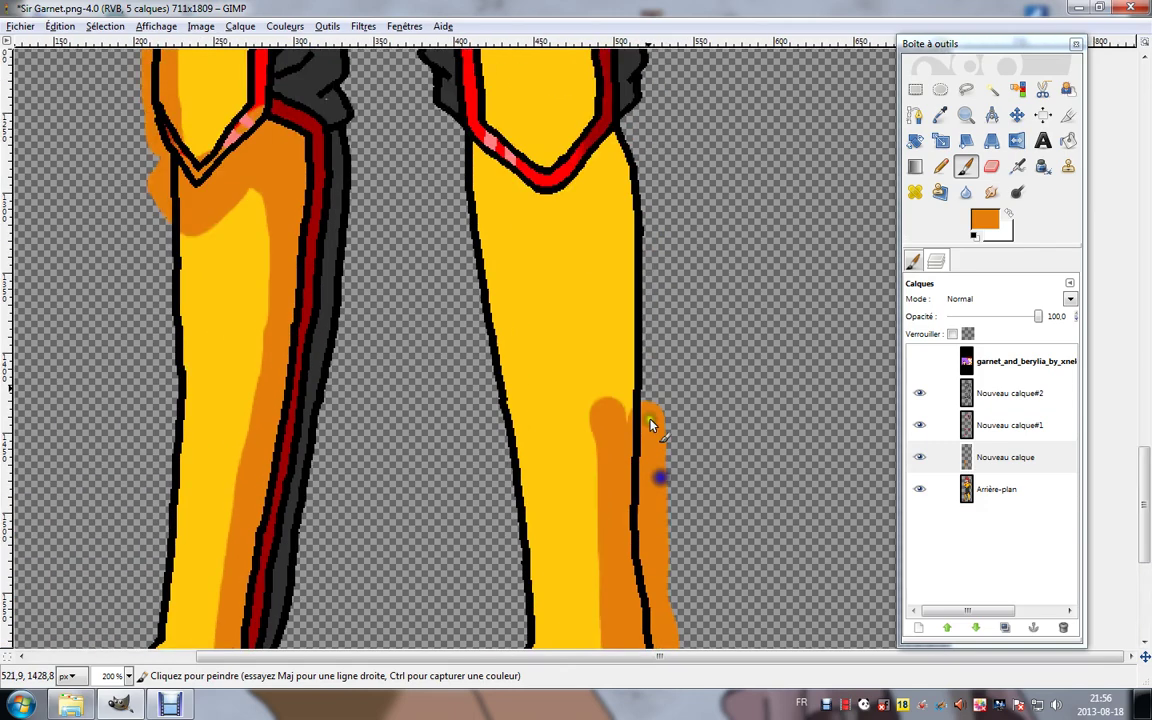
mouse_move(460, 272)
mouse_down()
mouse_move(482, 215)
mouse_move(557, 253)
mouse_move(614, 187)
mouse_move(644, 188)
mouse_move(544, 225)
mouse_move(615, 172)
mouse_up()
drag(487, 195, 459, 213)
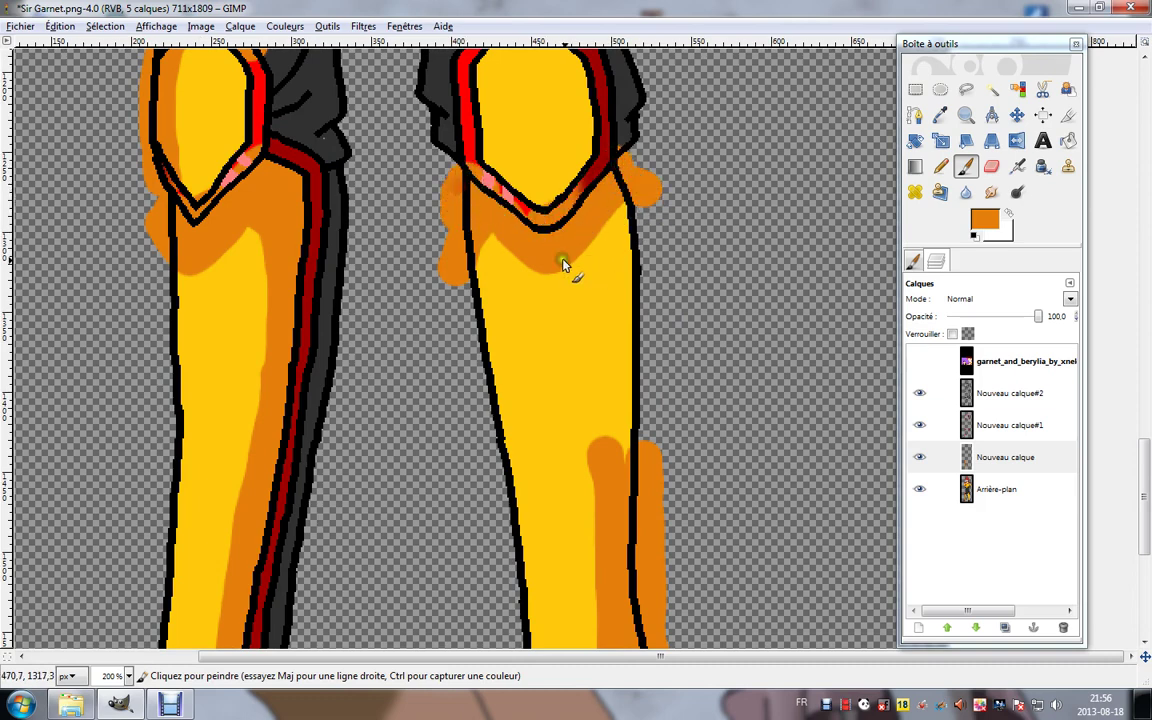
mouse_move(636, 430)
mouse_down()
mouse_move(634, 200)
mouse_move(629, 289)
mouse_move(608, 268)
mouse_move(618, 419)
mouse_up()
drag(606, 209, 629, 315)
scroll(628, 316, up, 3)
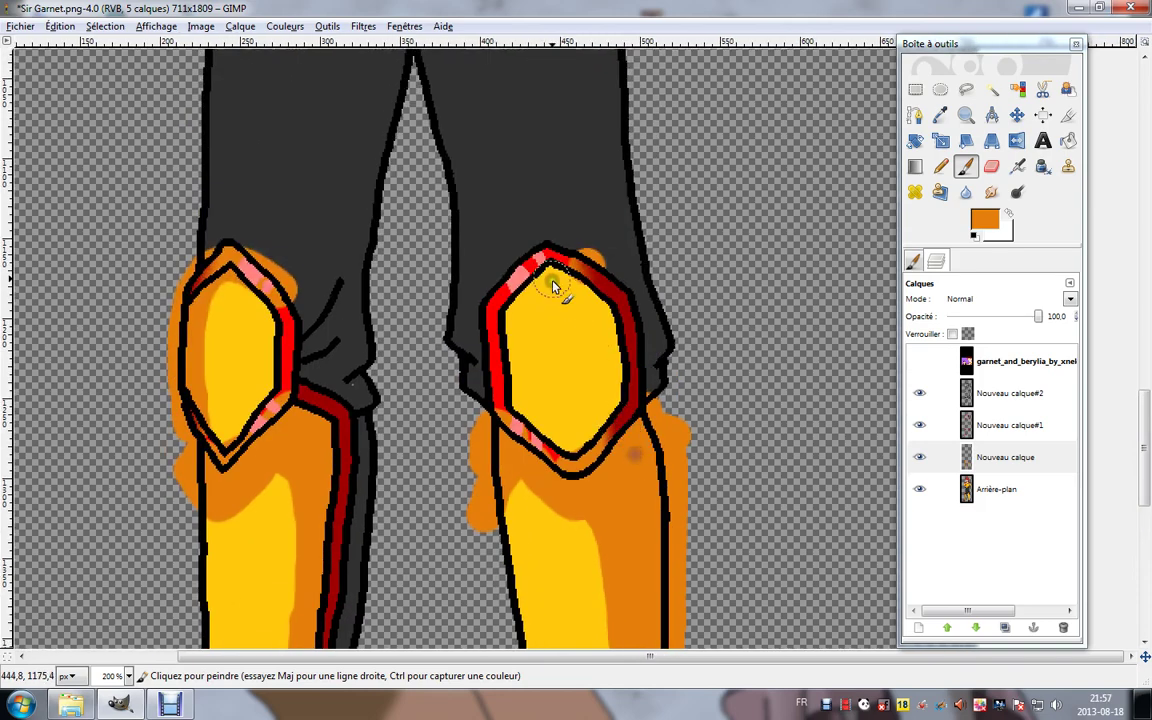
mouse_move(560, 272)
mouse_down()
mouse_move(593, 349)
mouse_move(591, 431)
mouse_move(605, 314)
mouse_up()
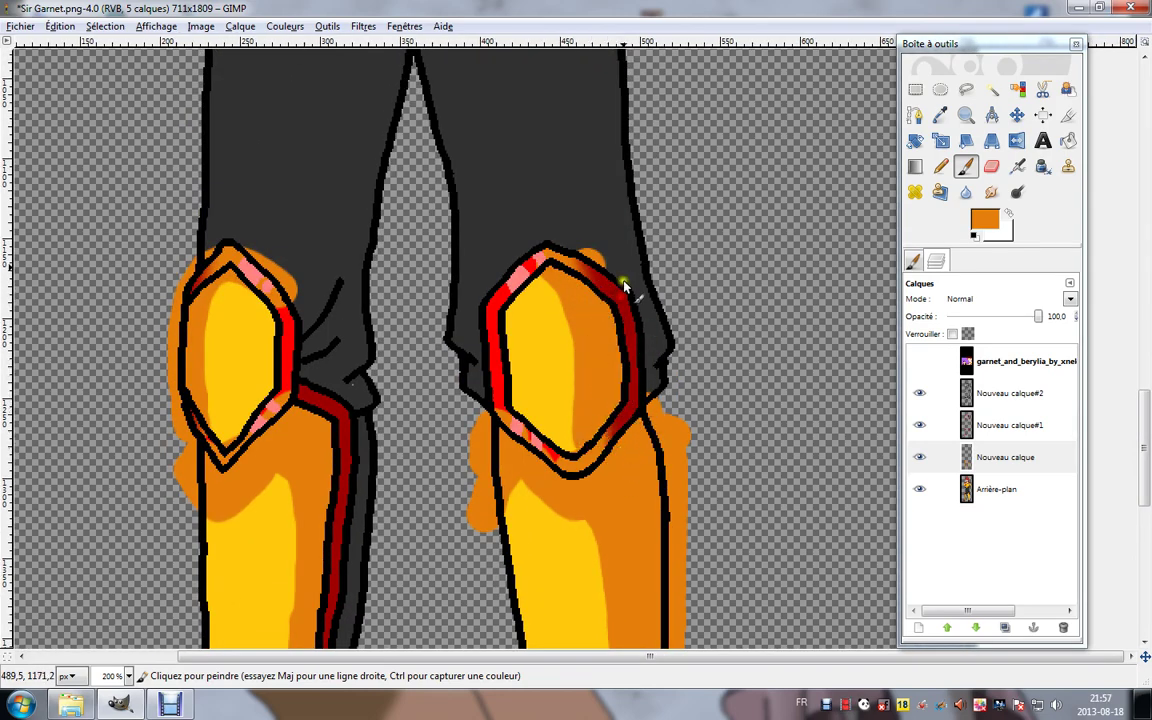
Paint orange shadows along the upper edges of both yellow waist plates and the right side of the upper one.
scroll(623, 287, up, 15)
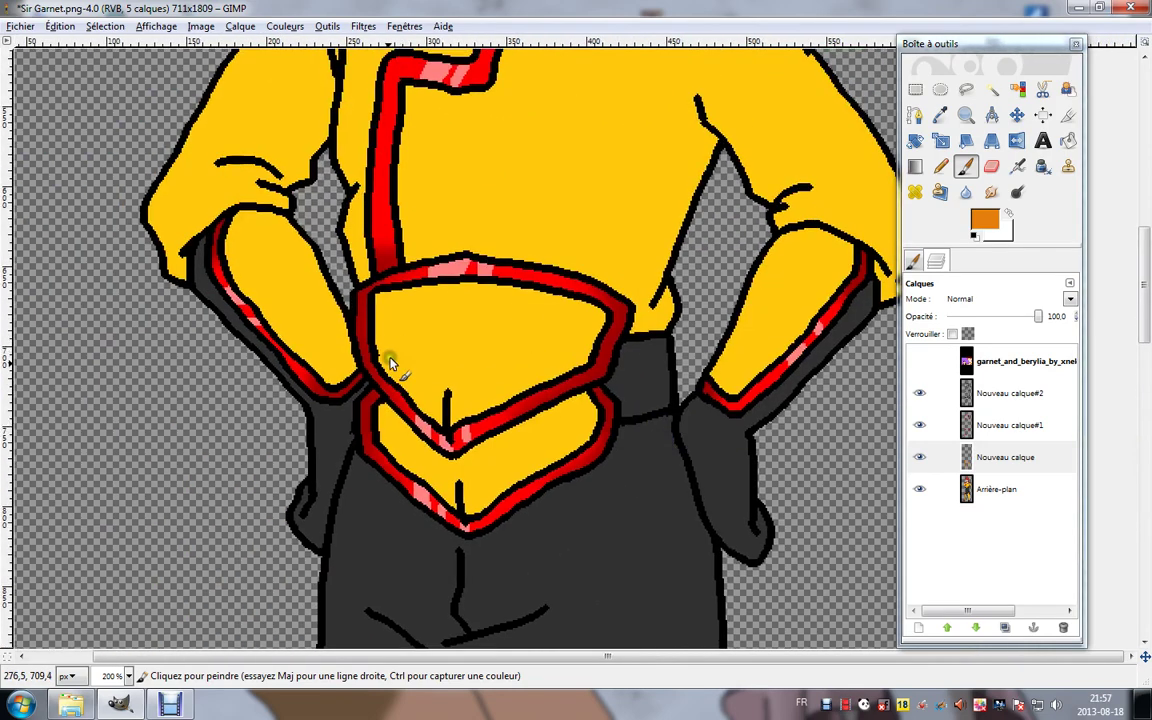
mouse_move(366, 440)
mouse_down()
mouse_move(373, 412)
mouse_move(407, 415)
mouse_move(468, 460)
mouse_up()
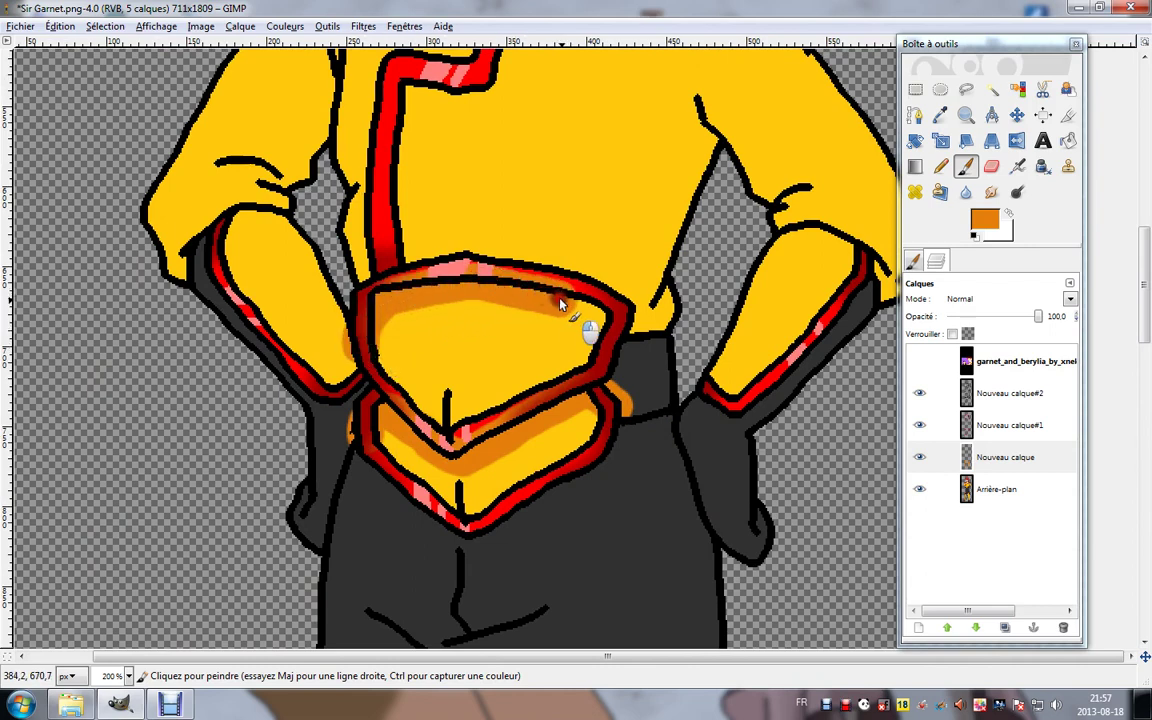
mouse_move(559, 299)
mouse_down()
mouse_move(592, 320)
mouse_move(598, 362)
mouse_up()
Paint orange shadows on both yellow forearm guards, around the elbow ends and along the left-hand guard's inner edge.
drag(726, 211, 553, 371)
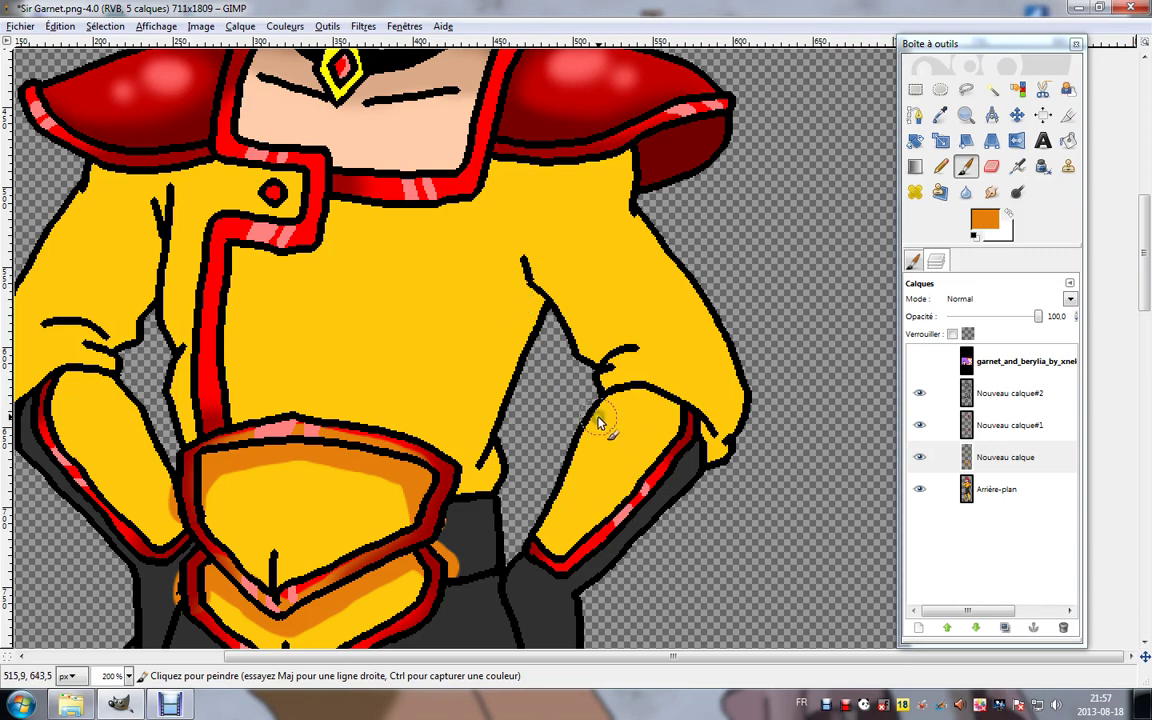
drag(584, 422, 621, 411)
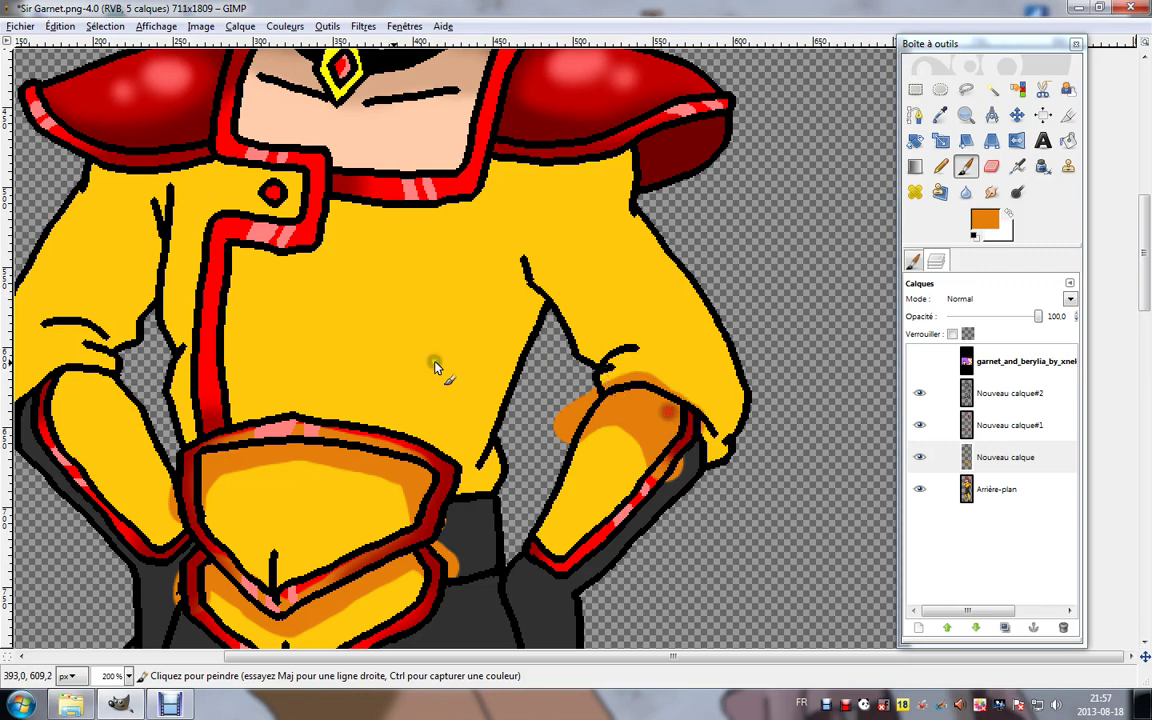
drag(371, 359, 611, 275)
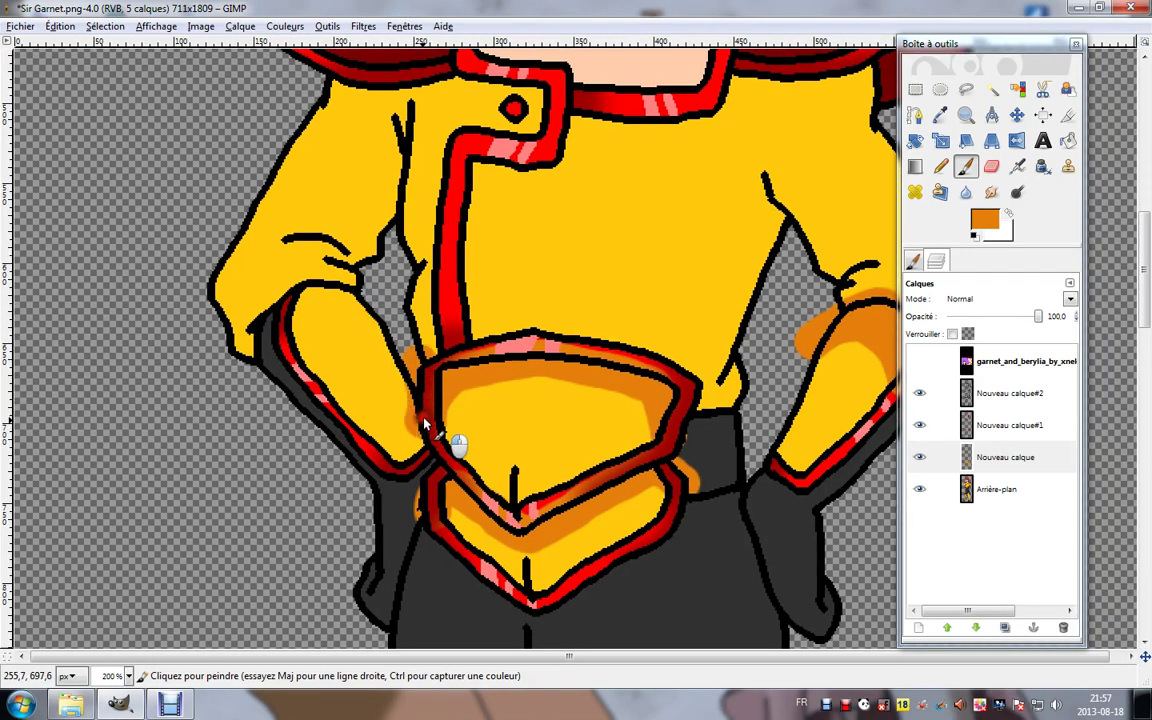
mouse_move(424, 425)
mouse_down()
mouse_move(398, 472)
mouse_move(384, 456)
mouse_up()
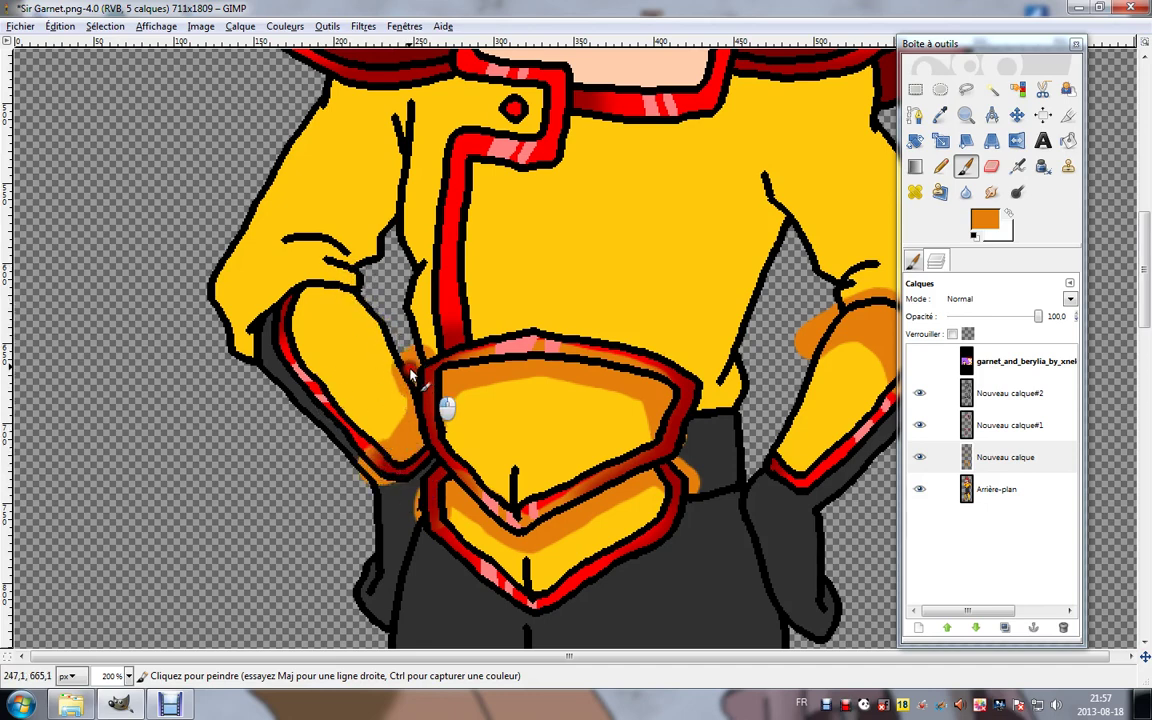
mouse_move(410, 375)
mouse_down()
mouse_move(359, 301)
mouse_move(279, 310)
mouse_move(330, 283)
mouse_move(301, 294)
mouse_move(277, 337)
mouse_up()
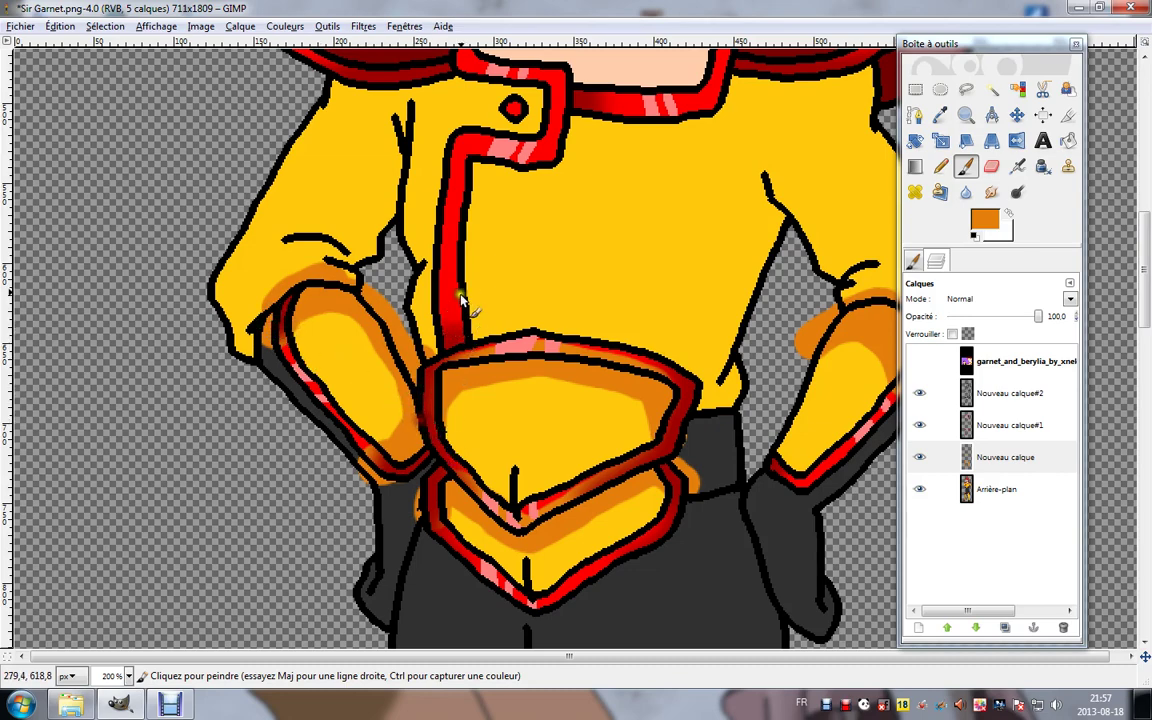
Paint orange shadows on the jacket's sleeves and torso sides, around both armpits and the elbow folds.
scroll(462, 300, up, 4)
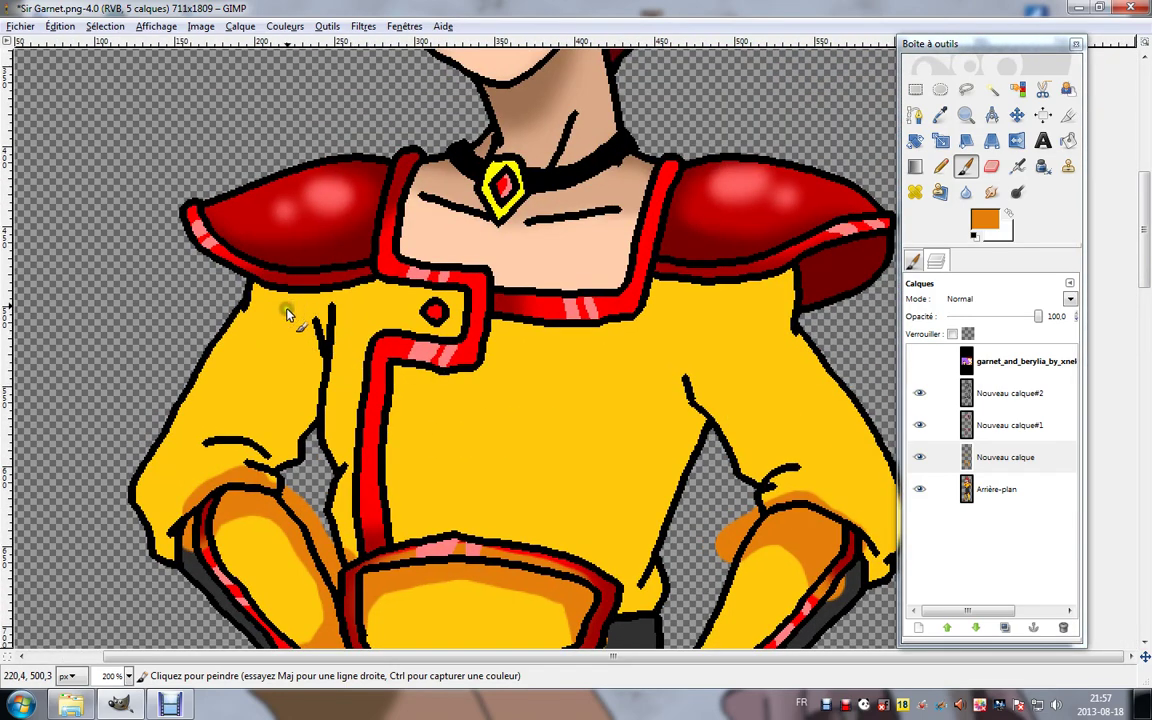
mouse_move(207, 337)
mouse_down()
mouse_move(277, 300)
mouse_move(297, 322)
mouse_move(273, 423)
mouse_move(229, 450)
mouse_move(263, 456)
mouse_move(247, 466)
mouse_move(274, 485)
mouse_move(303, 445)
mouse_move(333, 306)
mouse_move(289, 289)
mouse_move(333, 548)
mouse_up()
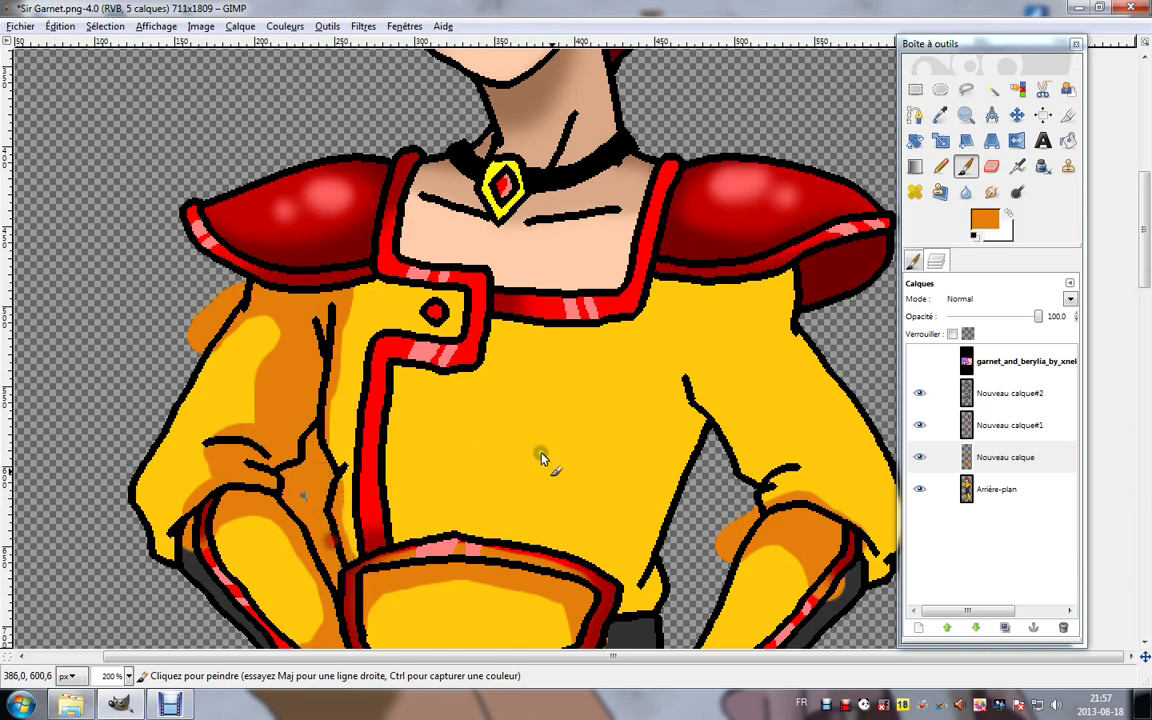
drag(552, 475, 463, 358)
mouse_move(600, 270)
mouse_down()
mouse_move(558, 357)
mouse_move(564, 414)
mouse_move(539, 460)
mouse_move(566, 470)
mouse_move(537, 498)
mouse_move(559, 488)
mouse_move(612, 315)
mouse_move(594, 356)
mouse_up()
mouse_move(607, 272)
mouse_down()
mouse_move(635, 348)
mouse_move(667, 348)
mouse_move(665, 396)
mouse_move(713, 370)
mouse_move(617, 312)
mouse_up()
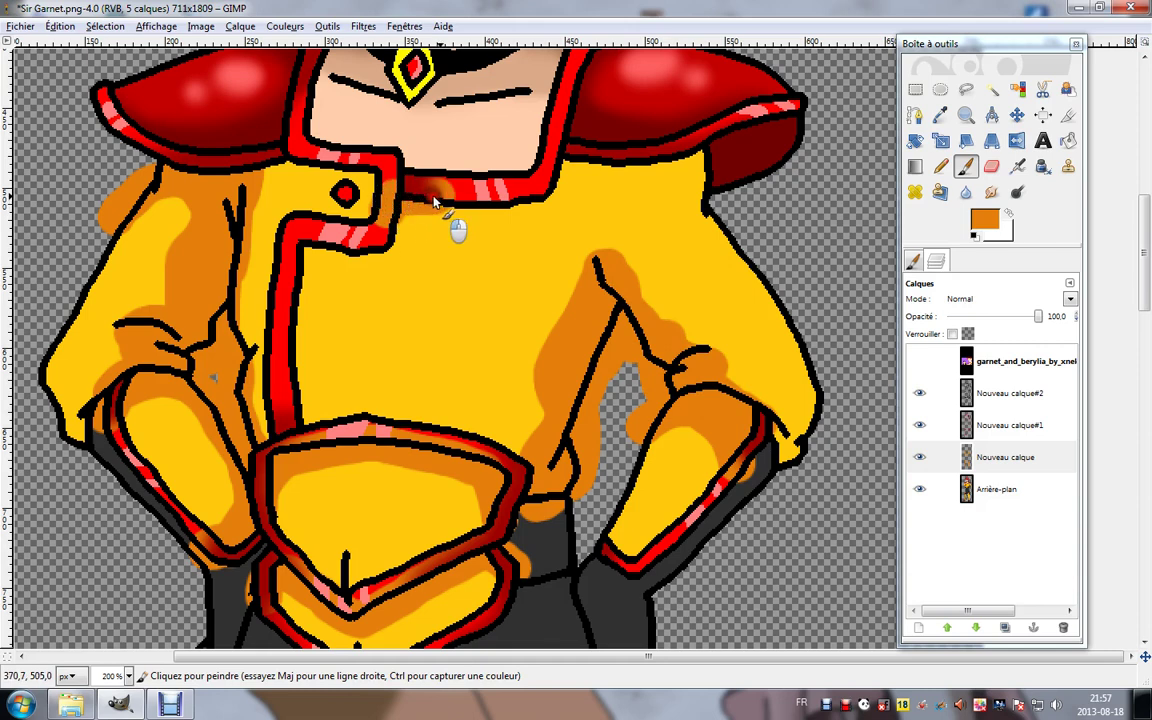
Paint an orange shadow on the yellow jacket beneath the red neckline trim and the right-hand shoulder pad.
drag(541, 205, 571, 167)
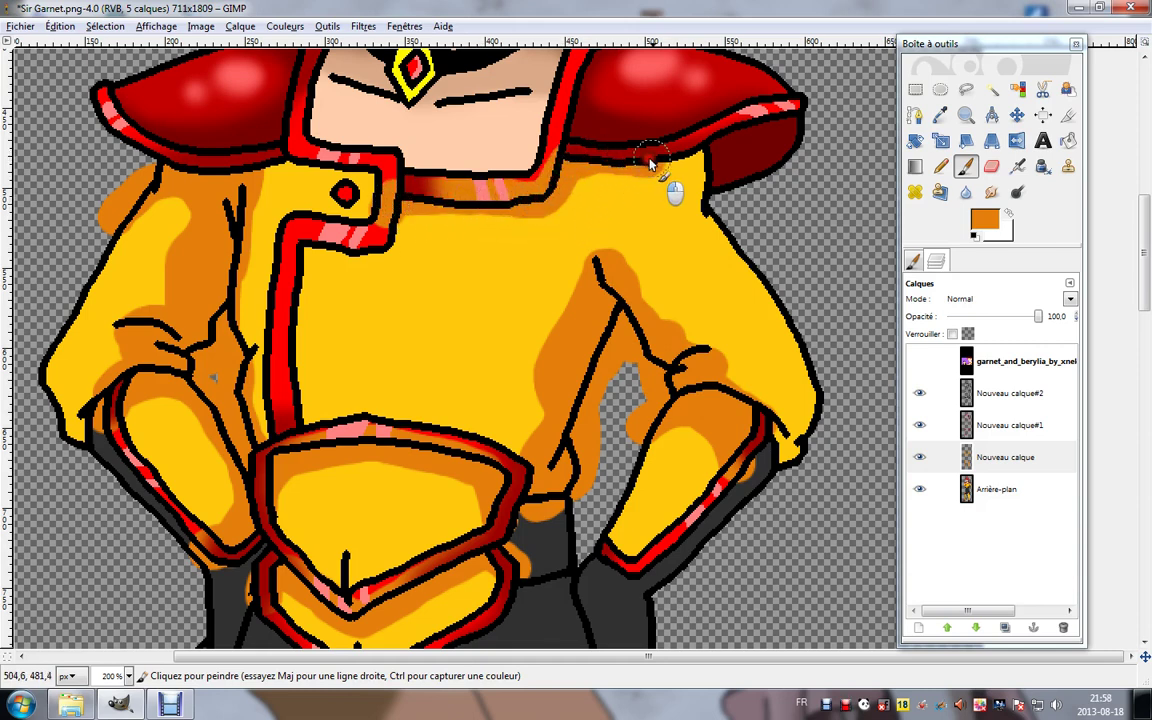
drag(650, 163, 712, 165)
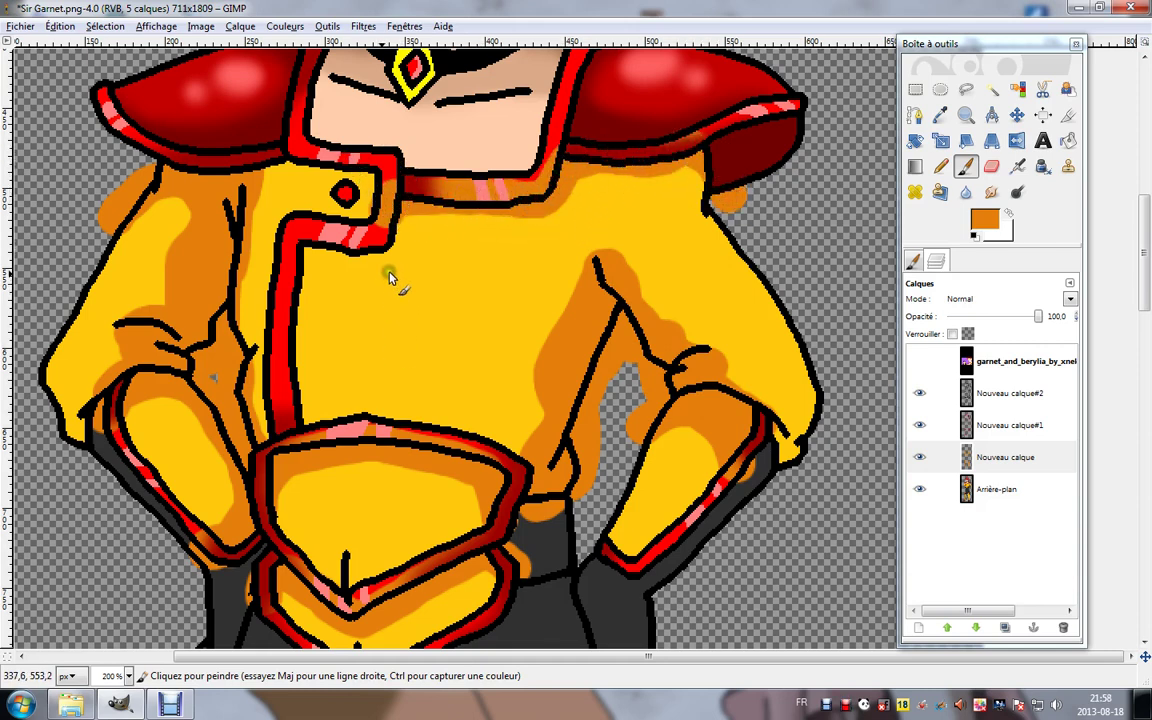
Paint orange shadows on the yellow jacket beneath the button flap and along the vertical red front trim.
mouse_move(378, 252)
mouse_down()
mouse_move(311, 250)
mouse_move(285, 337)
mouse_move(288, 424)
mouse_up()
mouse_move(370, 512)
mouse_down()
mouse_move(386, 278)
mouse_move(512, 442)
mouse_move(532, 488)
mouse_up()
Blur the edges of the orange shadows on the jacket, forearm guards and waist plates with the Blur tool.
scroll(743, 292, up, 4)
key(shift+u)
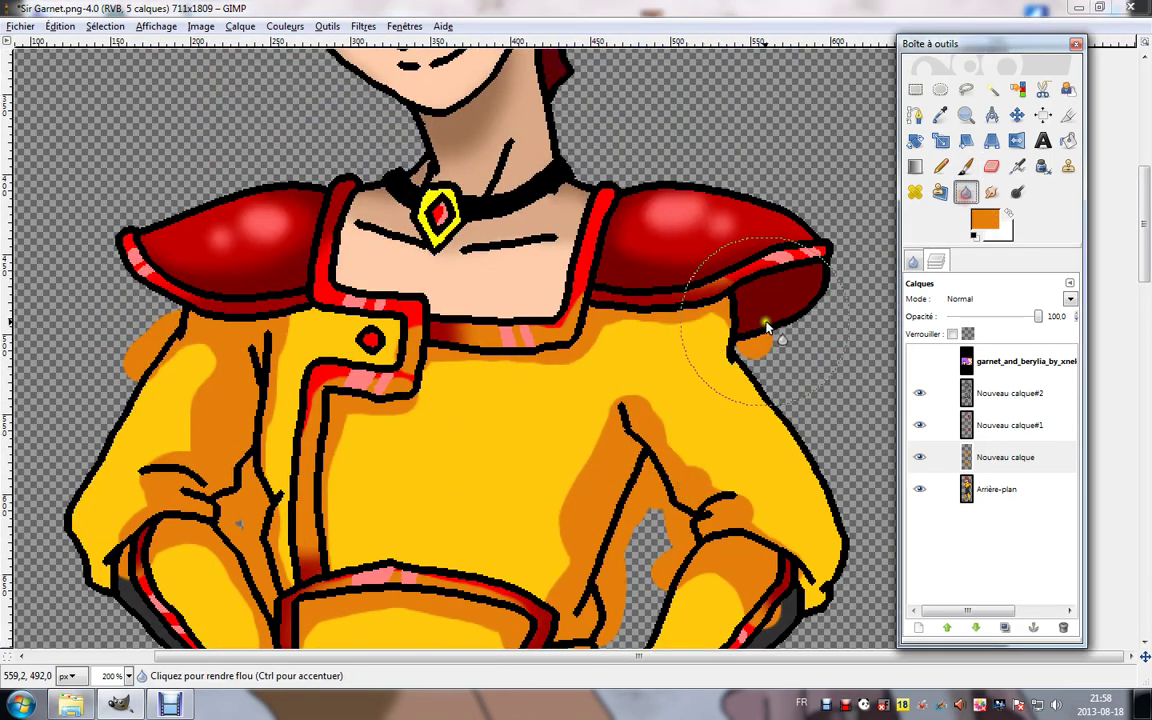
mouse_move(689, 322)
mouse_down()
mouse_move(507, 335)
mouse_move(274, 450)
mouse_move(210, 438)
mouse_move(133, 458)
mouse_move(89, 560)
mouse_move(181, 566)
mouse_move(181, 623)
mouse_move(285, 530)
mouse_move(266, 642)
mouse_move(320, 678)
mouse_move(448, 699)
mouse_move(553, 632)
mouse_move(617, 502)
mouse_move(601, 506)
mouse_move(694, 542)
mouse_move(766, 629)
mouse_up()
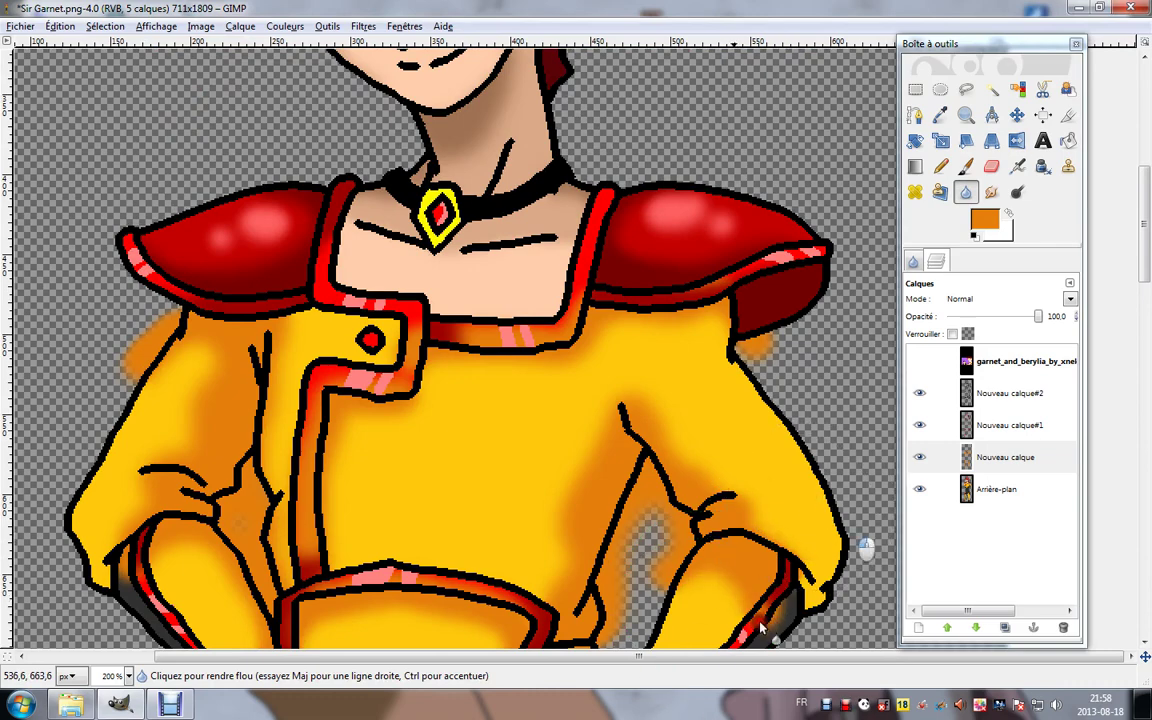
mouse_move(628, 608)
mouse_down()
mouse_move(546, 317)
mouse_move(405, 465)
mouse_move(225, 540)
mouse_move(175, 420)
mouse_move(212, 236)
mouse_up()
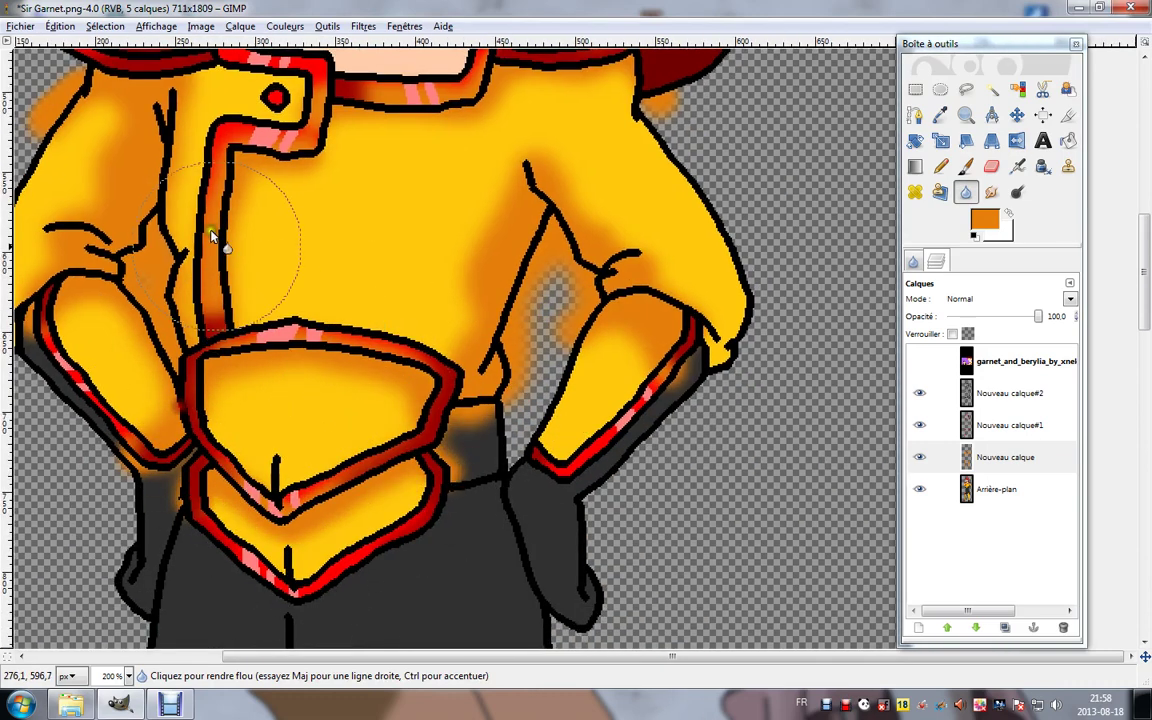
click(968, 169)
click(180, 446)
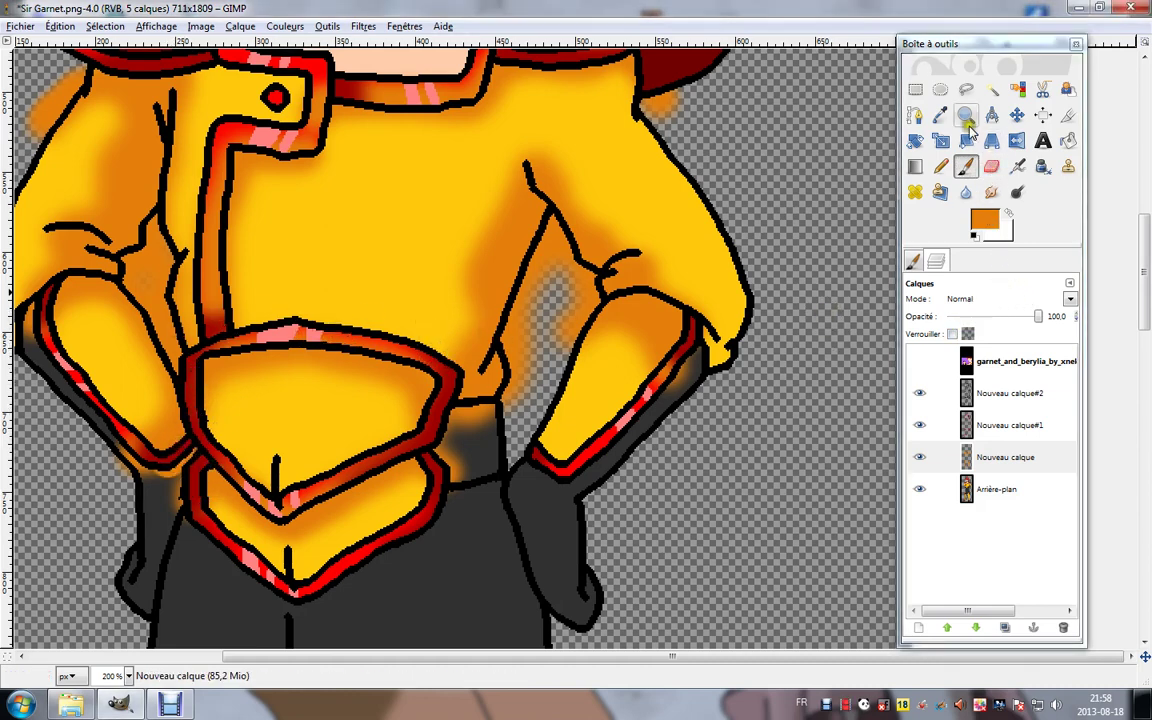
Fuzzy-select the background outside the figure on Nouveau calque#2 and cut the orange overflow from the Nouveau calque layer.
click(995, 90)
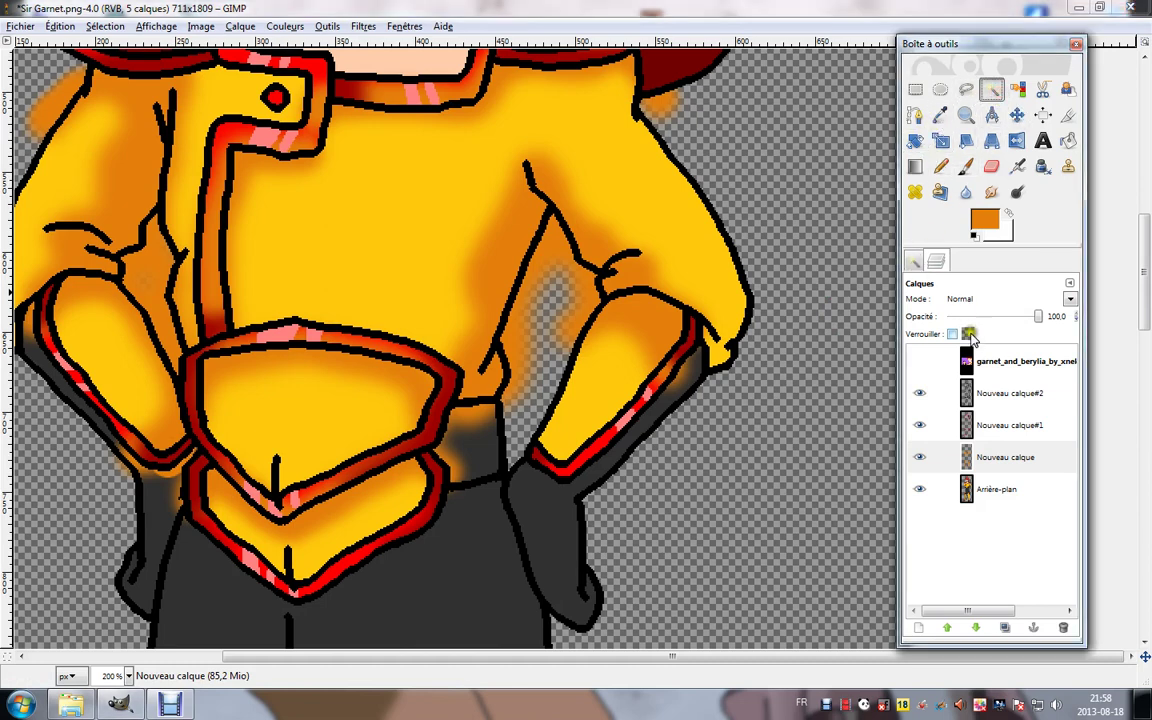
click(978, 400)
click(803, 395)
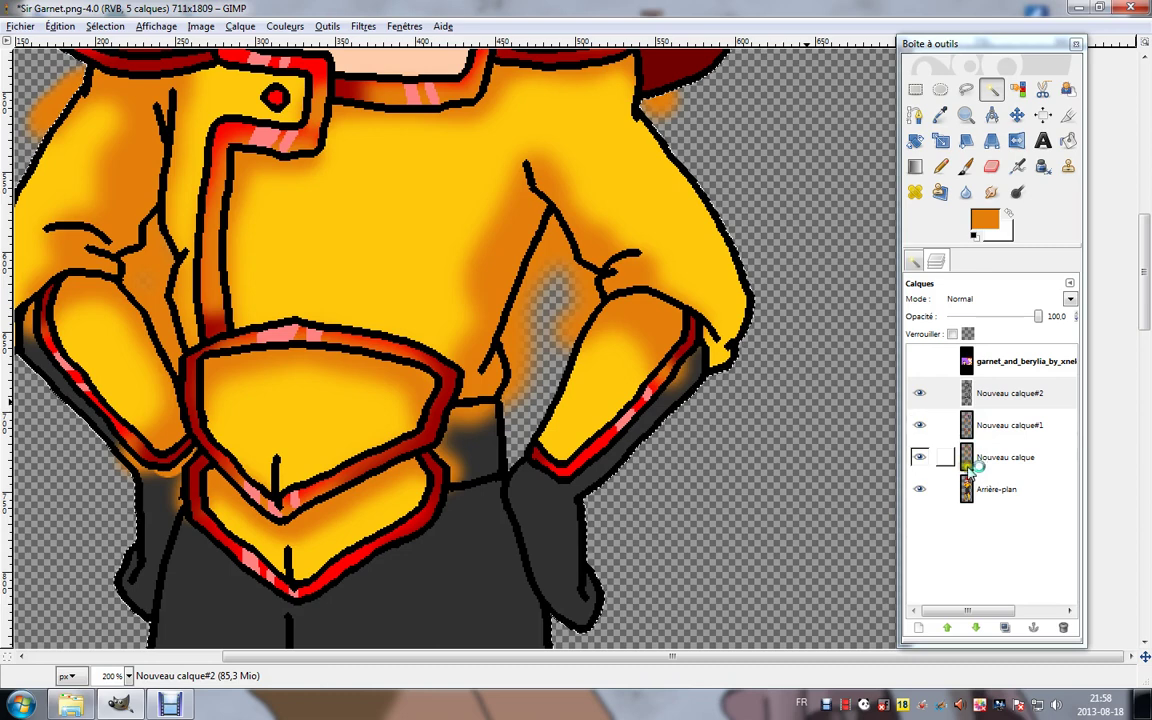
click(970, 457)
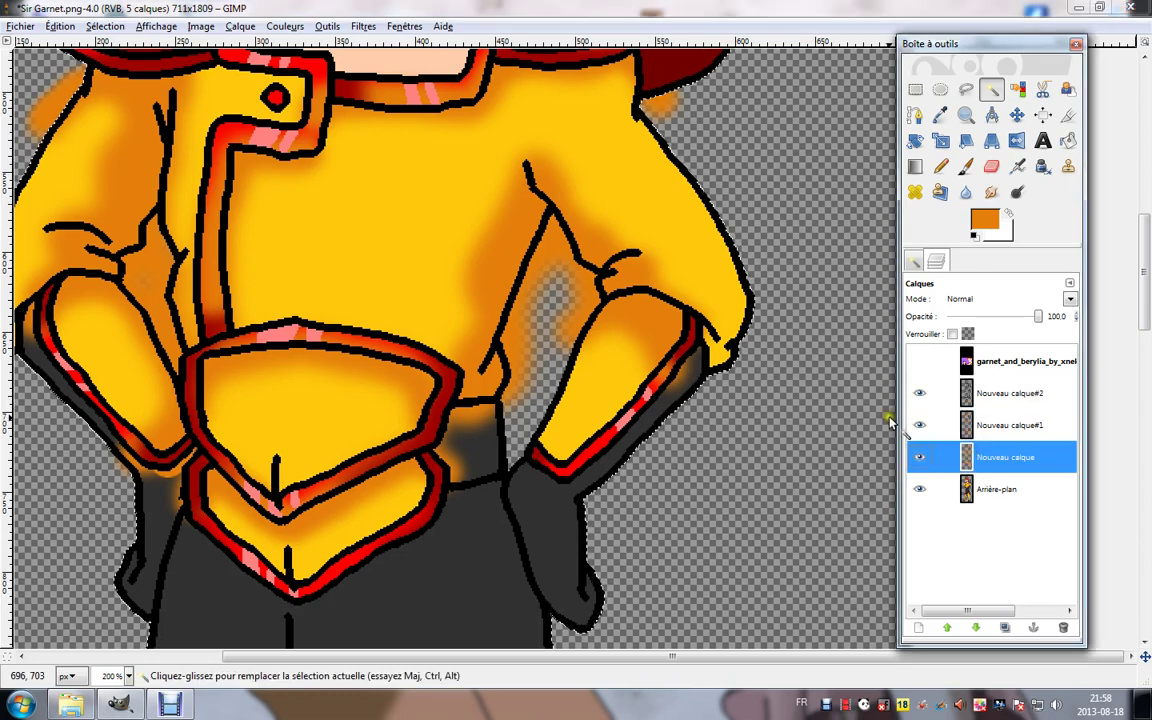
key(ctrl+x)
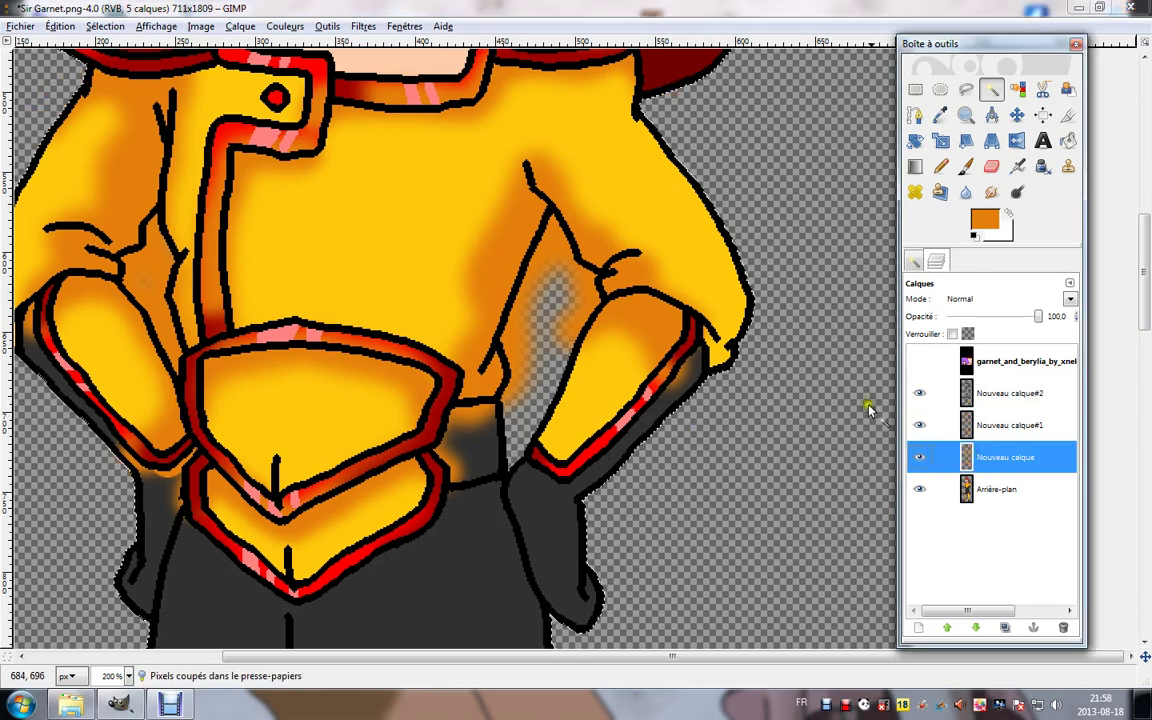
Cut the orange overflow from the right-hand dark glove and the red trim of its forearm guard on Nouveau calque.
click(975, 389)
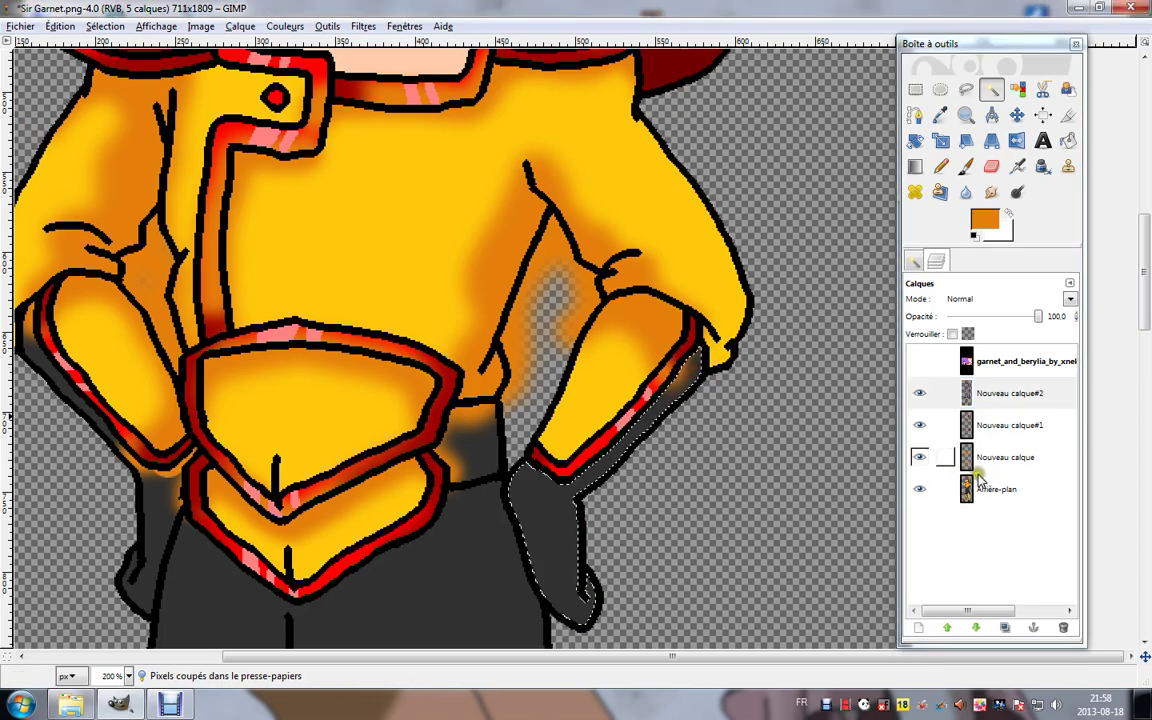
click(970, 457)
click(965, 393)
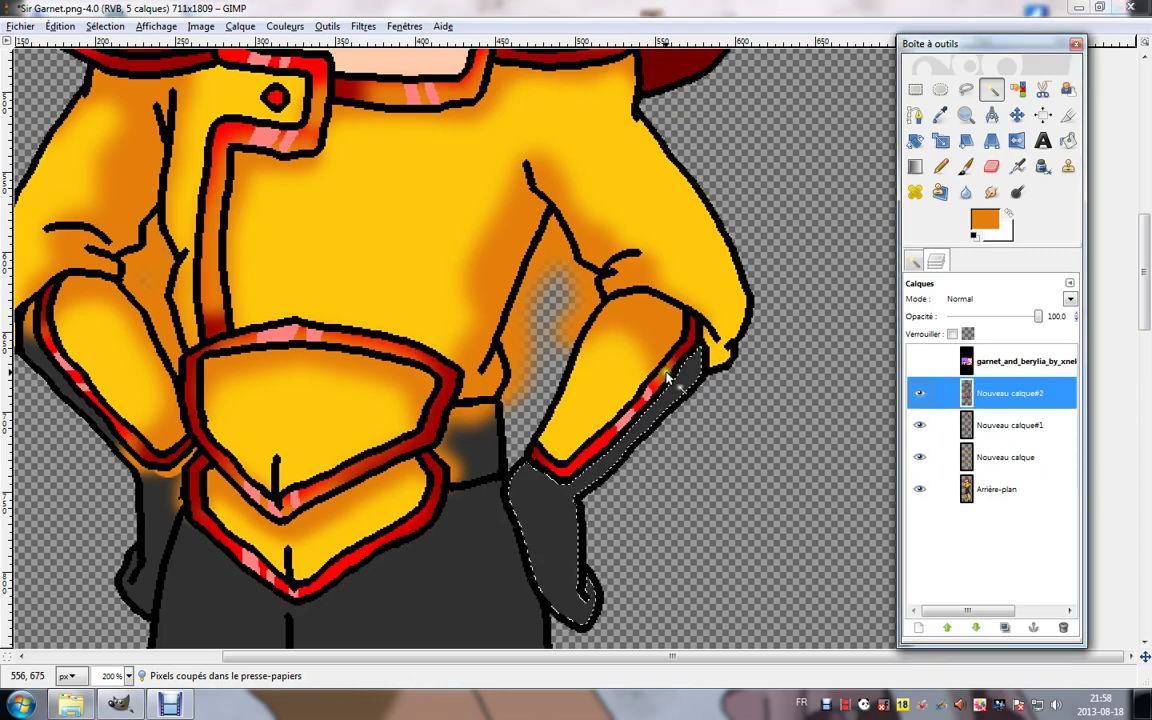
click(665, 372)
click(970, 458)
click(969, 399)
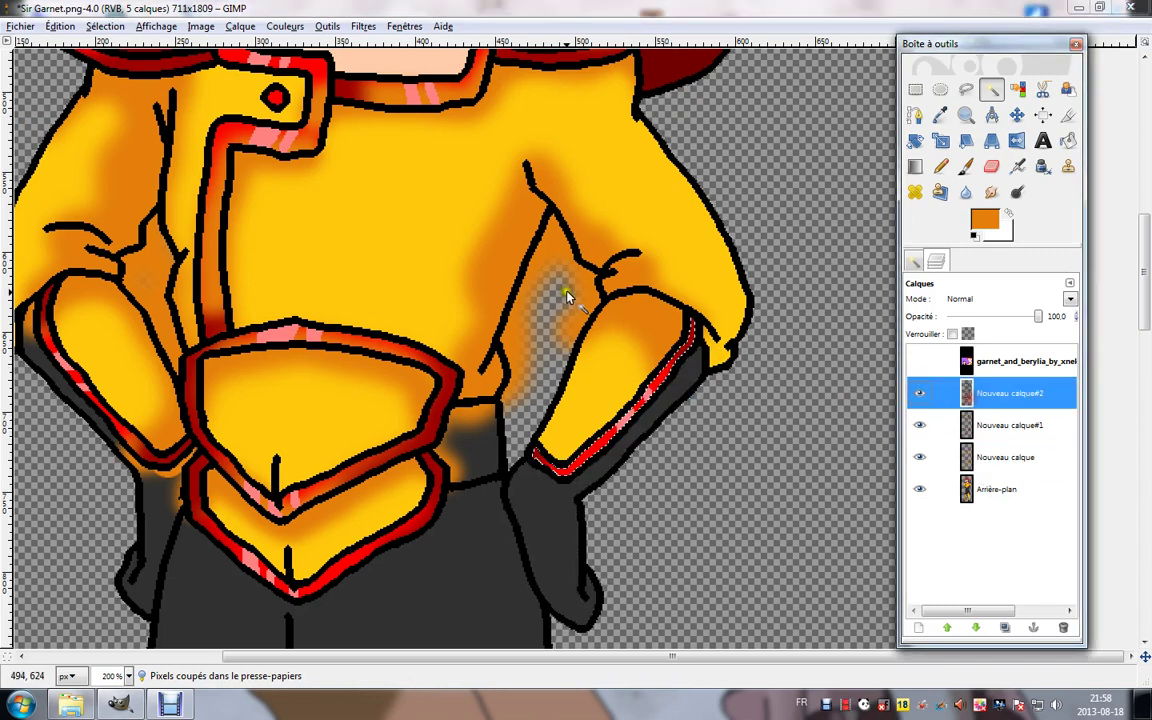
Cut the orange overflow from the gap inside the right-hand arm and the dark area beneath the jacket's hem.
click(562, 295)
click(970, 449)
key(ctrl+x)
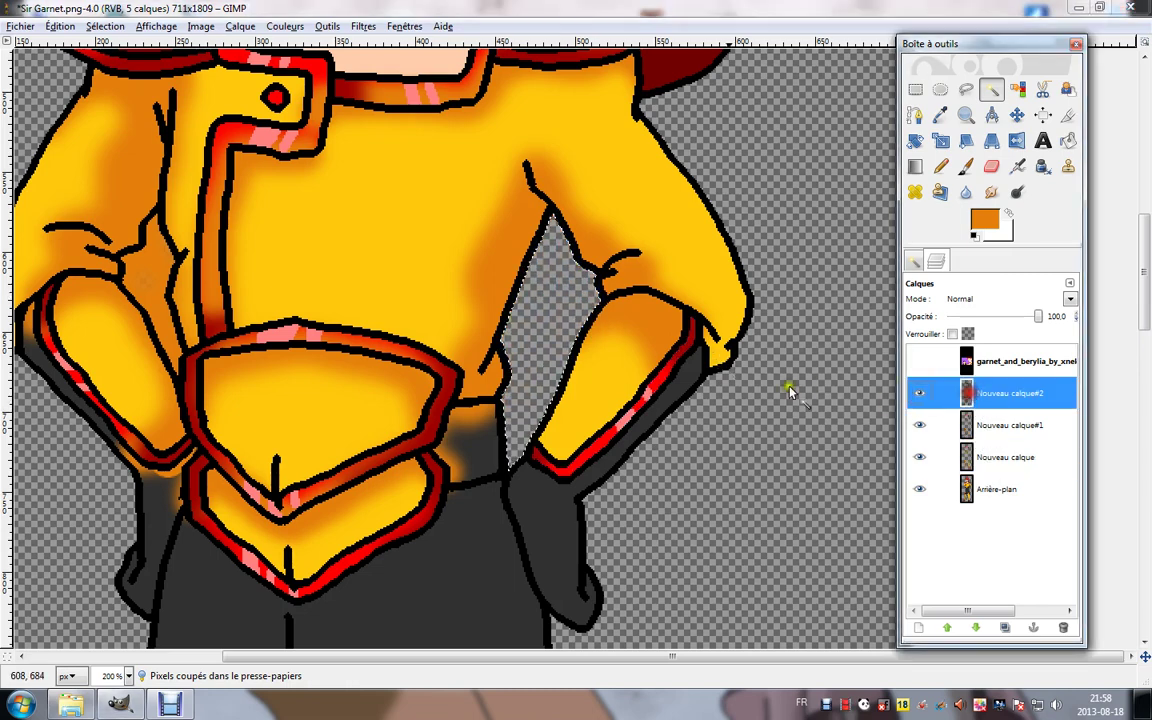
click(492, 452)
click(965, 395)
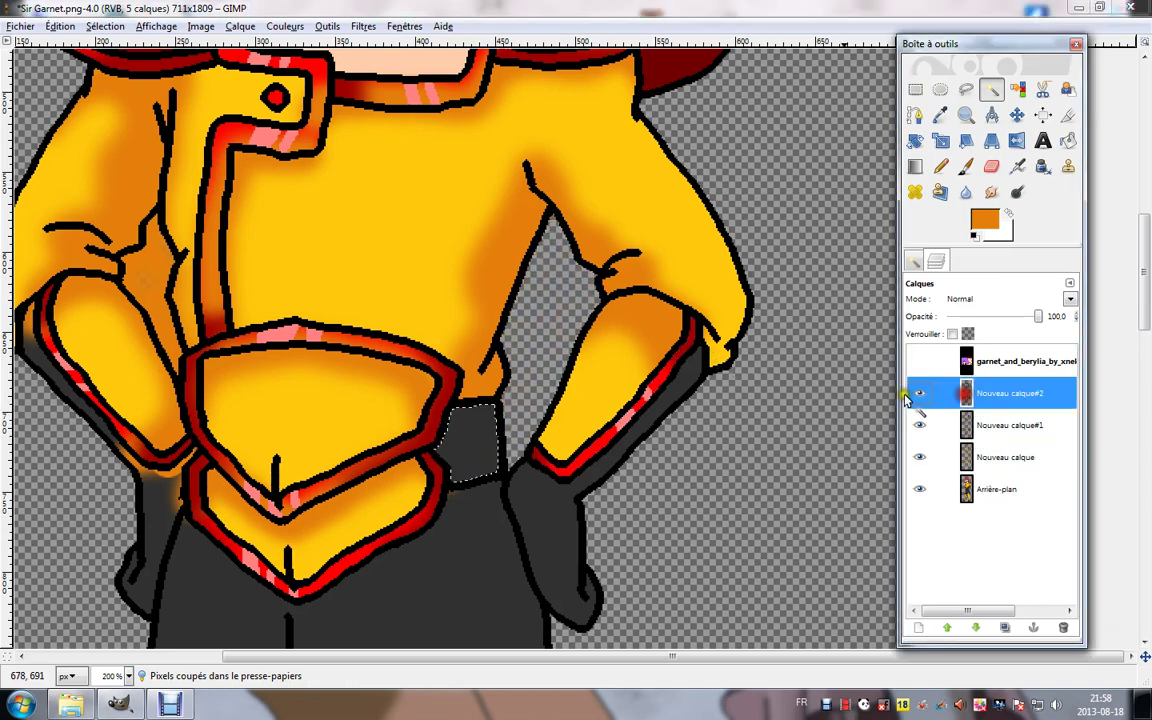
Select the upper waist plate's red border on Nouveau calque#2 and cut the orange over it from Nouveau calque.
drag(380, 397, 536, 374)
click(509, 453)
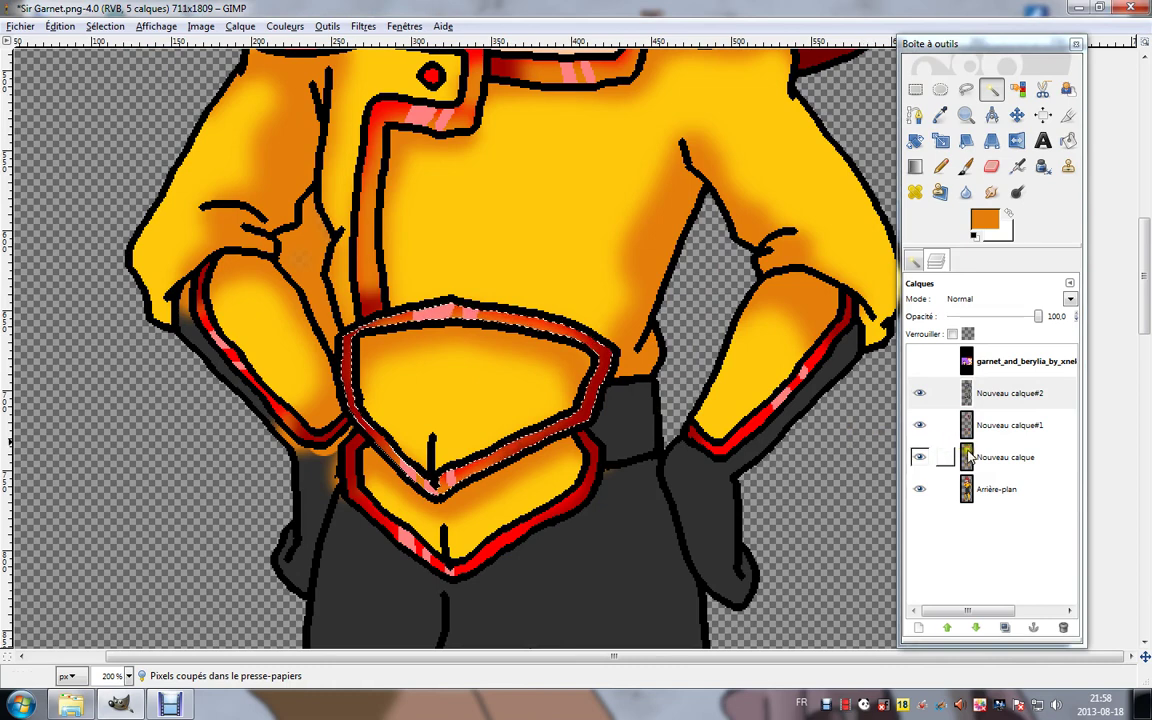
click(968, 456)
key(ctrl+x)
click(971, 398)
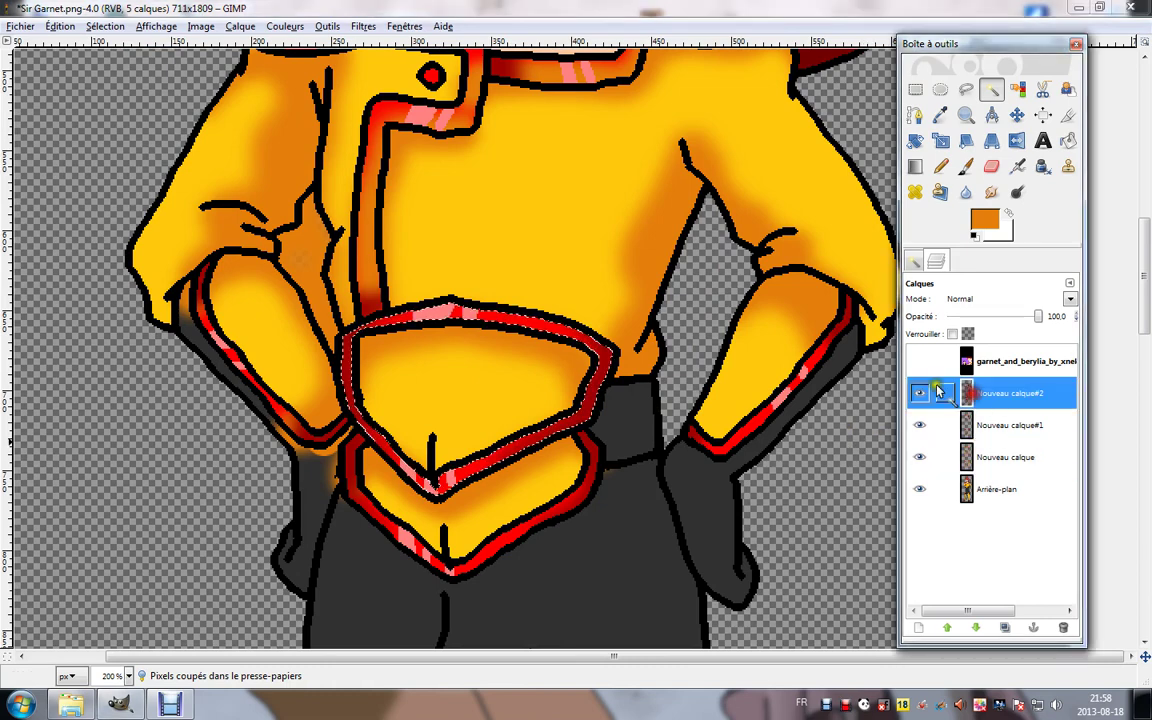
Cut the orange overflow from the lower waist plate's red border, and select the dark trousers area.
click(598, 458)
click(990, 462)
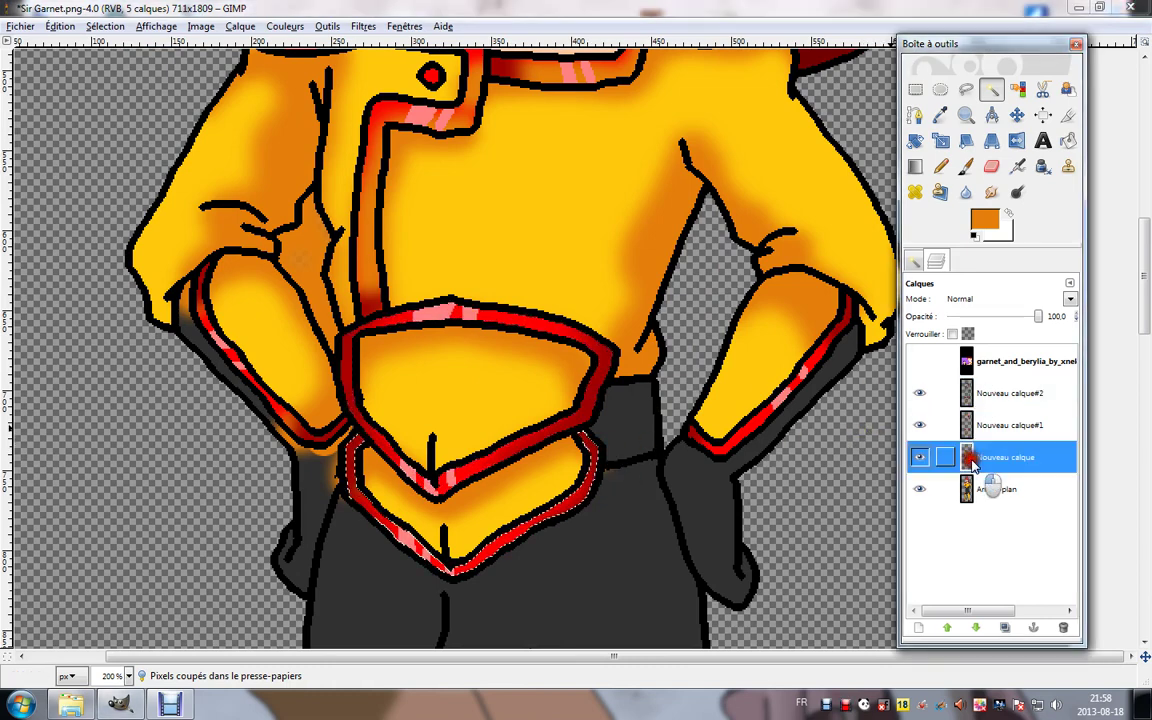
click(617, 514)
click(967, 400)
Cut the orange overflow from the left-hand dark glove and the red trim of its forearm guard on Nouveau calque.
scroll(483, 442, left, 5)
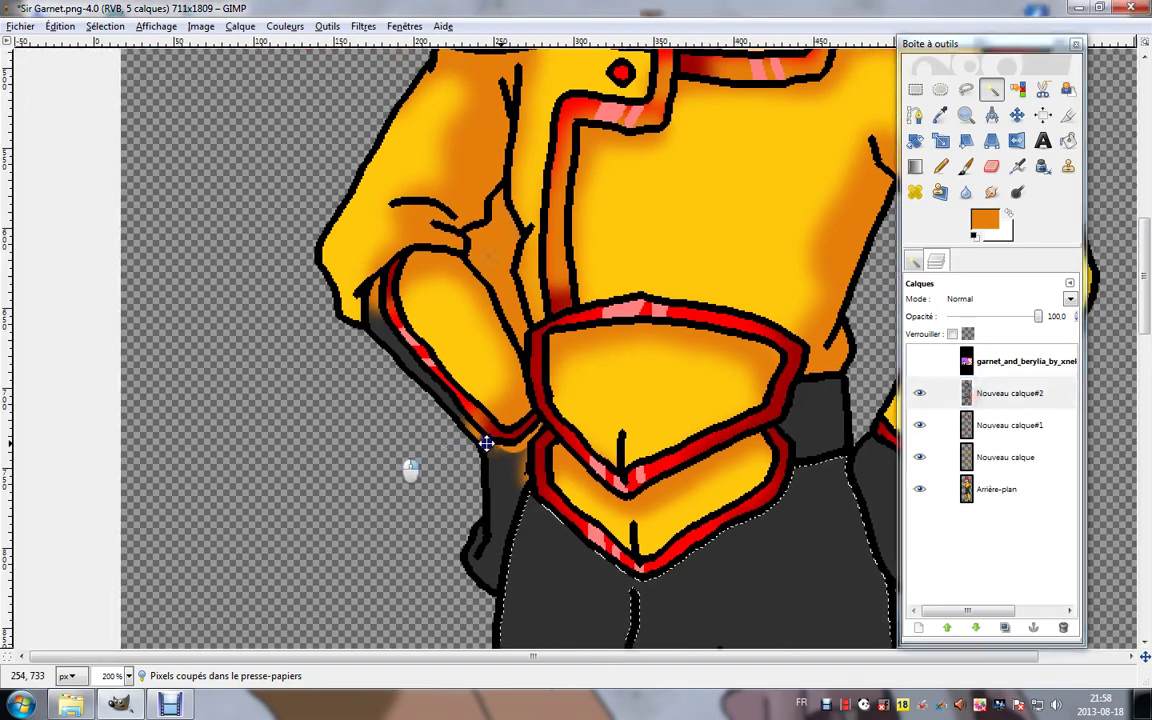
click(503, 418)
click(967, 457)
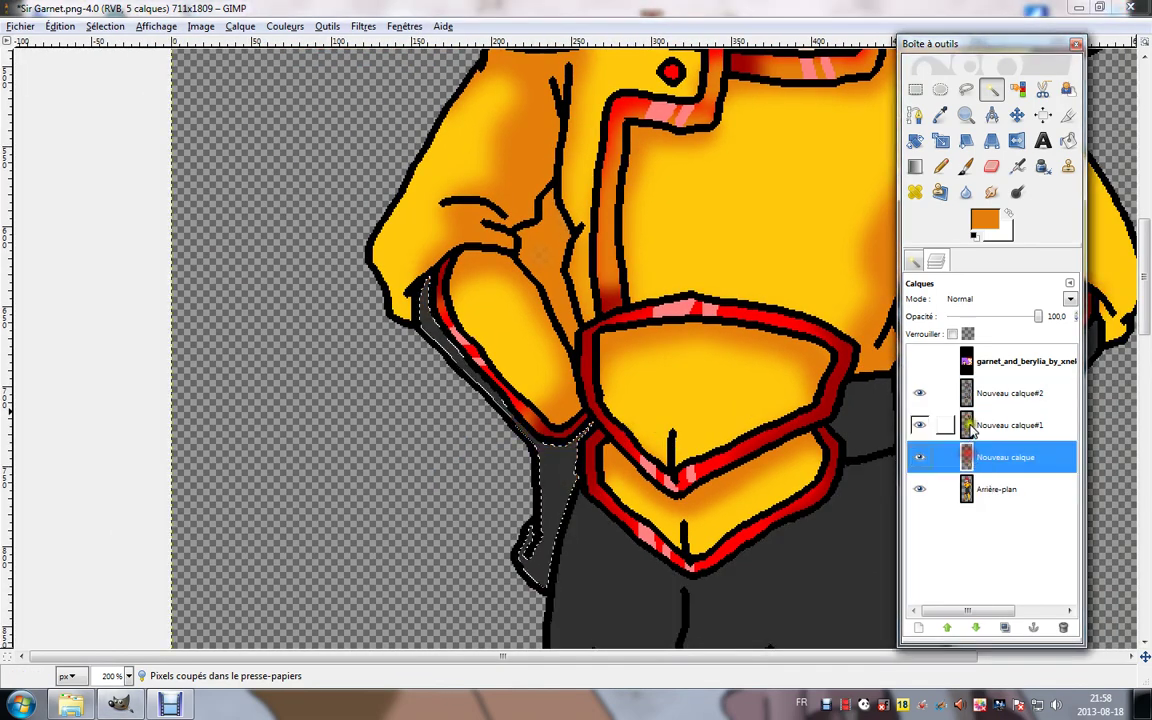
click(1005, 393)
click(537, 430)
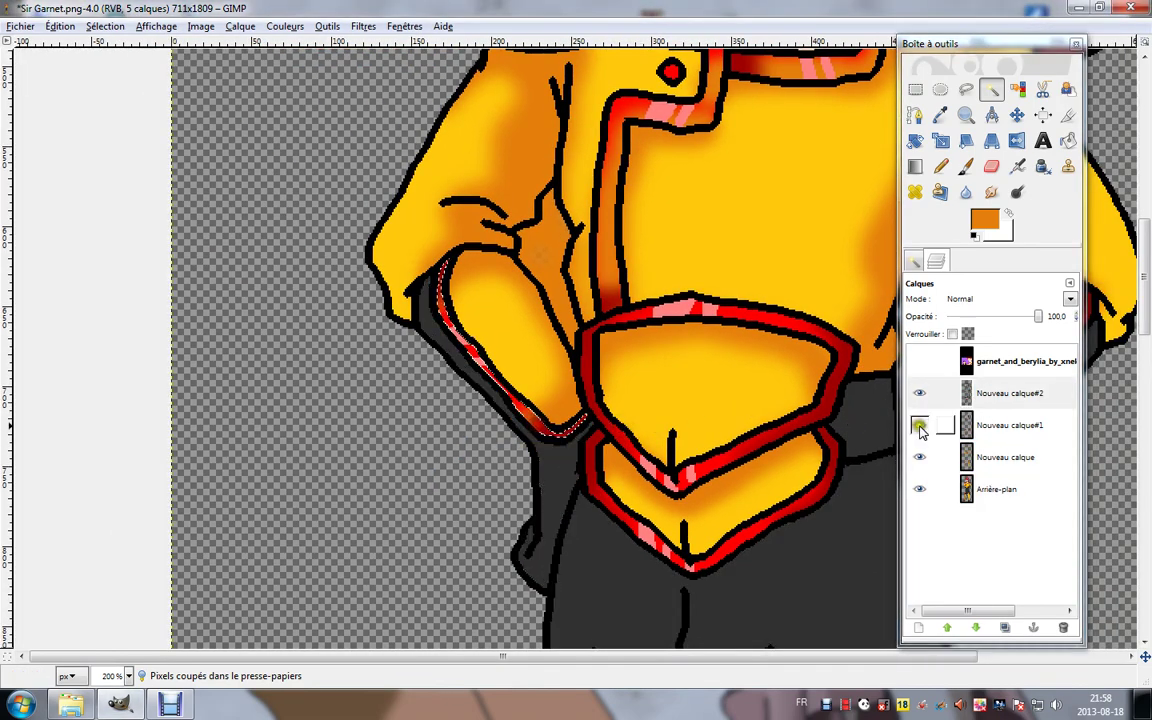
click(969, 457)
key(ctrl+x)
click(971, 393)
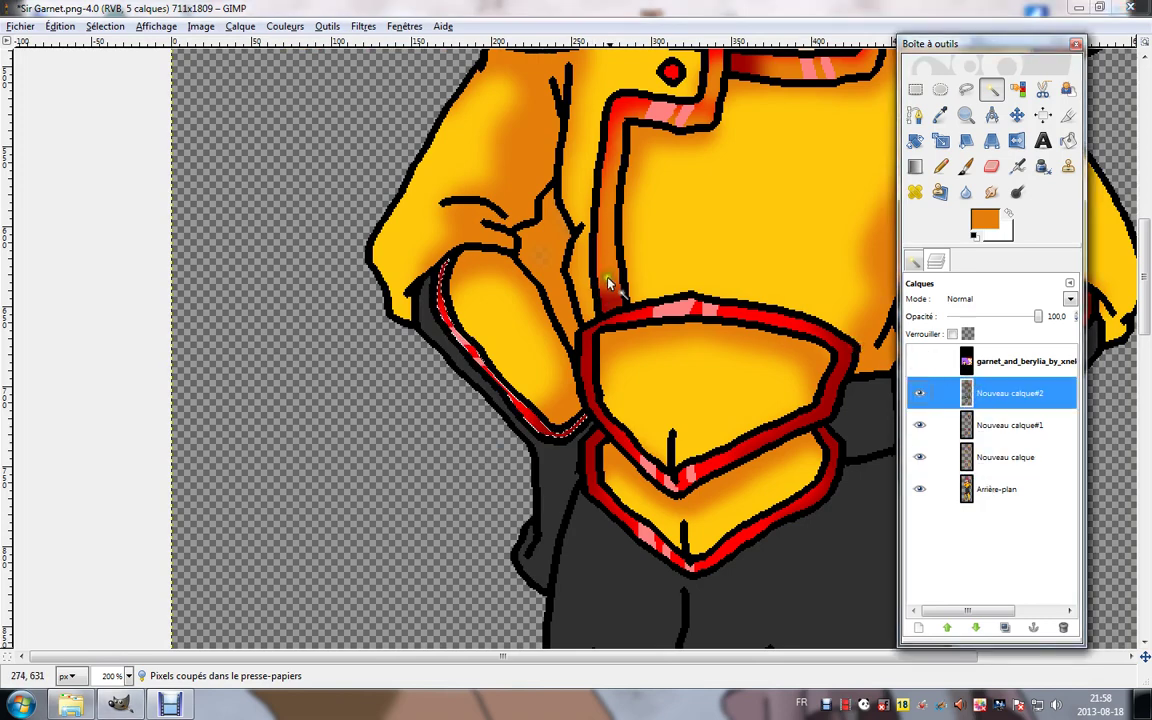
Select the gap between the left-hand arm and the torso and cut the orange inside it from Nouveau calque.
click(543, 263)
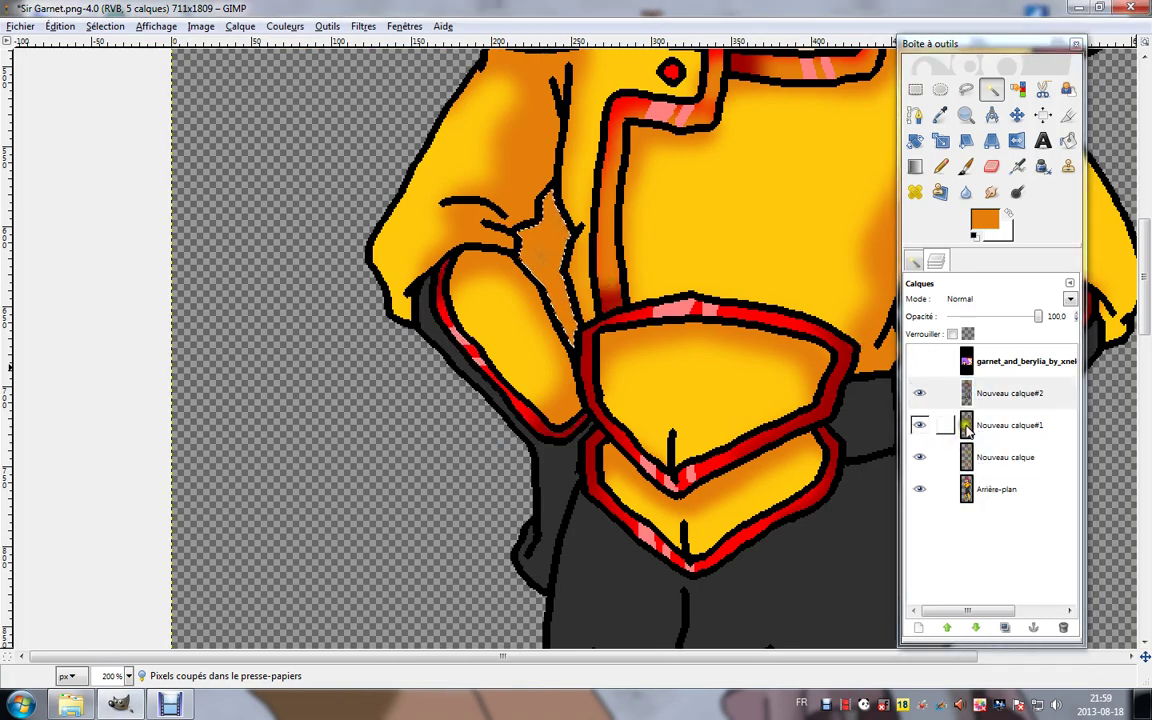
click(970, 458)
key(ctrl+x)
click(967, 396)
Cut the orange overflow from the jacket's red front trim and red neckline trim on Nouveau calque.
click(612, 283)
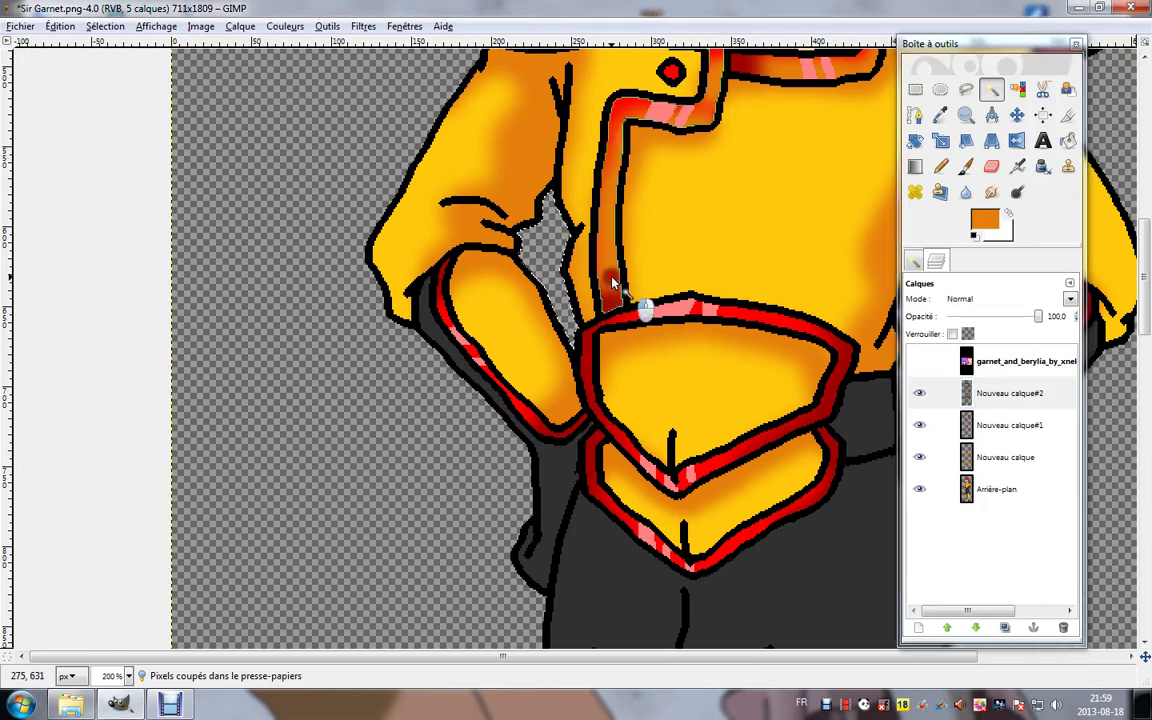
click(971, 459)
key(ctrl+x)
click(975, 396)
mouse_move(748, 185)
mouse_down()
mouse_move(723, 208)
mouse_move(626, 397)
mouse_up()
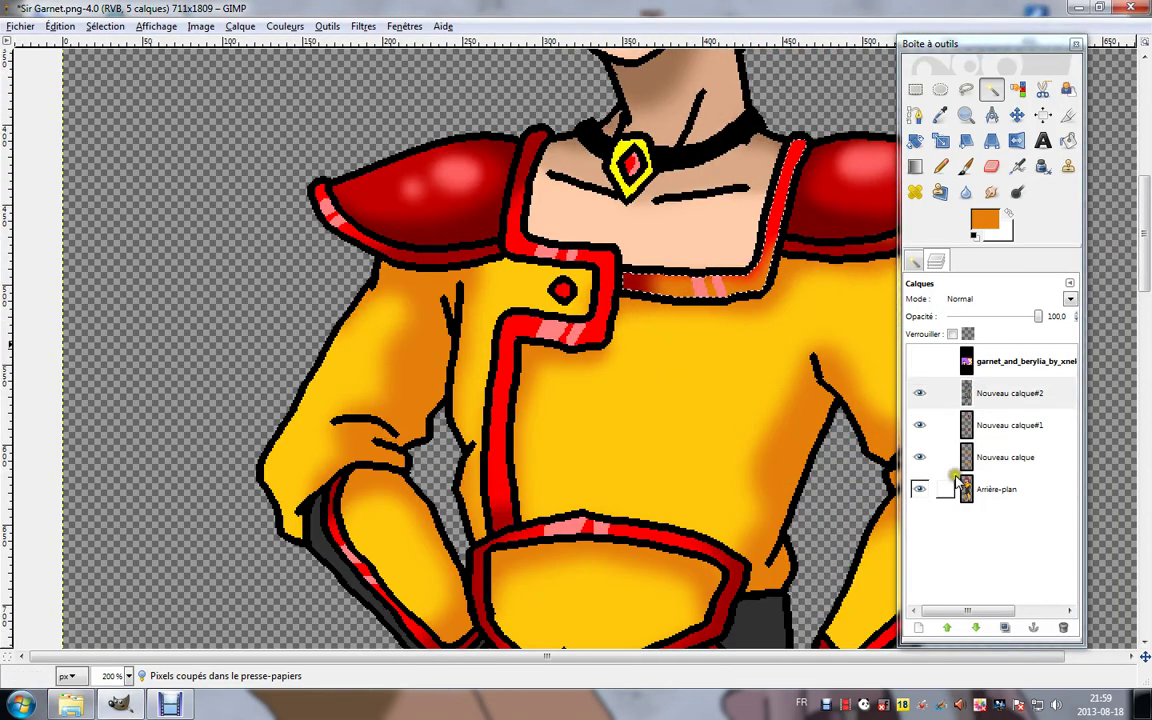
click(985, 457)
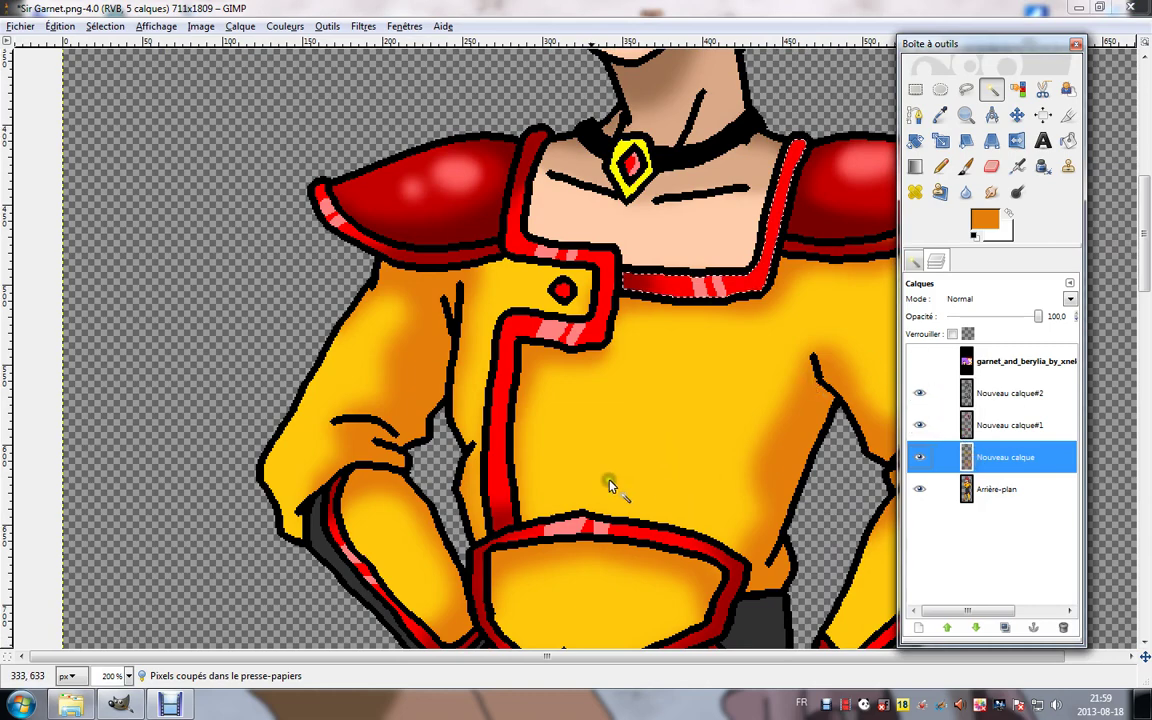
Clear the selection and paint orange shadows over the left-hand knee guard's outer edge and the shins' left edges beneath both knees.
scroll(610, 485, down, 15)
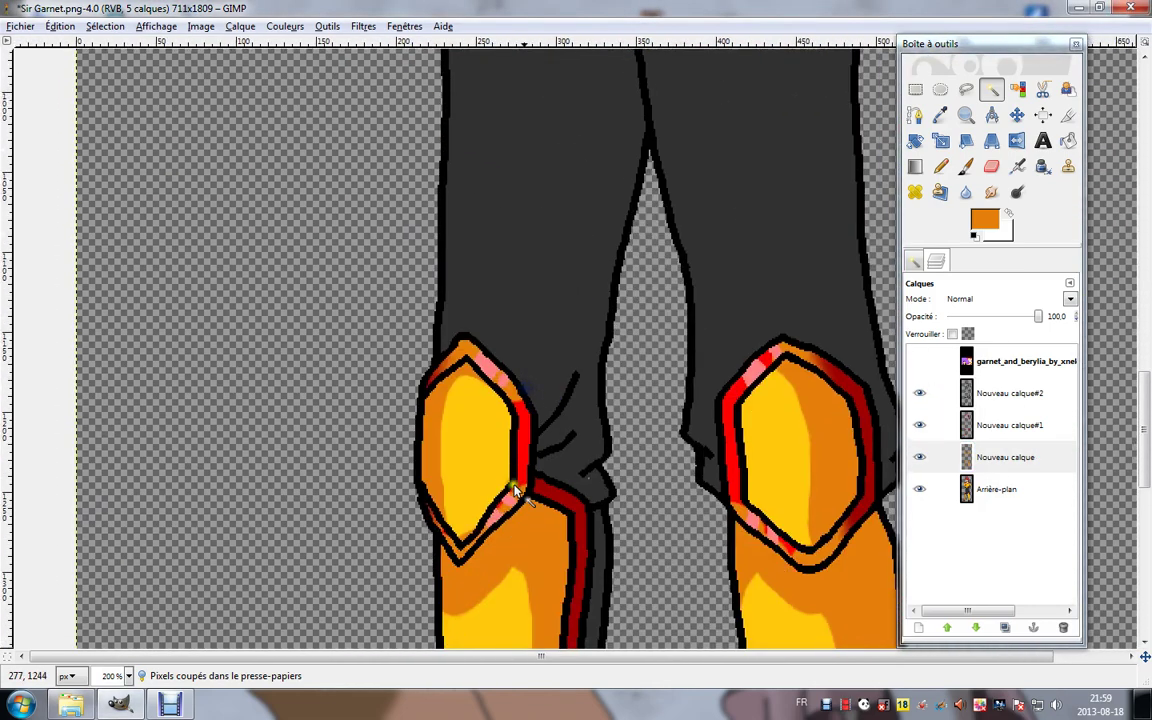
click(915, 89)
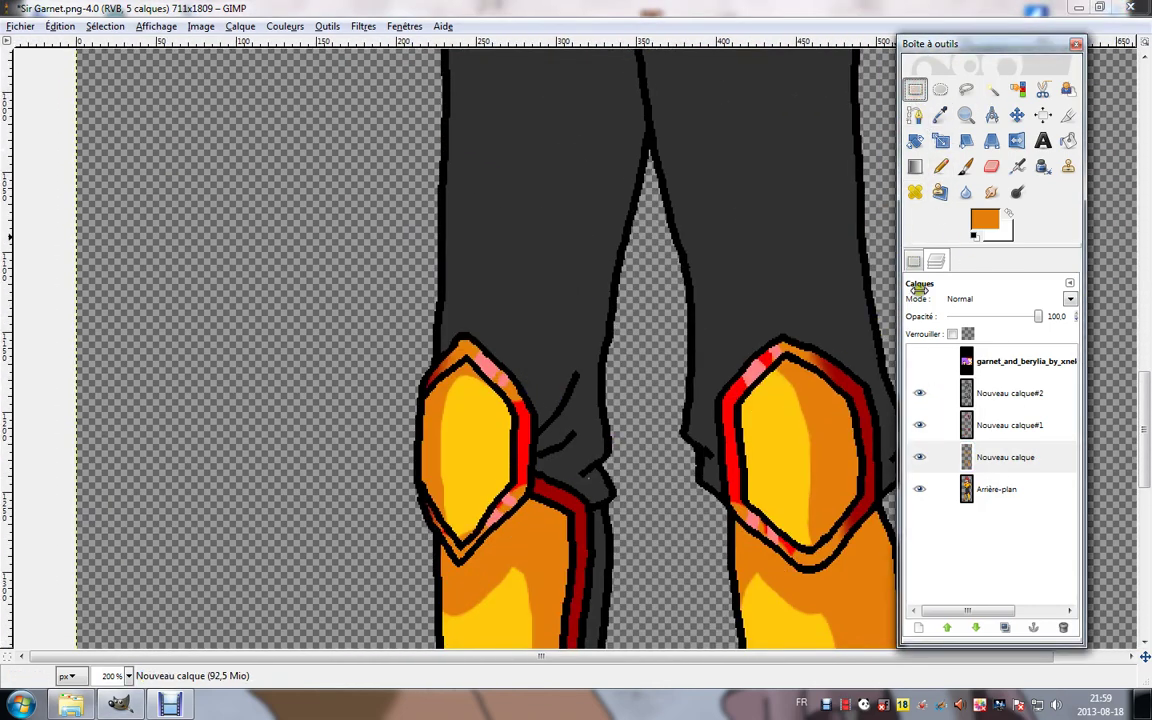
click(357, 321)
click(966, 166)
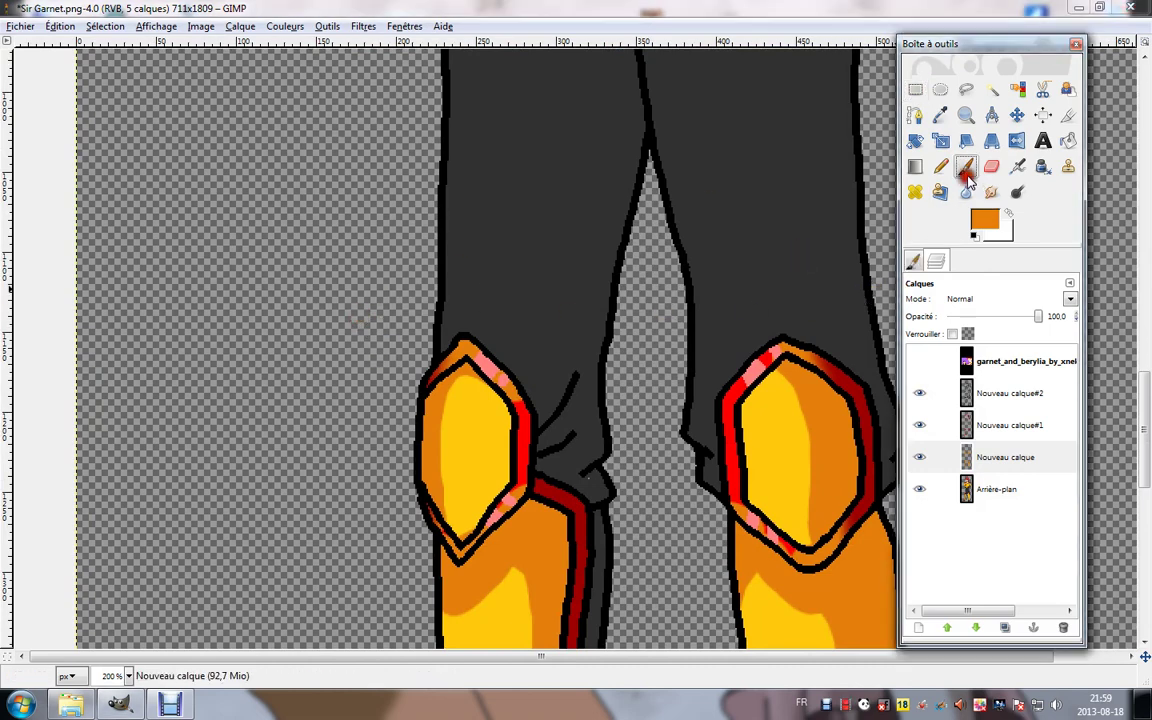
mouse_move(478, 372)
mouse_down()
mouse_move(432, 432)
mouse_move(450, 548)
mouse_move(436, 603)
mouse_up()
drag(614, 510, 437, 300)
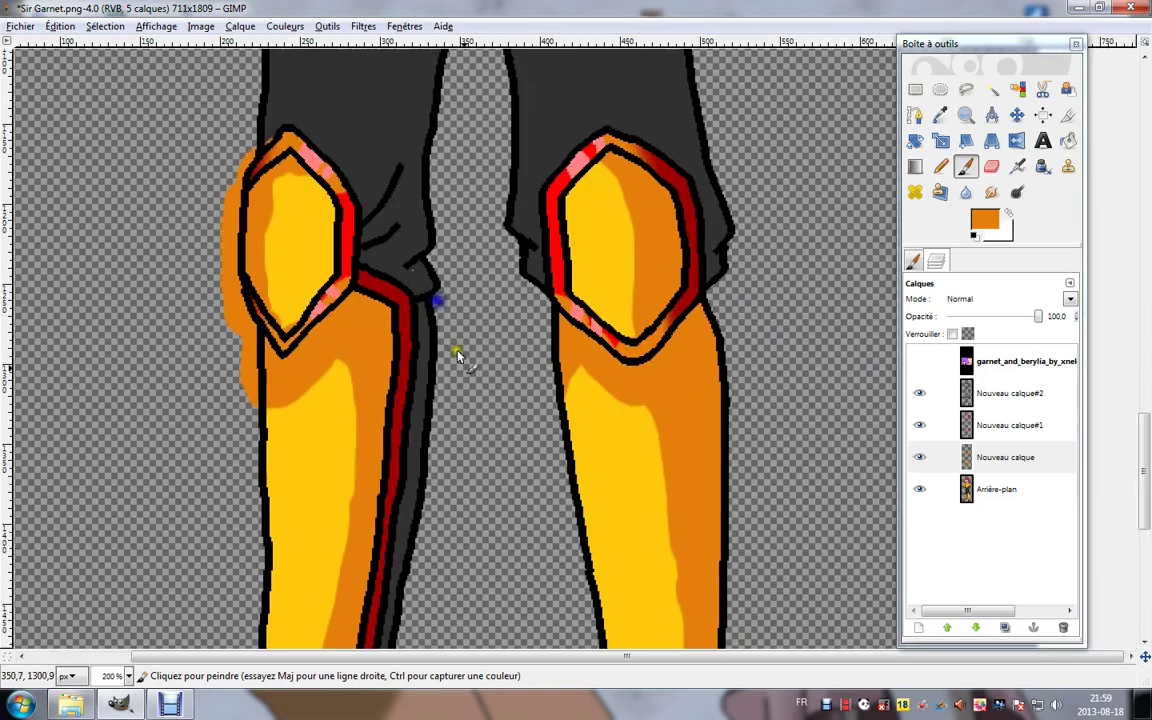
drag(572, 328, 556, 384)
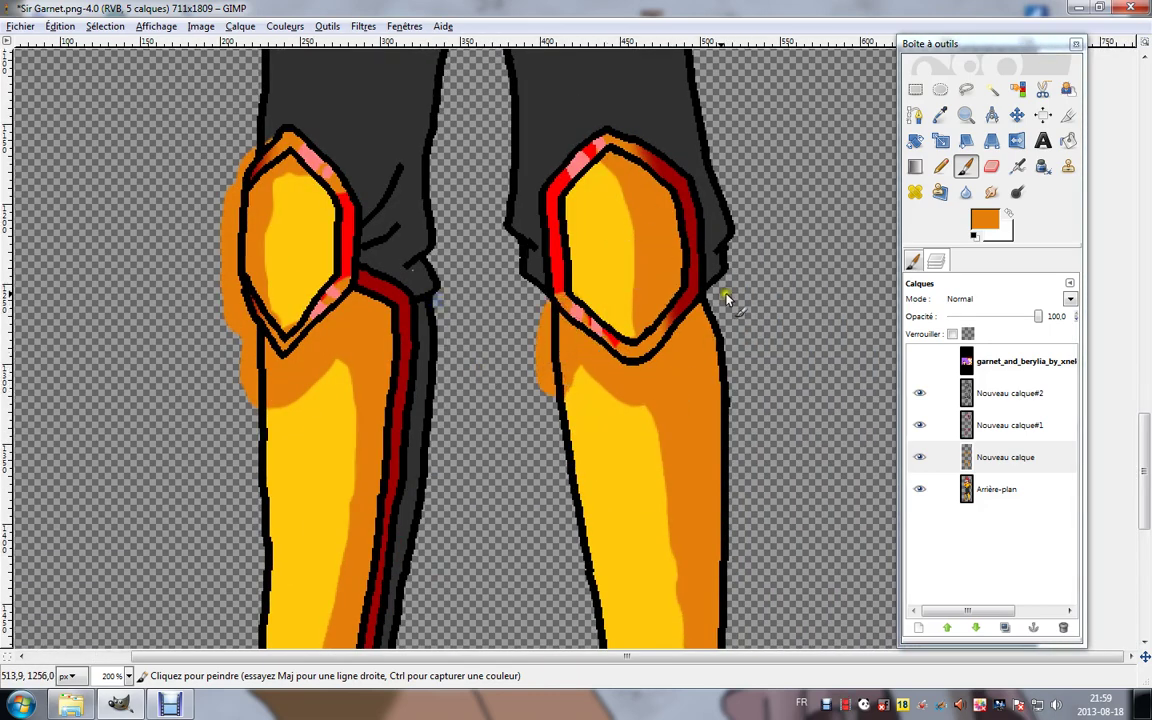
Paint an orange shadow down the outer edge of the right-hand yellow shin from the knee to the shoe.
mouse_move(727, 297)
mouse_down()
mouse_move(720, 404)
mouse_move(728, 579)
mouse_up()
scroll(527, 327, down, 5)
scroll(594, 358, left, 3)
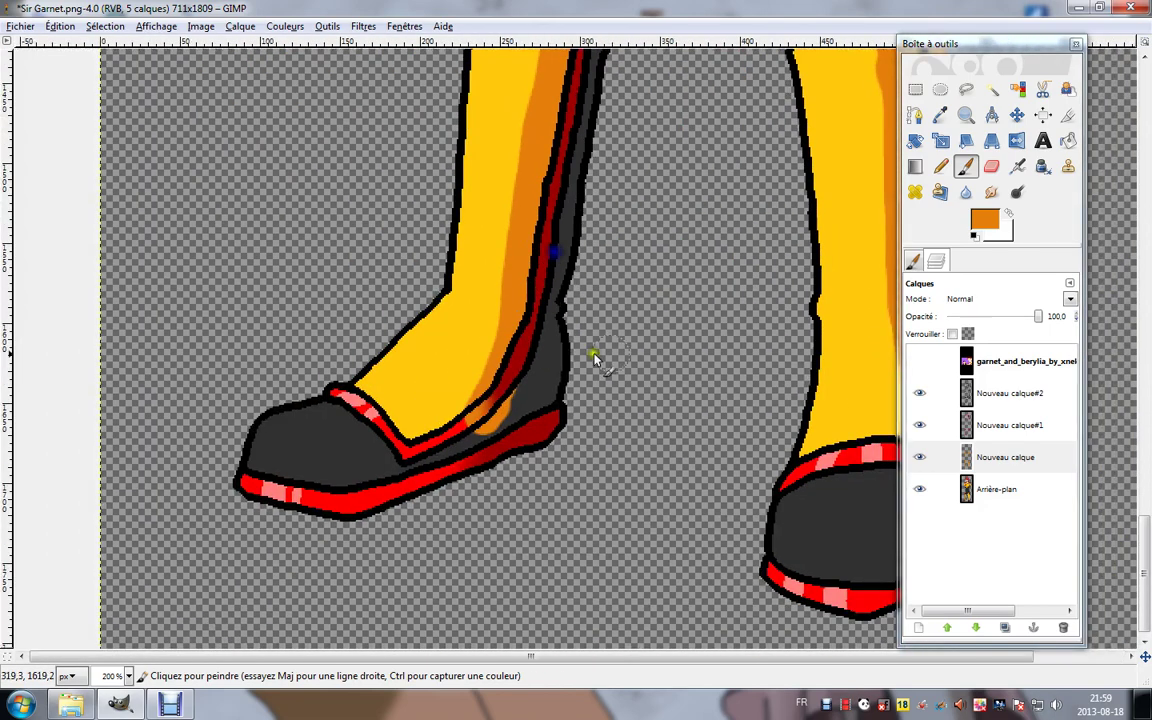
scroll(594, 358, right, 3)
scroll(440, 390, up, 1)
drag(686, 165, 716, 515)
Blur the edges of the orange shadows on both yellow shins and knee guards with the Blur tool.
click(965, 192)
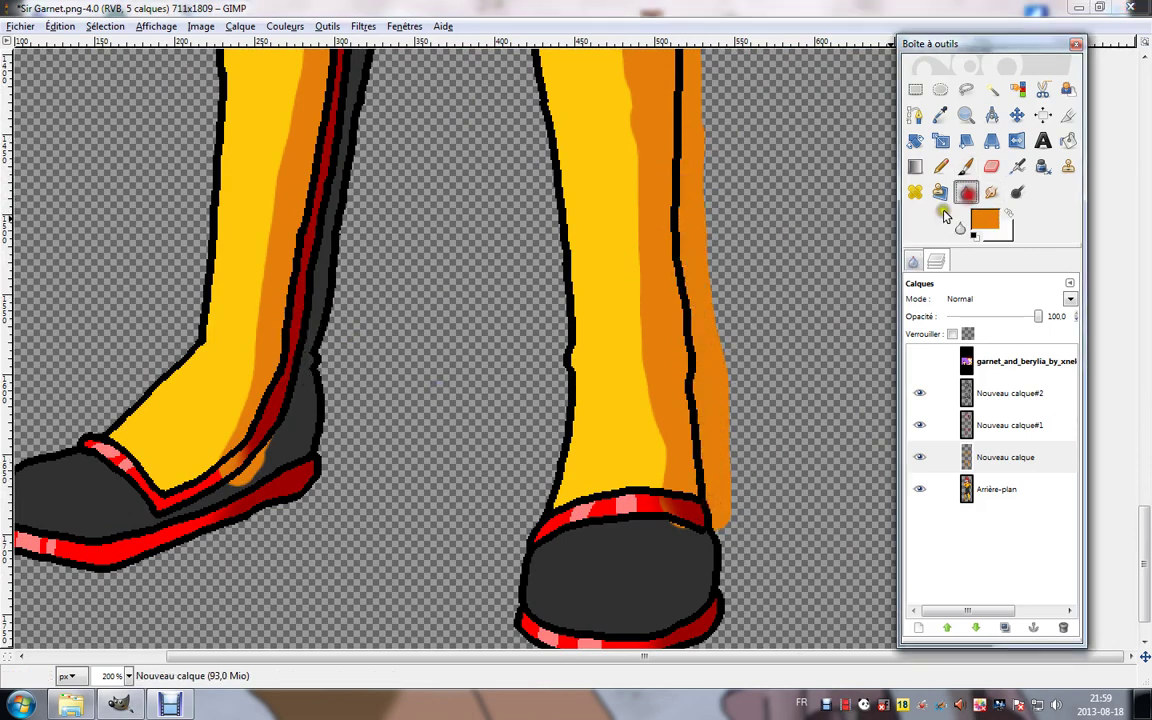
mouse_move(582, 473)
mouse_down()
mouse_move(627, 274)
mouse_move(521, 299)
mouse_move(523, 253)
mouse_move(292, 329)
mouse_move(250, 325)
mouse_move(217, 421)
mouse_move(209, 385)
mouse_up()
drag(284, 107, 326, 488)
mouse_move(301, 486)
mouse_down()
mouse_move(249, 486)
mouse_move(183, 401)
mouse_move(281, 419)
mouse_move(528, 336)
mouse_move(632, 328)
mouse_up()
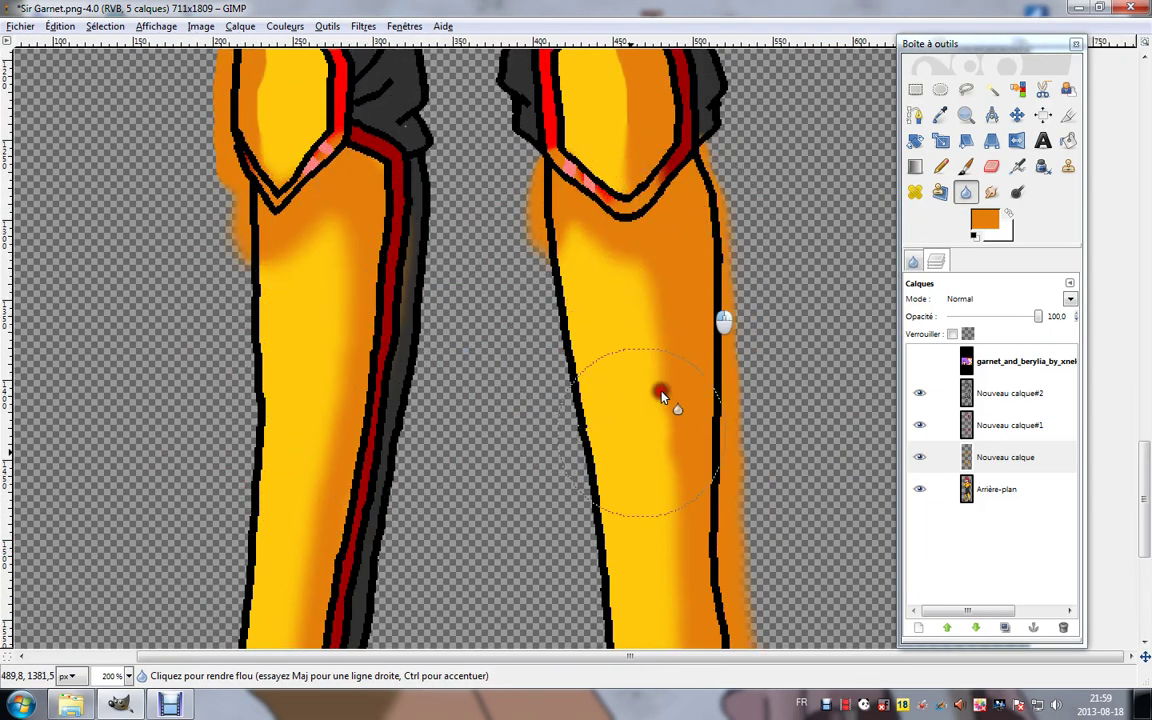
scroll(673, 360, up, 5)
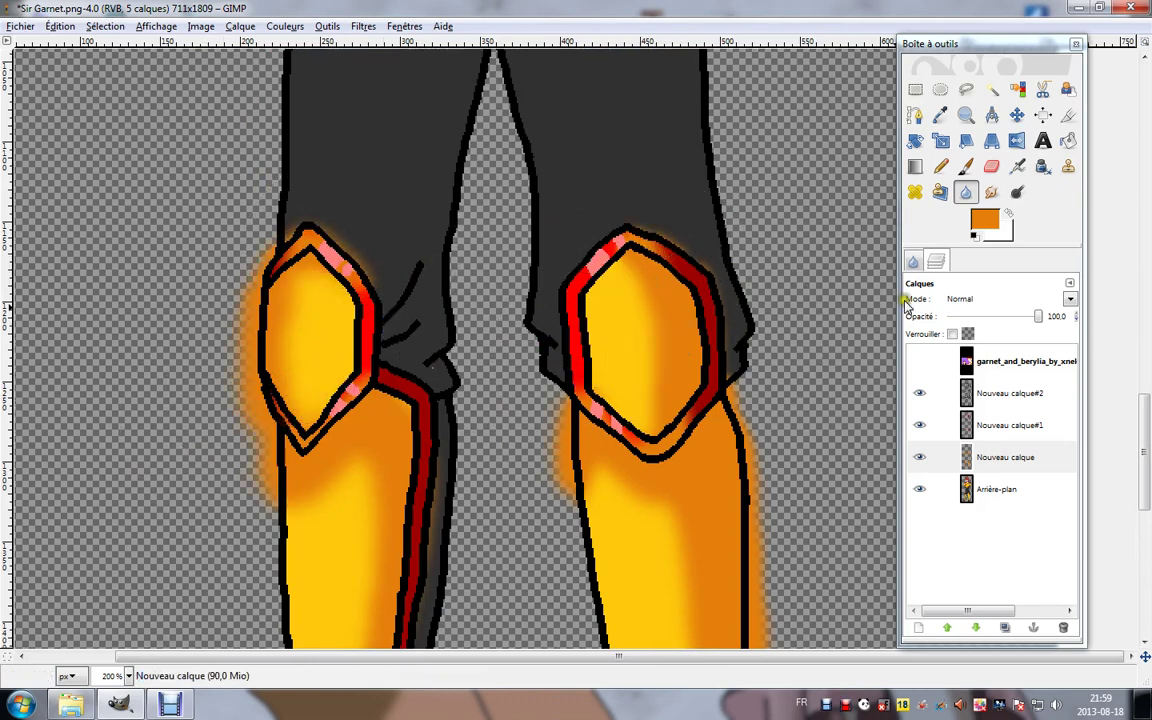
Select the background around the legs from Nouveau calque#2 and cut the orange overflow outside their outlines on Nouveau calque.
click(991, 91)
click(968, 400)
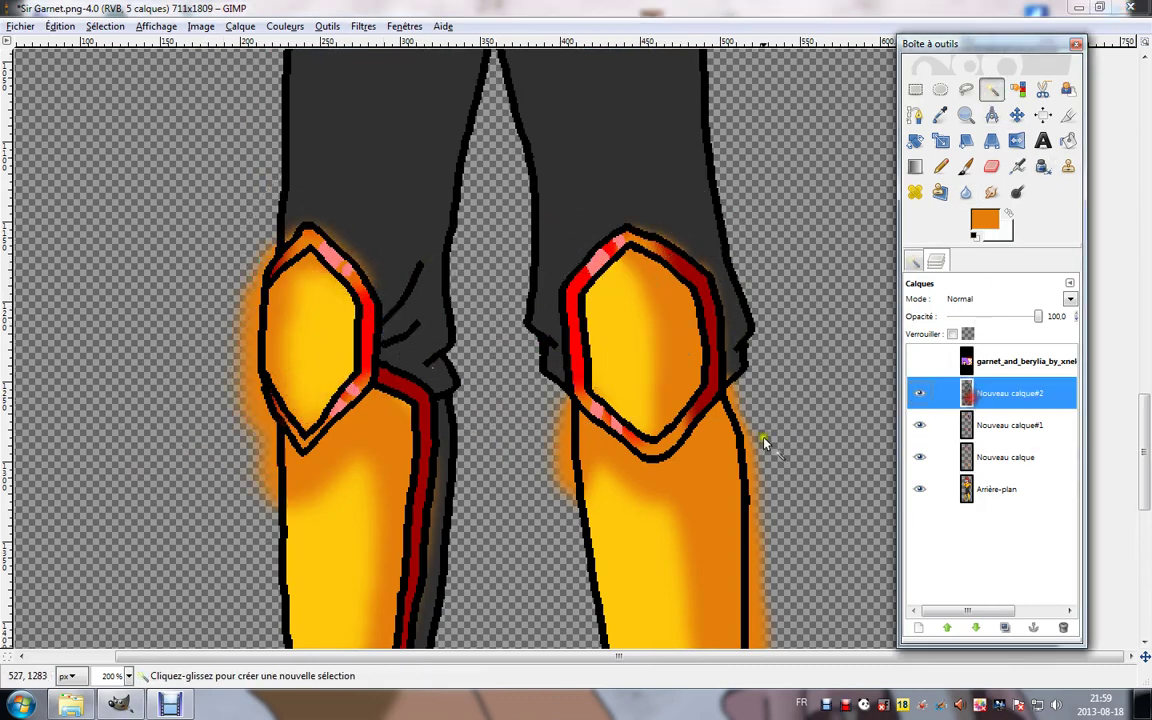
click(784, 419)
click(968, 458)
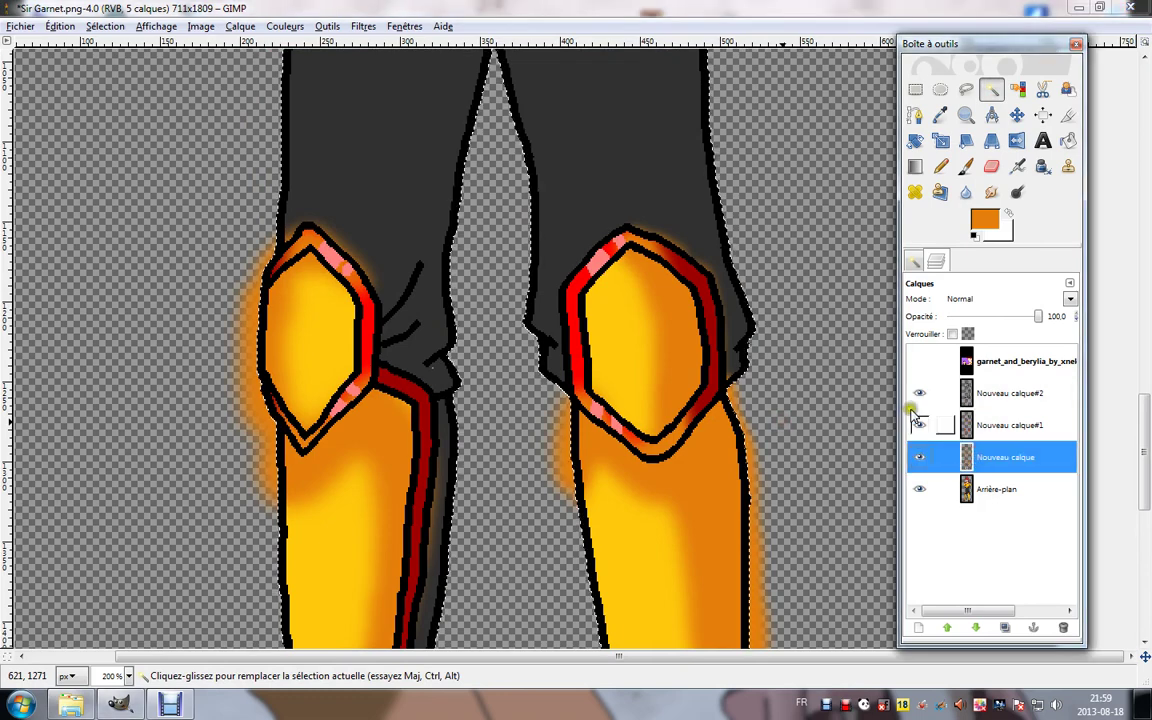
key(ctrl+x)
Cut the orange overflow from the right-hand knee guard's red border and the dark trousers on Nouveau calque.
click(970, 397)
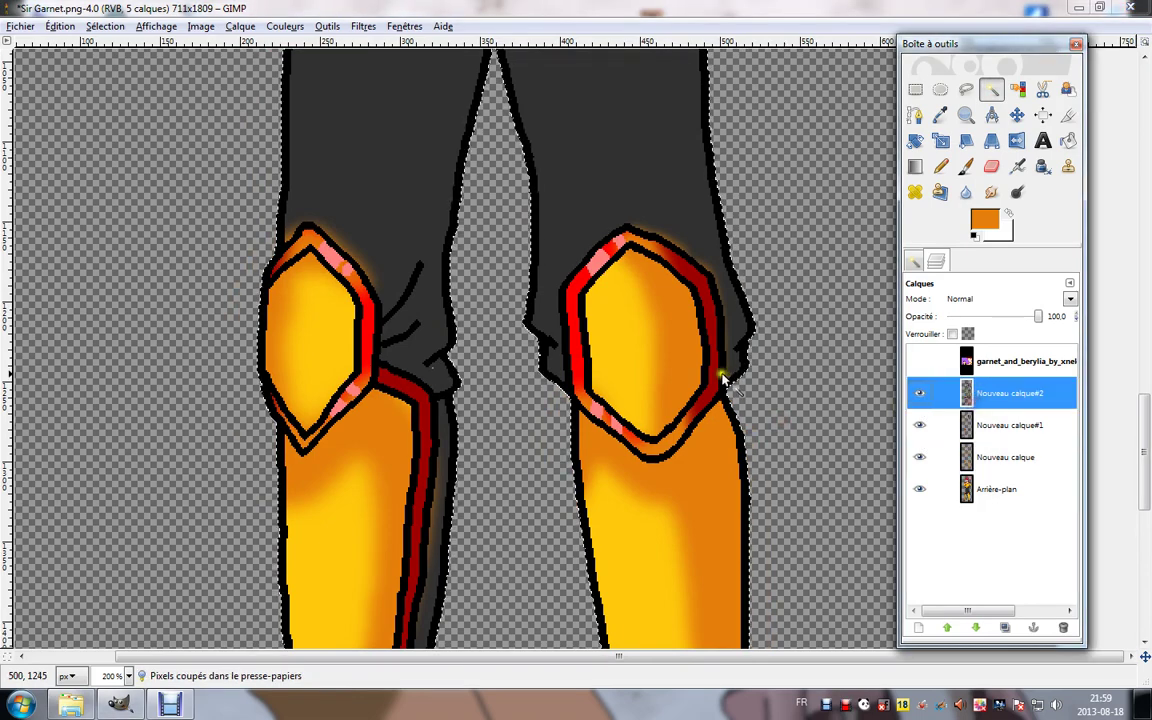
click(729, 388)
click(980, 450)
click(970, 393)
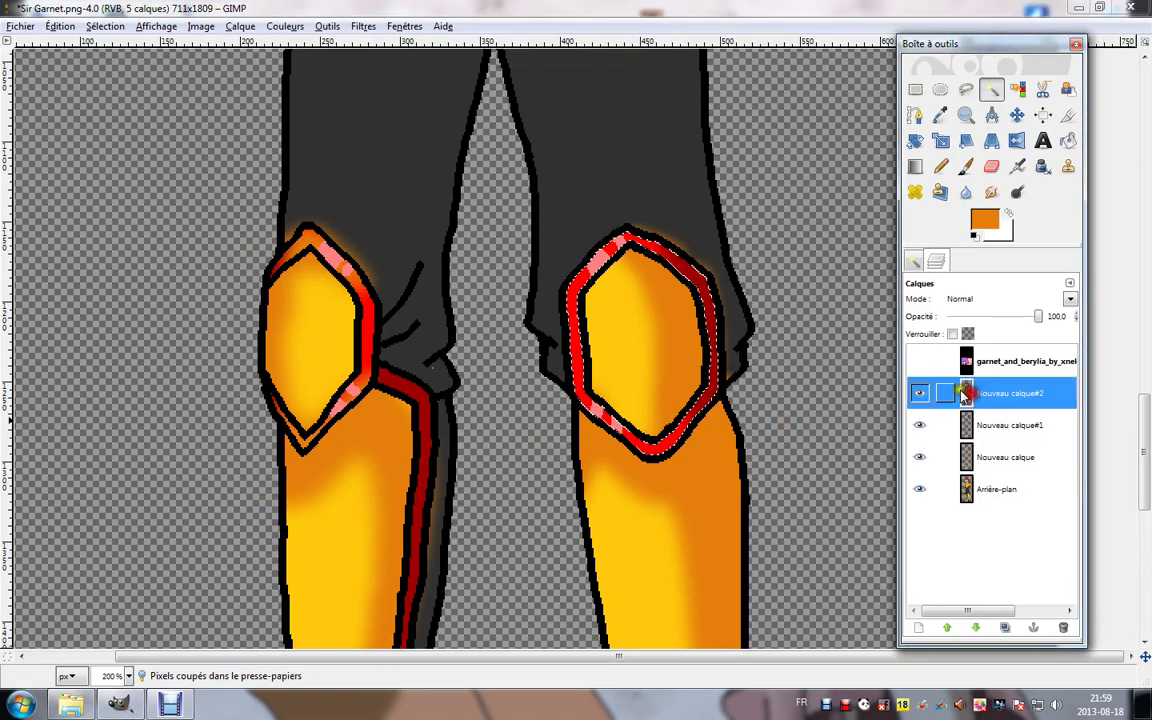
click(733, 321)
click(968, 458)
key(ctrl+x)
Cut the orange overflow from the left-hand shin's dark red trim and the left-hand knee guard's red border on Nouveau calque.
click(971, 395)
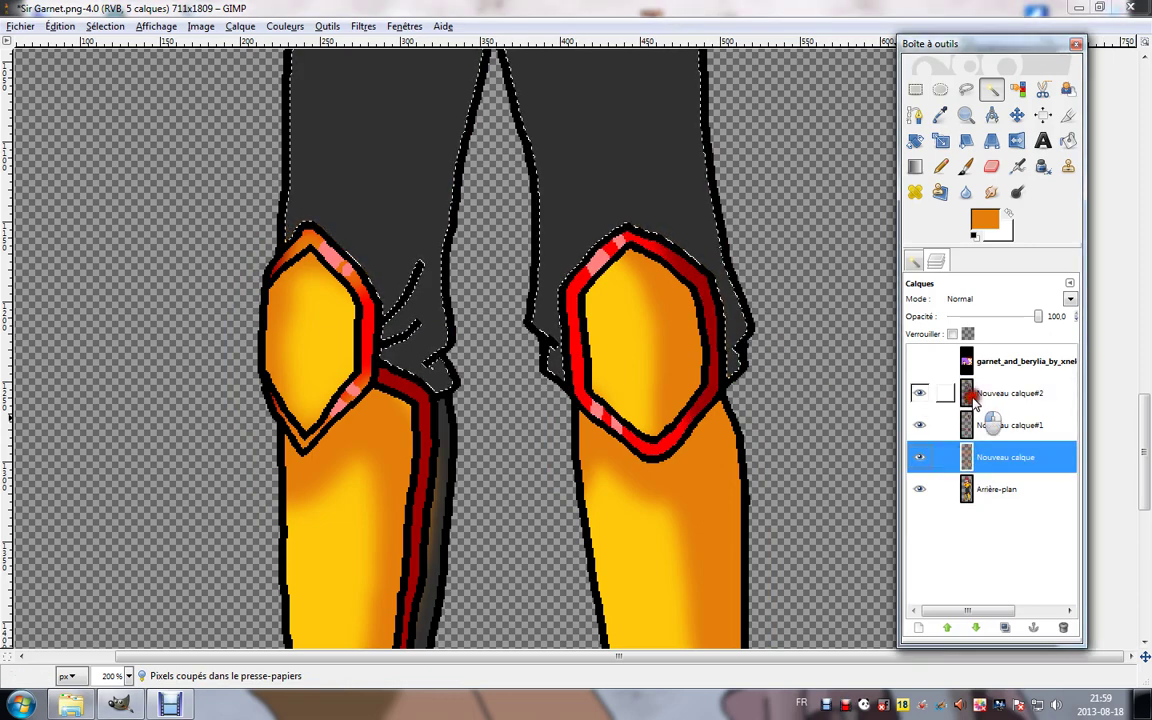
click(399, 384)
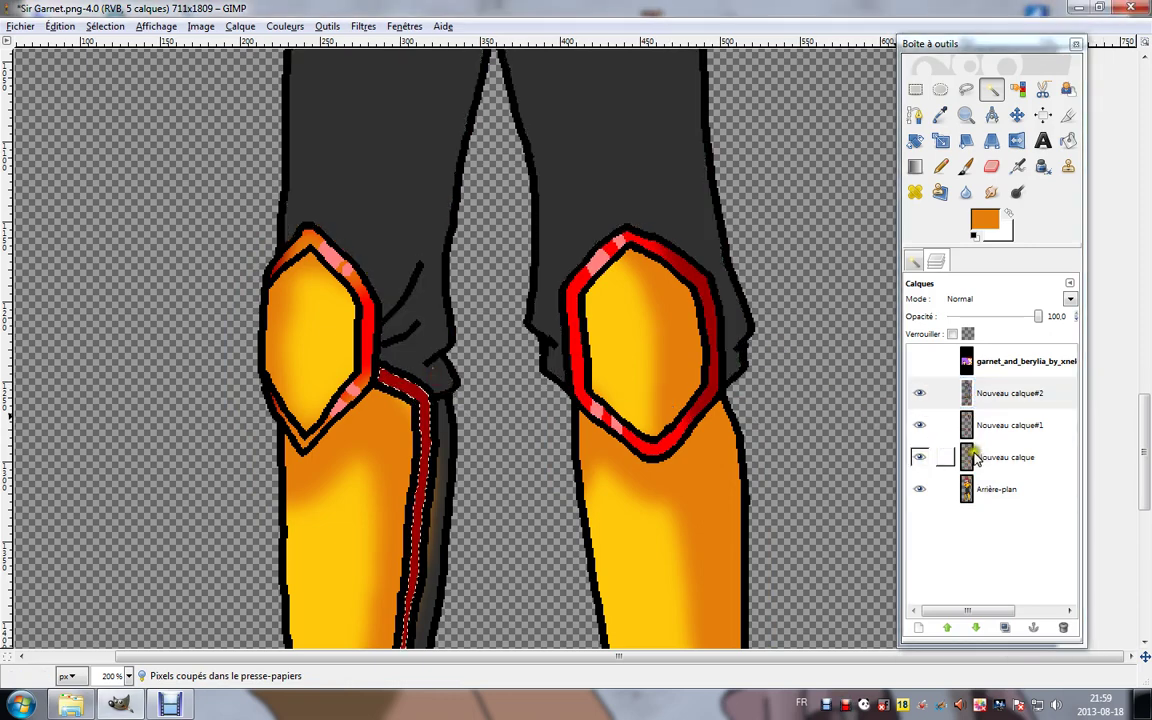
click(973, 457)
click(971, 396)
click(368, 367)
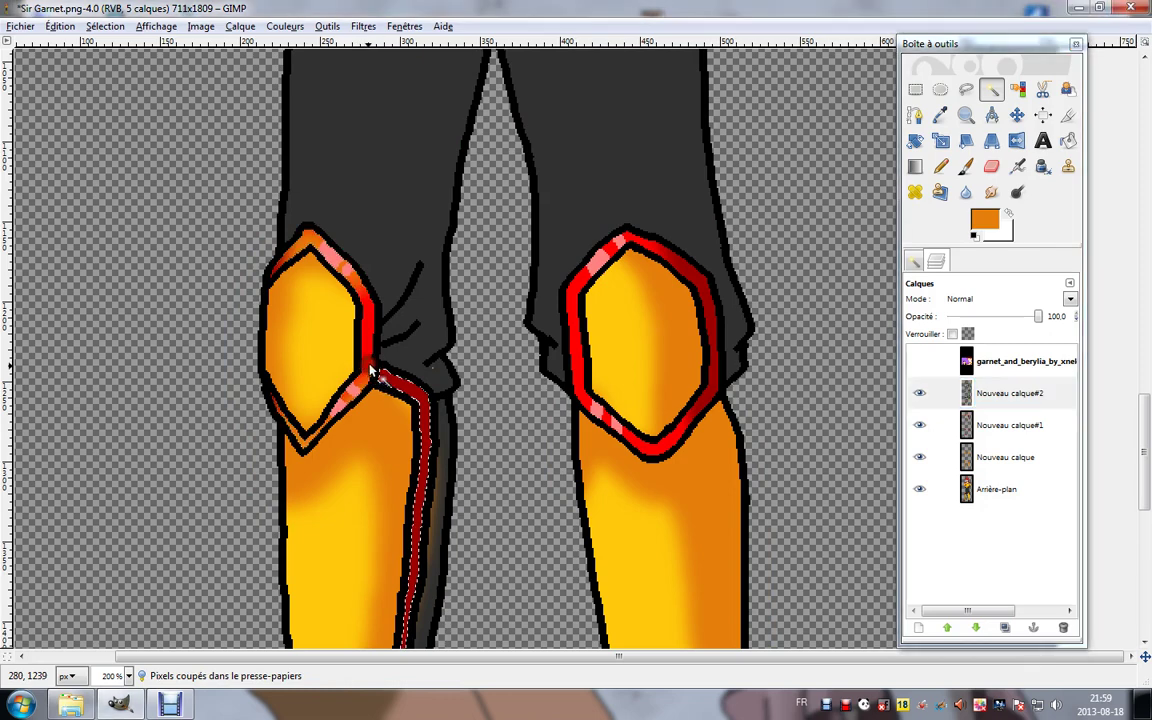
click(977, 460)
key(ctrl+x)
Cut the orange overflow from the dark strip behind the left-hand shin on Nouveau calque.
click(974, 396)
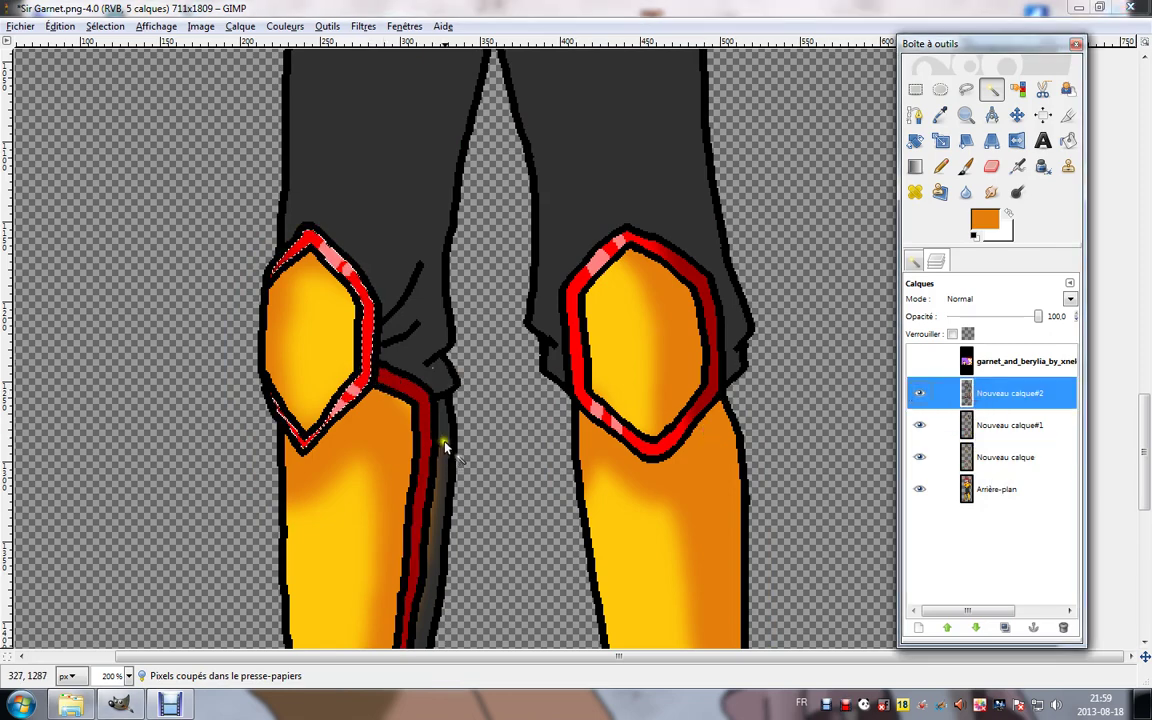
click(443, 447)
click(990, 457)
Cut the orange overflow from the right-hand shoe's dark toe and its upper red trim on Nouveau calque.
click(983, 396)
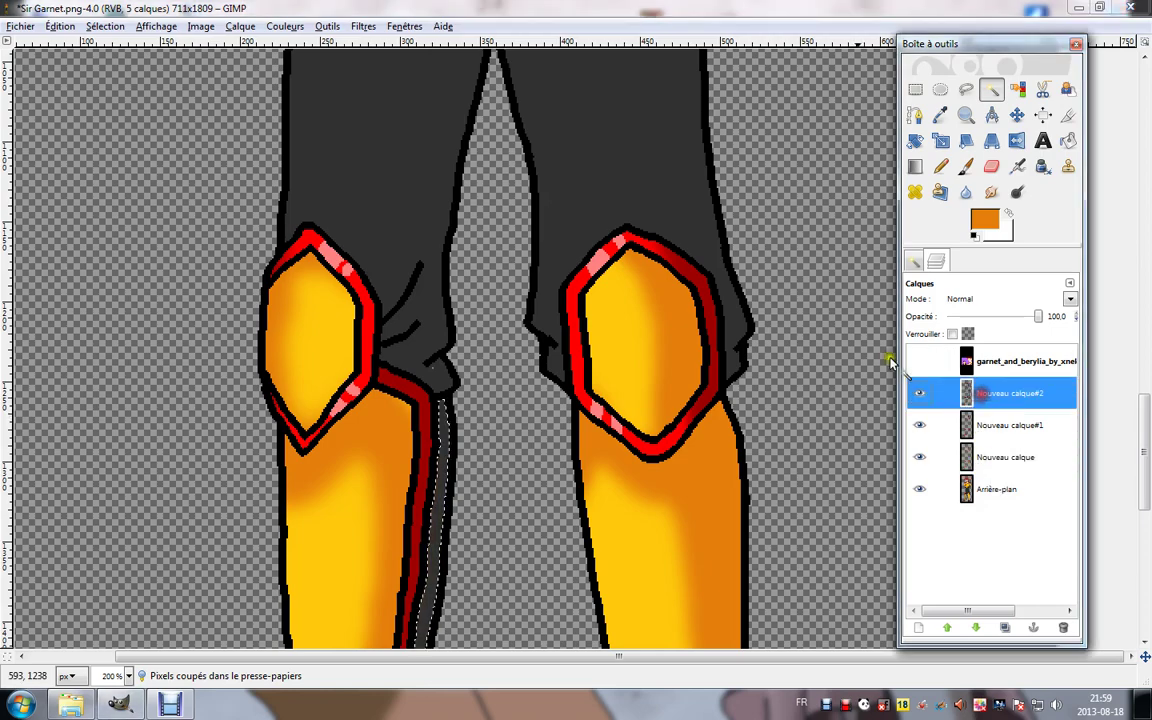
scroll(553, 395, down, 10)
scroll(600, 430, down, 1)
scroll(600, 430, right, 2)
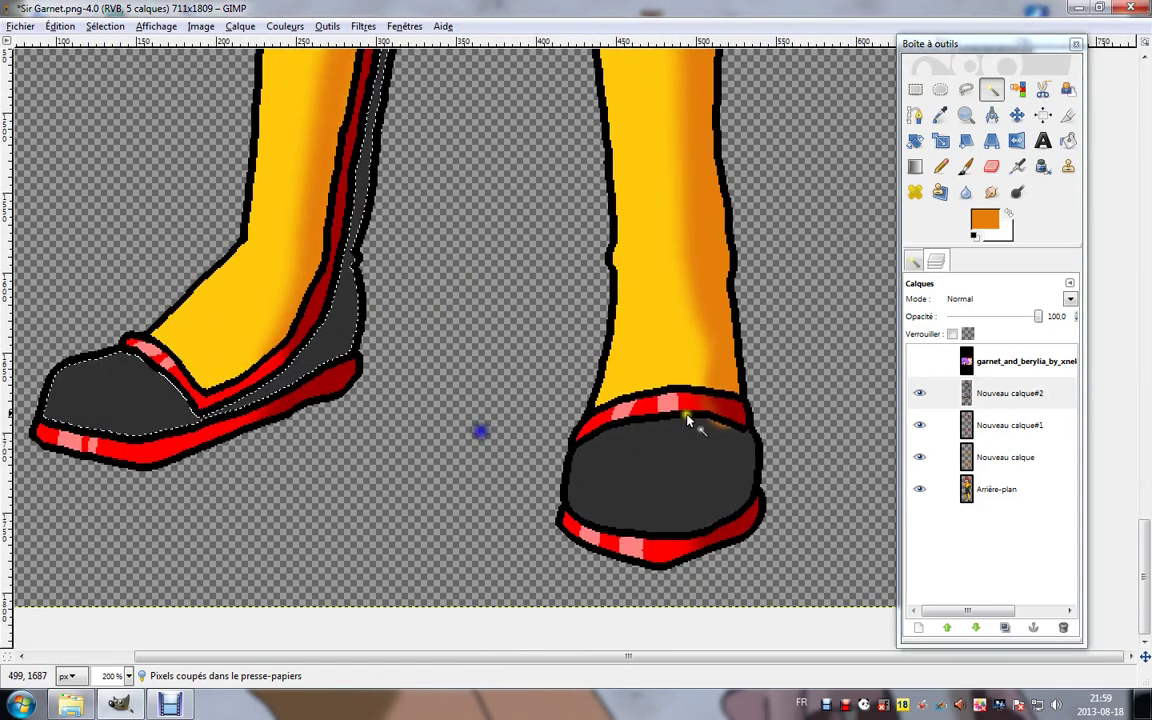
click(655, 440)
click(975, 462)
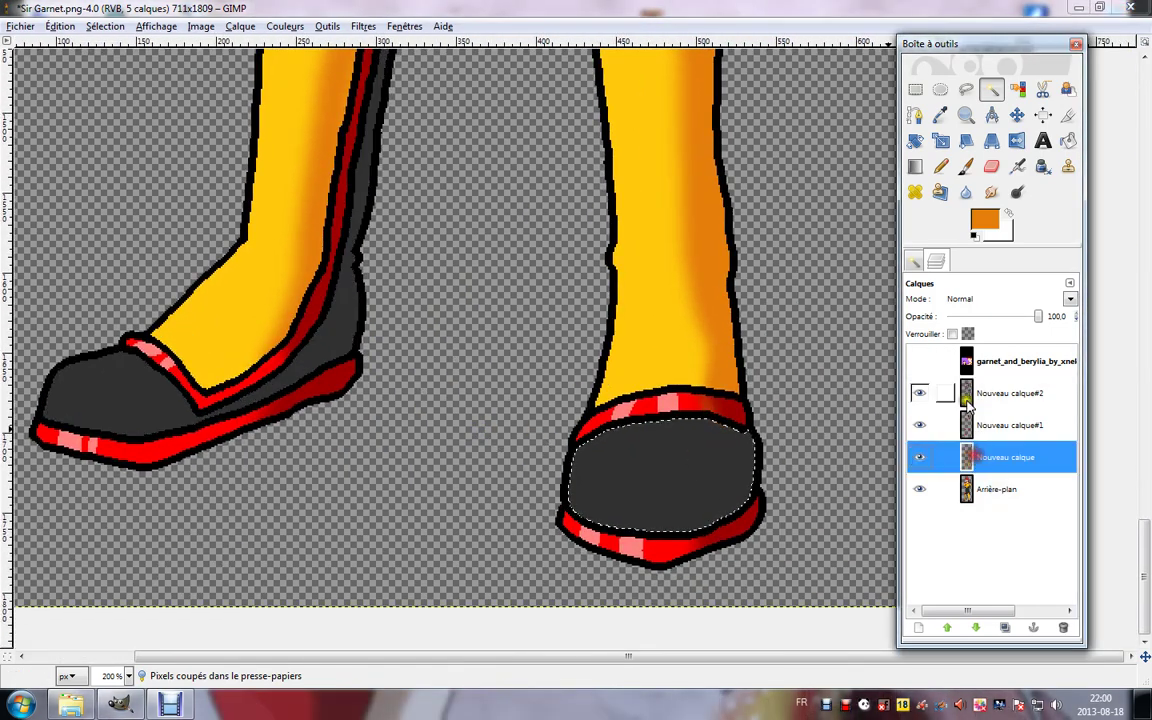
click(960, 394)
click(955, 457)
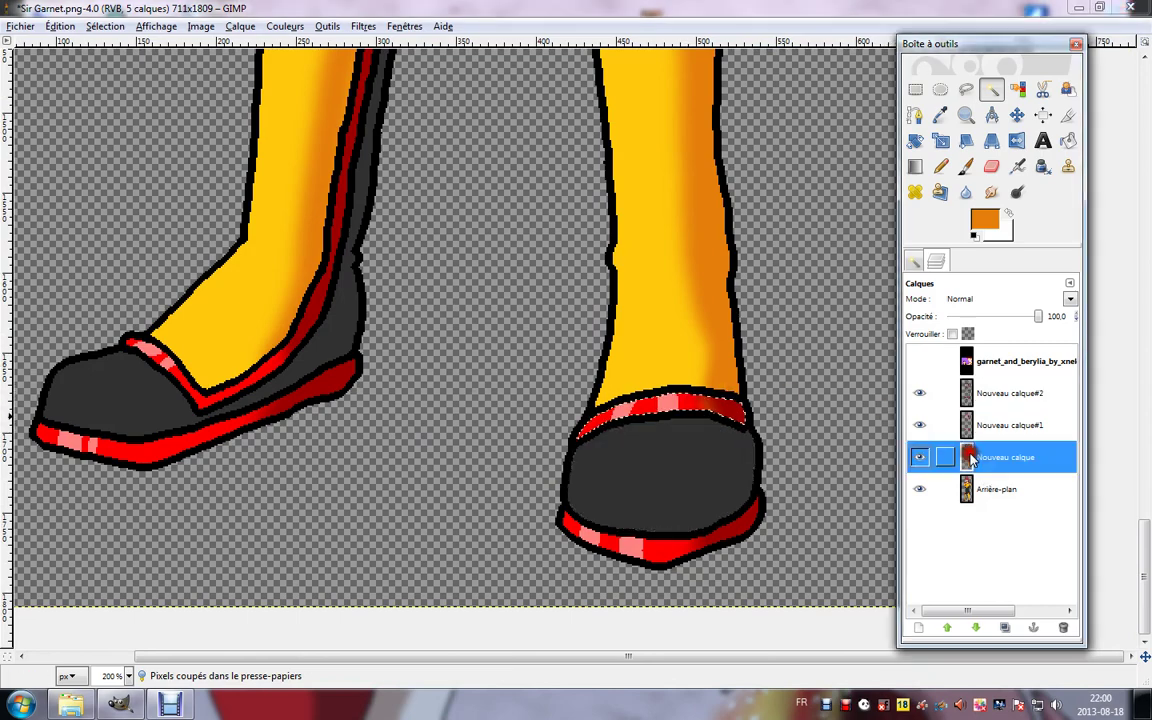
Clear the selection, make Nouveau calque active and set the foreground colour to light yellow ffff94.
click(975, 394)
scroll(418, 291, up, 10)
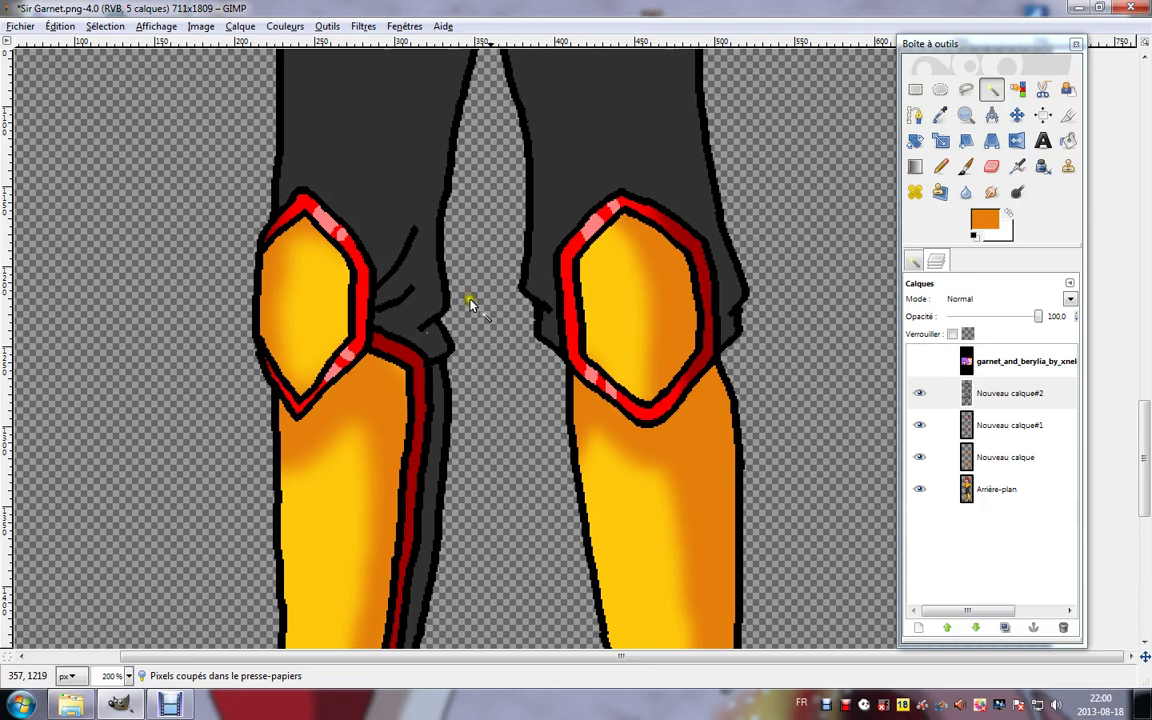
drag(443, 317, 582, 291)
click(917, 88)
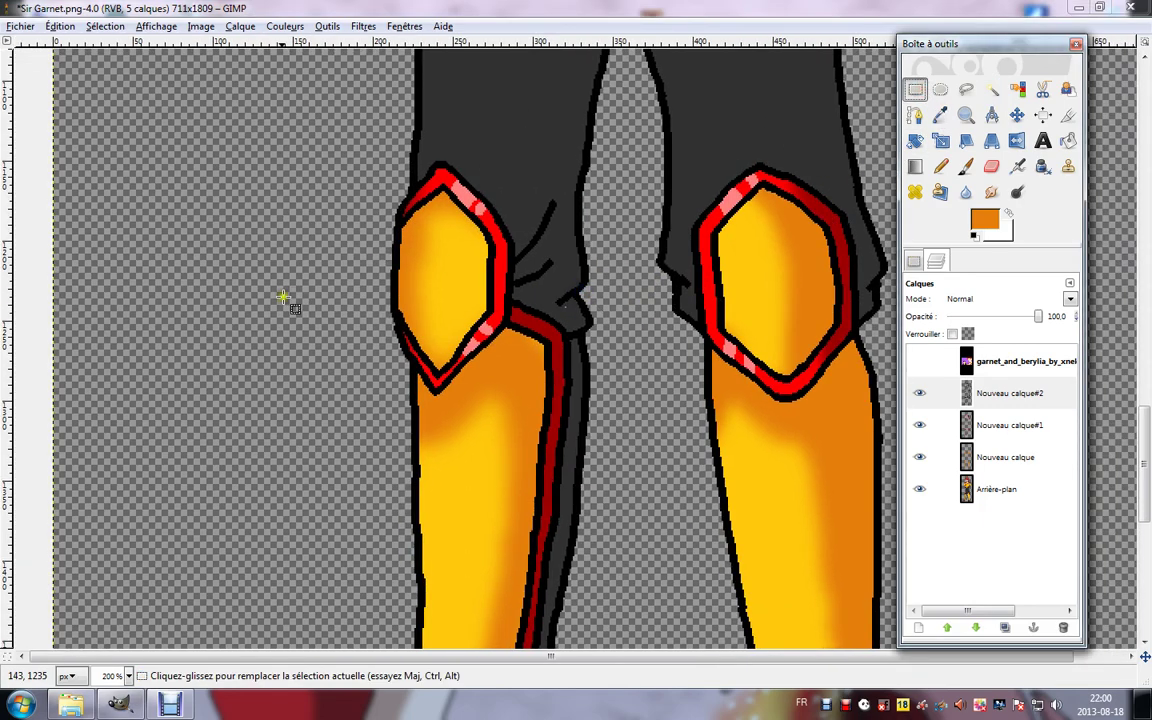
scroll(200, 290, left, 2)
scroll(200, 290, down, 1)
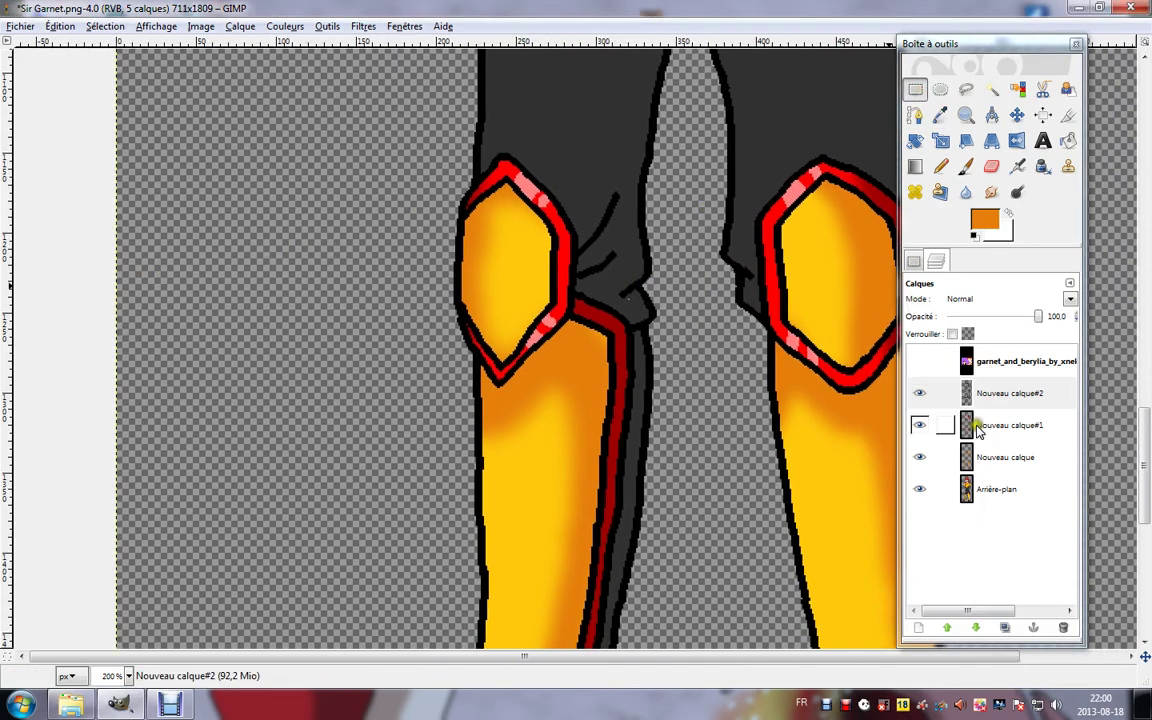
click(975, 456)
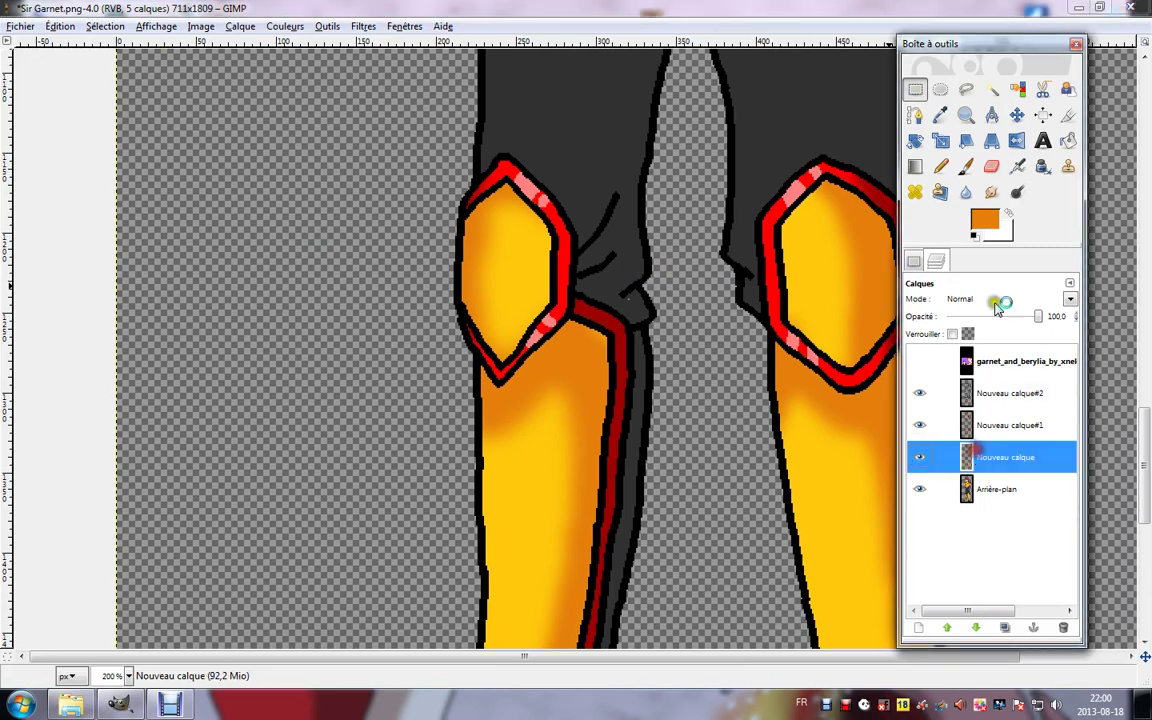
click(985, 224)
drag(377, 198, 445, 195)
click(389, 217)
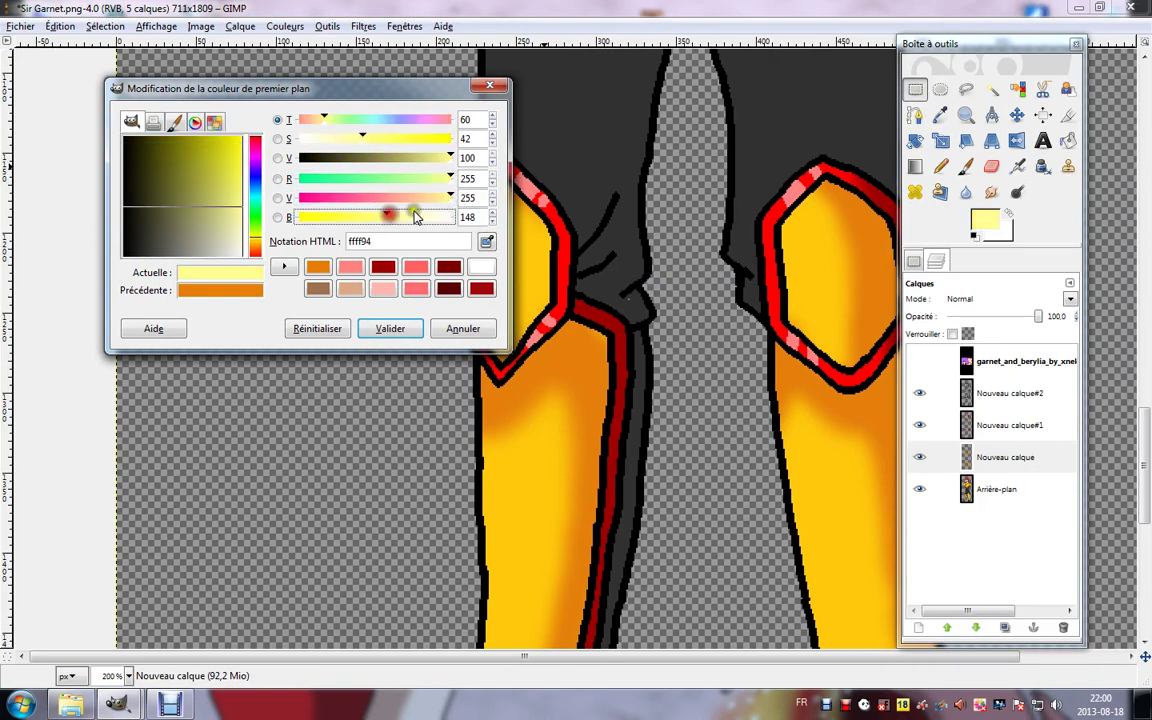
click(388, 327)
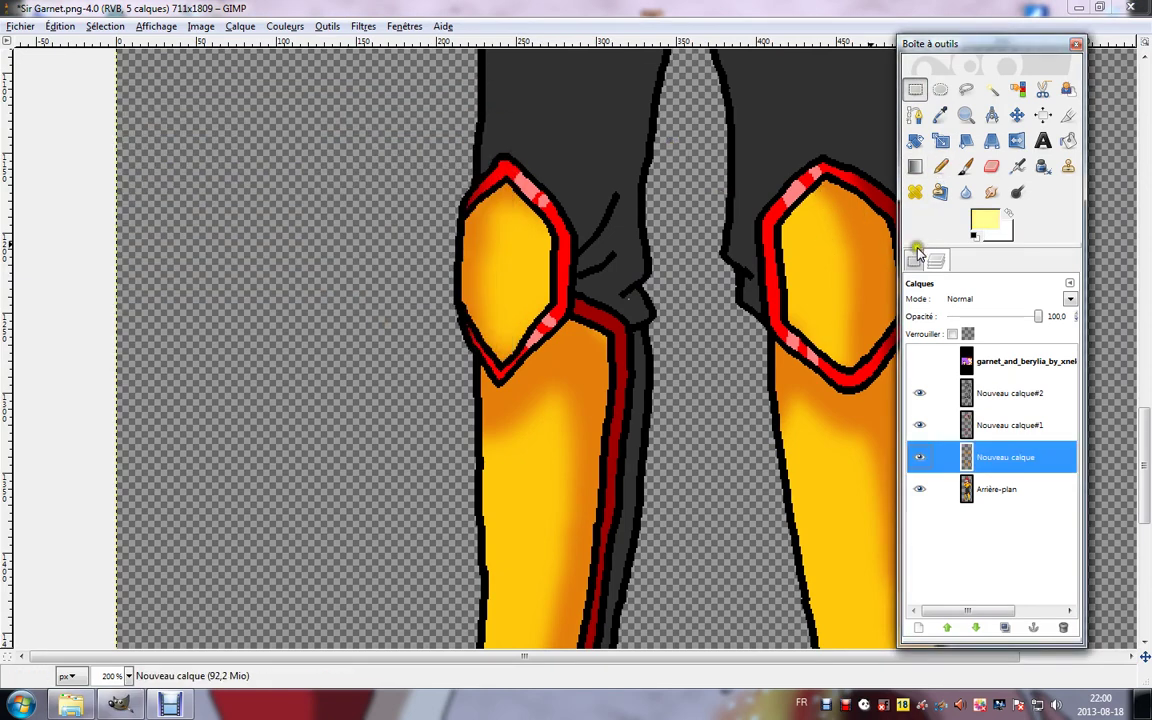
With the Pencil at scale 0.98, paint a vertical light yellow highlight down the middle of each yellow knee guard.
click(940, 166)
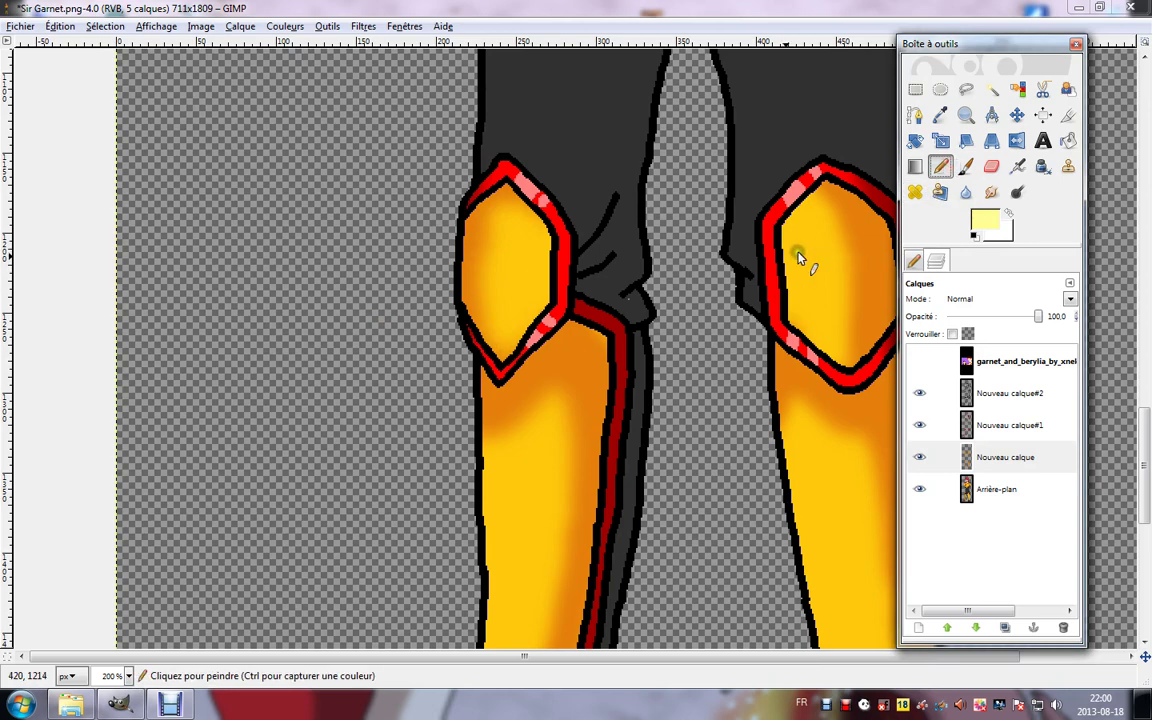
click(914, 260)
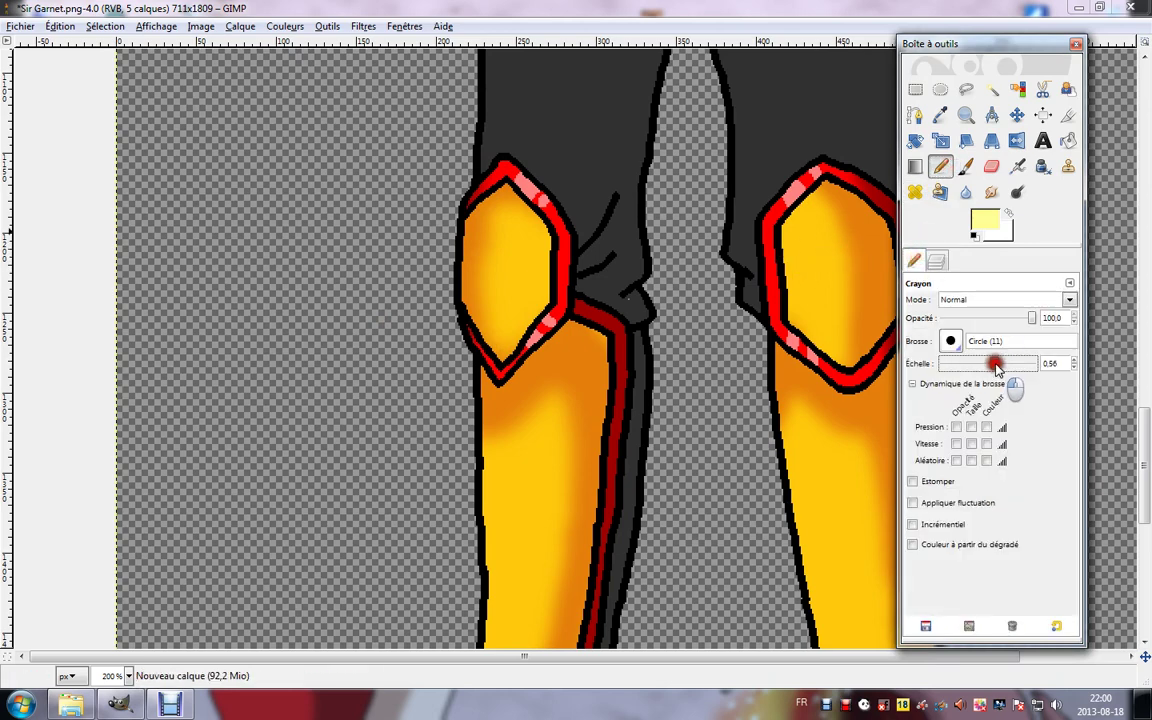
click(509, 186)
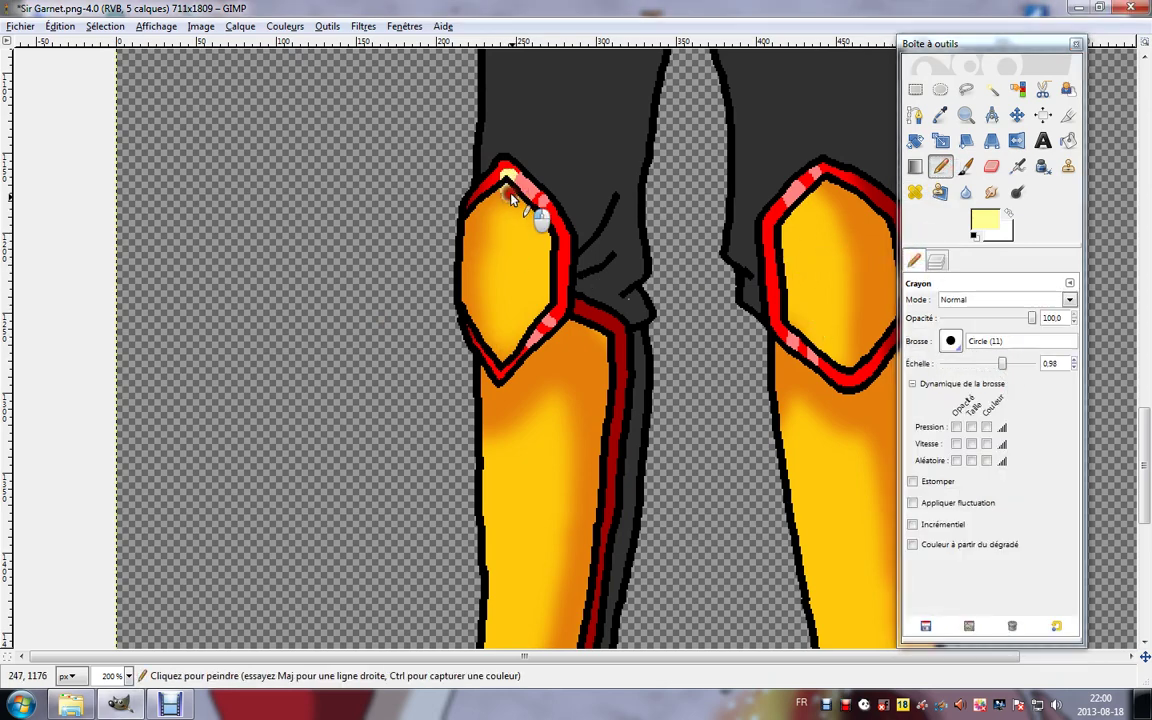
drag(516, 286, 507, 355)
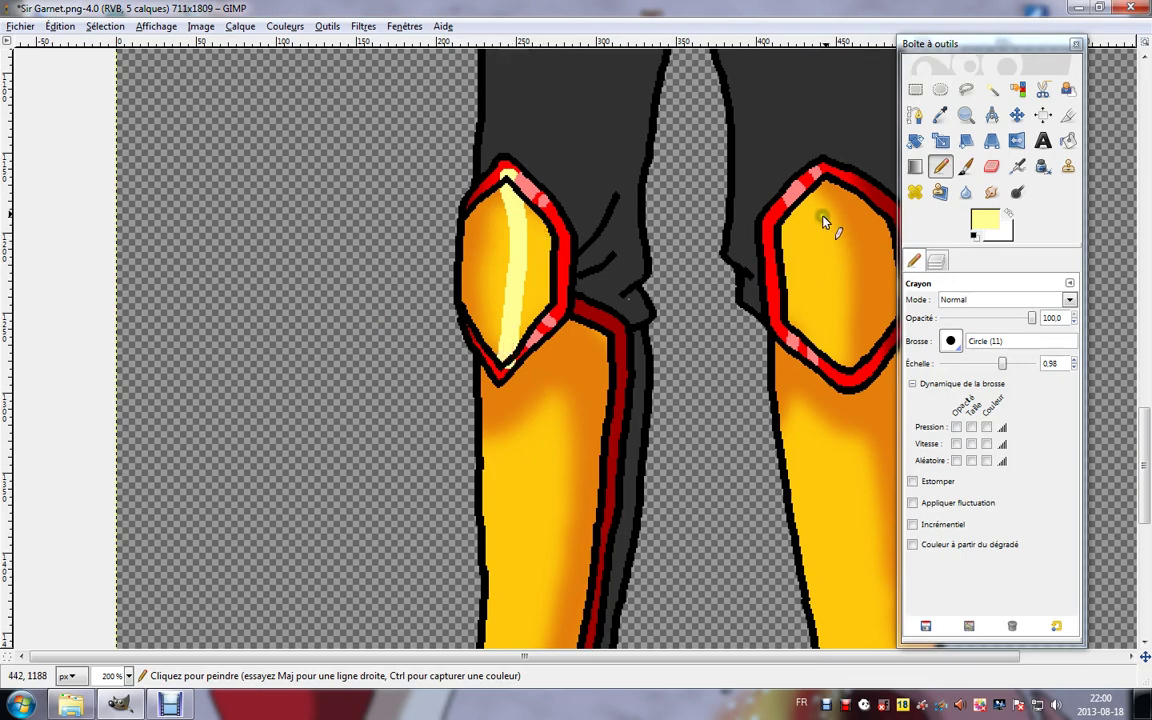
mouse_move(830, 181)
mouse_down()
mouse_move(823, 292)
mouse_move(840, 370)
mouse_up()
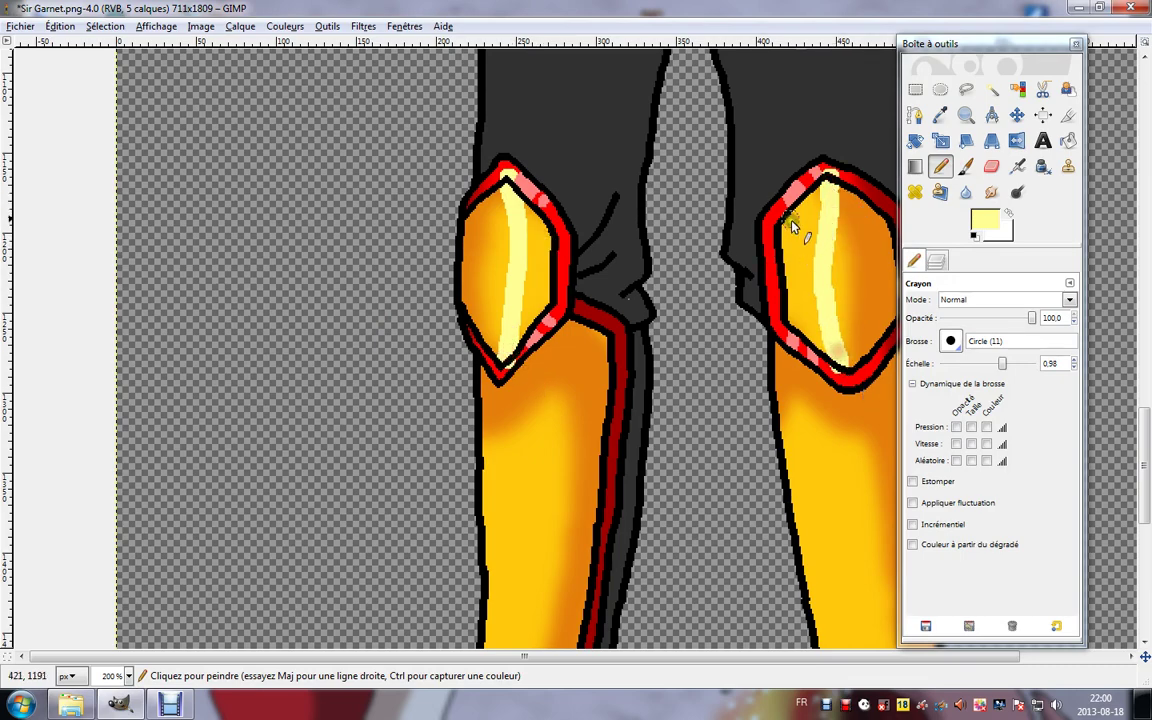
Paint light yellow highlights along the top of the left-hand foot and down the left edge of its yellow shin.
scroll(483, 278, down, 5)
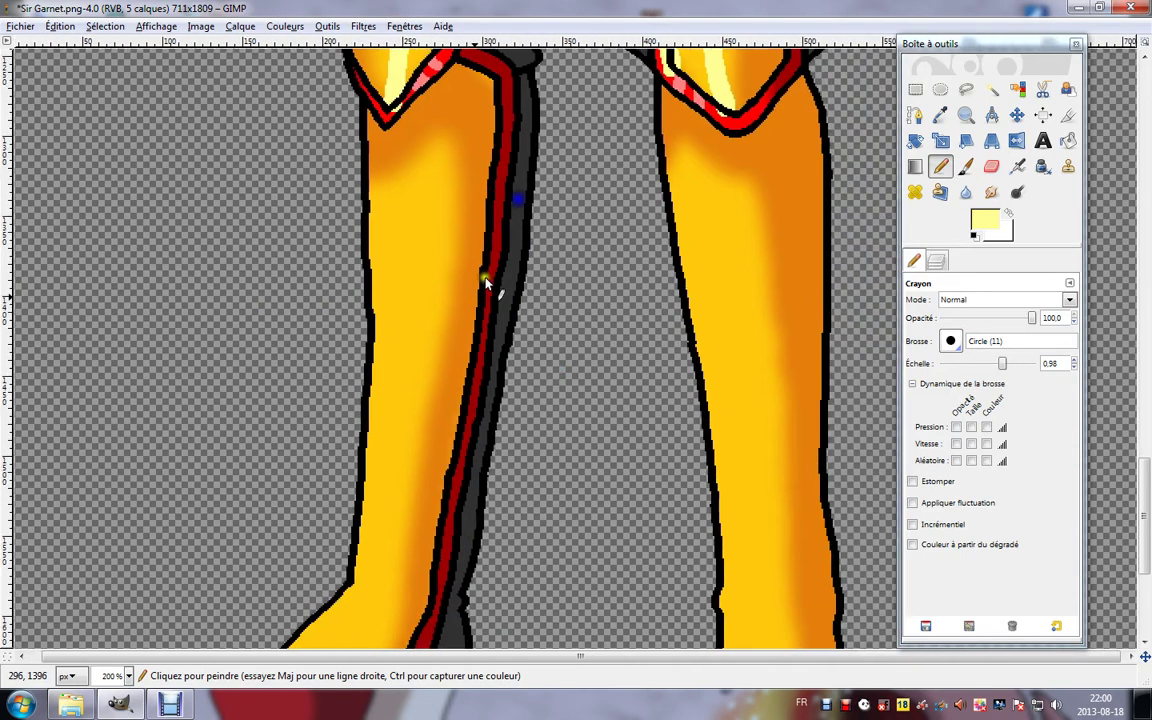
scroll(408, 400, down, 3)
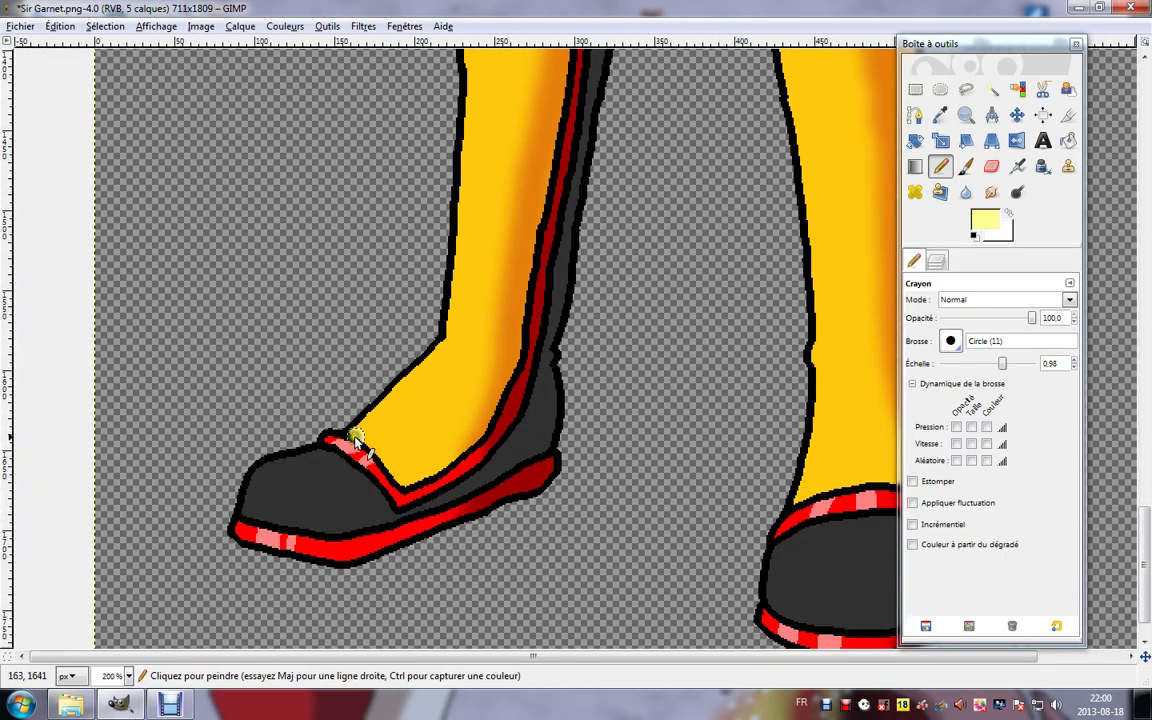
scroll(415, 385, right, 1)
scroll(420, 330, up, 5)
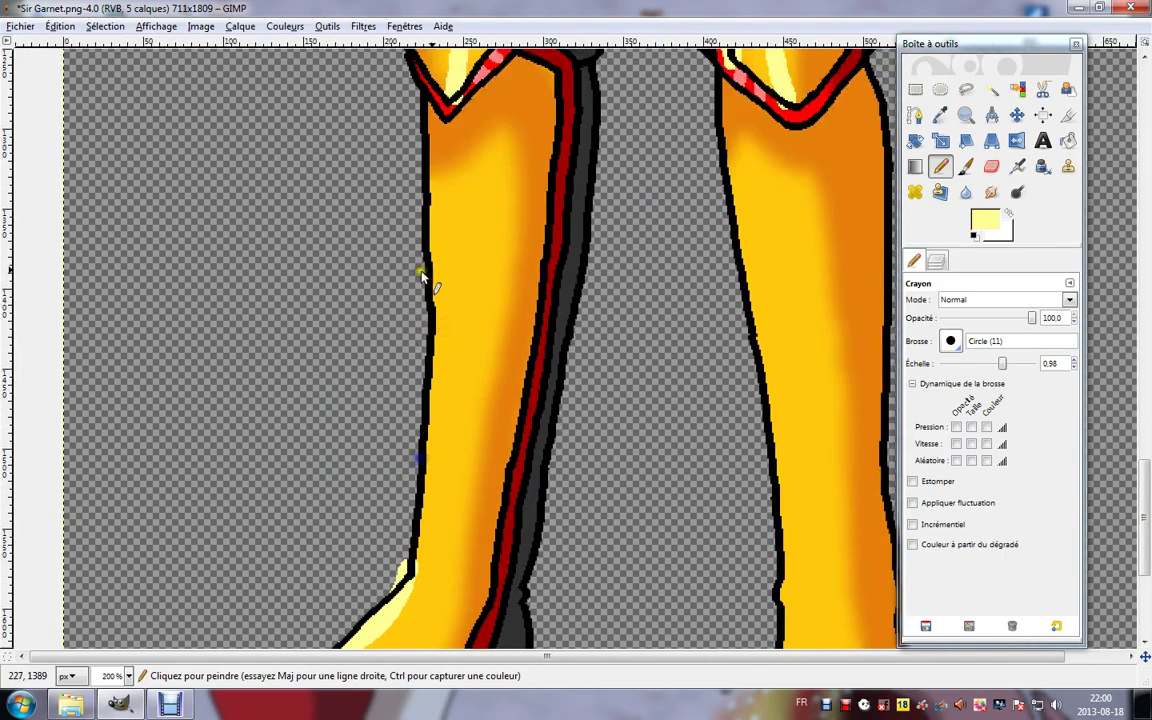
mouse_move(433, 190)
mouse_down()
mouse_move(432, 399)
mouse_move(417, 455)
mouse_up()
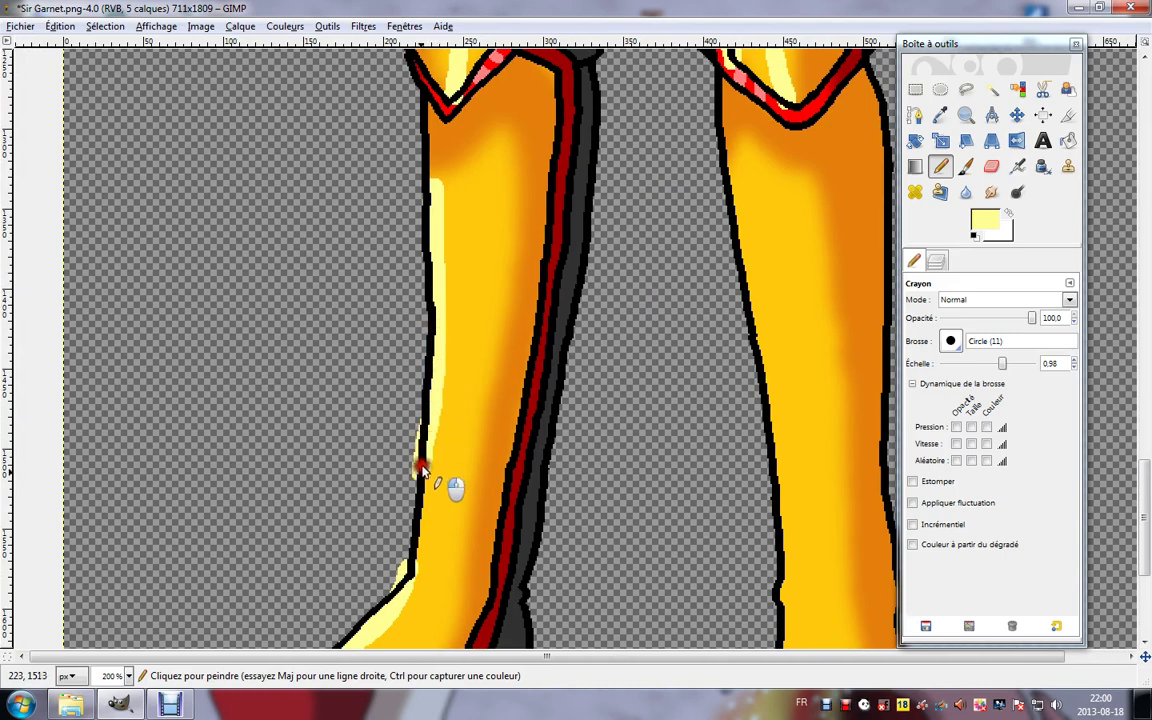
Paint a broken light yellow highlight down the right-hand yellow shin, widening it just above the shoe's red trim.
scroll(532, 496, down, 4)
scroll(600, 400, right, 4)
scroll(617, 240, up, 2)
scroll(614, 157, right, 2)
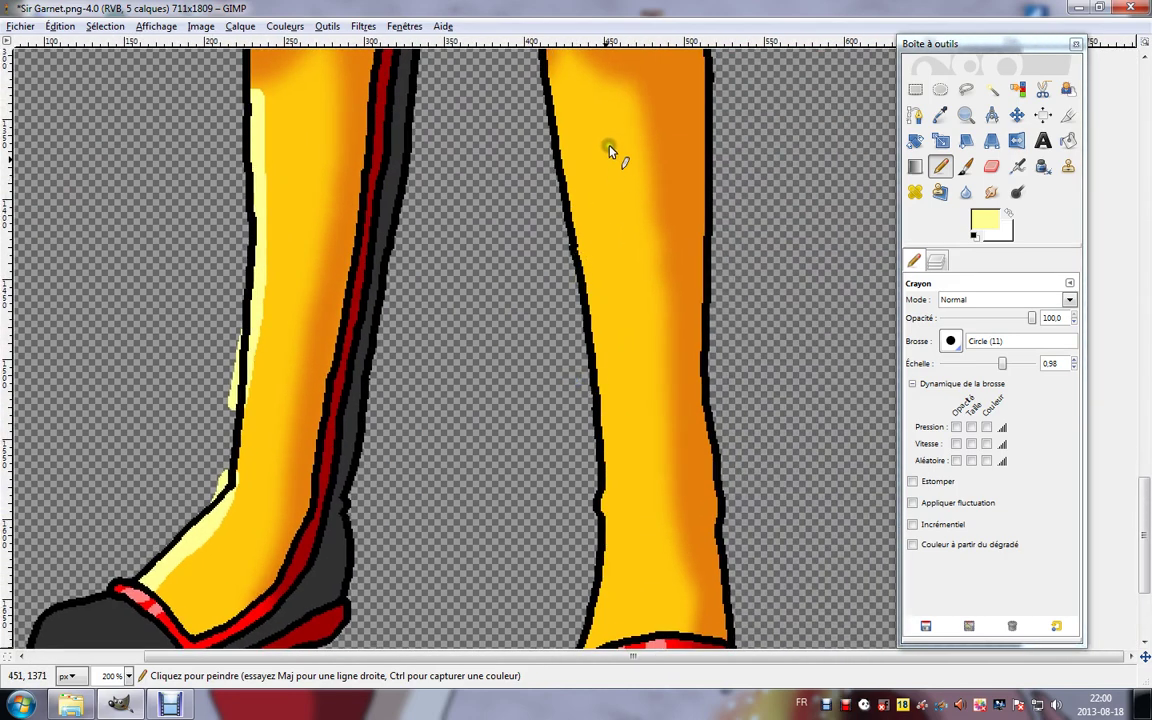
mouse_move(596, 130)
mouse_down()
mouse_move(635, 415)
mouse_move(629, 290)
mouse_move(601, 134)
mouse_up()
scroll(640, 527, down, 4)
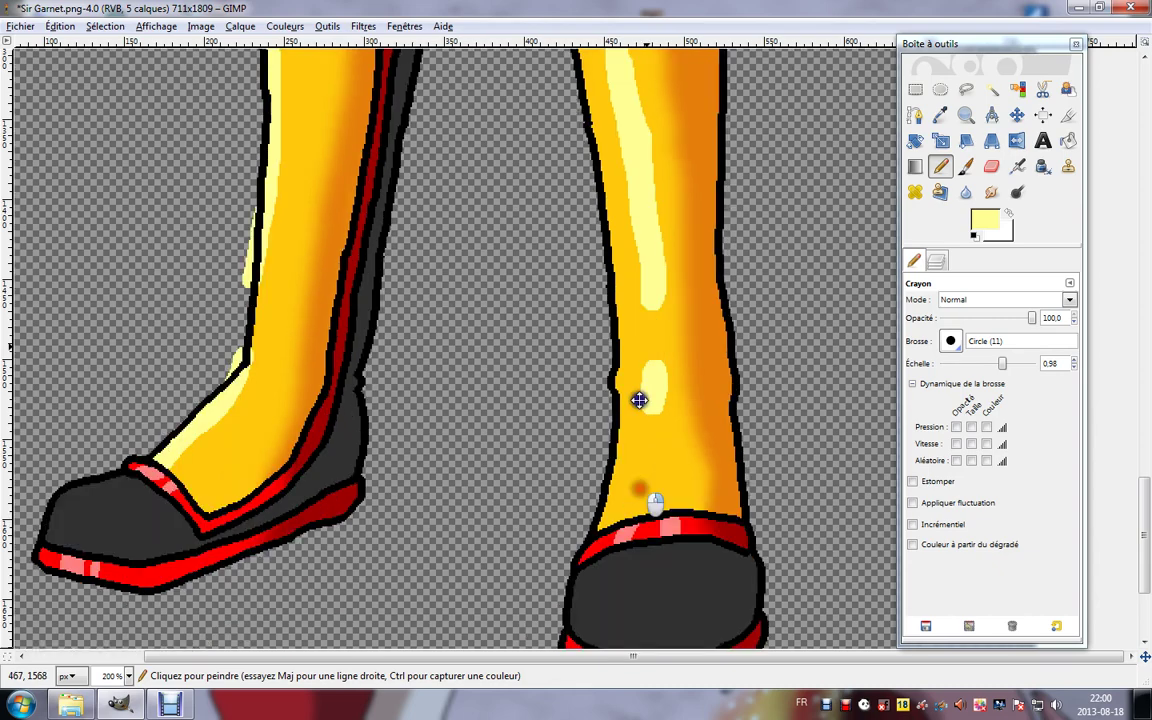
scroll(640, 430, up, 1)
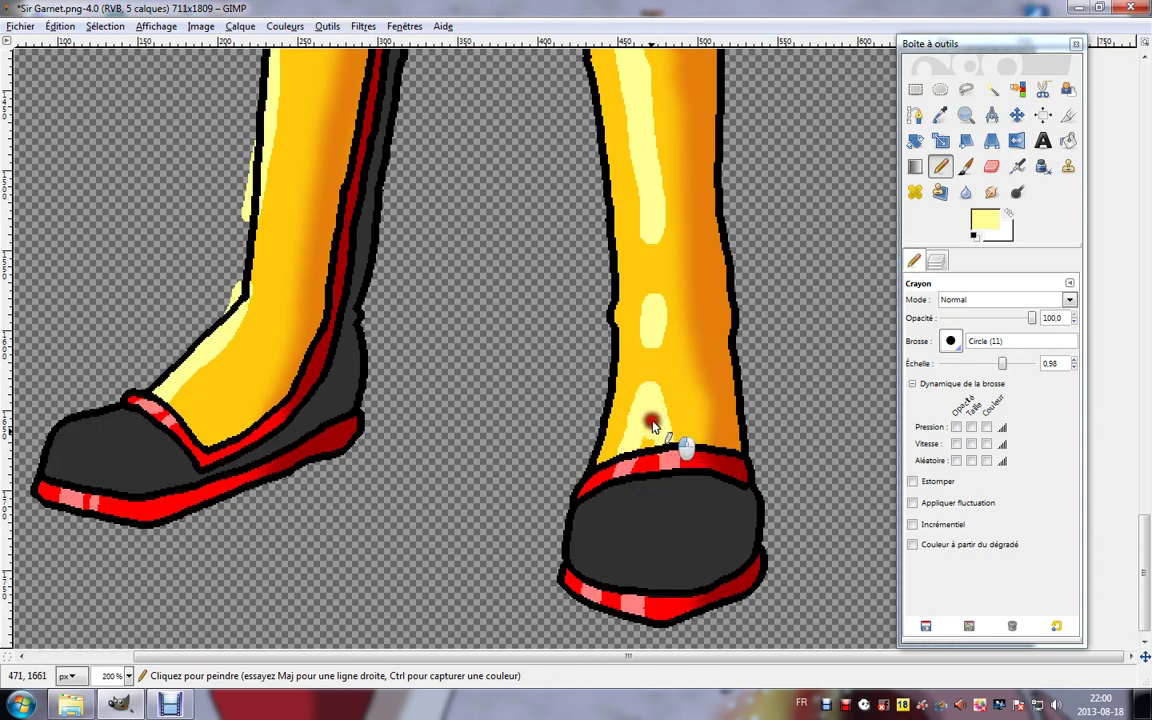
Paint a light yellow highlight with a small spot beside it at the centre of both yellow waist plates.
scroll(293, 447, up, 5)
scroll(293, 447, up, 20)
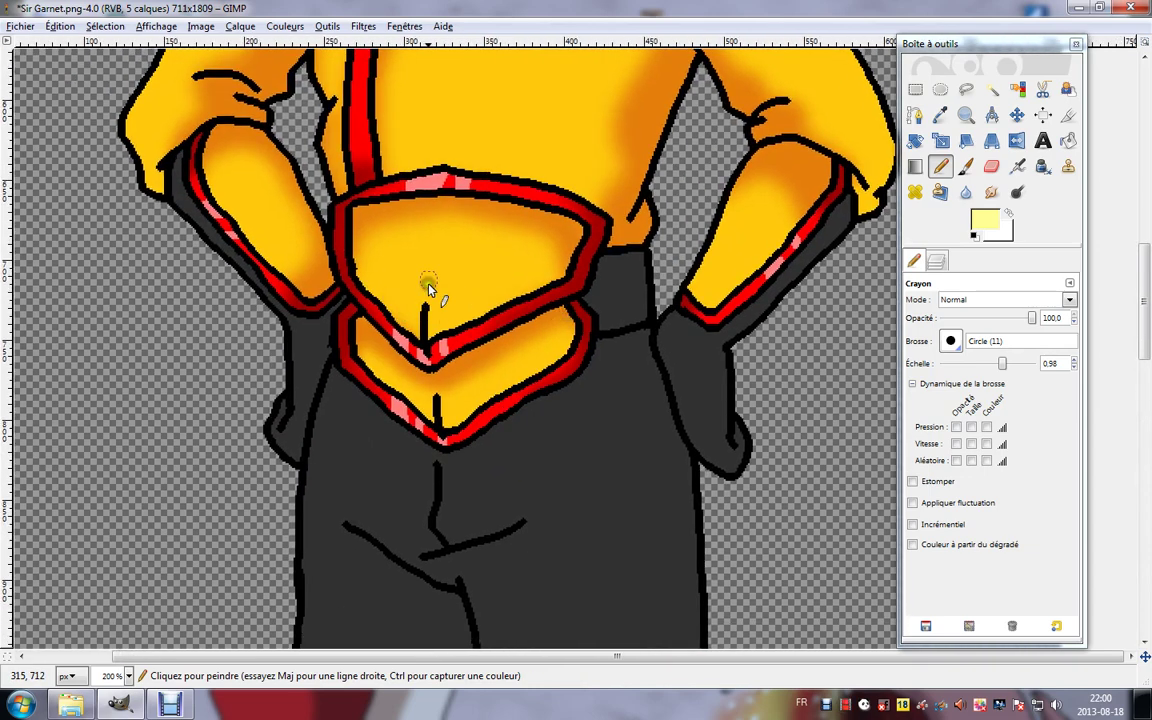
mouse_move(432, 231)
mouse_down()
mouse_move(425, 290)
mouse_move(441, 261)
mouse_up()
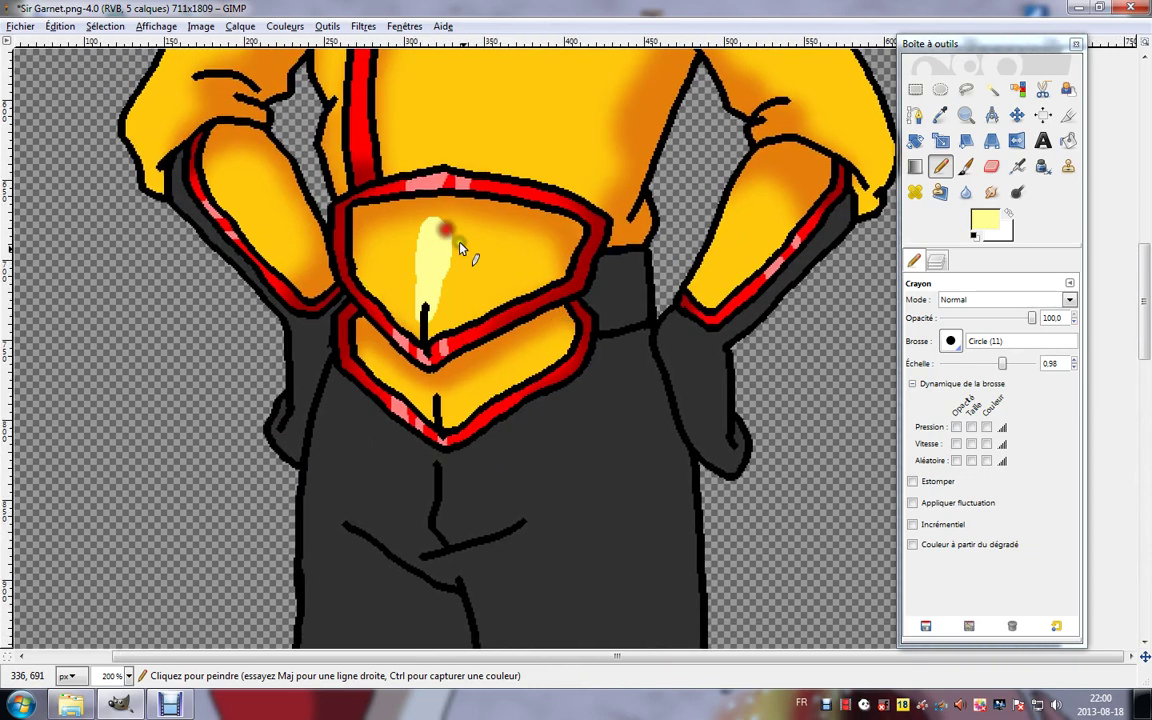
drag(438, 415, 441, 391)
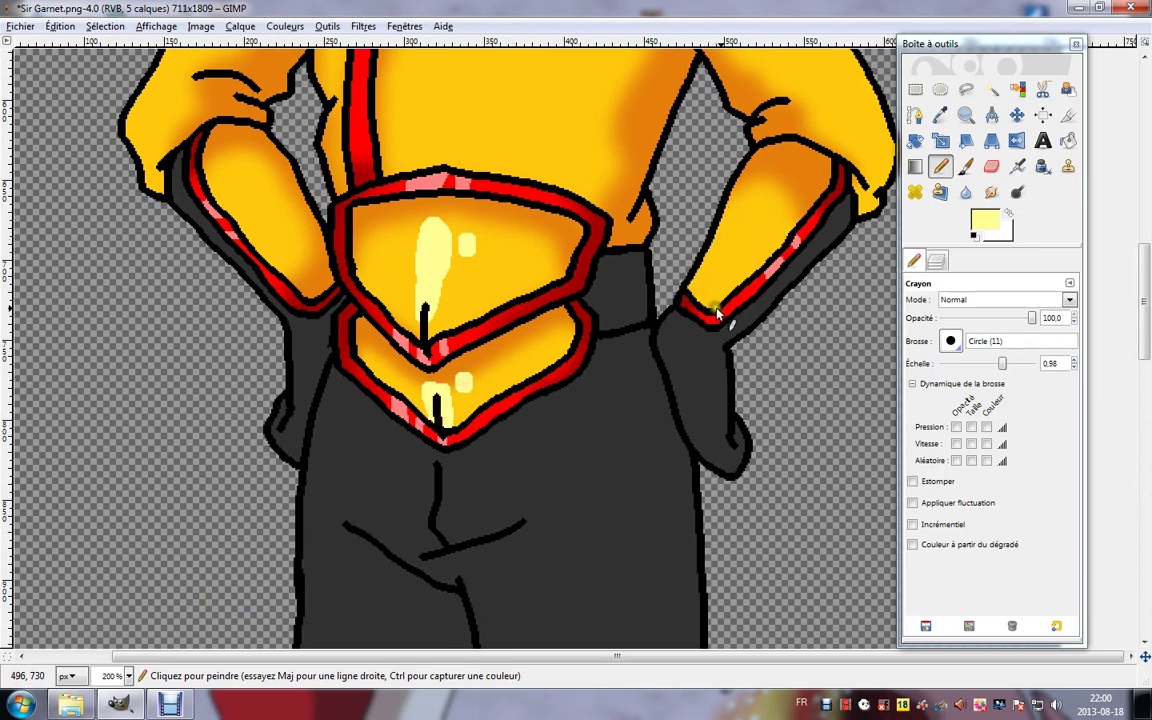
Paint light yellow highlights along the right-hand forearm guard's inner edge and across it, using Pencil scale 0.63 for the thinner band.
mouse_move(688, 308)
mouse_down()
mouse_move(691, 271)
mouse_move(735, 180)
mouse_up()
drag(727, 236, 771, 232)
drag(1002, 363, 996, 364)
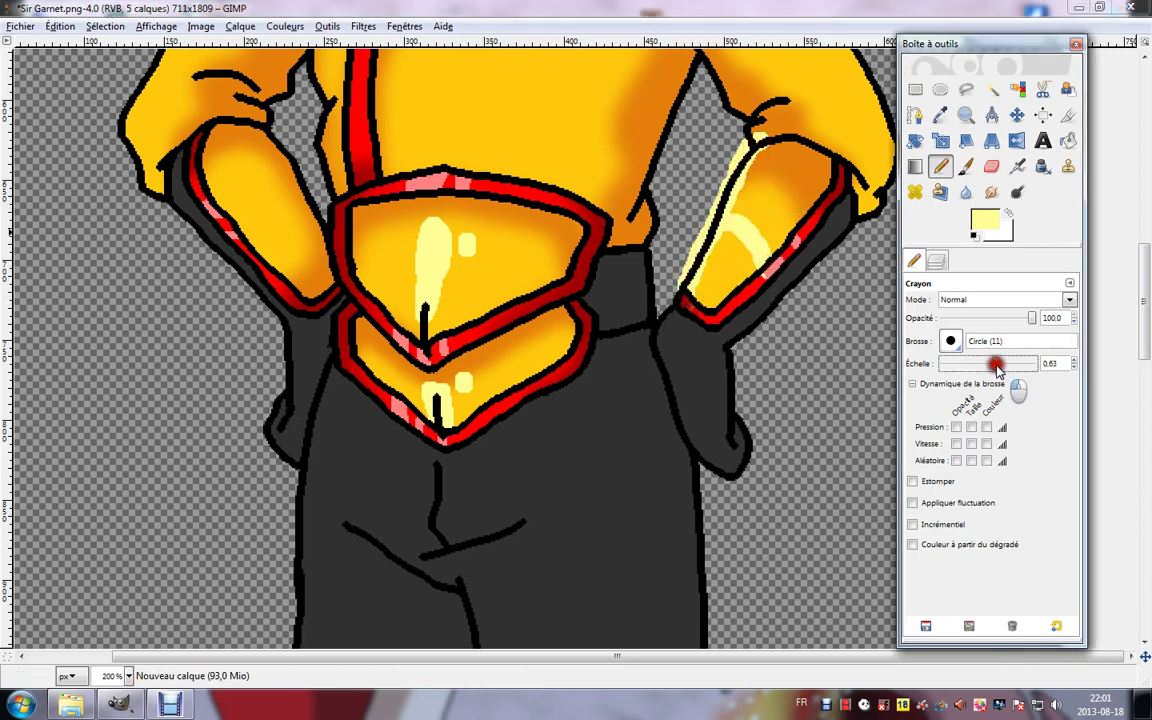
drag(741, 191, 754, 195)
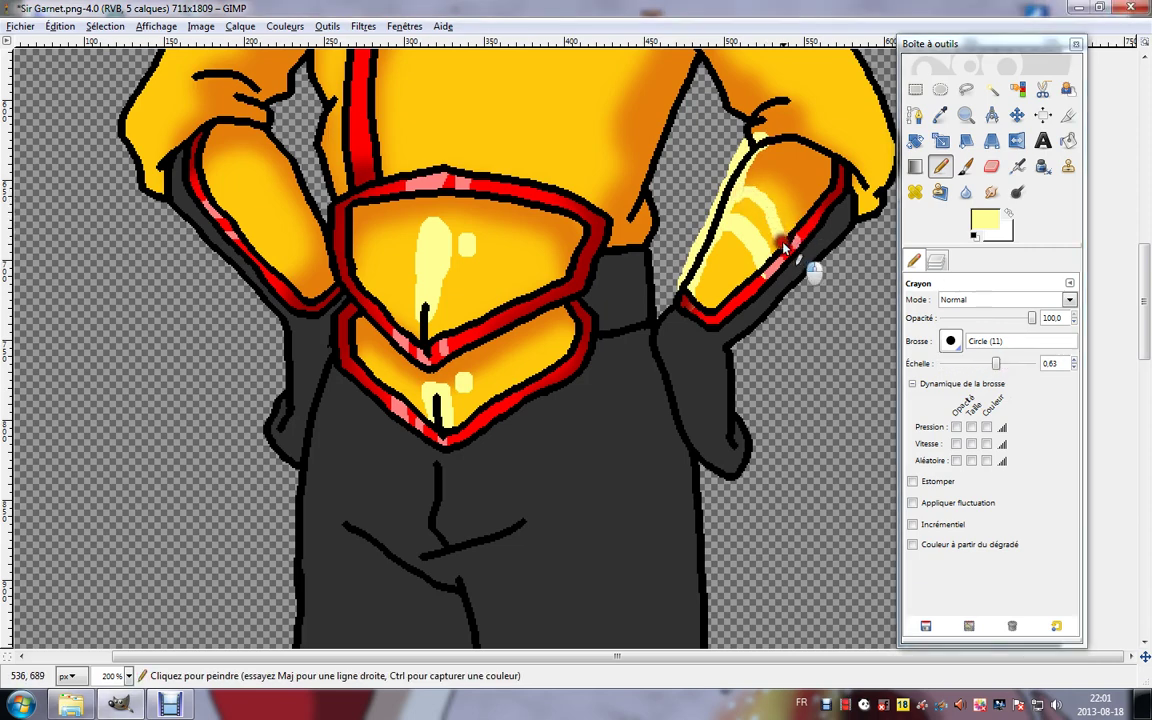
Undo the last two strokes and repaint the thinner light yellow band across the right-hand forearm guard.
key(ctrl+z)
key(ctrl+z)
drag(738, 191, 794, 240)
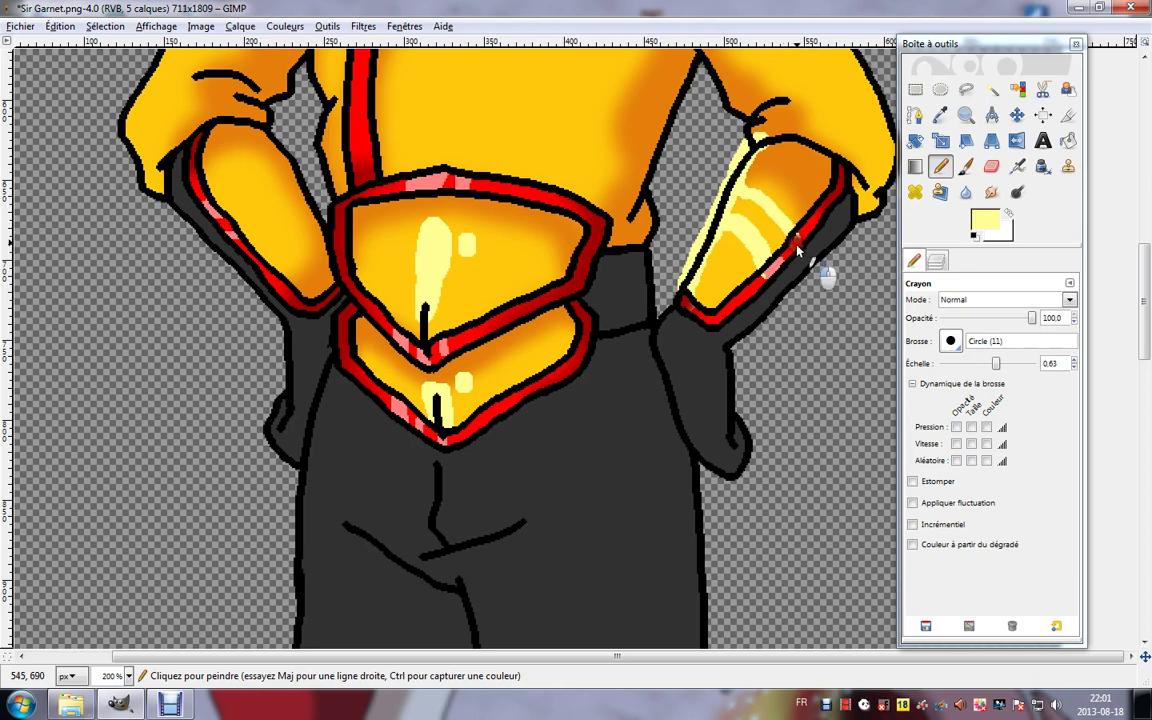
Paint two light yellow bands across the left-hand forearm guard and a thin highlight along its outer edge.
mouse_move(460, 231)
mouse_down()
mouse_move(537, 311)
mouse_move(537, 350)
mouse_up()
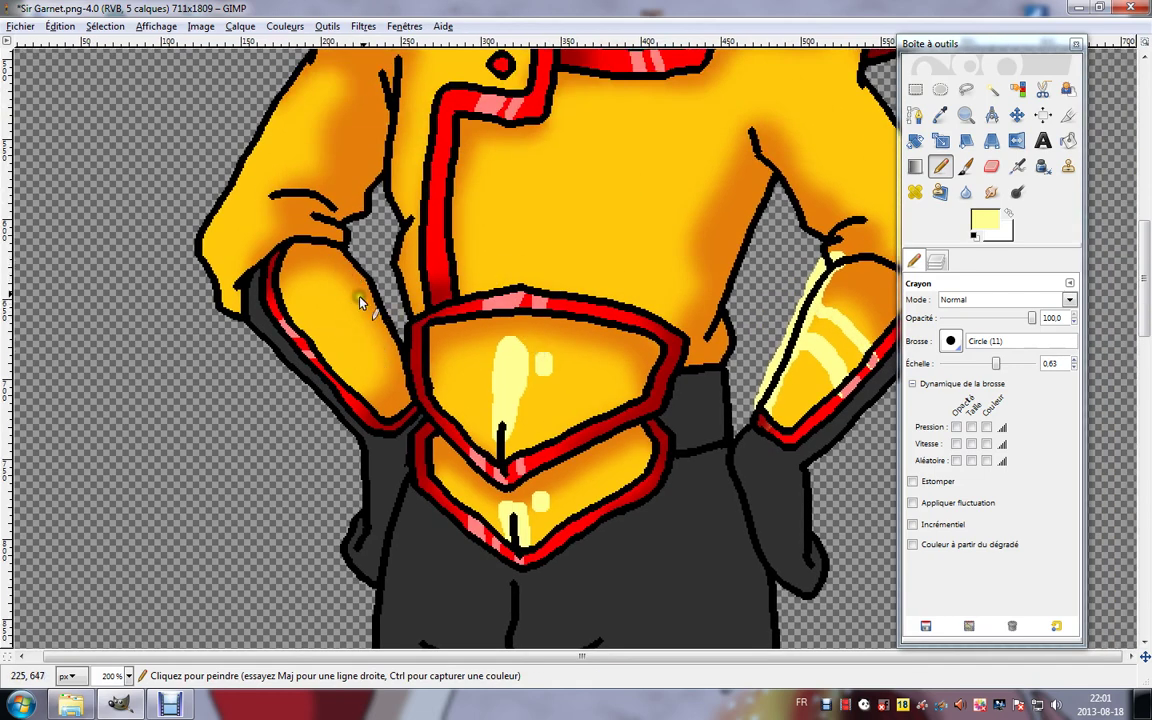
mouse_move(281, 284)
mouse_down()
mouse_move(353, 391)
mouse_move(353, 347)
mouse_move(391, 325)
mouse_up()
drag(316, 333, 366, 296)
mouse_move(306, 327)
mouse_down()
mouse_move(342, 294)
mouse_move(374, 287)
mouse_up()
Paint light yellow highlights along the outer edge of the right-hand sleeve and around the left-hand elbow down to the cuff.
drag(400, 155, 380, 346)
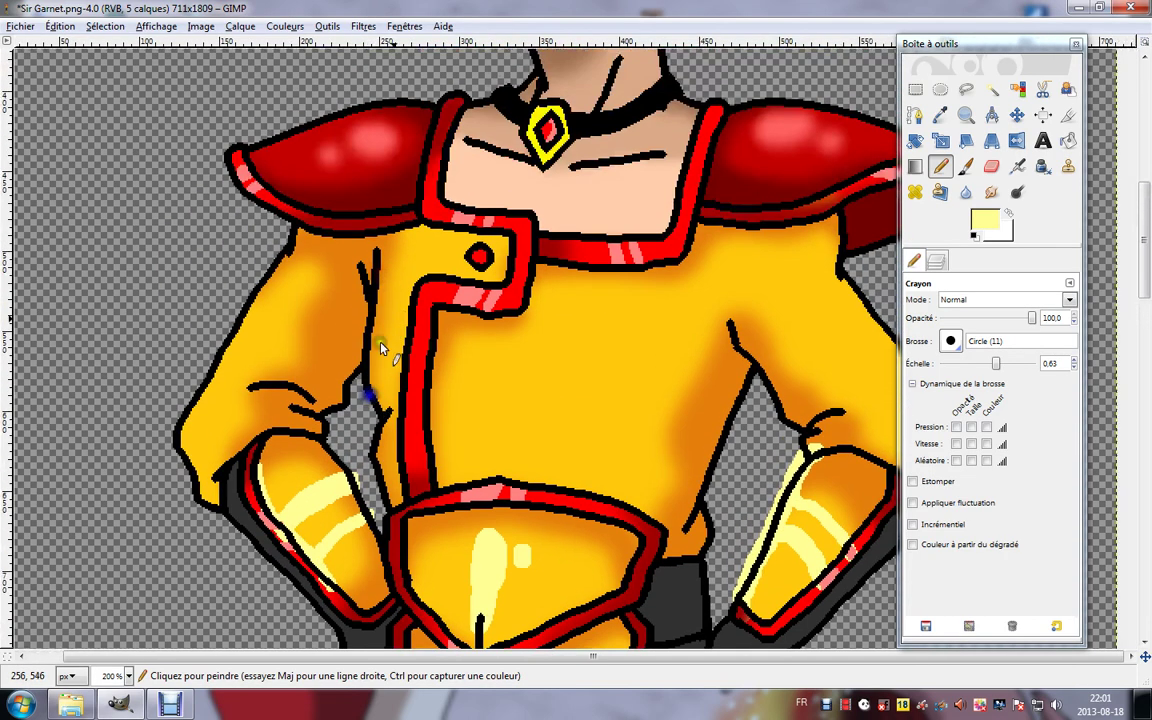
drag(535, 410, 434, 320)
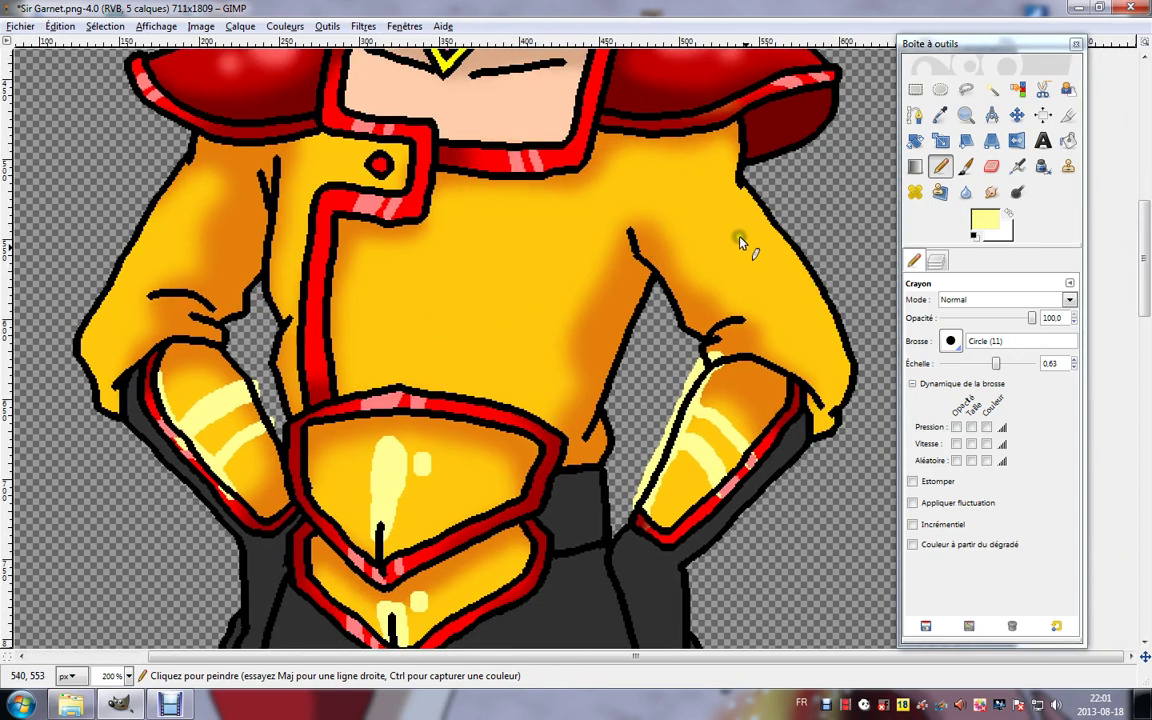
mouse_move(803, 258)
mouse_down()
mouse_move(840, 351)
mouse_move(838, 416)
mouse_move(823, 436)
mouse_move(850, 380)
mouse_move(826, 292)
mouse_up()
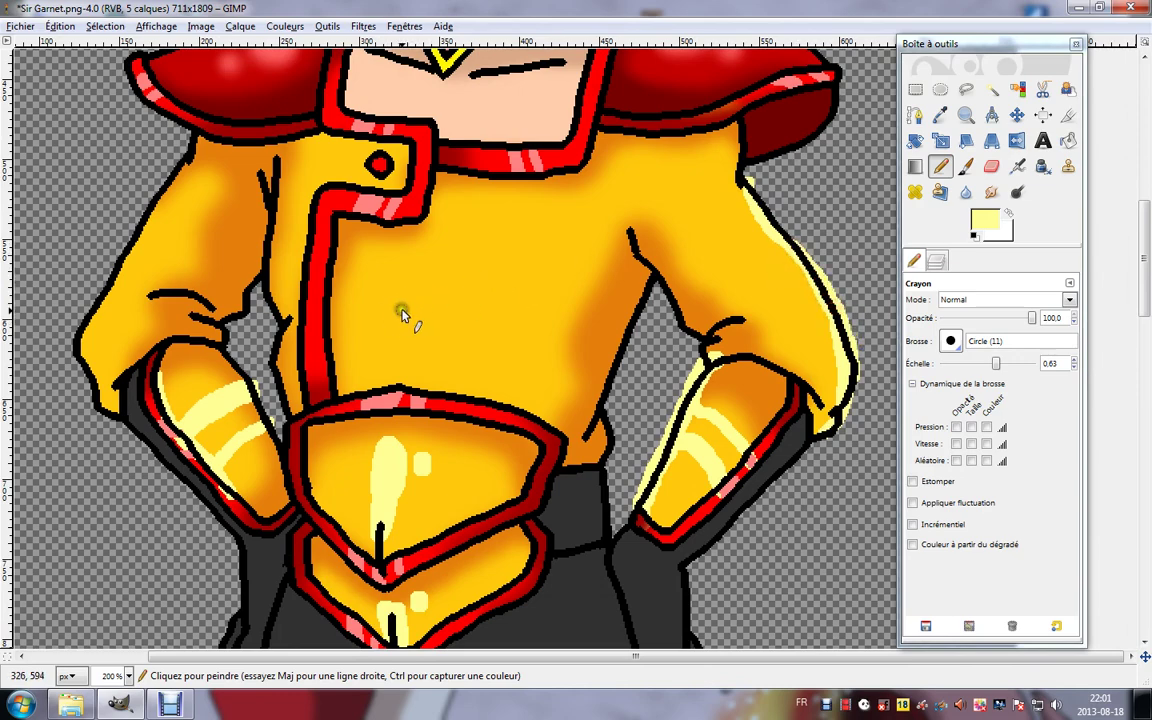
drag(262, 200, 313, 347)
drag(253, 369, 370, 287)
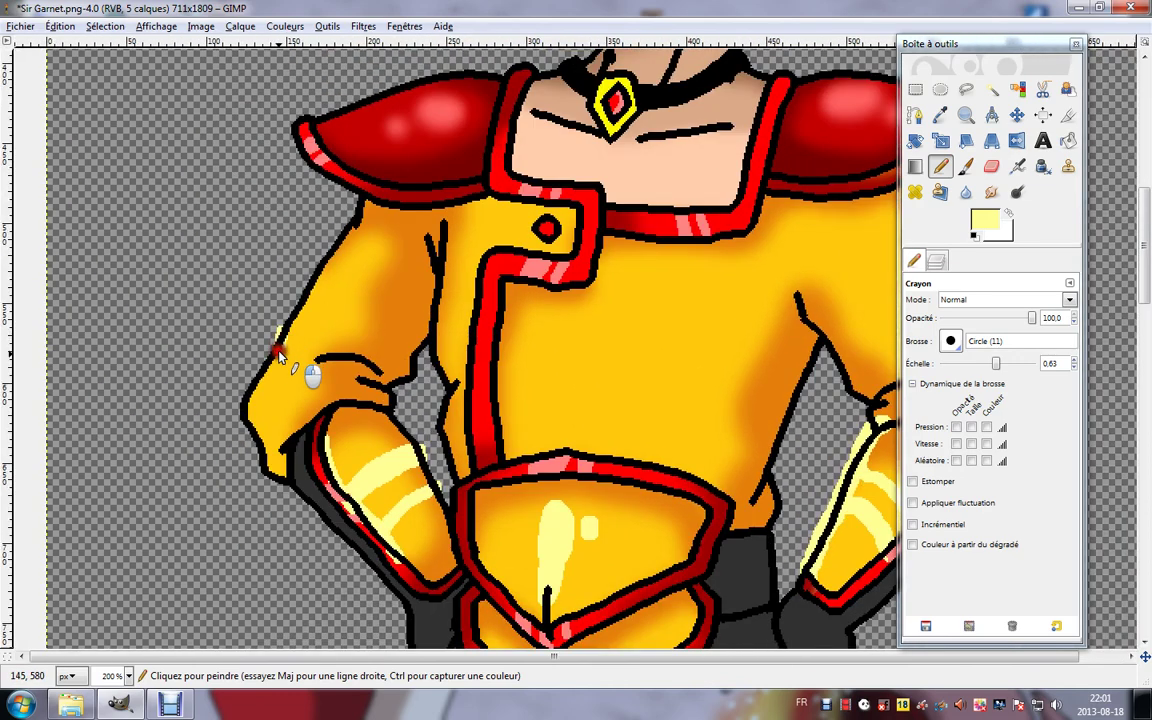
mouse_move(252, 412)
mouse_down()
mouse_move(266, 472)
mouse_move(248, 412)
mouse_up()
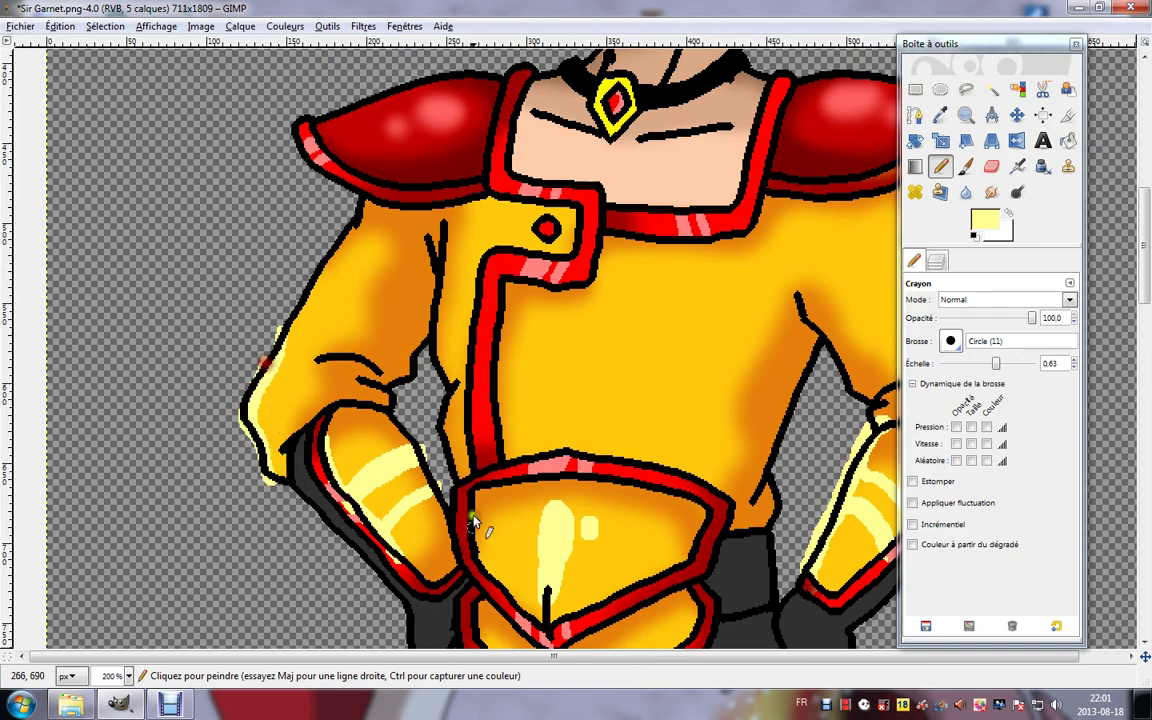
Select the gap between the right-hand arm and the torso on Nouveau calque#2 and cut the highlight spill there from Nouveau calque.
scroll(474, 522, down, 5)
click(993, 92)
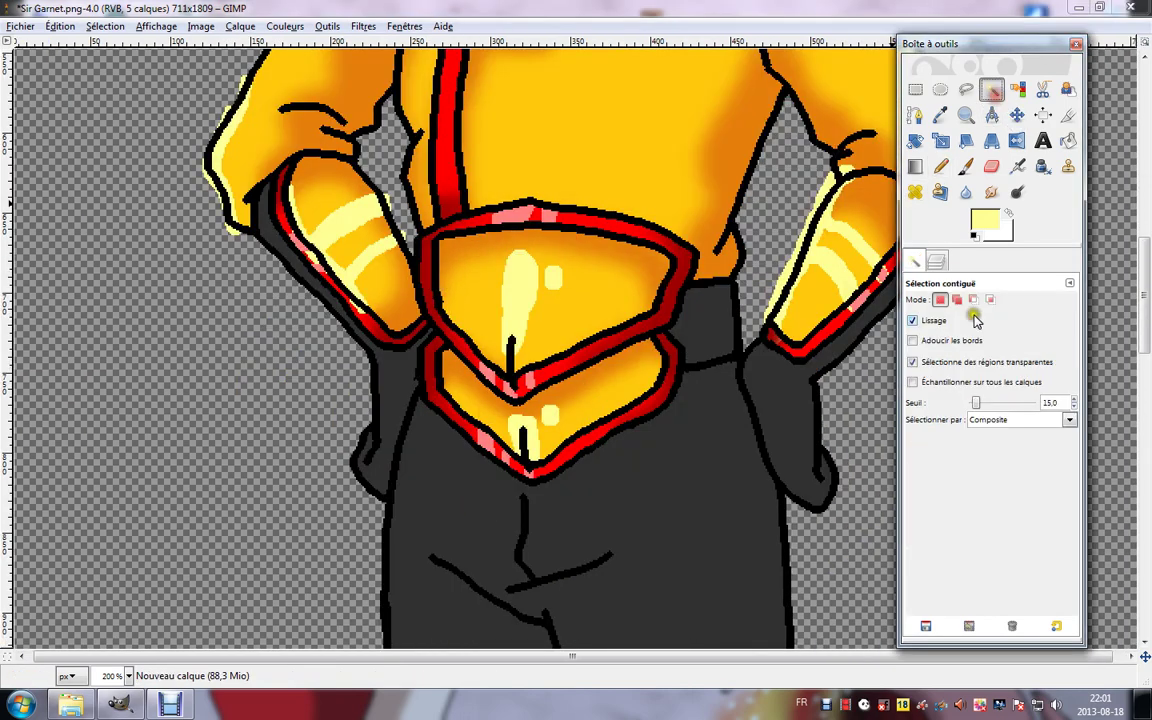
click(936, 261)
click(958, 395)
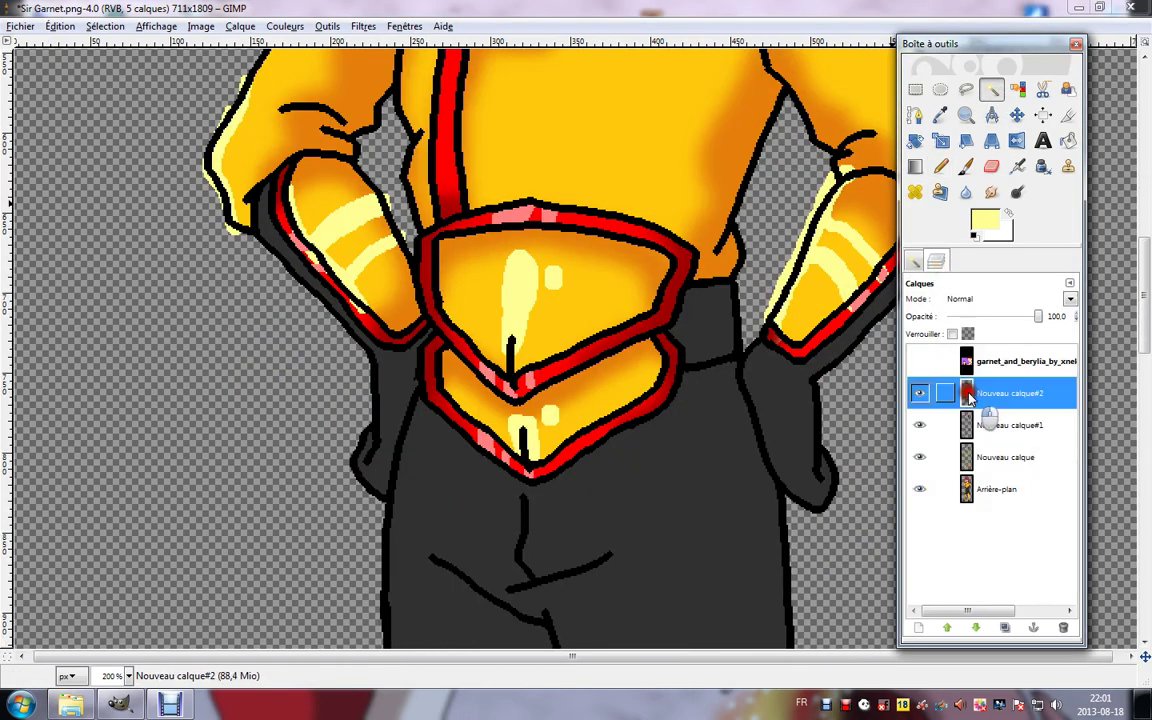
click(797, 207)
click(972, 457)
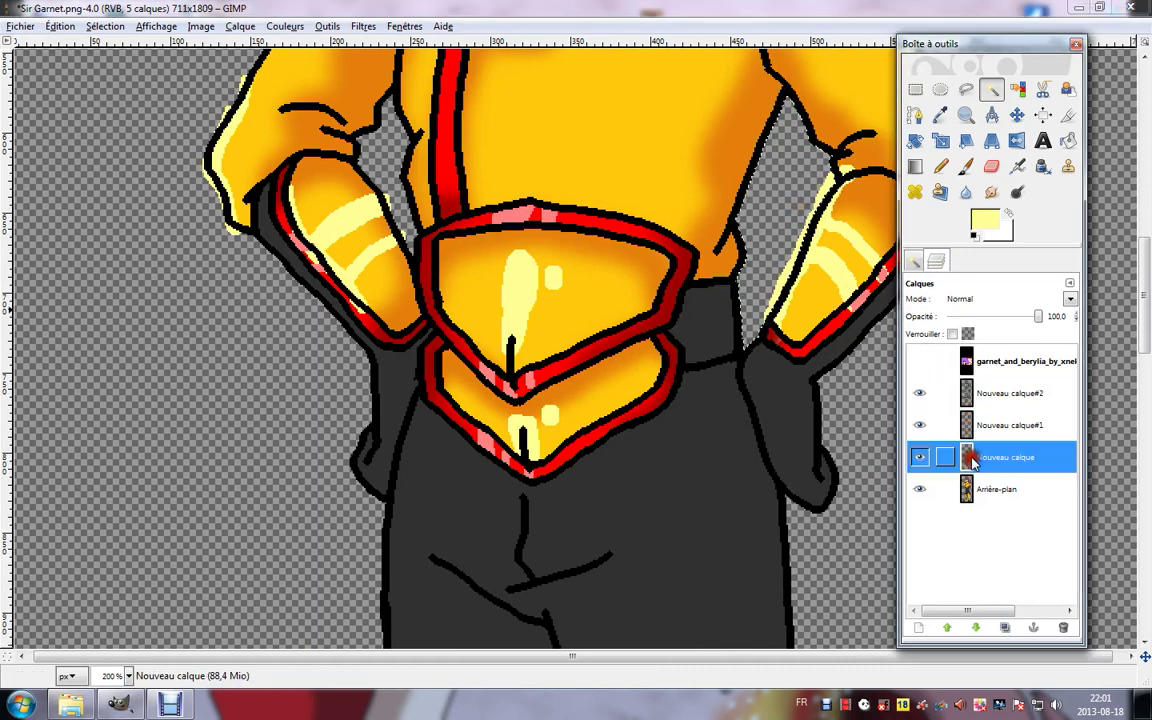
key(ctrl+x)
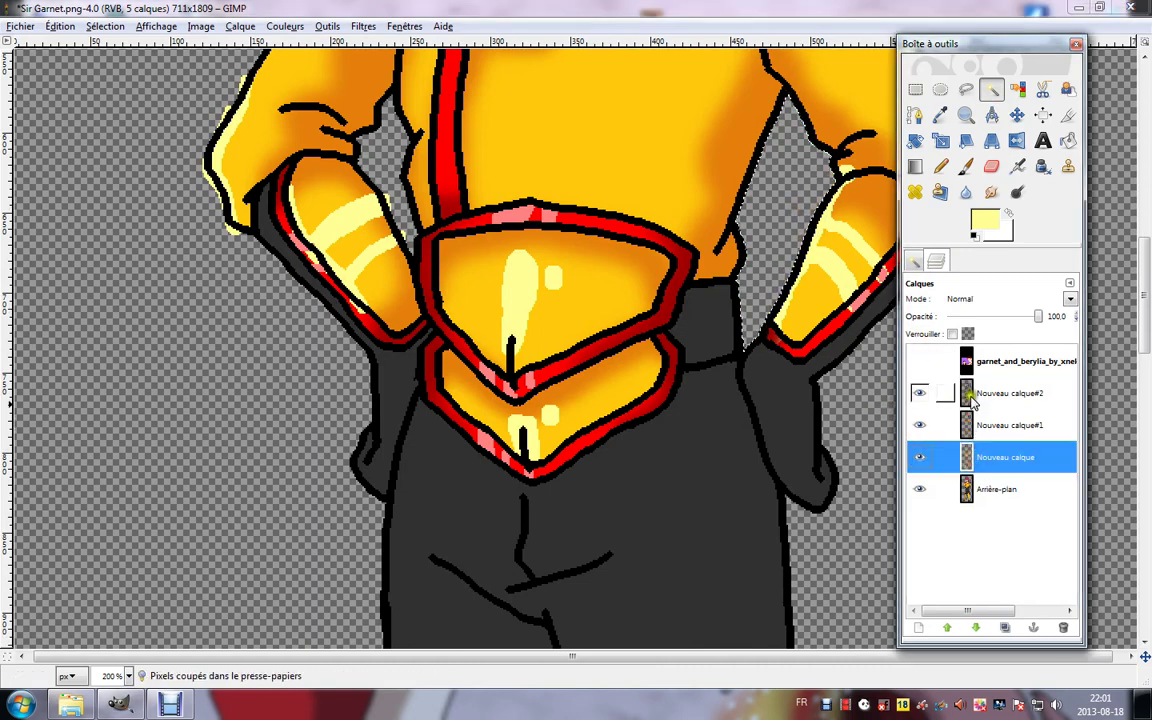
Cut the highlight spill on Nouveau calque from the gap beside the left-hand arm and from that forearm guard's red trim.
click(945, 394)
click(396, 186)
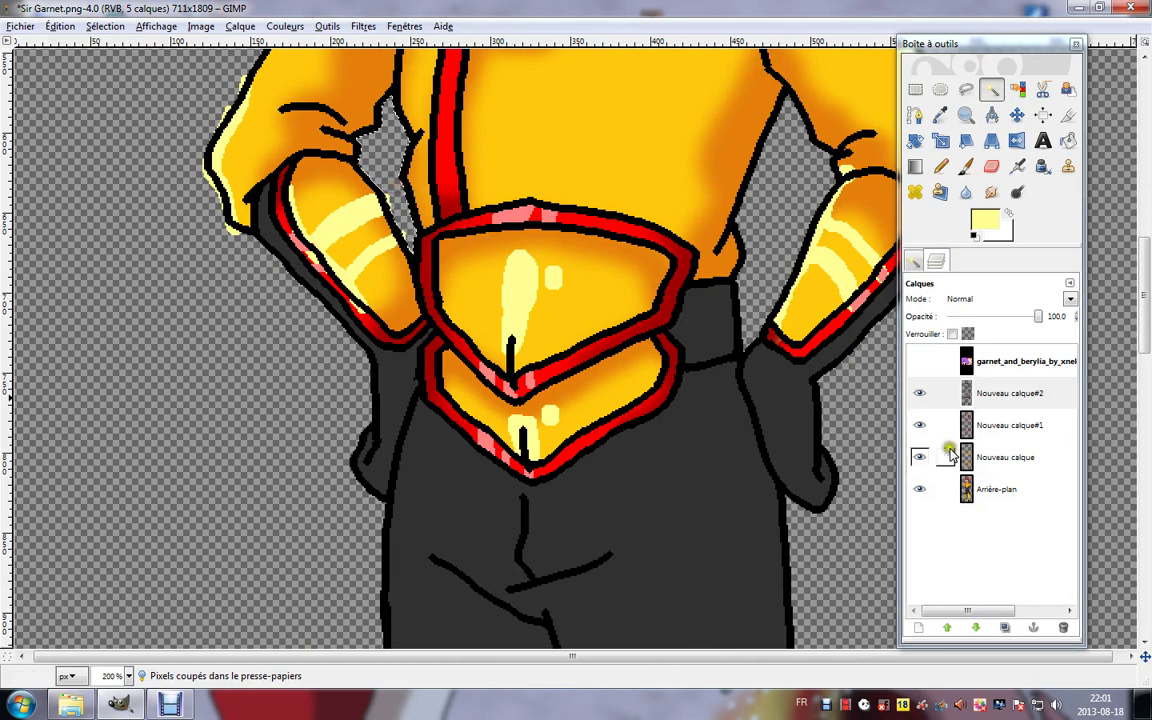
click(966, 456)
key(ctrl+x)
click(966, 396)
click(364, 316)
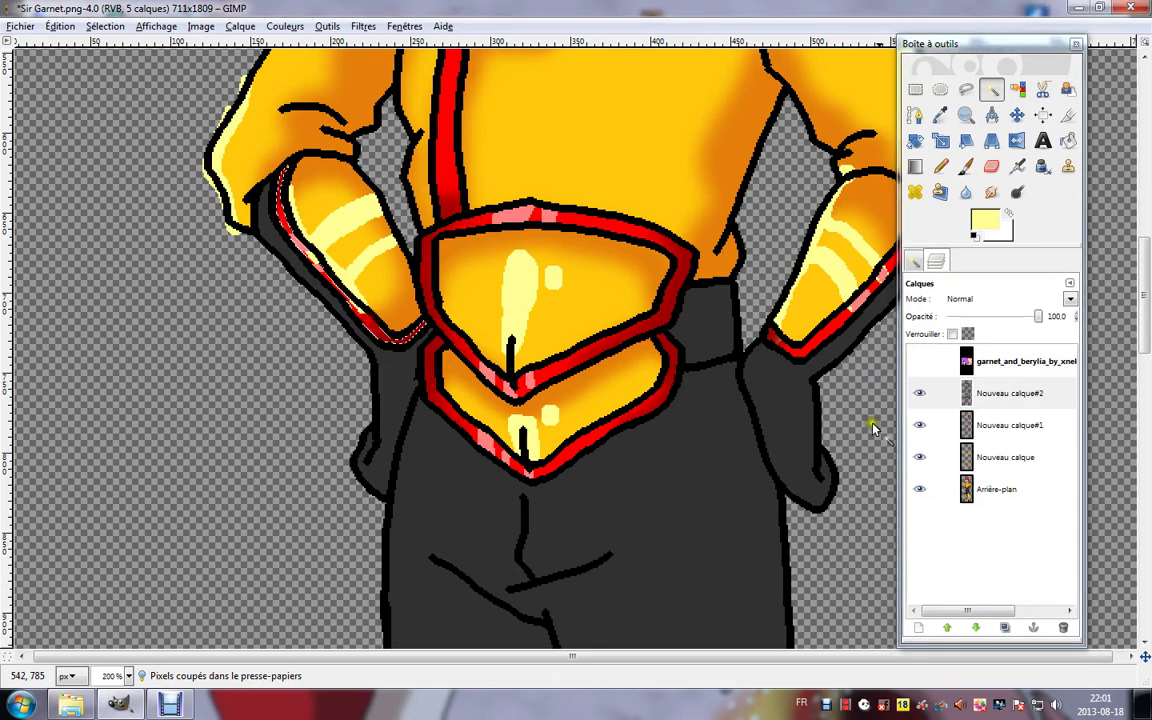
click(967, 456)
key(ctrl+x)
Select the background around the figure on Nouveau calque#2 and cut the highlight spill outside the outline from Nouveau calque.
click(972, 393)
click(265, 386)
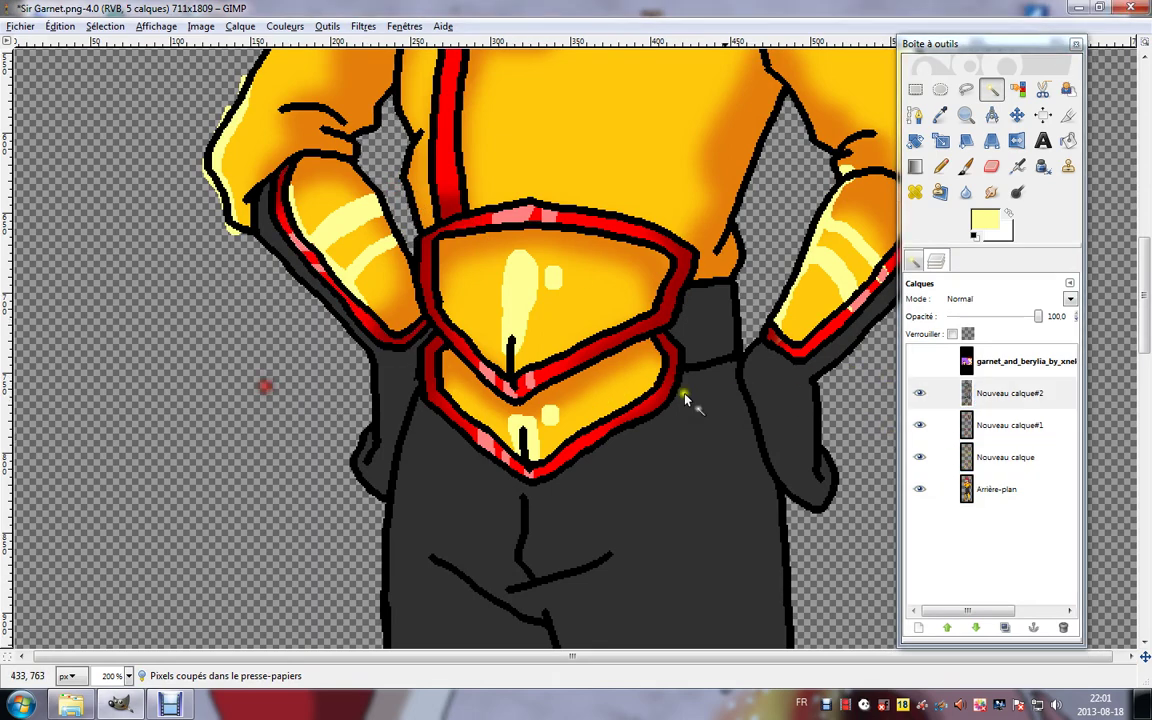
click(971, 456)
key(ctrl+x)
Cut the light yellow spill on Nouveau calque from the red trims of both knee guards, using Nouveau calque#2 for the selections.
click(970, 394)
drag(500, 581, 475, 317)
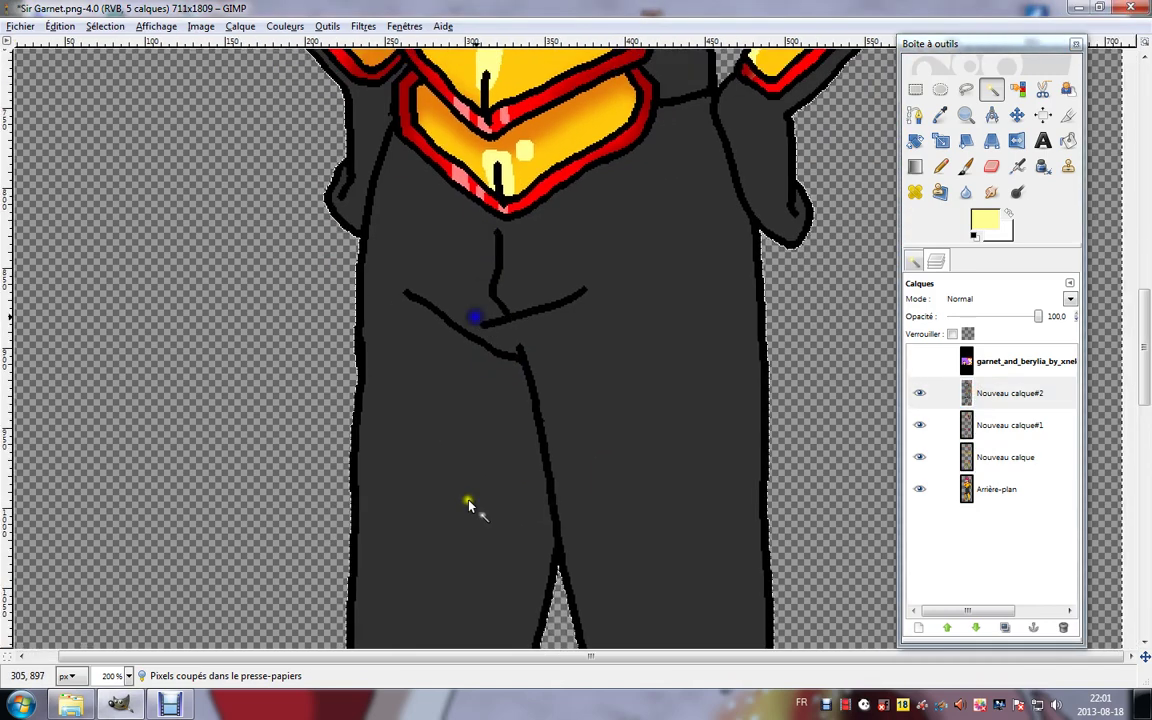
scroll(468, 503, down, 15)
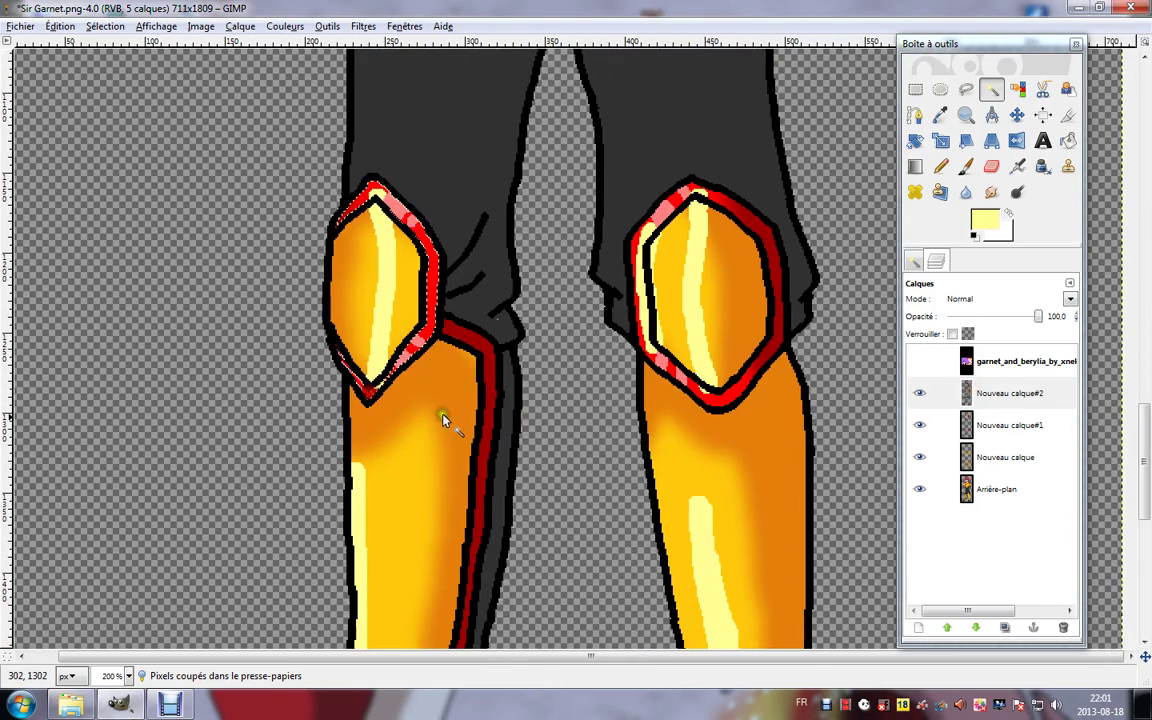
click(1005, 457)
click(1010, 393)
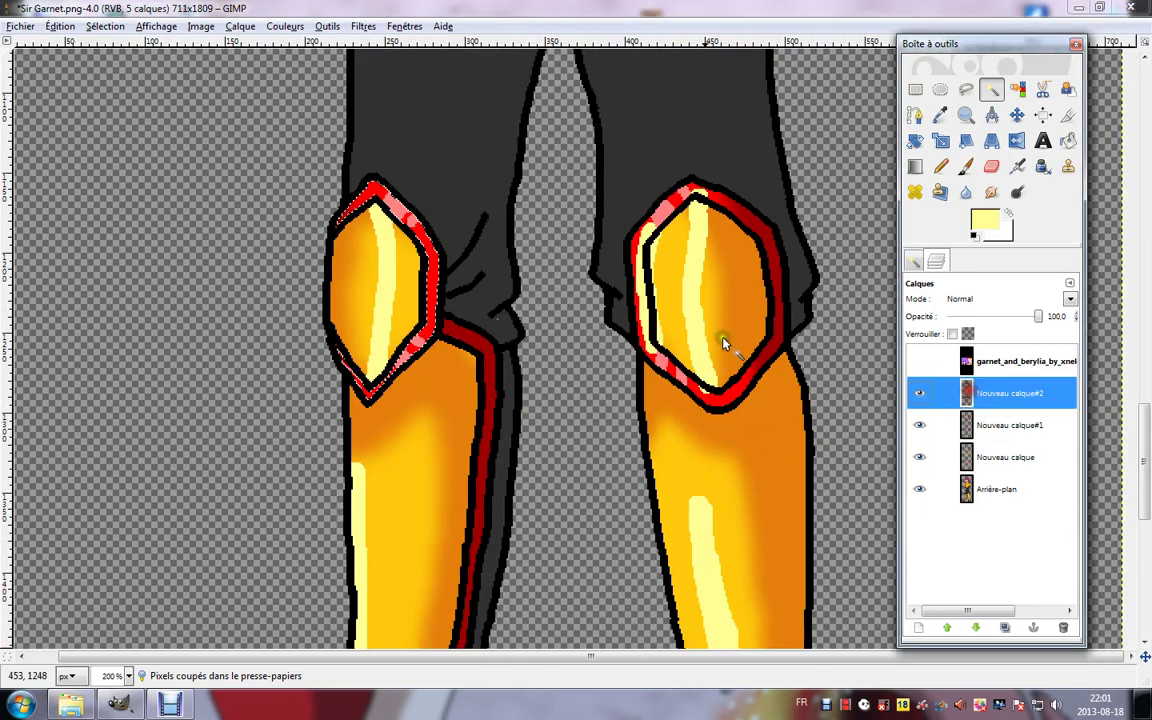
click(645, 241)
click(970, 457)
key(ctrl+x)
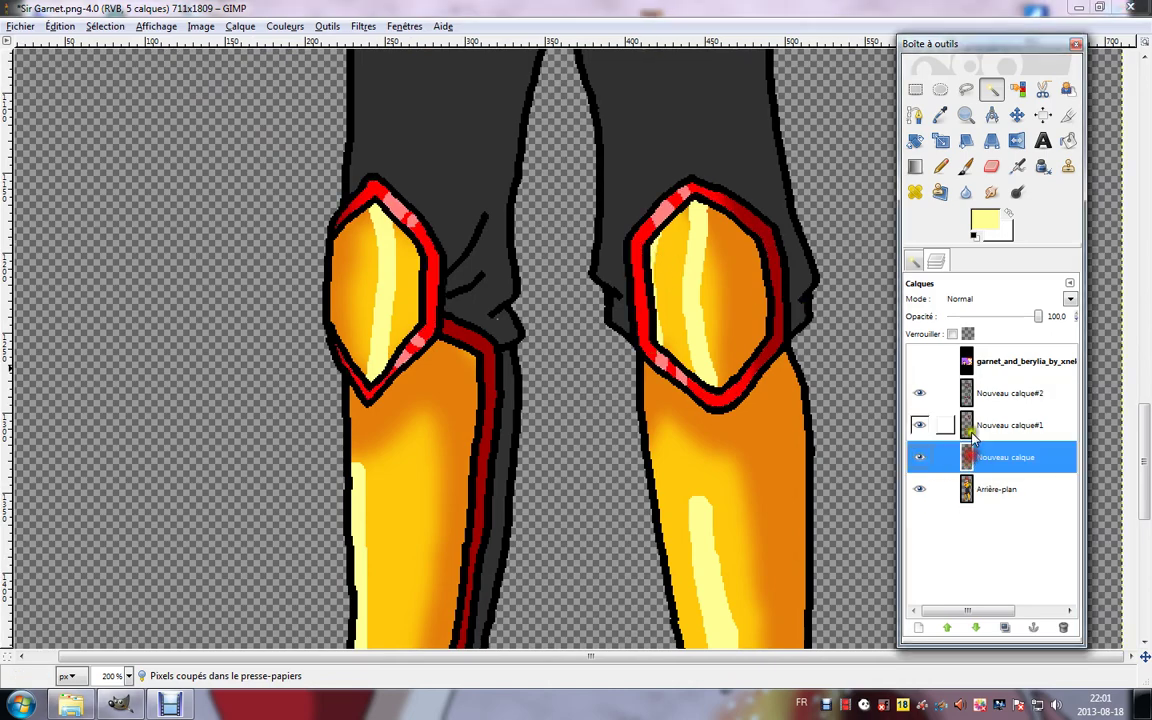
Cut the highlight spill on Nouveau calque from the red trim at the top of the right-hand shoe.
click(995, 393)
scroll(494, 290, down, 12)
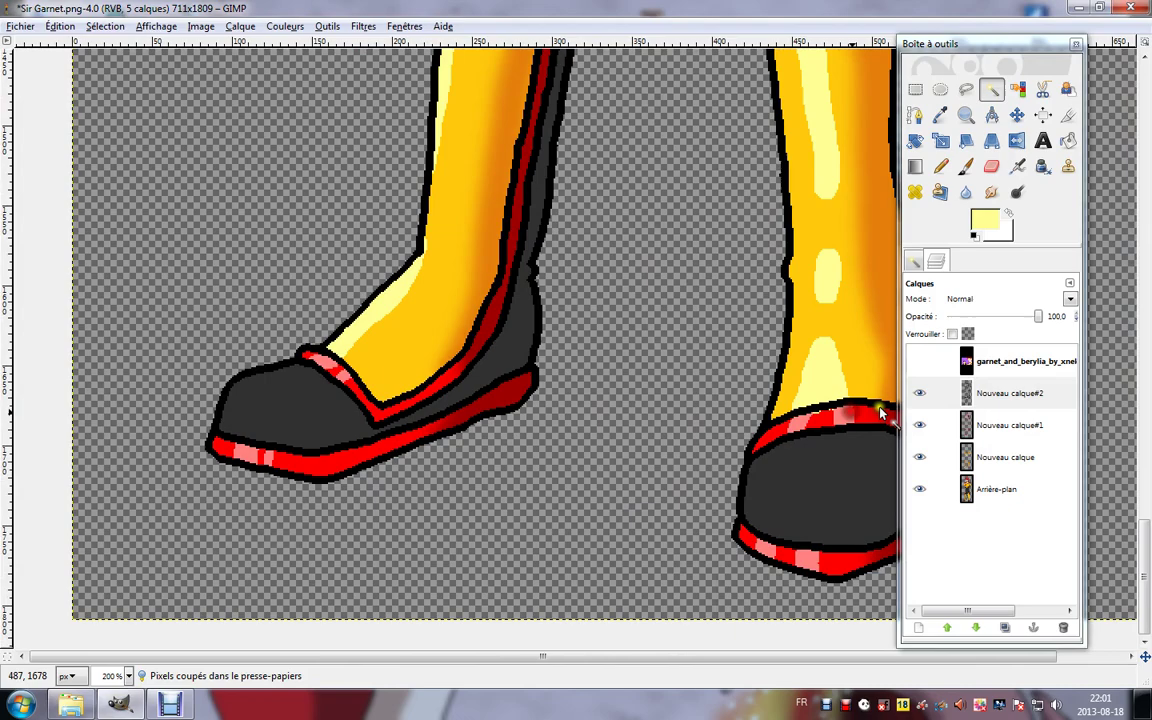
click(977, 455)
click(977, 395)
Select the yellow torso and right-hand sleeve, sample the orange shadow from Nouveau calque, and pencil over the stray highlight at the inner cuff.
scroll(599, 218, up, 12)
scroll(599, 218, up, 15)
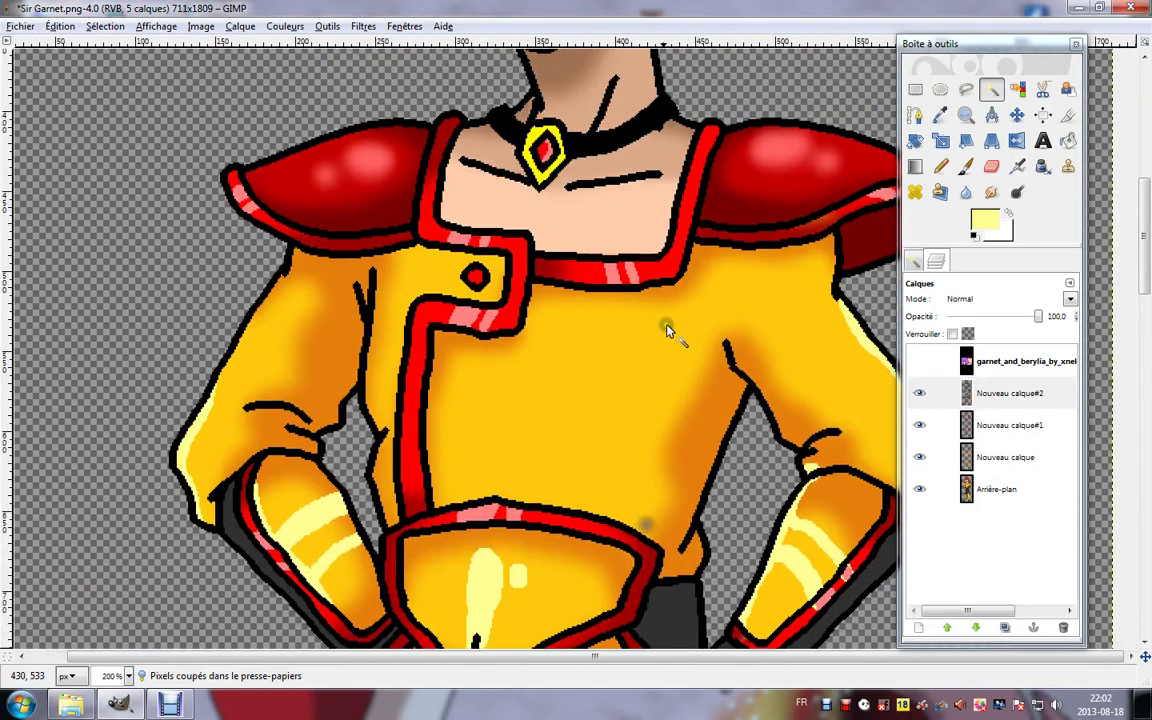
drag(665, 326, 536, 473)
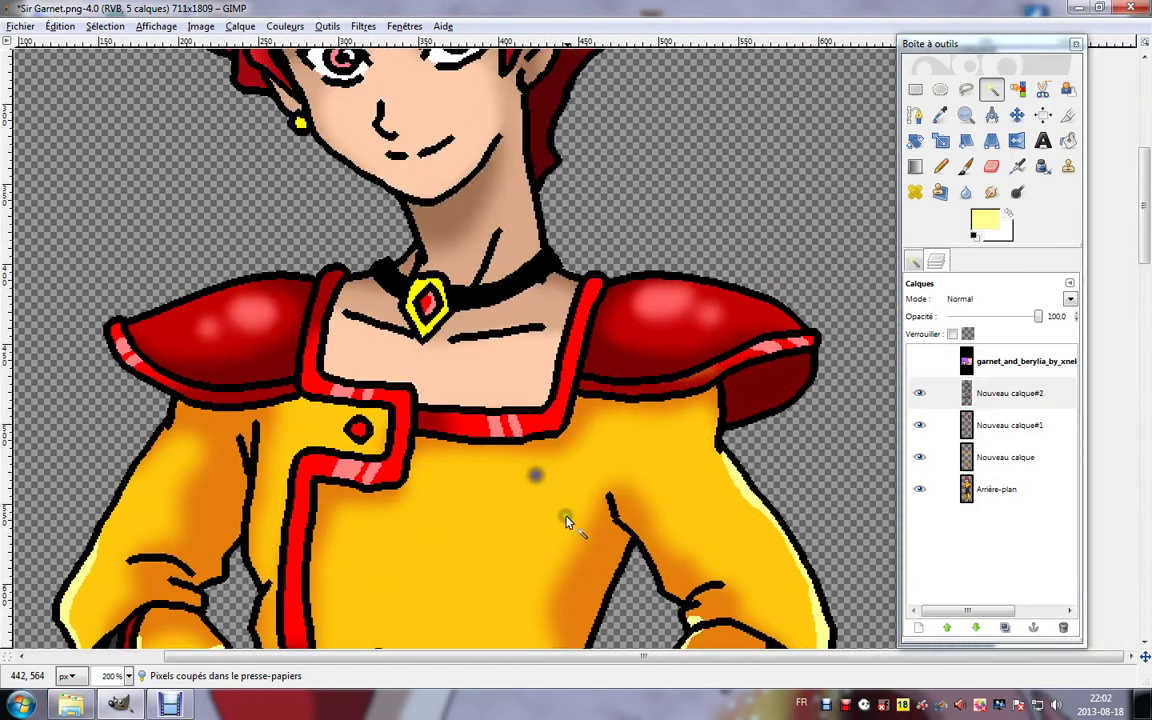
drag(566, 516, 532, 339)
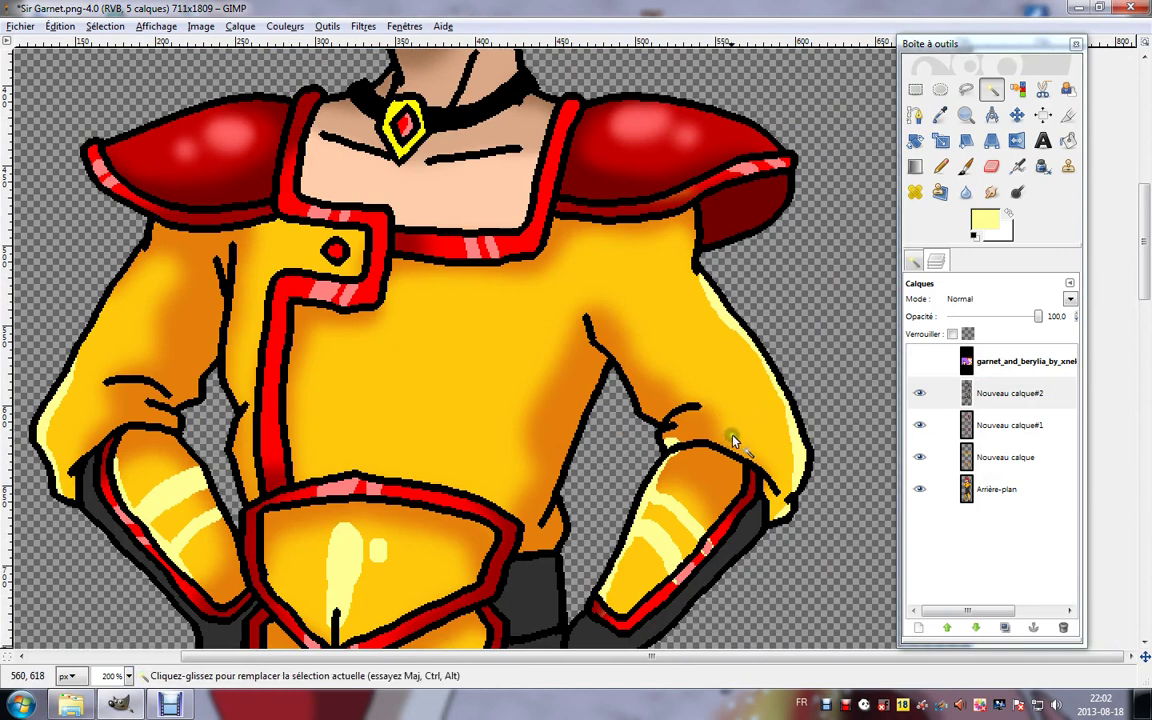
drag(727, 438, 805, 399)
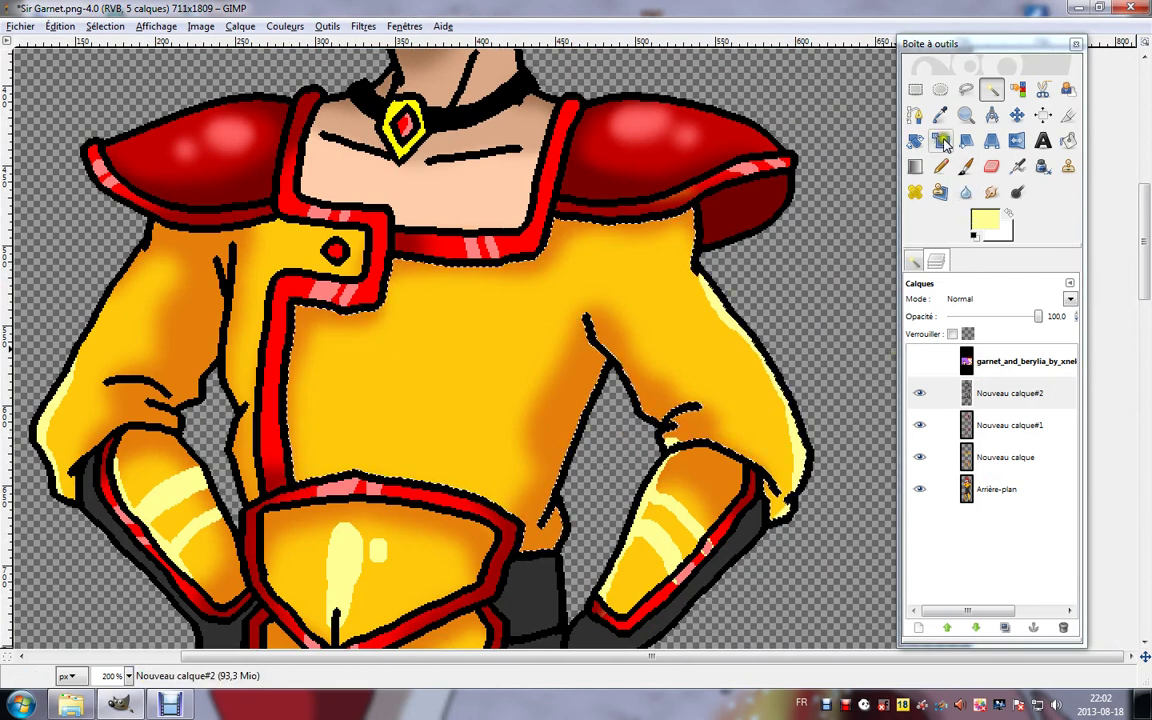
key(o)
click(651, 399)
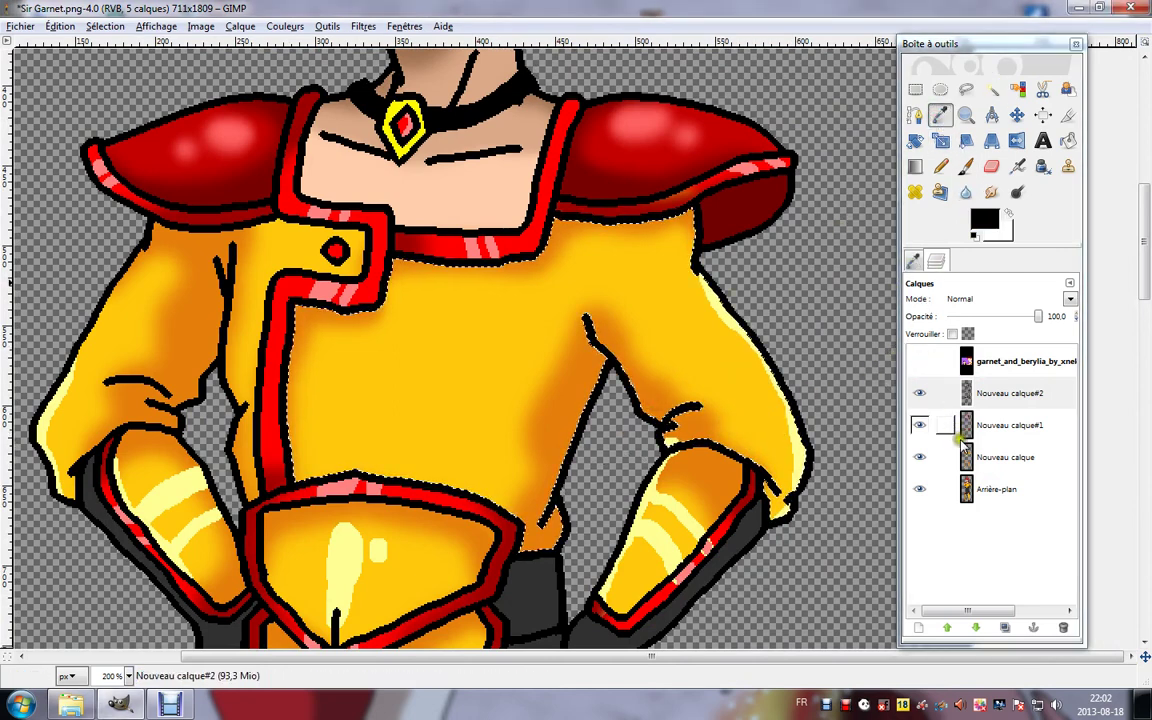
click(972, 458)
drag(975, 462, 975, 460)
click(655, 405)
click(940, 166)
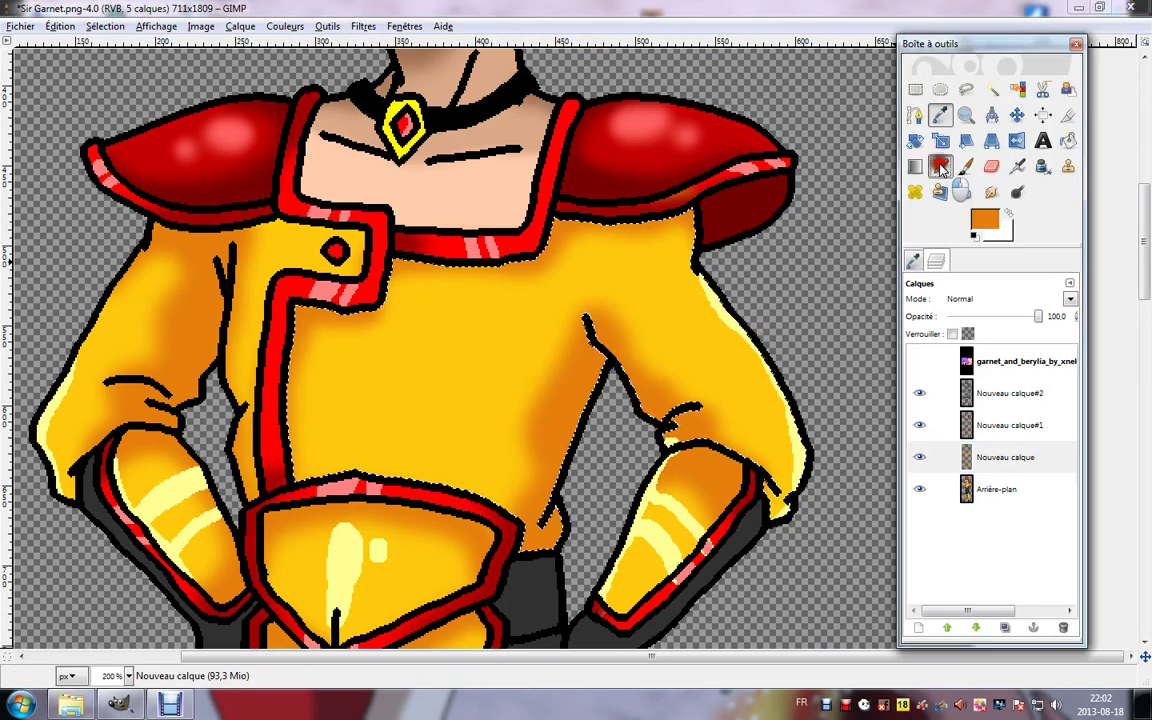
click(666, 438)
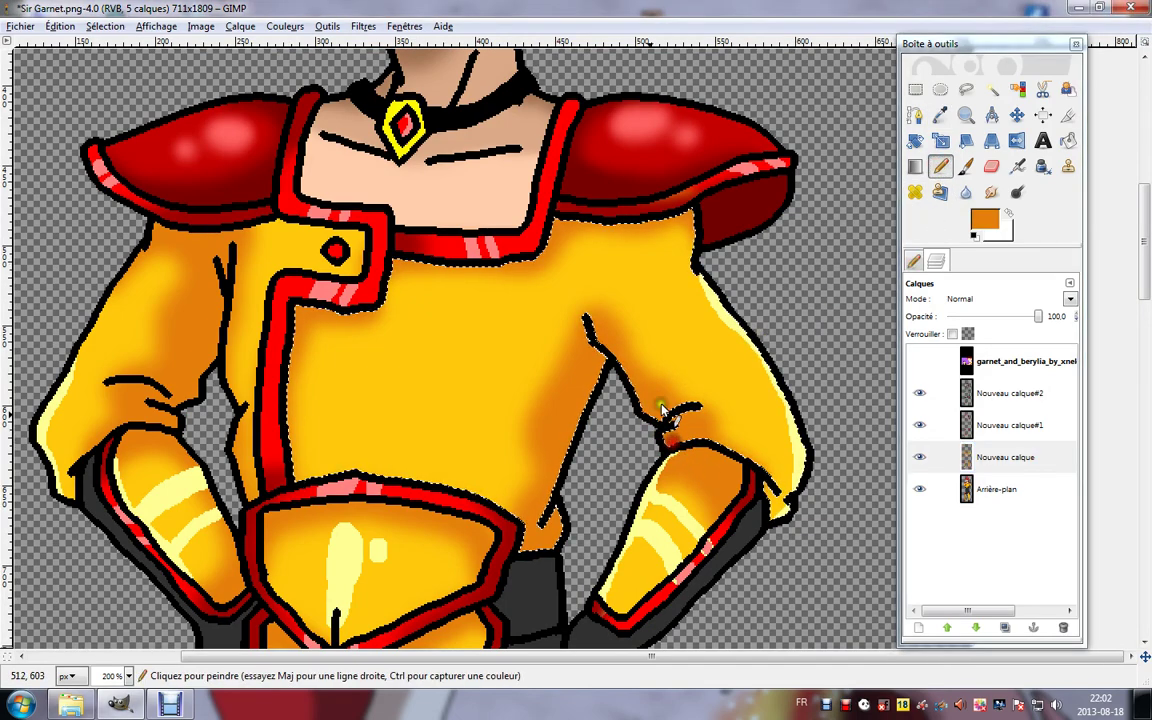
Clear the selection and go over the collar flap beside the red button with the Eraser on Nouveau calque.
drag(261, 472, 428, 422)
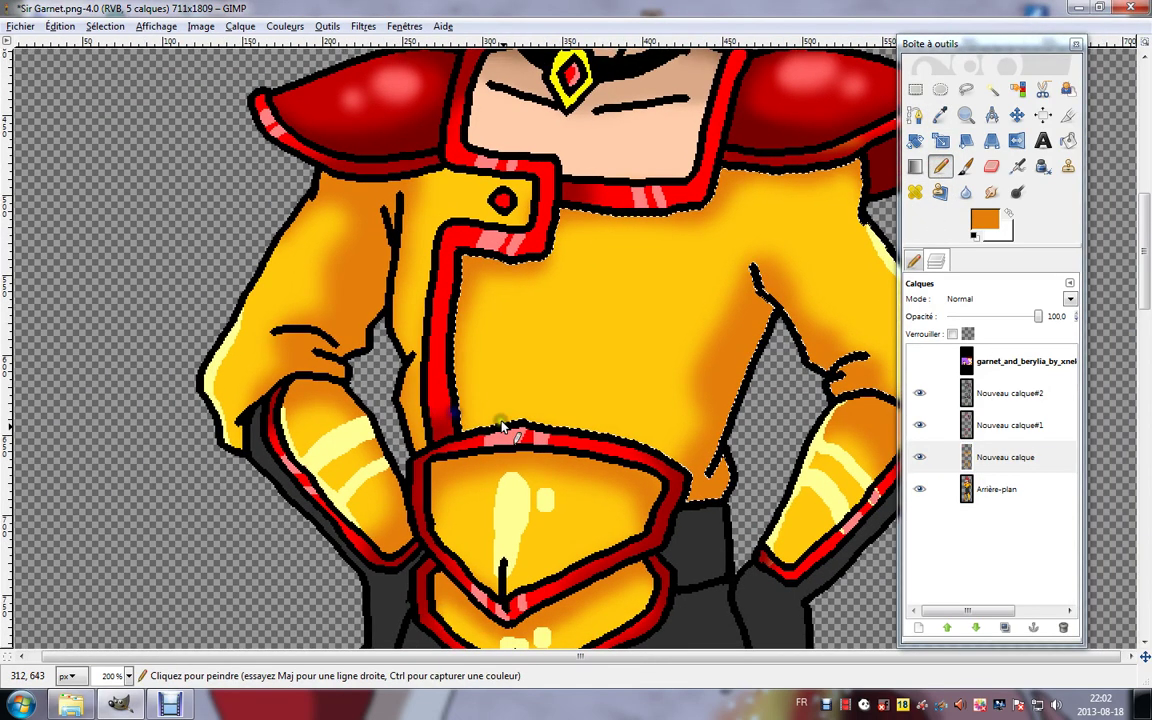
click(915, 89)
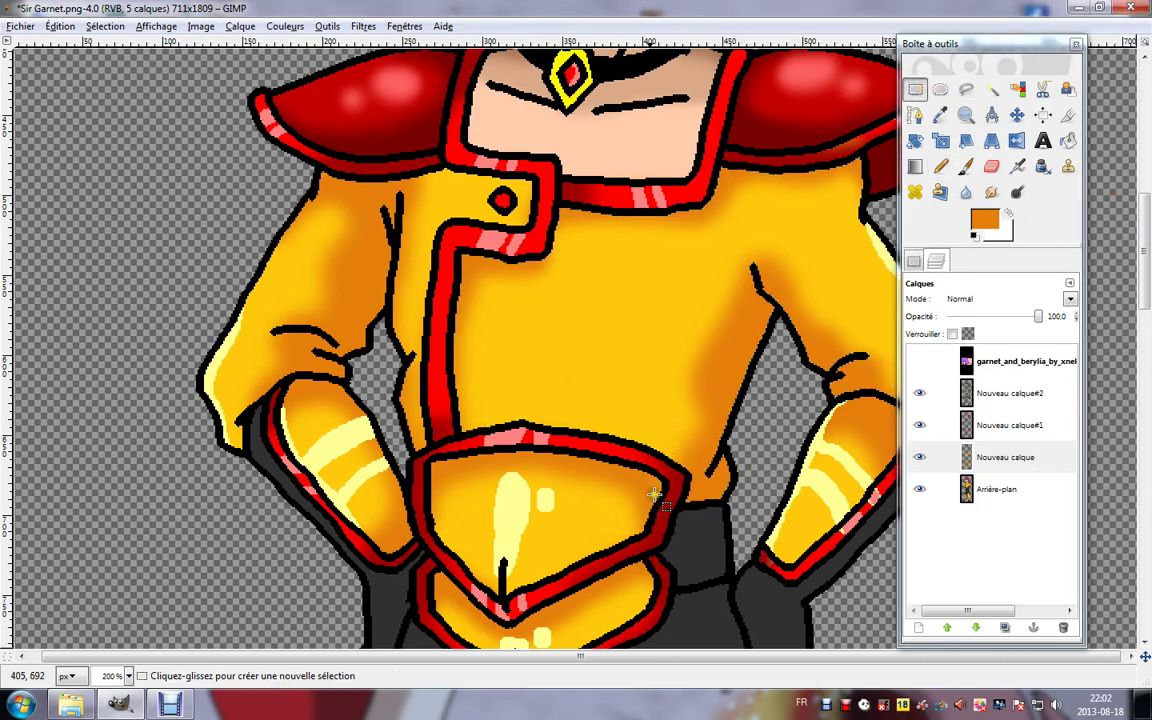
key(shift+e)
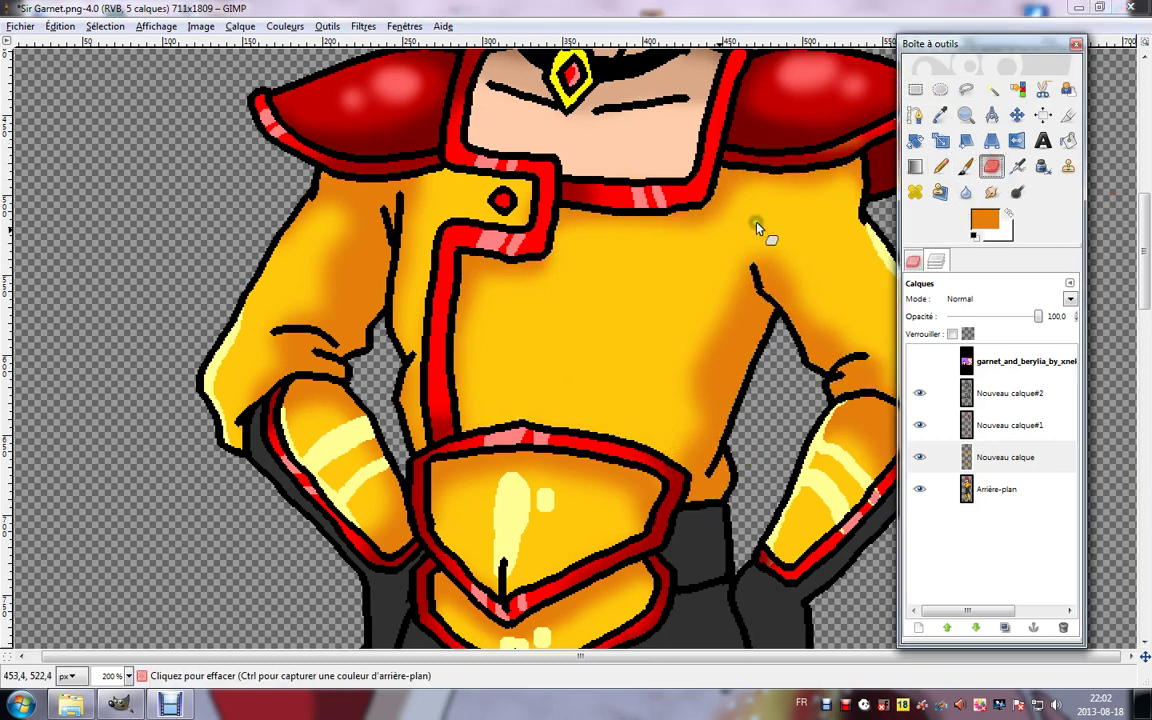
mouse_move(533, 203)
mouse_down()
mouse_move(534, 218)
mouse_move(508, 224)
mouse_move(494, 211)
mouse_move(508, 215)
mouse_up()
scroll(569, 549, down, 6)
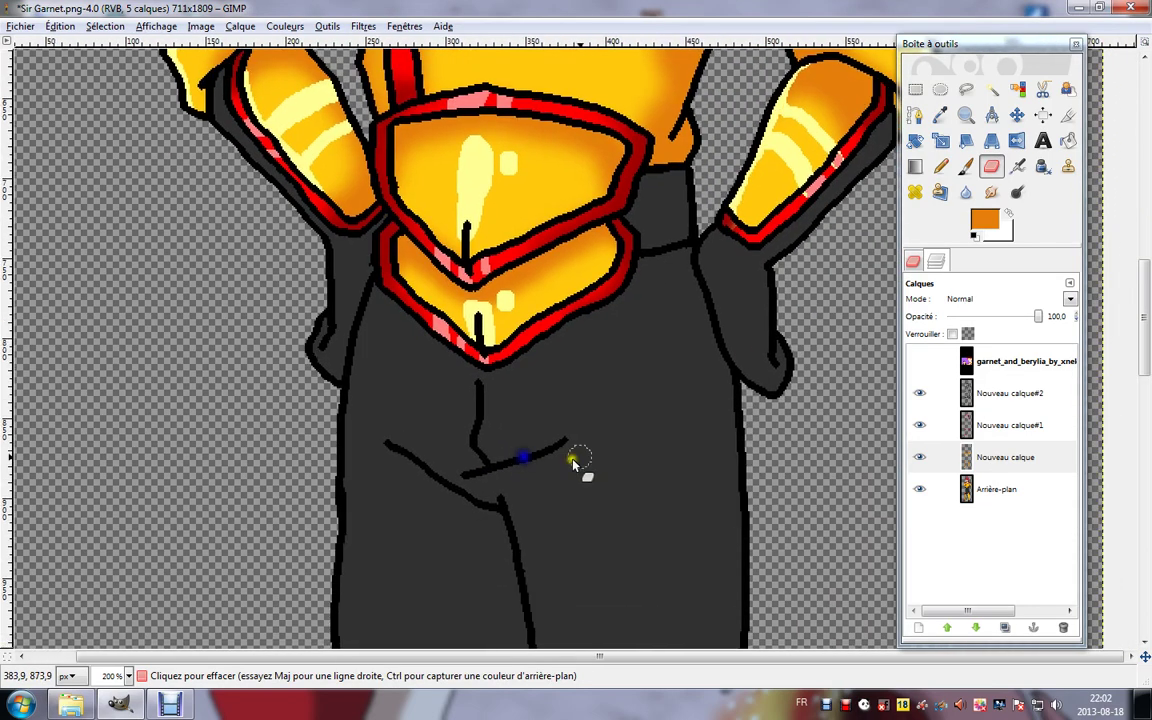
Merge layer Nouveau calque#1 down into Nouveau calque.
right_click(970, 432)
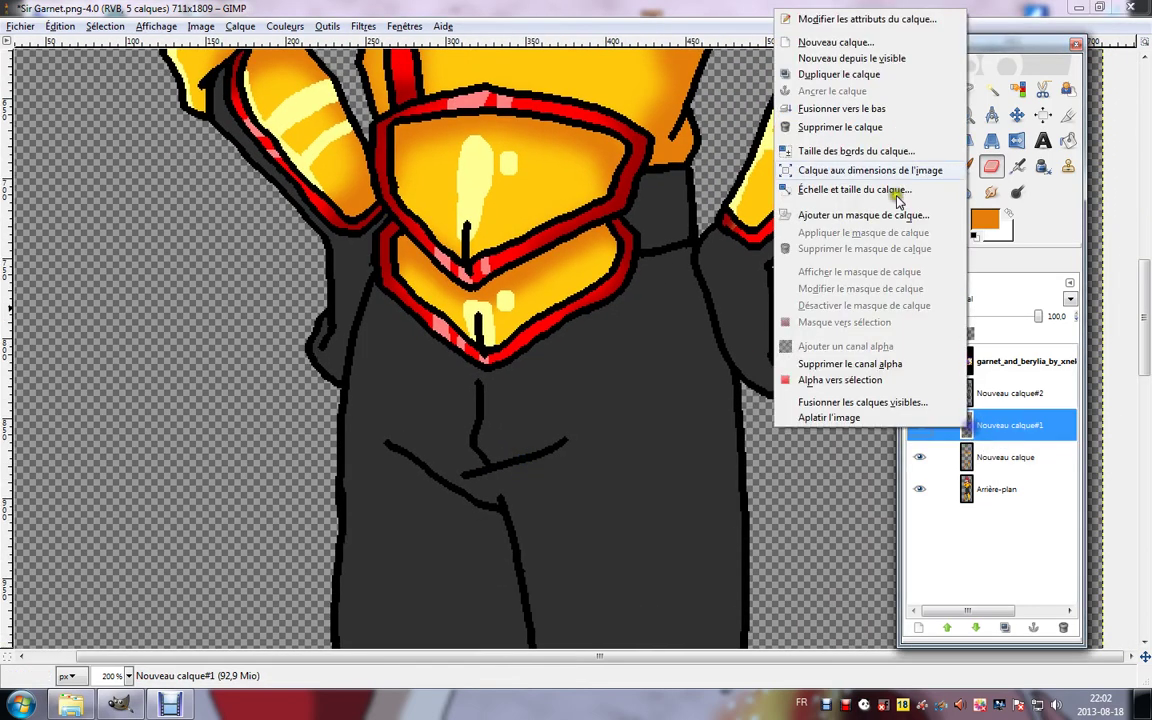
click(815, 108)
Sample the dark grey of the trousers from Arrière-plan and add a new transparent layer directly above that layer.
click(937, 117)
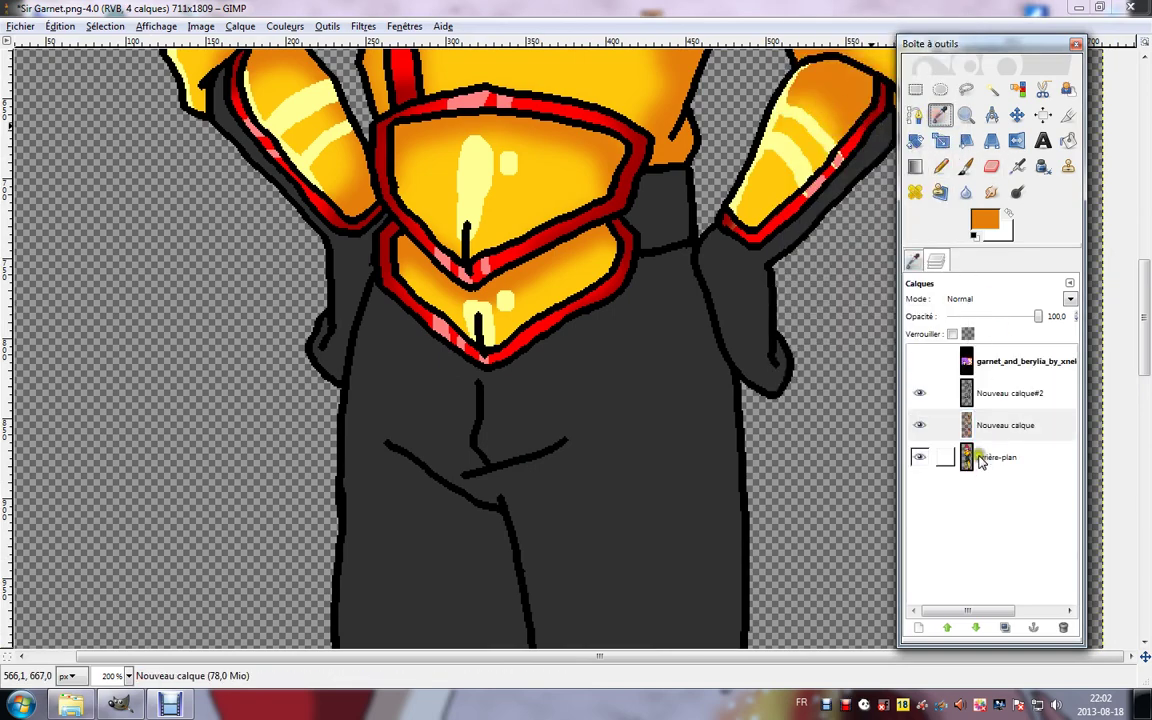
click(996, 457)
click(650, 412)
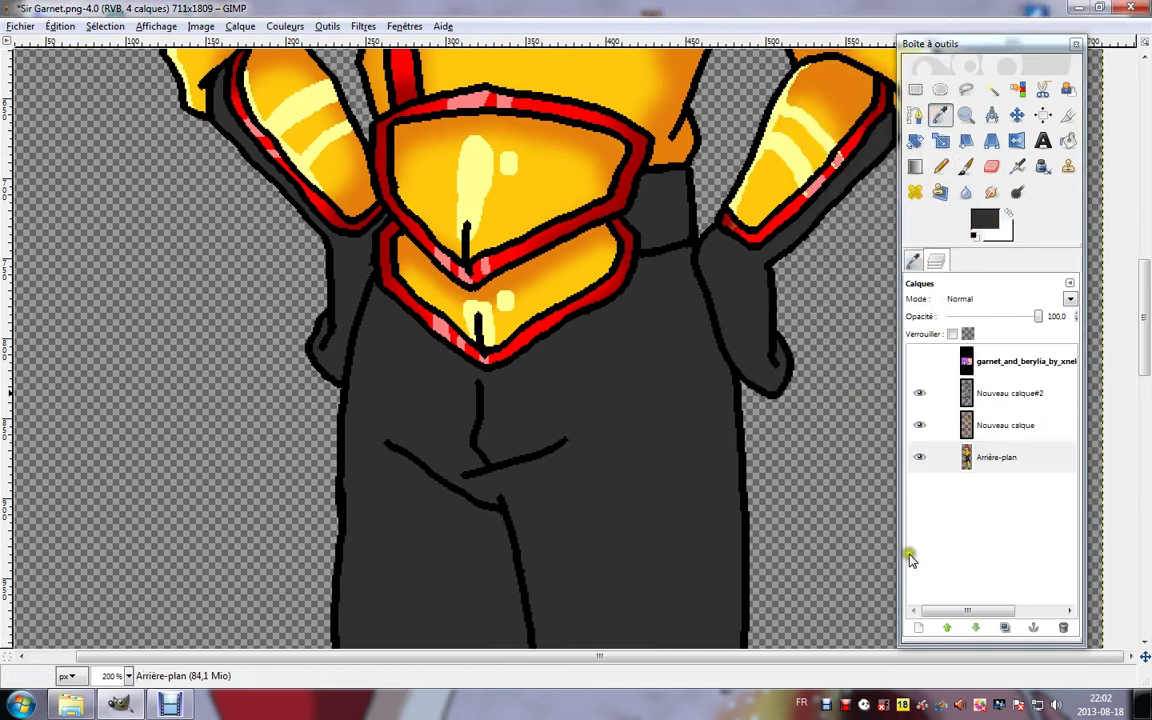
click(918, 627)
click(178, 316)
Activate the Paintbrush and set the foreground colour to the near-black 121212.
click(966, 166)
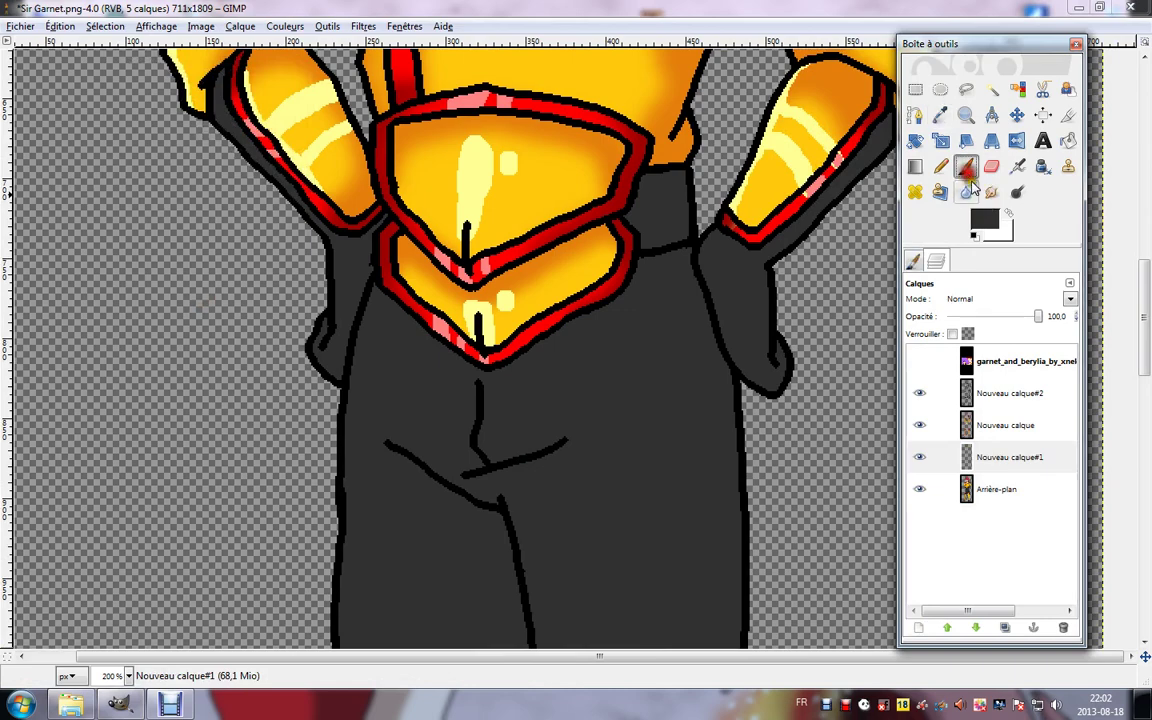
click(972, 222)
drag(181, 230, 131, 258)
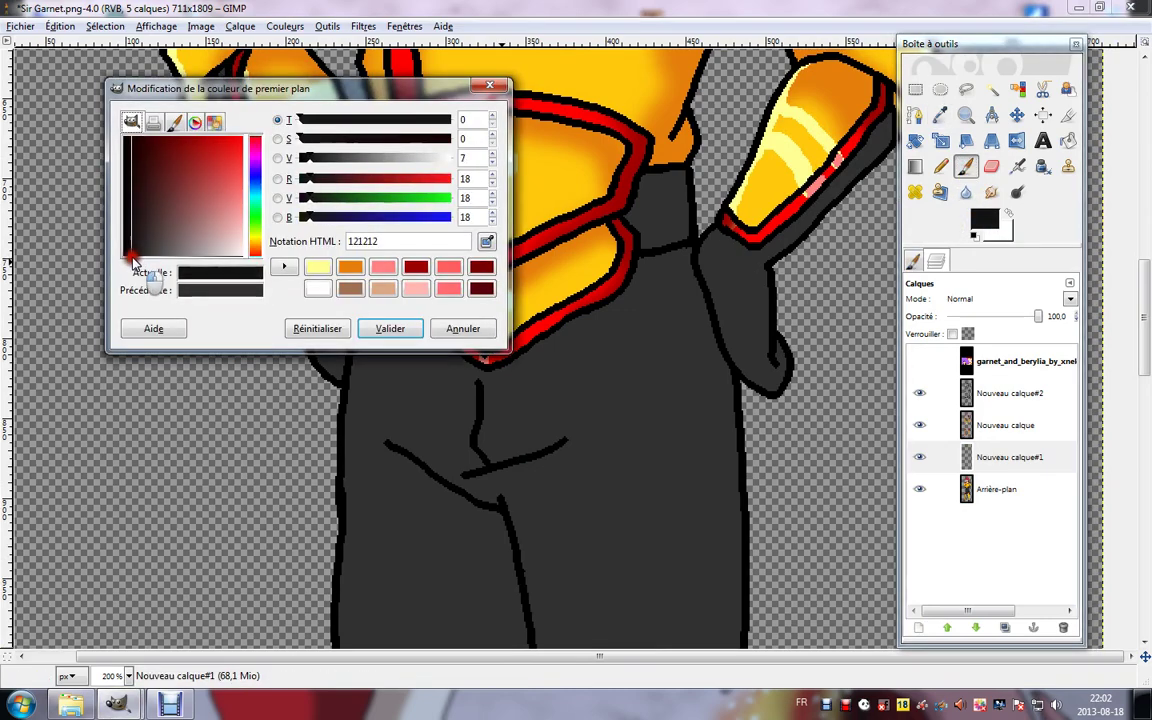
click(390, 328)
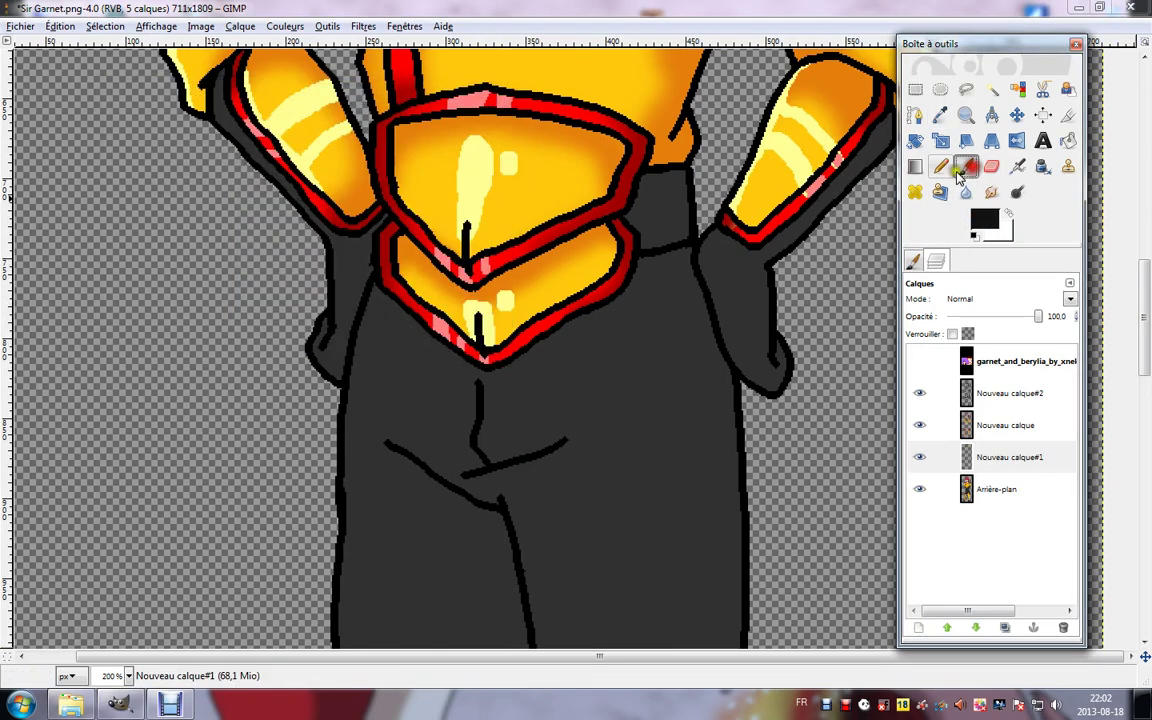
Paint near-black shadows on Nouveau calque#1 over the grey waist piece beside the belt and along the grey edges of both forearm cuffs.
drag(644, 260, 488, 391)
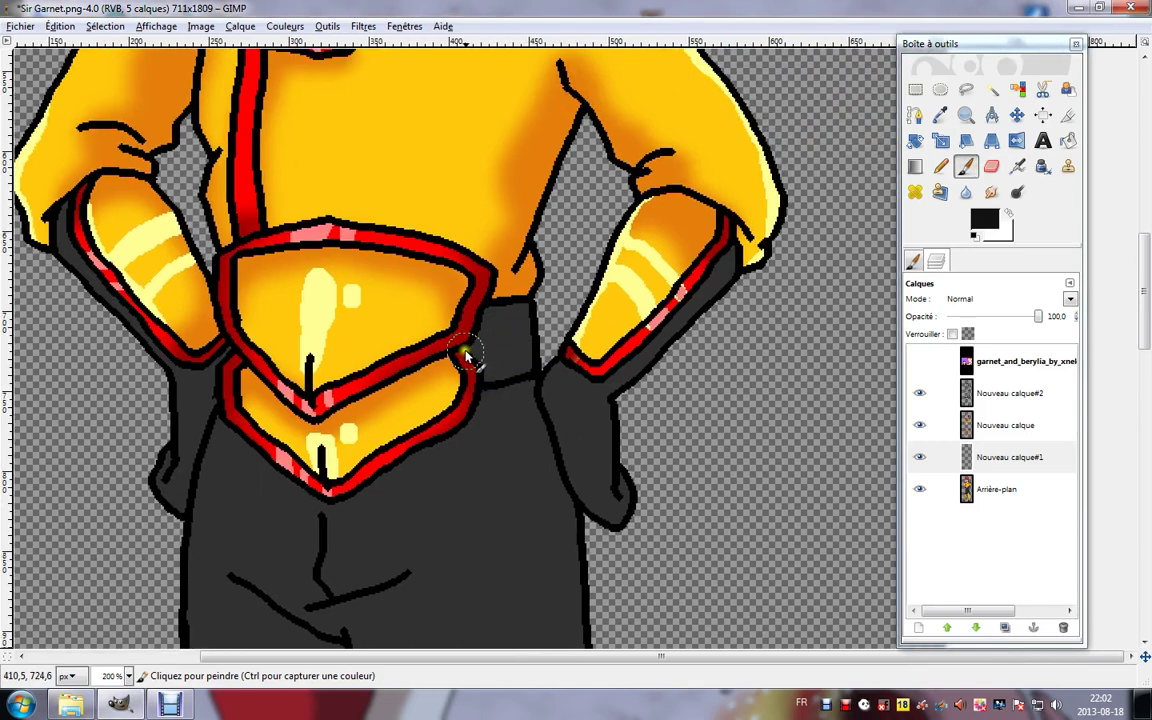
mouse_move(509, 333)
mouse_down()
mouse_move(514, 310)
mouse_move(549, 292)
mouse_up()
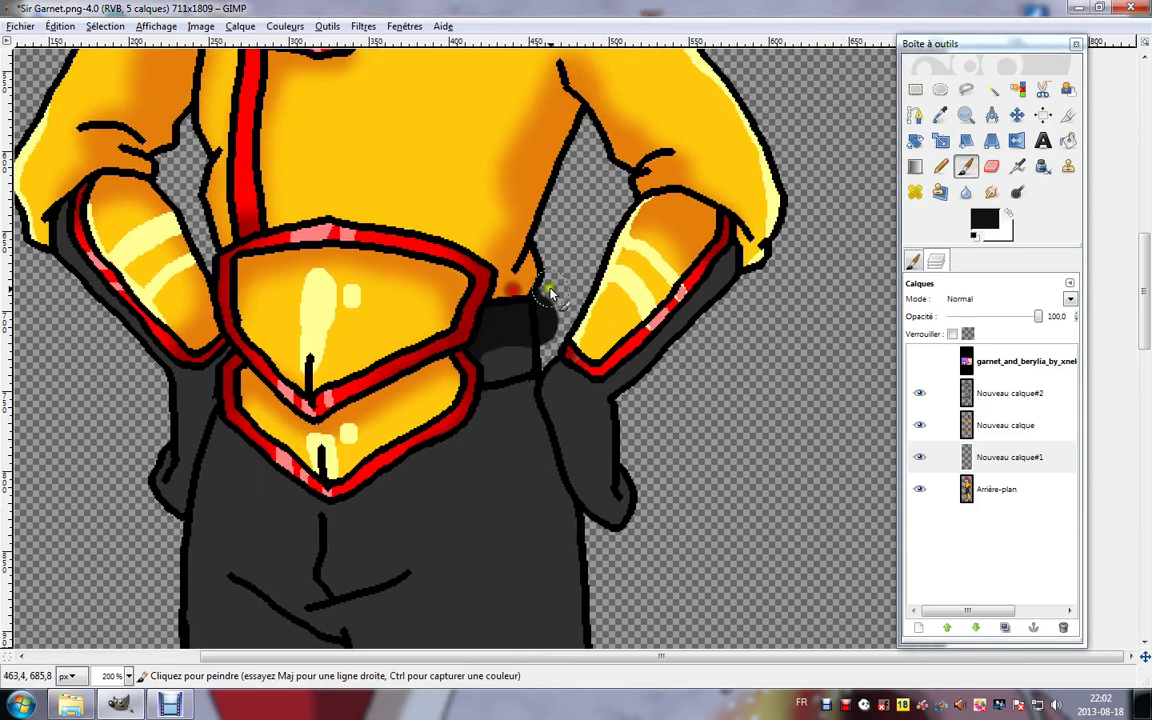
mouse_move(700, 272)
mouse_down()
mouse_move(725, 255)
mouse_move(627, 347)
mouse_move(580, 367)
mouse_move(616, 372)
mouse_up()
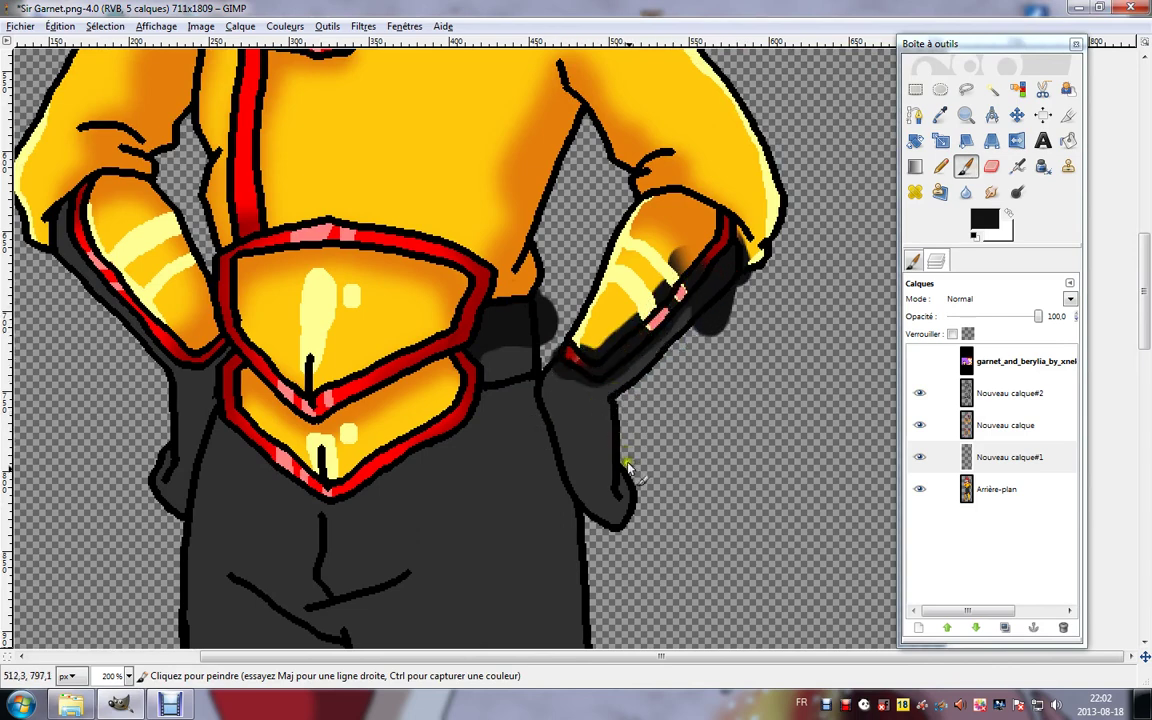
drag(218, 444, 390, 407)
drag(265, 208, 241, 203)
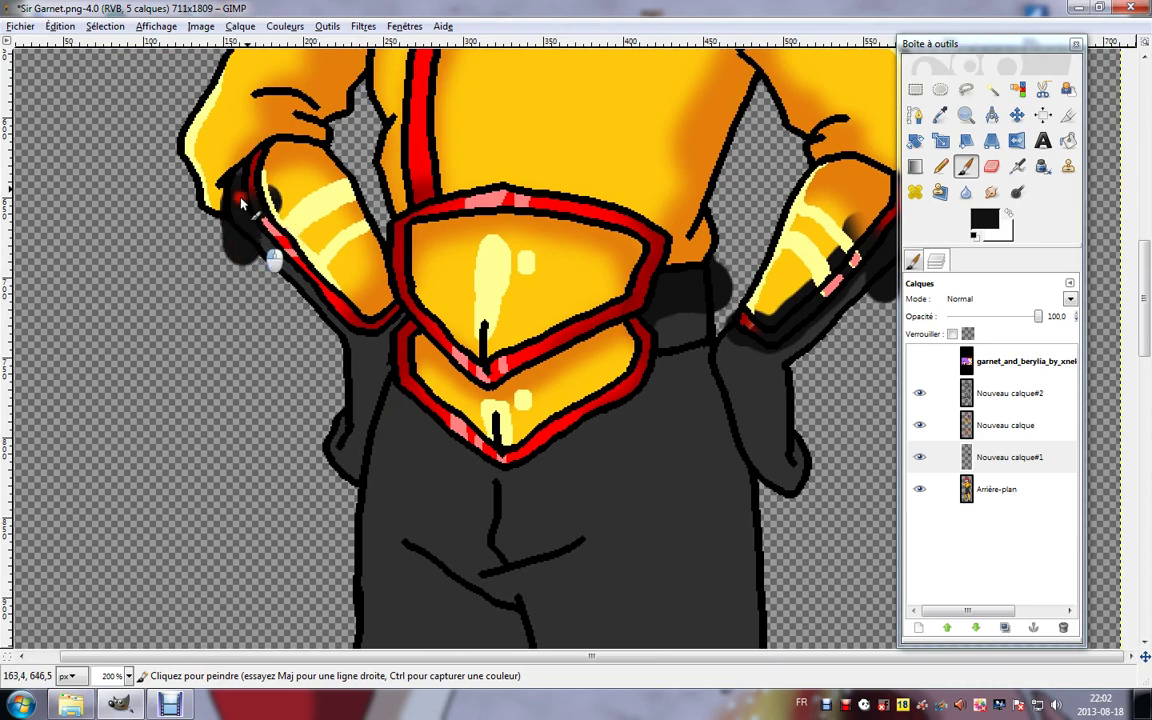
Paint the near-black shadow down the inner side of the left-hand trouser leg, from the crotch fold to the folds beside the knee guard.
scroll(437, 465, down, 3)
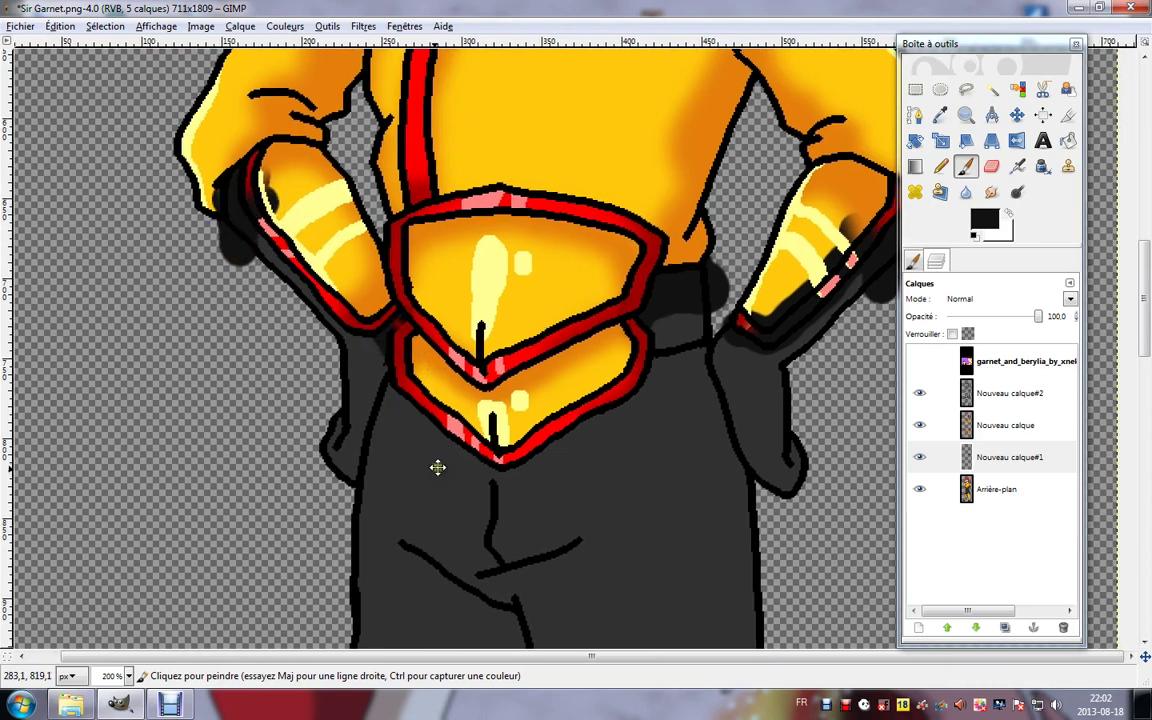
scroll(433, 455, down, 3)
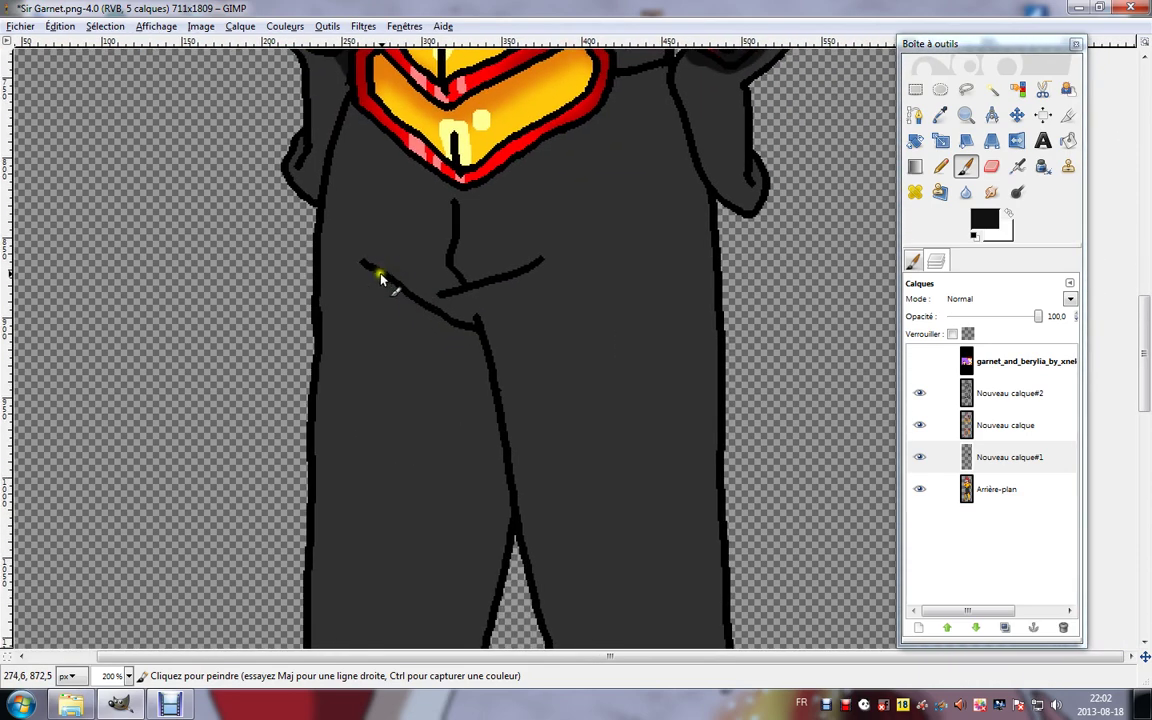
mouse_move(381, 268)
mouse_down()
mouse_move(429, 419)
mouse_move(433, 622)
mouse_up()
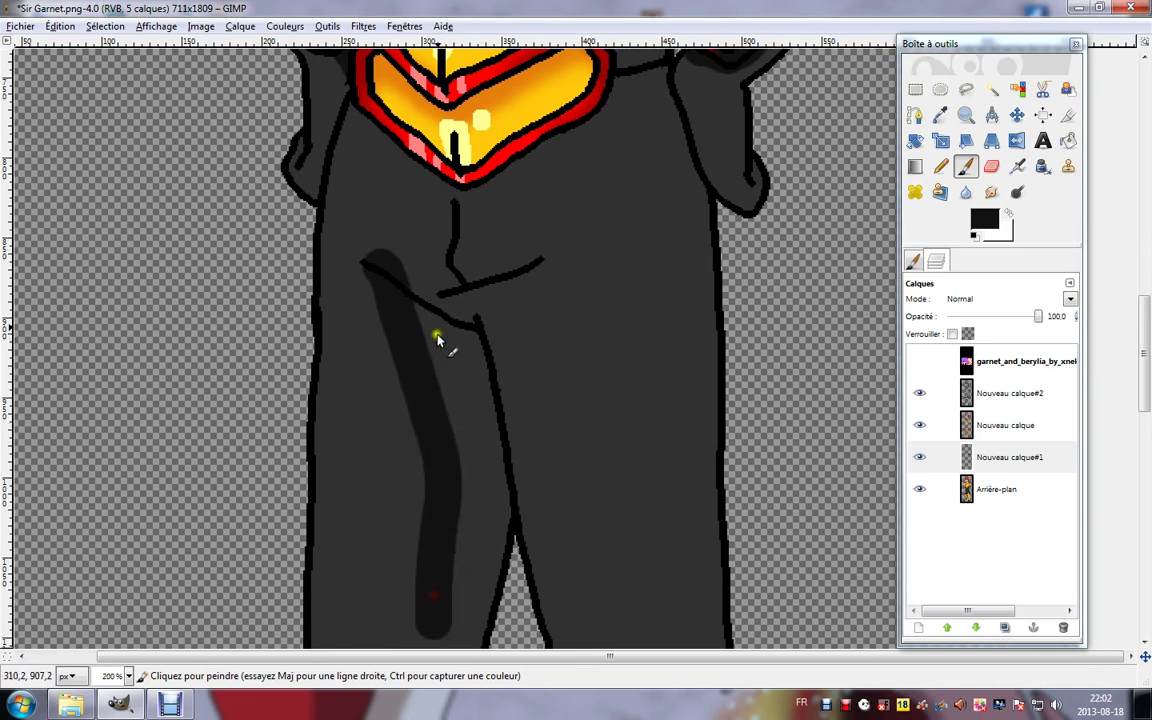
mouse_move(370, 268)
mouse_down()
mouse_move(455, 406)
mouse_move(488, 419)
mouse_move(478, 406)
mouse_move(468, 530)
mouse_up()
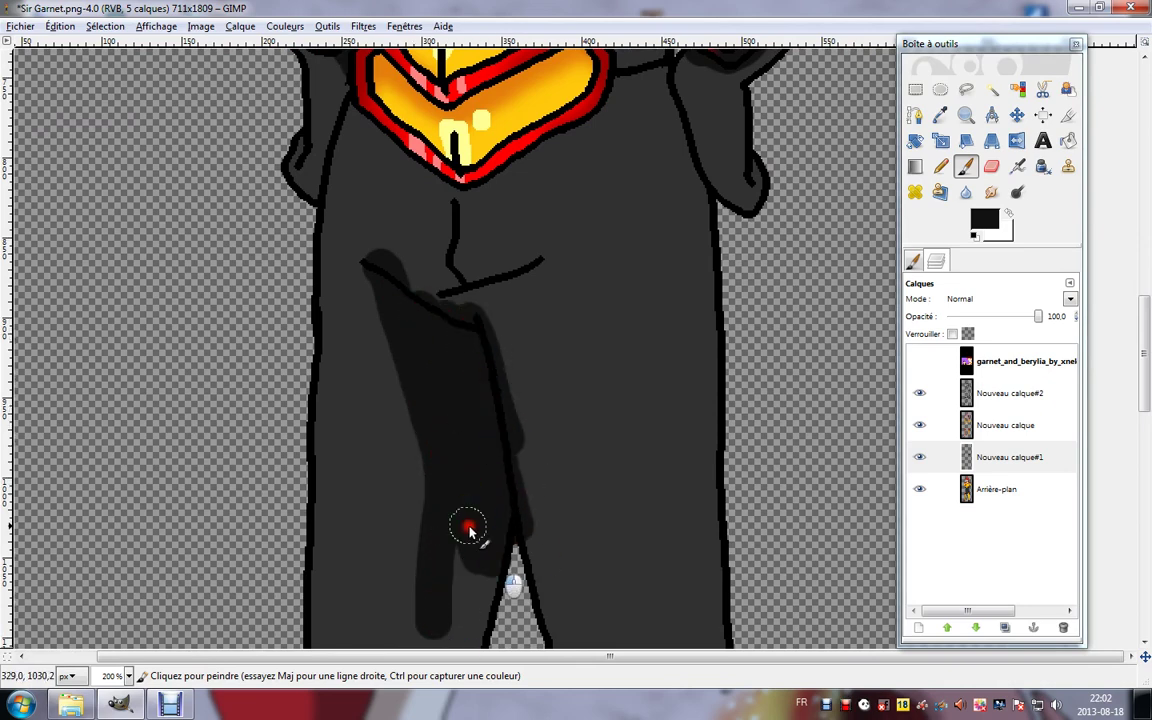
scroll(469, 530, down, 5)
mouse_move(440, 140)
mouse_down()
mouse_move(458, 518)
mouse_move(429, 570)
mouse_move(436, 580)
mouse_move(485, 520)
mouse_move(491, 638)
mouse_up()
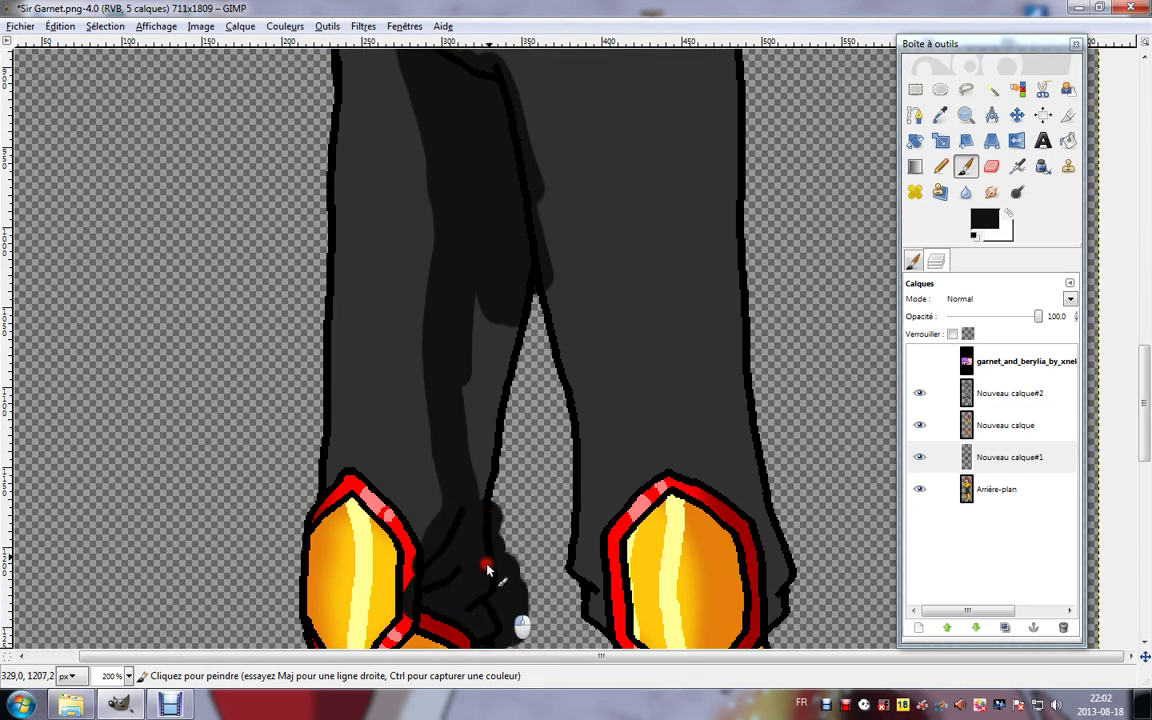
mouse_move(487, 565)
mouse_down()
mouse_move(509, 363)
mouse_move(478, 293)
mouse_move(468, 405)
mouse_up()
scroll(450, 460, down, 3)
scroll(450, 450, up, 4)
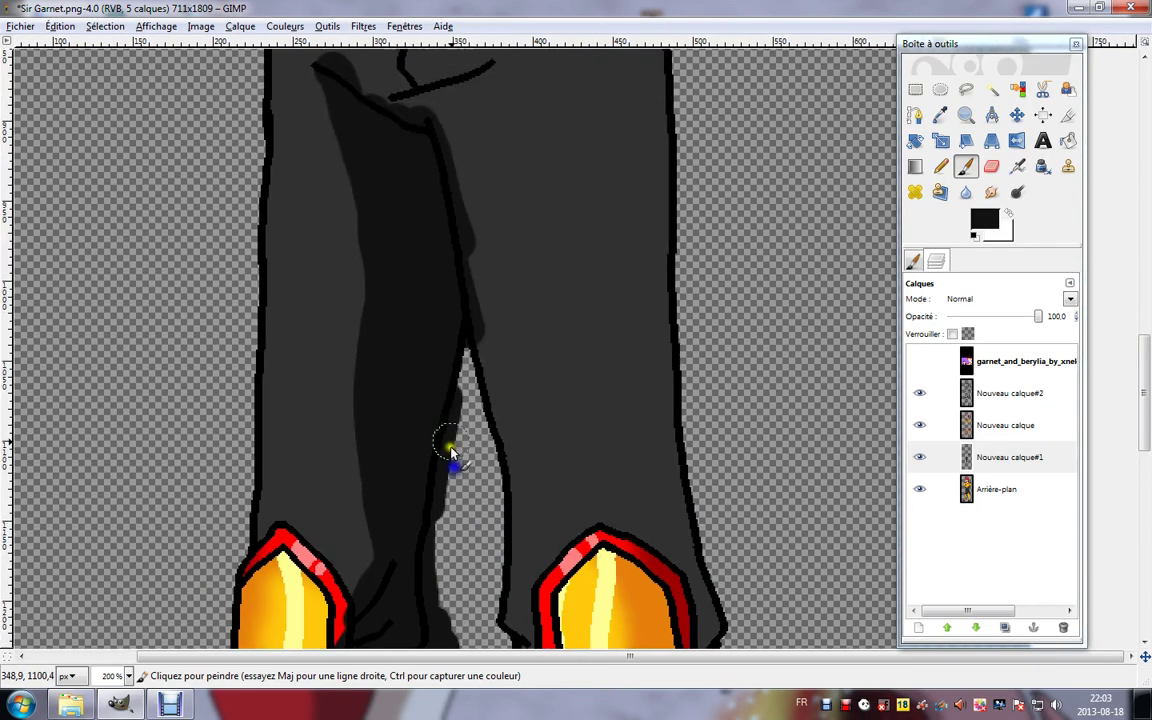
drag(460, 347, 455, 585)
Paint the near-black shadow along the narrow grey strip behind the left-hand shin, from the knee towards the ankle.
scroll(473, 290, down, 4)
scroll(473, 290, left, 1)
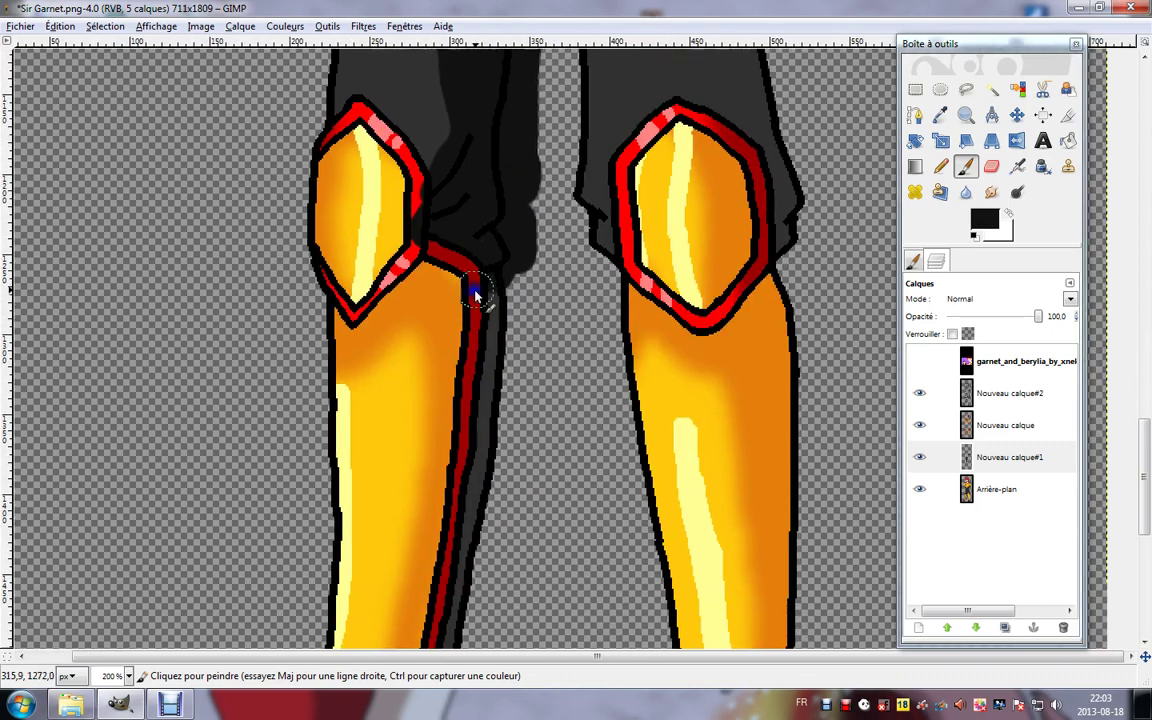
mouse_move(478, 290)
mouse_down()
mouse_move(498, 398)
mouse_move(483, 395)
mouse_move(474, 467)
mouse_up()
scroll(470, 450, down, 4)
scroll(470, 450, left, 1)
scroll(495, 330, down, 1)
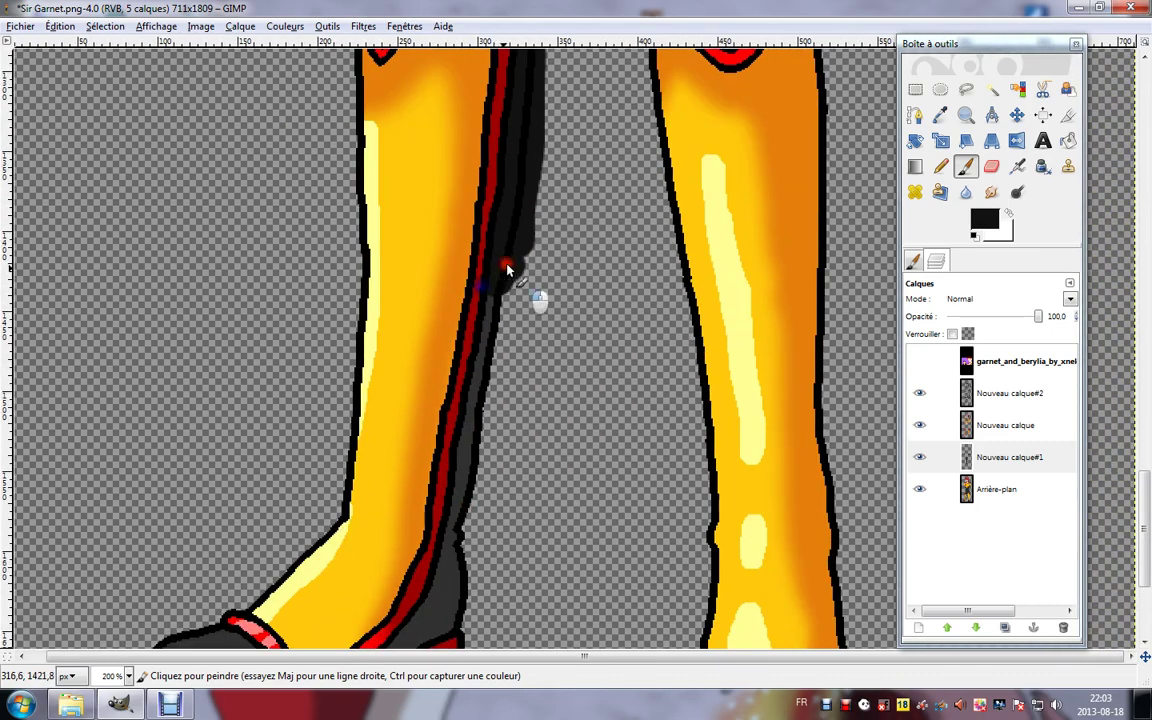
mouse_move(500, 262)
mouse_down()
mouse_move(454, 524)
mouse_move(505, 285)
mouse_up()
Shade the heel of the left-hand shoe and the outer side of the right-hand shoe with the near-black brush.
scroll(458, 419, down, 5)
scroll(458, 419, left, 1)
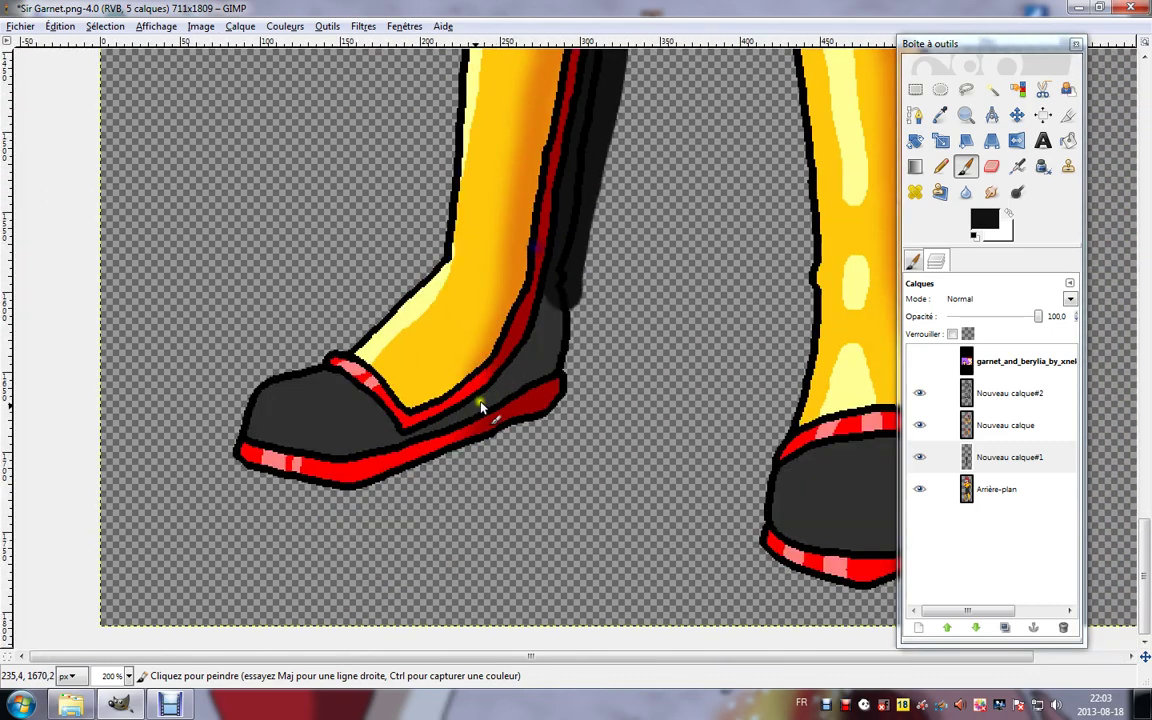
mouse_move(480, 393)
mouse_down()
mouse_move(450, 340)
mouse_move(490, 260)
mouse_move(520, 285)
mouse_up()
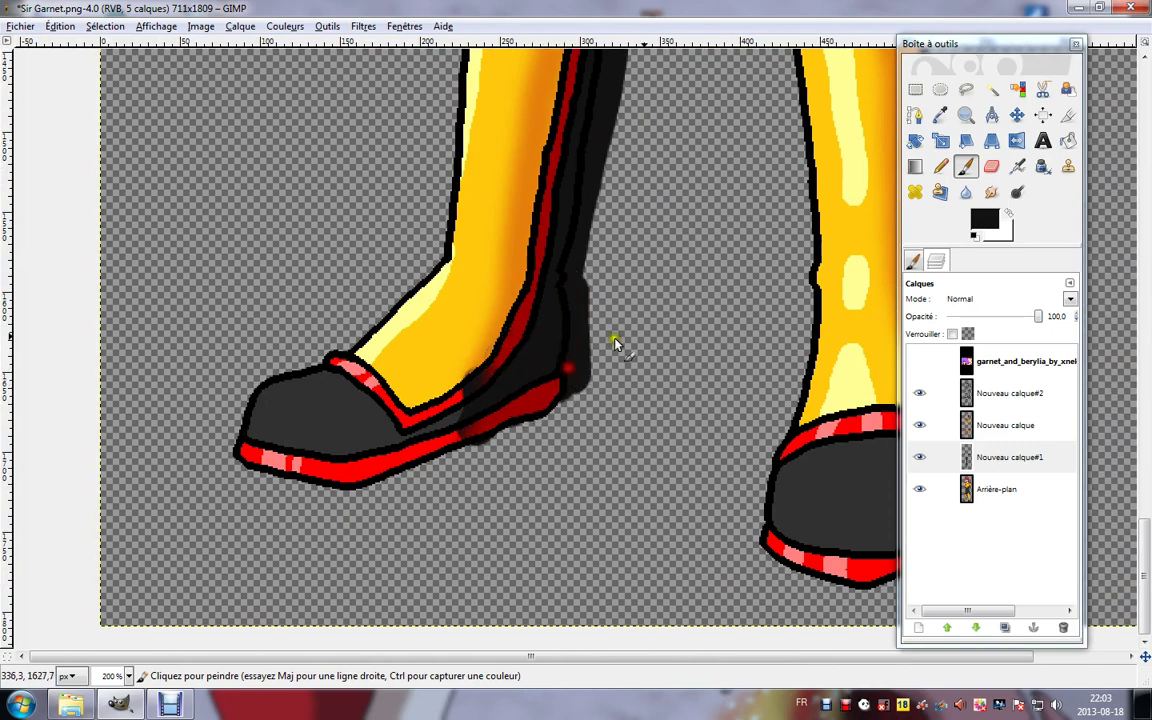
scroll(658, 418, right, 3)
mouse_move(688, 503)
mouse_down()
mouse_move(703, 443)
mouse_move(719, 543)
mouse_move(728, 437)
mouse_up()
Paint the near-black shadow down the outer side of the right-hand trouser leg, from below the belt to the knee guard.
scroll(663, 424, up, 10)
scroll(615, 329, up, 15)
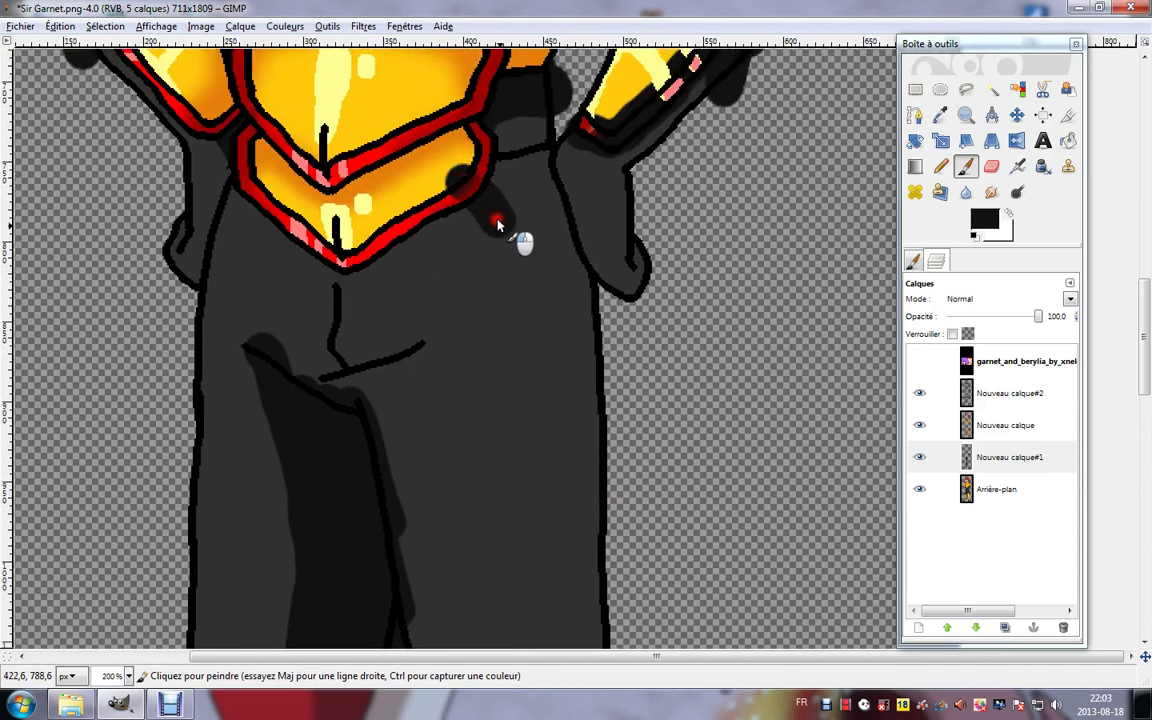
mouse_move(497, 222)
mouse_down()
mouse_move(548, 347)
mouse_move(549, 323)
mouse_up()
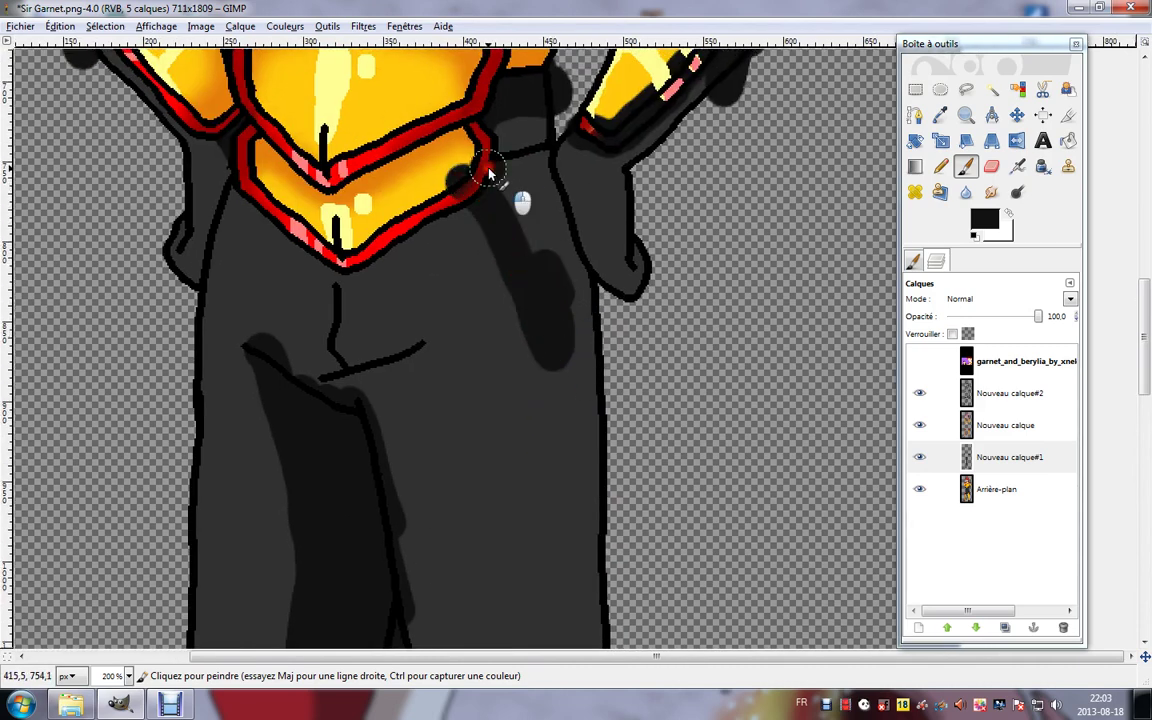
mouse_move(489, 174)
mouse_down()
mouse_move(528, 157)
mouse_move(577, 280)
mouse_move(586, 422)
mouse_move(573, 450)
mouse_move(590, 567)
mouse_move(566, 225)
mouse_move(551, 300)
mouse_move(577, 486)
mouse_move(618, 456)
mouse_move(625, 463)
mouse_move(576, 296)
mouse_move(598, 140)
mouse_up()
scroll(590, 567, down, 1)
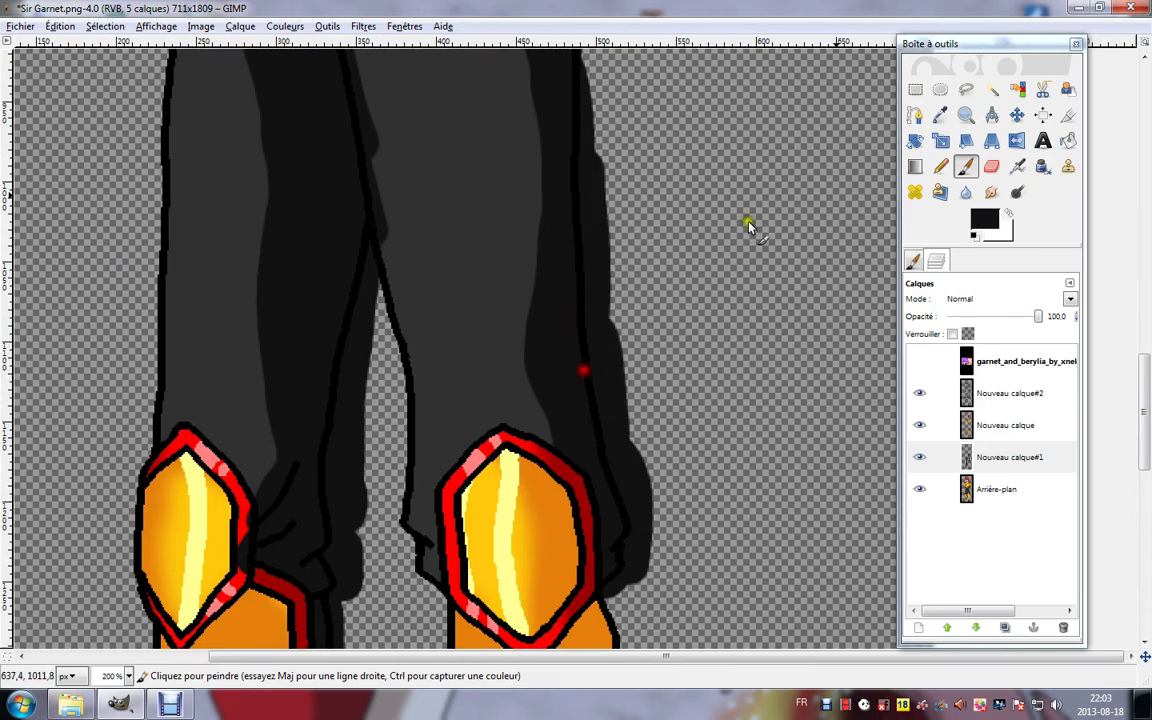
Apply a Gaussian blur with a 21 px horizontal and vertical radius to Nouveau calque#1.
click(965, 192)
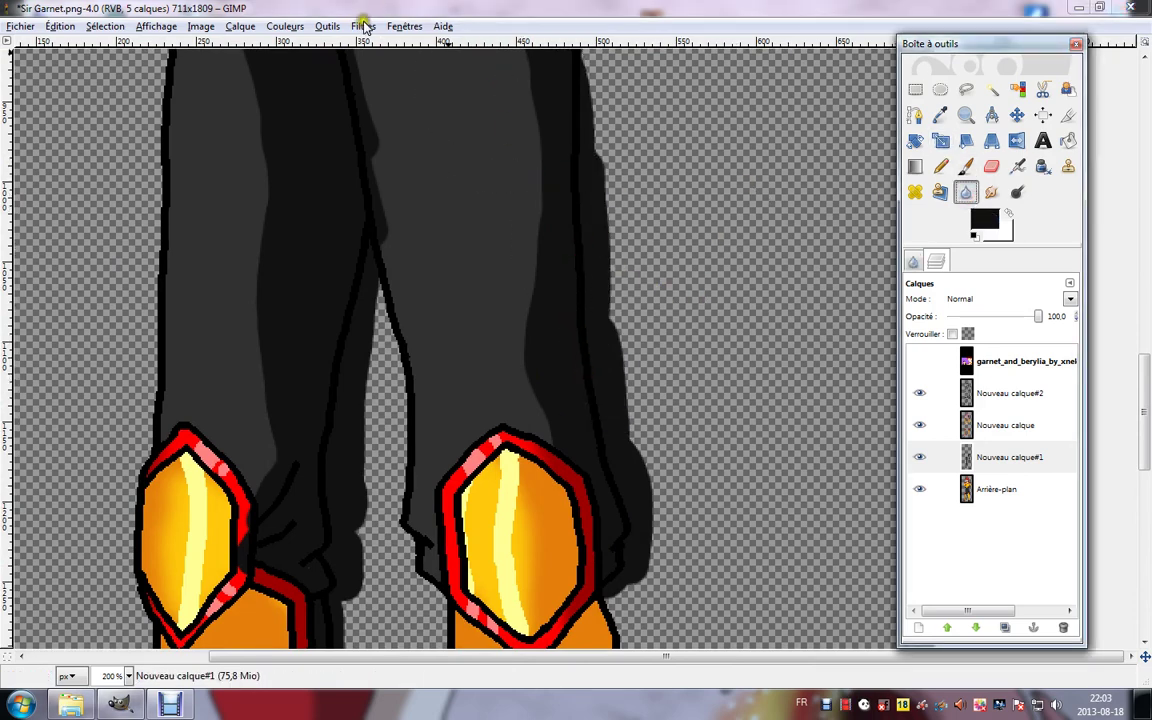
click(365, 25)
mouse_move(380, 103)
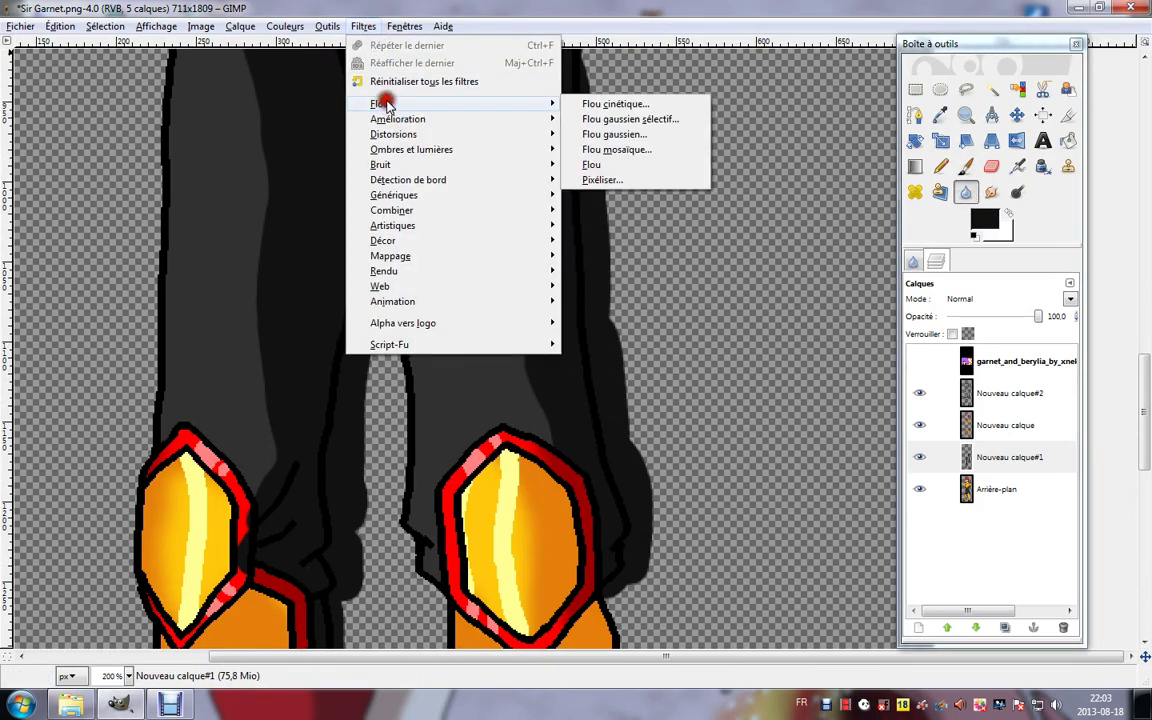
click(595, 134)
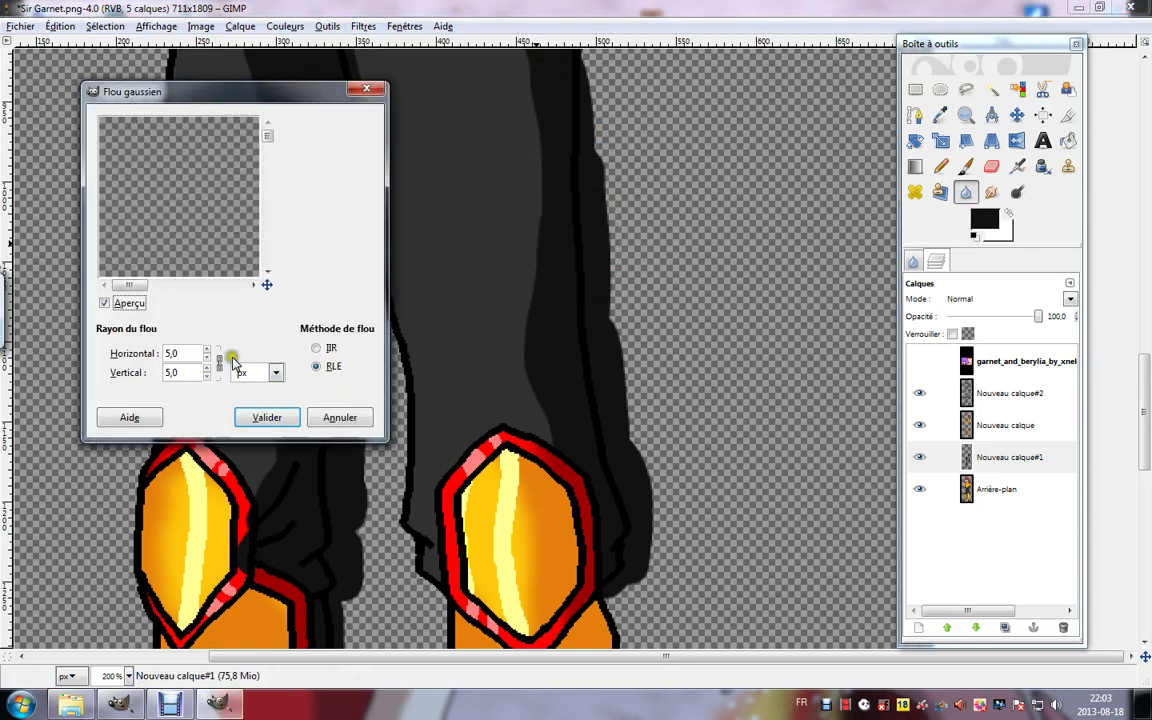
click(208, 349)
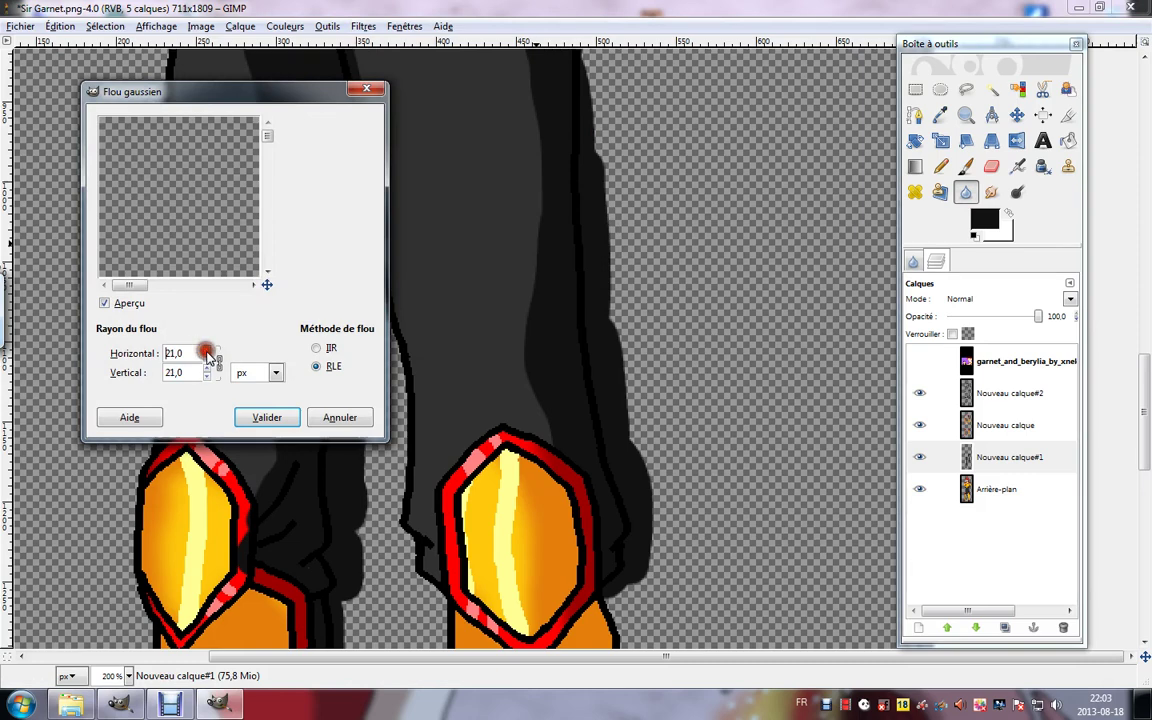
click(268, 417)
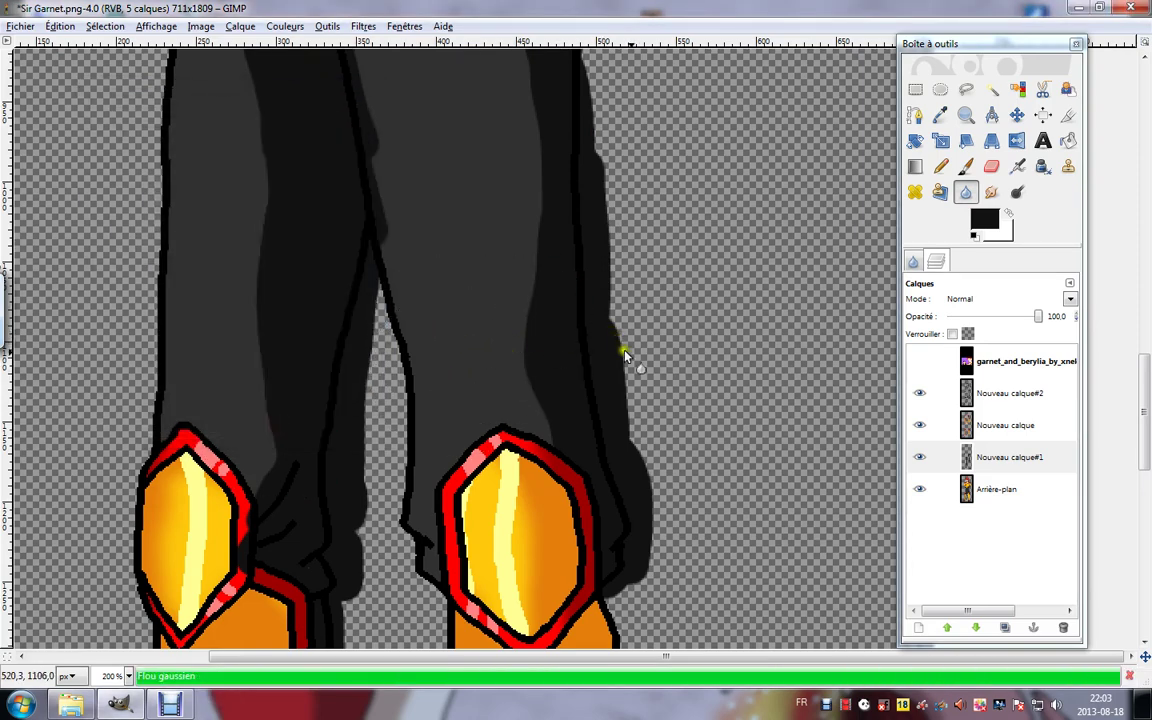
Erase the blurred shadow spilling over the left-hand knee guard and the yellow legging, red trim and red sole of the left-hand shoe.
click(991, 167)
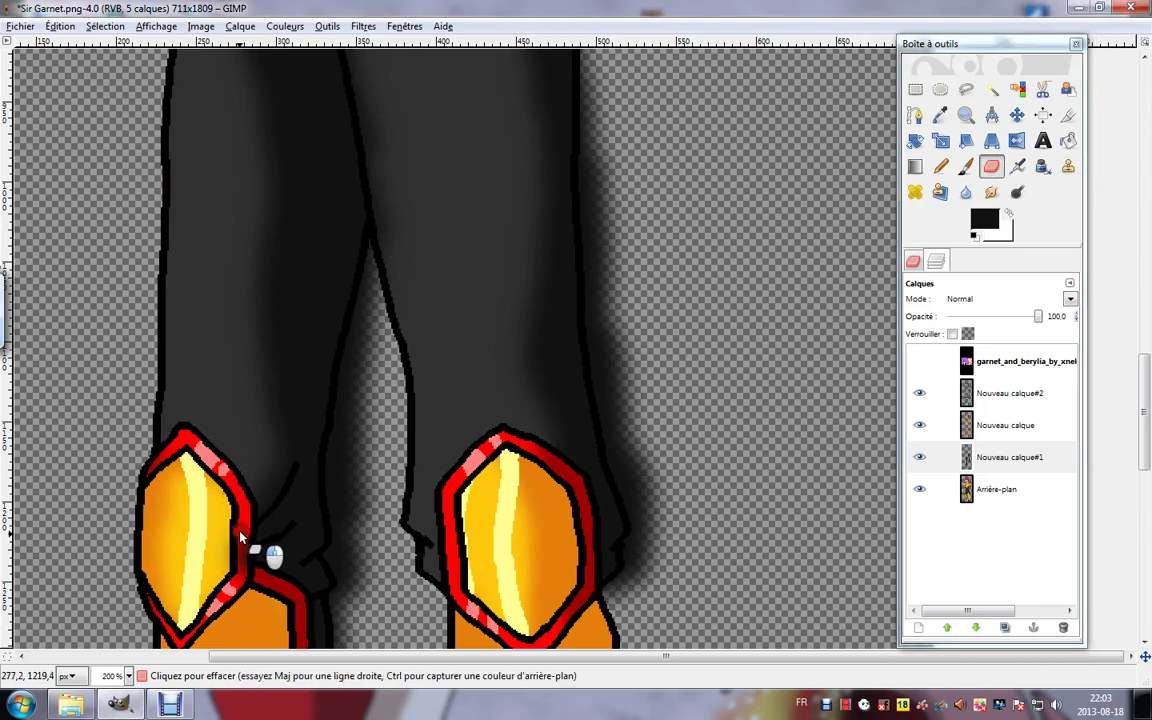
drag(240, 532, 242, 534)
scroll(219, 527, down, 5)
scroll(316, 313, down, 6)
scroll(290, 476, left, 2)
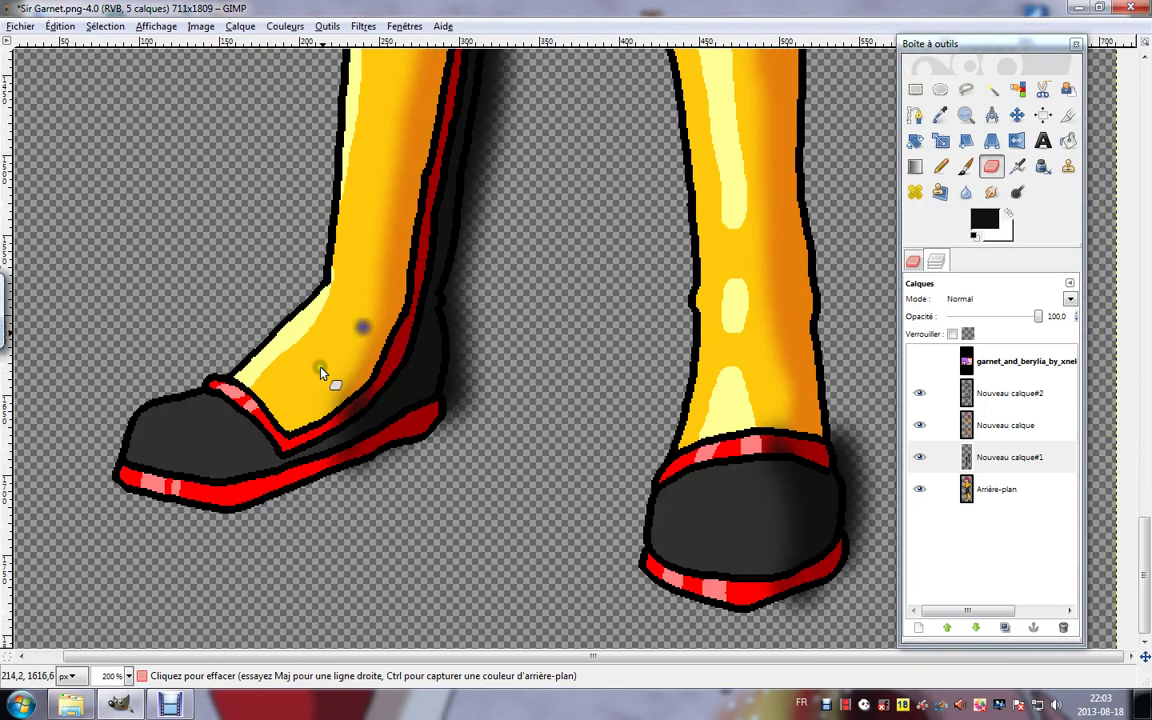
mouse_move(362, 373)
mouse_down()
mouse_move(347, 386)
mouse_move(371, 344)
mouse_up()
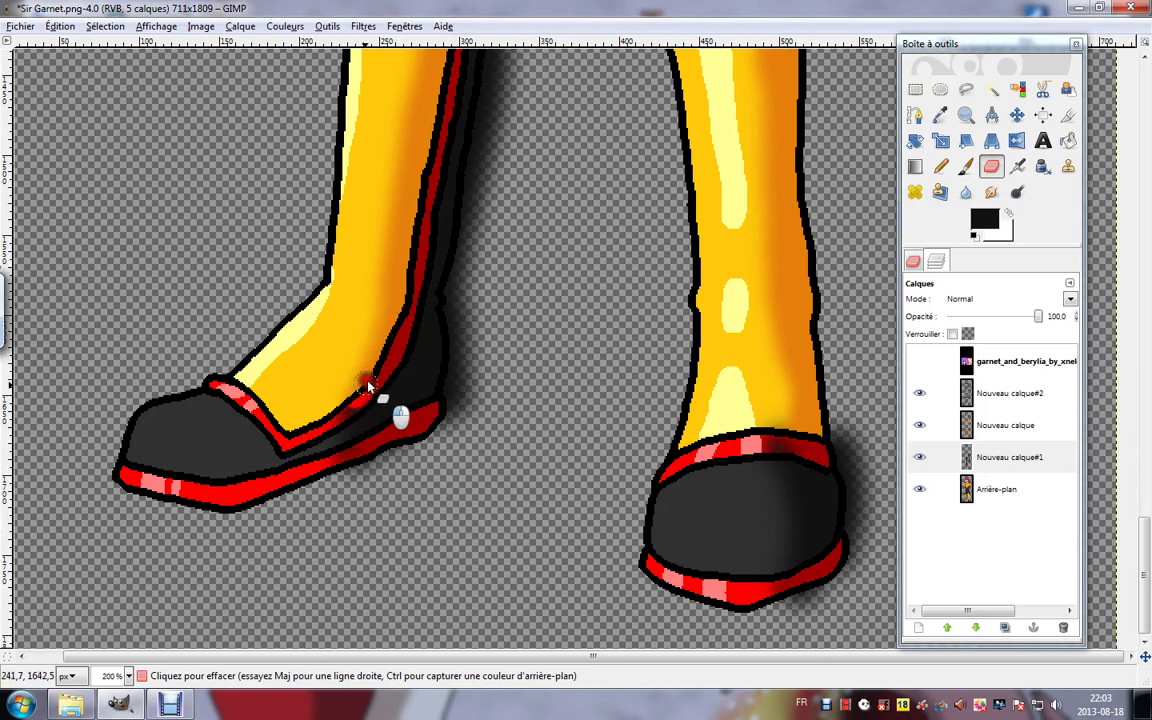
drag(350, 406, 328, 418)
drag(333, 480, 386, 452)
mouse_move(378, 462)
mouse_down()
mouse_move(354, 479)
mouse_move(391, 452)
mouse_up()
Erase the shadow spill from the red trim and sole of the right-hand shoe and from the right-hand knee guard.
mouse_move(629, 487)
mouse_down()
mouse_move(591, 450)
mouse_move(391, 439)
mouse_up()
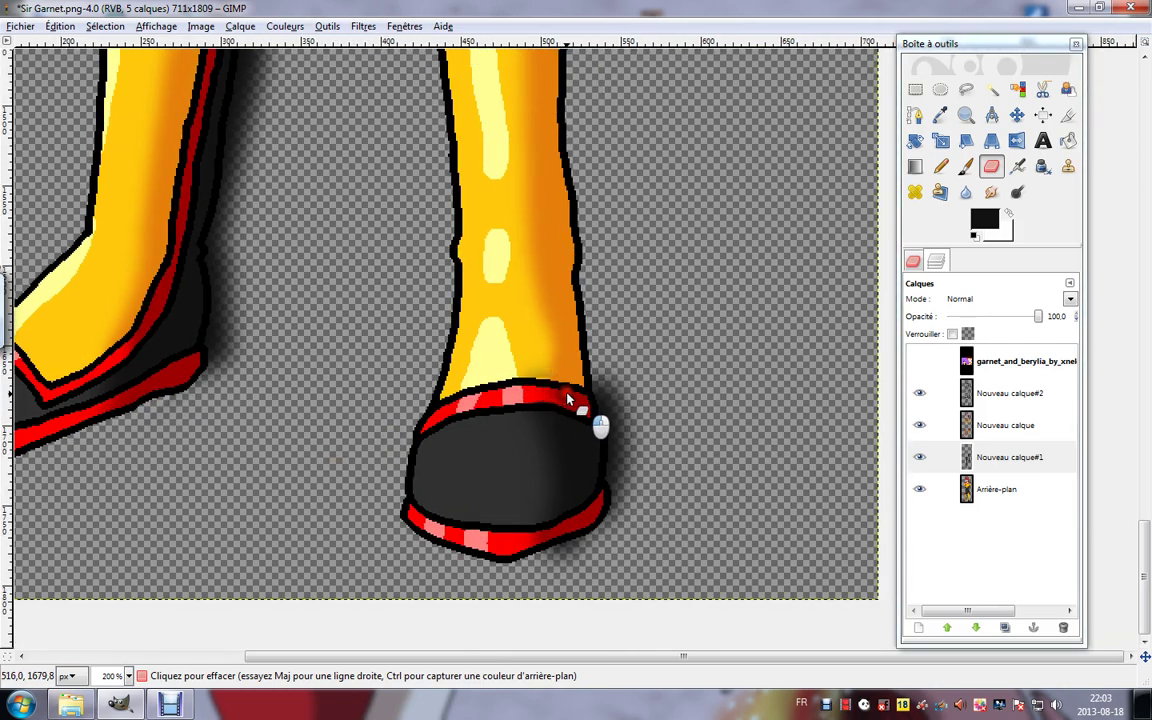
drag(567, 399, 569, 402)
drag(535, 553, 549, 544)
scroll(583, 535, up, 15)
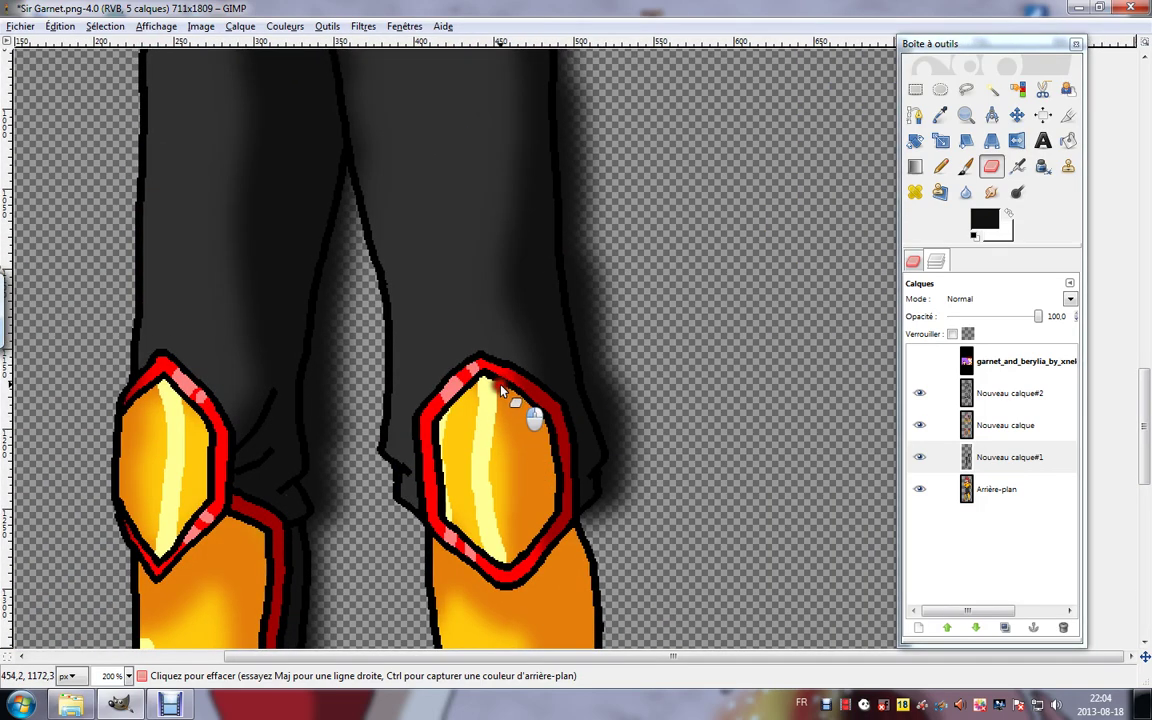
drag(523, 400, 527, 395)
Erase the shadow spill above the crotch fold and along the inner edge of the right-hand trouser leg.
scroll(509, 535, up, 10)
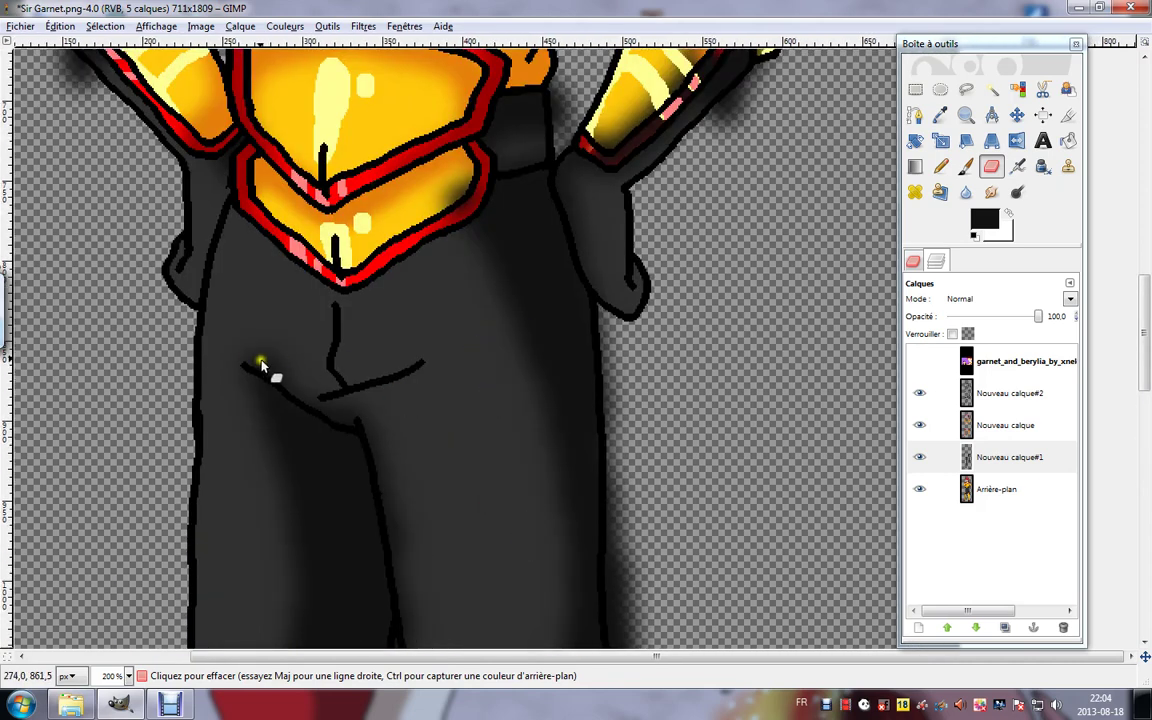
click(337, 400)
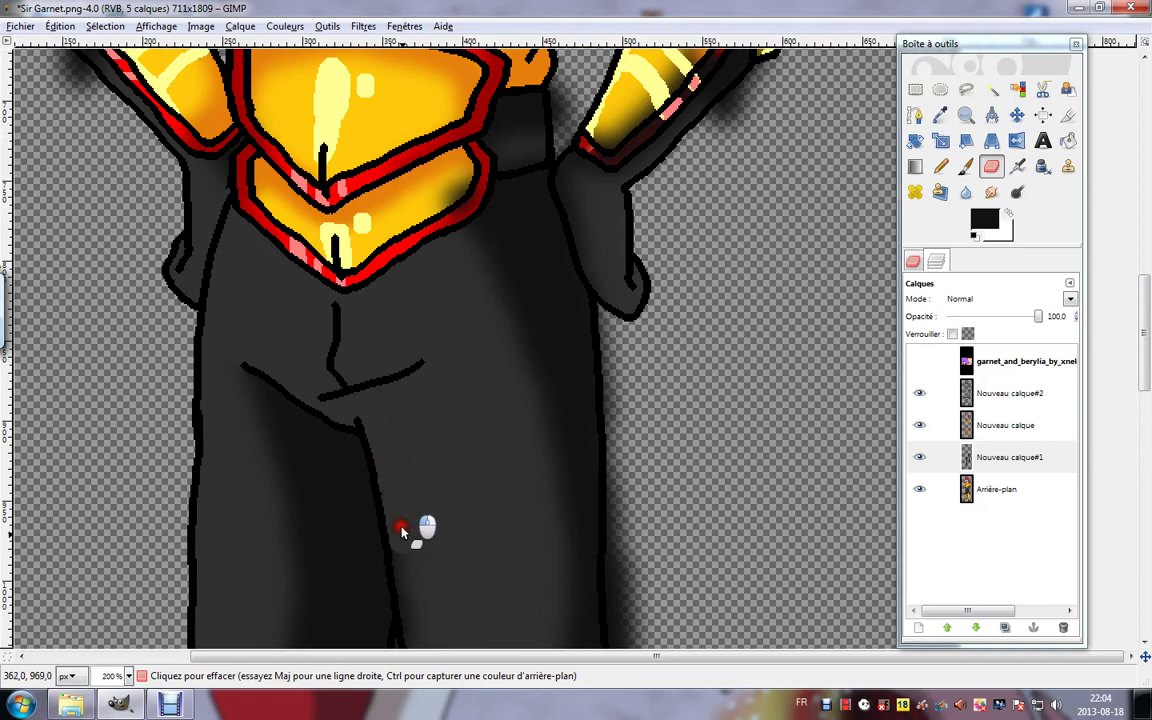
scroll(393, 497, down, 5)
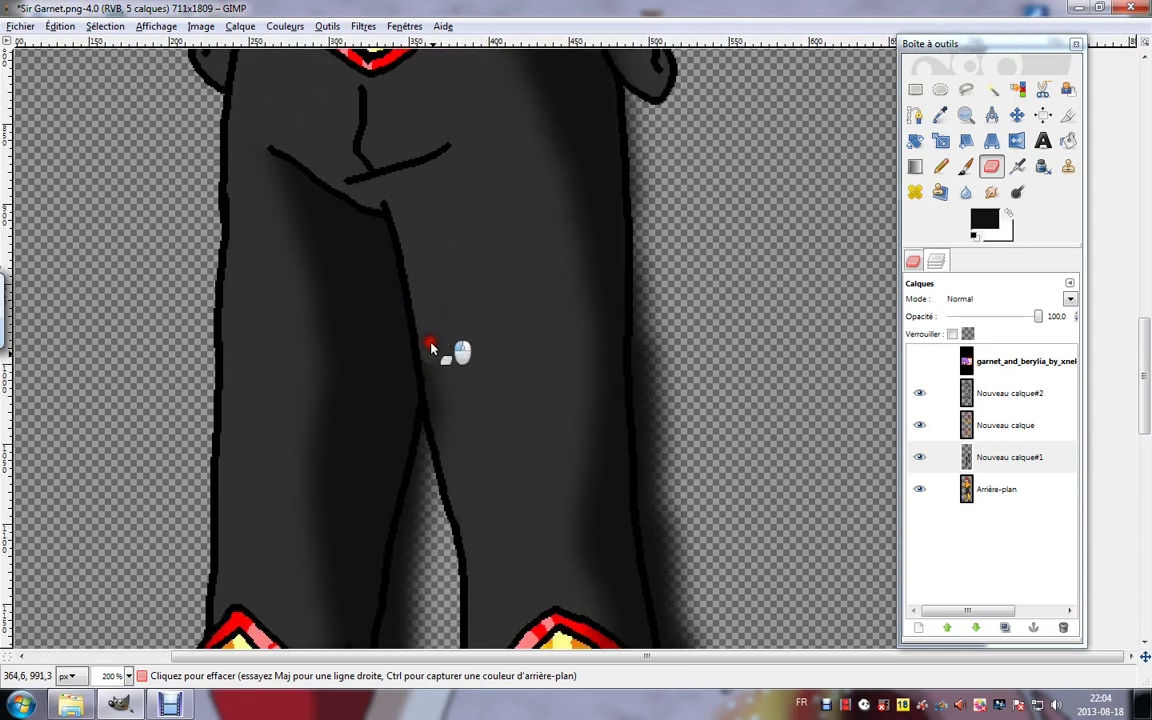
mouse_move(462, 381)
mouse_down()
mouse_move(447, 425)
mouse_move(430, 362)
mouse_up()
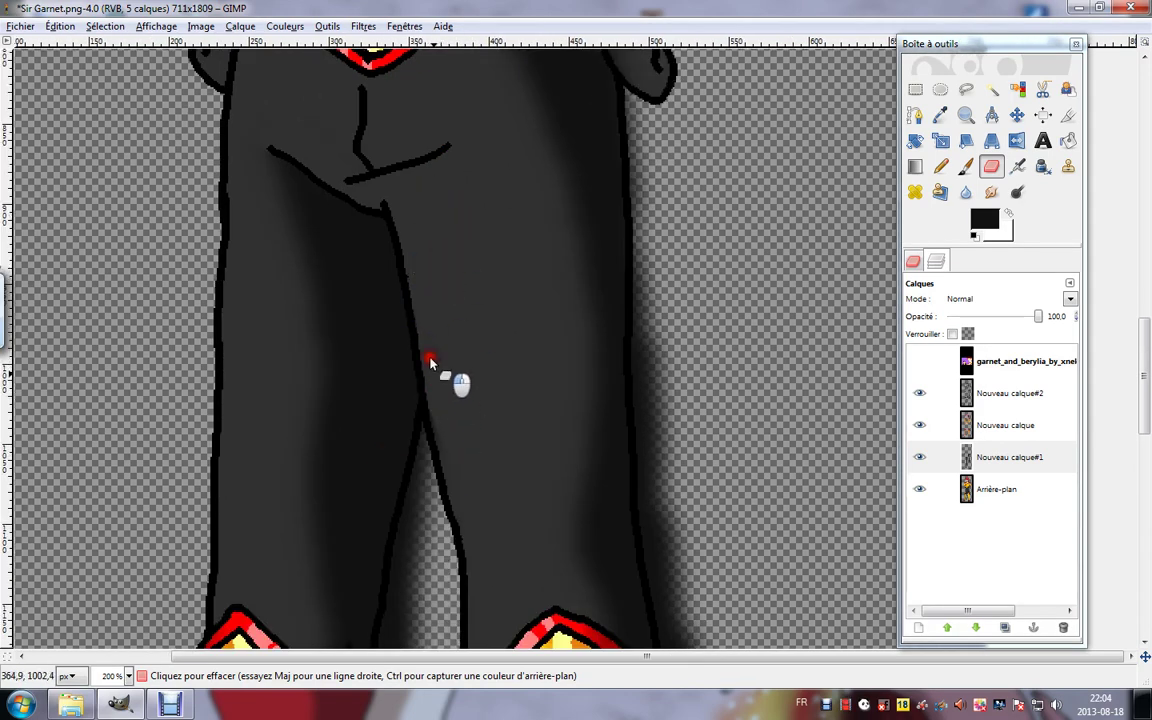
scroll(450, 457, up, 5)
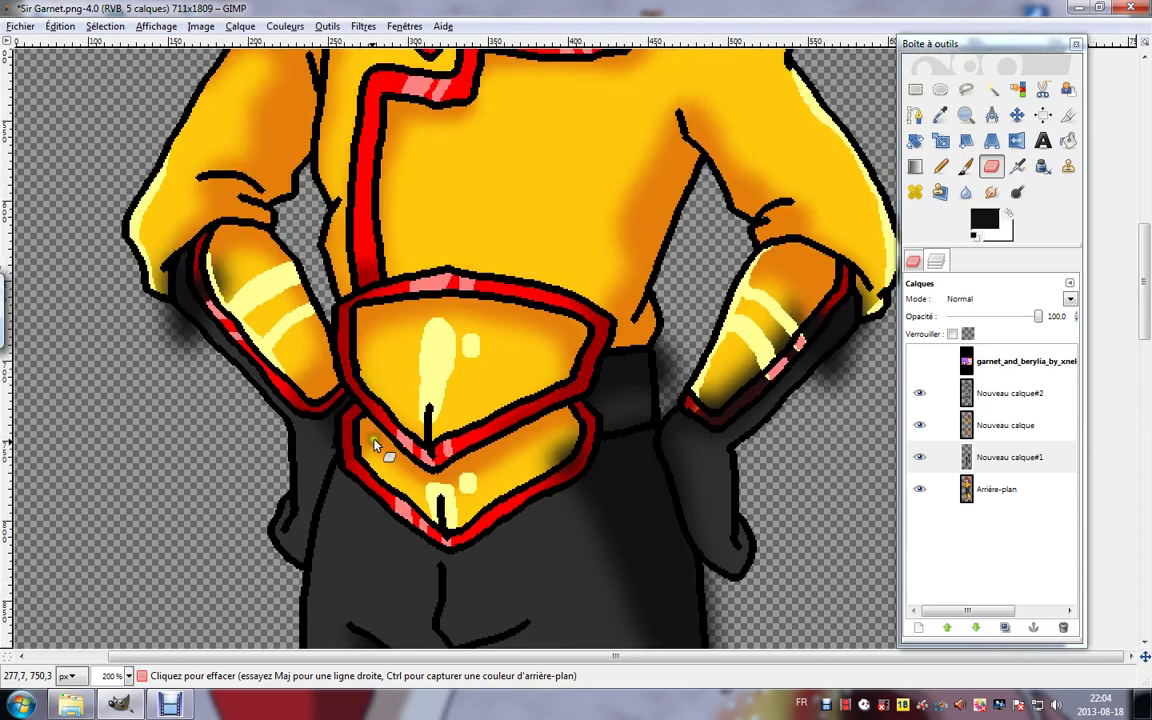
Erase the shadow spill from the left-hand forearm guard, its red trim and the adjoining yellow sleeve edge.
drag(331, 398, 327, 362)
mouse_move(216, 260)
mouse_down()
mouse_move(230, 295)
mouse_move(206, 261)
mouse_move(213, 292)
mouse_up()
mouse_move(256, 328)
mouse_down()
mouse_move(158, 263)
mouse_move(145, 232)
mouse_move(155, 305)
mouse_up()
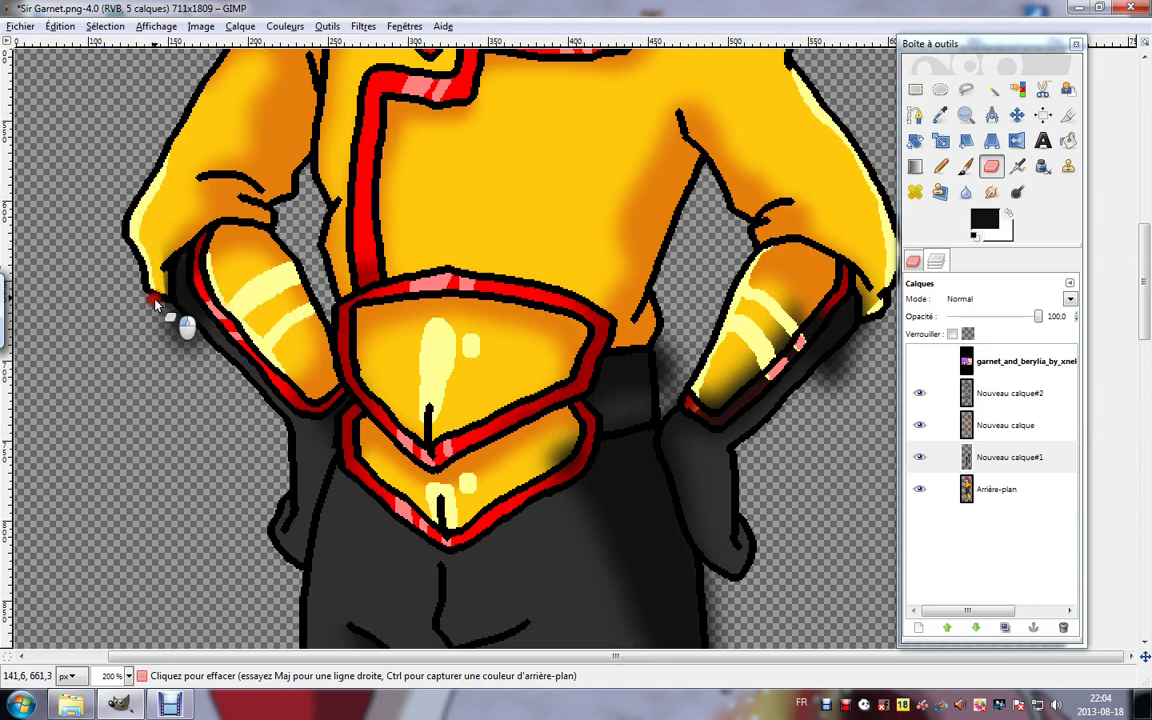
drag(161, 251, 188, 212)
Erase the shadow spill from the lower yellow belt plate and from the right-hand forearm guard with its red trim.
drag(635, 384, 535, 353)
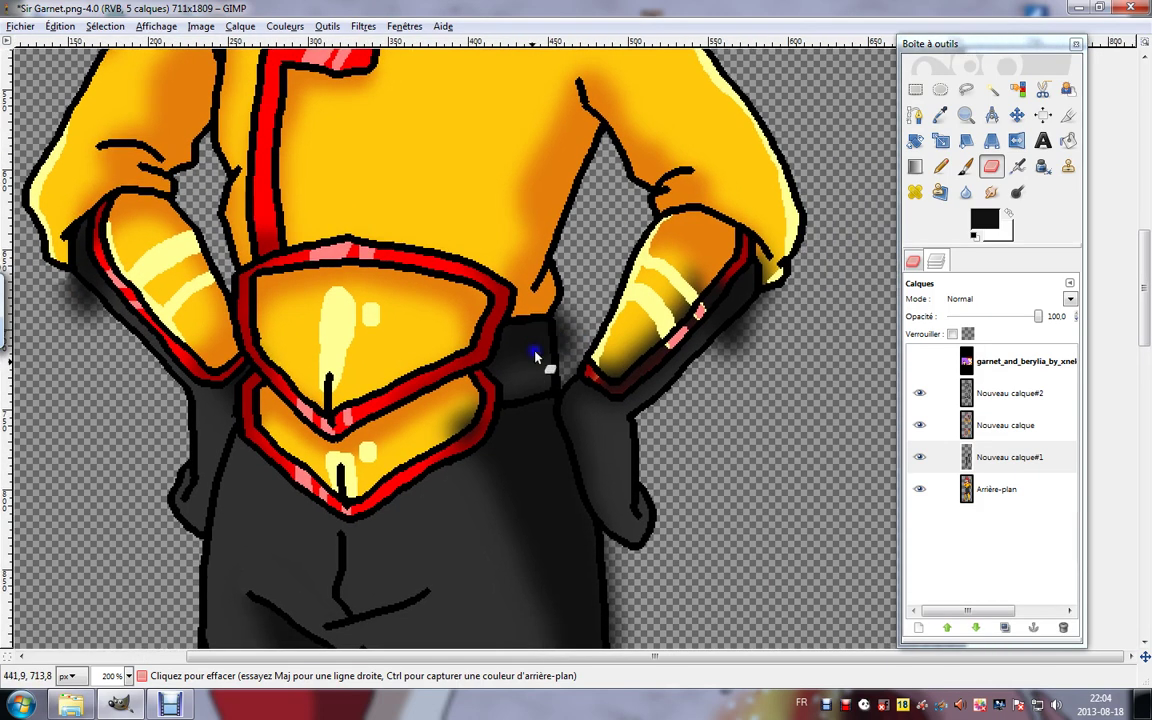
mouse_move(480, 410)
mouse_down()
mouse_move(472, 432)
mouse_move(443, 432)
mouse_up()
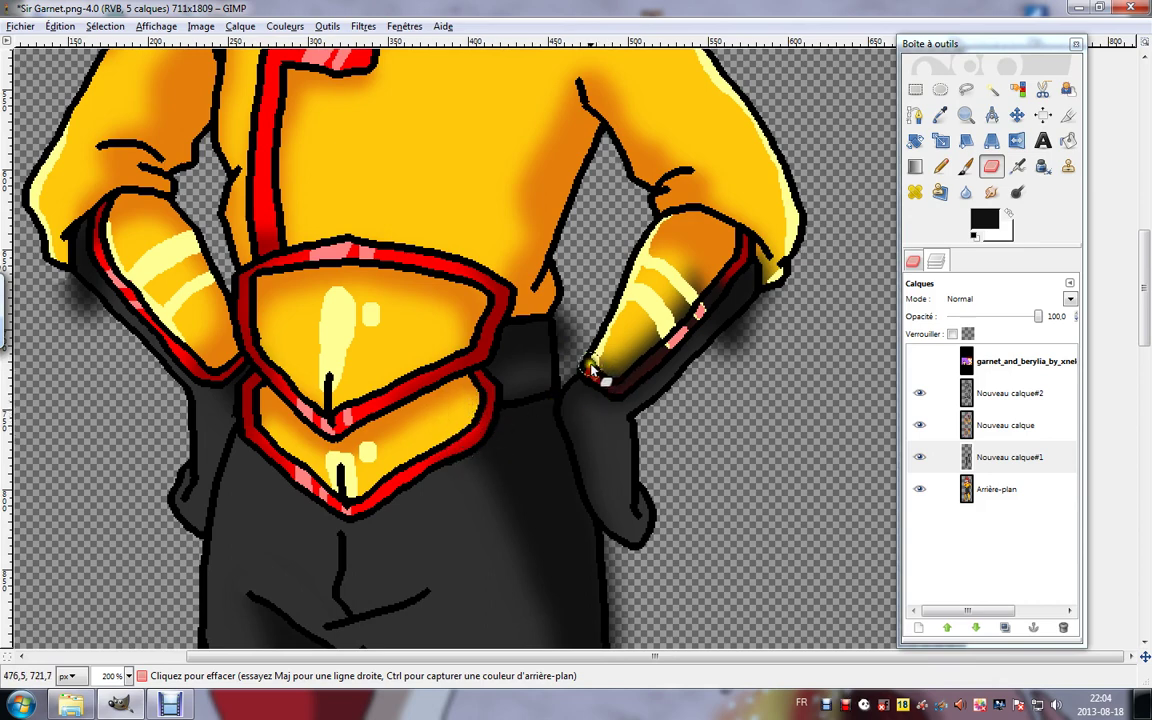
mouse_move(592, 370)
mouse_down()
mouse_move(653, 352)
mouse_move(623, 377)
mouse_move(649, 346)
mouse_move(612, 371)
mouse_move(610, 342)
mouse_move(593, 345)
mouse_move(665, 310)
mouse_move(669, 325)
mouse_move(692, 306)
mouse_move(674, 336)
mouse_move(727, 262)
mouse_move(674, 266)
mouse_up()
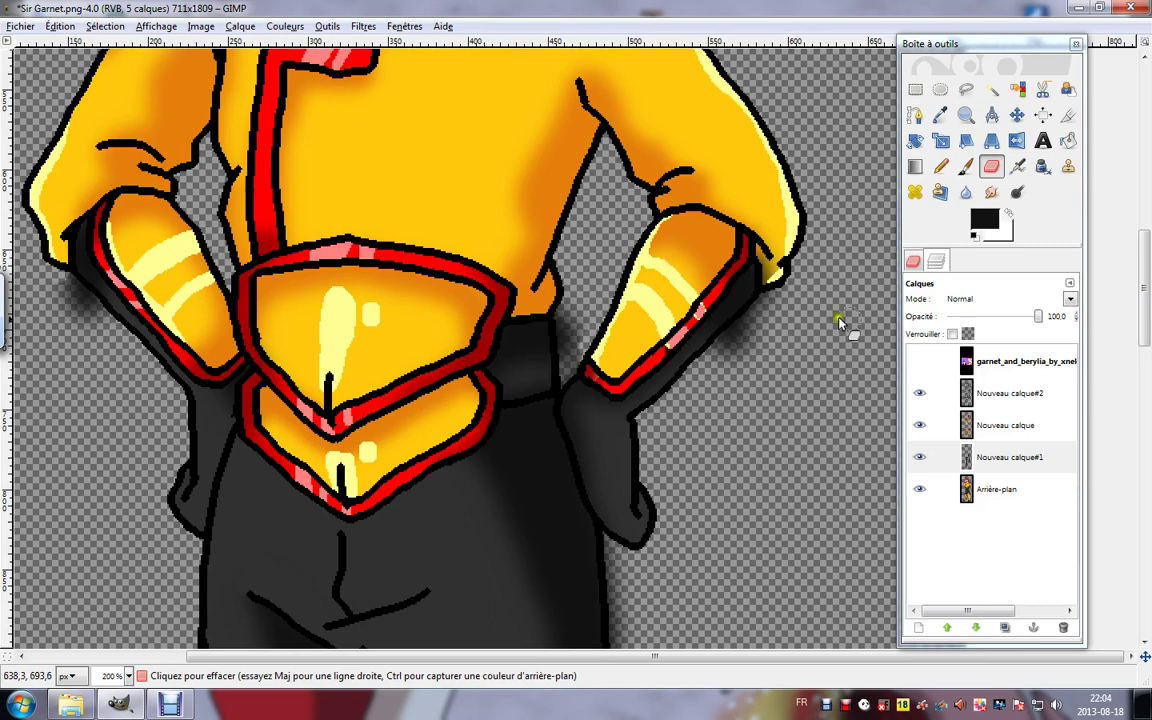
Select the grey waist panel beside the belt using Nouveau calque#2, and erase the shadow along its lower edge on Nouveau calque#1.
click(991, 89)
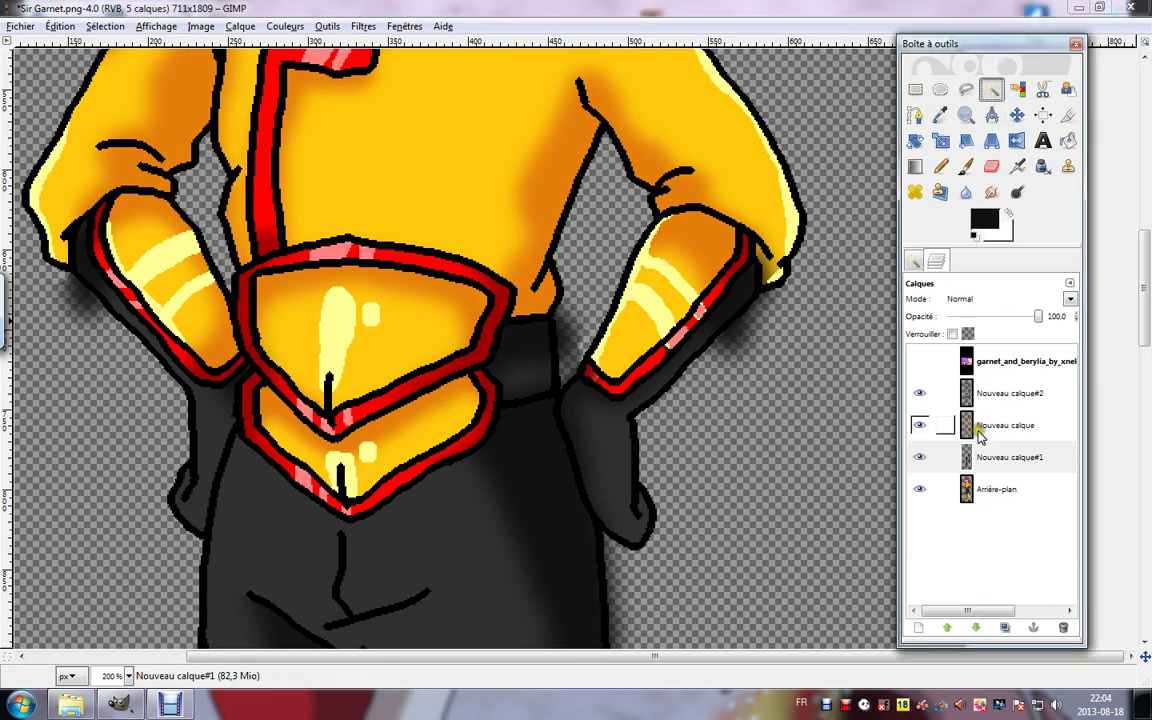
click(975, 393)
click(529, 381)
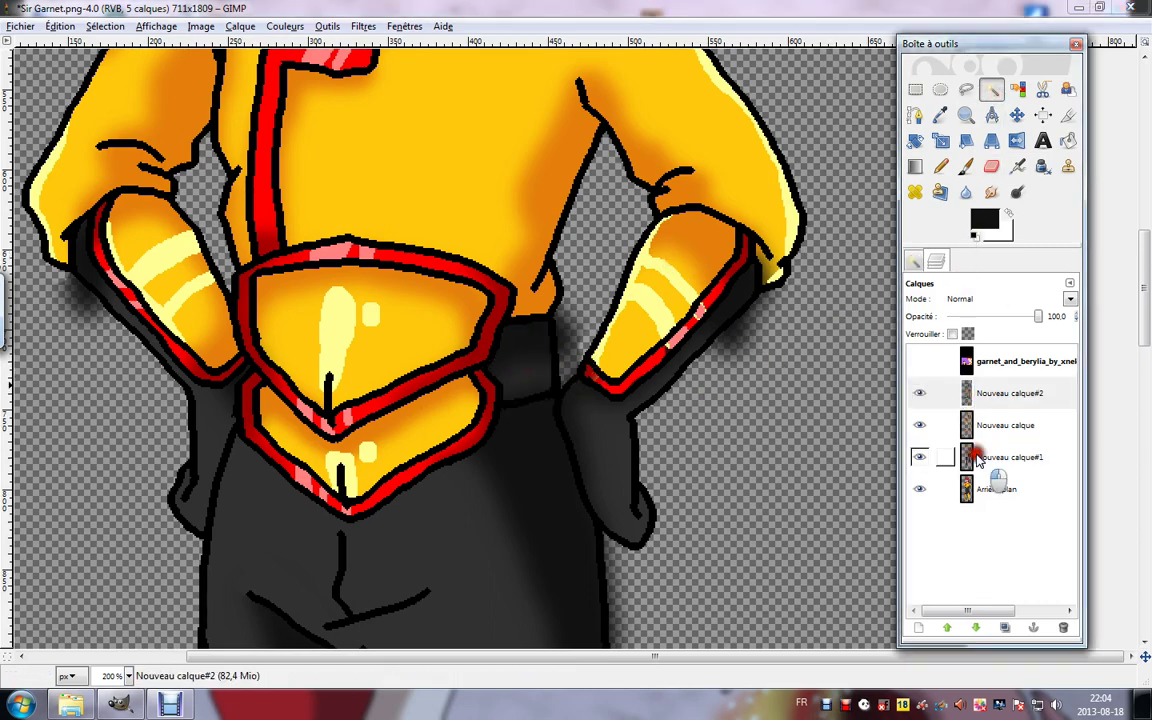
click(1008, 457)
click(991, 166)
drag(508, 405, 554, 402)
Blur the shadow inside the selected waist panel with the Blur tool at a brush scale of 0.76.
click(965, 192)
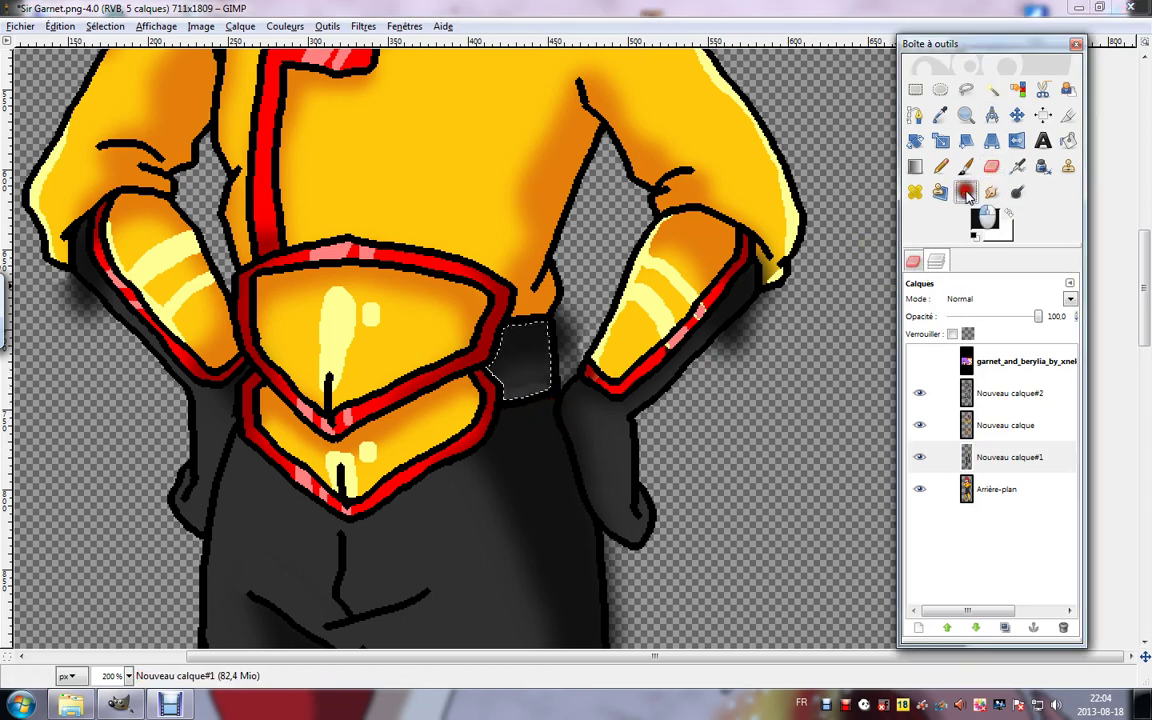
click(912, 260)
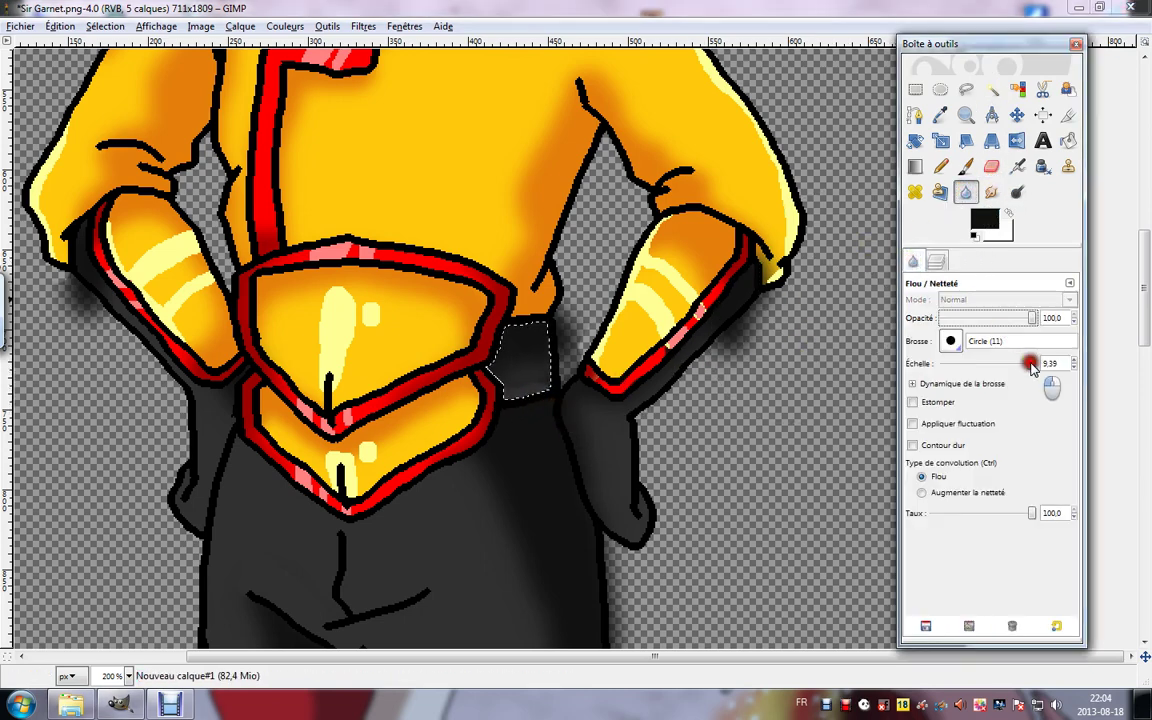
drag(964, 363, 998, 363)
drag(488, 390, 547, 374)
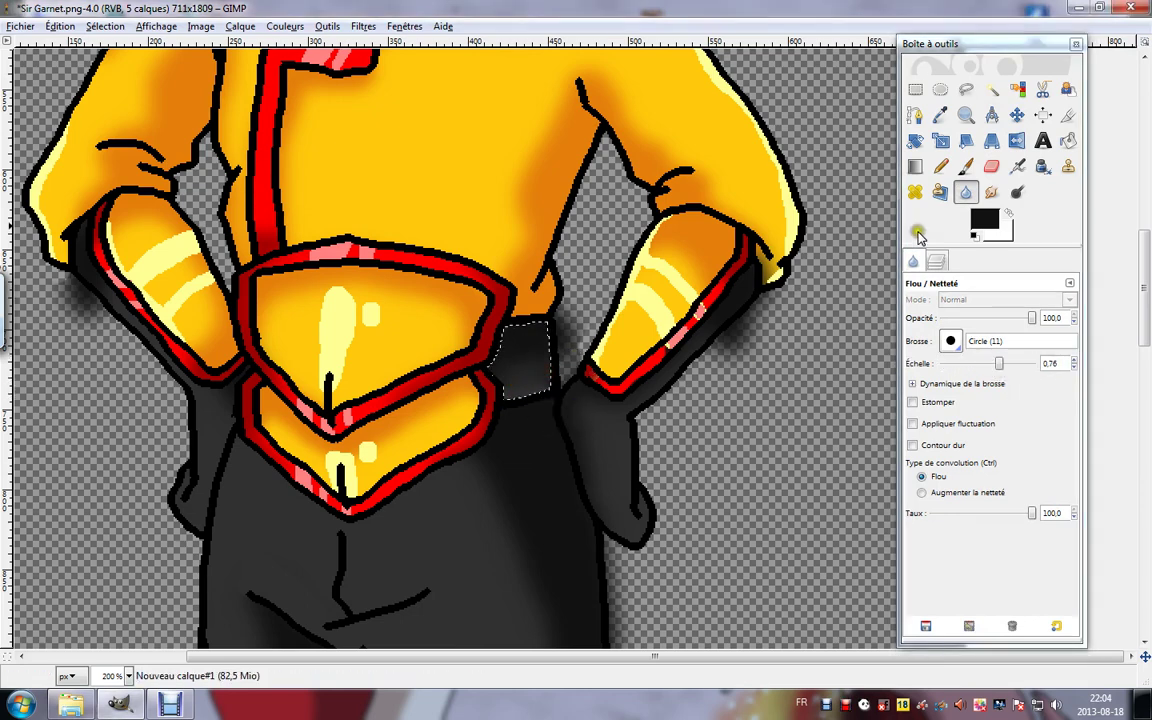
Select the background outside the figure using Nouveau calque#2 and cut the shadow spill there from Nouveau calque#1.
click(991, 89)
click(936, 260)
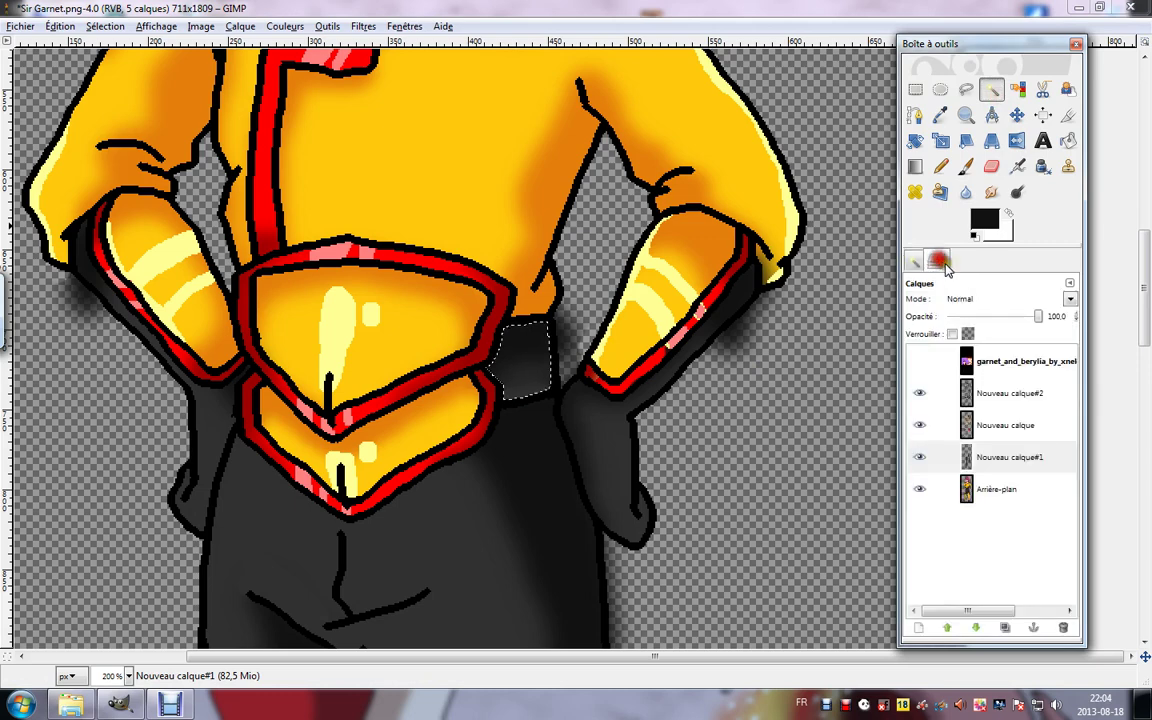
click(970, 393)
click(805, 414)
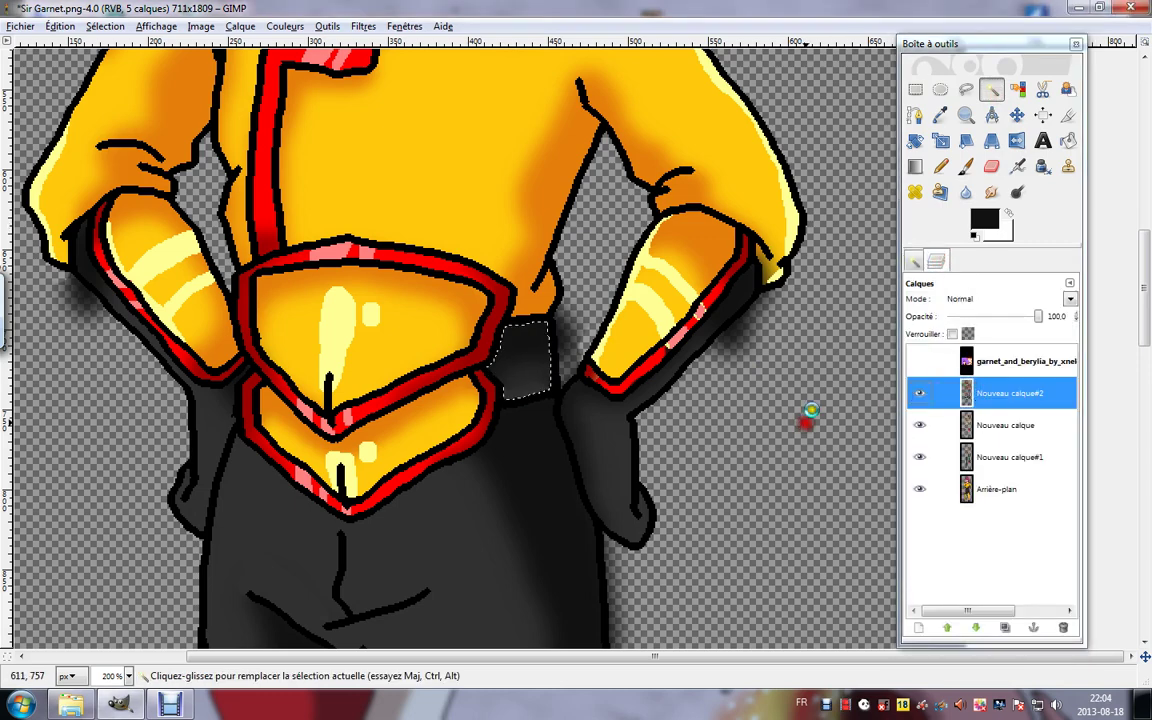
click(973, 458)
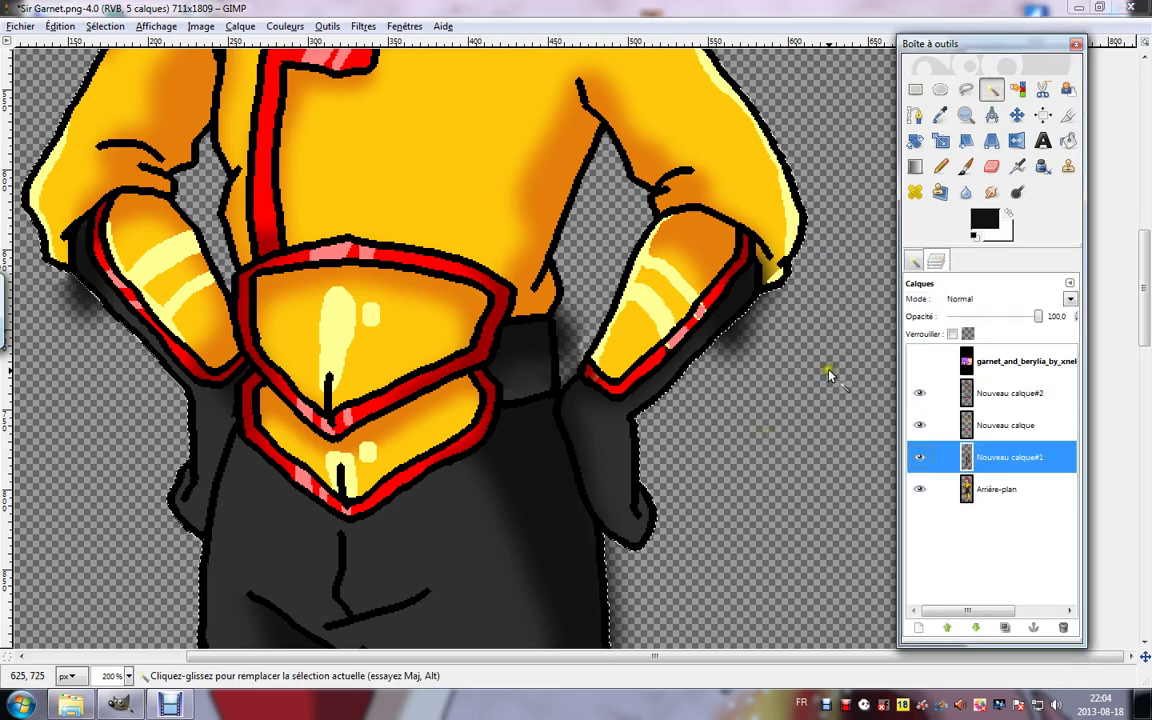
click(694, 391)
key(ctrl+x)
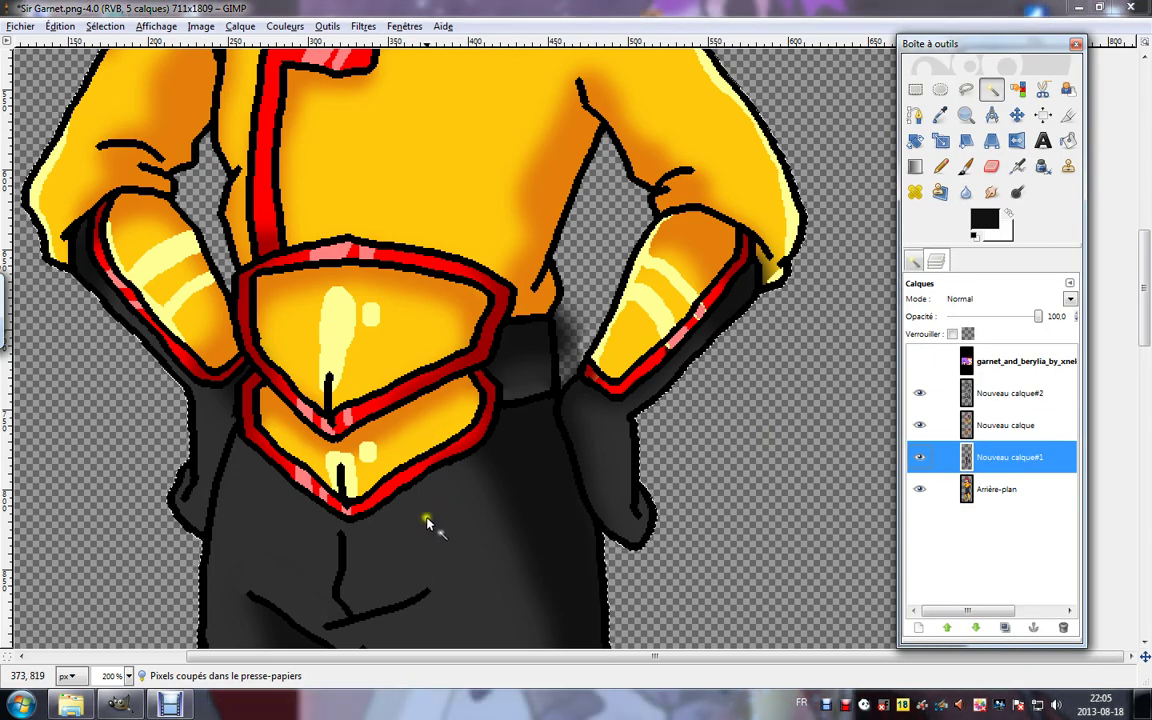
Select the gap between the torso and the right-hand arm using Nouveau calque#2 and cut its shadow spill from Nouveau calque#1.
scroll(420, 550, down, 5)
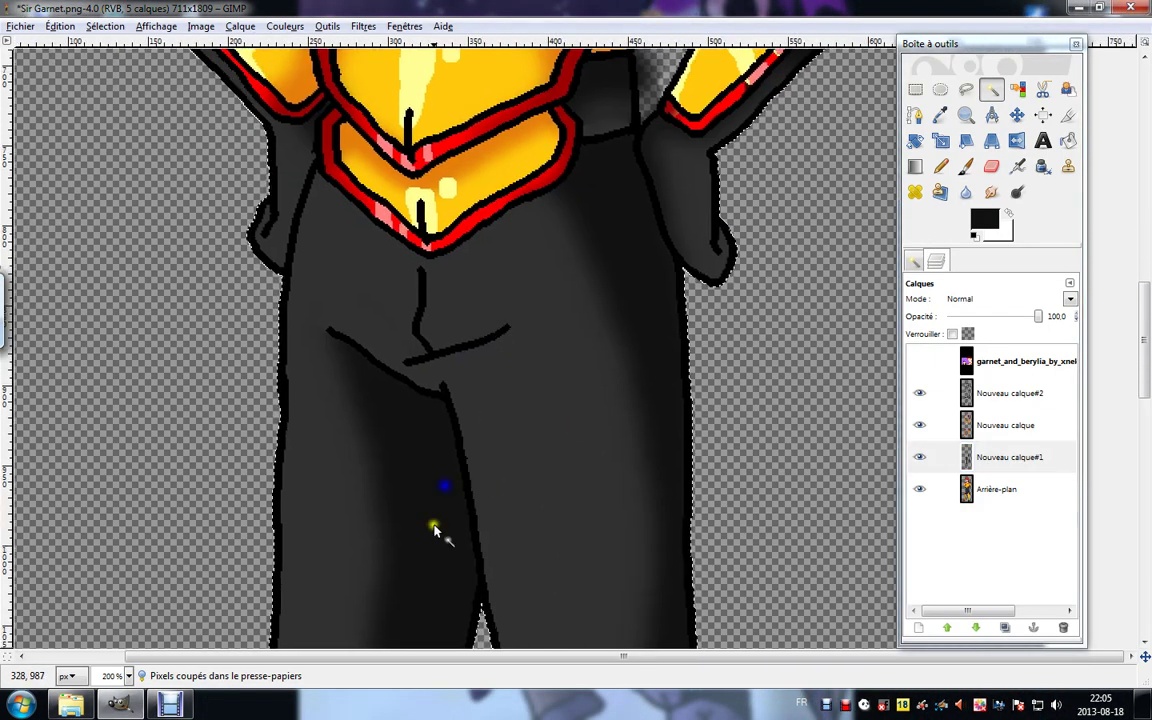
scroll(440, 540, up, 5)
click(450, 578)
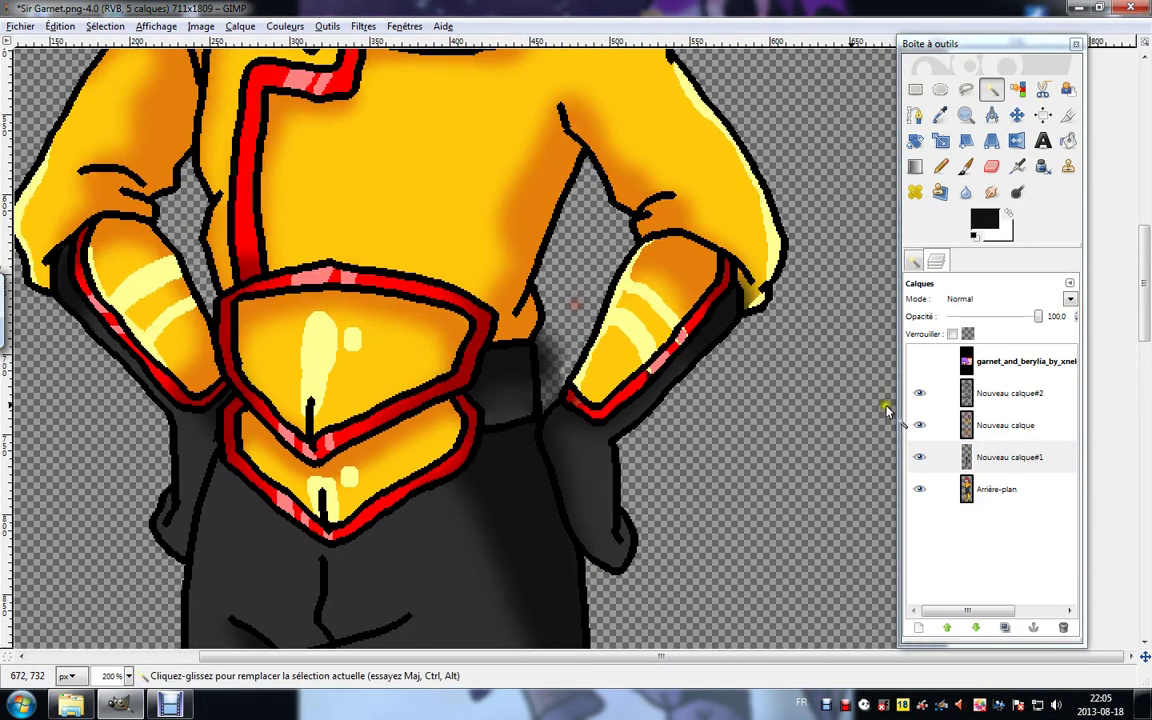
click(963, 393)
click(604, 250)
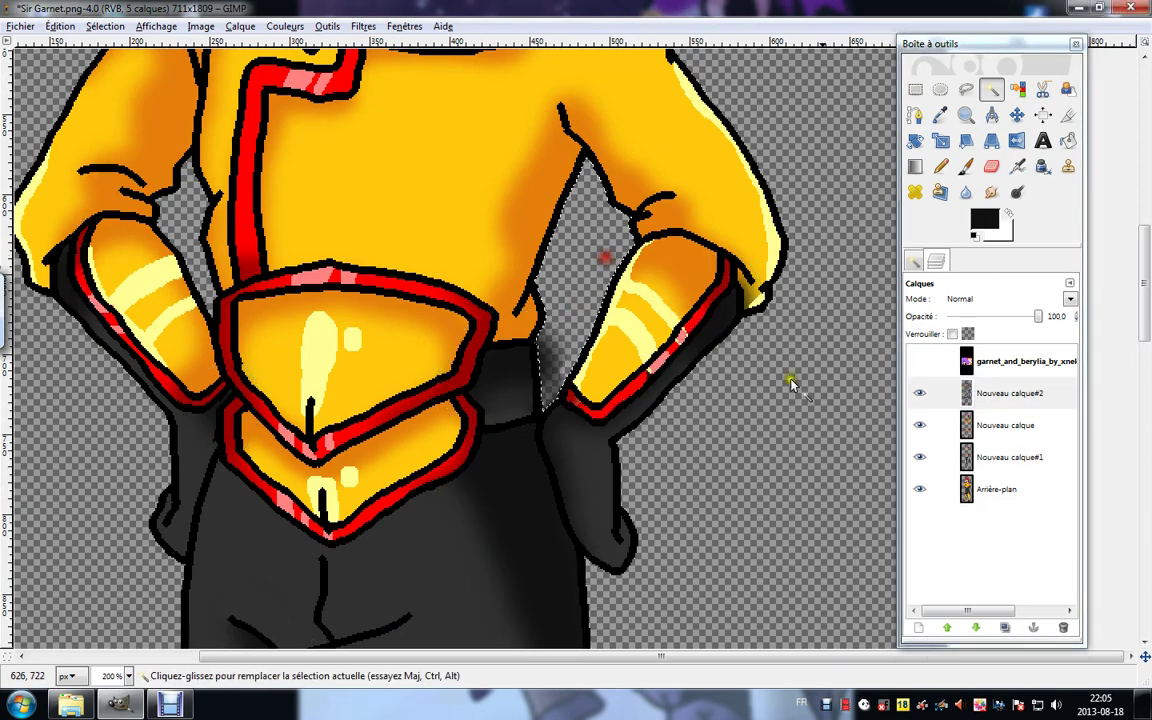
click(966, 457)
key(ctrl+x)
Make Nouveau calque#2 active and examine the legs, knee guards and arms for leftover shadow spill.
click(978, 400)
scroll(321, 442, down, 10)
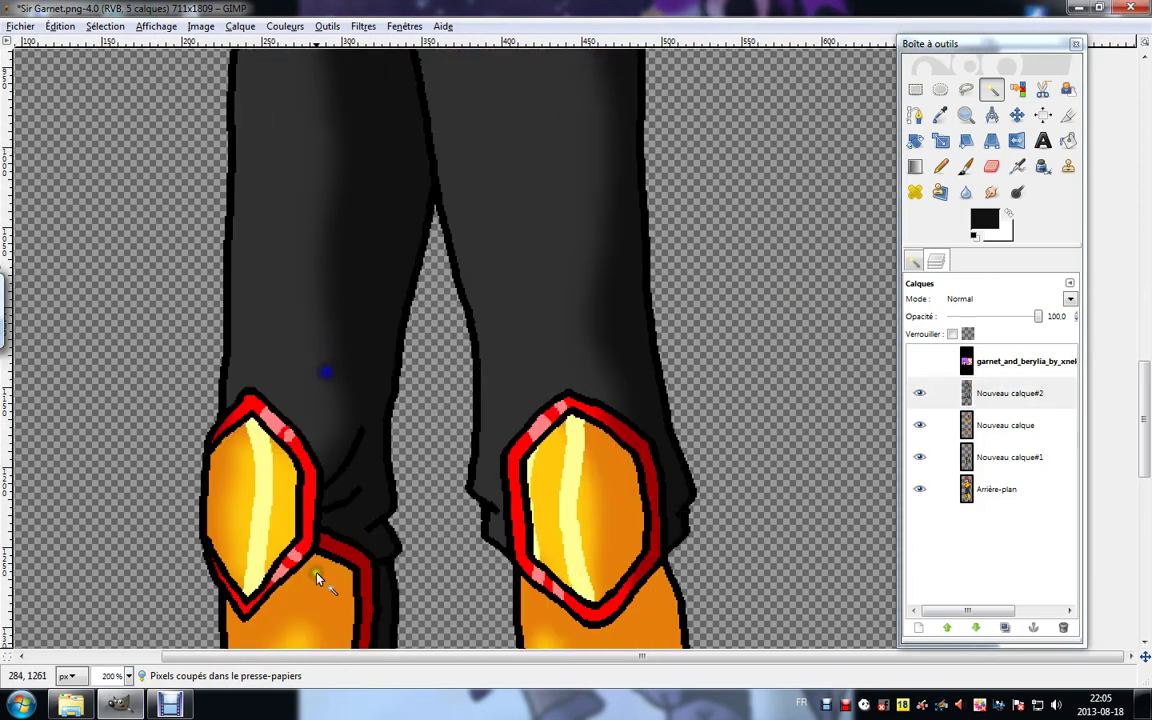
drag(317, 578, 327, 368)
drag(399, 584, 408, 345)
drag(420, 563, 432, 319)
drag(500, 208, 482, 490)
drag(500, 312, 450, 506)
scroll(451, 505, up, 10)
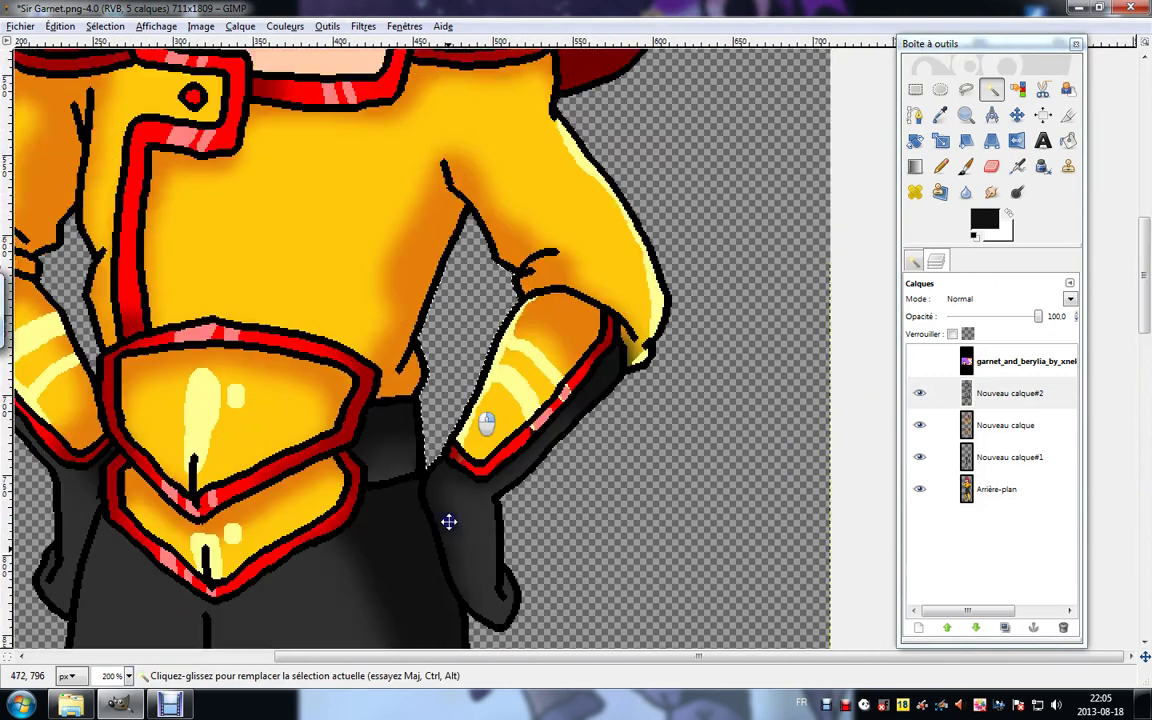
scroll(481, 470, down, 3)
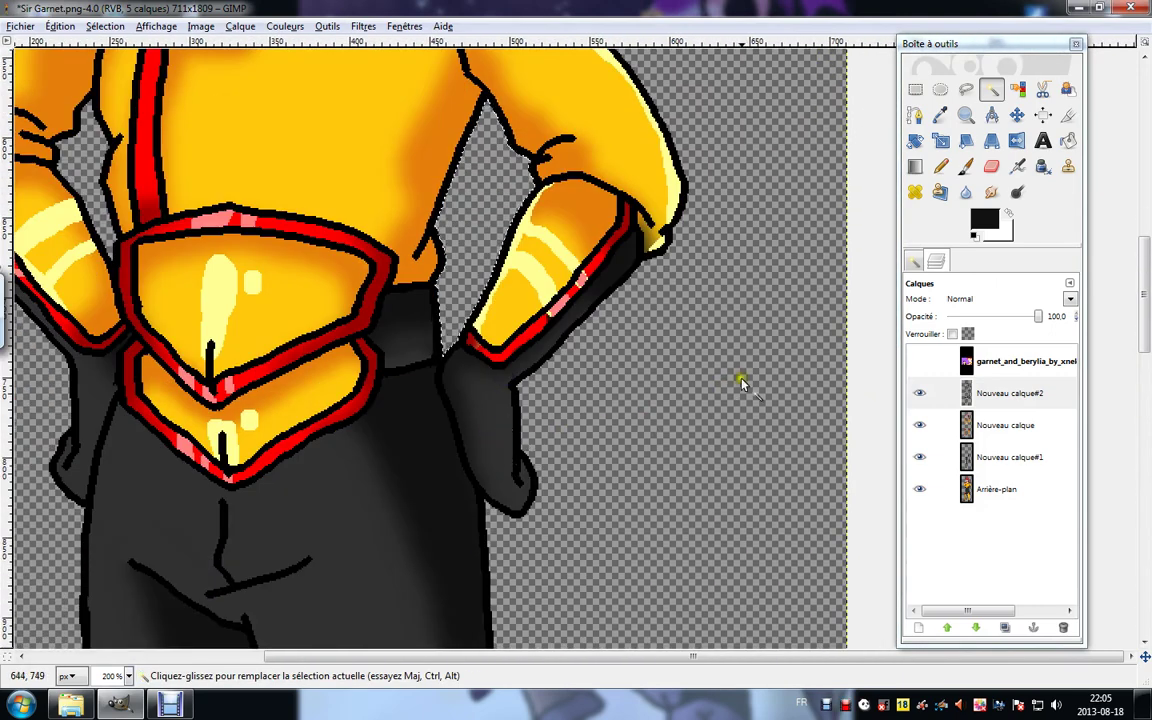
Select the right-hand glove and erase the shadow over its hand area on Nouveau calque#1.
click(486, 425)
click(991, 166)
click(958, 455)
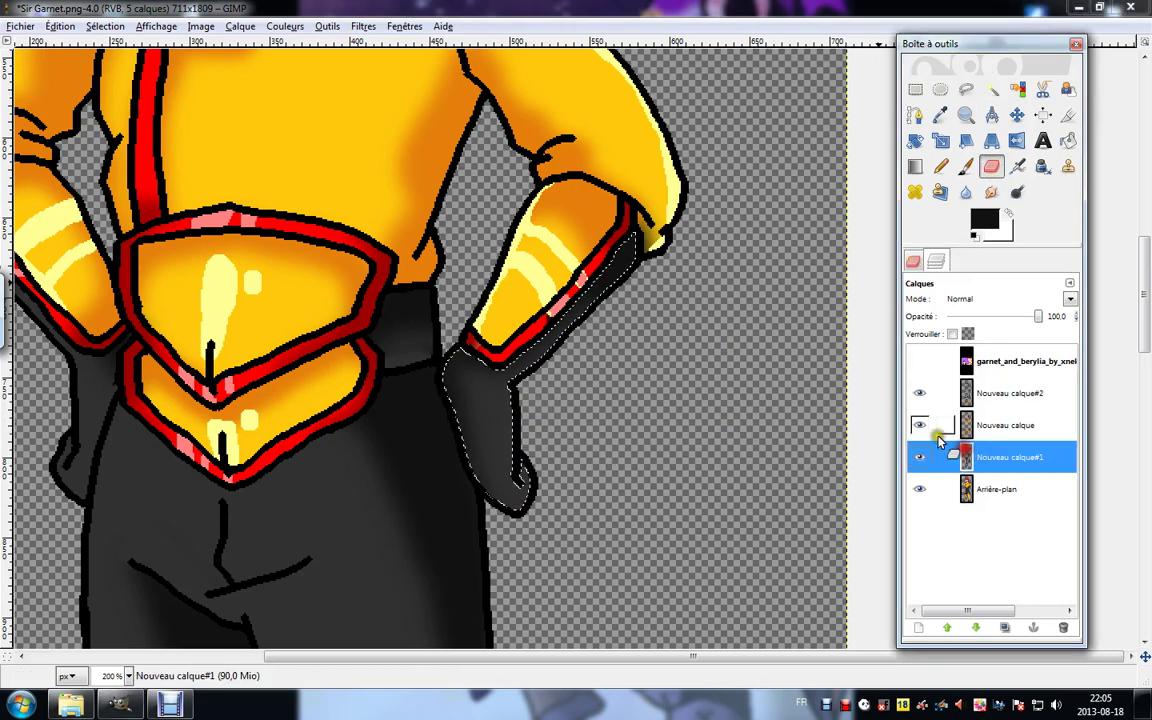
drag(479, 396, 488, 484)
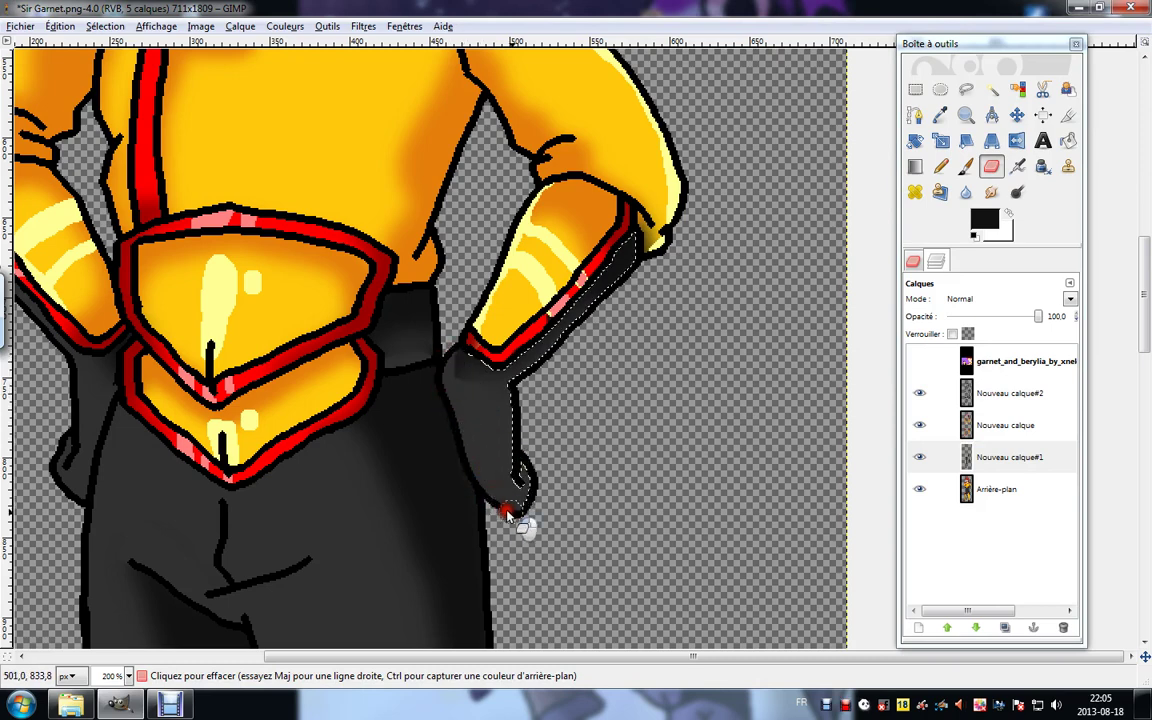
Clear the glove selection and erase the shadow spill from the tip of the right-hand yellow sleeve.
key(e)
click(866, 174)
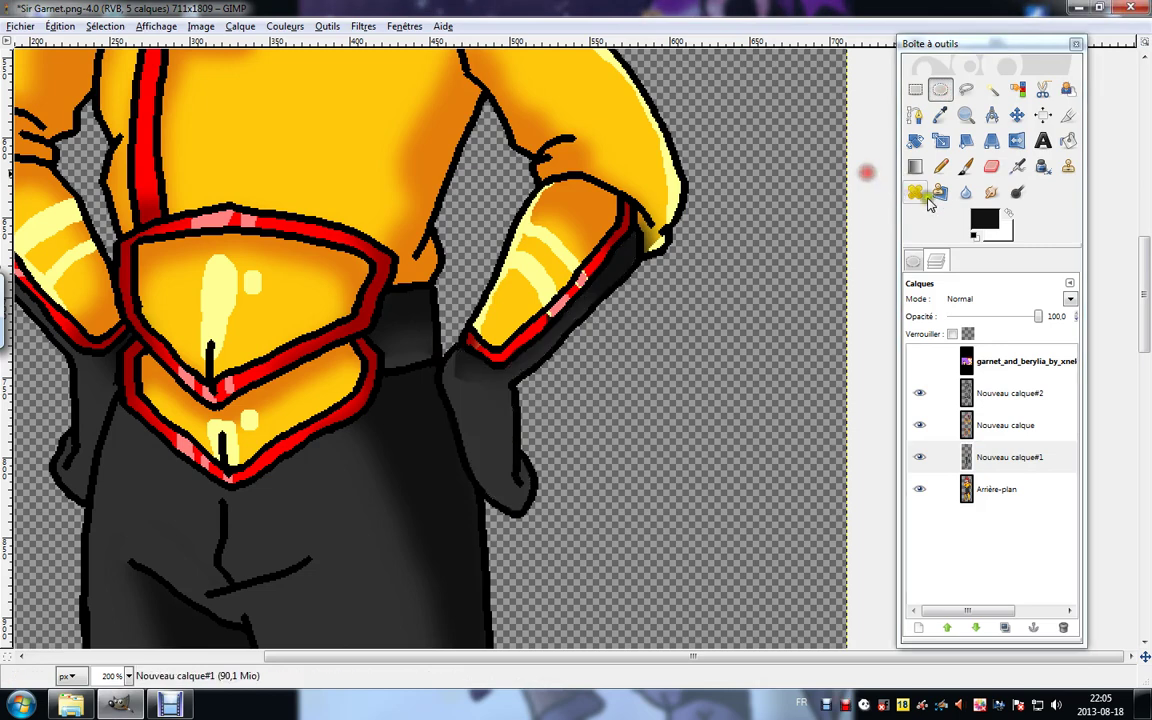
click(991, 166)
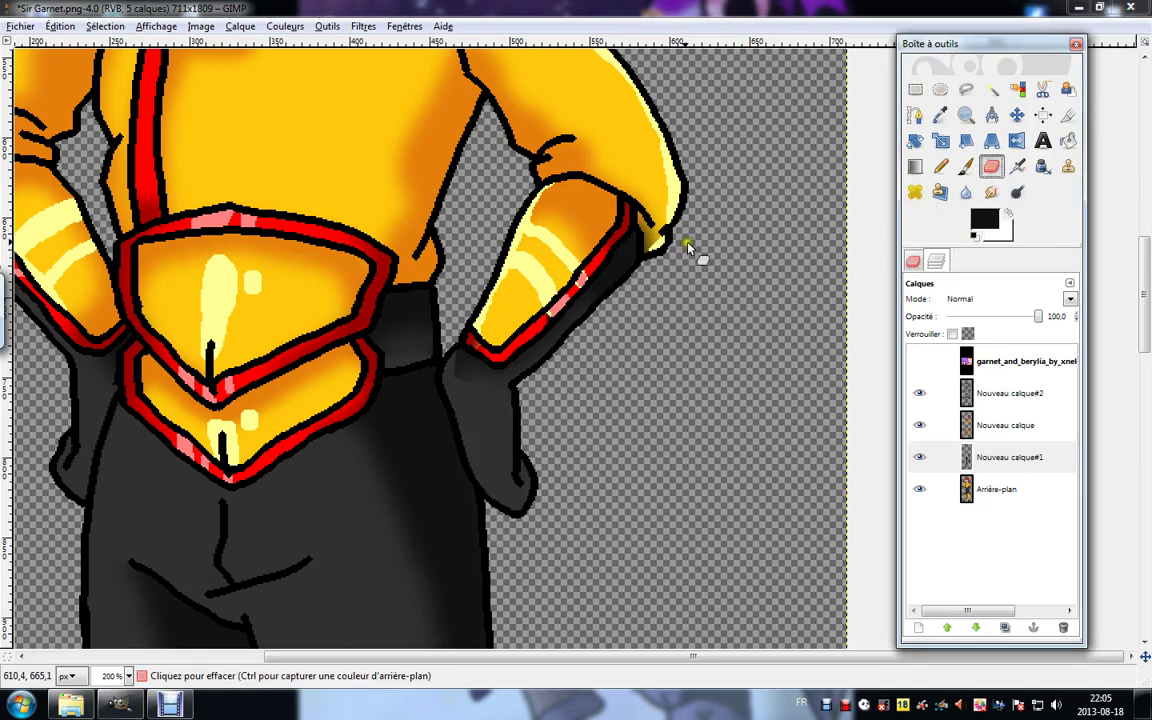
mouse_move(651, 228)
mouse_down()
mouse_move(661, 238)
mouse_move(654, 206)
mouse_move(627, 190)
mouse_move(612, 202)
mouse_up()
Soften the shadow edges at the top of the right-hand glove and in the grey waist panel with the Blur tool.
click(964, 192)
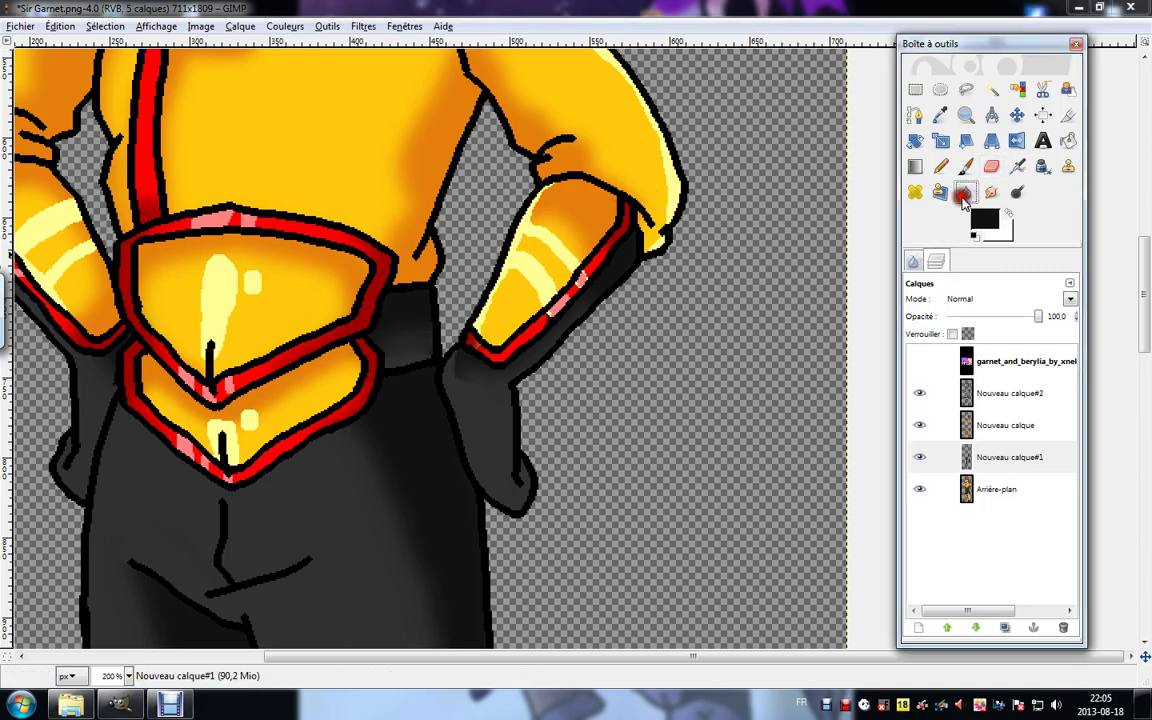
click(910, 263)
click(462, 373)
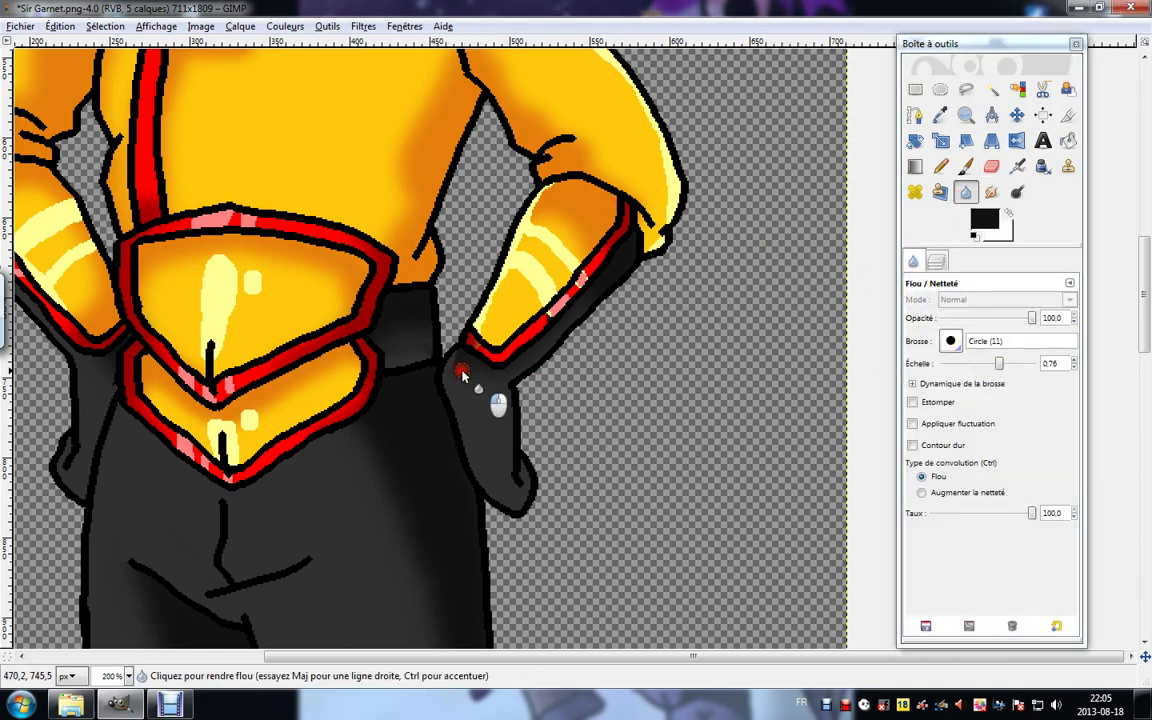
drag(473, 384, 485, 380)
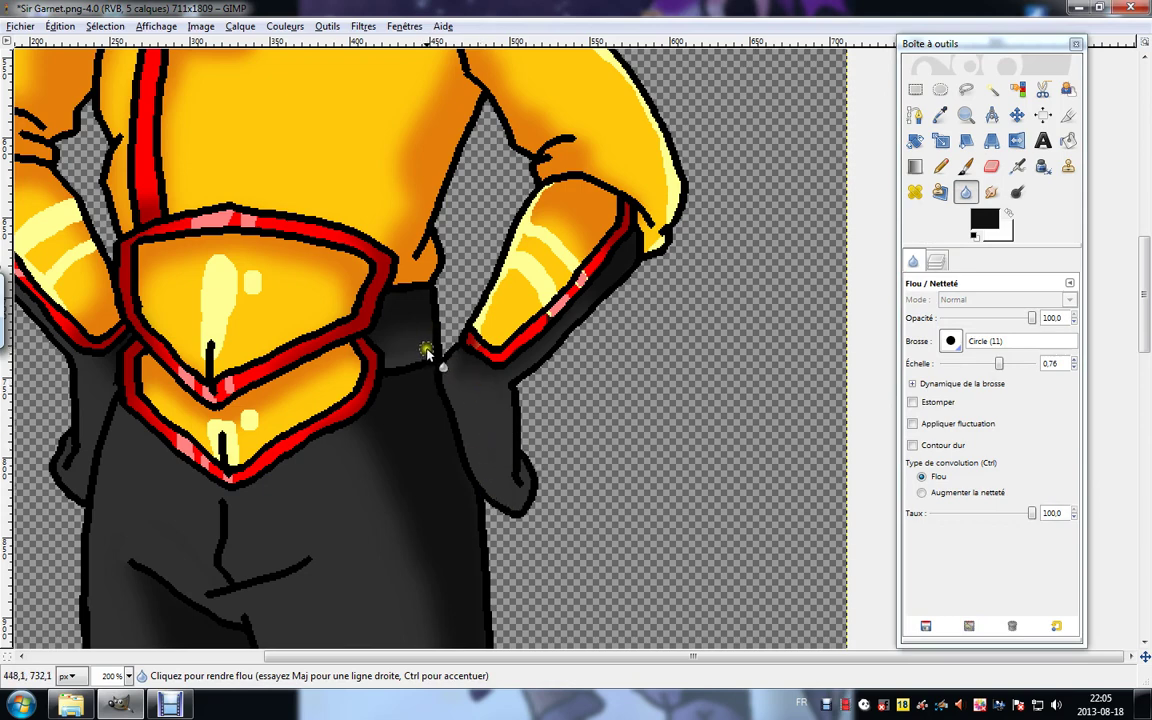
mouse_move(424, 352)
mouse_down()
mouse_move(406, 350)
mouse_move(431, 344)
mouse_up()
Review the shading over the whole figure, from the trousers and knee guards up to the face.
scroll(490, 586, down, 5)
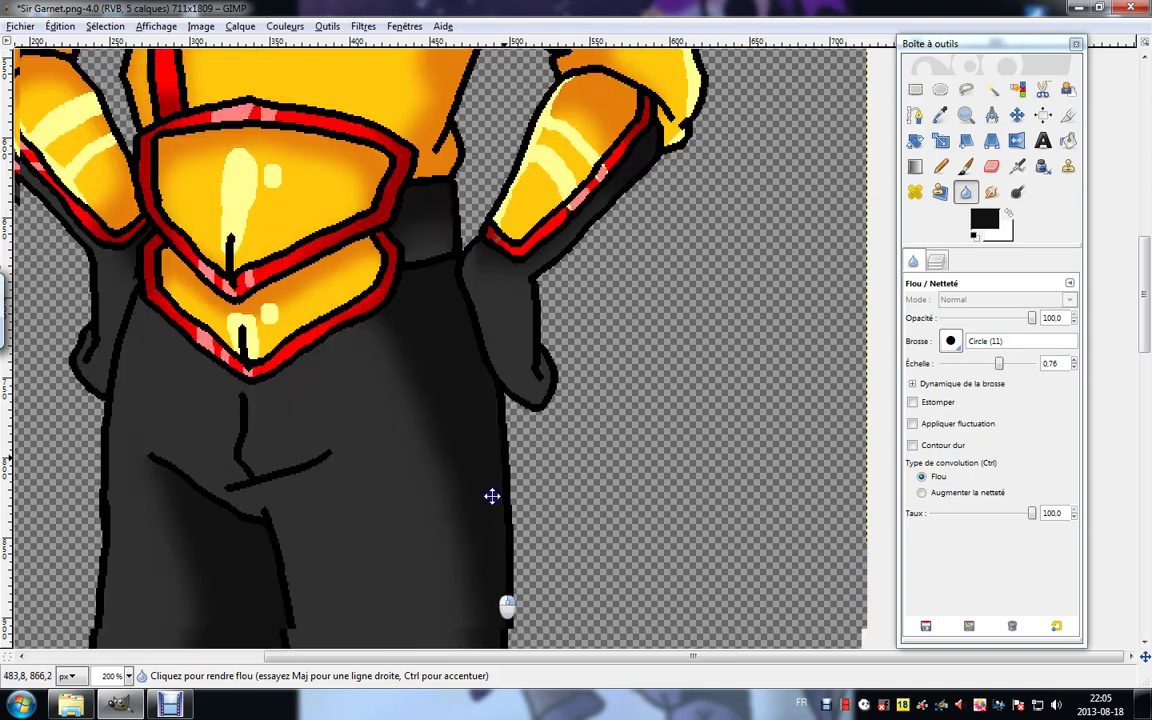
scroll(486, 480, left, 1)
scroll(471, 397, down, 4)
scroll(463, 514, up, 12)
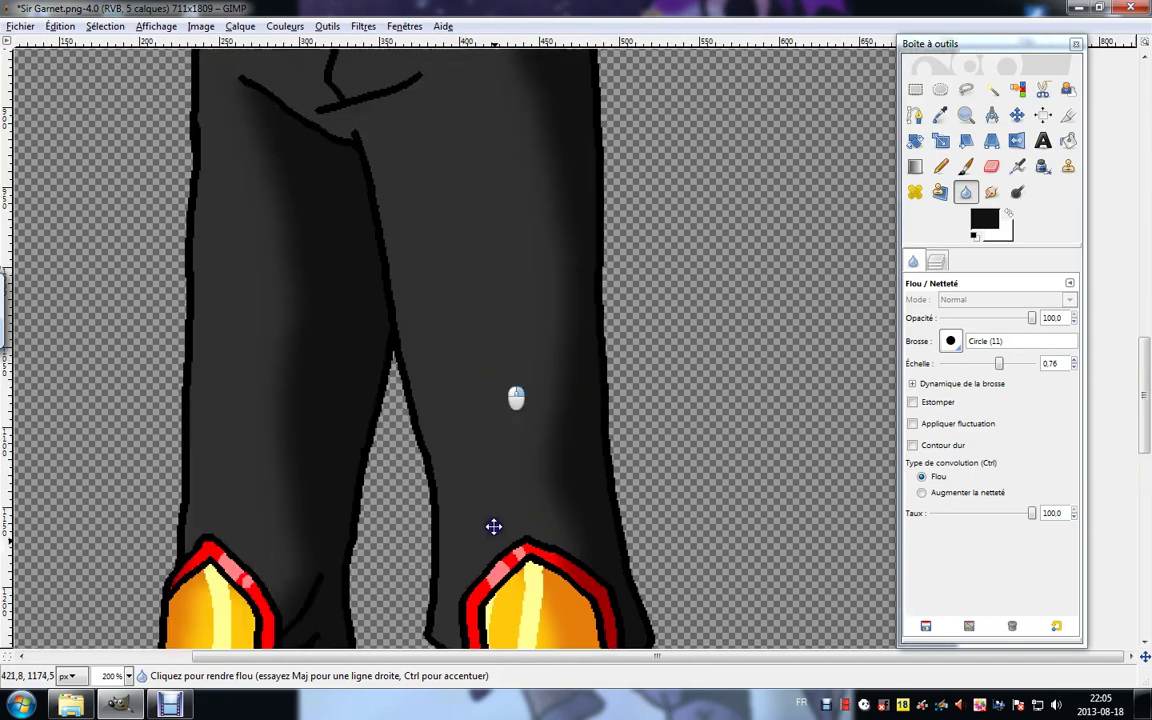
scroll(471, 517, left, 1)
scroll(420, 455, up, 10)
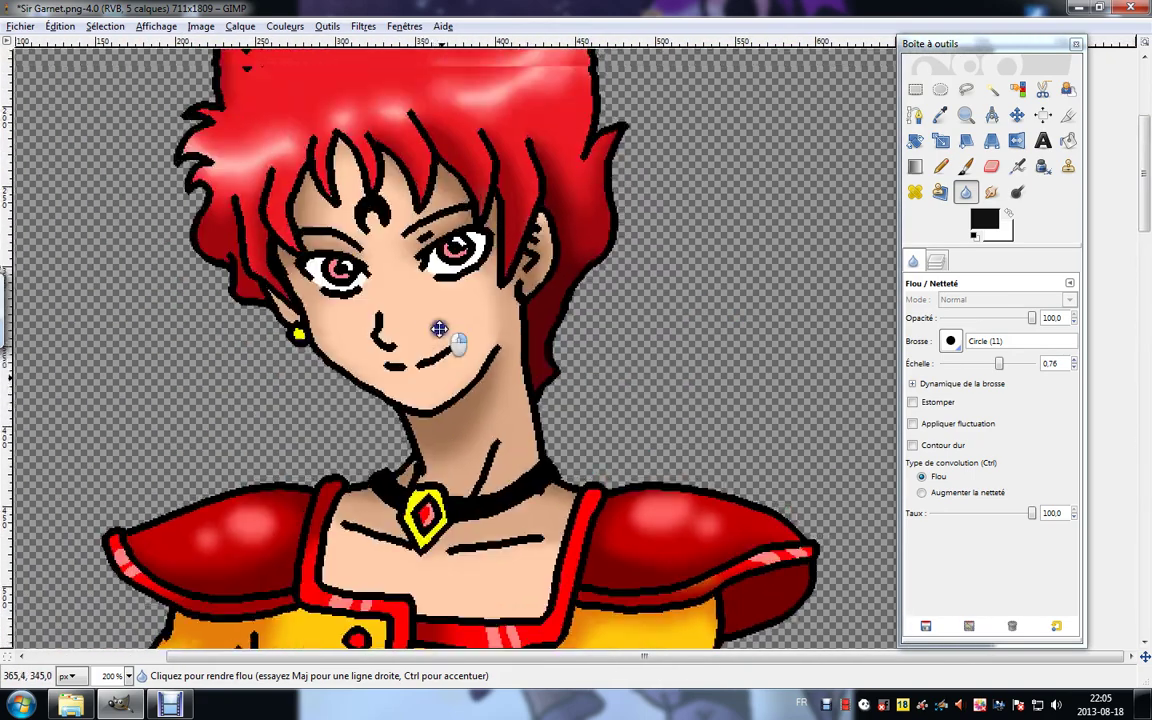
scroll(452, 350, left, 1)
scroll(463, 440, down, 2)
scroll(463, 440, down, 1)
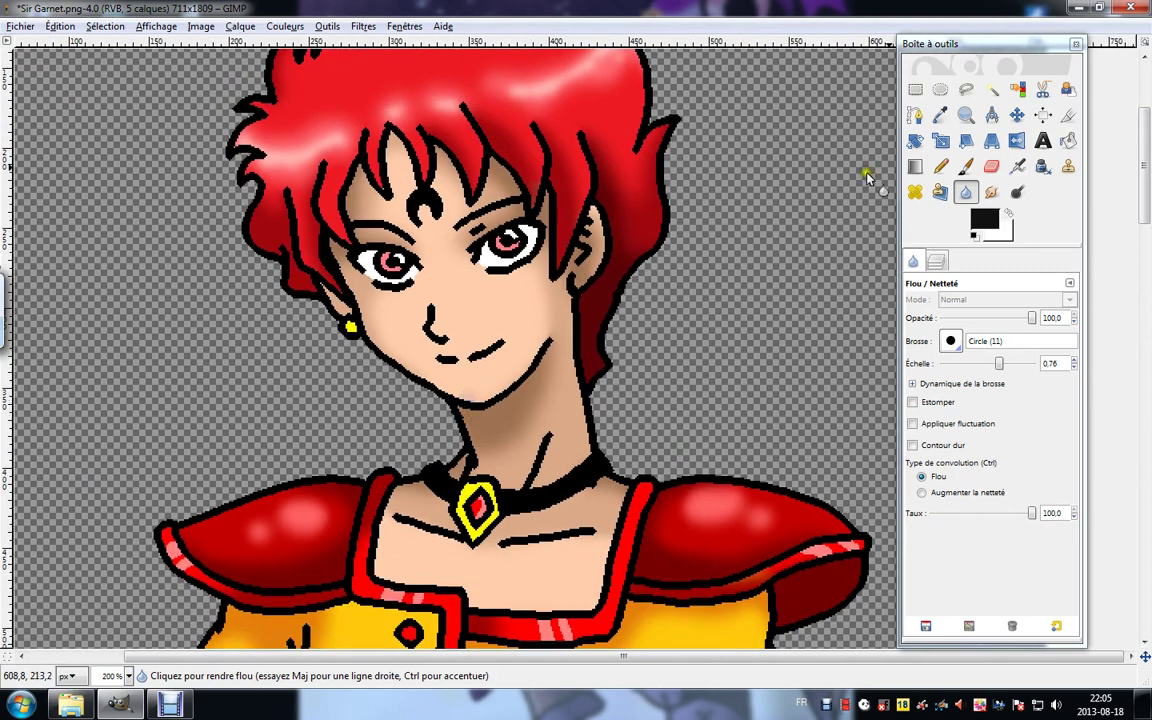
Sample the pink of the right-hand eye's iris from Arrière-plan as the foreground colour.
click(966, 114)
click(389, 304)
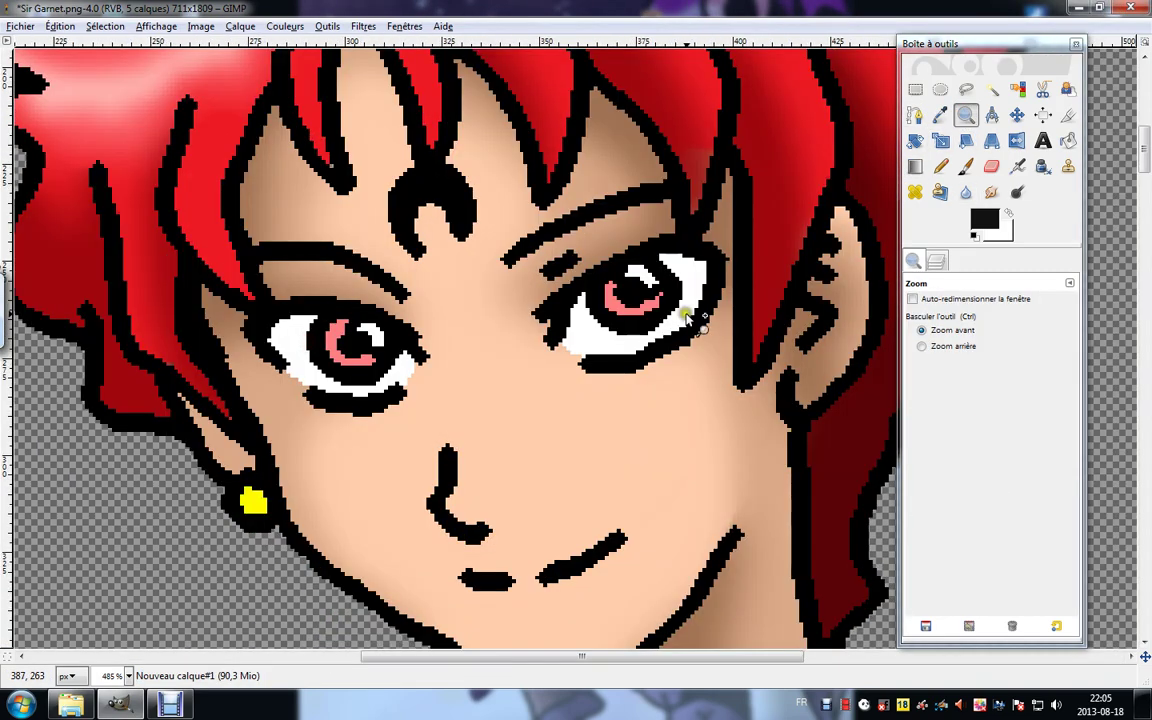
click(940, 114)
click(936, 261)
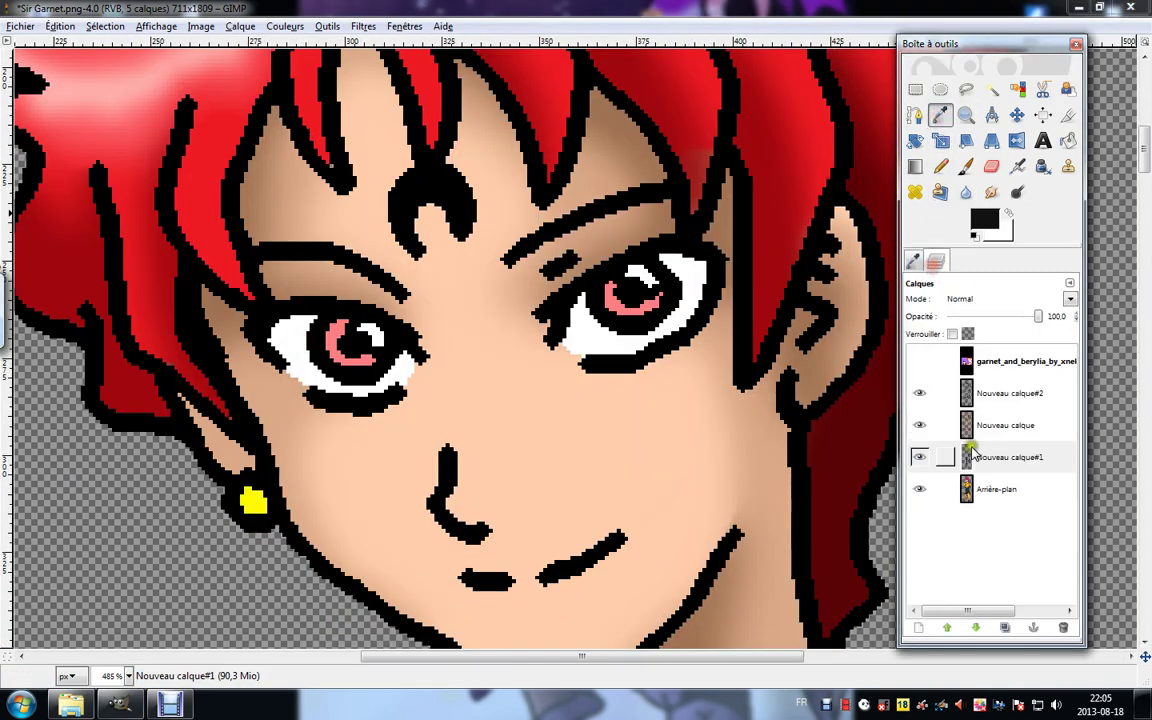
drag(977, 487, 980, 462)
click(622, 288)
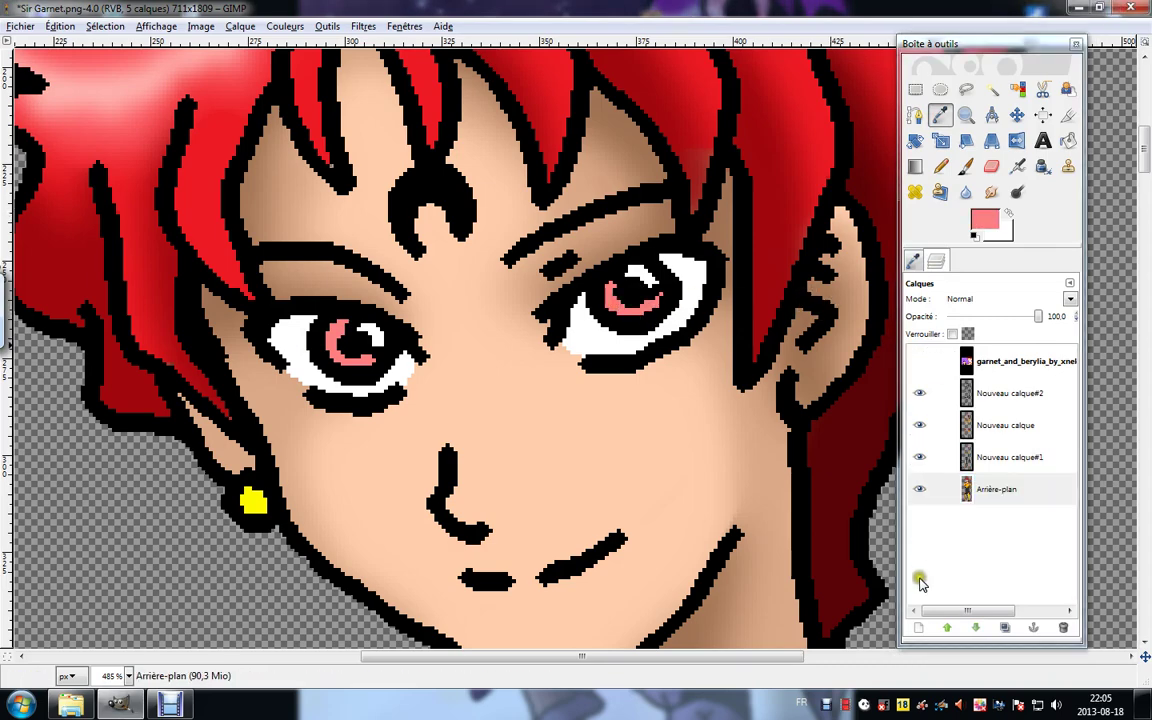
Add a transparent layer directly above Arrière-plan and set the Paintbrush colour to the dark red ab4040.
click(924, 628)
click(239, 375)
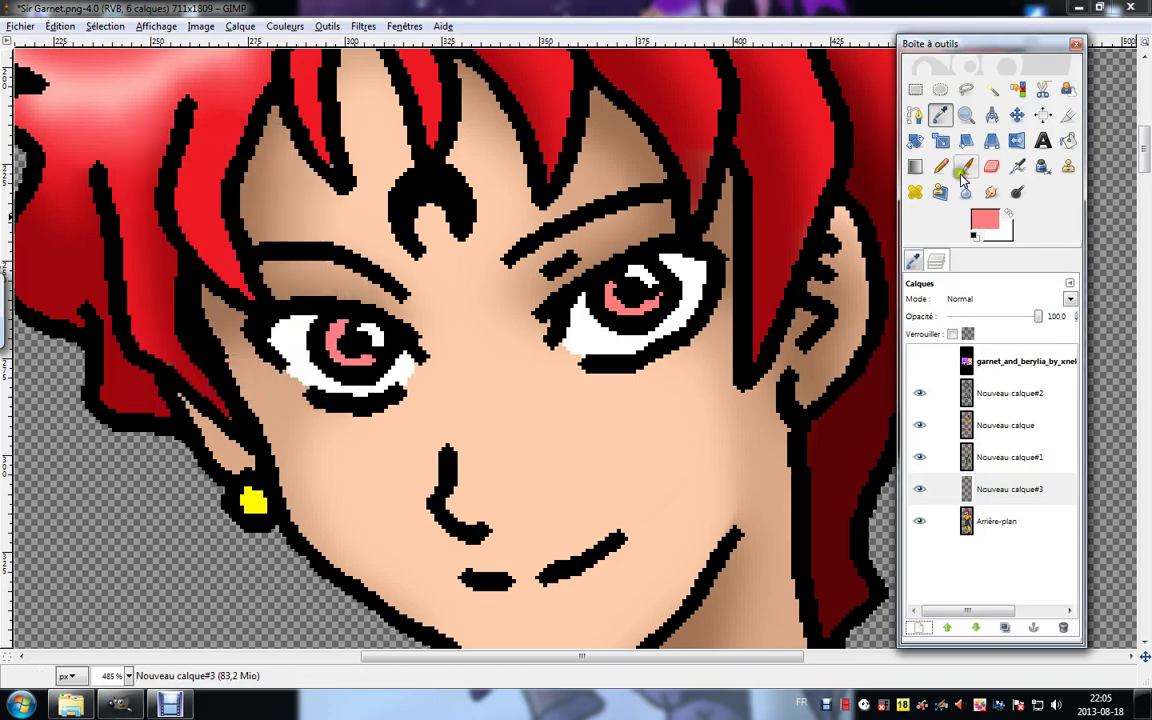
click(965, 166)
click(979, 226)
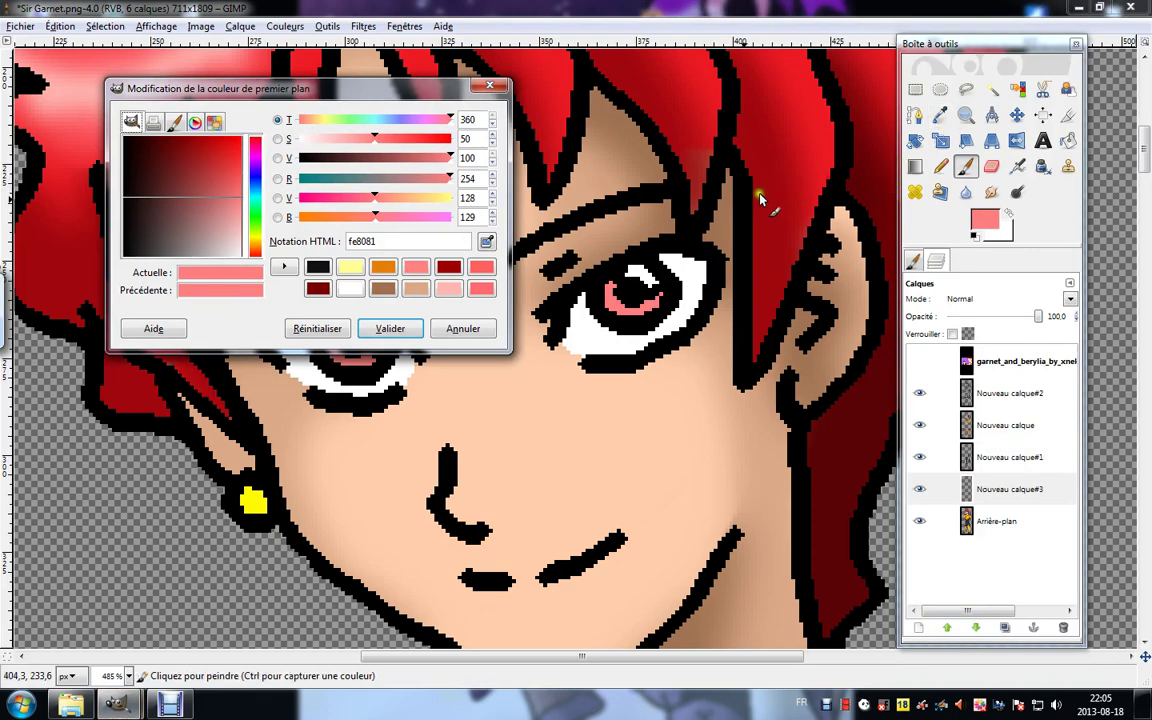
drag(197, 195, 205, 188)
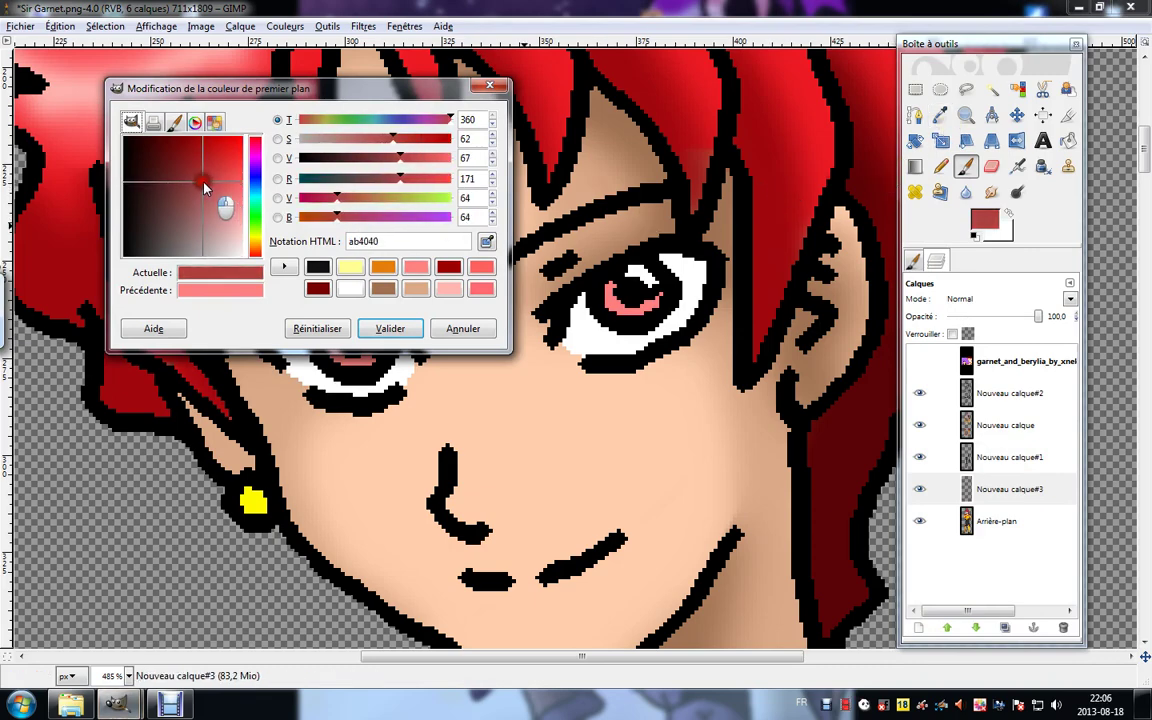
click(390, 328)
Shade the upper part of both irises dark red with the Paintbrush at scale 0.76.
click(913, 260)
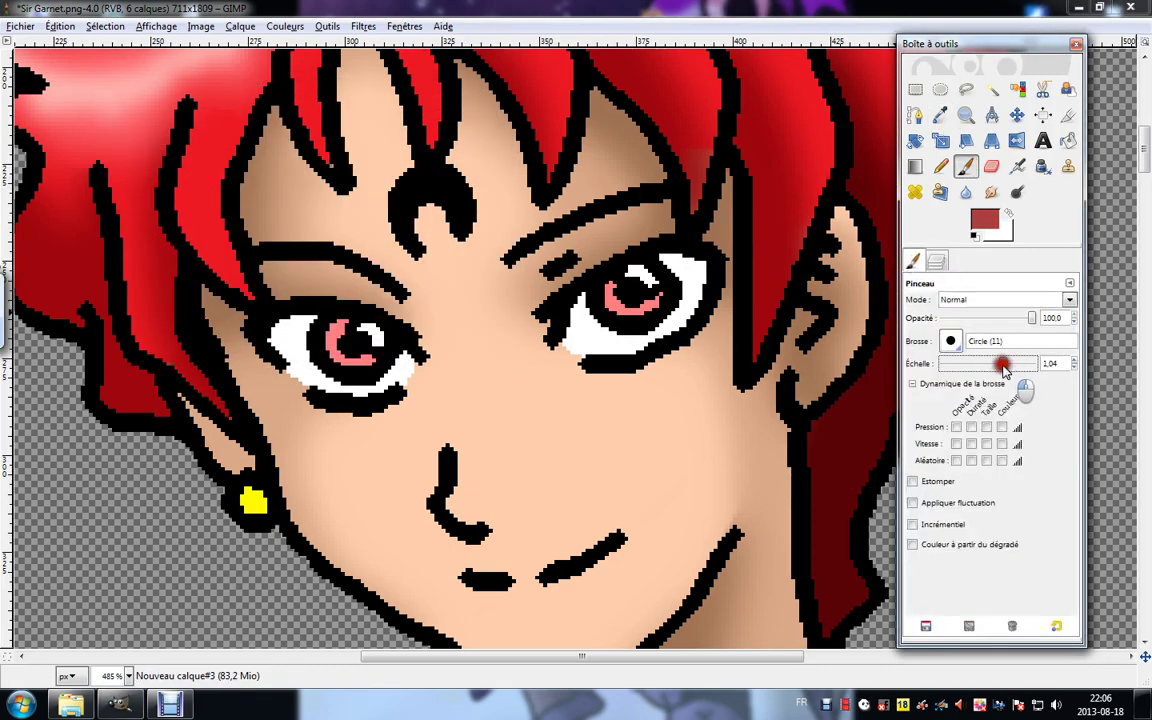
drag(608, 302, 628, 290)
key(ctrl+z)
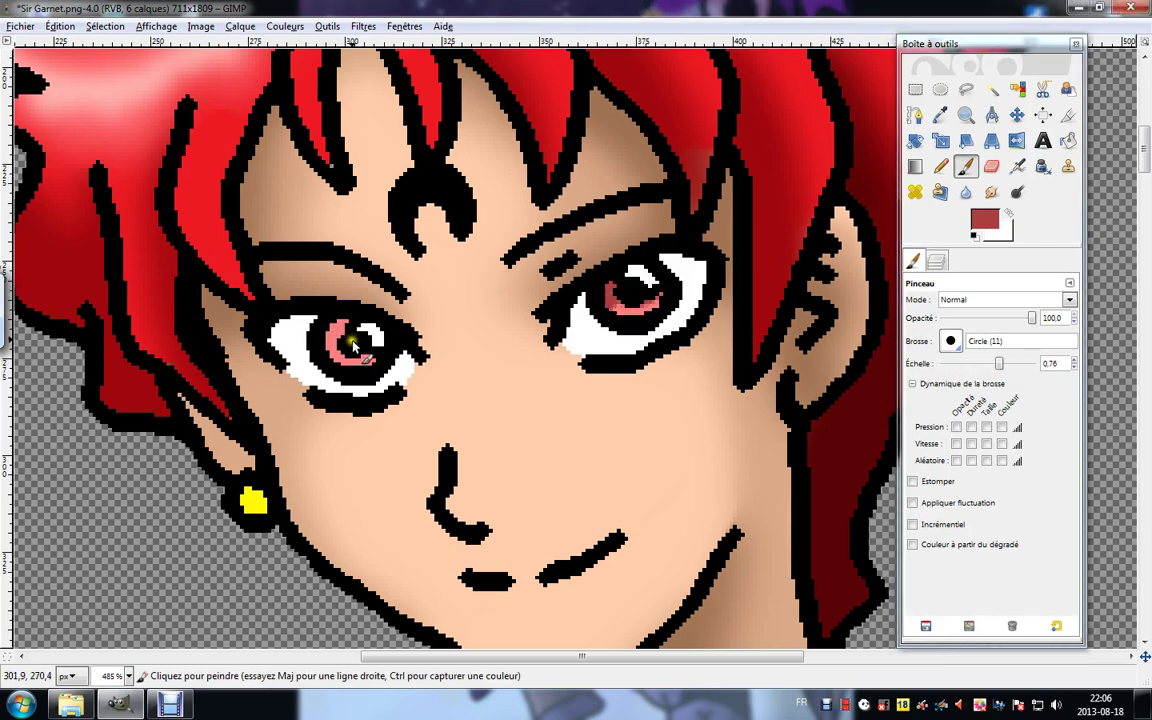
mouse_move(344, 326)
mouse_down()
mouse_move(314, 342)
mouse_move(360, 338)
mouse_up()
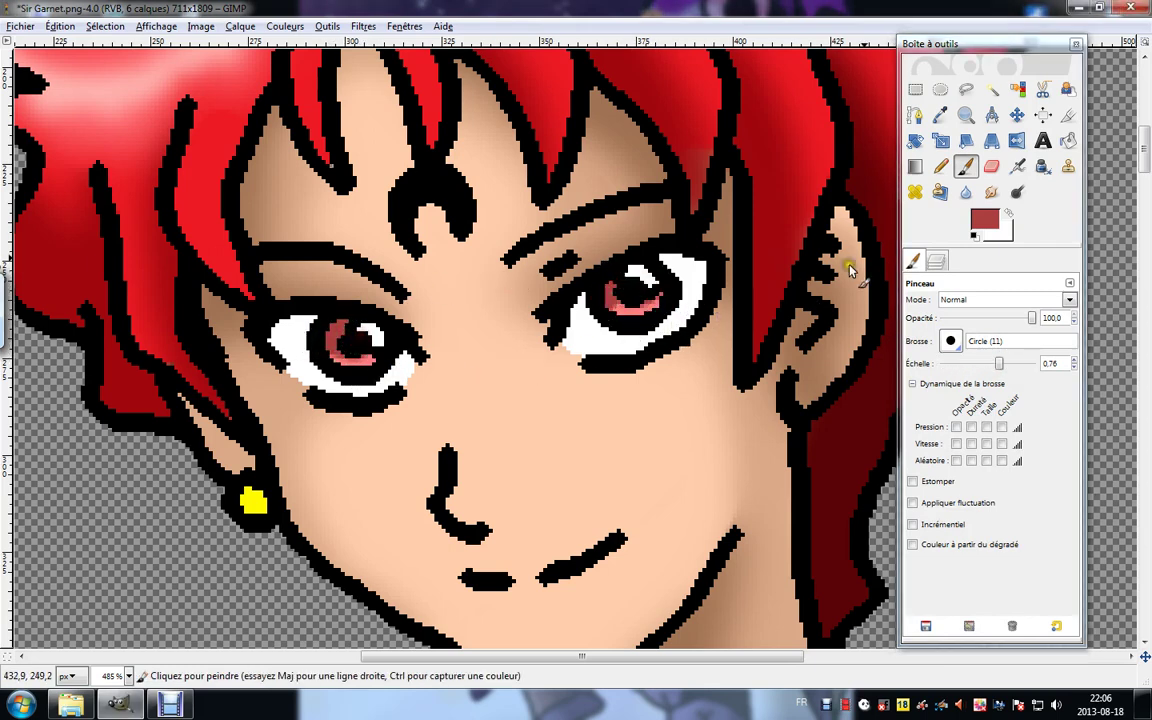
Switch to the Pencil tool and add a transparent layer directly above Nouveau calque#2.
click(940, 168)
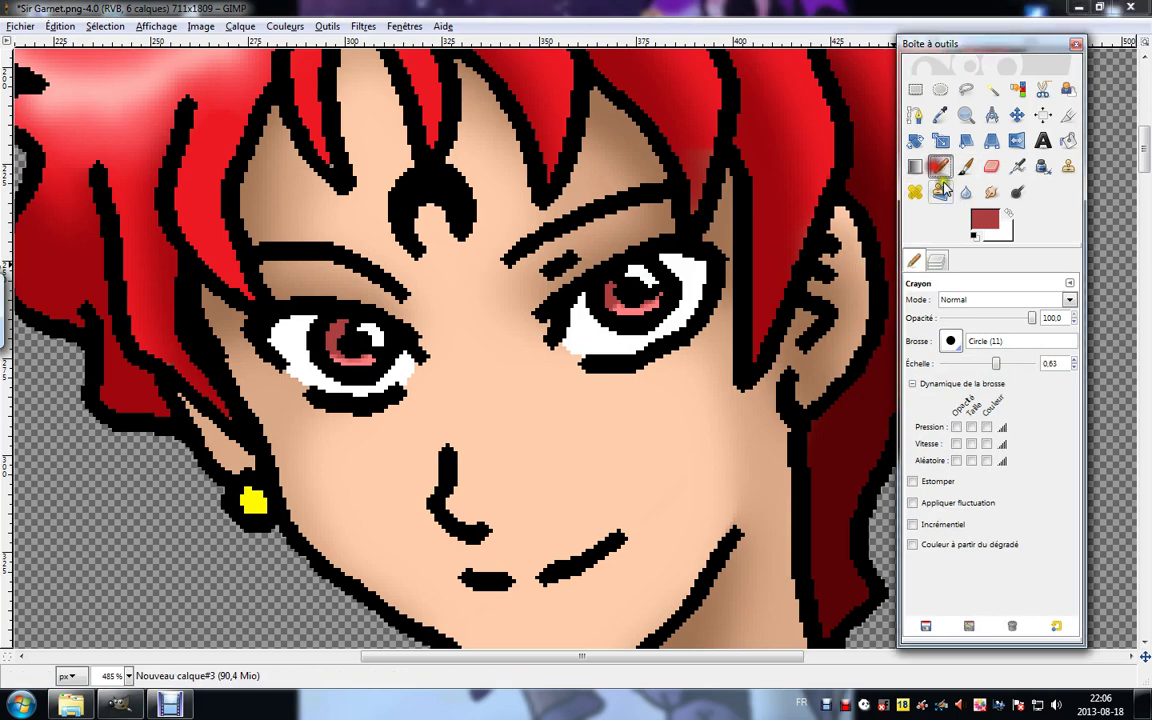
click(937, 261)
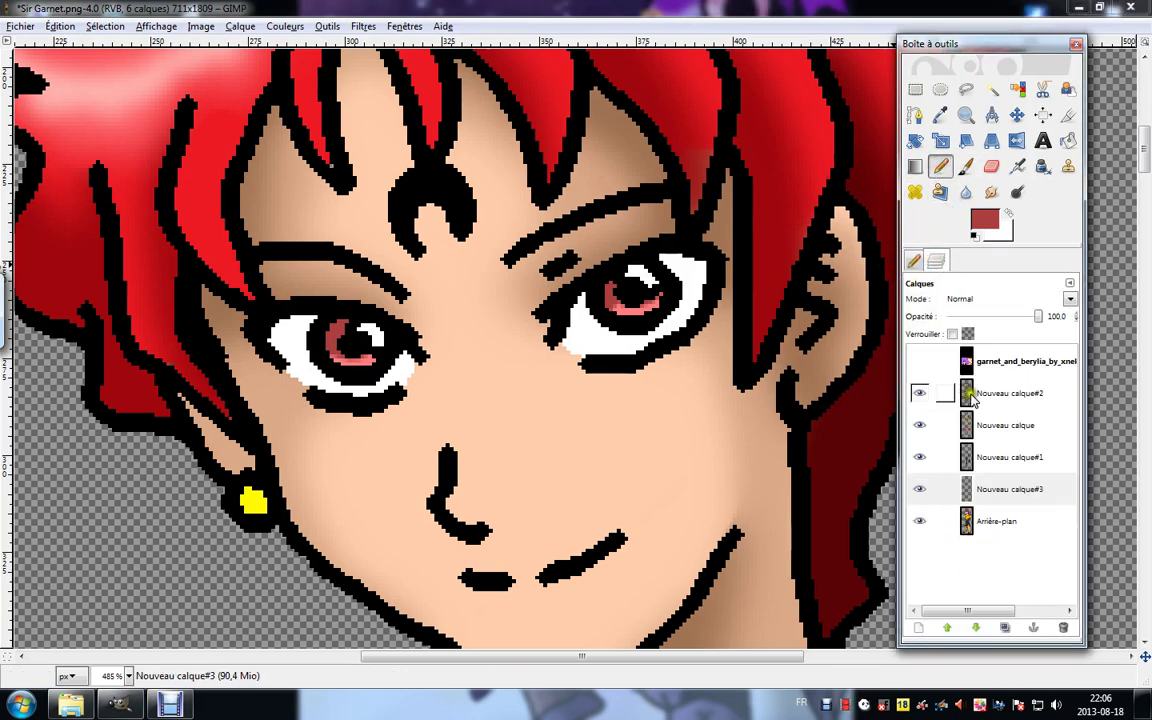
click(968, 395)
click(918, 627)
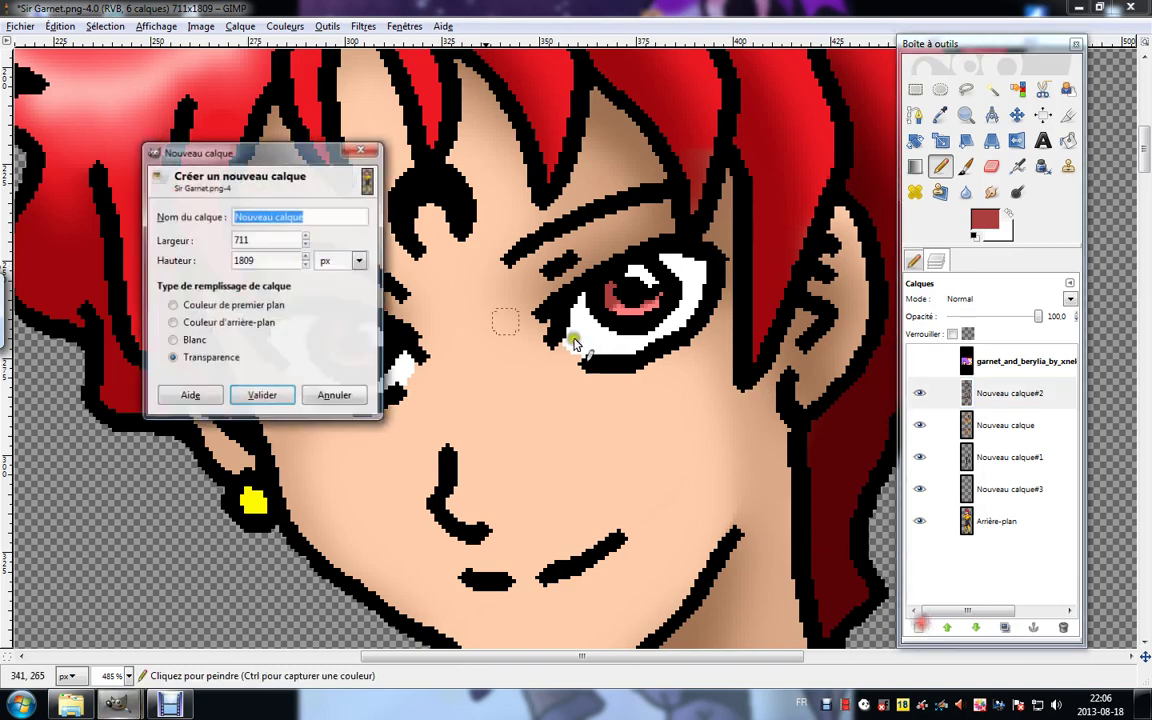
click(260, 397)
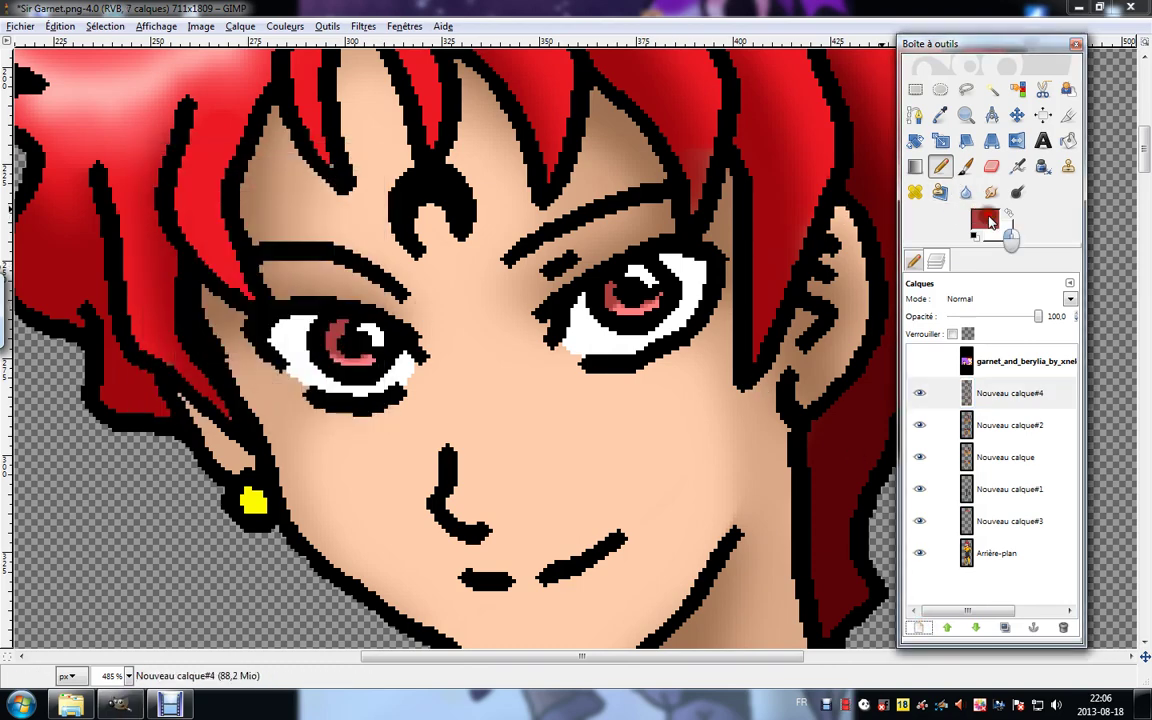
Draw white highlight spots in the iris and pupil of both eyes with the Pencil at scale 0.20.
click(985, 220)
click(384, 290)
click(389, 329)
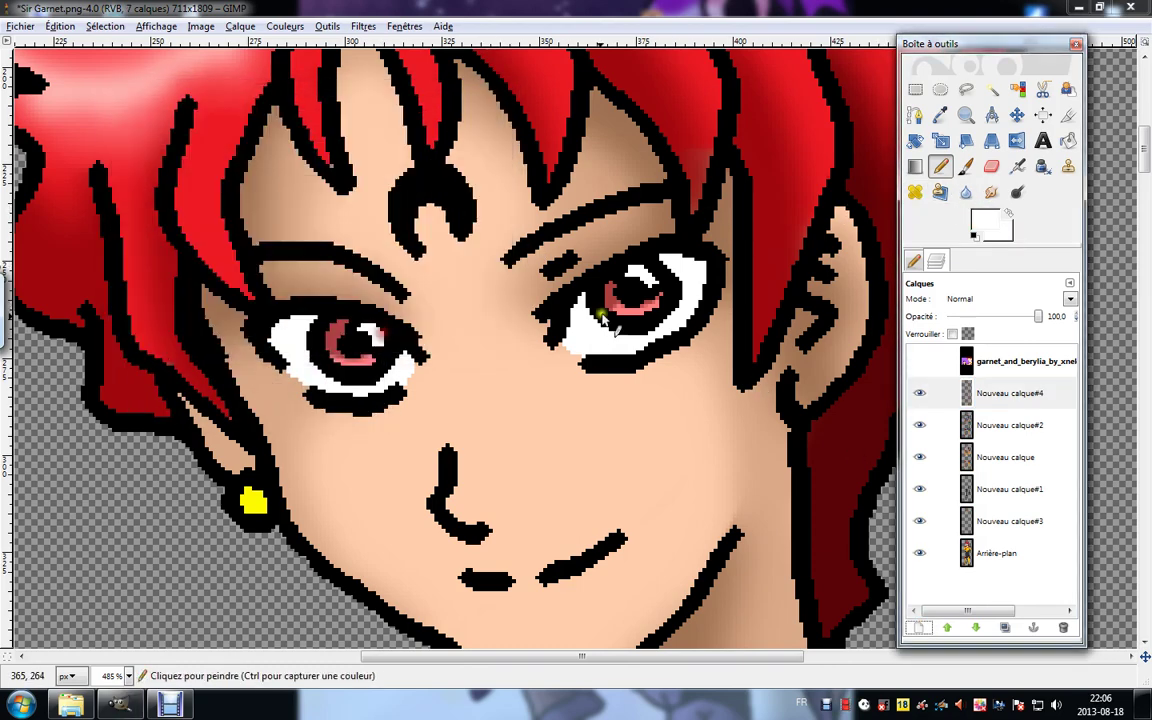
click(913, 261)
drag(995, 368, 993, 368)
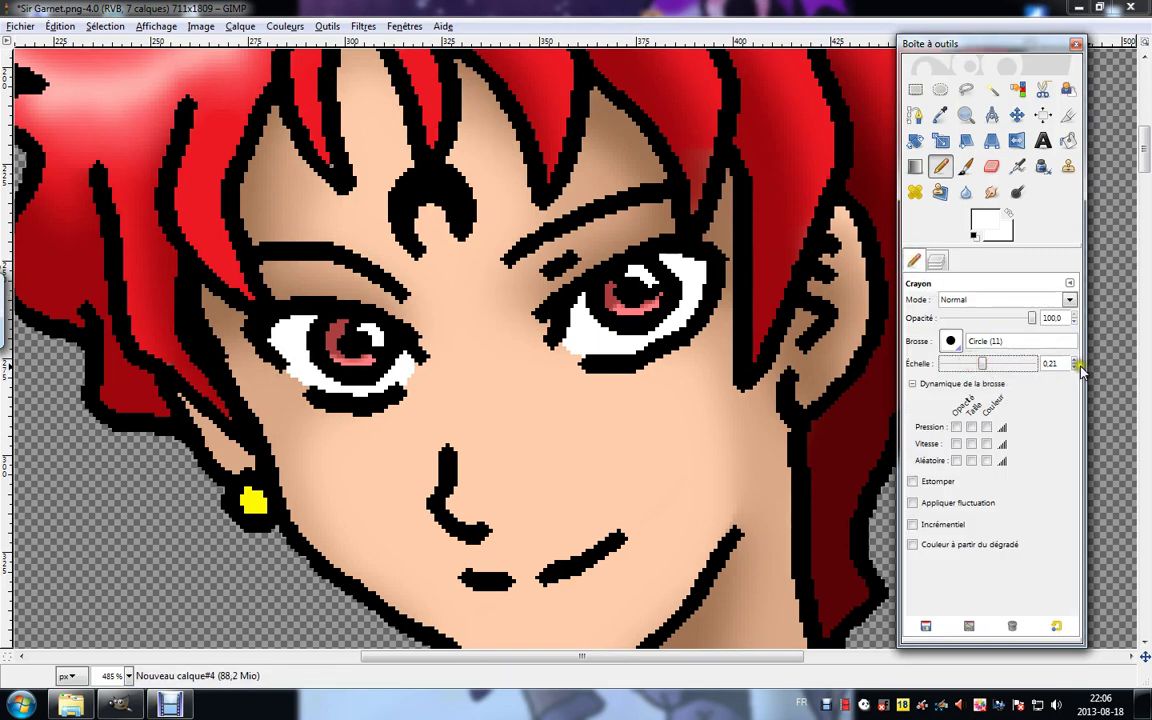
click(617, 296)
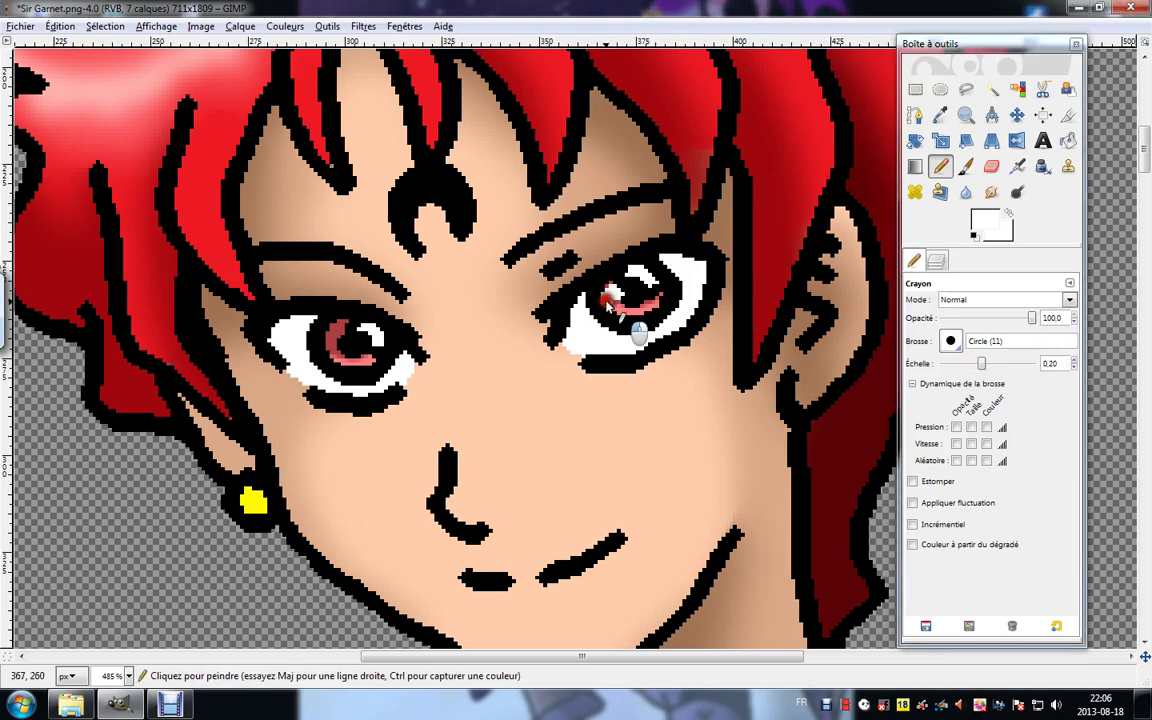
click(322, 340)
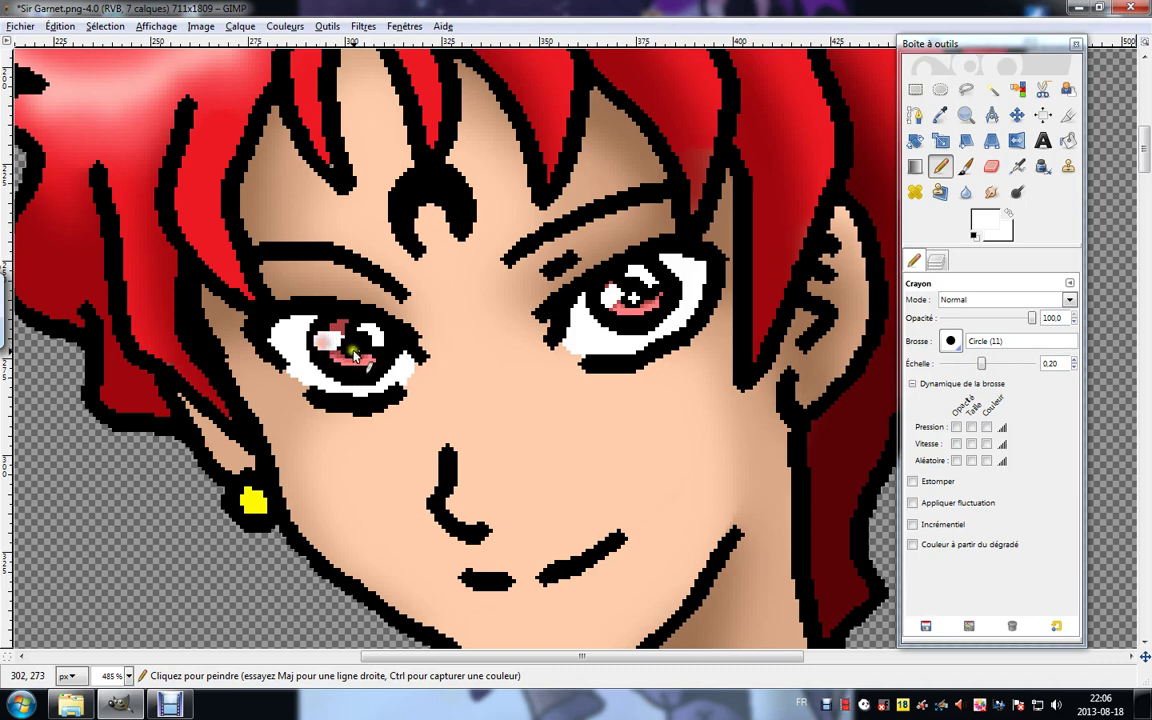
Soften the white highlights in both eyes with the Blur tool at scale 10.00.
click(966, 192)
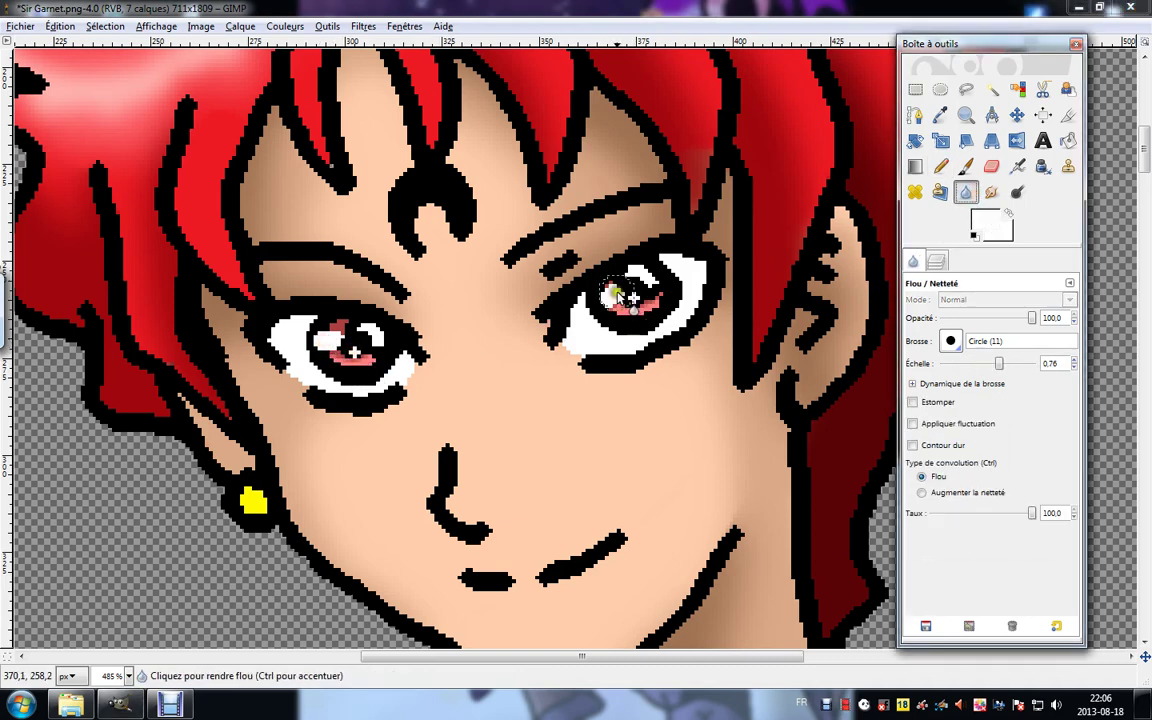
drag(1005, 368, 1054, 368)
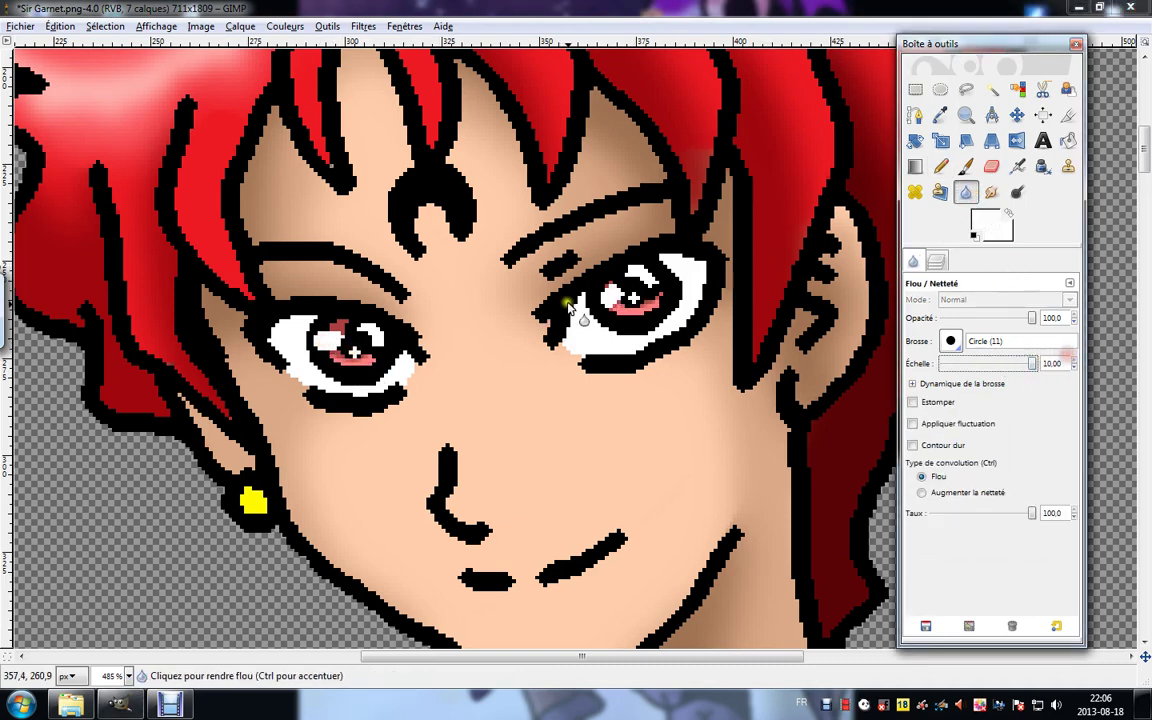
click(488, 340)
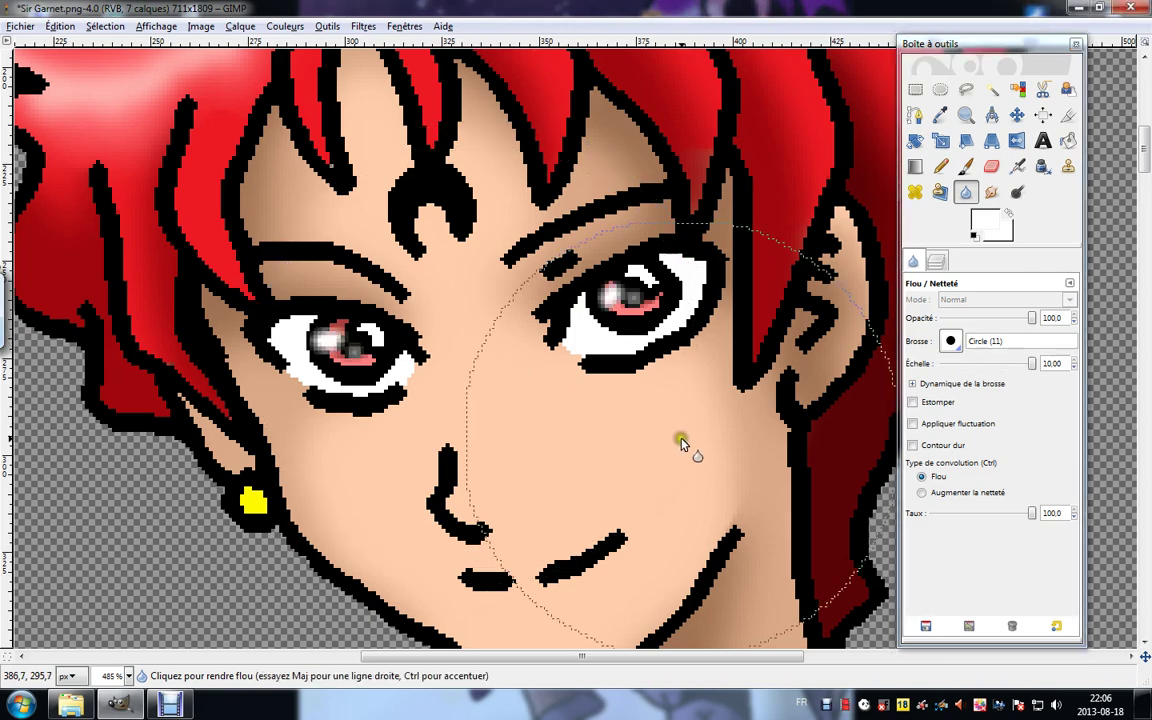
Sample the earring's yellow from Arrière-plan as the foreground colour.
drag(609, 540, 648, 391)
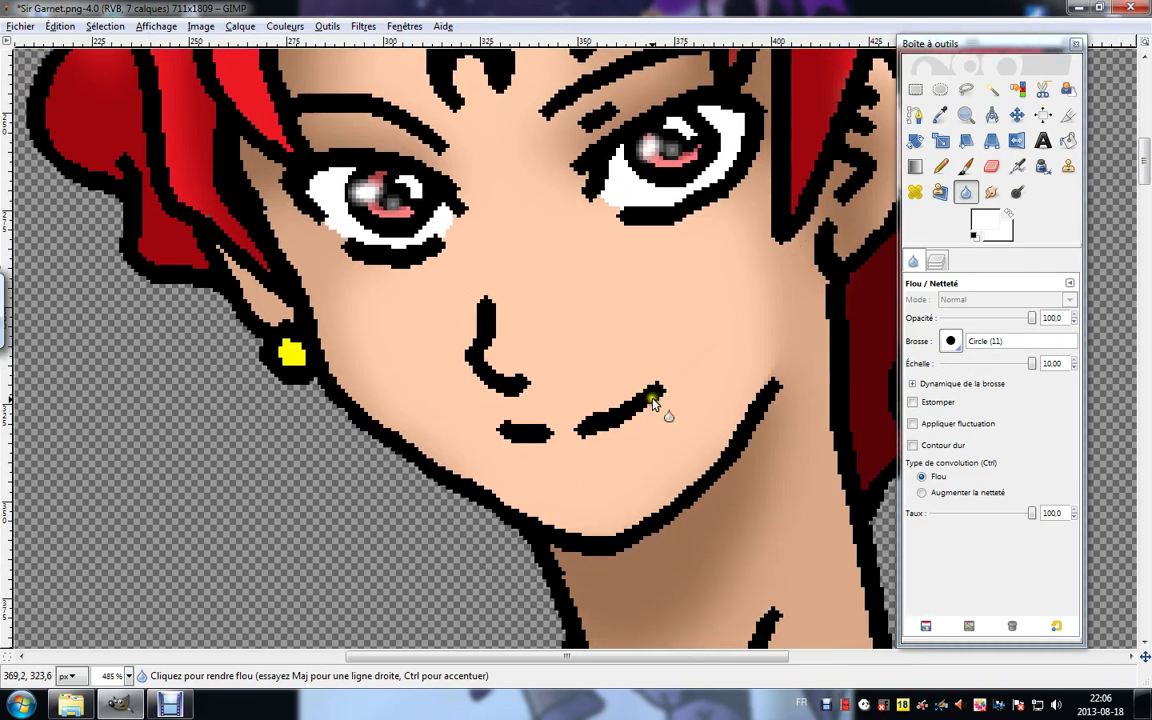
scroll(650, 398, up, 2)
scroll(650, 398, right, 1)
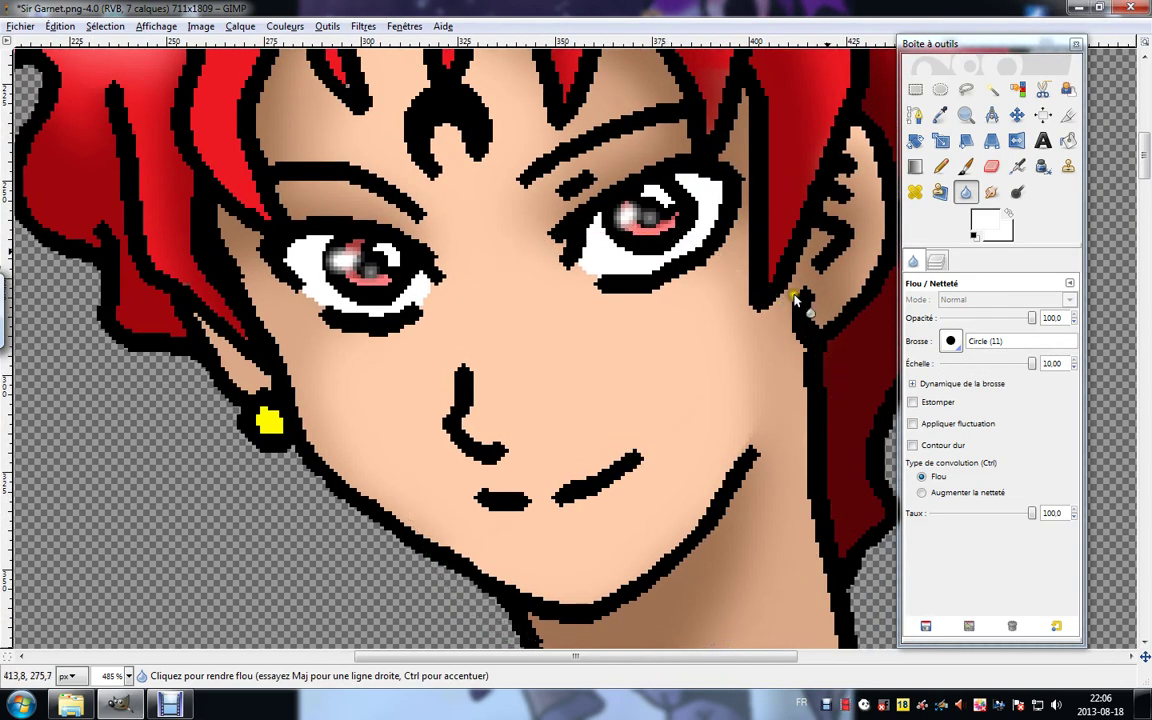
click(941, 117)
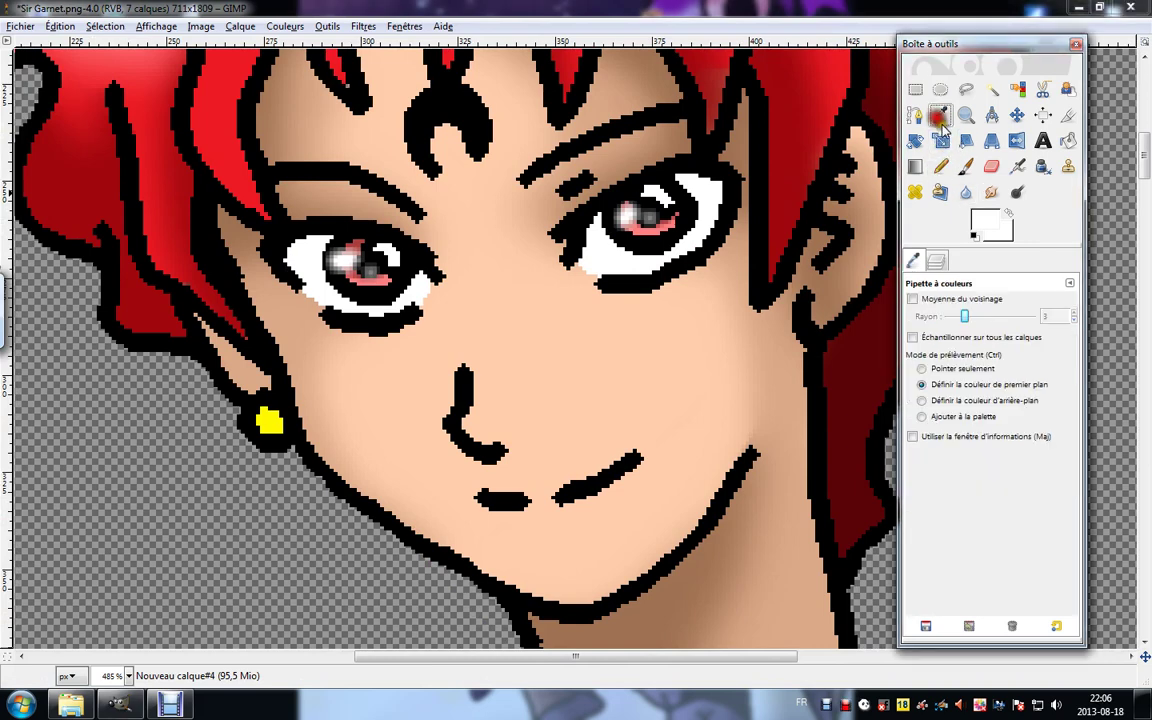
click(936, 261)
click(940, 552)
click(271, 424)
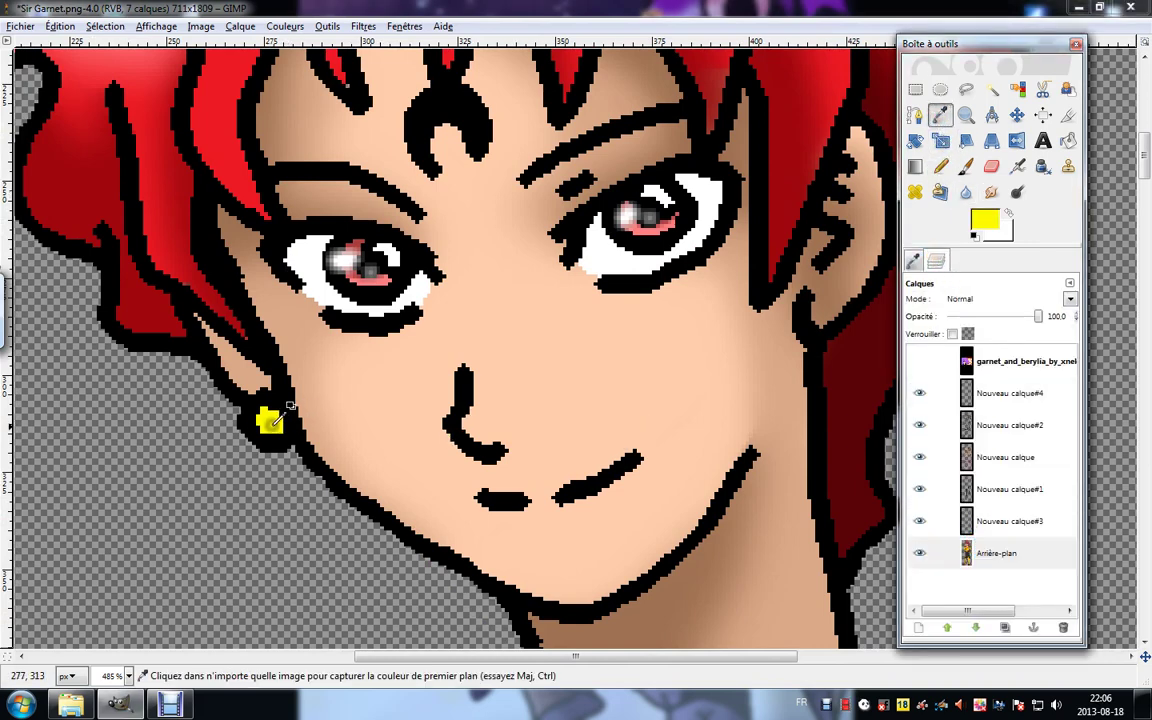
On a new layer directly above Arrière-plan, paint a shadow around the earring's edge with the Paintbrush in orange-yellow fec900.
click(926, 624)
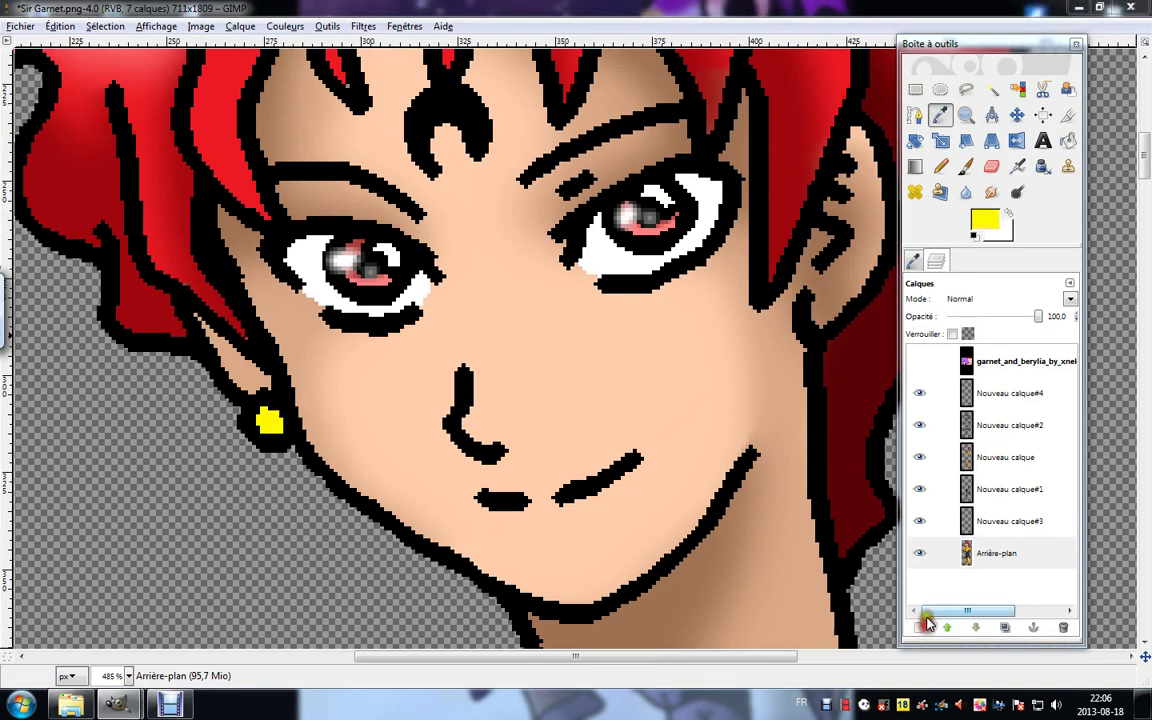
click(288, 412)
click(965, 166)
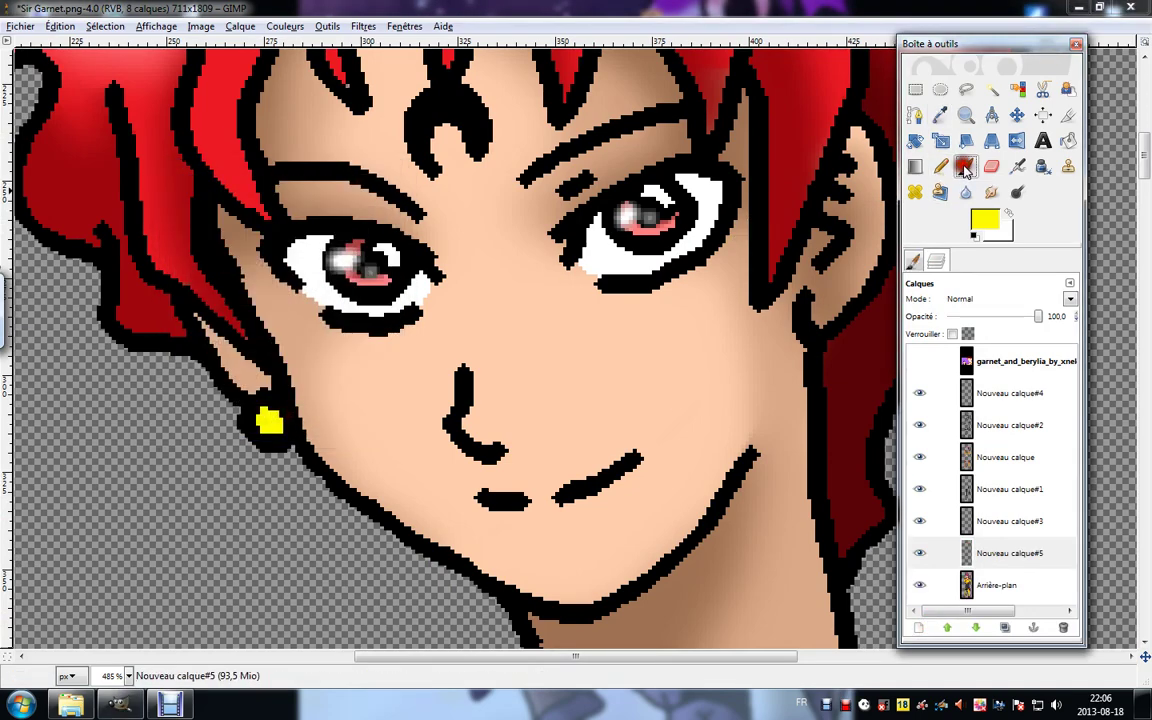
click(984, 219)
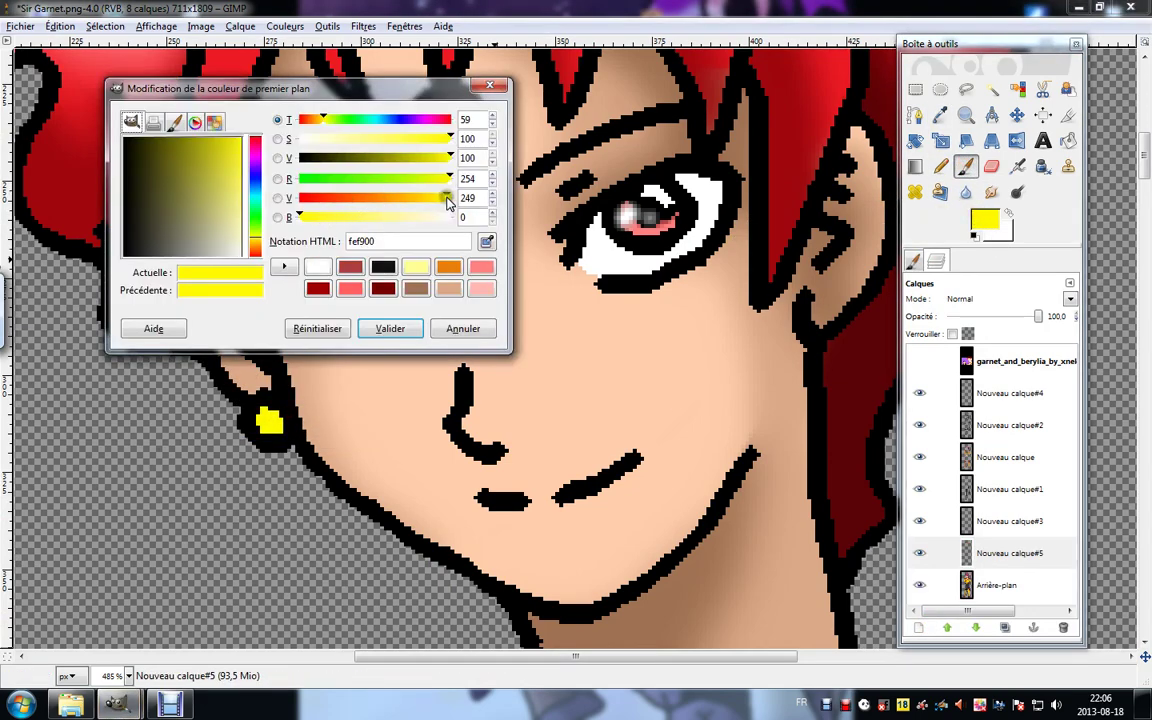
drag(448, 202, 424, 204)
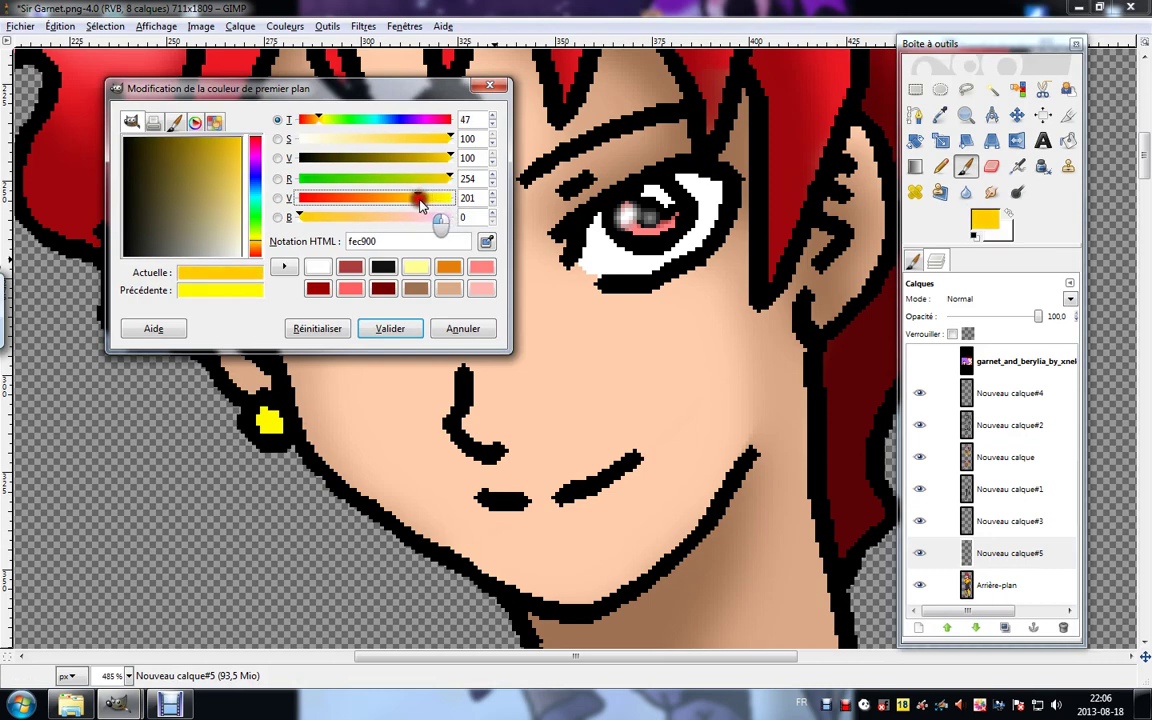
click(390, 328)
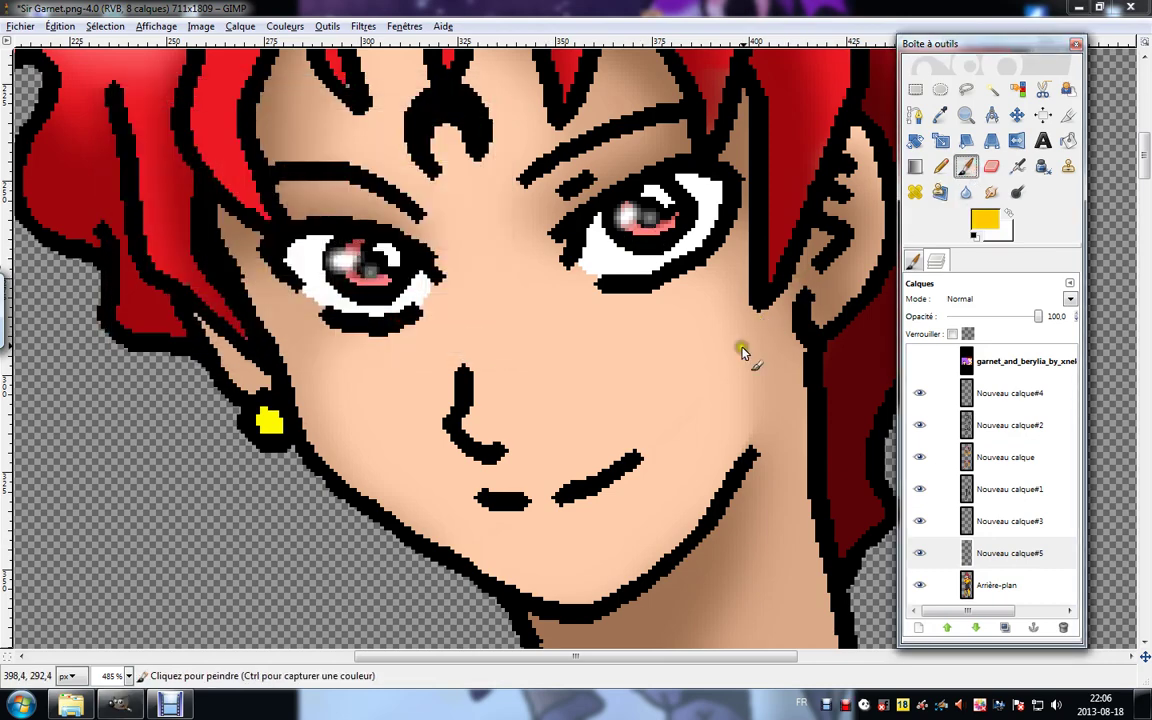
click(287, 432)
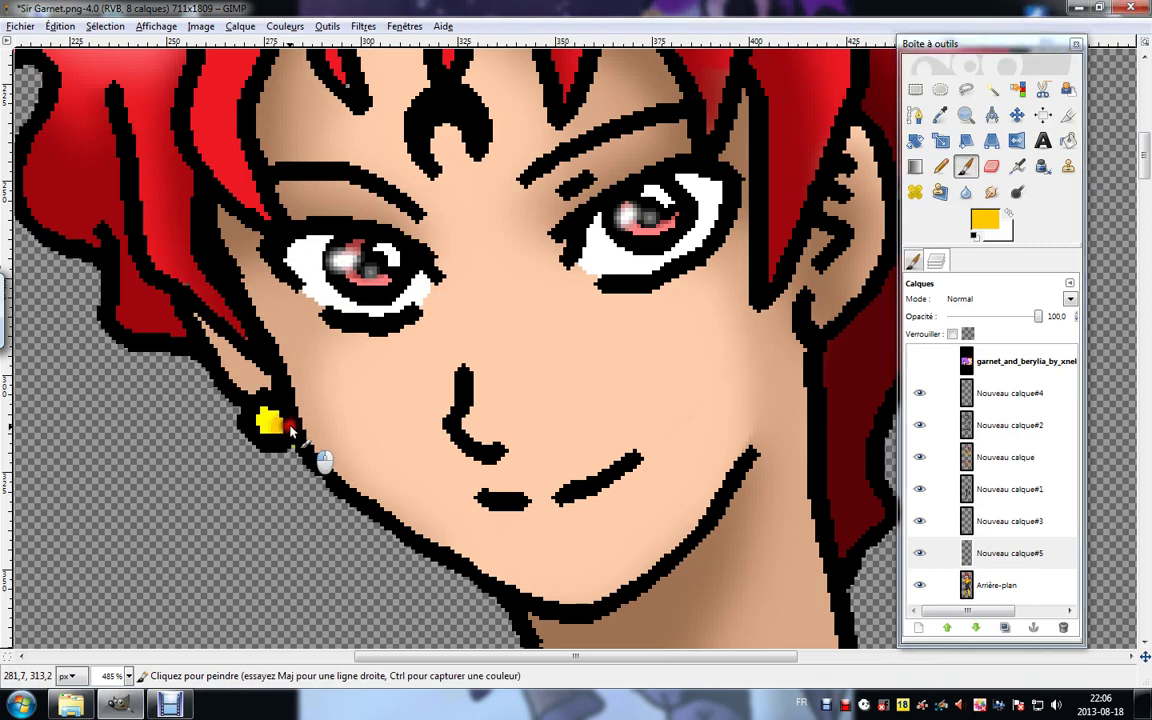
mouse_move(290, 428)
mouse_down()
mouse_move(264, 397)
mouse_move(247, 408)
mouse_move(241, 424)
mouse_move(256, 450)
mouse_up()
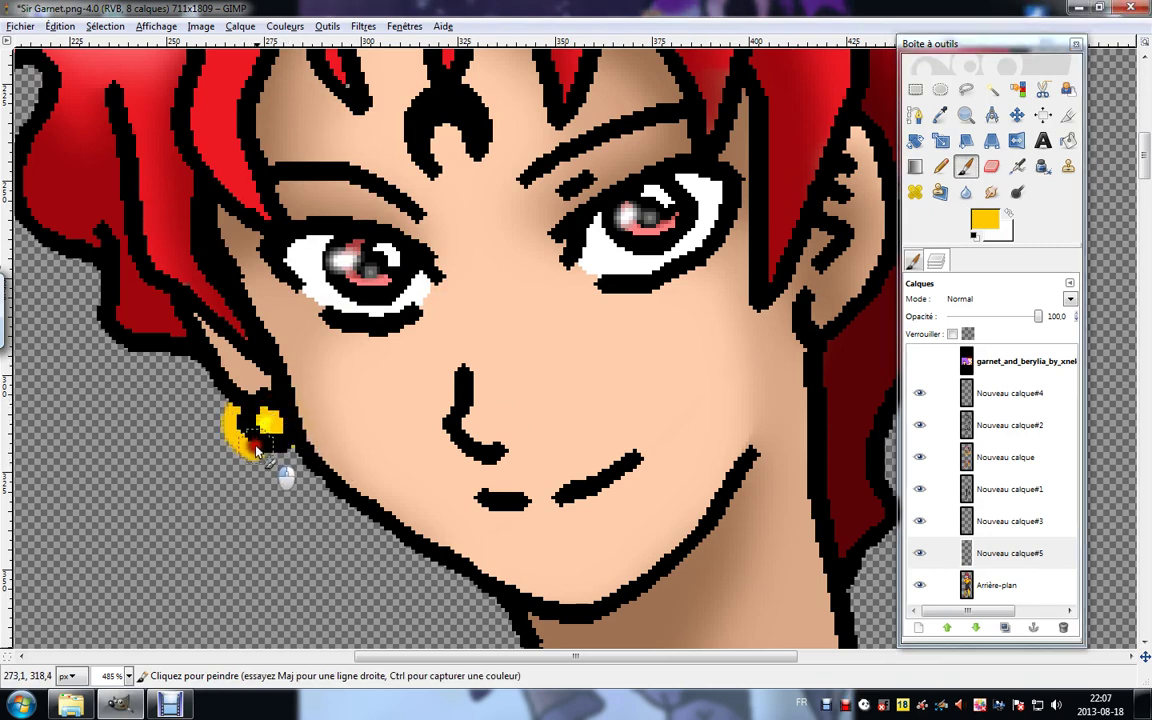
Soften the earring's orange shading with the Blur tool and erase the paint spilling outside its outline.
click(965, 192)
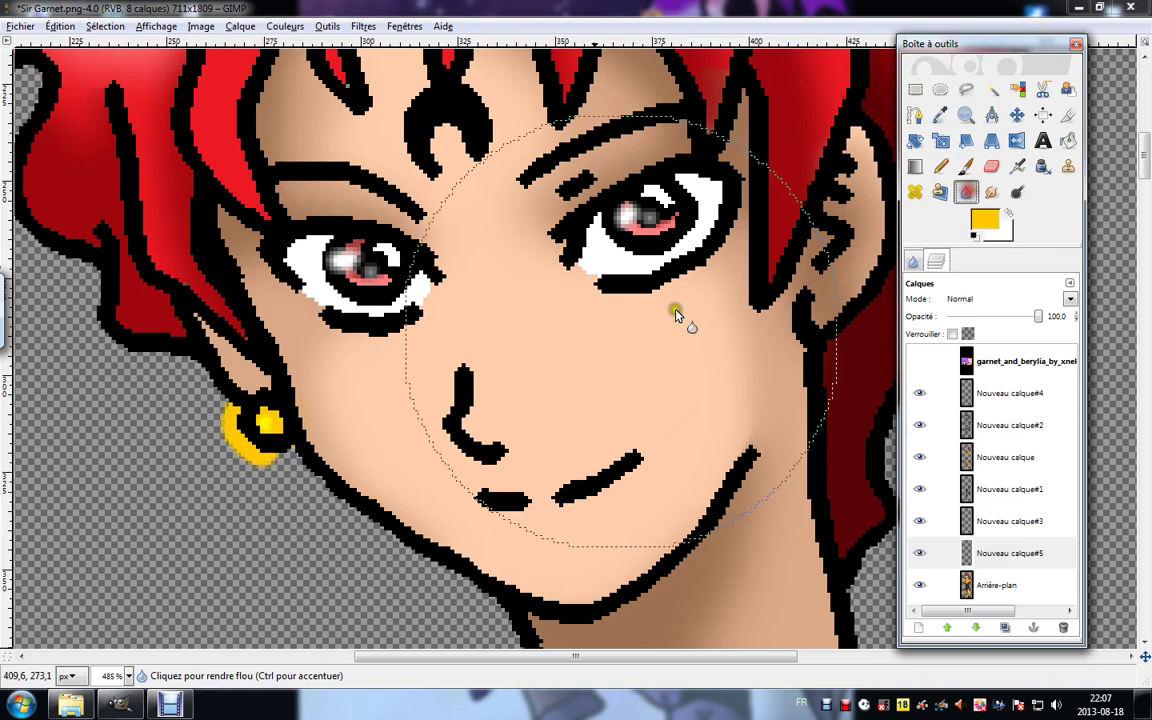
click(270, 456)
click(991, 166)
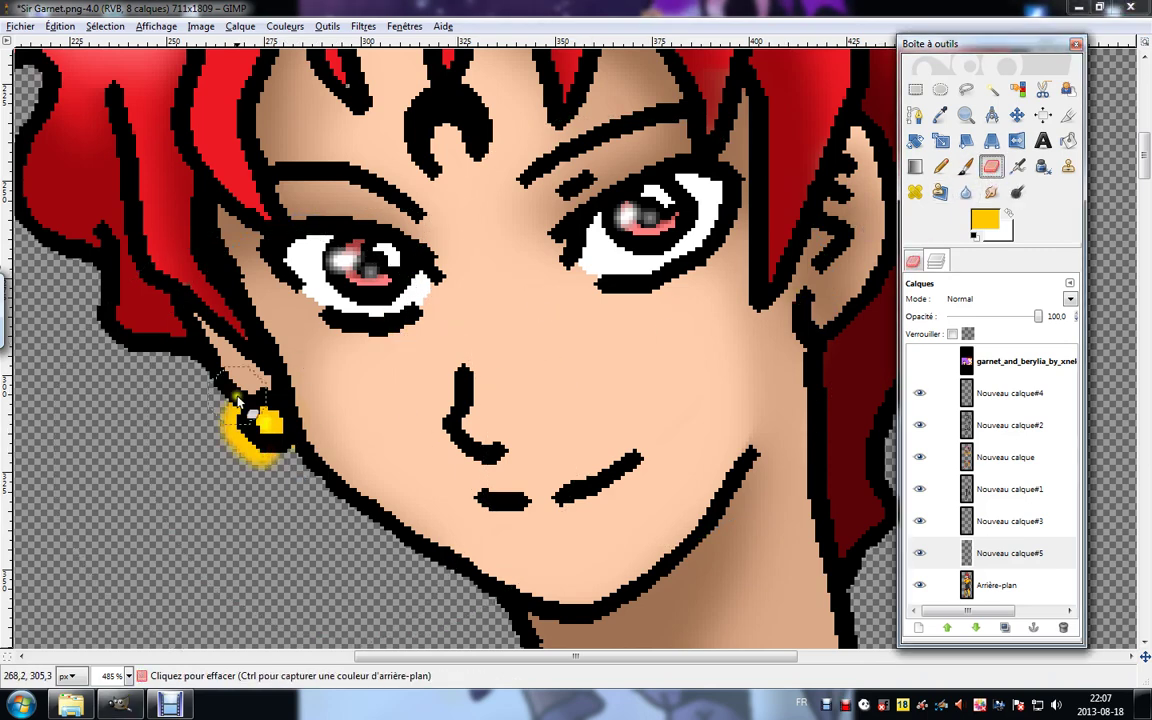
mouse_move(212, 391)
mouse_down()
mouse_move(239, 468)
mouse_move(281, 481)
mouse_move(318, 461)
mouse_up()
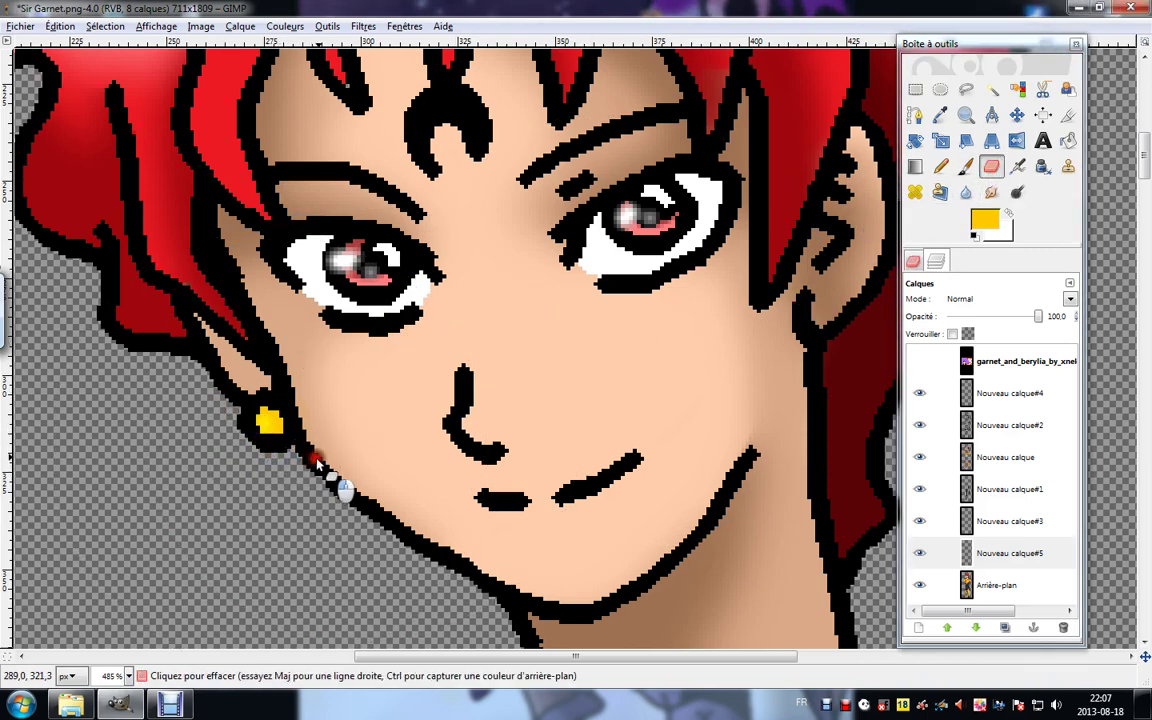
Draw a highlight on the earring with the Pencil in white ffffff.
scroll(470, 420, down, 3)
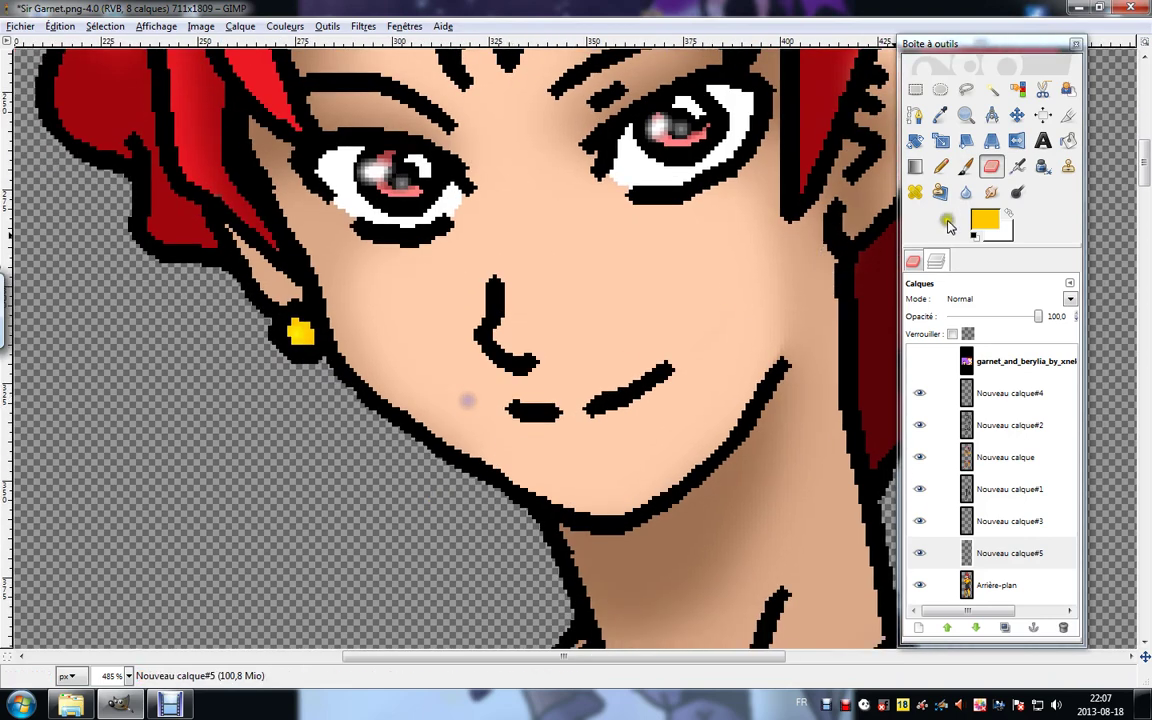
click(984, 222)
click(349, 266)
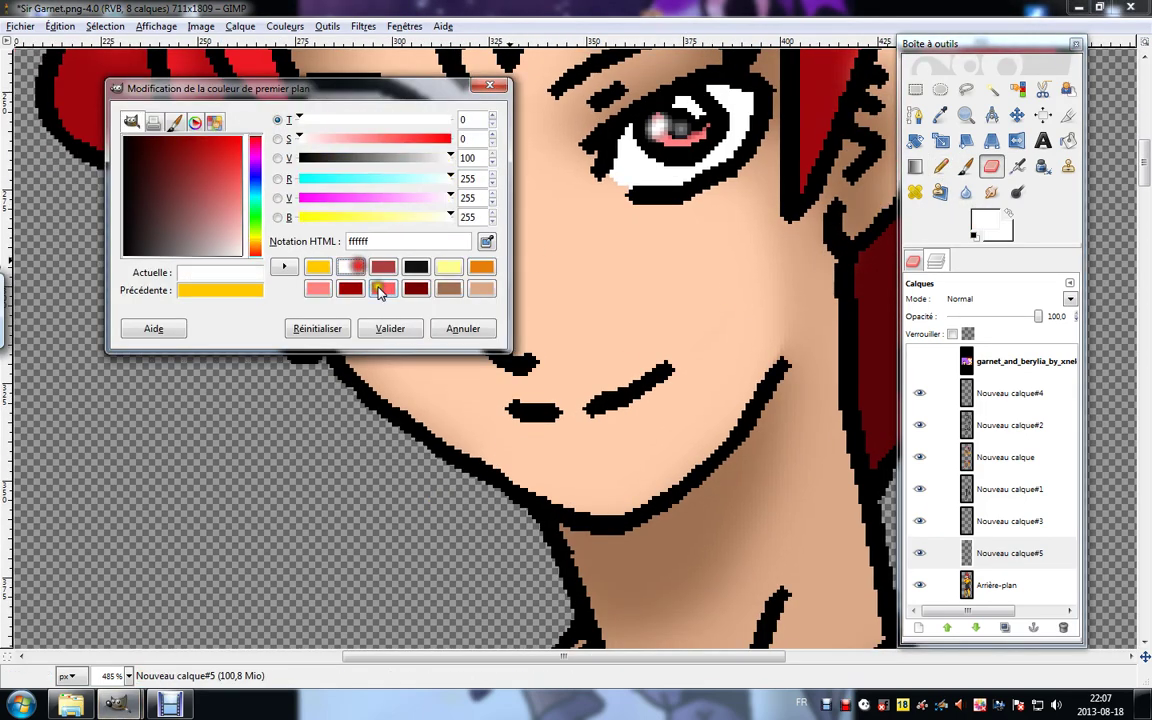
click(410, 328)
click(940, 166)
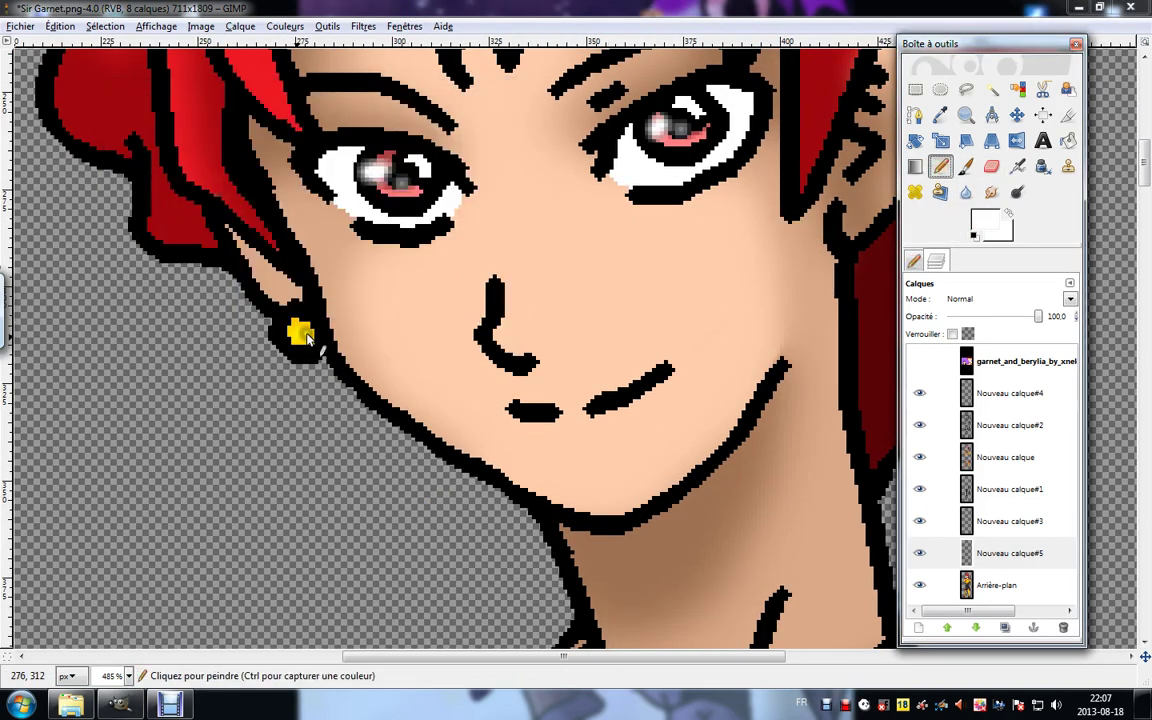
click(299, 329)
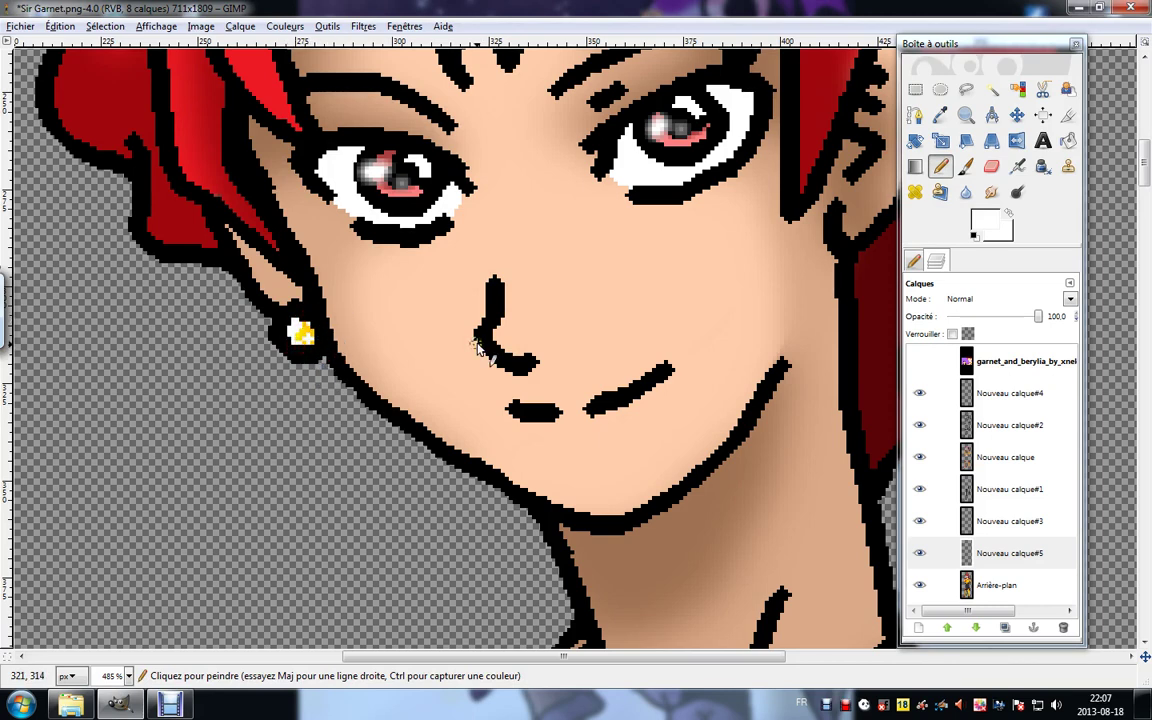
Merge all visible layers into one, expanded as necessary and keeping the invisible reference layer.
key(z)
scroll(490, 355, down, 8)
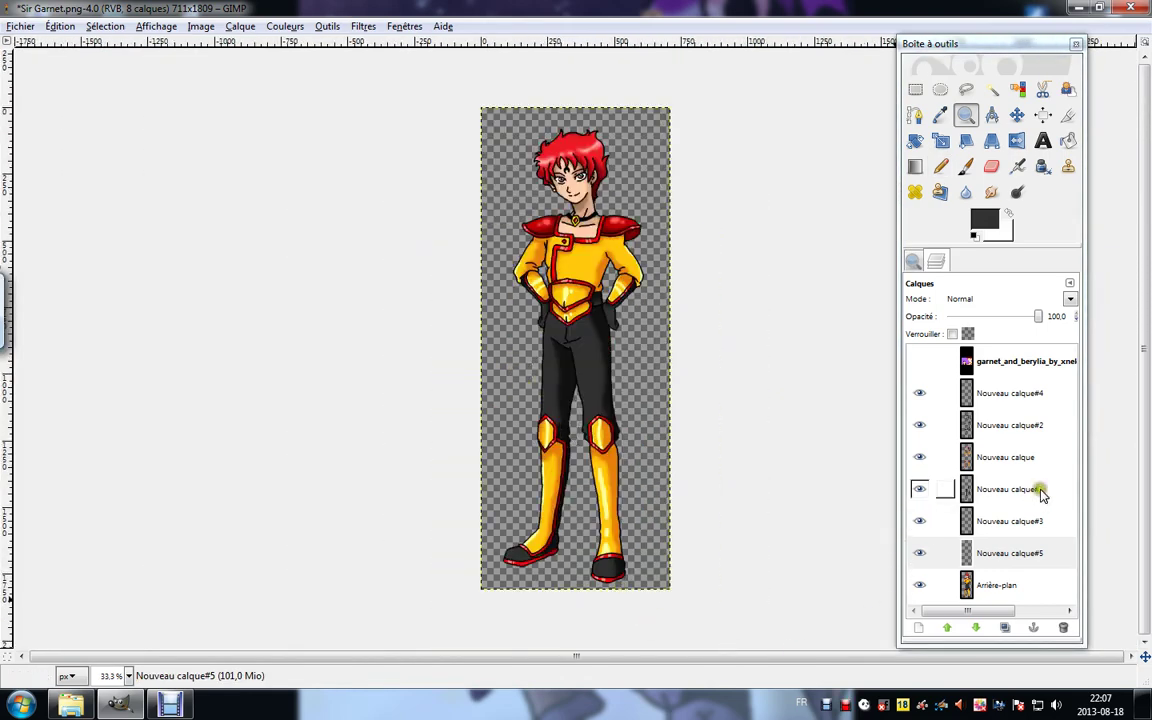
right_click(1012, 401)
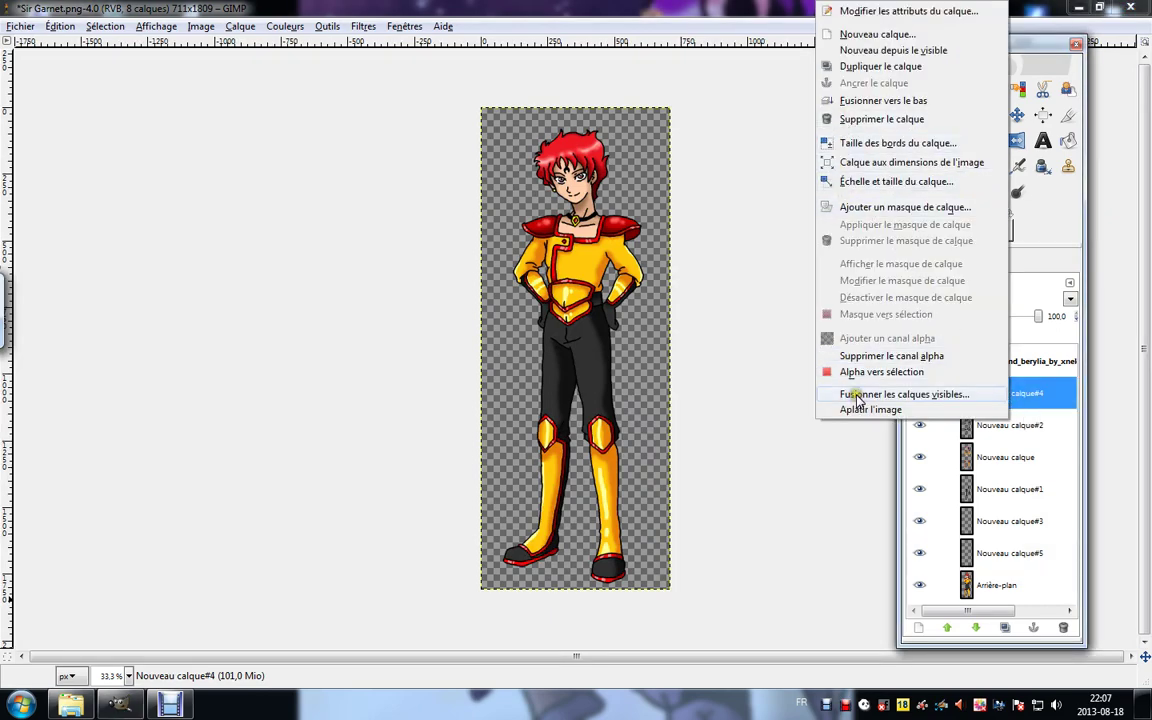
click(857, 396)
click(153, 221)
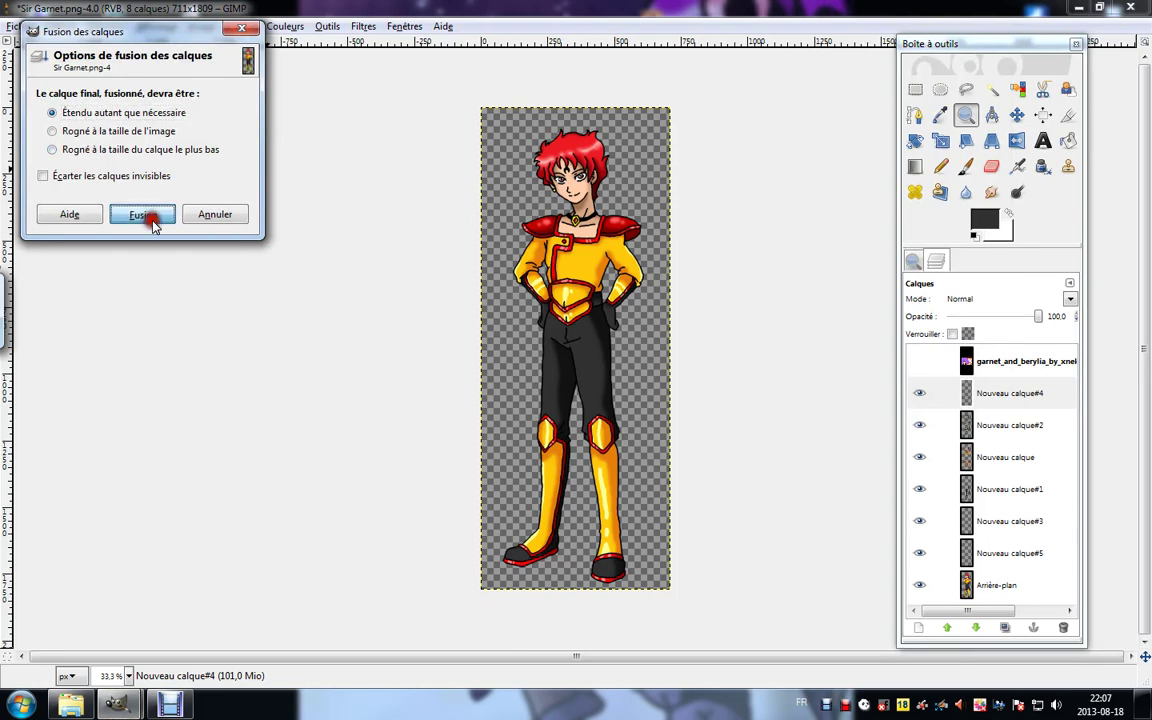
Create a new transparent layer and place it beneath Arrière-plan.
click(918, 627)
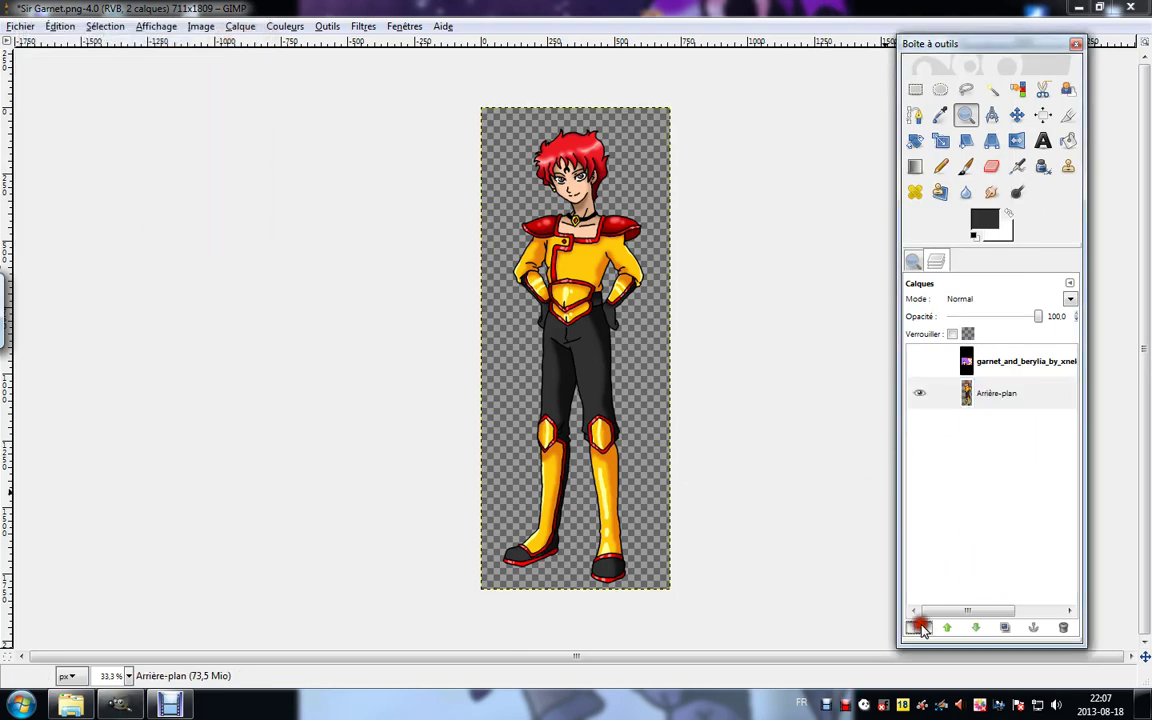
click(144, 275)
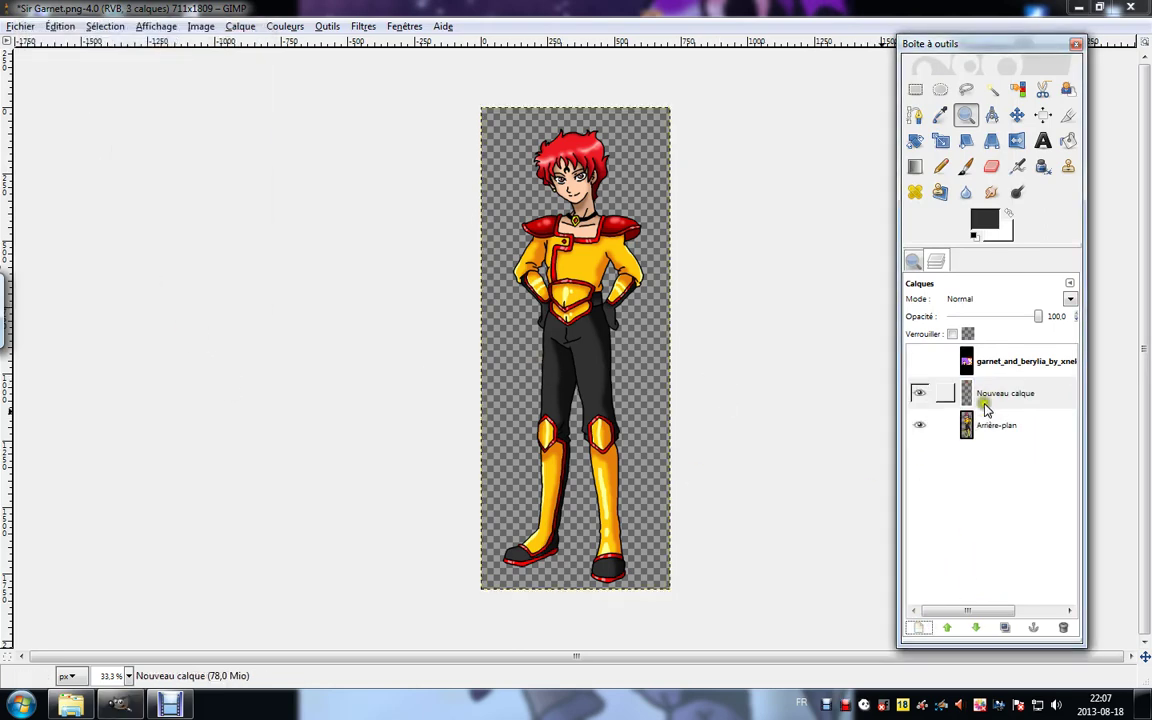
drag(985, 408, 972, 440)
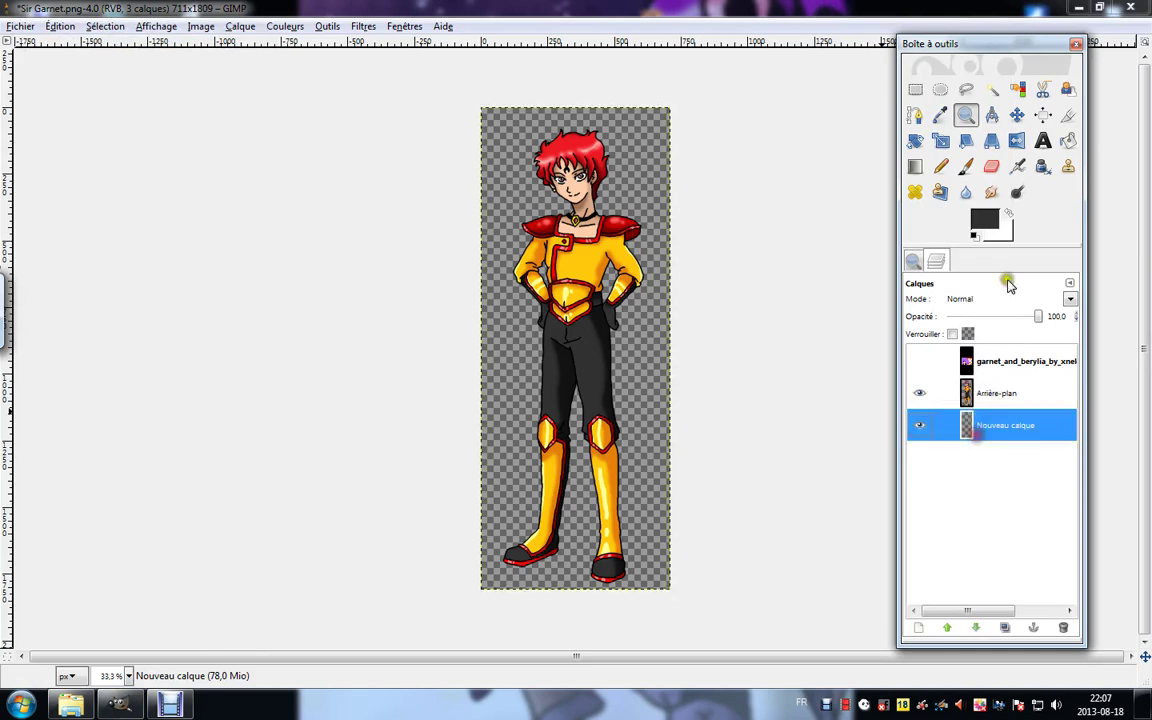
Try filling the new layer with a radial gradient from yellow fed200 at the character's chest to dark grey, and undo it.
click(991, 229)
click(350, 267)
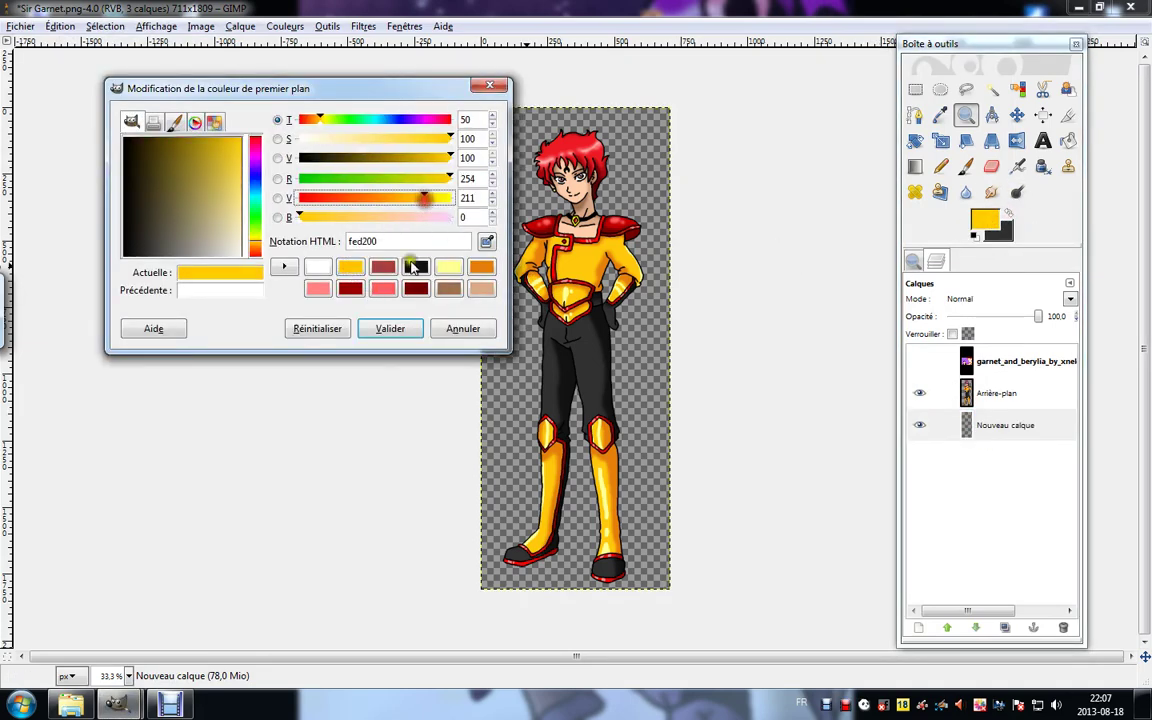
click(388, 328)
click(915, 166)
click(911, 261)
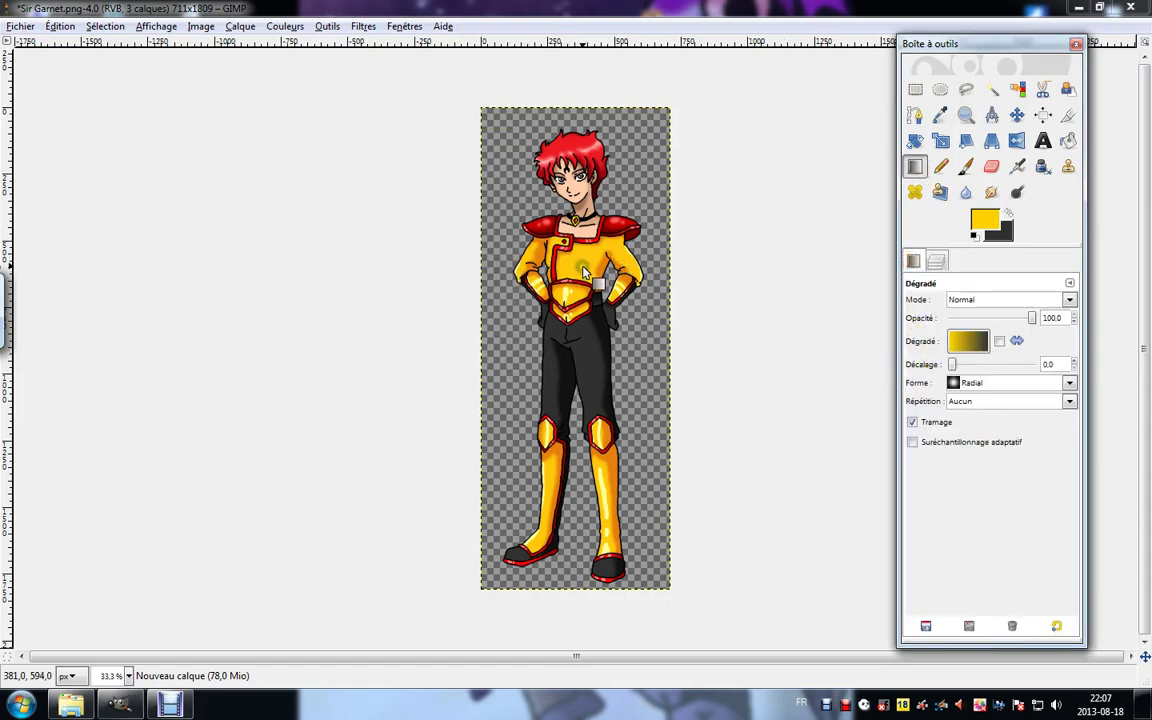
drag(585, 272, 806, 414)
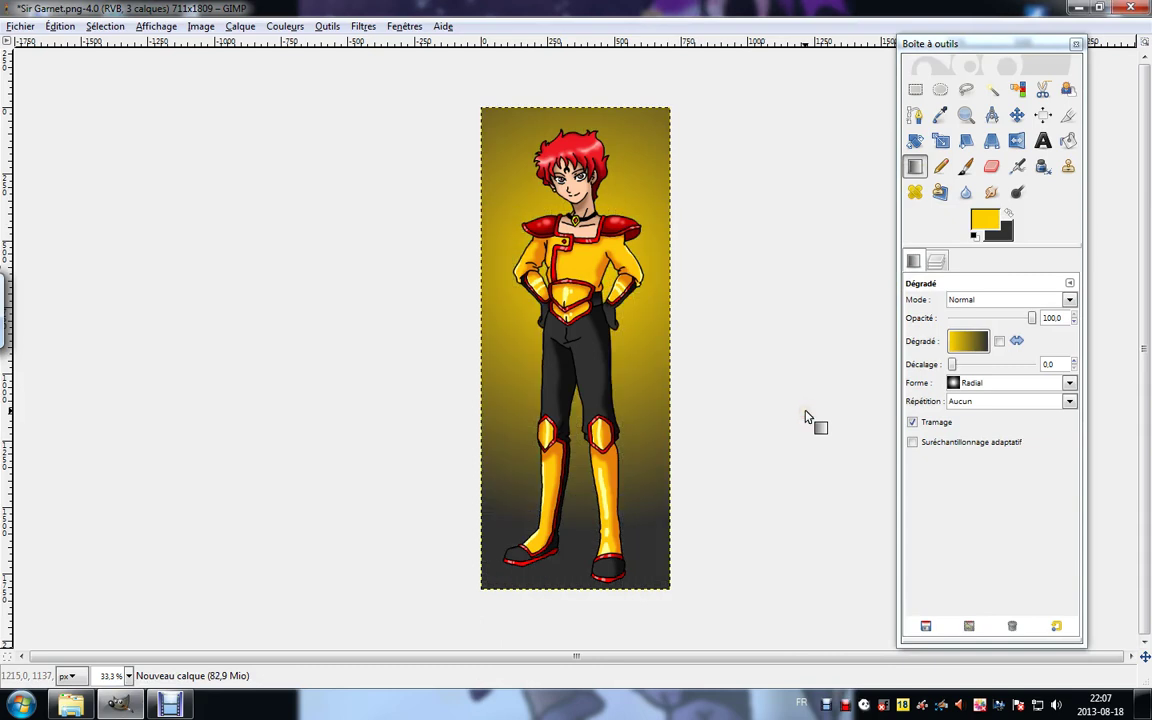
click(817, 401)
key(ctrl+z)
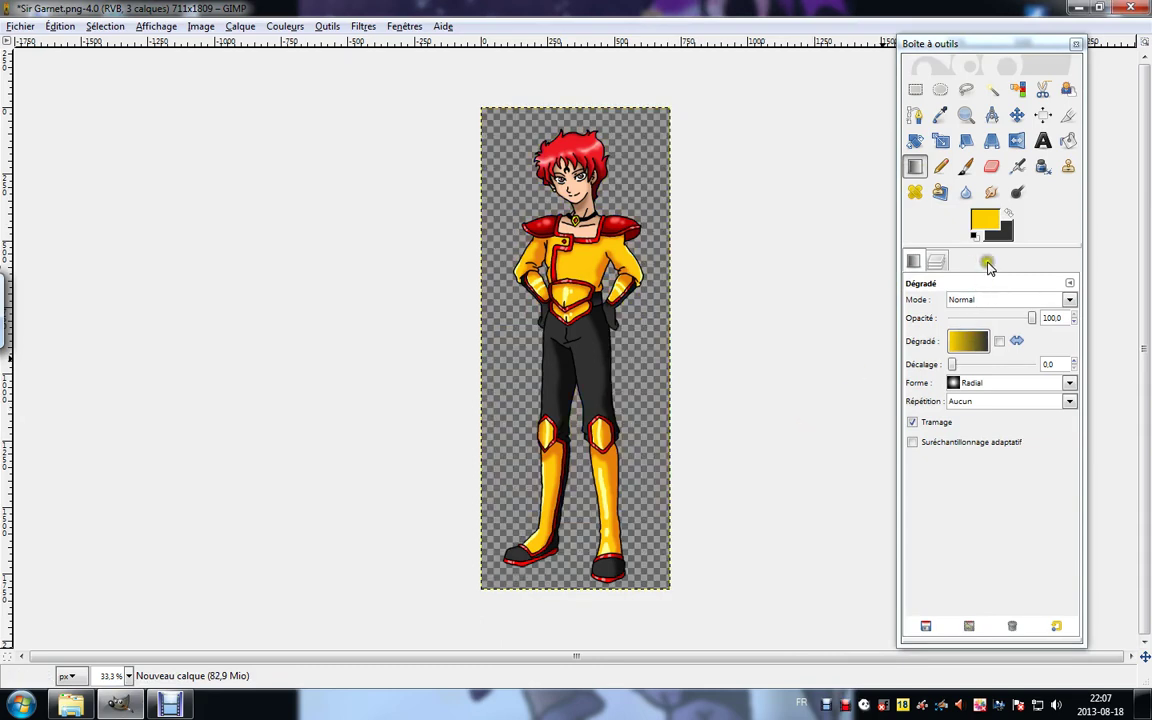
Set the gradient colours to dark red as foreground and orange as background.
click(986, 221)
drag(415, 205, 400, 199)
click(390, 328)
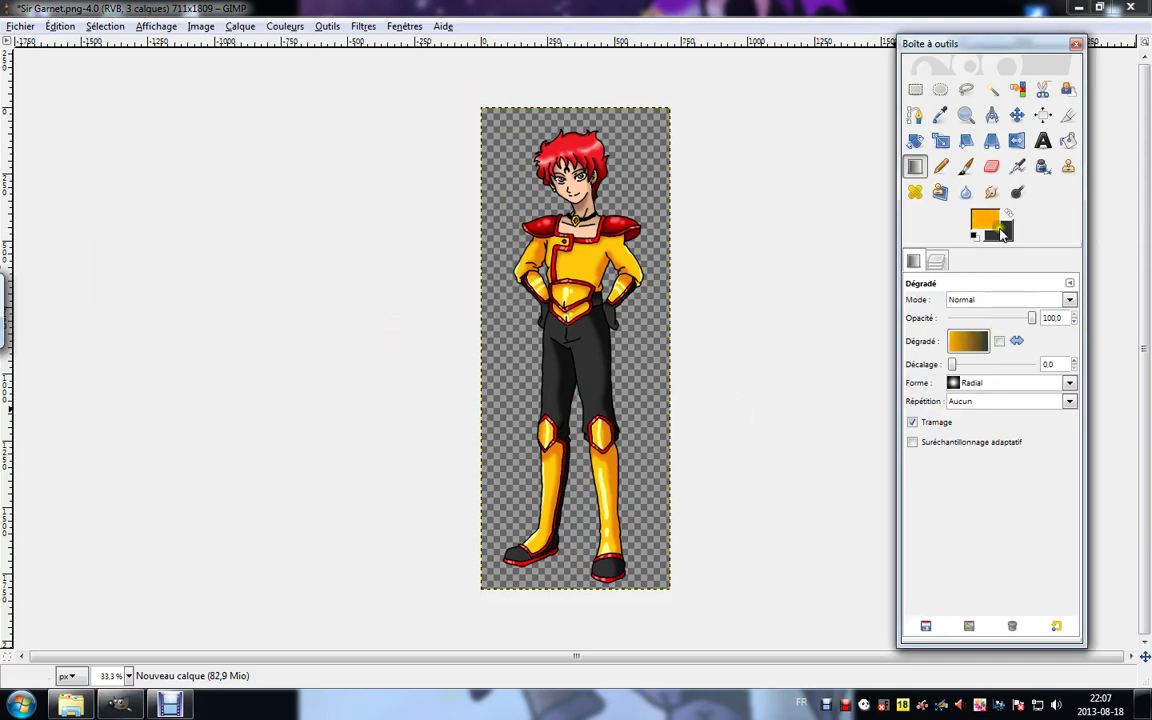
click(1009, 214)
click(981, 223)
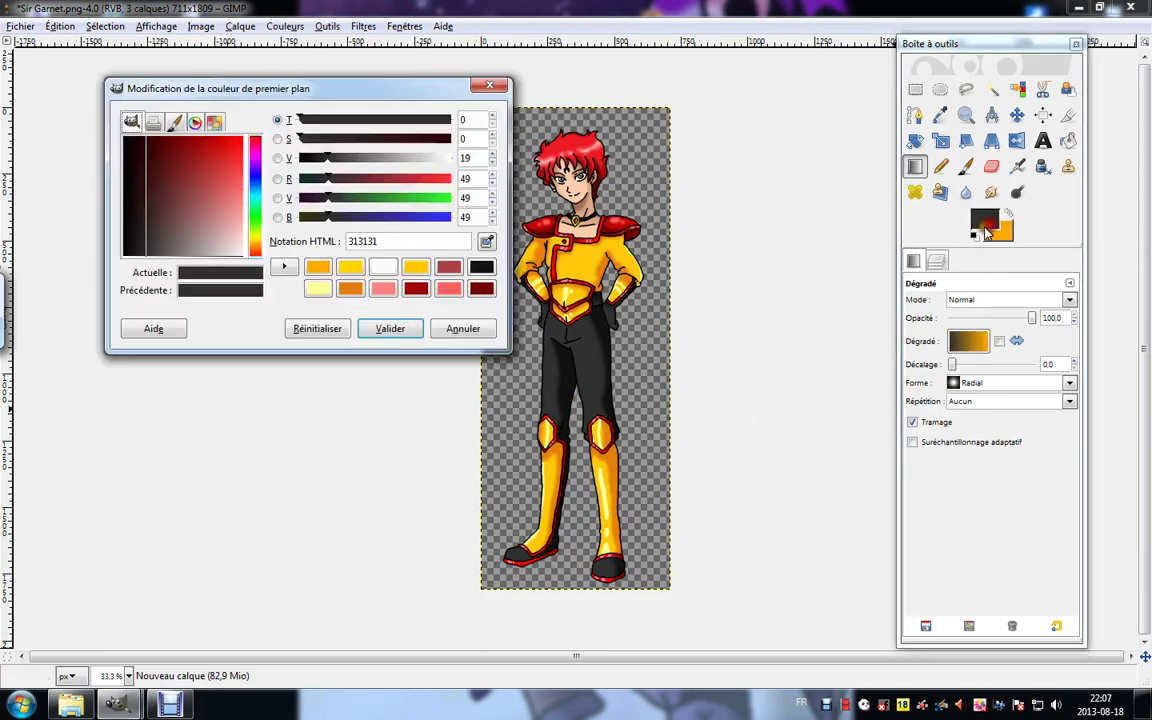
click(413, 290)
click(405, 330)
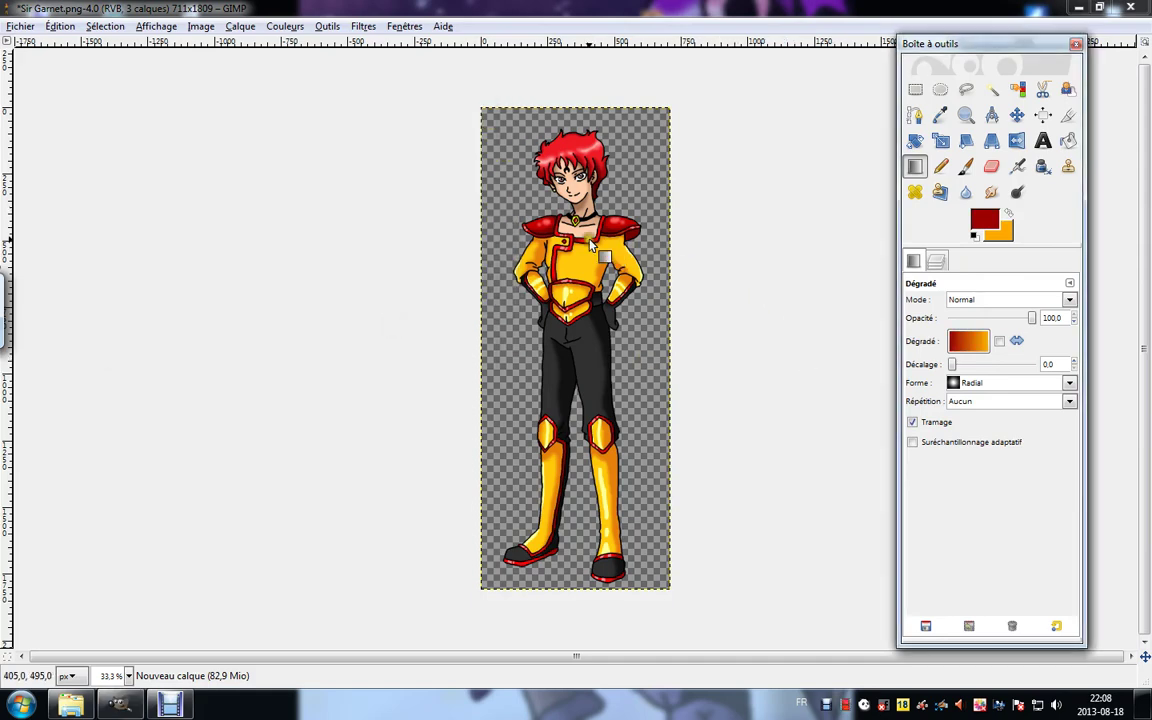
Try a radial gradient from dark red at the character's chest out to orange, and undo it.
drag(590, 245, 718, 387)
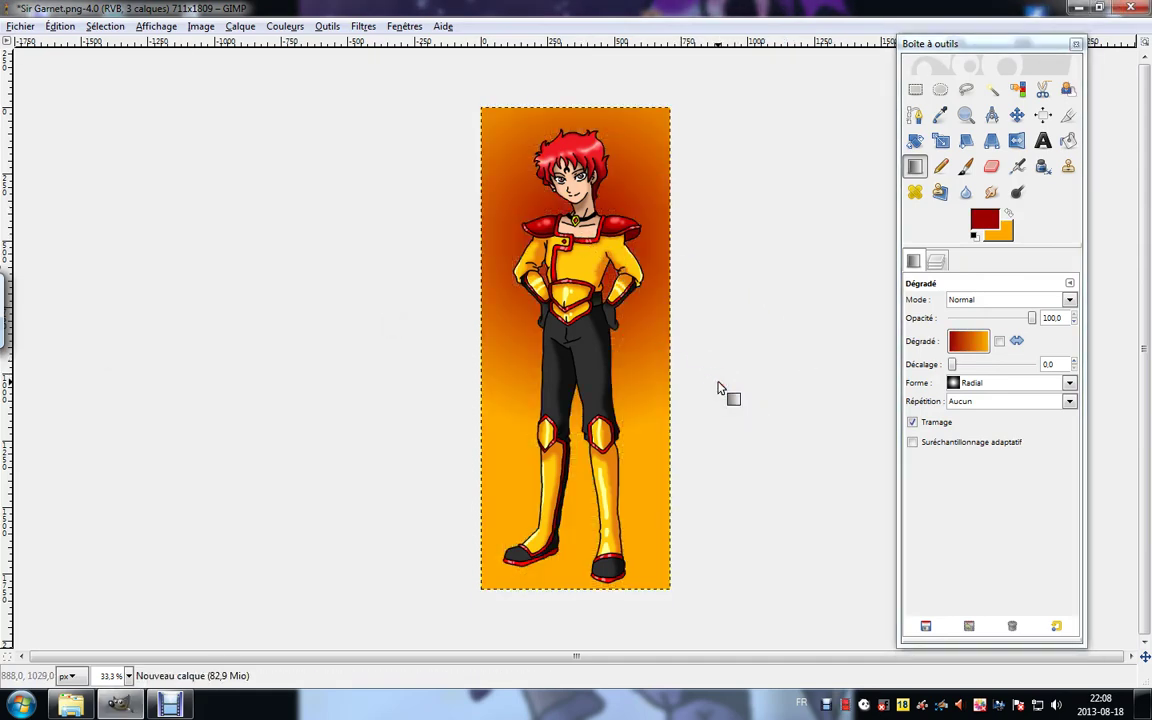
key(ctrl+z)
Swap the two colours and fill the layer behind the character with a wide radial gradient from orange at the torso to dark red.
click(1012, 214)
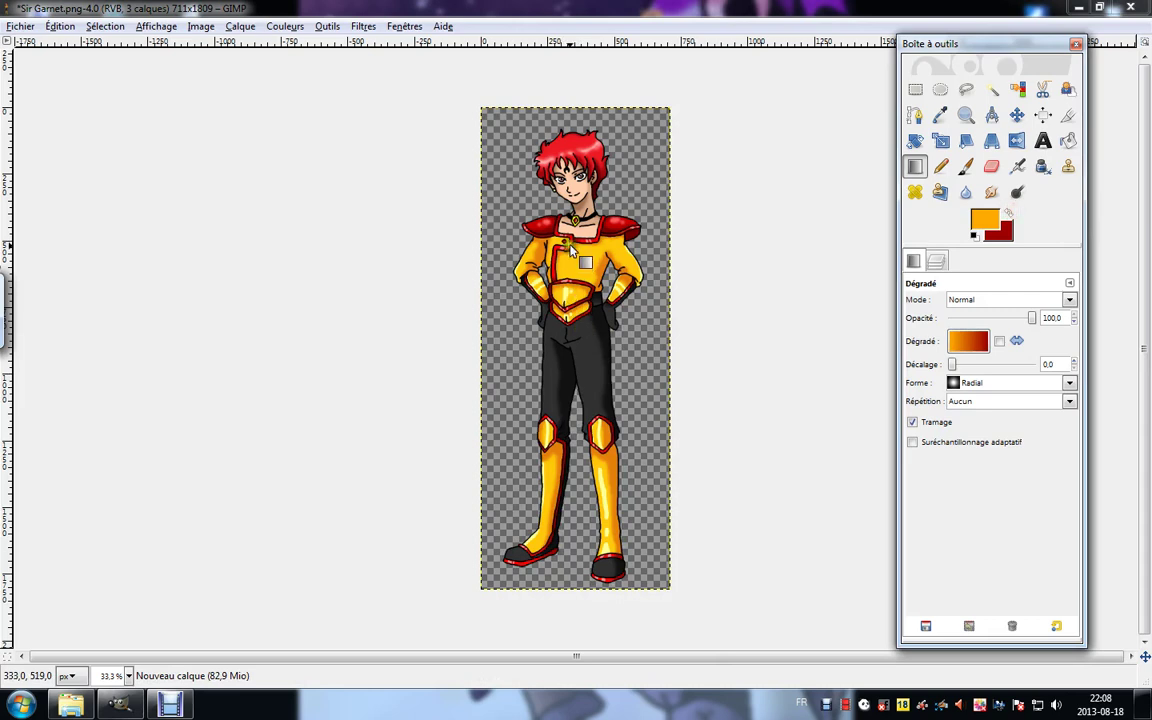
drag(726, 440, 725, 447)
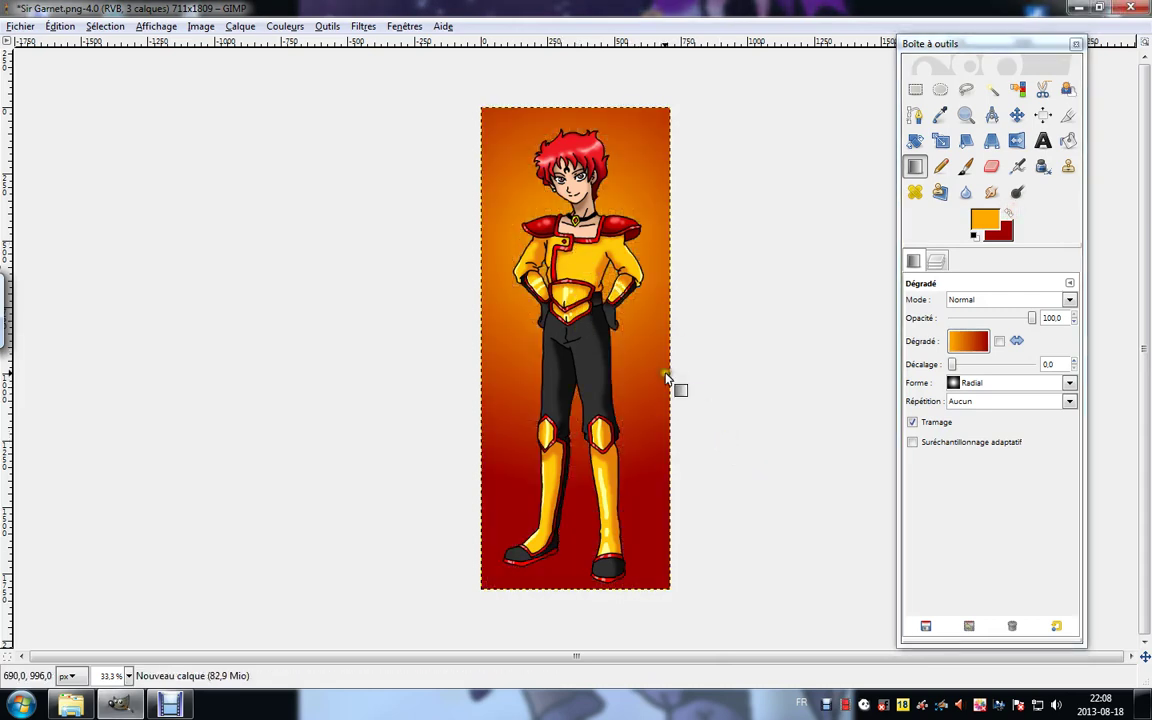
key(ctrl+z)
drag(553, 270, 771, 443)
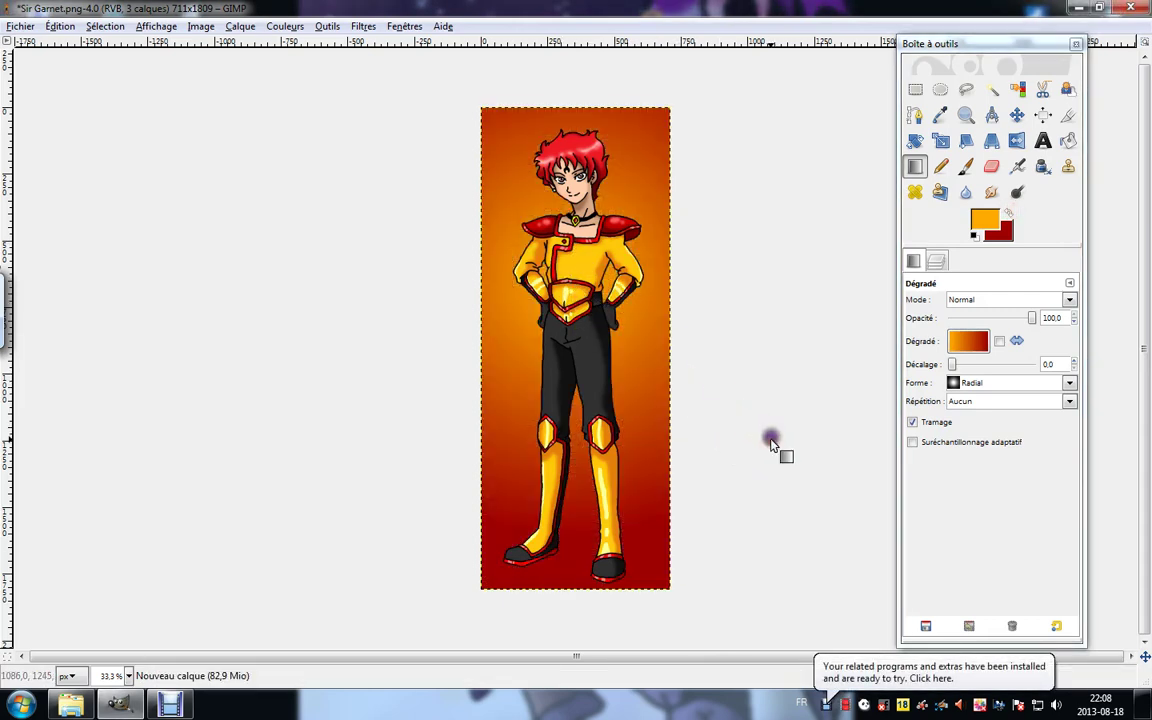
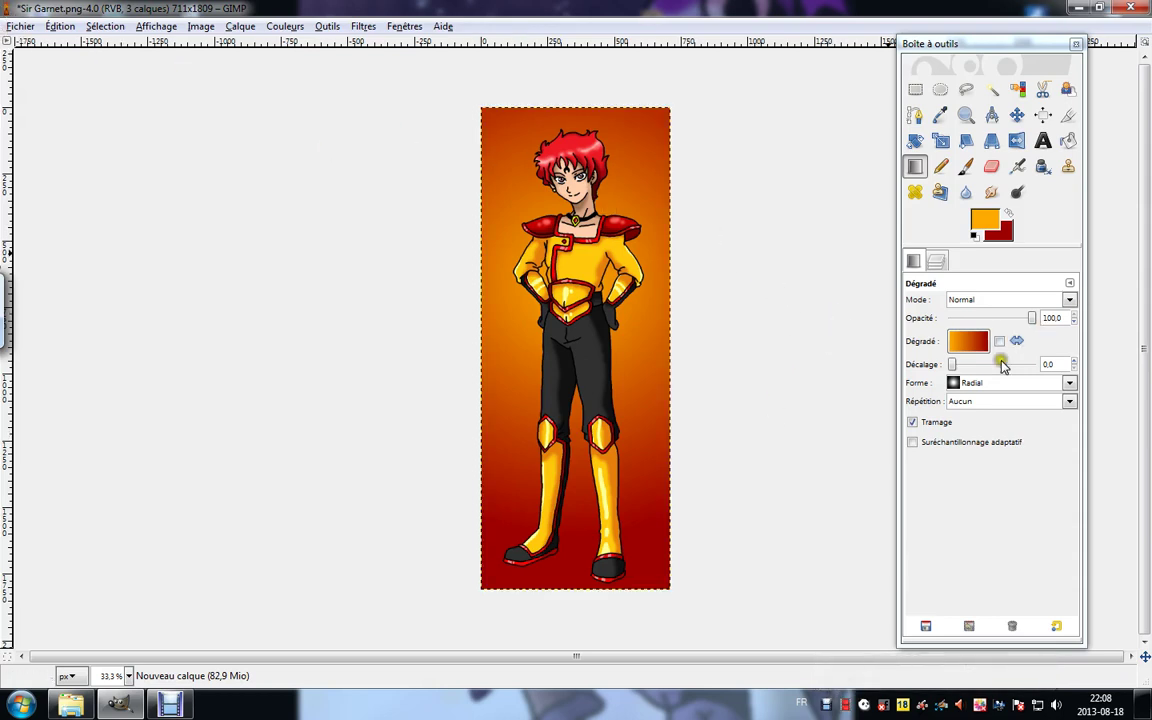
Merge the character layer Arrière-plan down onto the gradient layer.
click(937, 255)
right_click(985, 393)
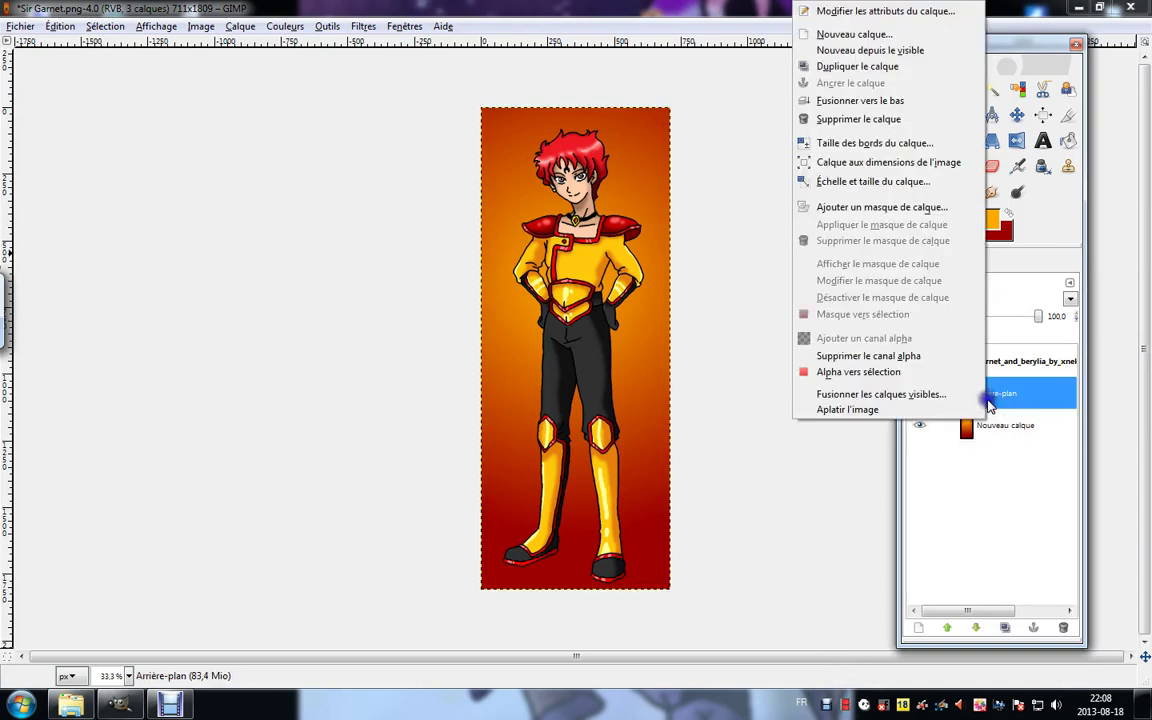
click(857, 119)
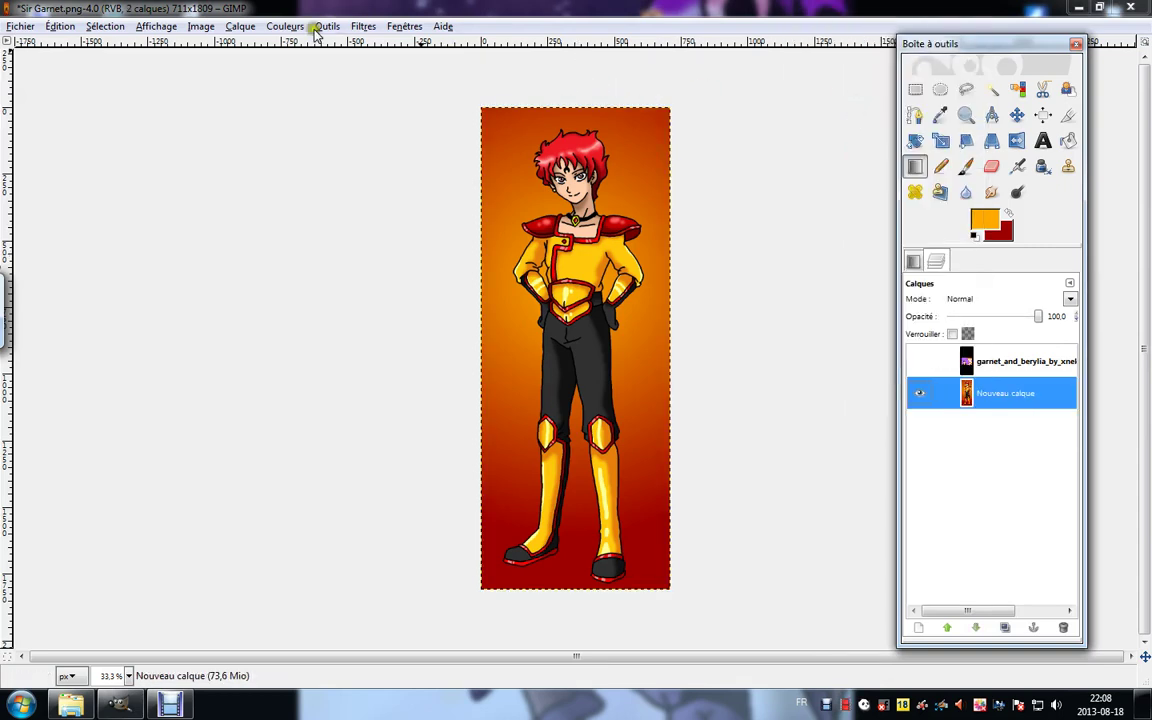
Enlarge the canvas proportionally to 757 × 1926 pixels and move the picture layer to its centre.
click(200, 26)
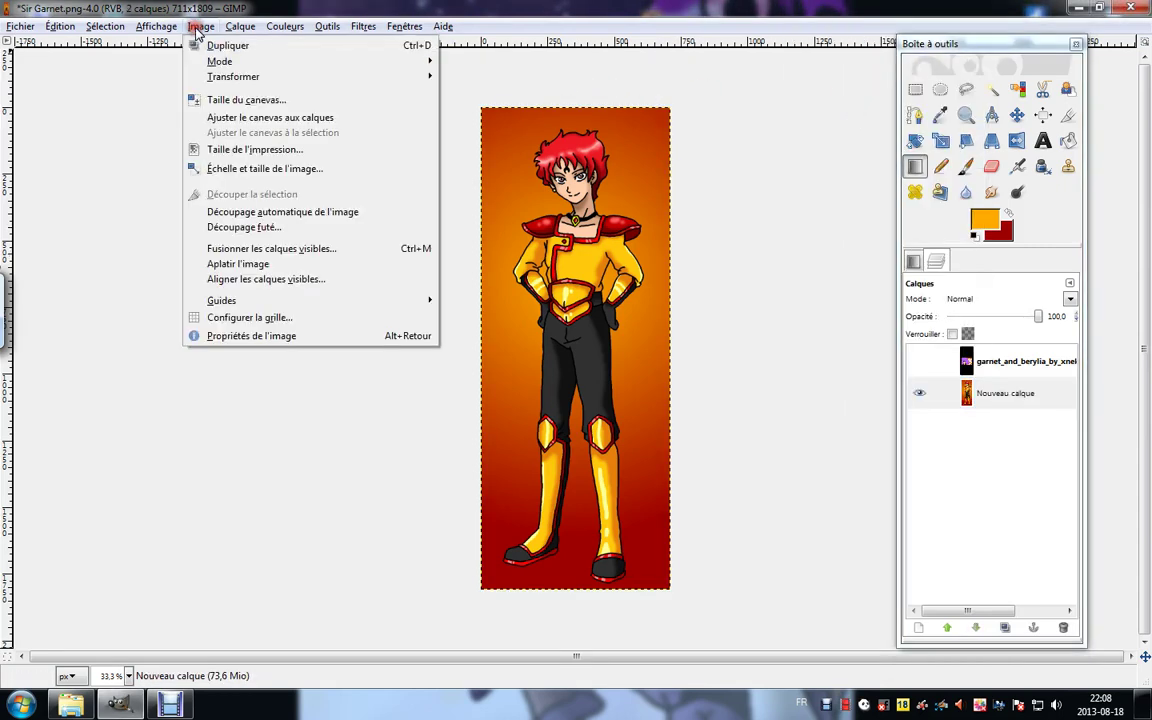
click(215, 99)
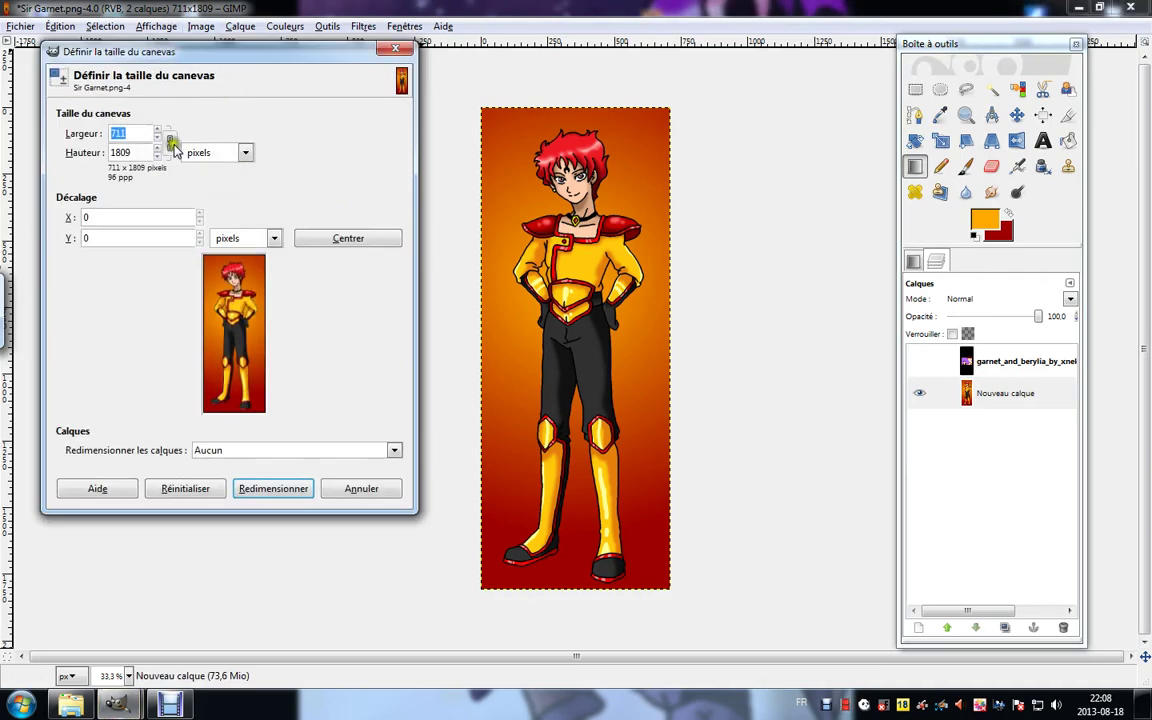
drag(157, 131, 157, 131)
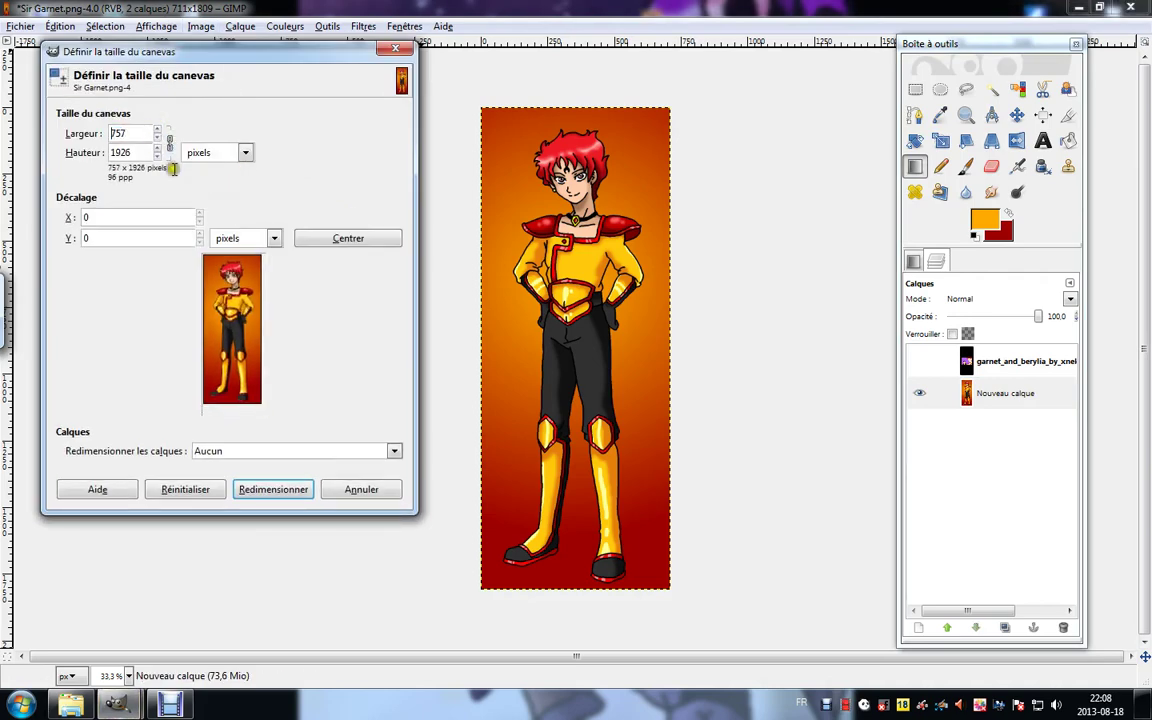
click(273, 489)
key(m)
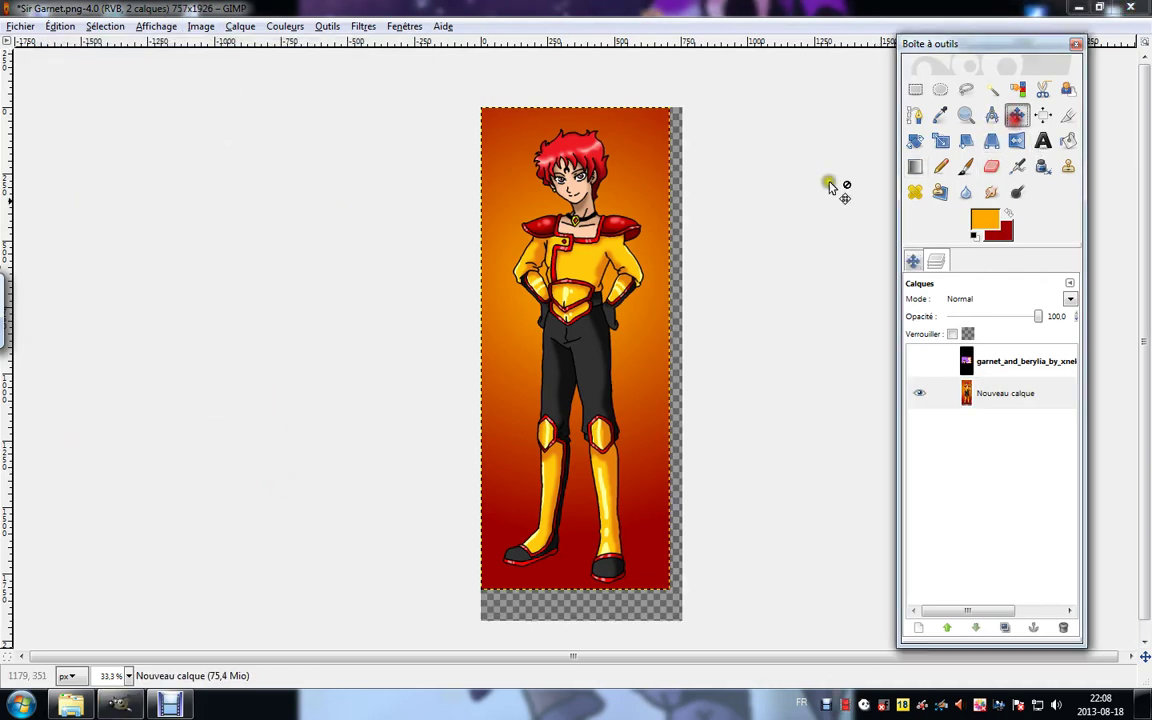
drag(619, 295, 628, 312)
Add a transparent 757 × 1926 px layer beneath the picture and bucket-fill it with black as a border.
click(918, 628)
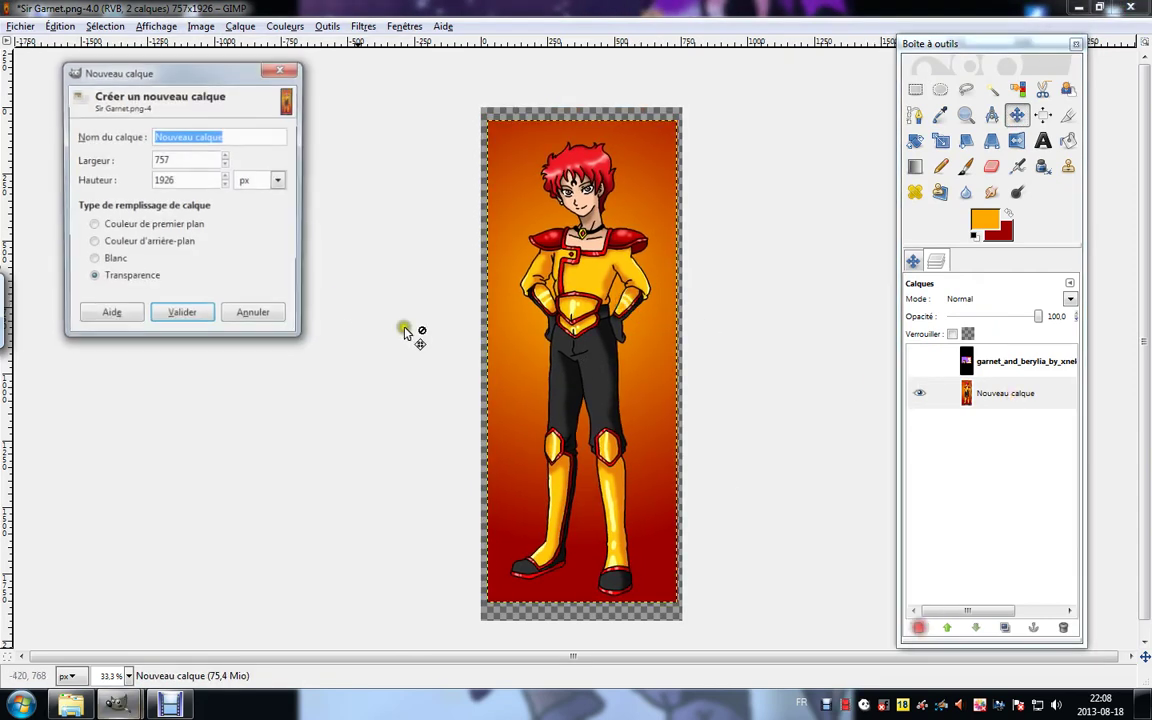
click(180, 316)
mouse_move(976, 403)
mouse_down()
mouse_move(972, 442)
mouse_move(972, 425)
mouse_up()
click(973, 235)
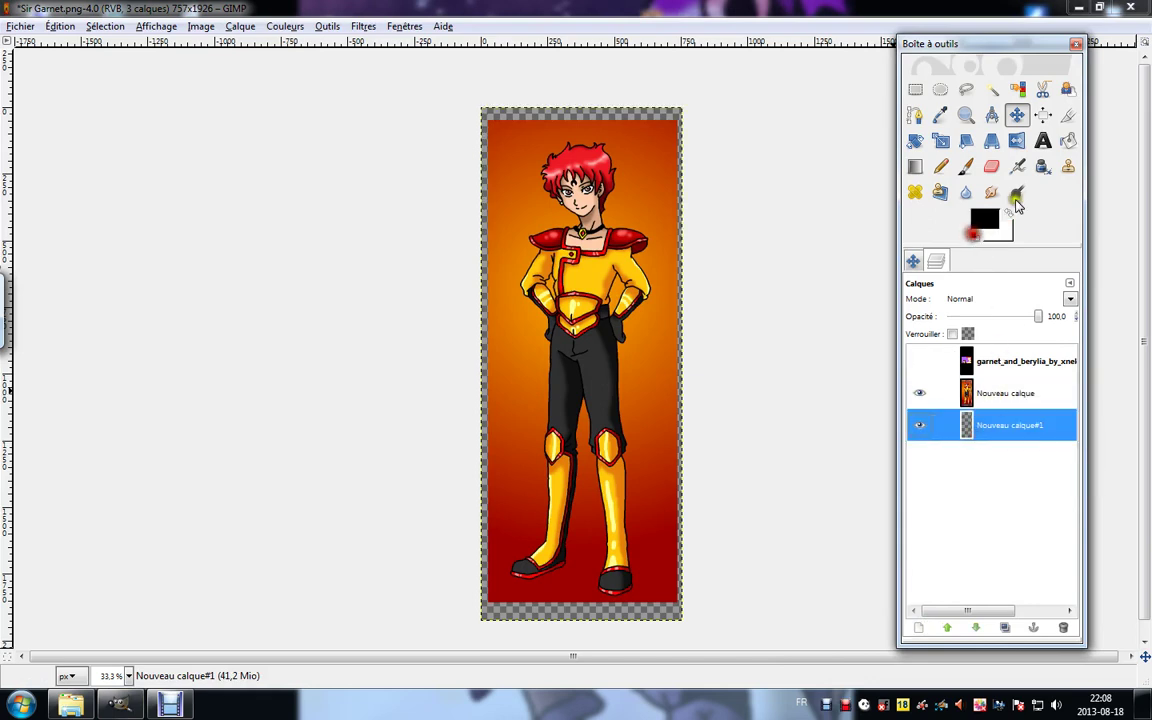
click(1068, 140)
click(596, 120)
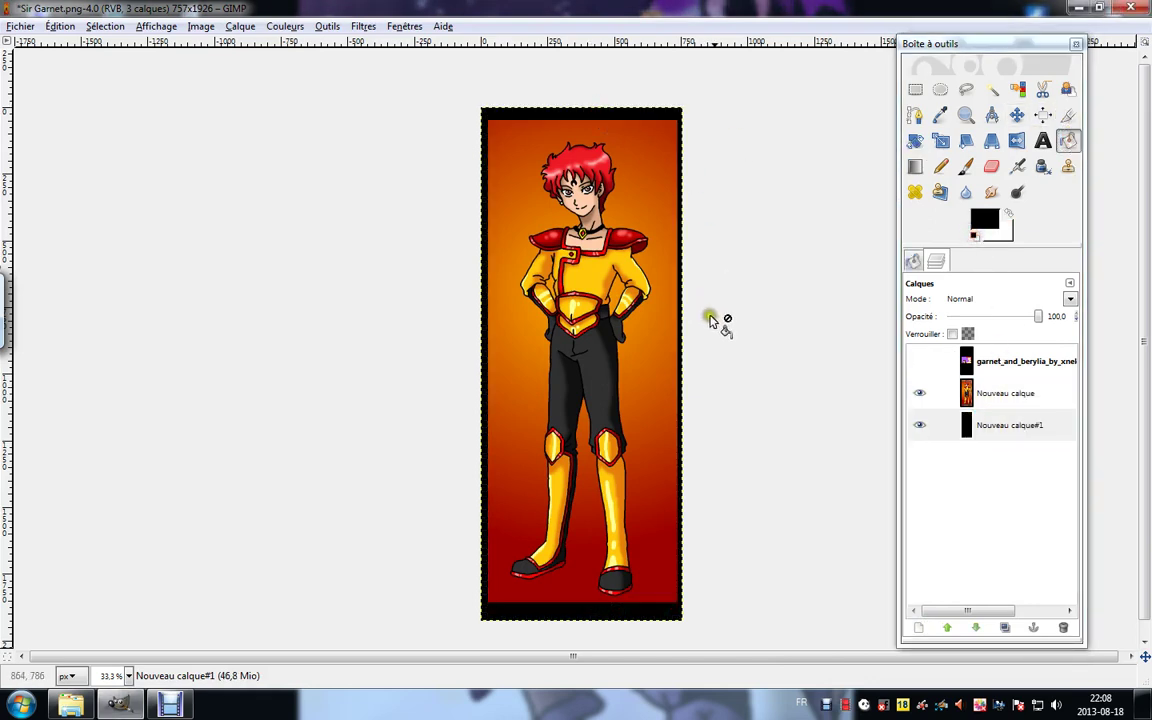
Unlink the canvas dimensions and widen the canvas to 821 pixels, keeping the height at 1926.
key(m)
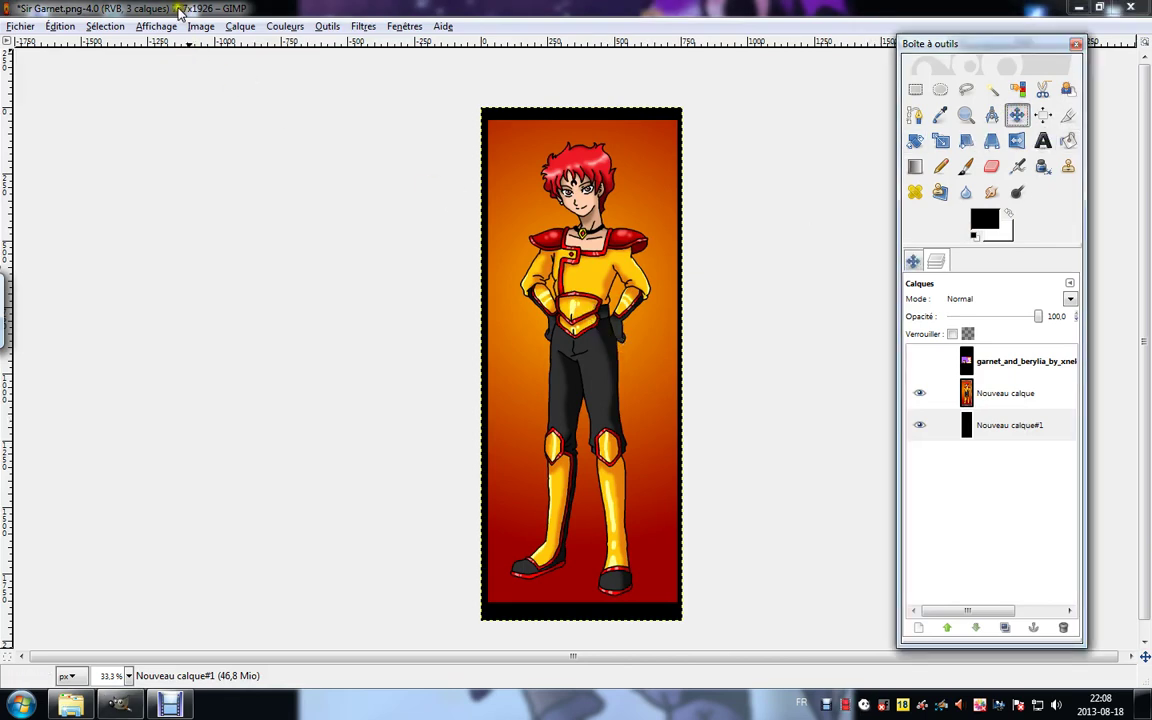
click(196, 26)
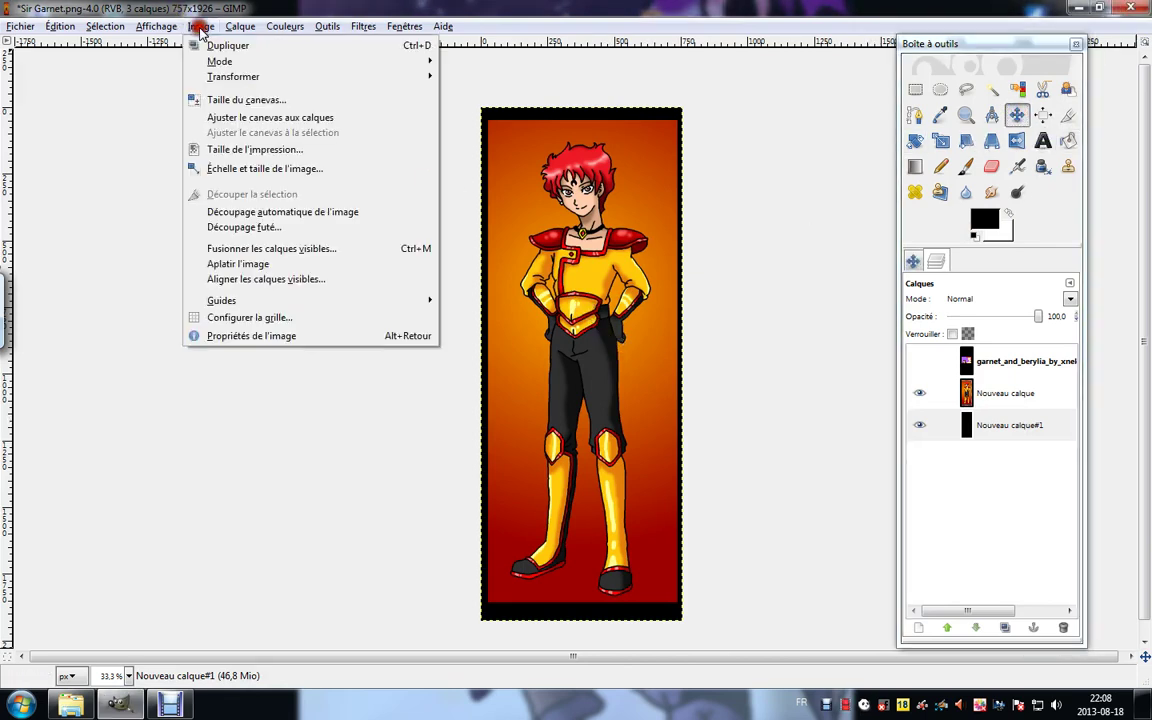
click(856, 219)
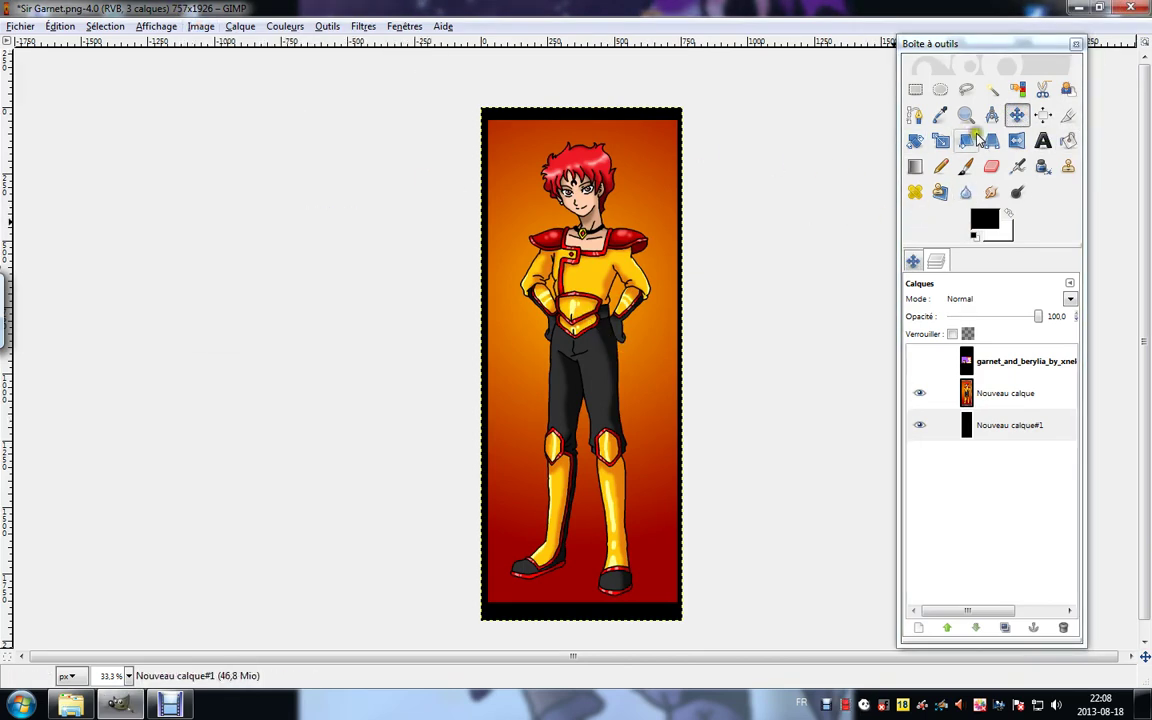
click(200, 26)
click(218, 100)
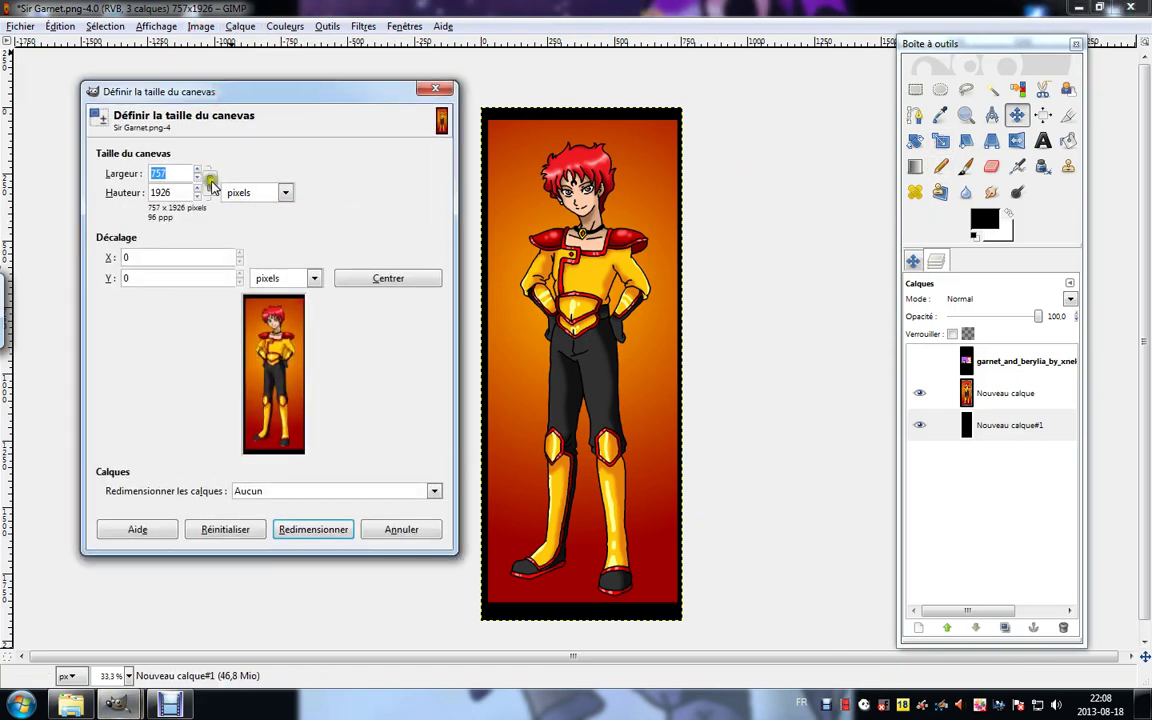
click(204, 180)
click(197, 170)
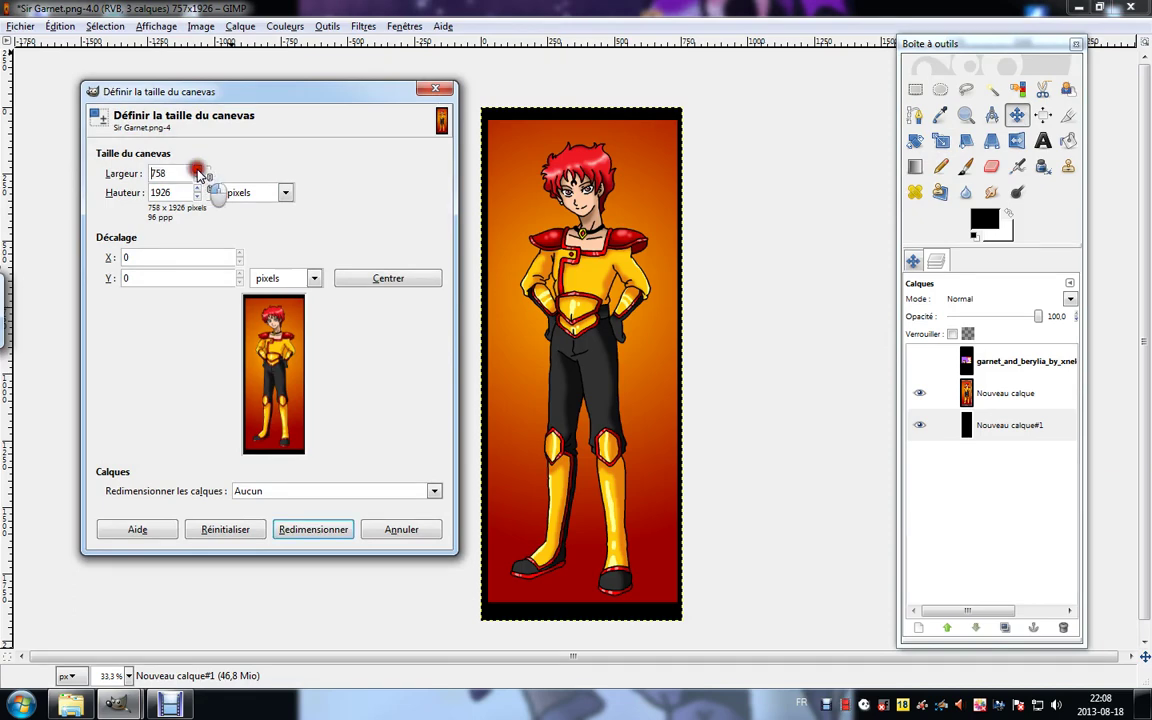
click(330, 533)
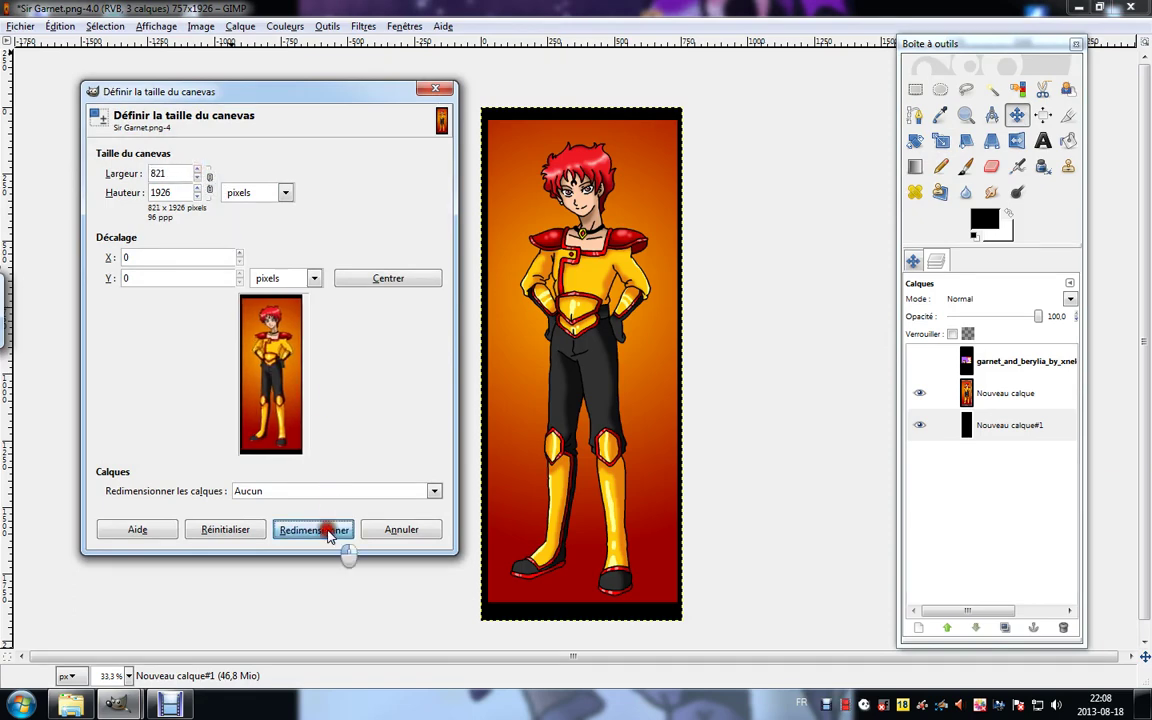
Add a transparent canvas-sized layer beneath all the others and bucket-fill it with black.
click(912, 630)
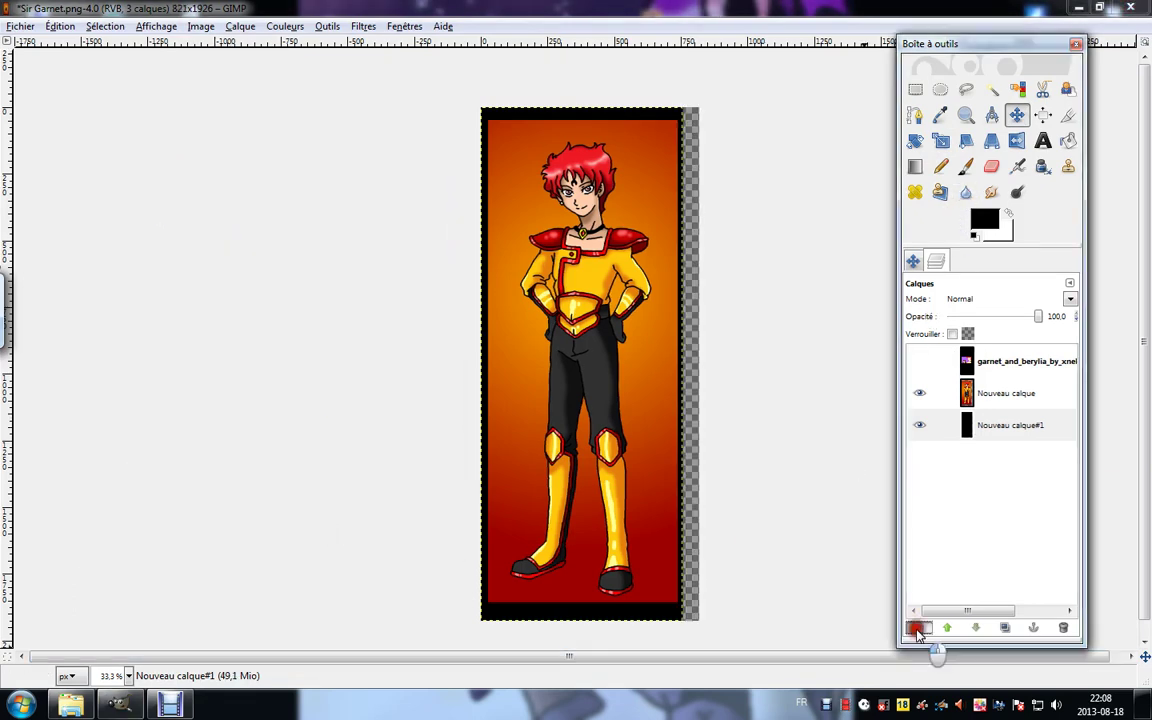
click(236, 357)
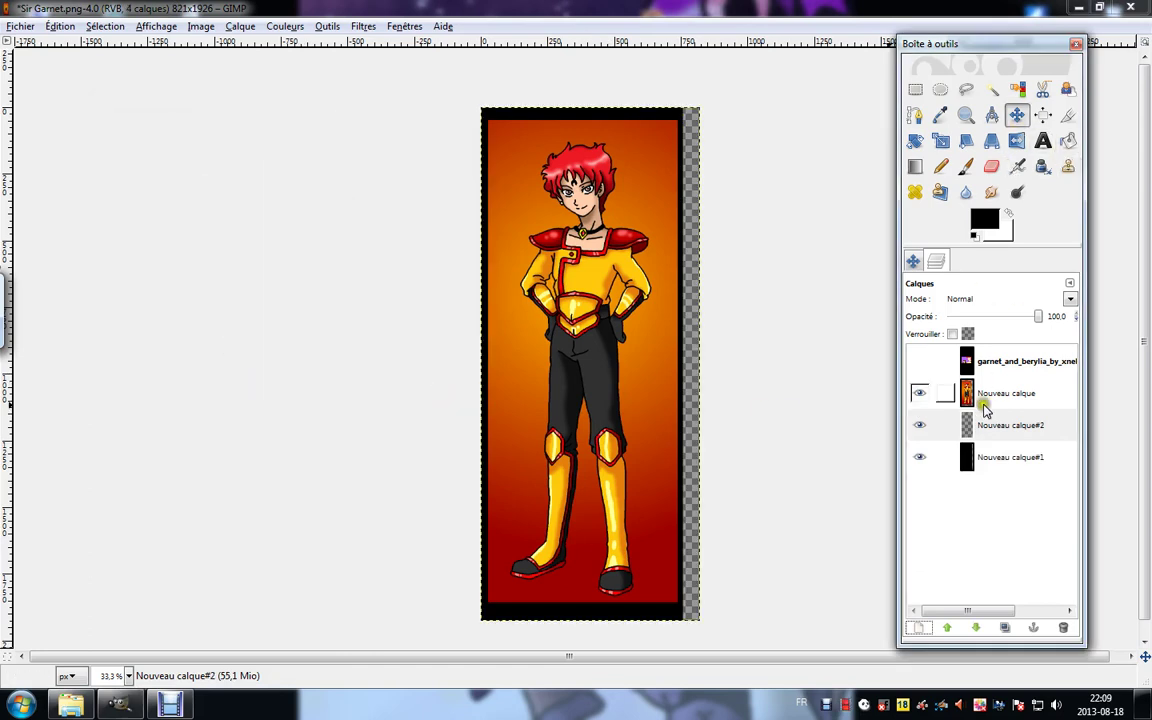
drag(967, 428, 966, 462)
click(1066, 142)
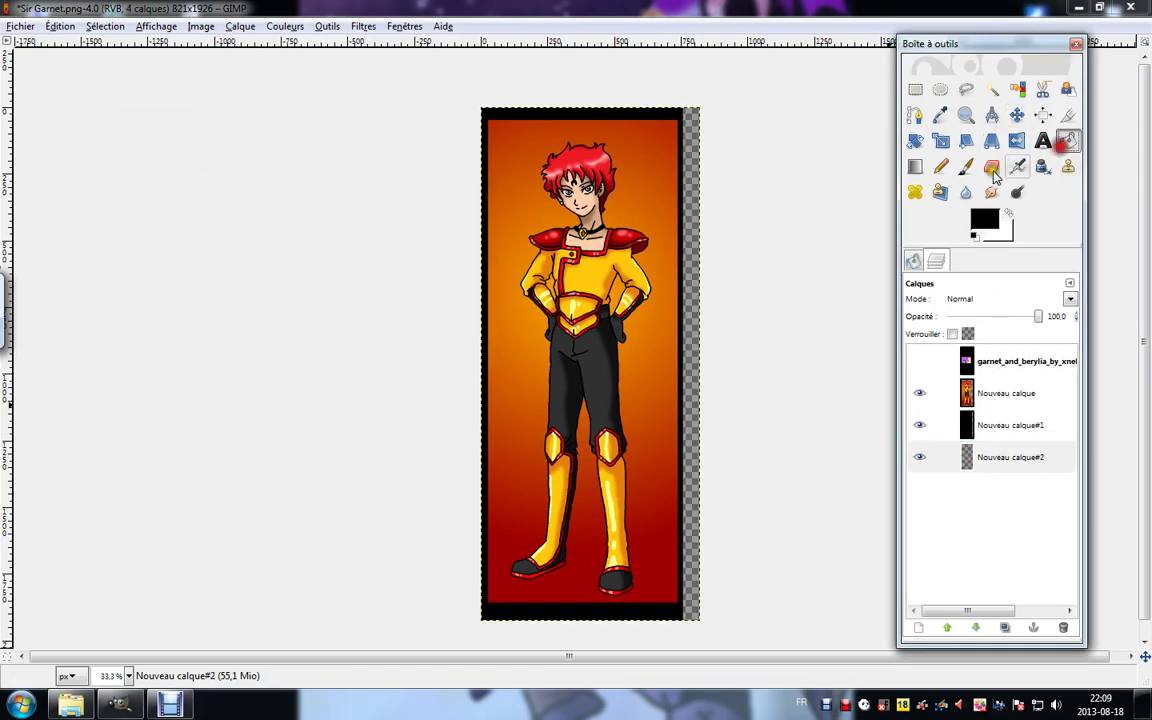
click(694, 221)
Move the picture layer horizontally to the centre of the widened black border.
click(1017, 116)
drag(640, 384, 656, 382)
drag(618, 287, 620, 287)
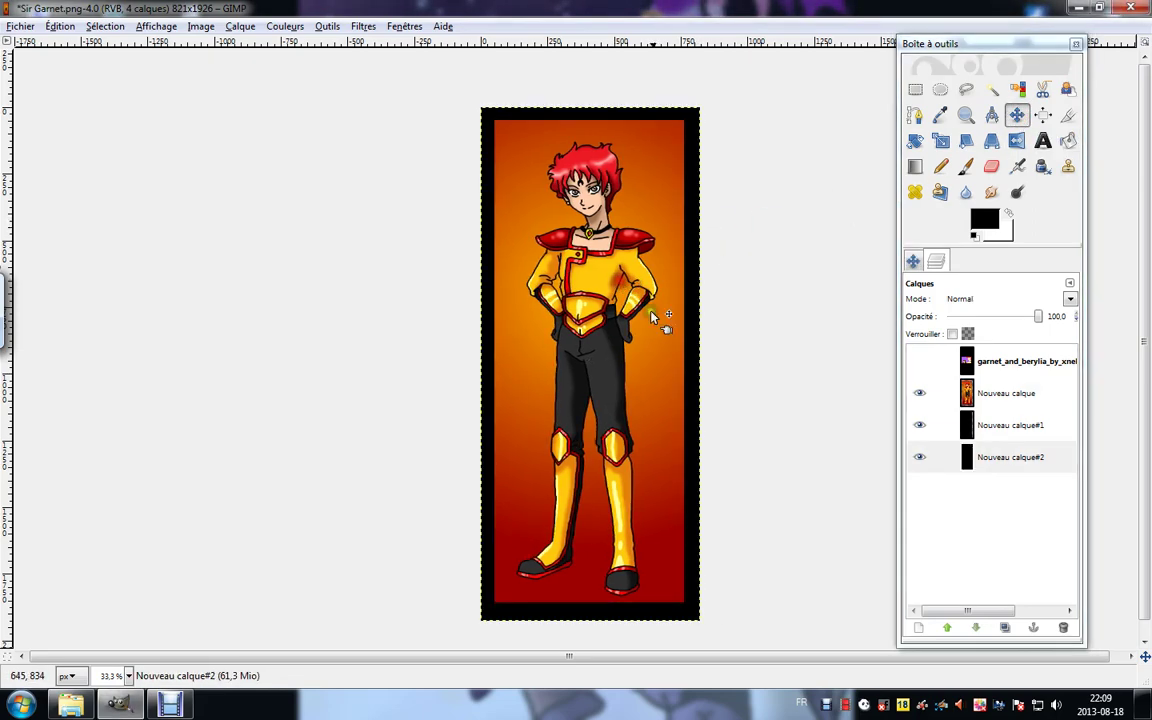
Choose the Pencil, make Nouveau calque#1 the active layer and set the foreground colour to orange feab00.
scroll(586, 568, up, 5)
scroll(568, 496, down, 2)
scroll(470, 458, left, 1)
scroll(416, 389, up, 2)
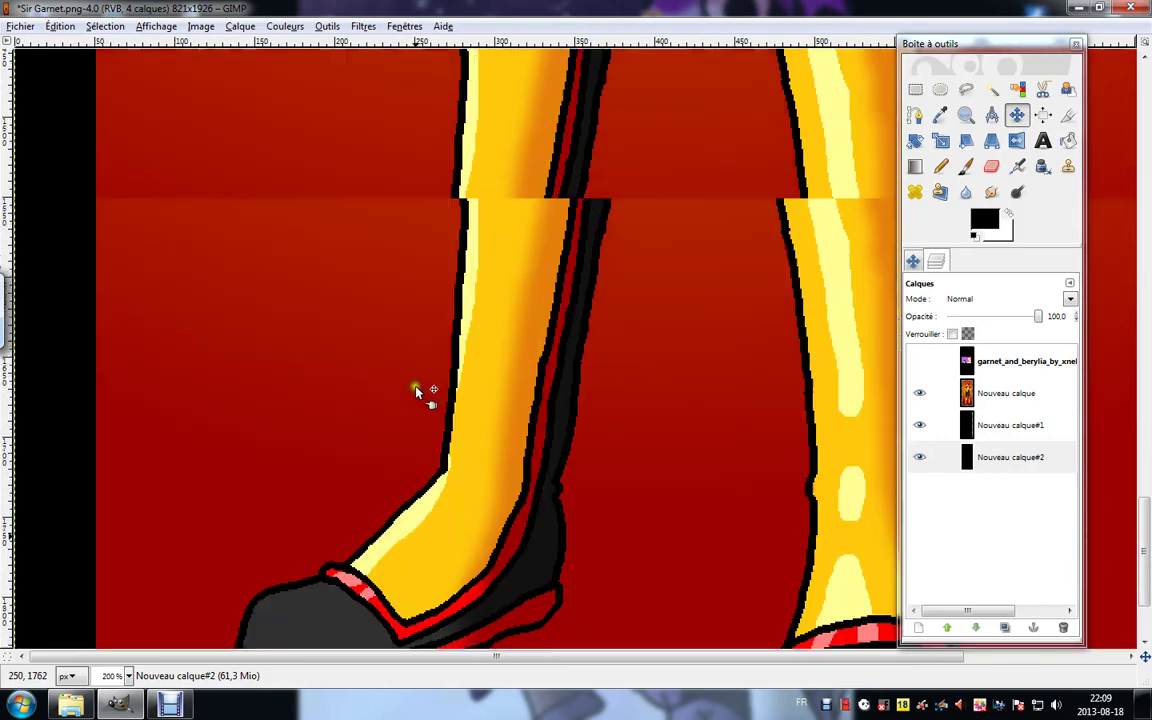
key(n)
key(x)
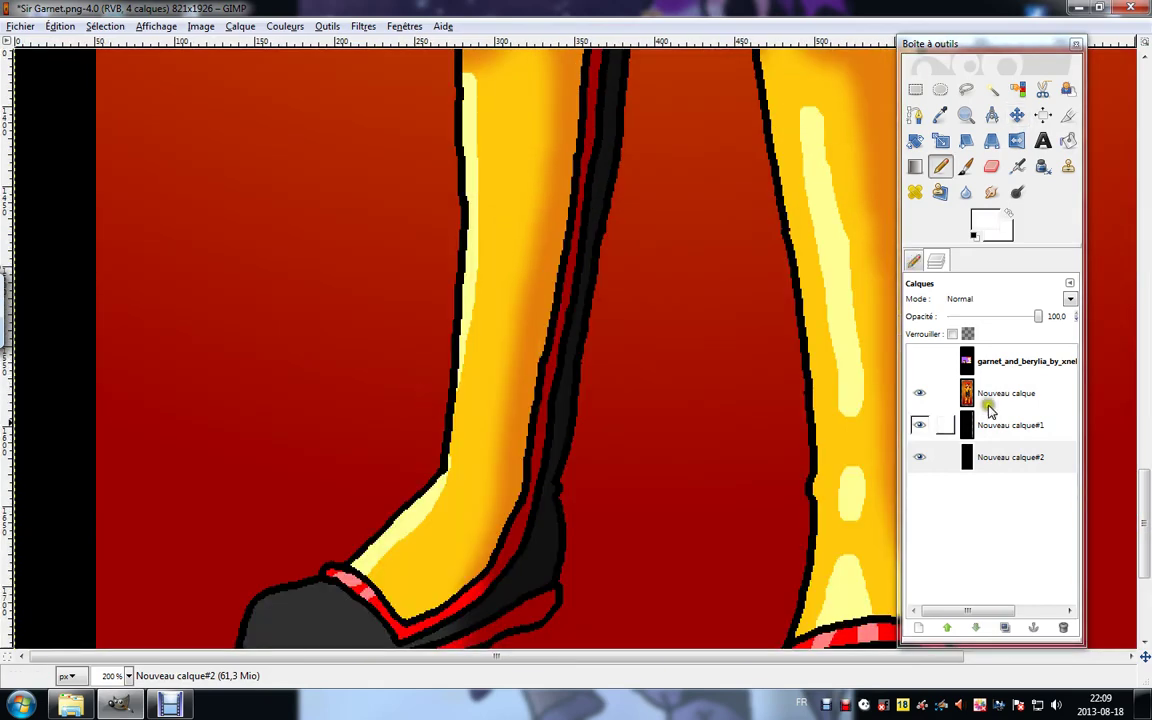
click(1000, 425)
click(977, 238)
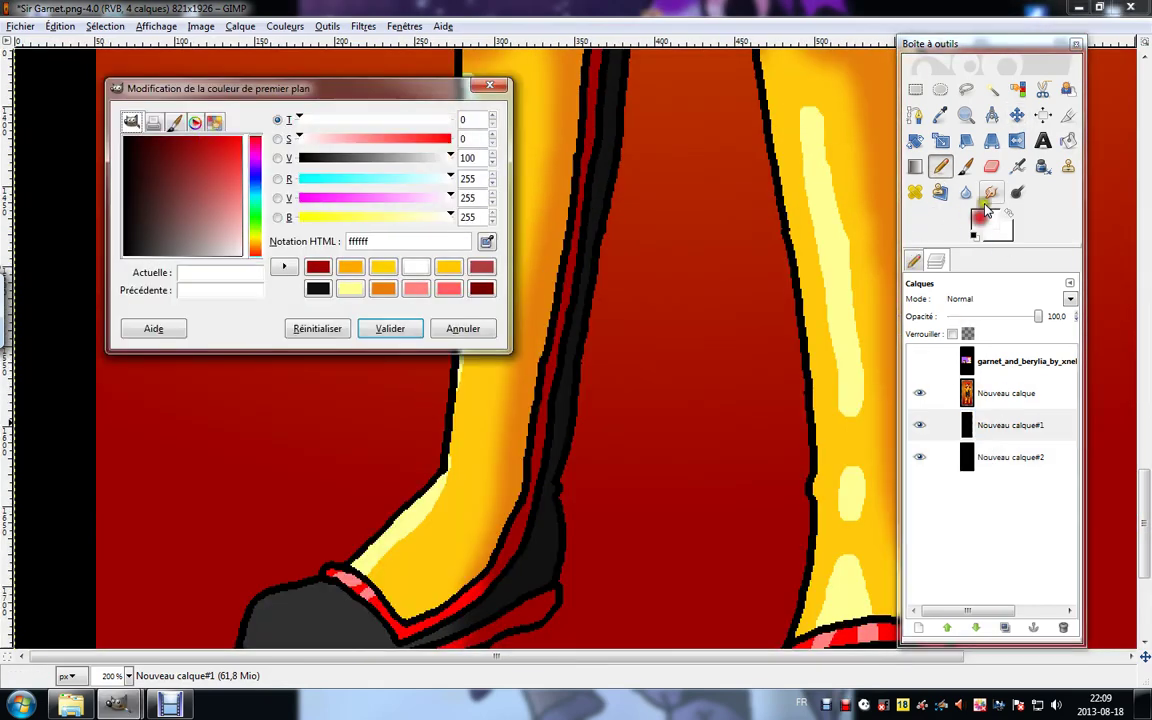
click(352, 268)
click(392, 330)
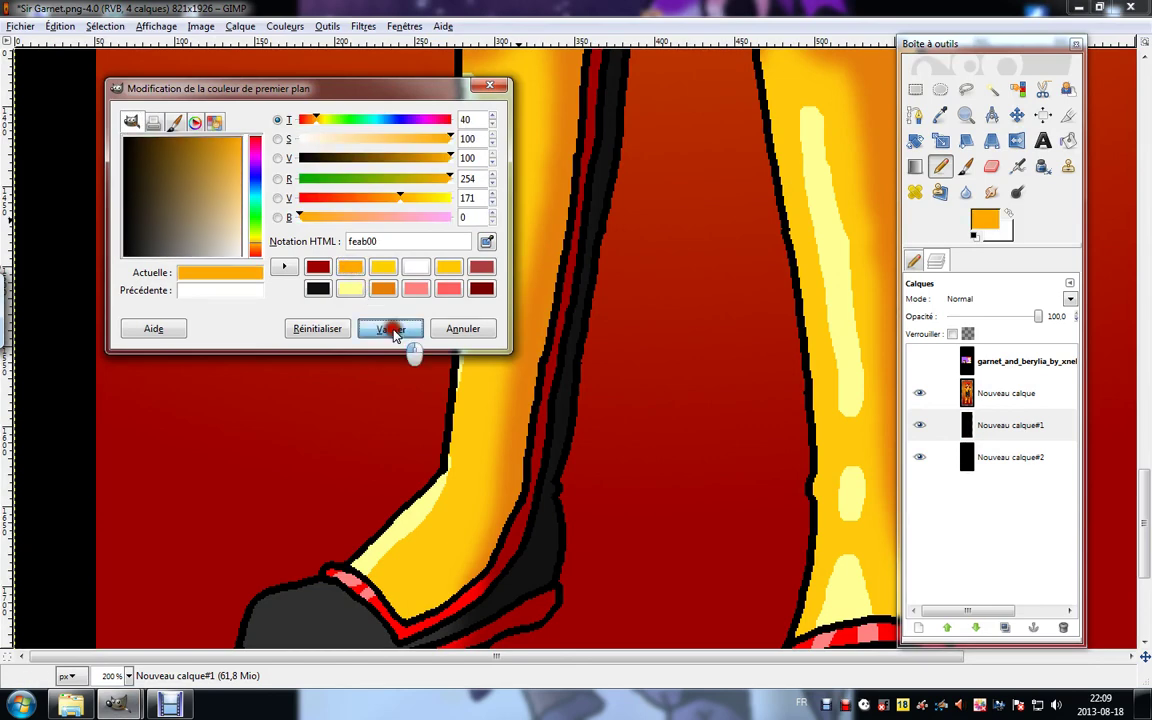
Set the Pencil's brush scale to 0.30 and try a dot on the red background beside the boot.
click(969, 117)
drag(158, 583, 590, 156)
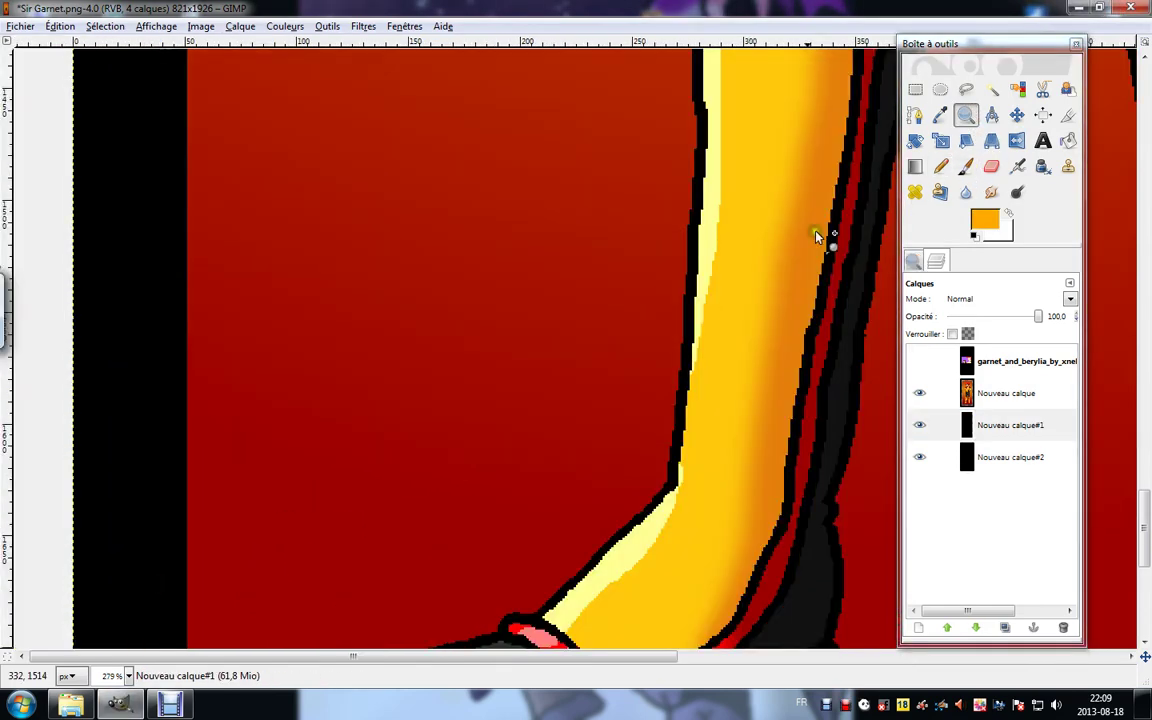
drag(249, 604, 785, 225)
key(n)
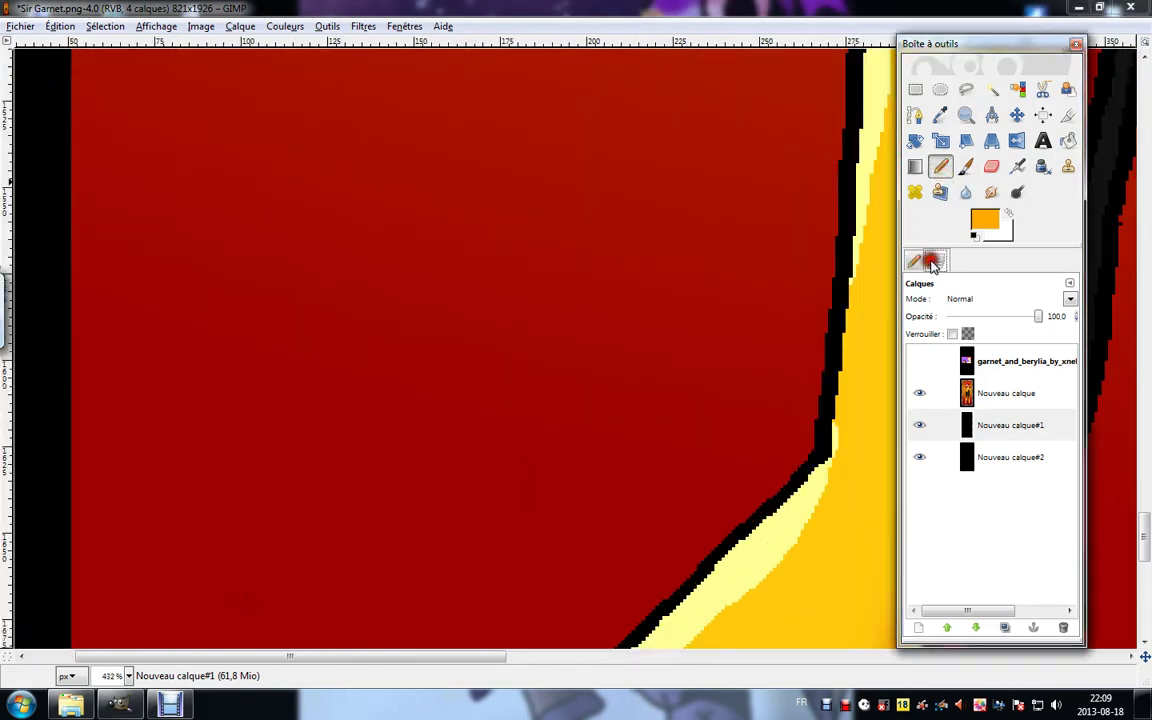
click(914, 261)
drag(980, 364, 990, 365)
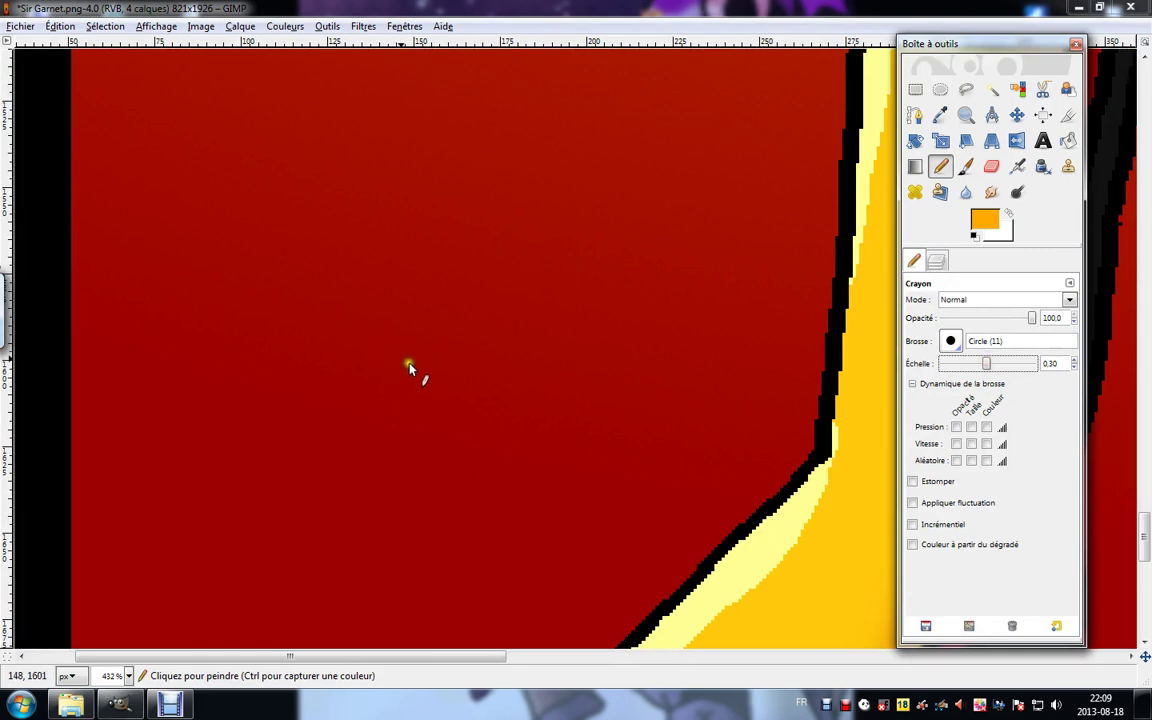
click(313, 225)
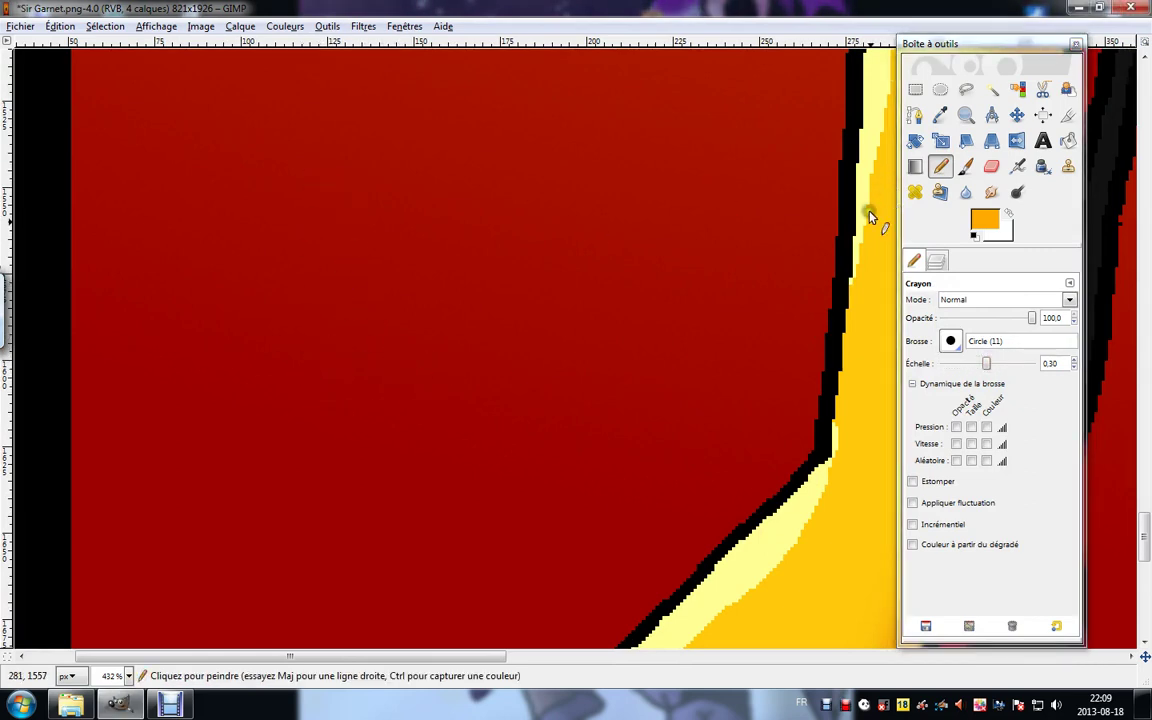
Draw a freehand orange signature about 150 px wide with the number 13 on the Nouveau calque layer, beside the character's left-hand boot.
click(936, 261)
click(966, 392)
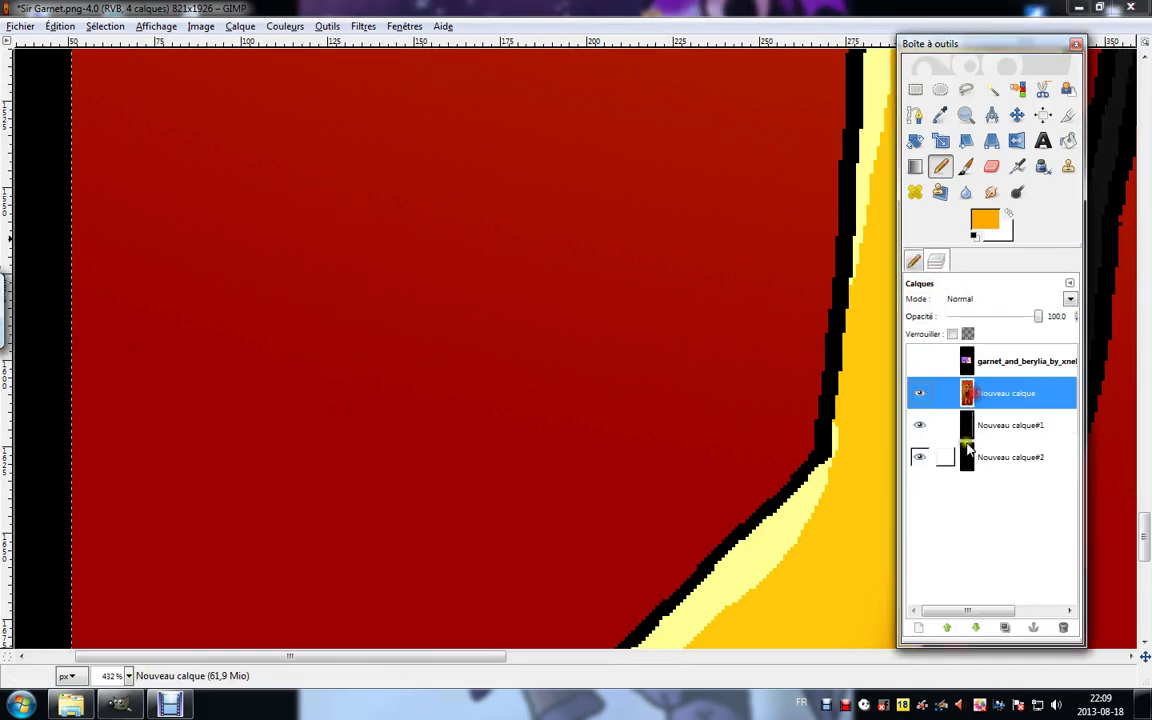
mouse_move(272, 225)
mouse_down()
mouse_move(256, 561)
mouse_move(282, 256)
mouse_move(368, 508)
mouse_move(376, 494)
mouse_move(366, 118)
mouse_up()
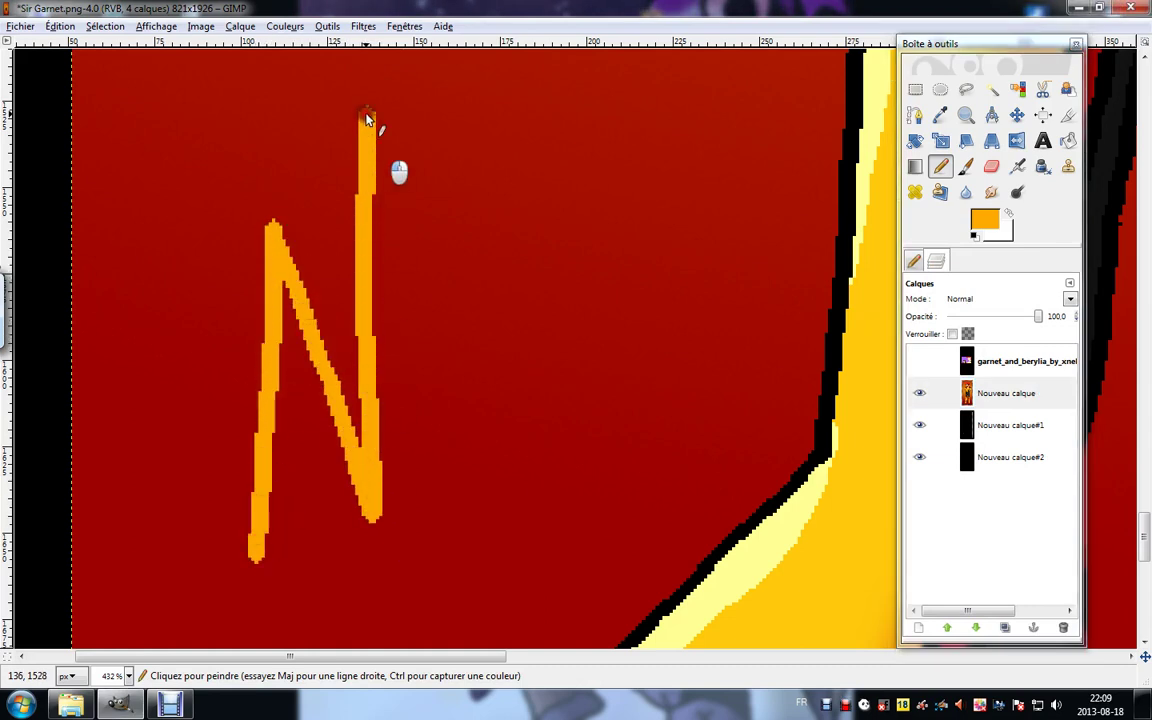
drag(384, 291, 435, 249)
drag(418, 337, 459, 292)
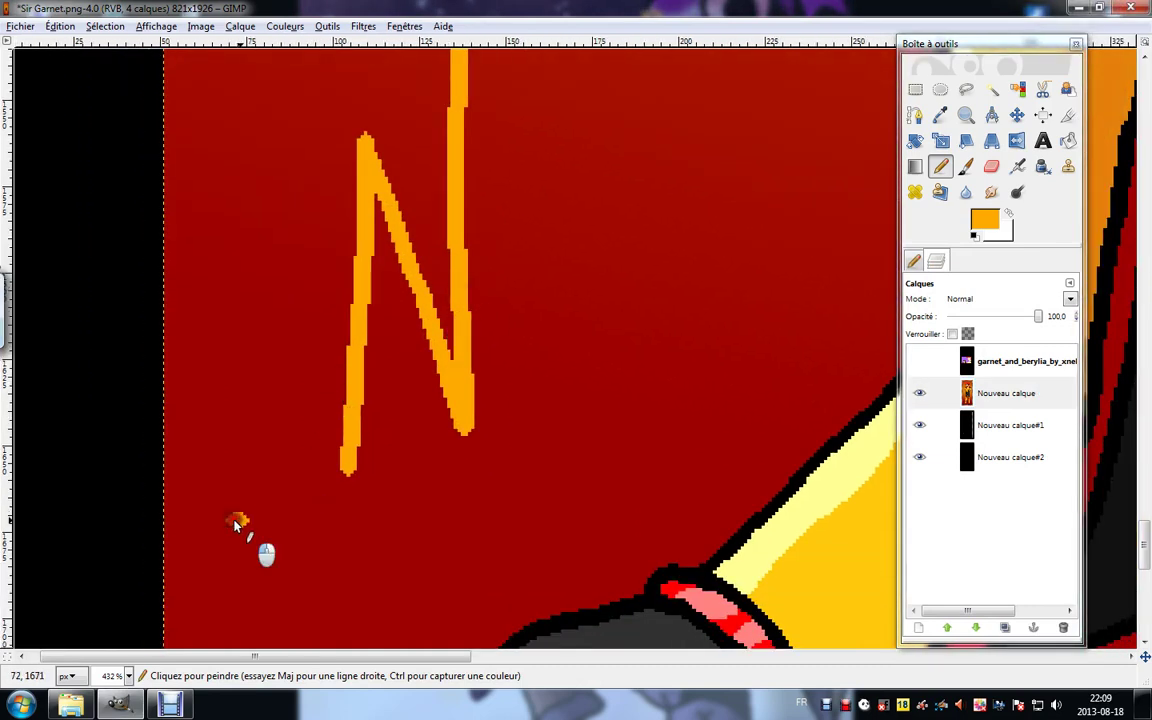
mouse_move(236, 523)
mouse_down()
mouse_move(386, 436)
mouse_move(515, 256)
mouse_move(502, 101)
mouse_move(446, 60)
mouse_move(411, 91)
mouse_move(509, 197)
mouse_move(651, 274)
mouse_move(733, 358)
mouse_move(240, 372)
mouse_up()
scroll(290, 350, up, 6)
scroll(290, 350, right, 7)
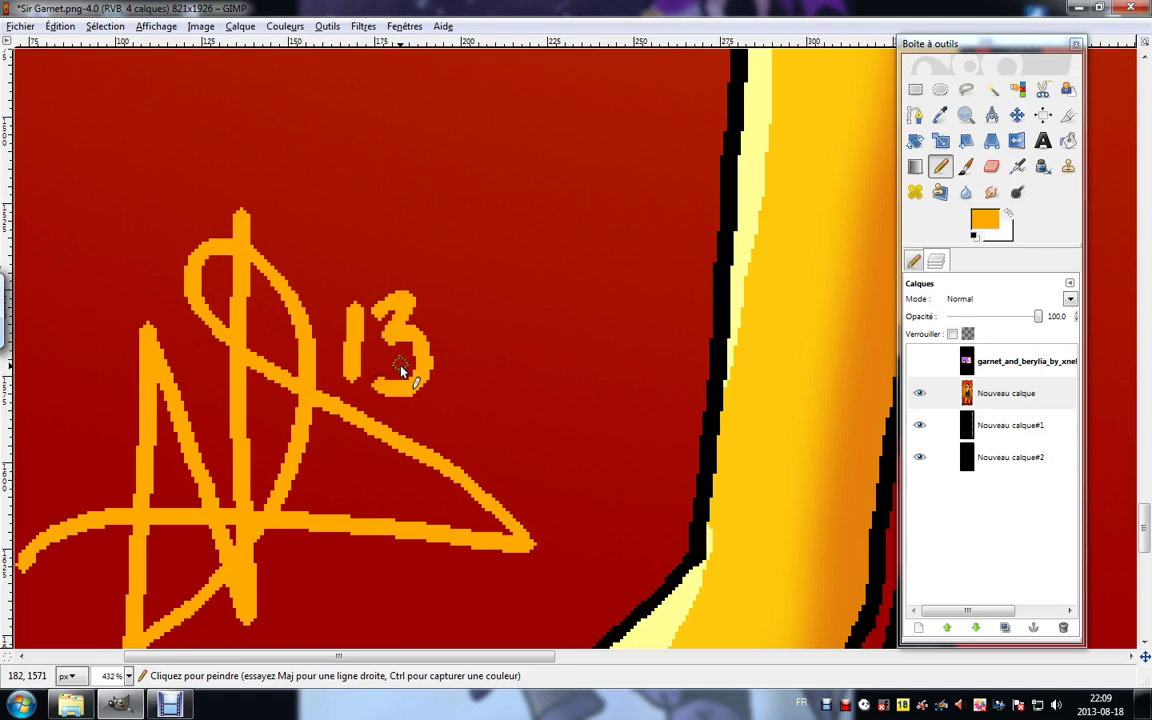
Reset the drawing colours to the default black and white and switch to the Move tool.
key(d)
key(m)
scroll(532, 272, down, 7)
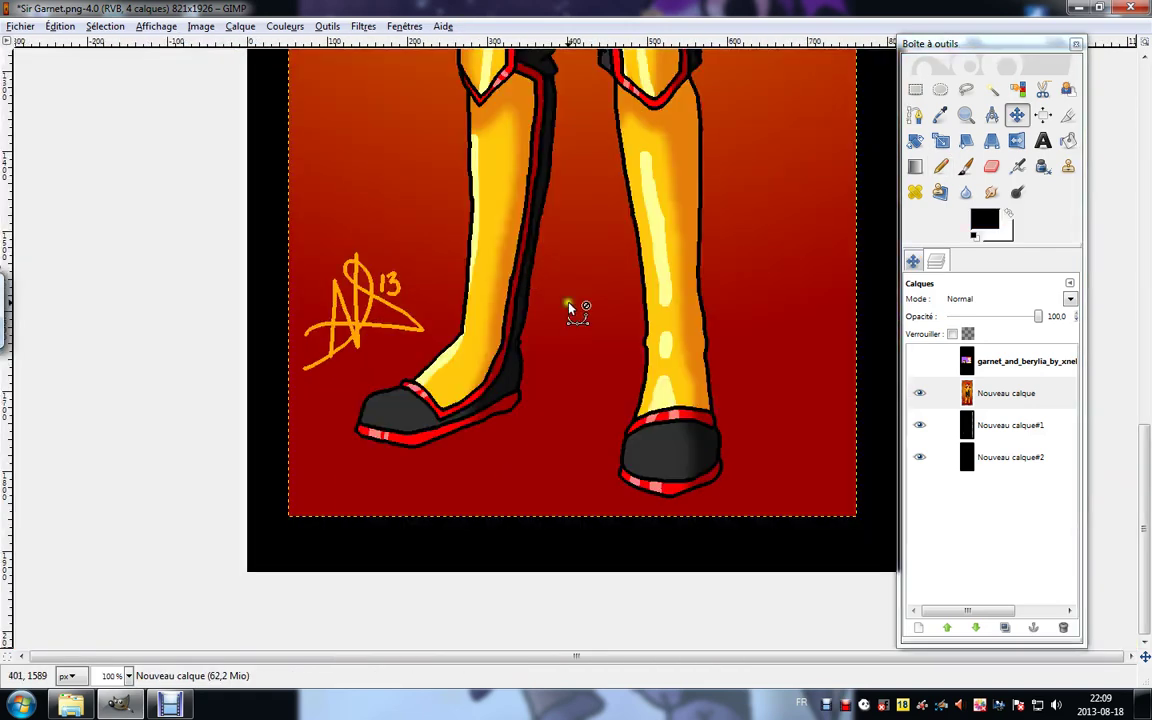
scroll(762, 408, down, 1)
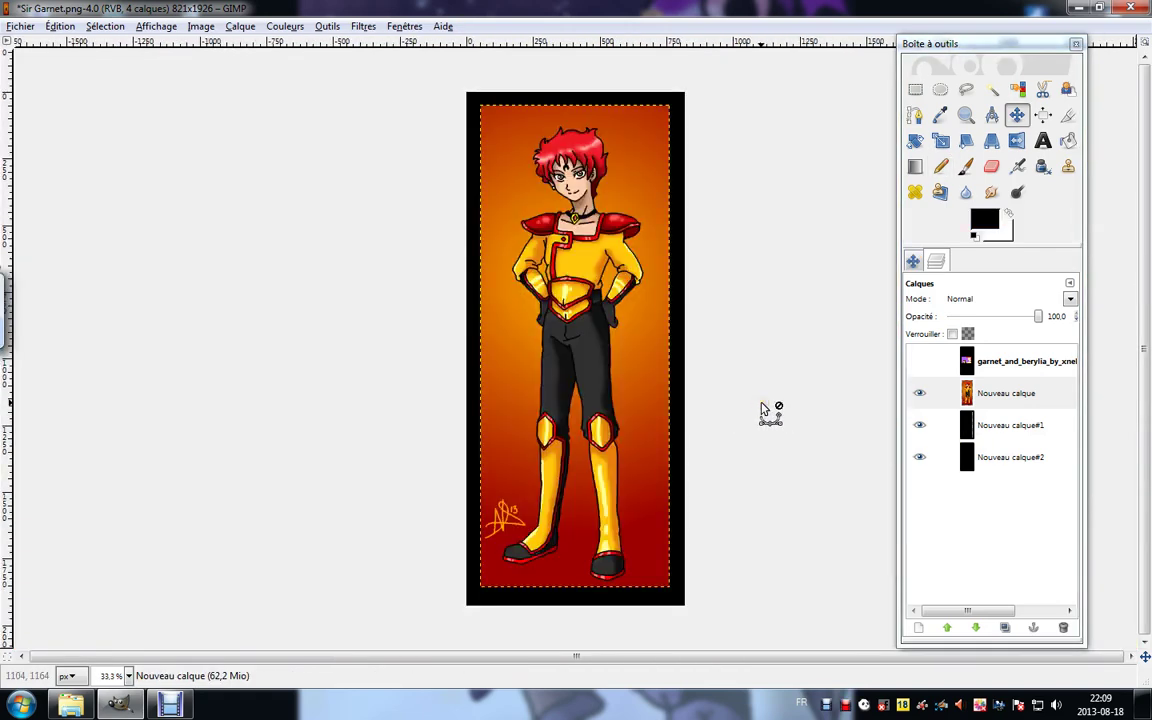
Save the picture as Sir Garnet.png, exporting it with the visible layers merged.
click(20, 27)
click(55, 153)
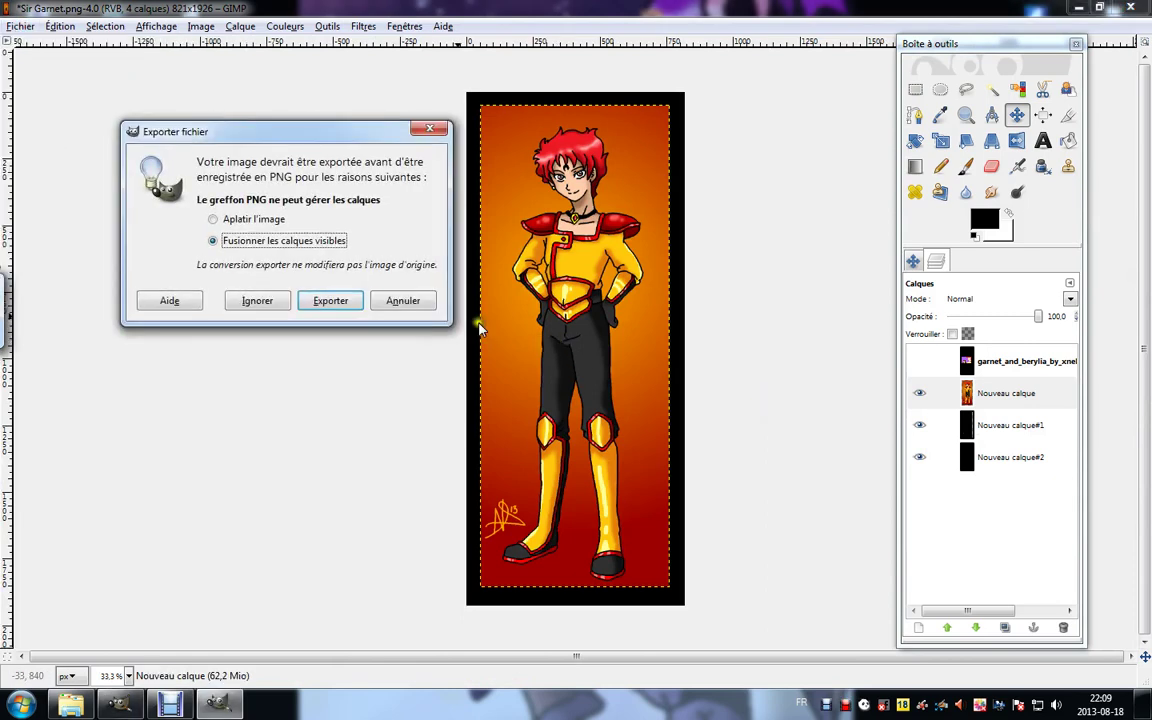
click(330, 301)
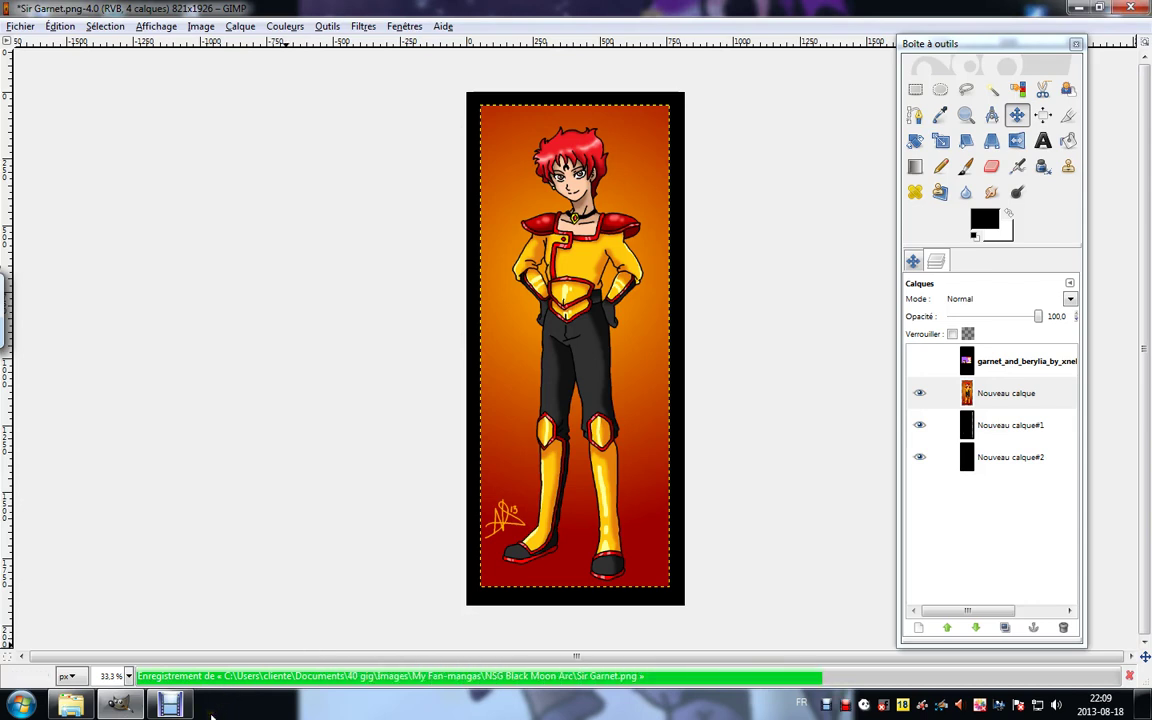
Close the image, bring up Debut Video Capture Software and minimise the empty GIMP window.
click(1133, 7)
click(173, 704)
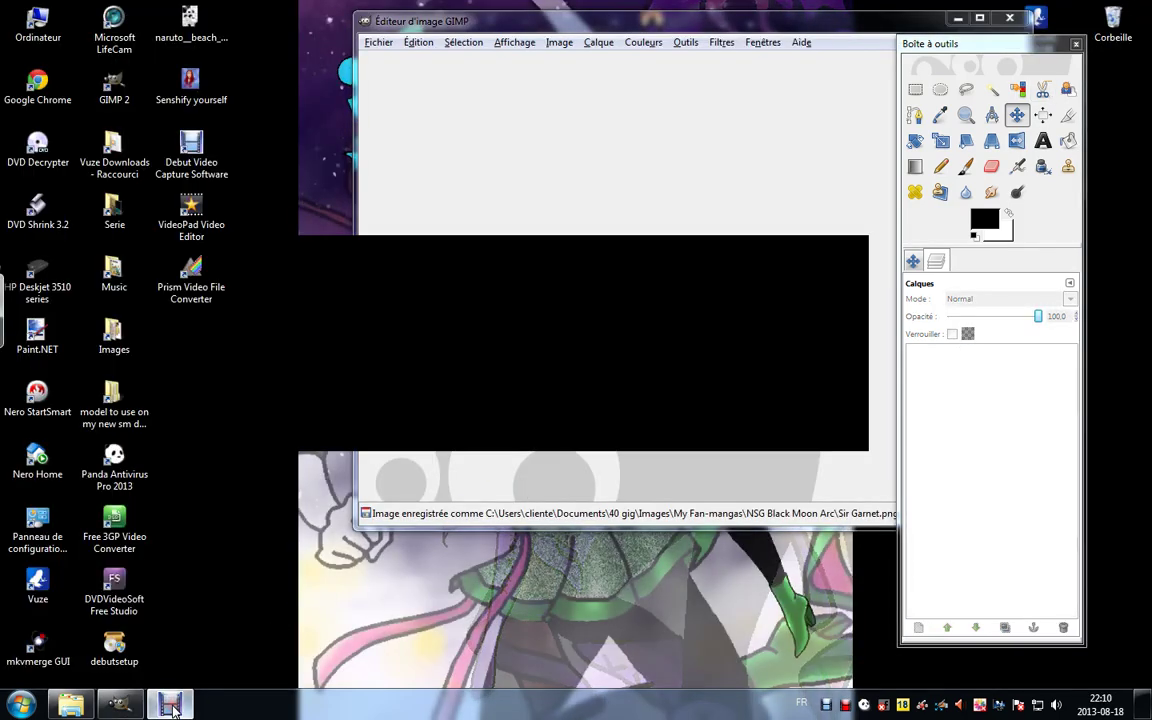
click(955, 20)
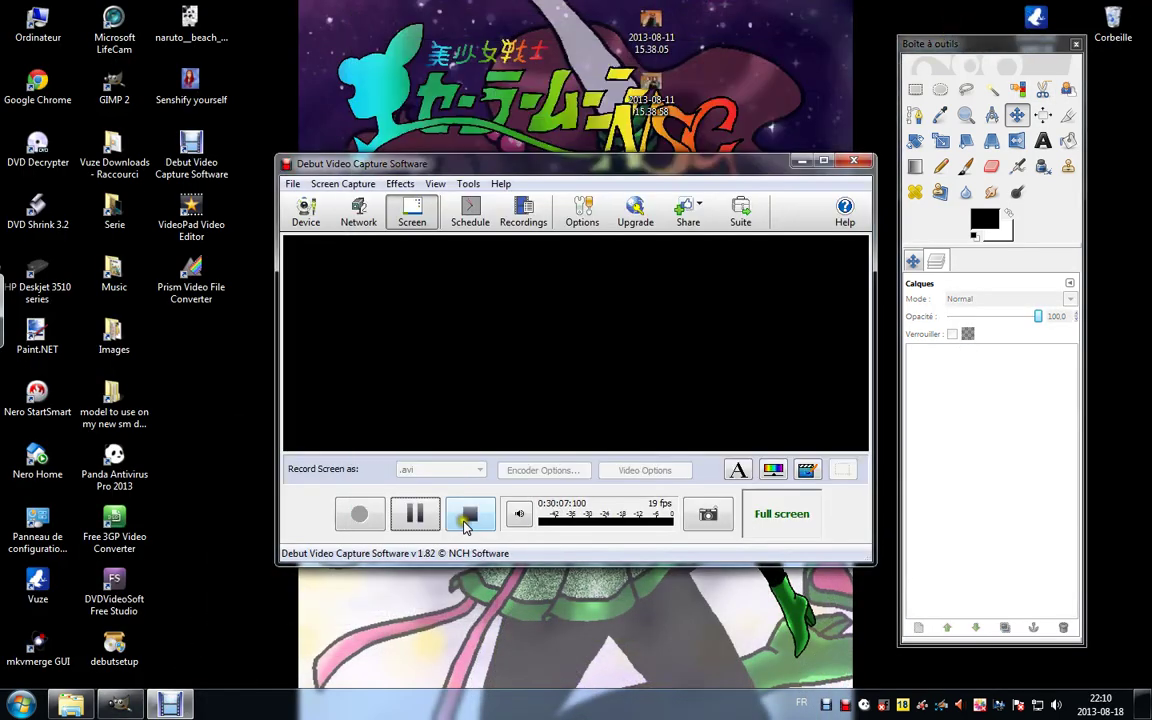